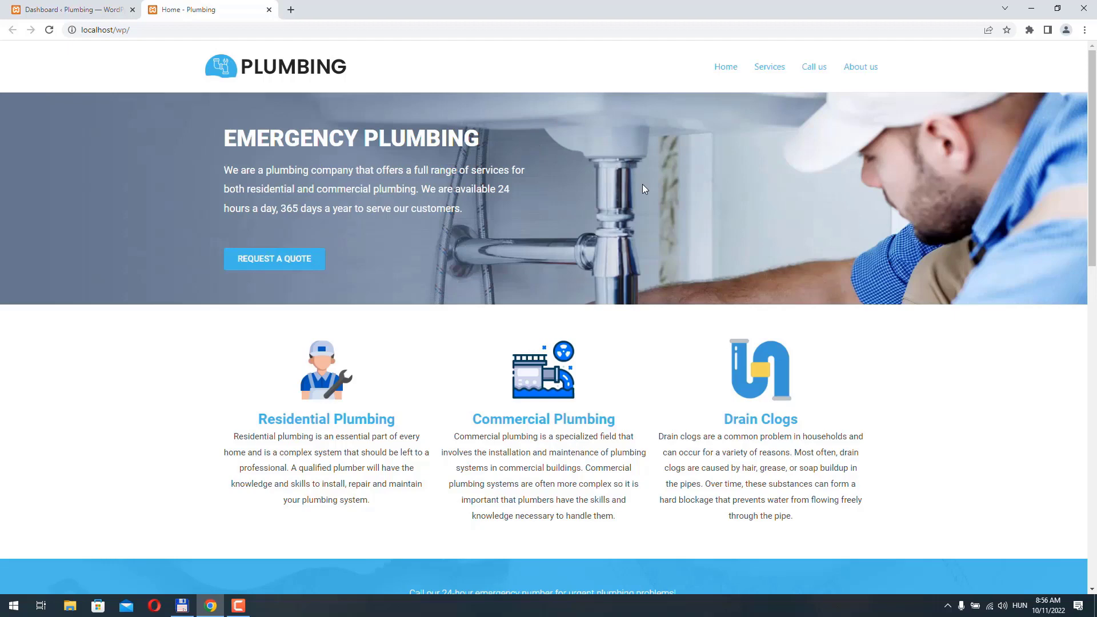
- Scroll through the live Plumbing home page, then return to the WordPress admin Dashboard
{"action": "scroll", "coordinate": [643, 189], "scroll_direction": "down", "scroll_amount": 10}
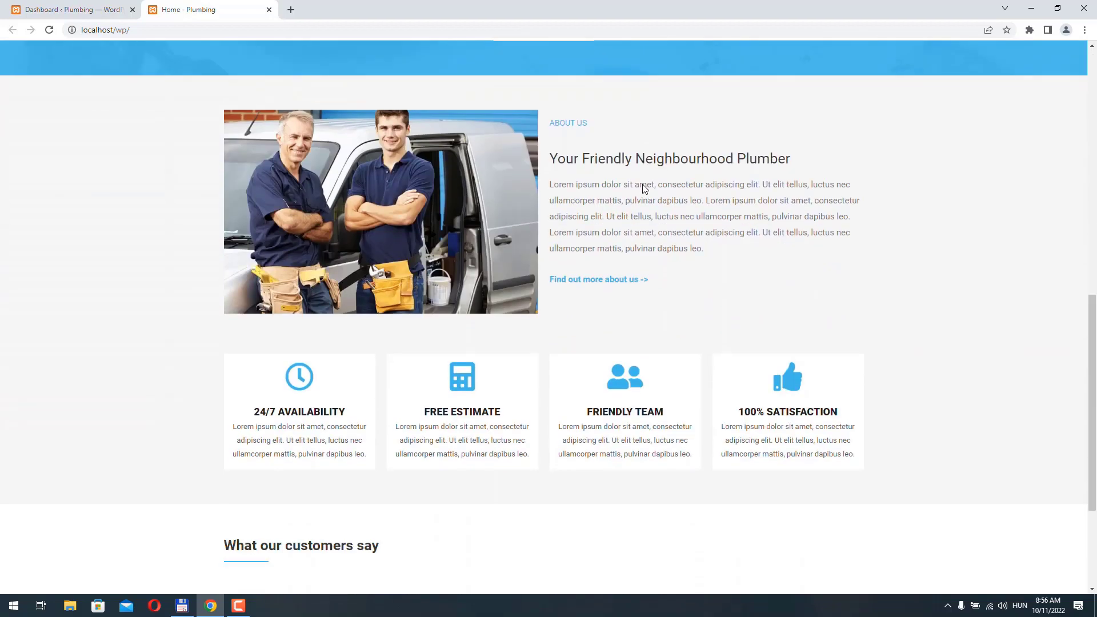
{"action": "scroll", "coordinate": [643, 189], "scroll_direction": "down", "scroll_amount": 3}
{"action": "key", "text": "Home"}
{"action": "left_click", "coordinate": [57, 9]}
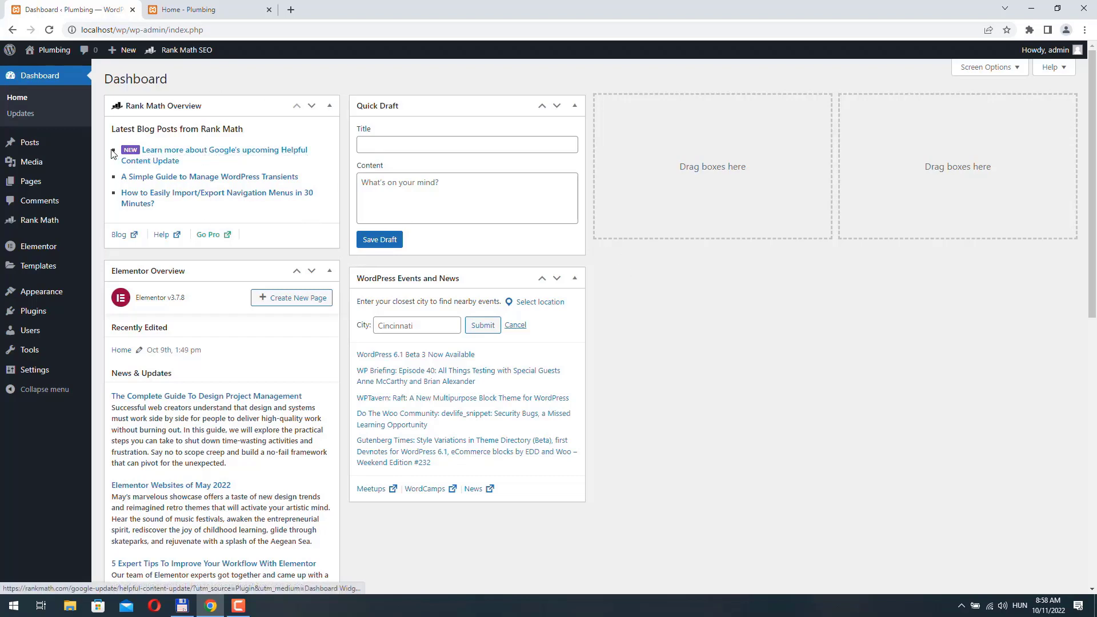
- Upload Divi.zip as a new theme, install it, and activate Divi in place of Astra
{"action": "mouse_move", "coordinate": [35, 302]}
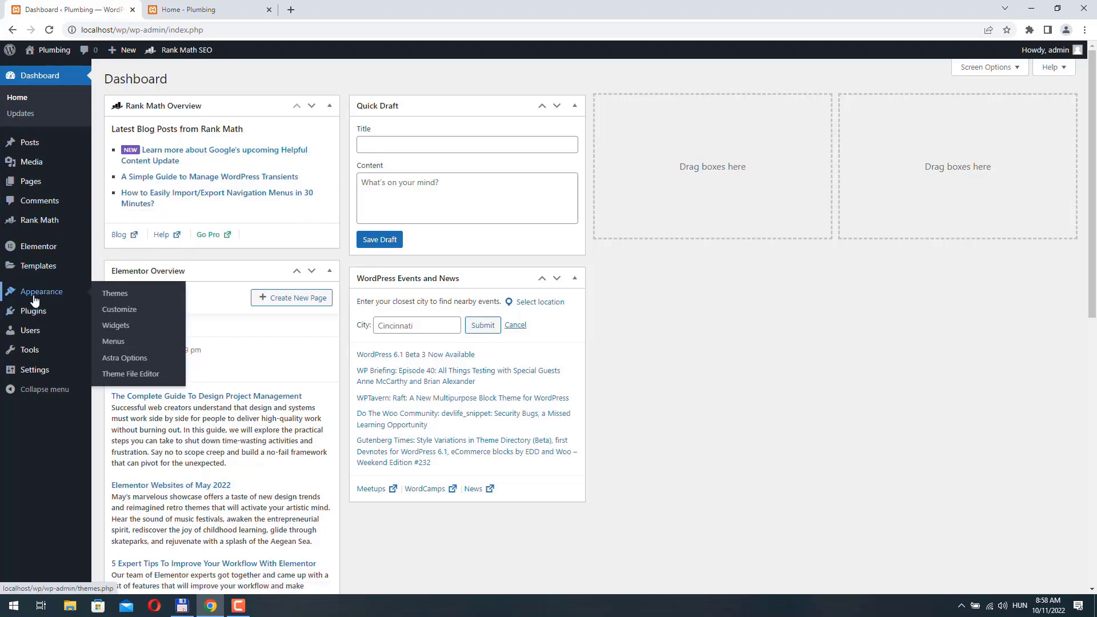
{"action": "left_click", "coordinate": [119, 298]}
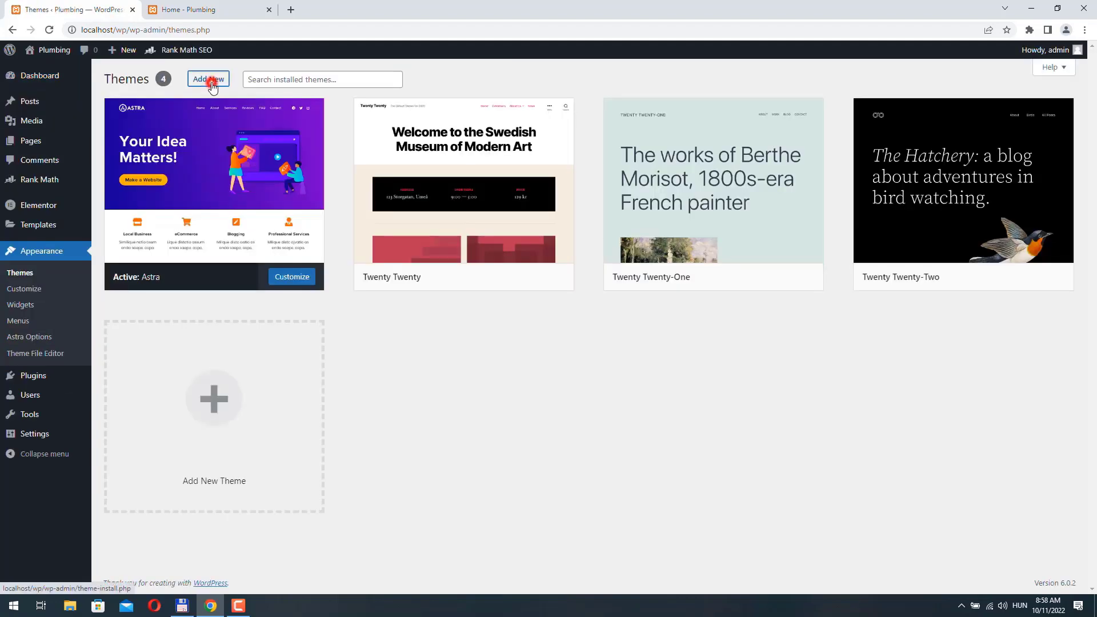
{"action": "left_click", "coordinate": [212, 83]}
{"action": "left_click", "coordinate": [213, 80]}
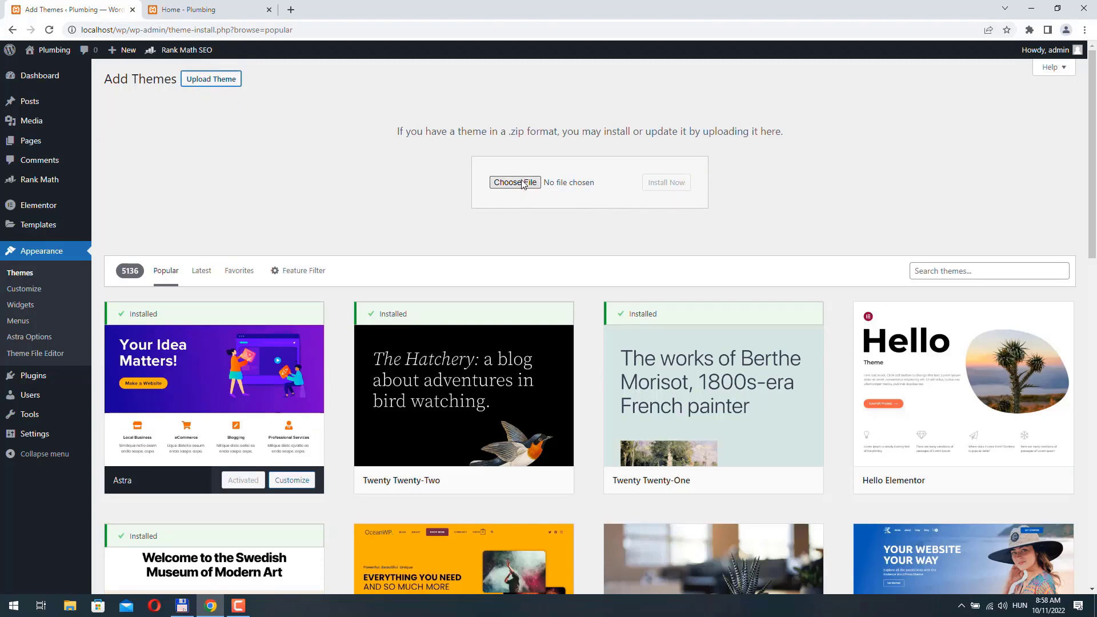
{"action": "left_click", "coordinate": [515, 182]}
{"action": "left_click", "coordinate": [207, 96]}
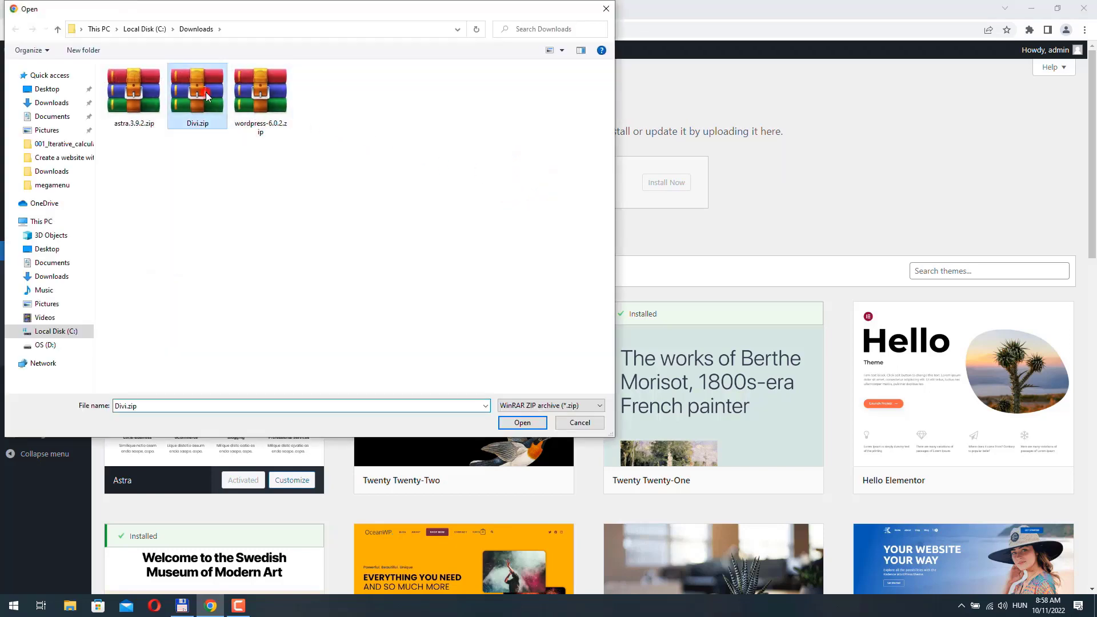
{"action": "left_click", "coordinate": [522, 423]}
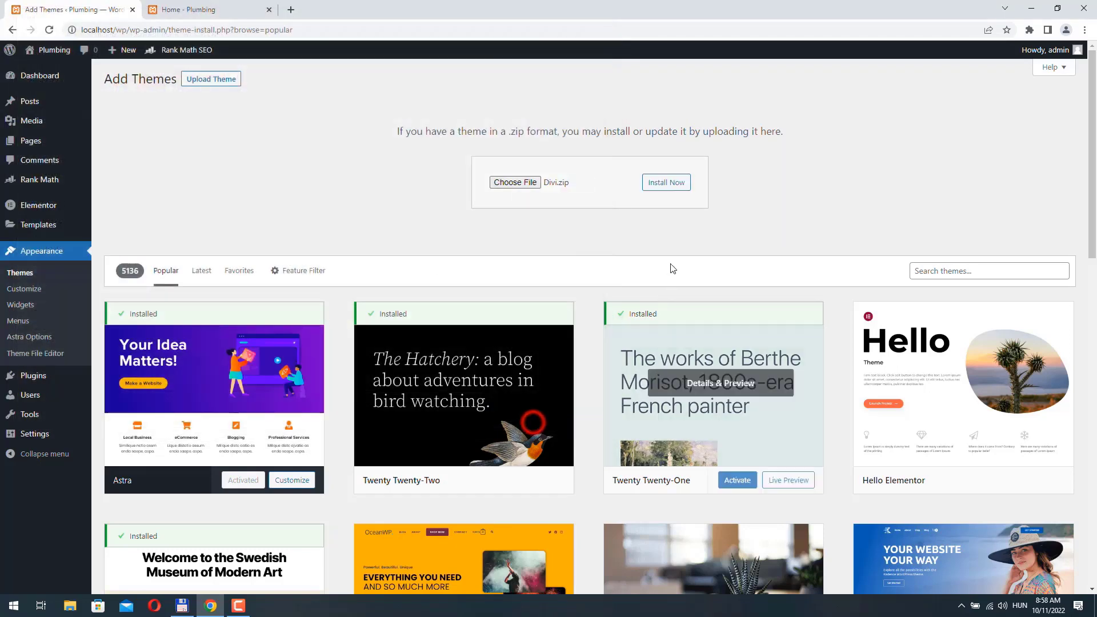
{"action": "left_click", "coordinate": [683, 187]}
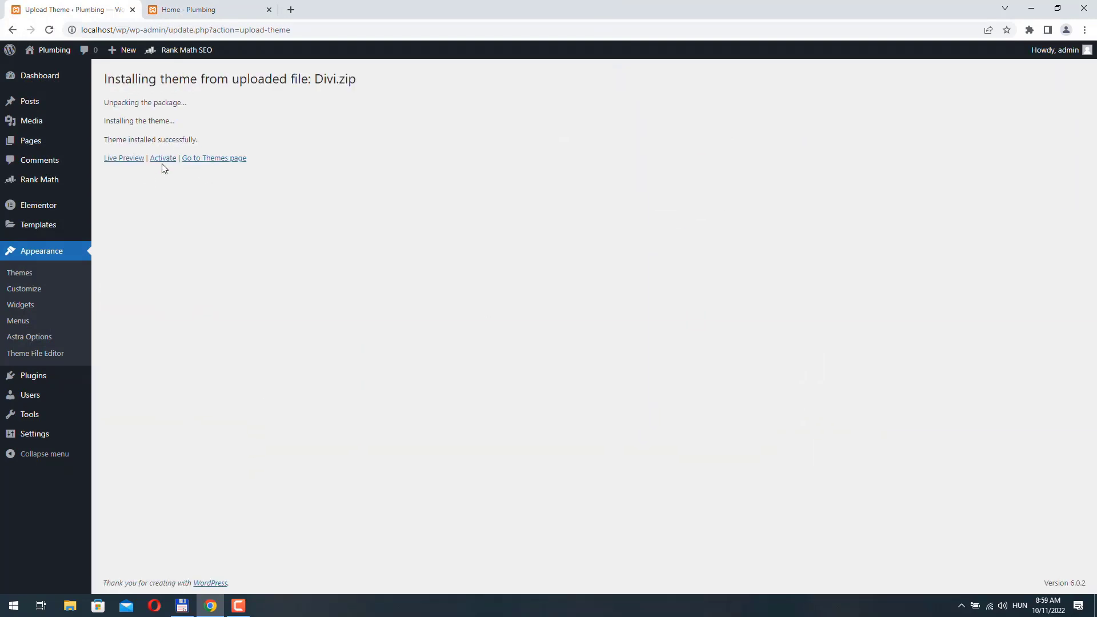
{"action": "left_click", "coordinate": [160, 159]}
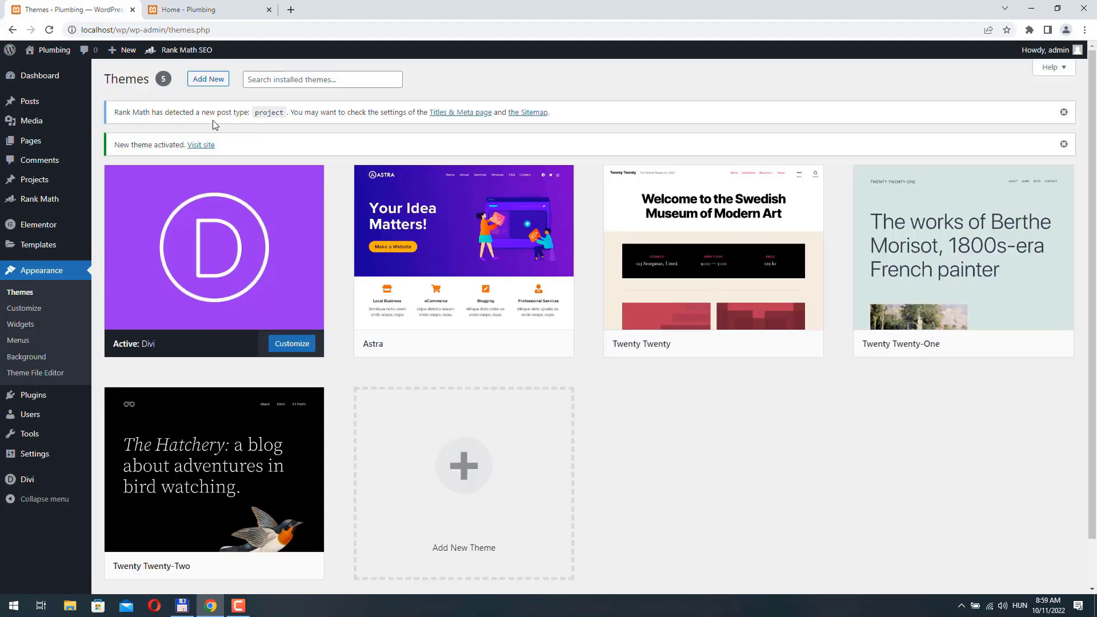
- Publish a new page titled 'Divi plumber' and open its permalink in a new tab
{"action": "mouse_move", "coordinate": [33, 141]}
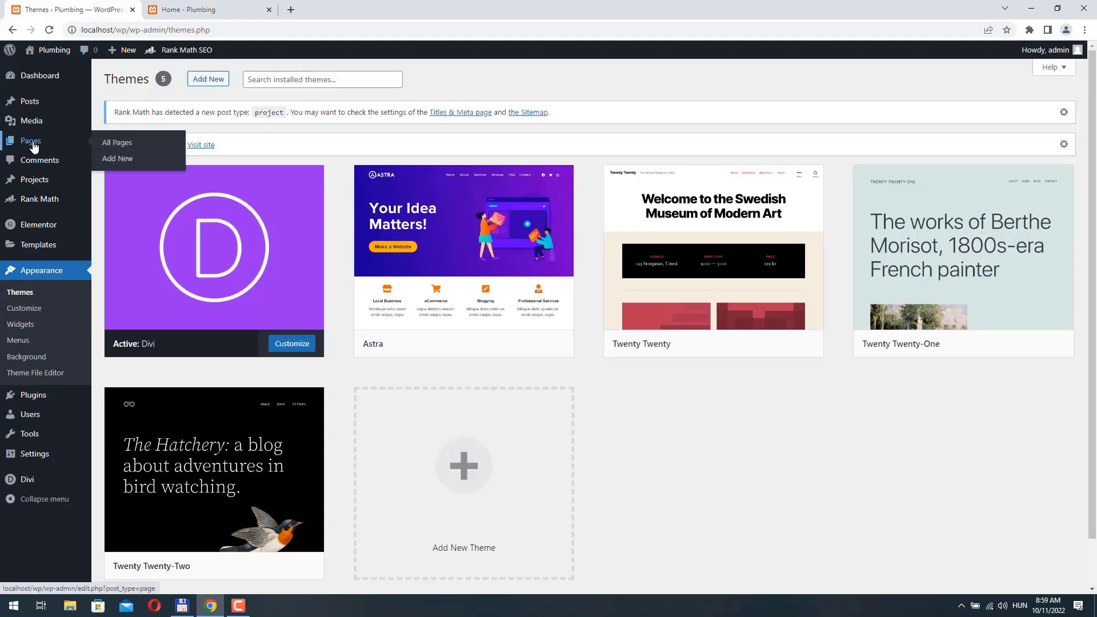
{"action": "left_click", "coordinate": [116, 157]}
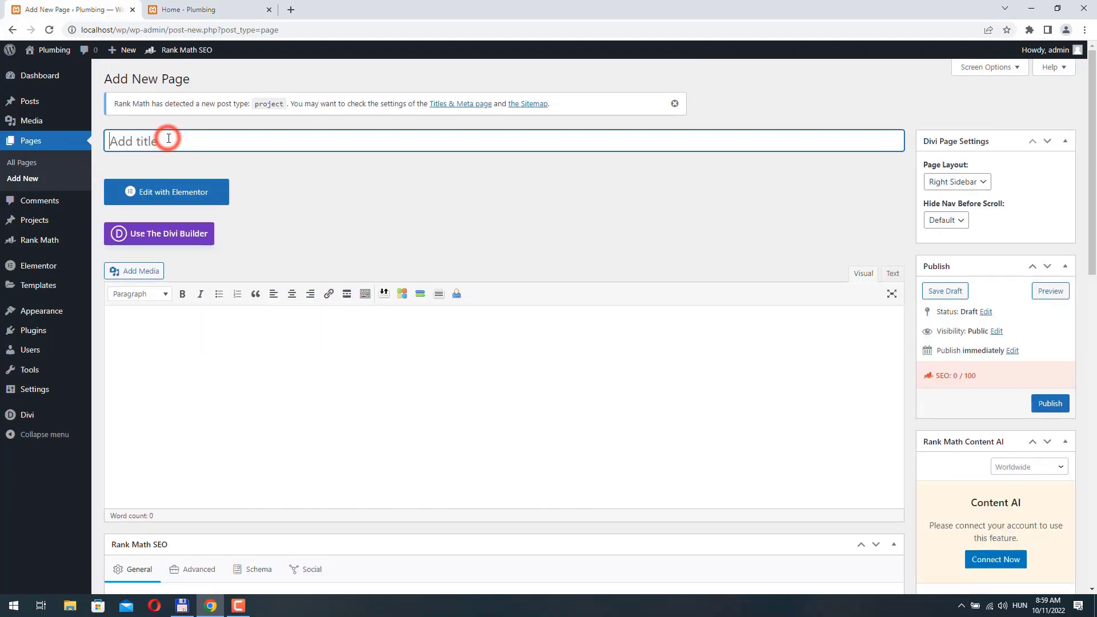
{"action": "type", "text": "Divi plumber"}
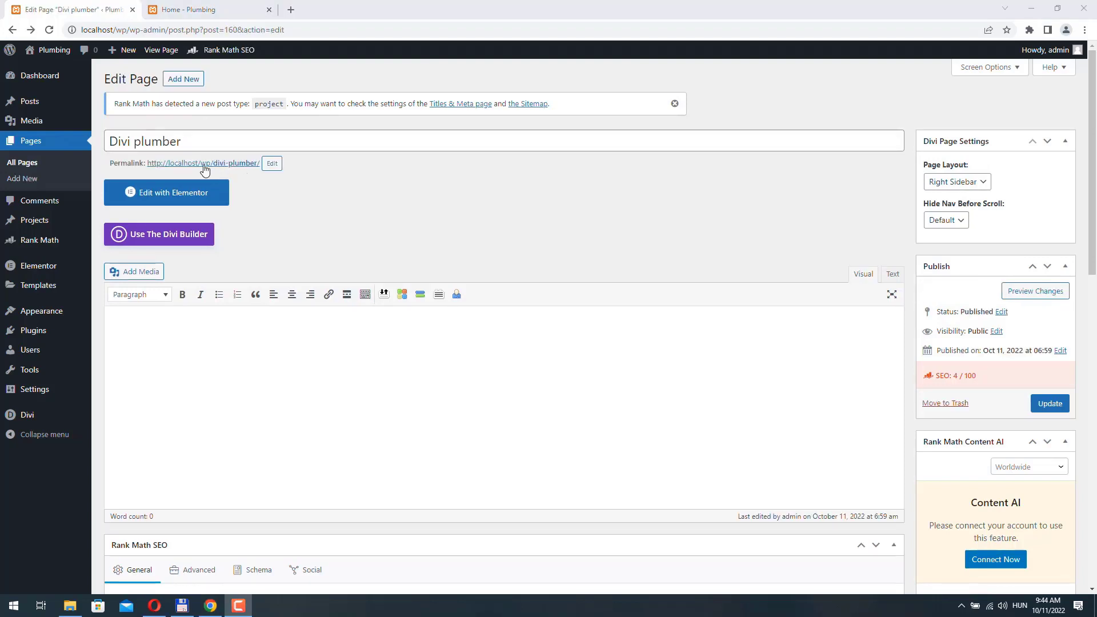
{"action": "right_click", "coordinate": [195, 163]}
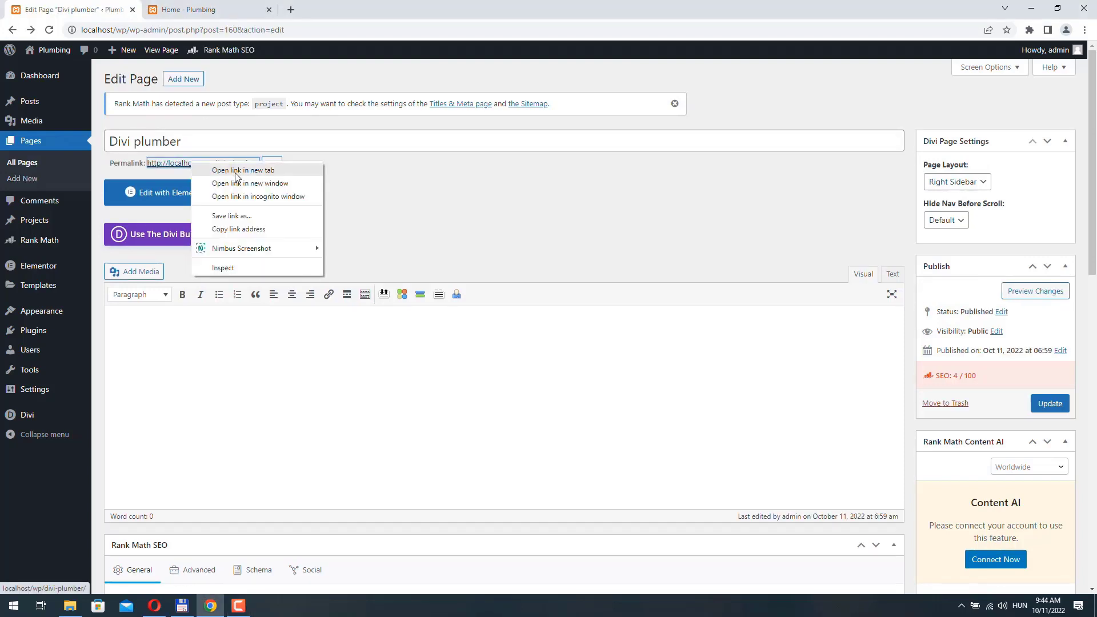
{"action": "left_click", "coordinate": [235, 172]}
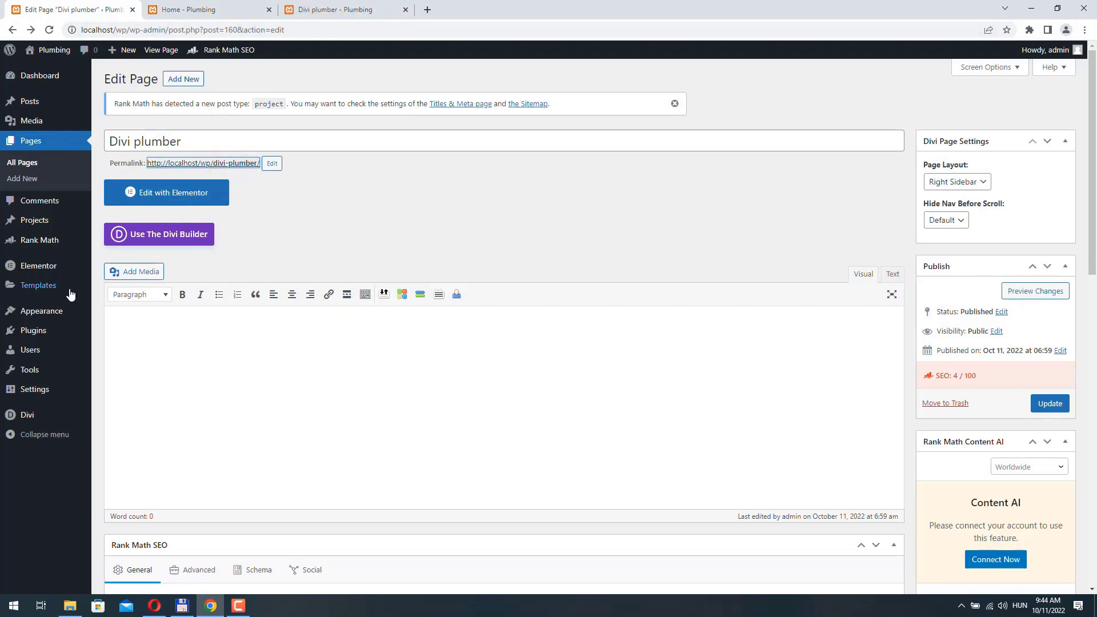
- In Theme Builder, add a Global Header to the Default Website Template and build it from scratch
{"action": "mouse_move", "coordinate": [68, 296]}
{"action": "mouse_move", "coordinate": [23, 418]}
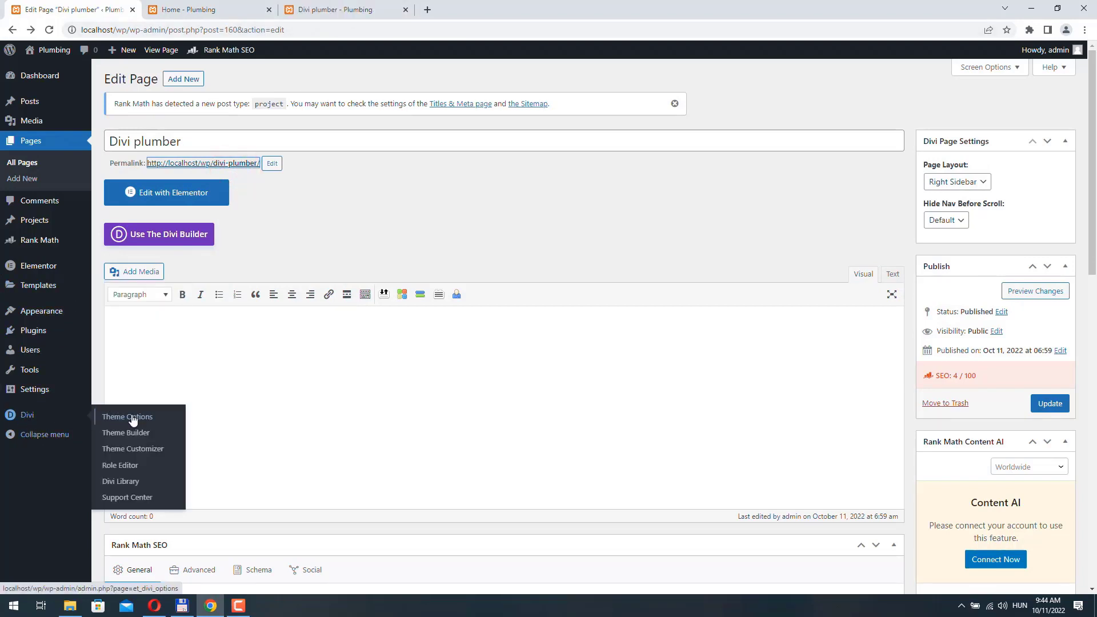
{"action": "left_click", "coordinate": [139, 432]}
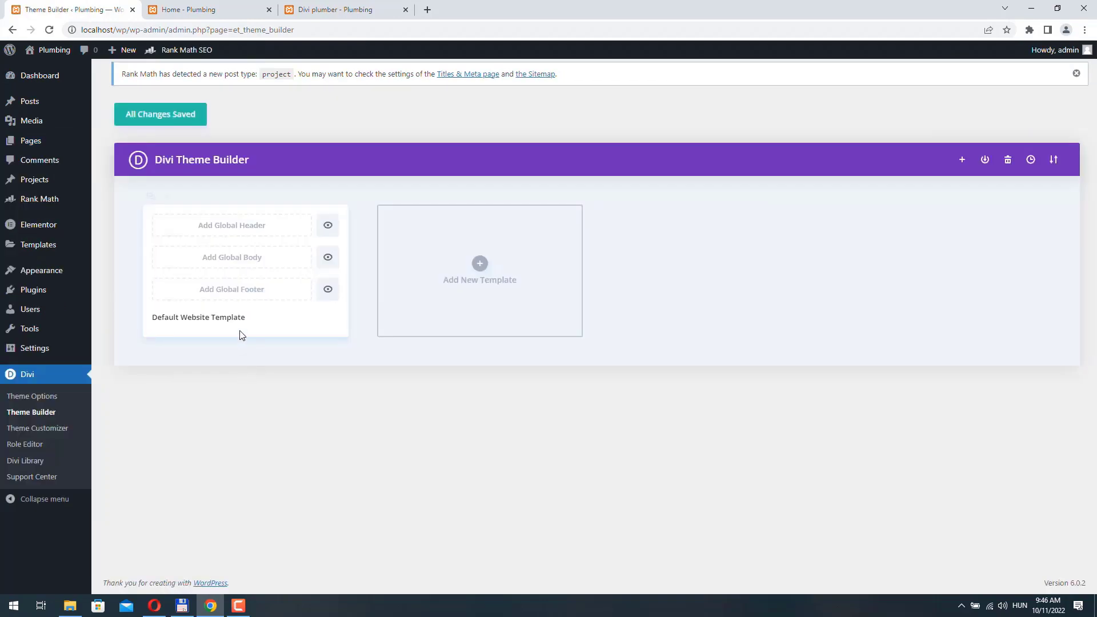
{"action": "left_click", "coordinate": [222, 228]}
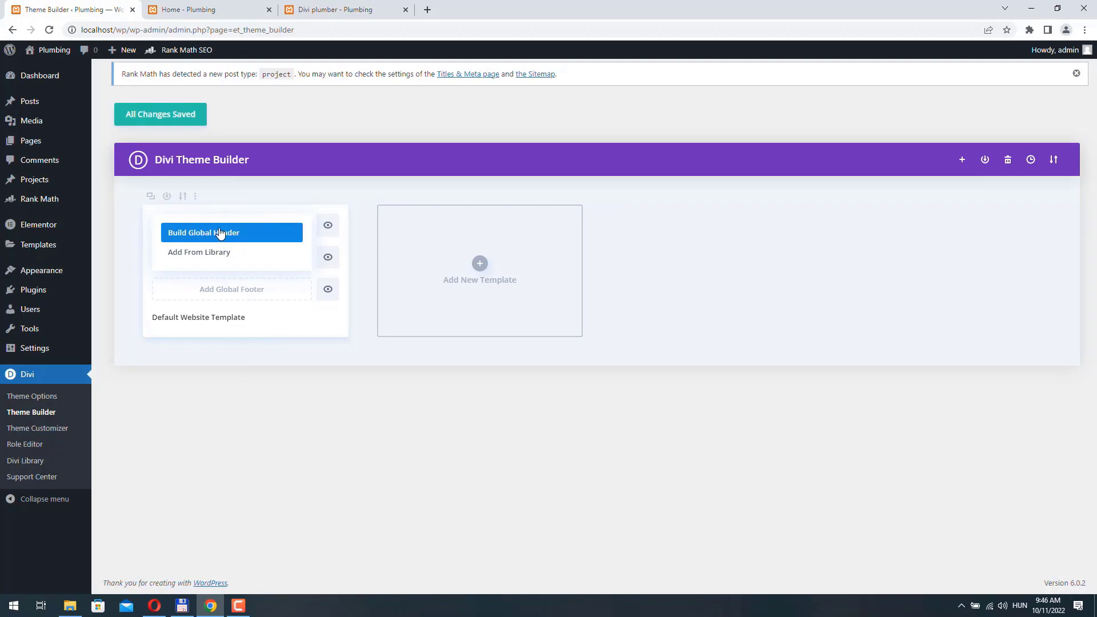
{"action": "left_click", "coordinate": [215, 234]}
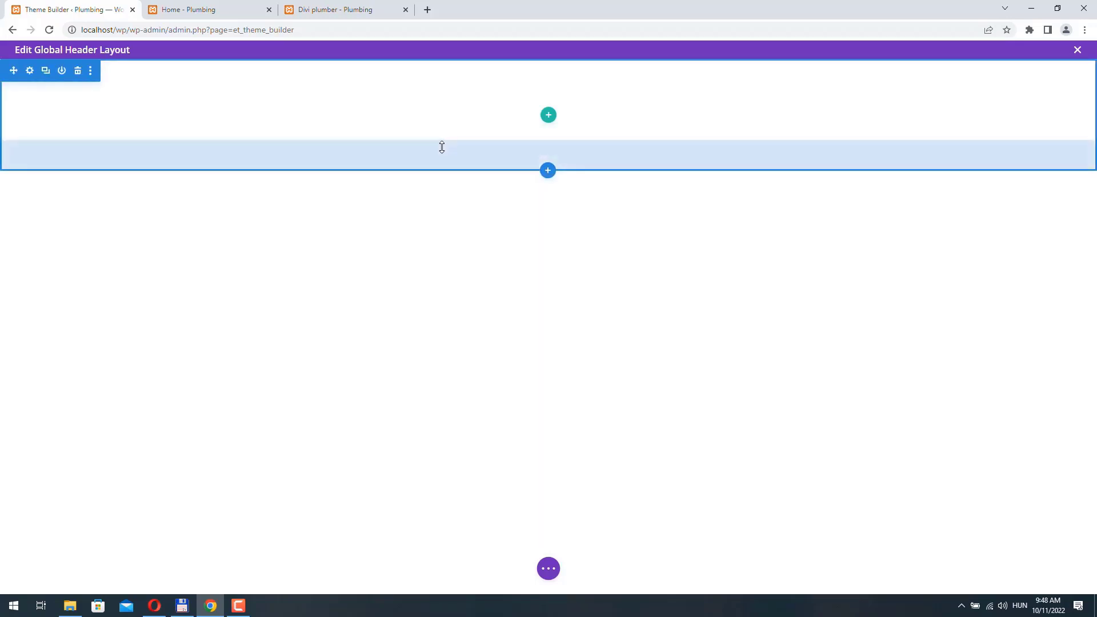
- Change the header section's top and bottom padding from 25px to 15px and save
{"action": "left_click", "coordinate": [30, 71]}
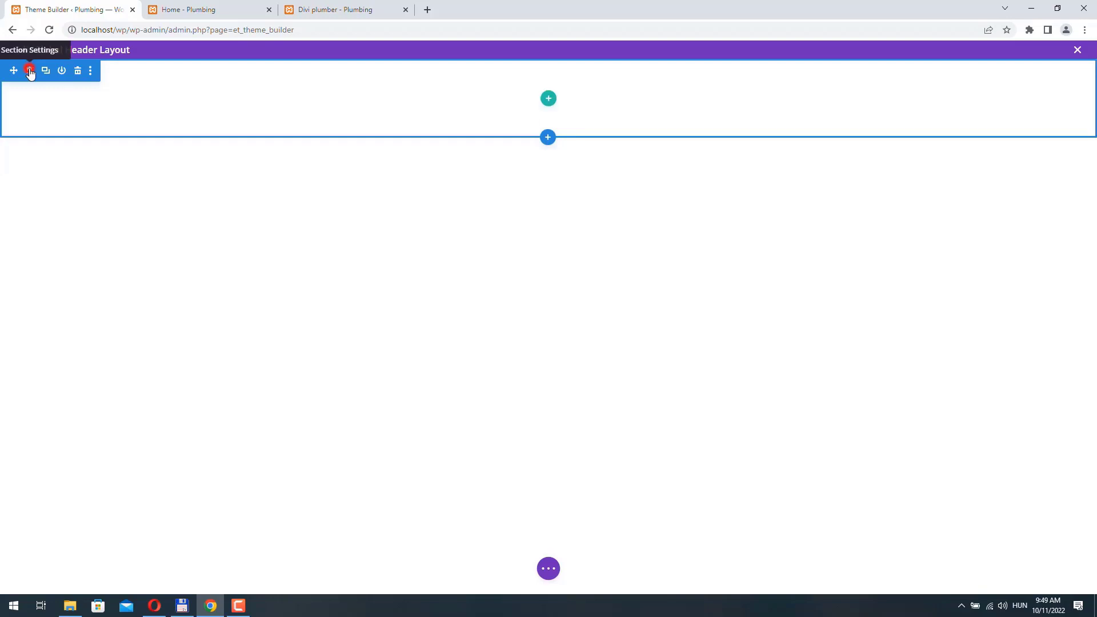
{"action": "left_click", "coordinate": [650, 159]}
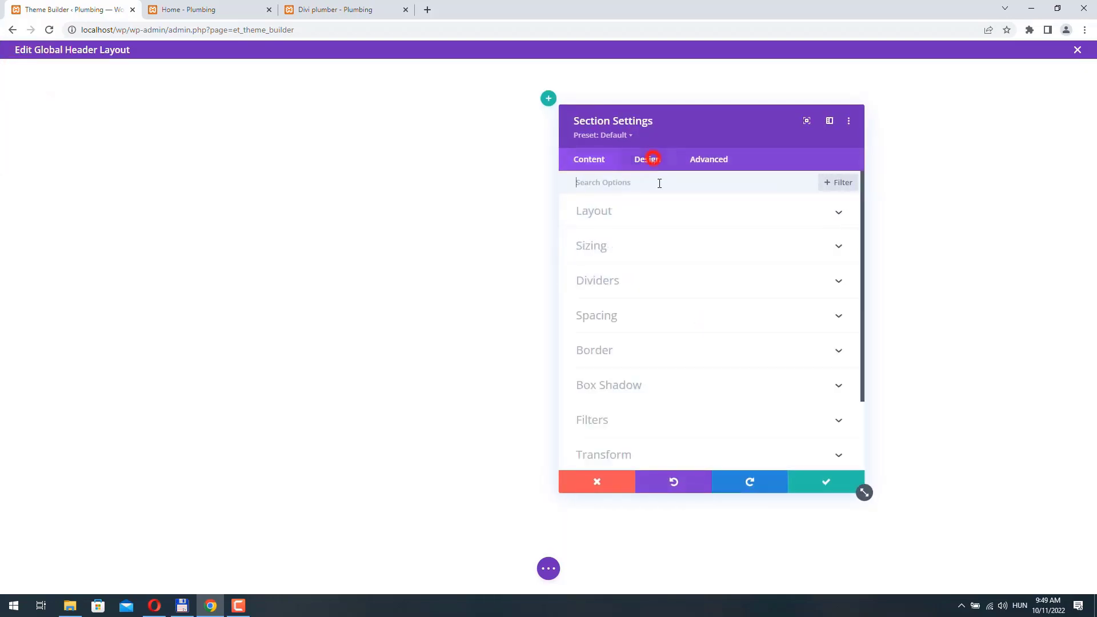
{"action": "left_click", "coordinate": [630, 323]}
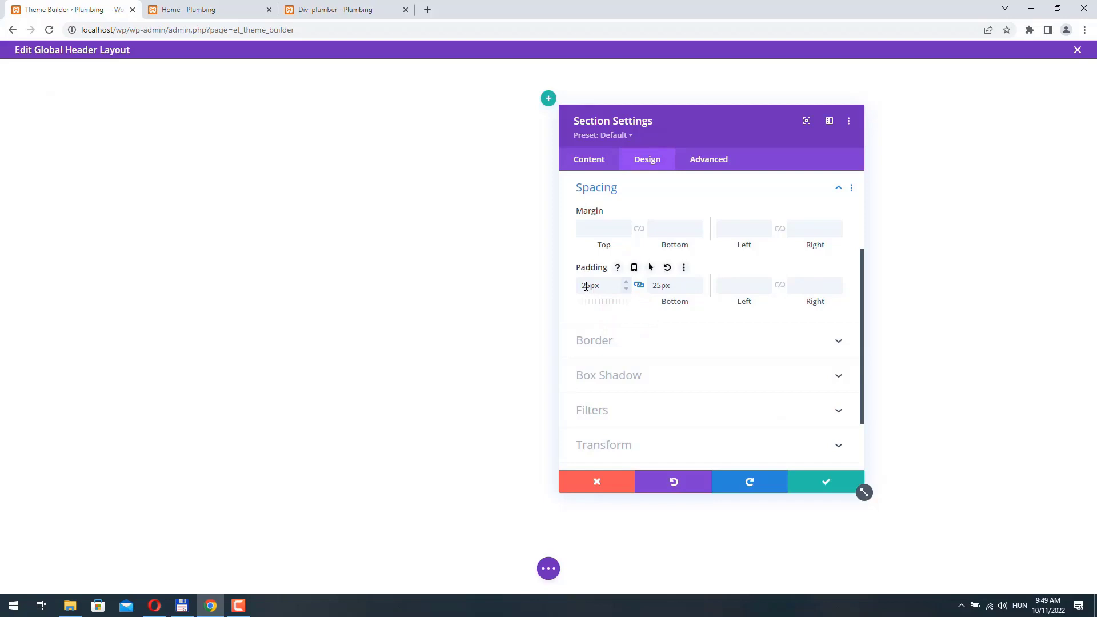
{"action": "left_click_drag", "start_coordinate": [587, 286], "coordinate": [576, 282]}
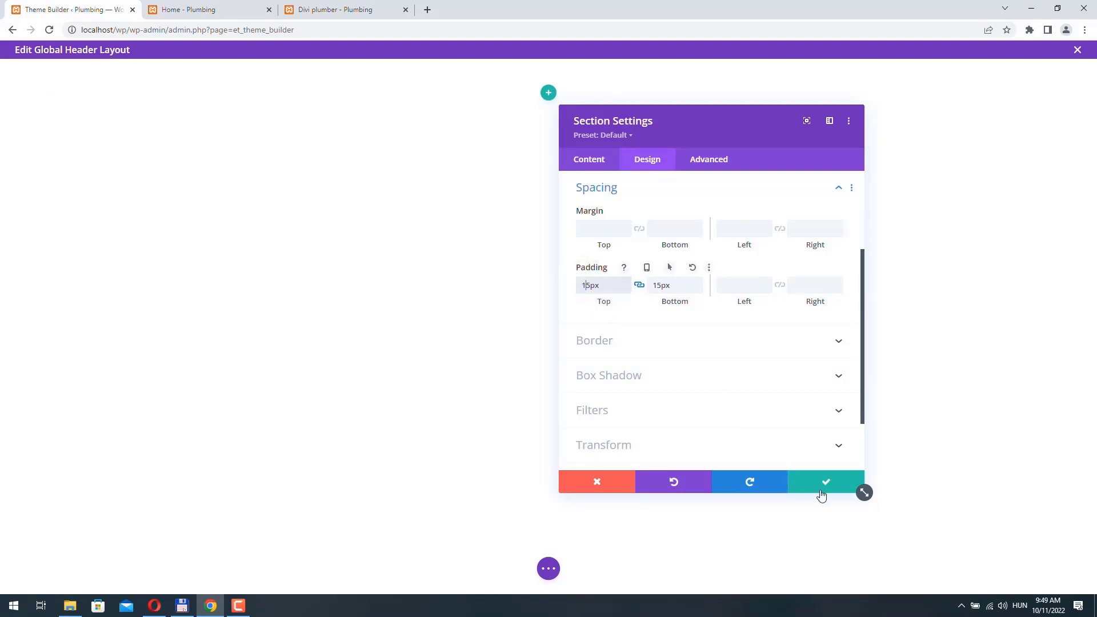
{"action": "left_click", "coordinate": [827, 483]}
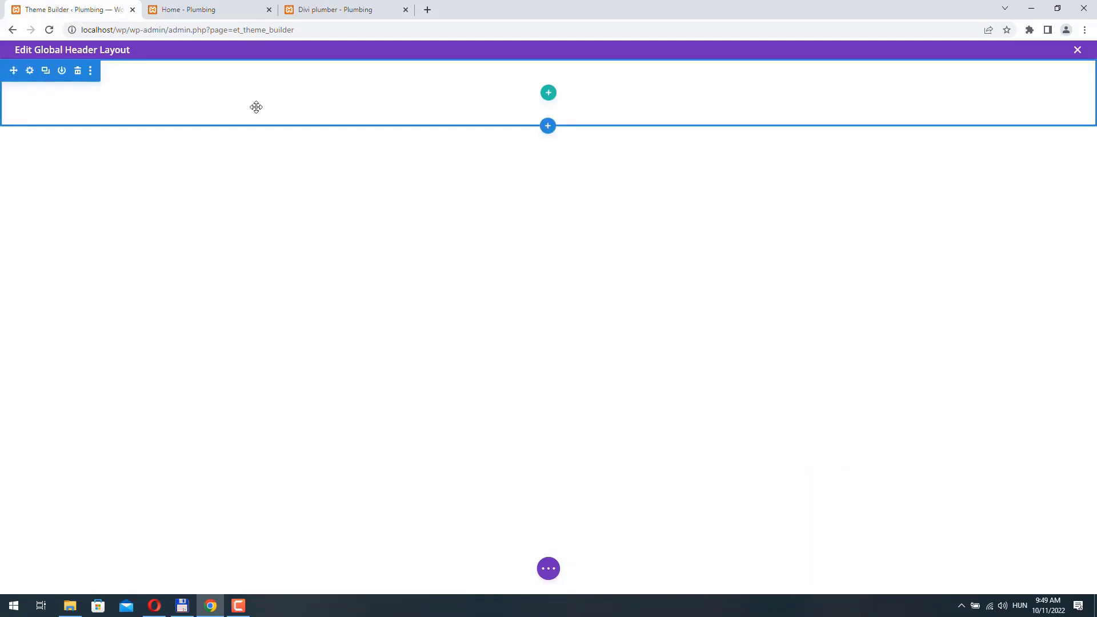
- Insert a 1/2 + 1/4 + 1/4 column row into the header section
{"action": "left_click", "coordinate": [549, 93]}
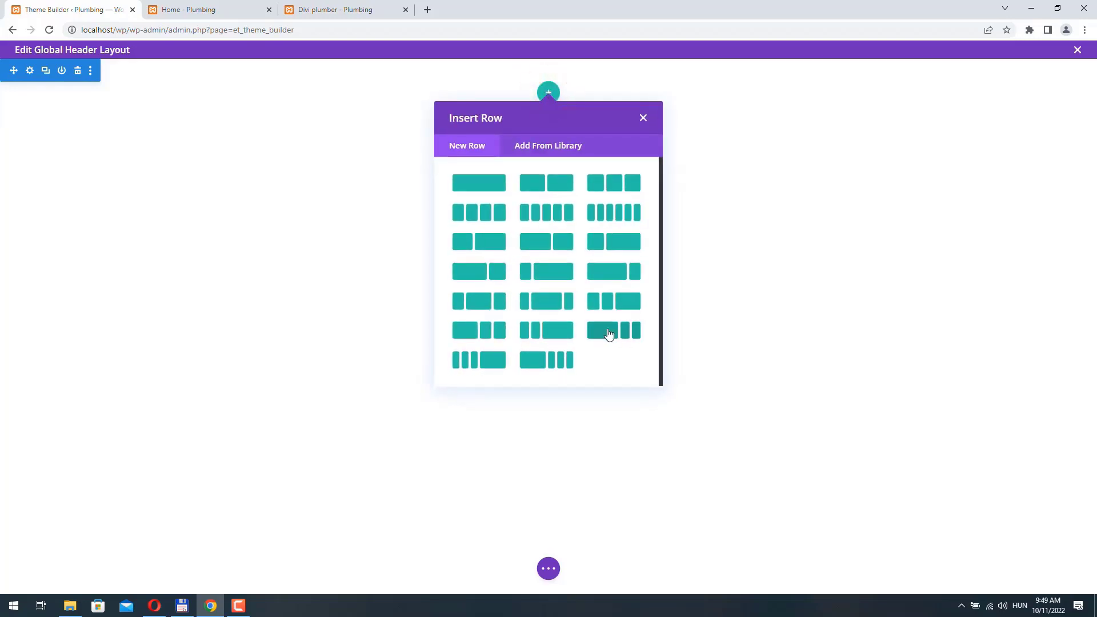
{"action": "left_click", "coordinate": [626, 332]}
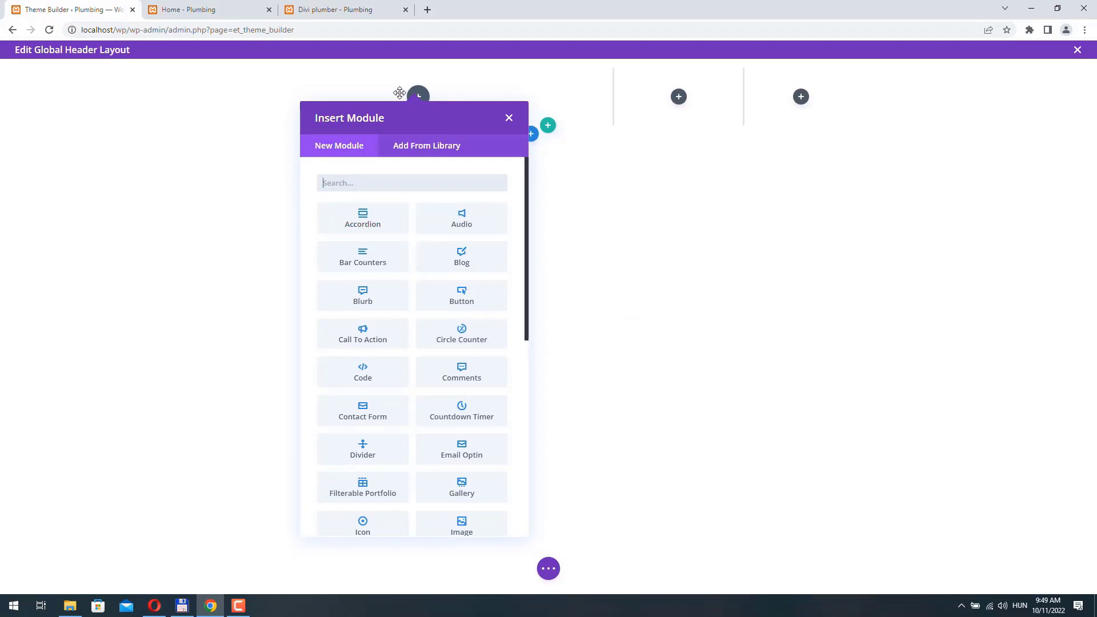
{"action": "scroll", "coordinate": [405, 204], "scroll_direction": "down", "scroll_amount": 1}
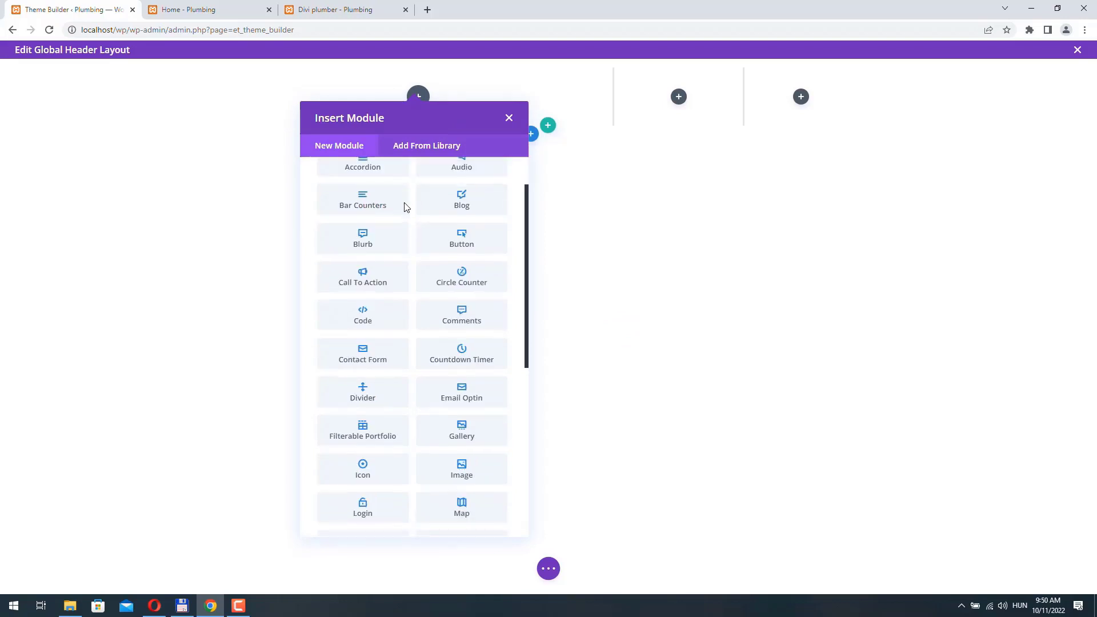
- Put the PLUMBING logo from the Media Library in an Image module in the first column
{"action": "left_click", "coordinate": [466, 477]}
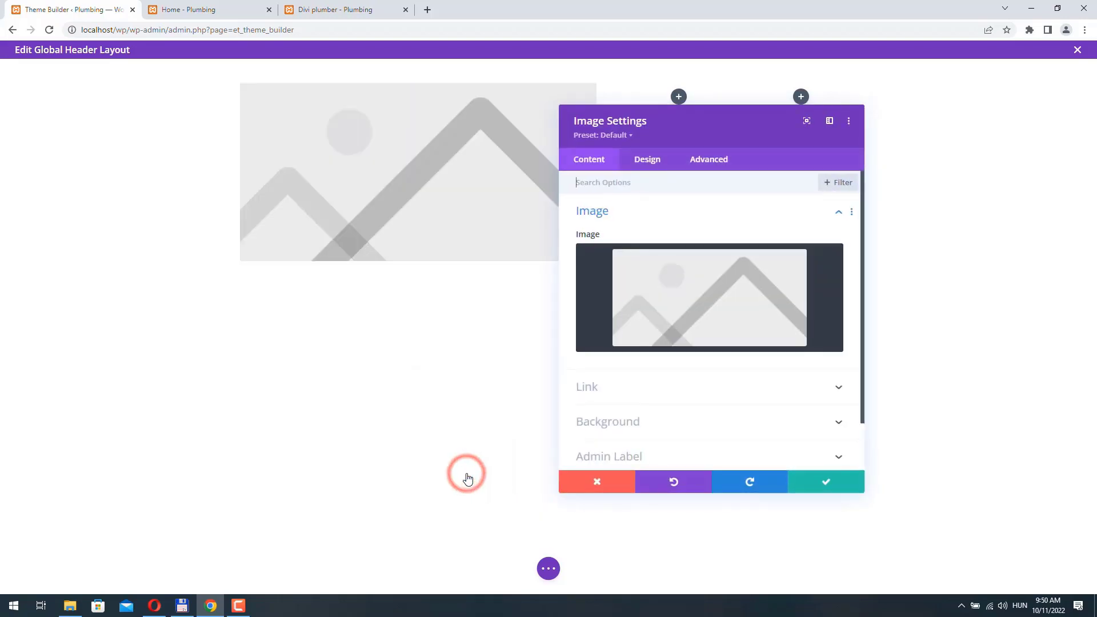
{"action": "left_click", "coordinate": [683, 289]}
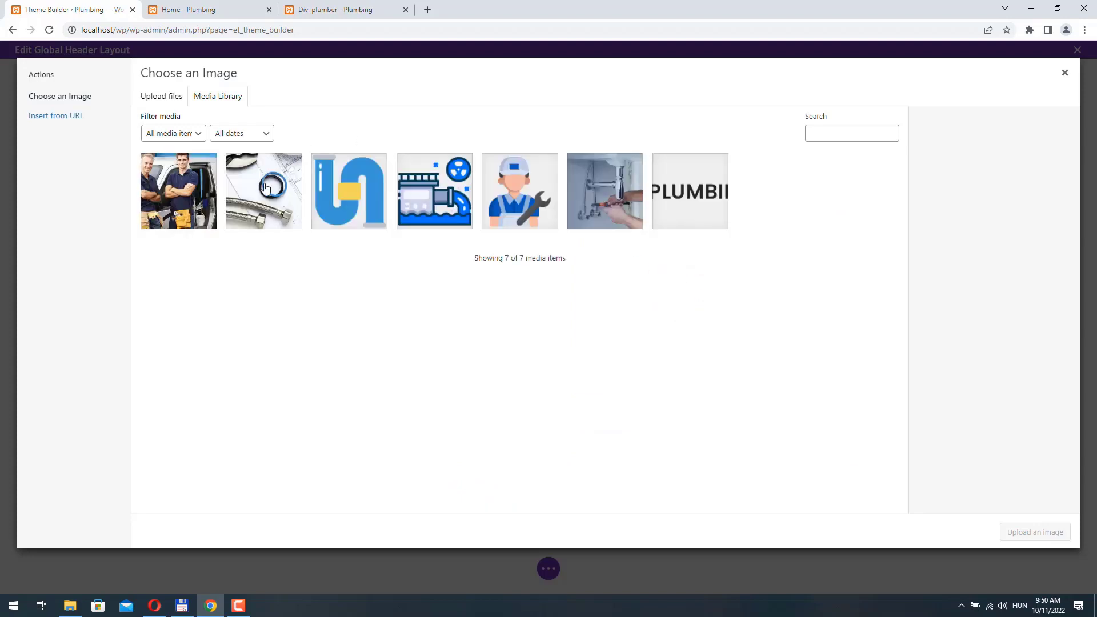
{"action": "left_click", "coordinate": [690, 195]}
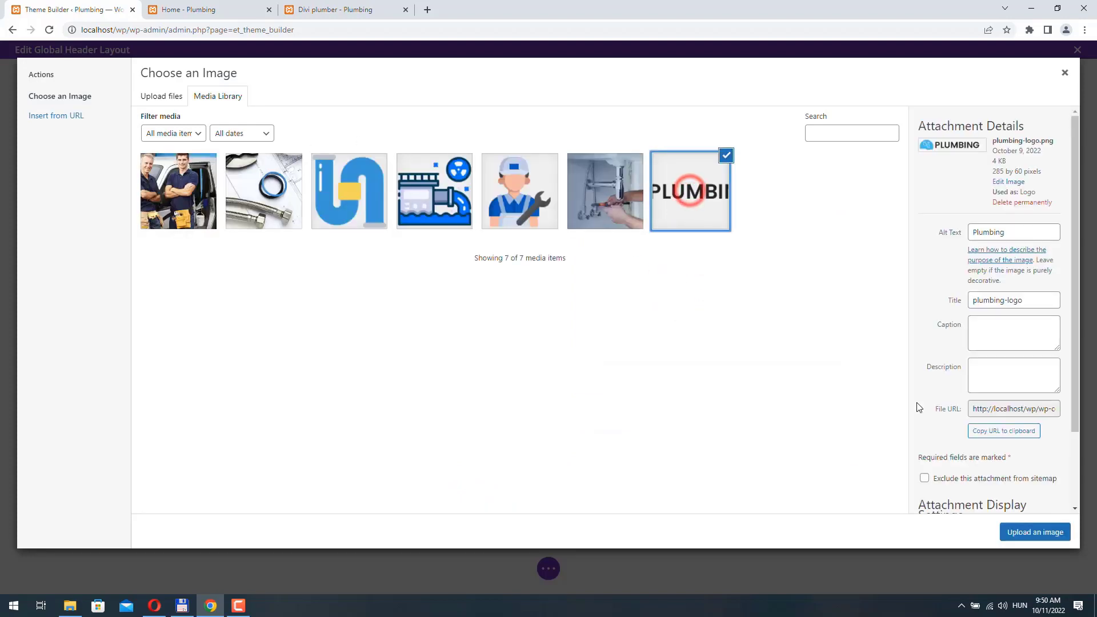
{"action": "left_click", "coordinate": [1037, 533]}
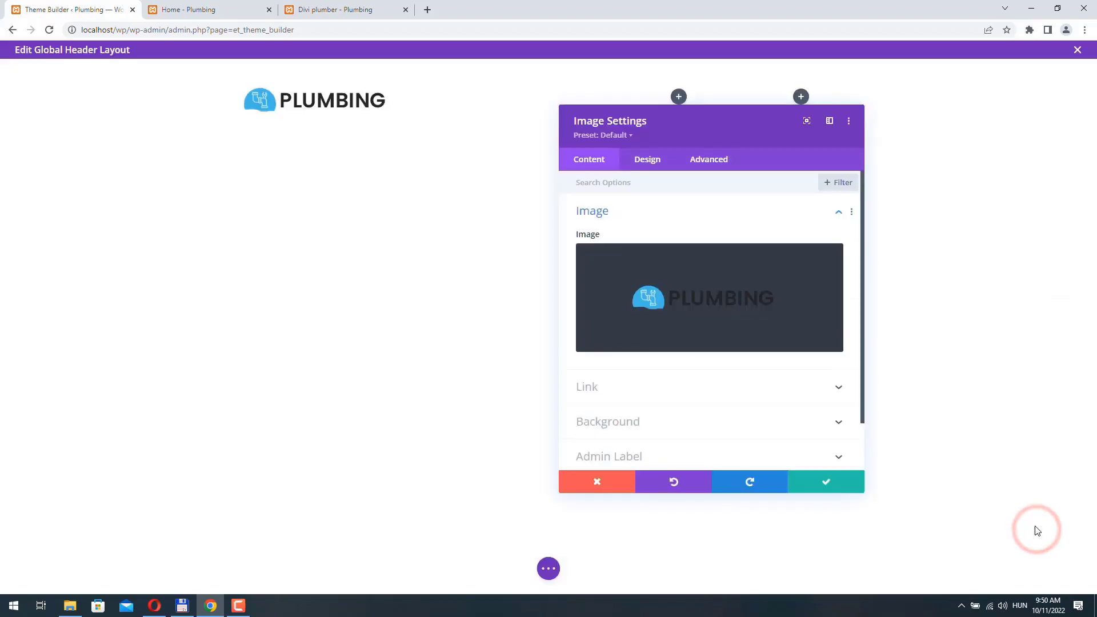
{"action": "left_click", "coordinate": [828, 483]}
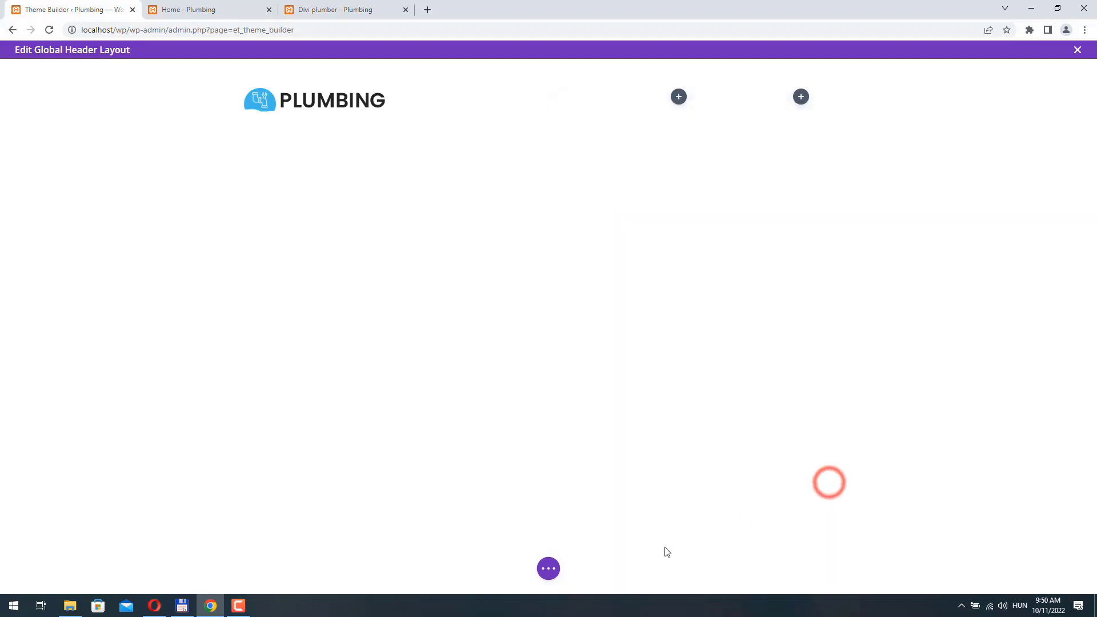
- Save the global header layout and close its editor
{"action": "left_click", "coordinate": [549, 569]}
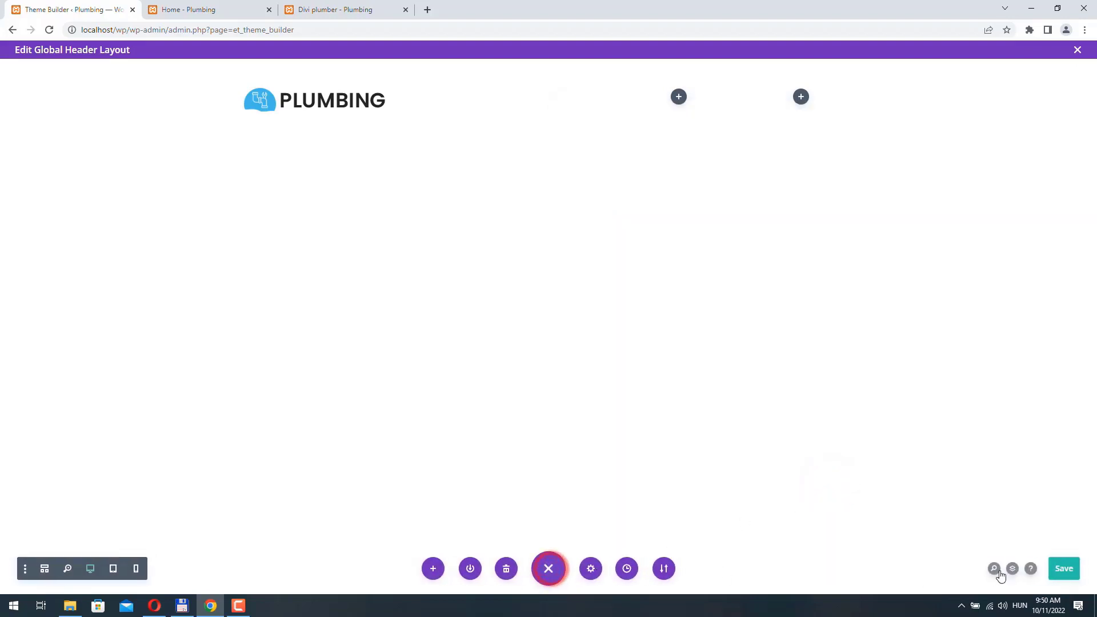
{"action": "left_click", "coordinate": [1067, 570]}
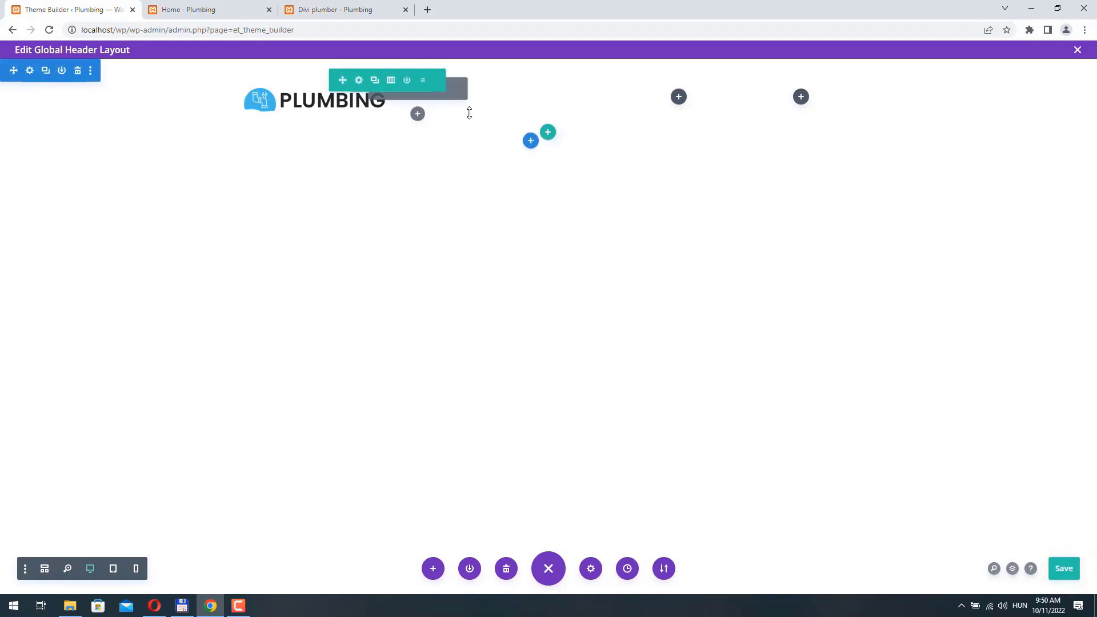
{"action": "left_click", "coordinate": [1078, 51]}
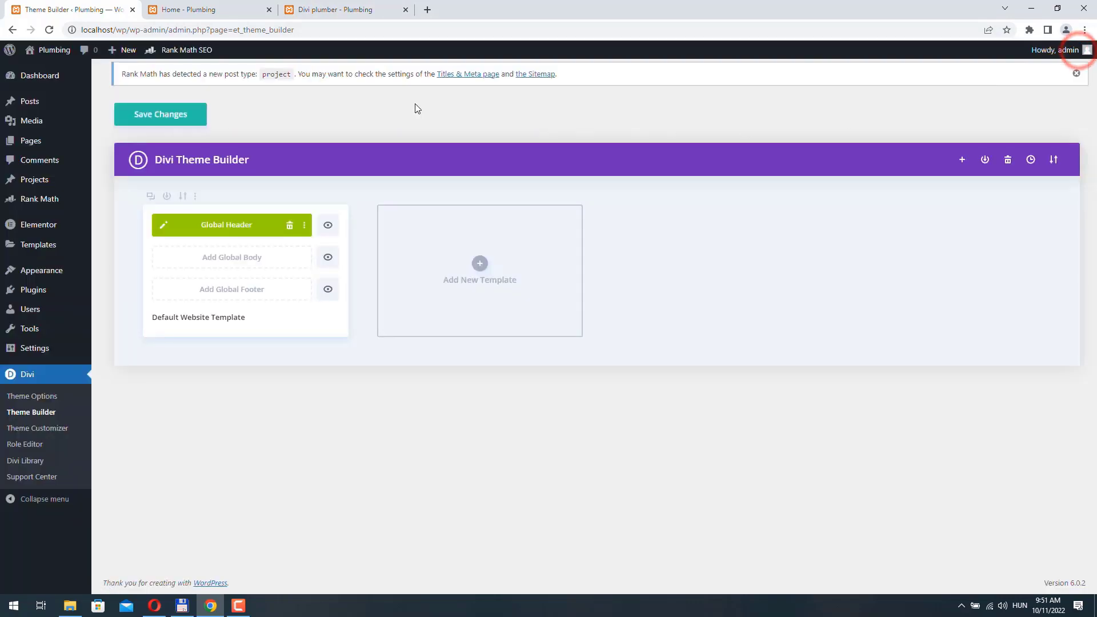
- Save the Theme Builder changes and reload the Divi plumber page to check the header
{"action": "left_click", "coordinate": [160, 115]}
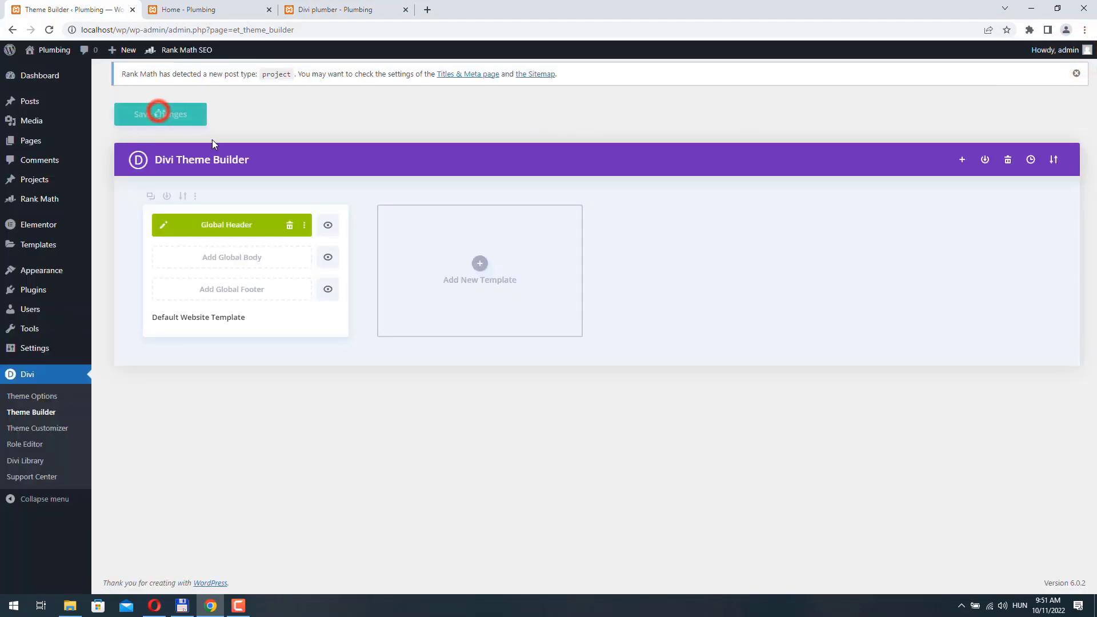
{"action": "left_click", "coordinate": [372, 12]}
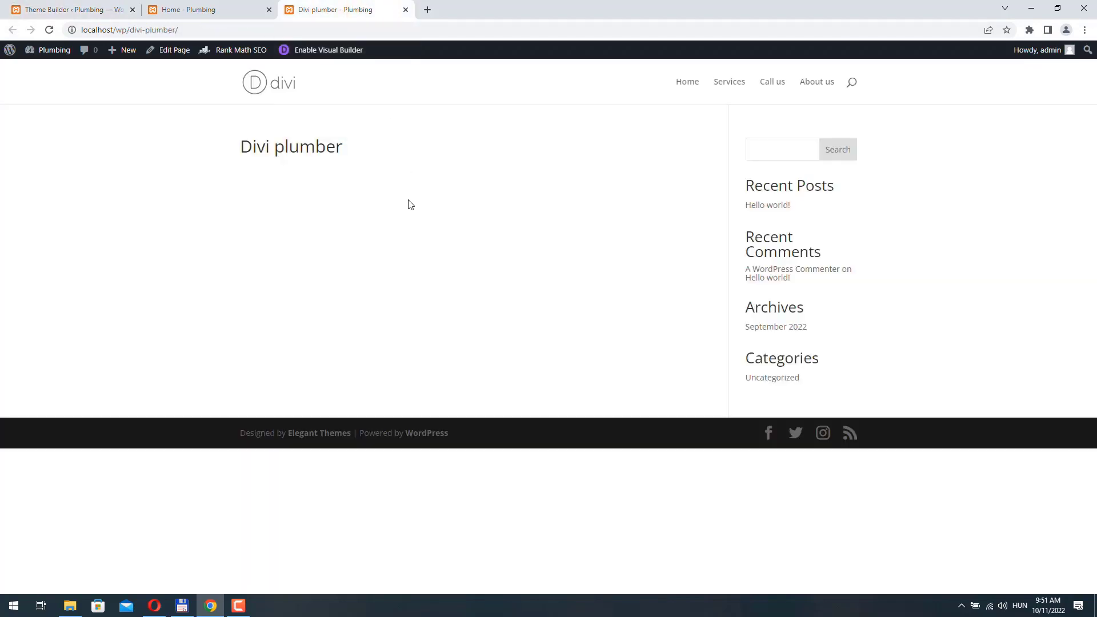
{"action": "left_click", "coordinate": [48, 29]}
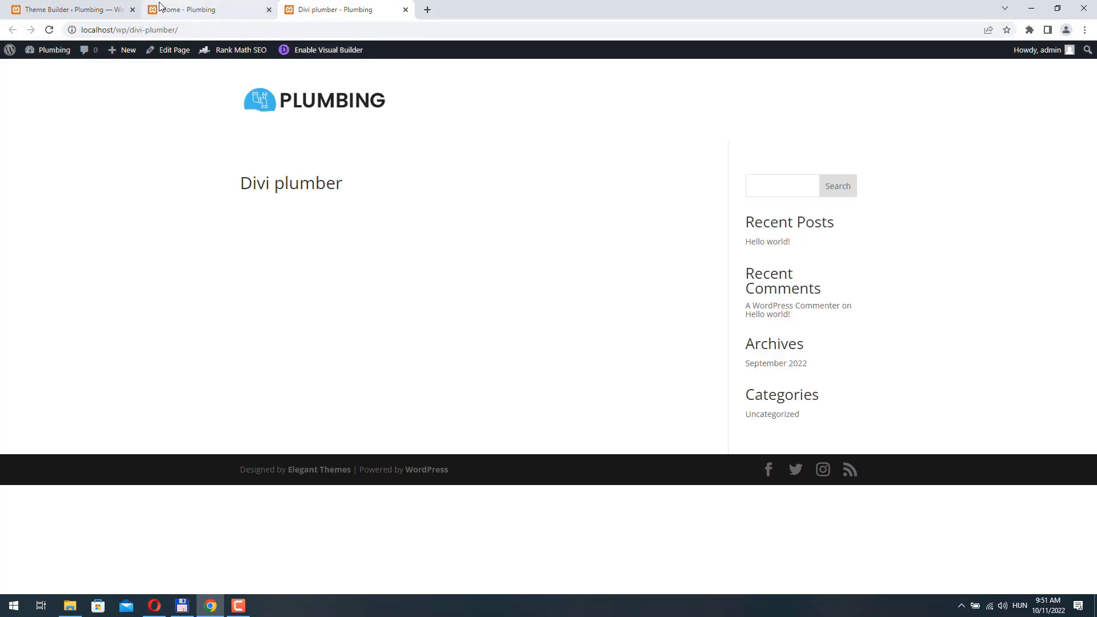
- Reopen the Global Header layout and set the section's top and bottom padding to 5px
{"action": "left_click", "coordinate": [94, 11]}
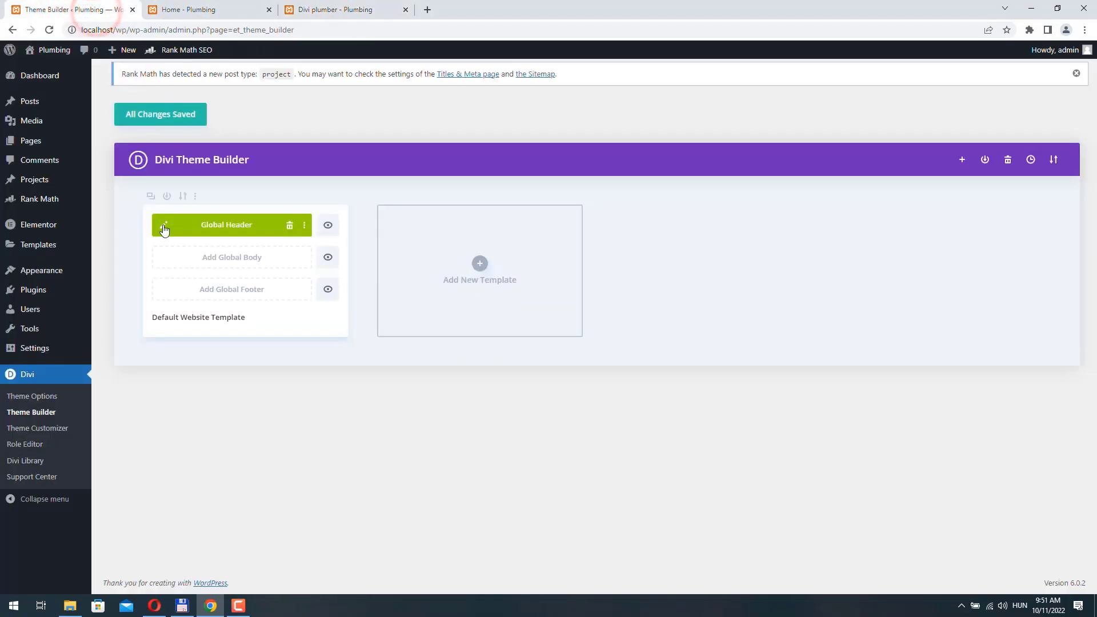
{"action": "left_click", "coordinate": [165, 226]}
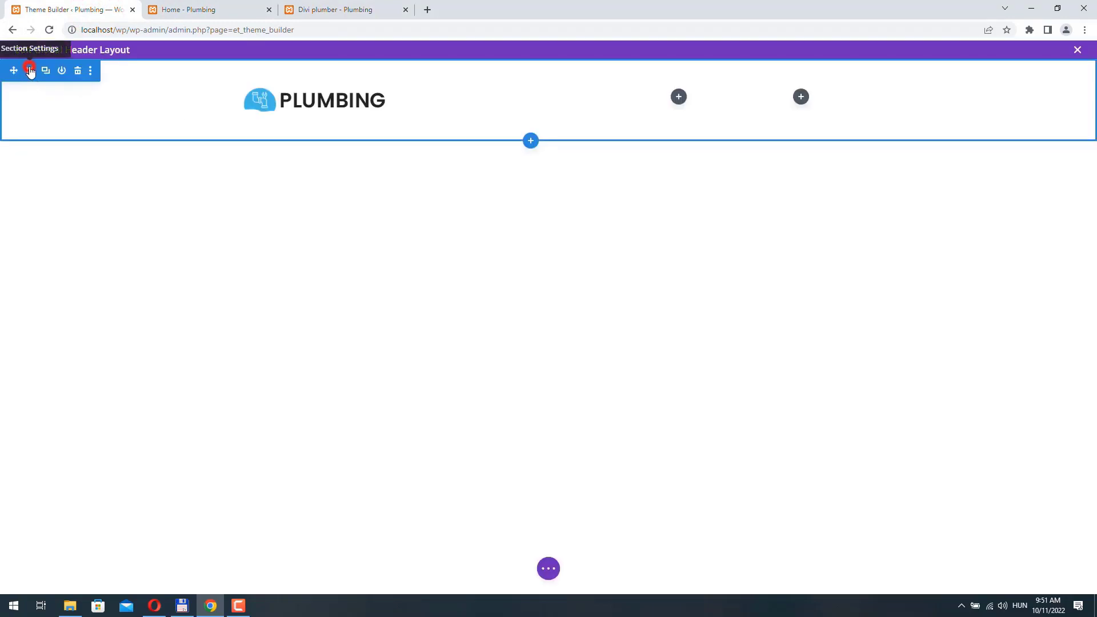
{"action": "left_click", "coordinate": [30, 71]}
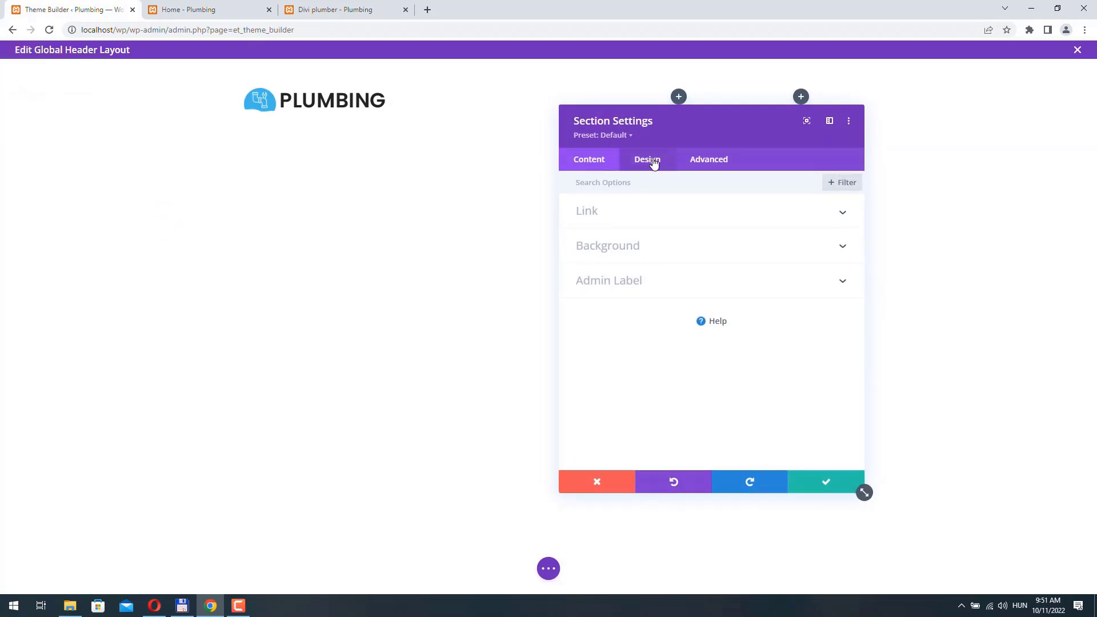
{"action": "left_click", "coordinate": [648, 160]}
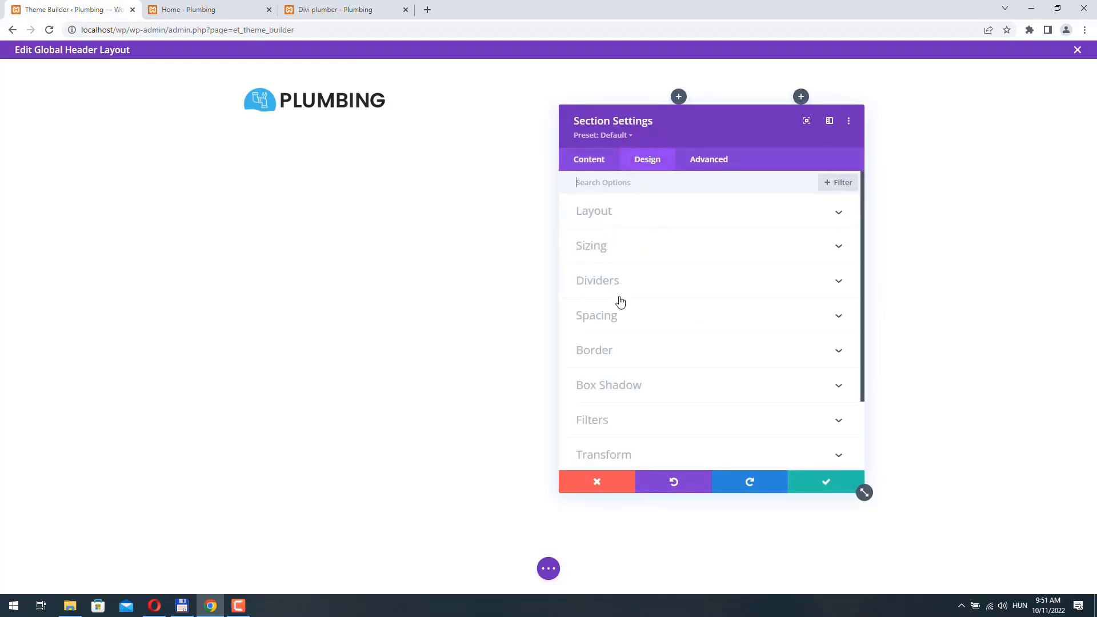
{"action": "left_click", "coordinate": [621, 316]}
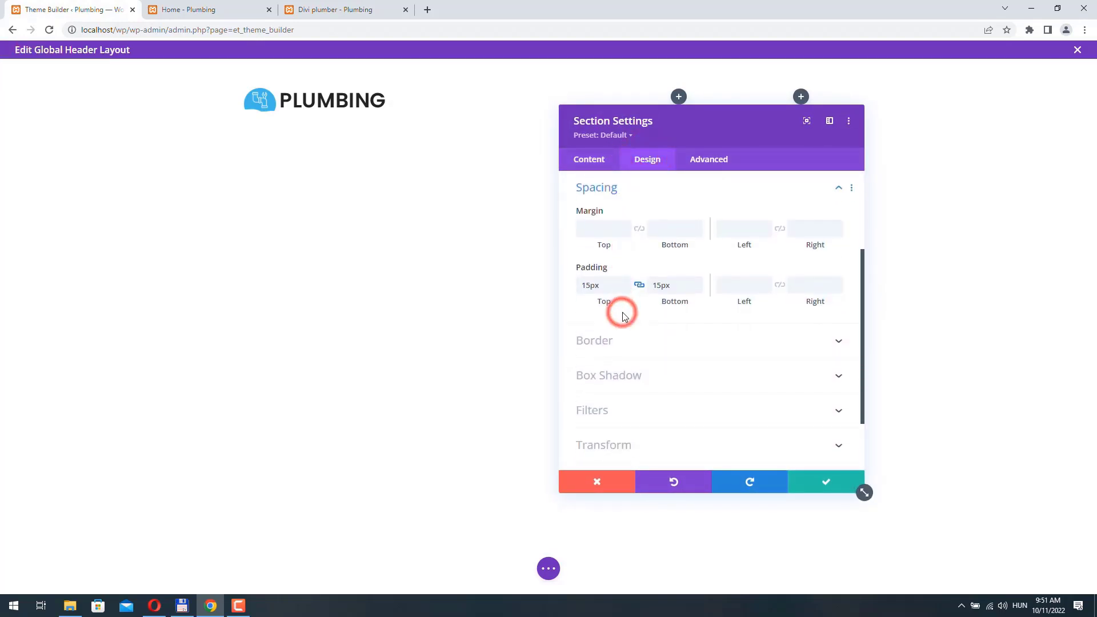
{"action": "left_click", "coordinate": [591, 285]}
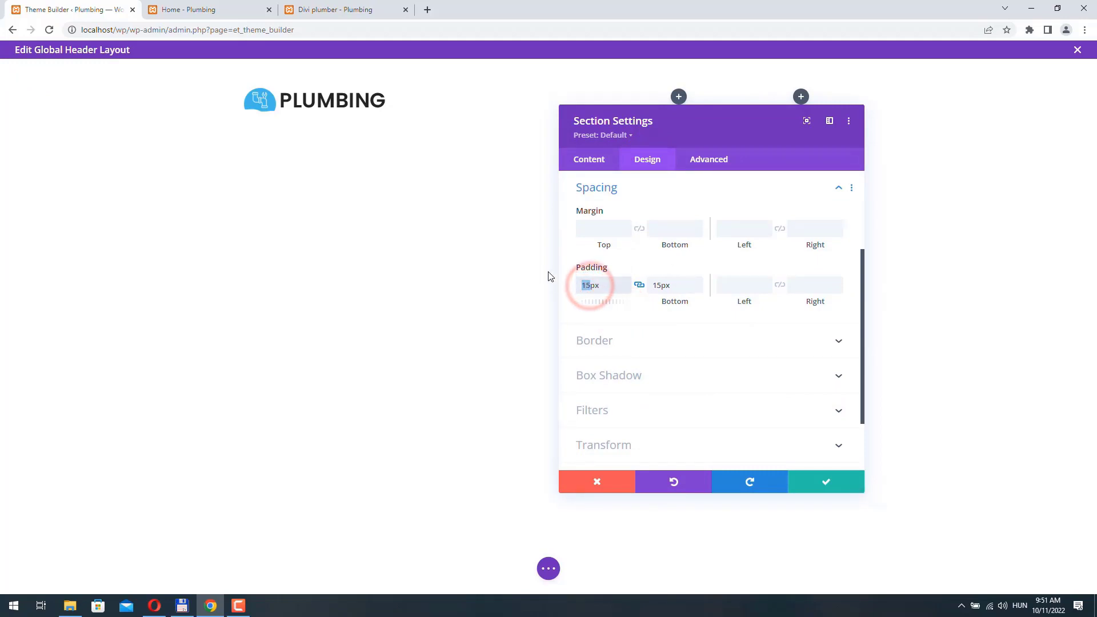
{"action": "key", "text": "BackSpace"}
{"action": "type", "text": "0"}
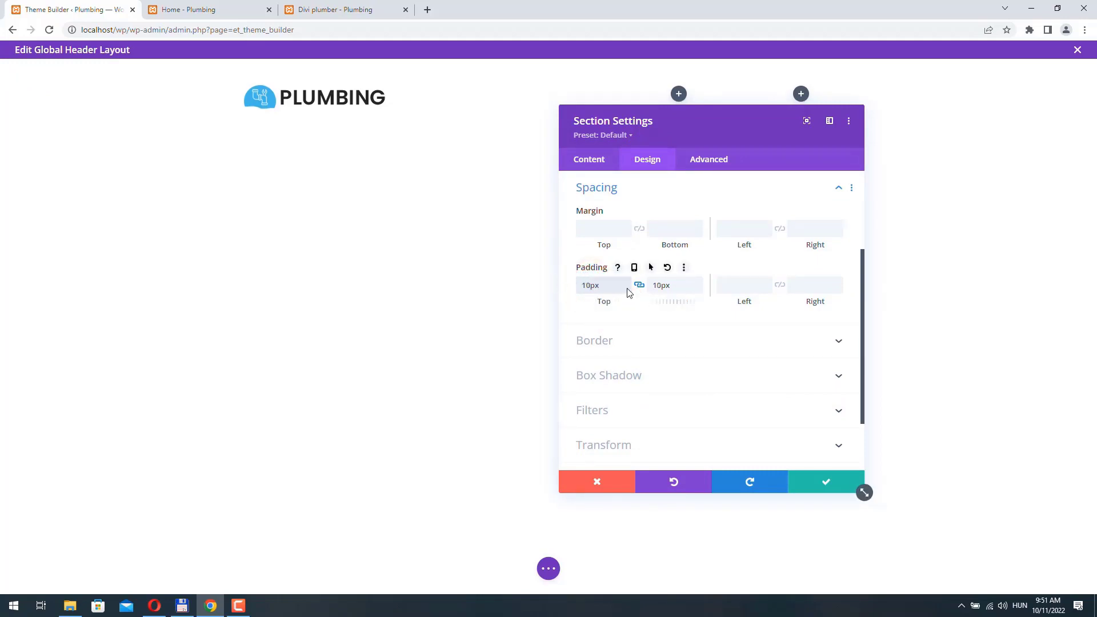
{"action": "type", "text": "5"}
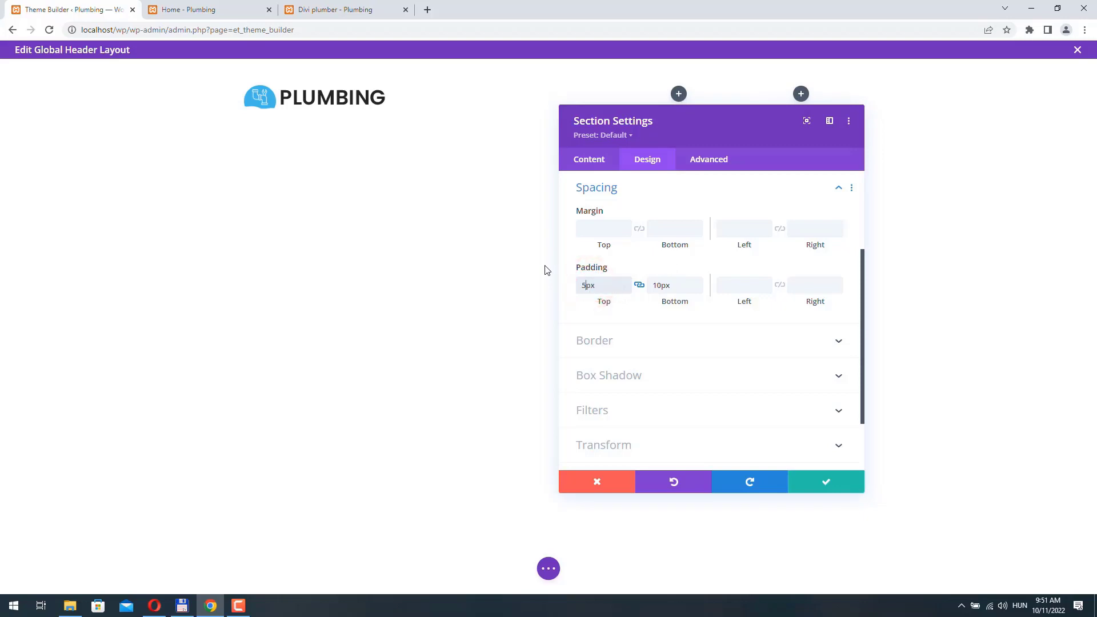
{"action": "left_click", "coordinate": [825, 482]}
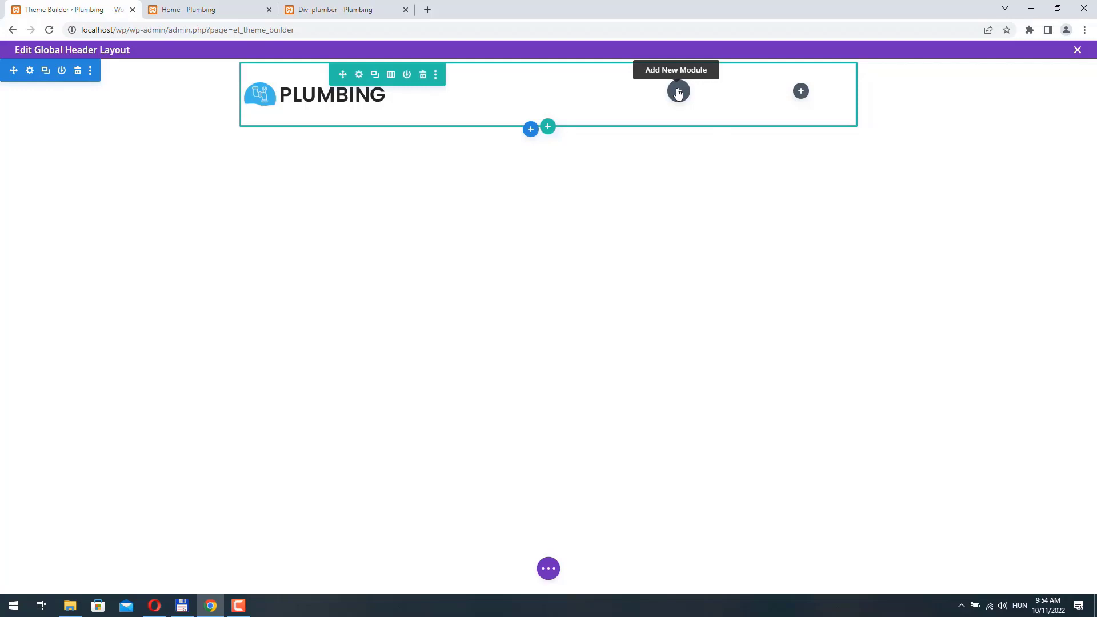
- Add a Blurb to the middle column with the phone number as title and contact e-mail as body
{"action": "left_click", "coordinate": [678, 91]}
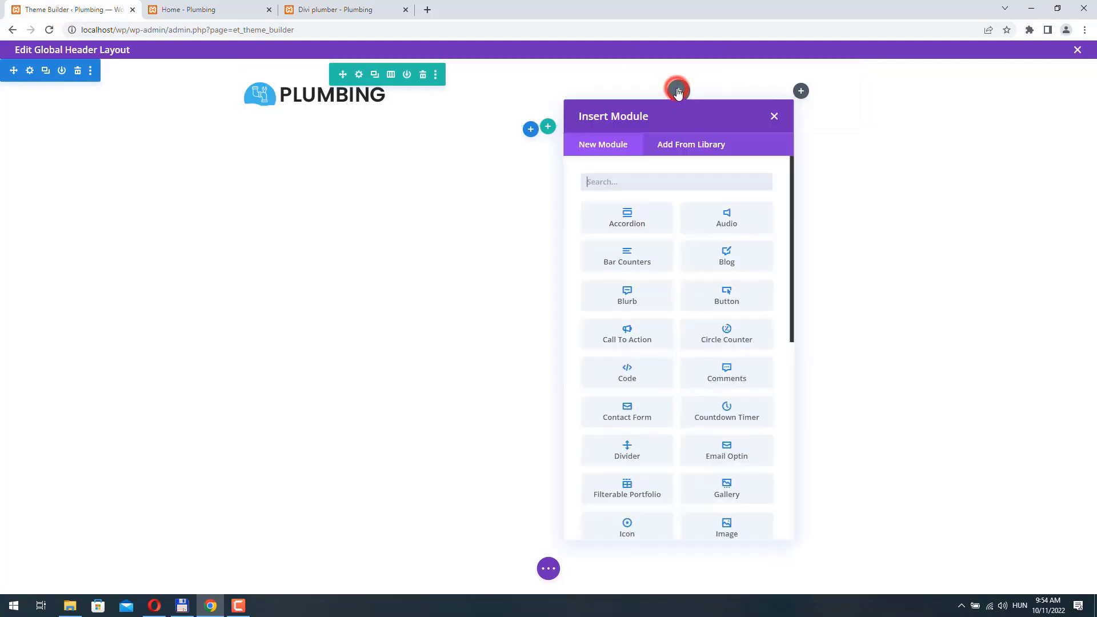
{"action": "left_click", "coordinate": [627, 294]}
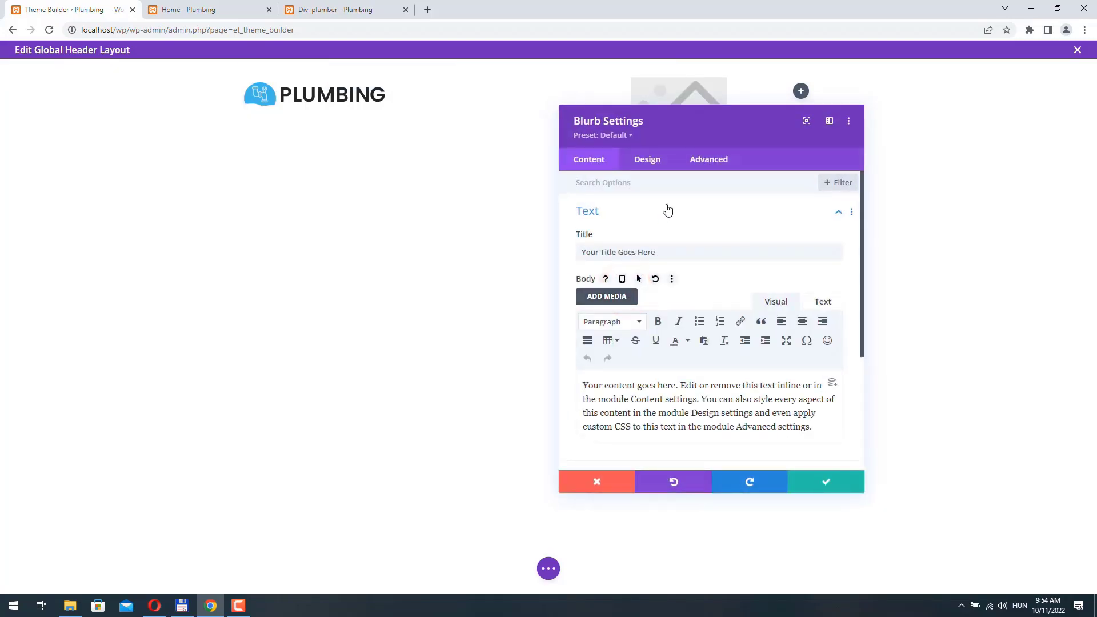
{"action": "left_click_drag", "start_coordinate": [197, 273], "coordinate": [184, 268]}
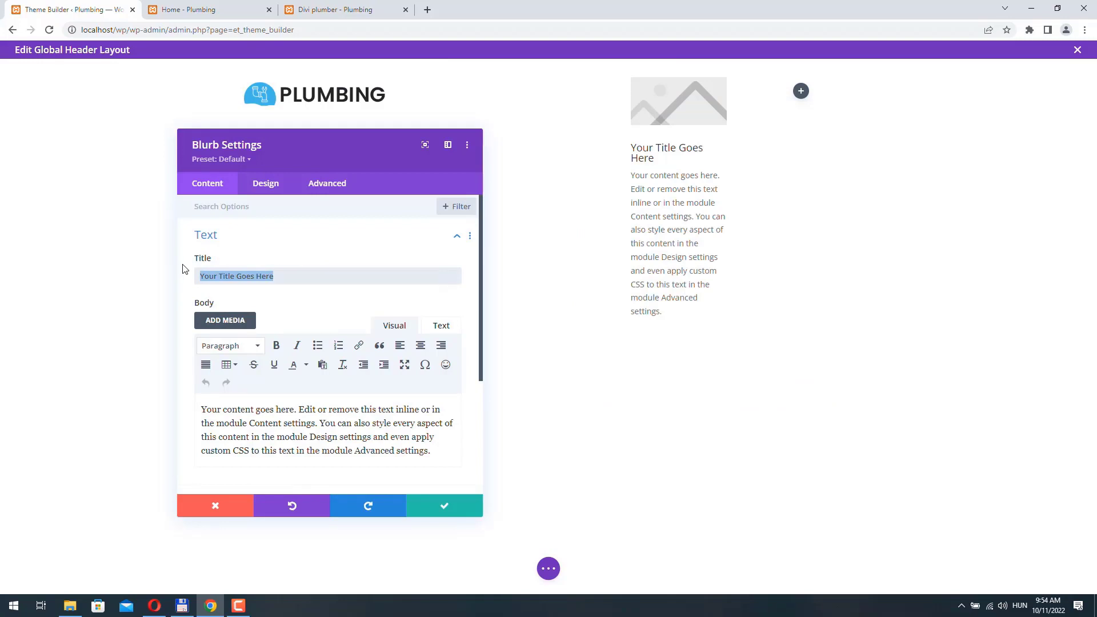
{"action": "type", "text": "(123) 555 555555"}
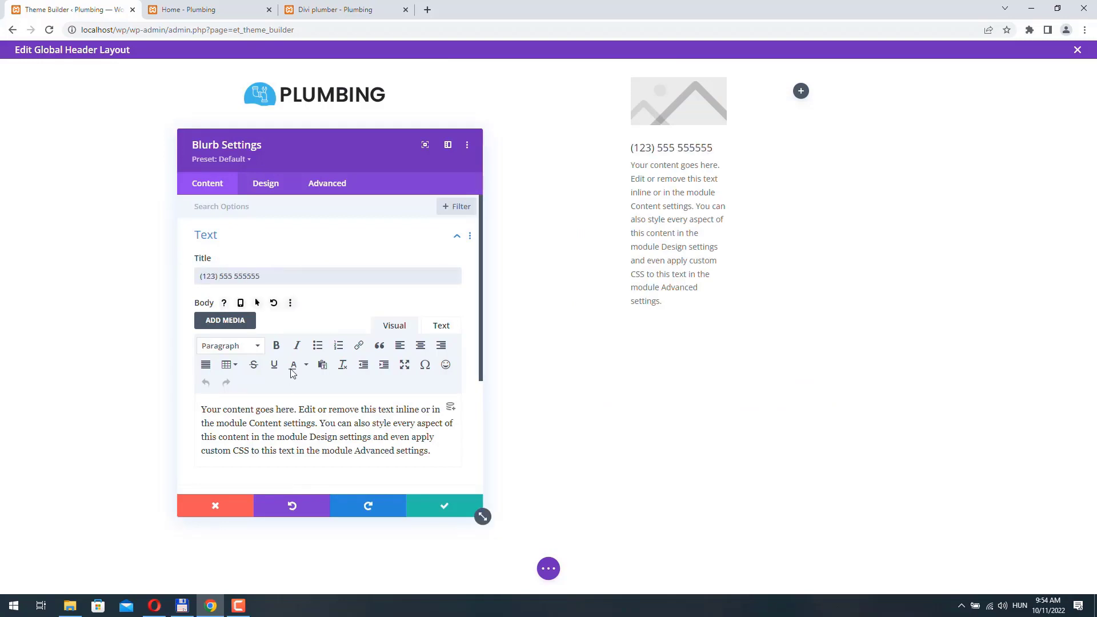
{"action": "scroll", "coordinate": [292, 345], "scroll_direction": "down", "scroll_amount": 2}
{"action": "left_click_drag", "start_coordinate": [436, 341], "coordinate": [135, 252]}
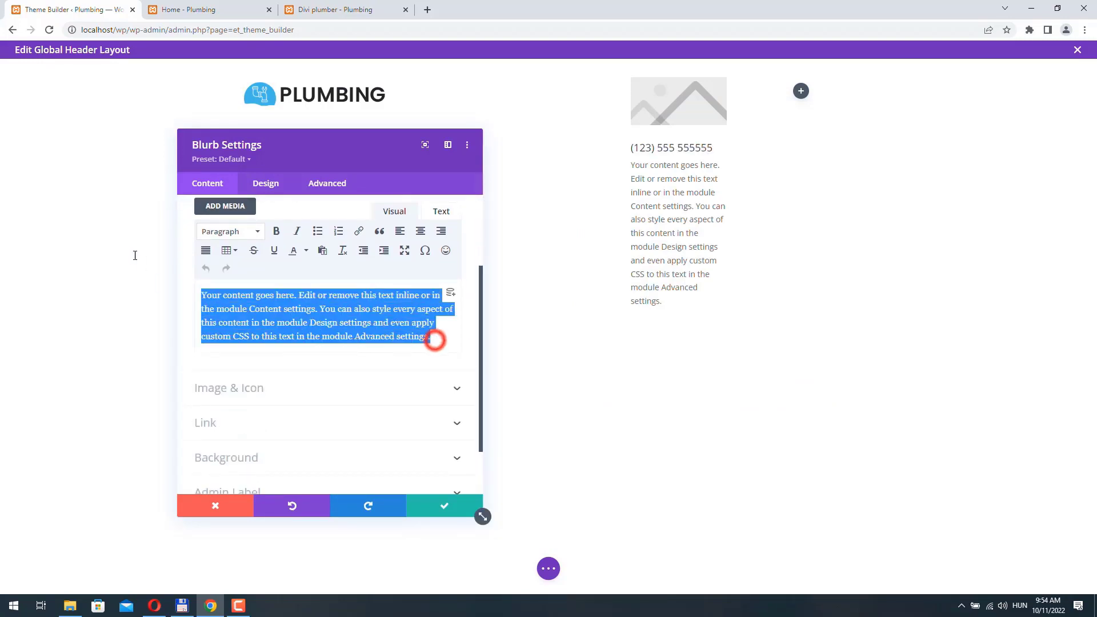
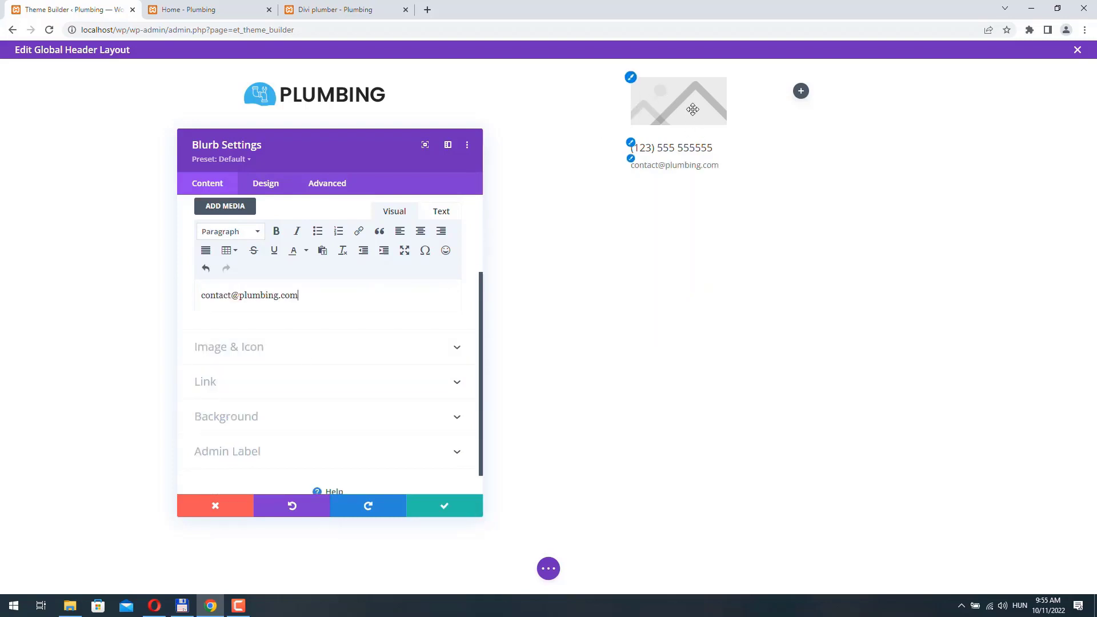
- Switch the blurb to use an icon and choose the phone icon
{"action": "left_click", "coordinate": [296, 347]}
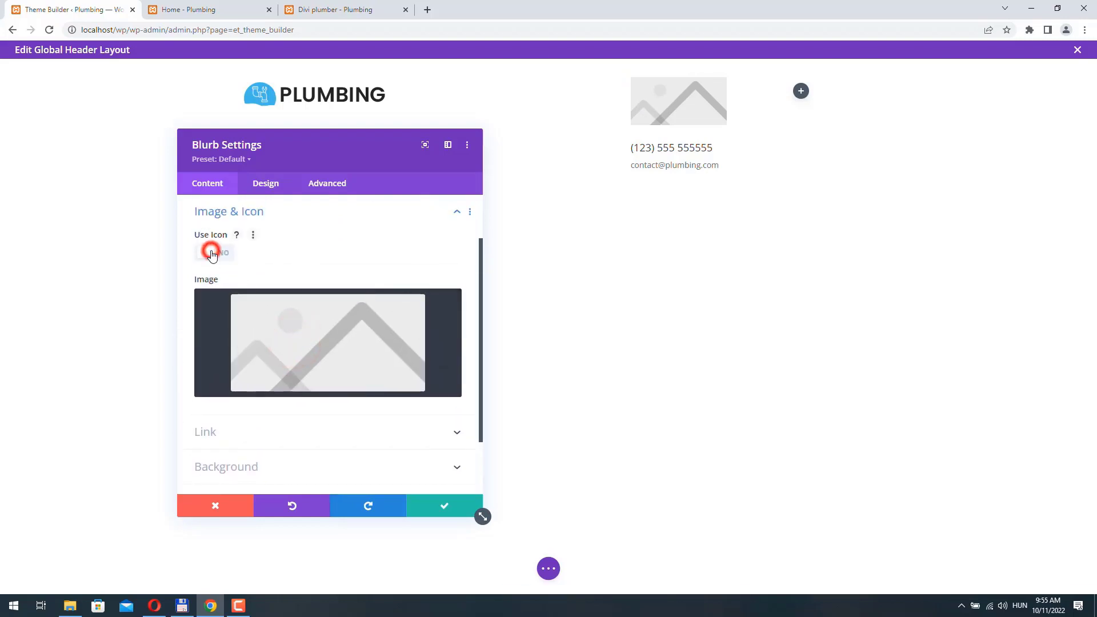
{"action": "left_click", "coordinate": [212, 254]}
{"action": "scroll", "coordinate": [269, 275], "scroll_direction": "down", "scroll_amount": 1}
{"action": "left_click", "coordinate": [269, 243]}
{"action": "type", "text": "ph"}
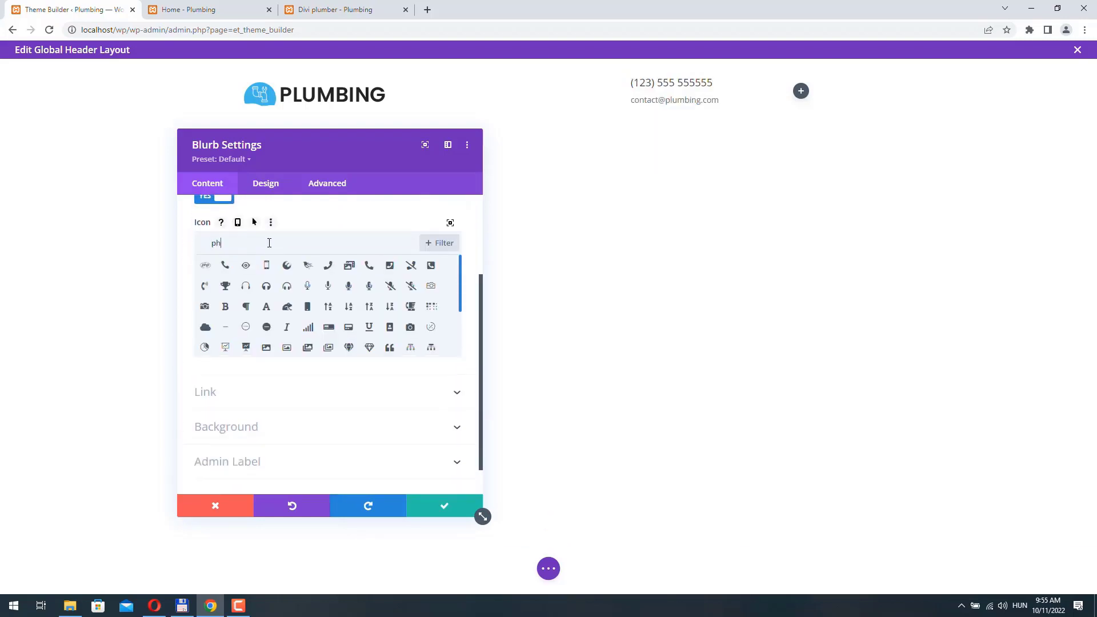
{"action": "type", "text": "one"}
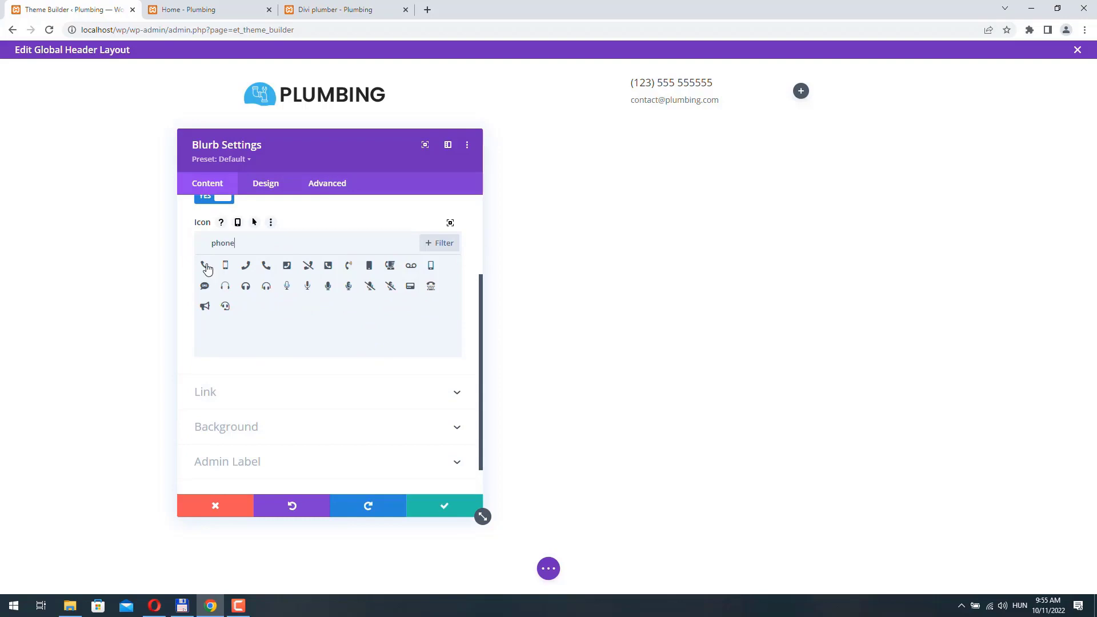
{"action": "left_click", "coordinate": [205, 267]}
{"action": "scroll", "coordinate": [273, 252], "scroll_direction": "up", "scroll_amount": 2}
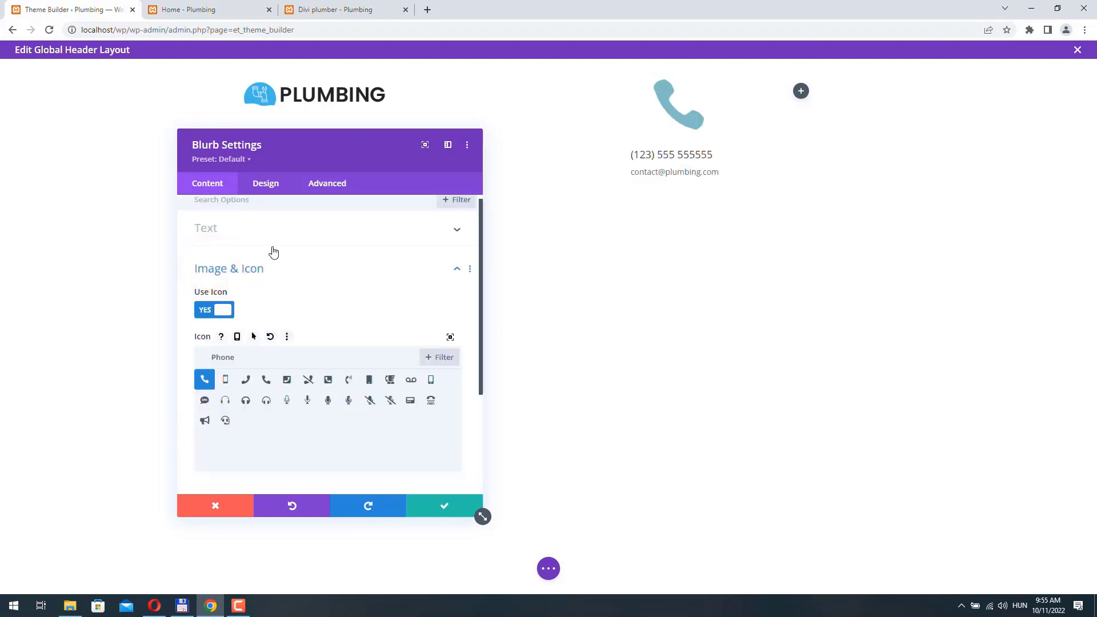
- Place the phone icon left of the text, set its width to 25px, and recolour it
{"action": "left_click", "coordinate": [265, 185]}
{"action": "left_click", "coordinate": [274, 237]}
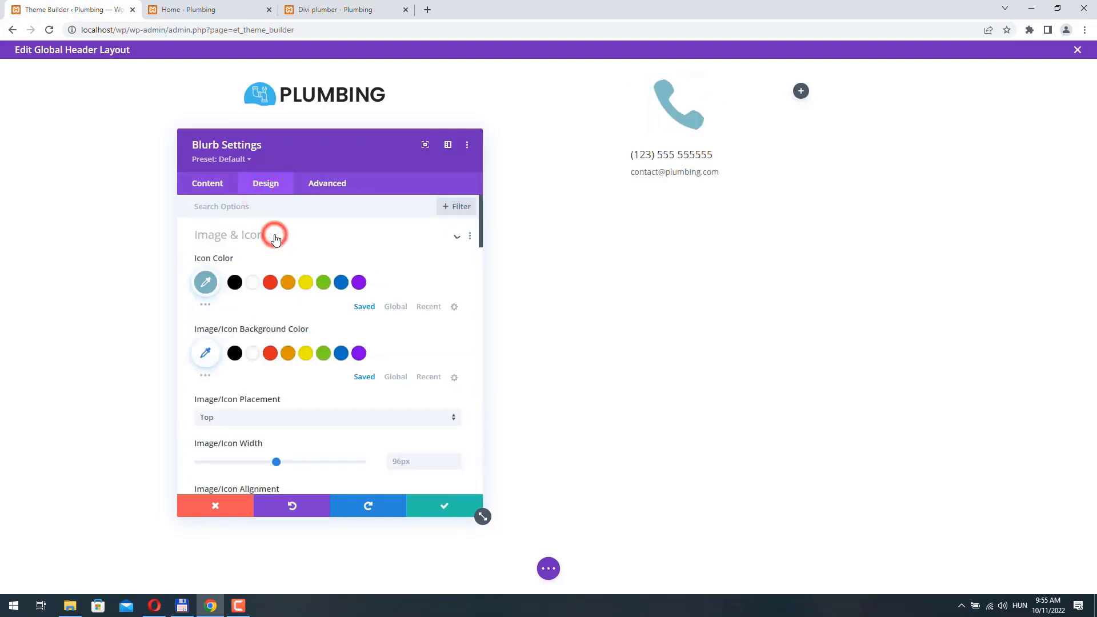
{"action": "scroll", "coordinate": [216, 301], "scroll_direction": "down", "scroll_amount": 2}
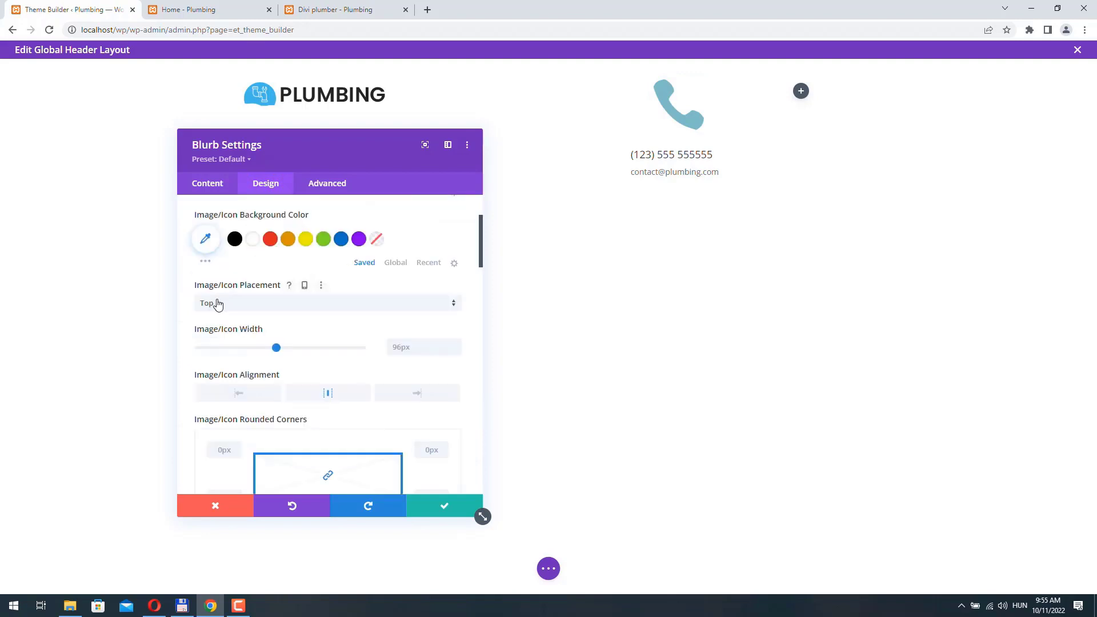
{"action": "left_click", "coordinate": [246, 308]}
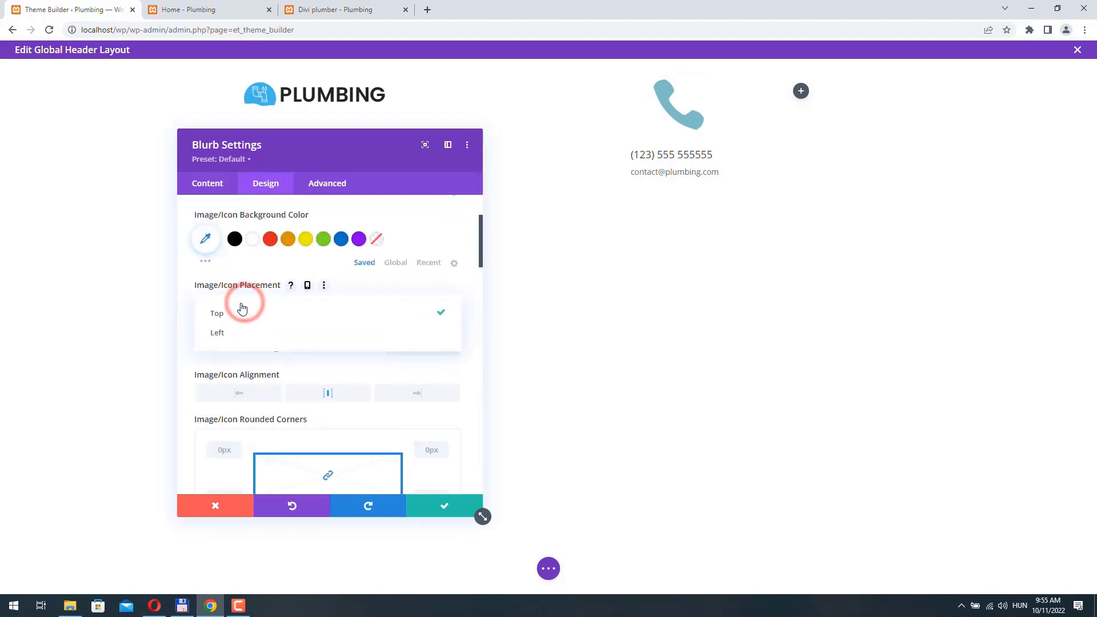
{"action": "left_click", "coordinate": [238, 330]}
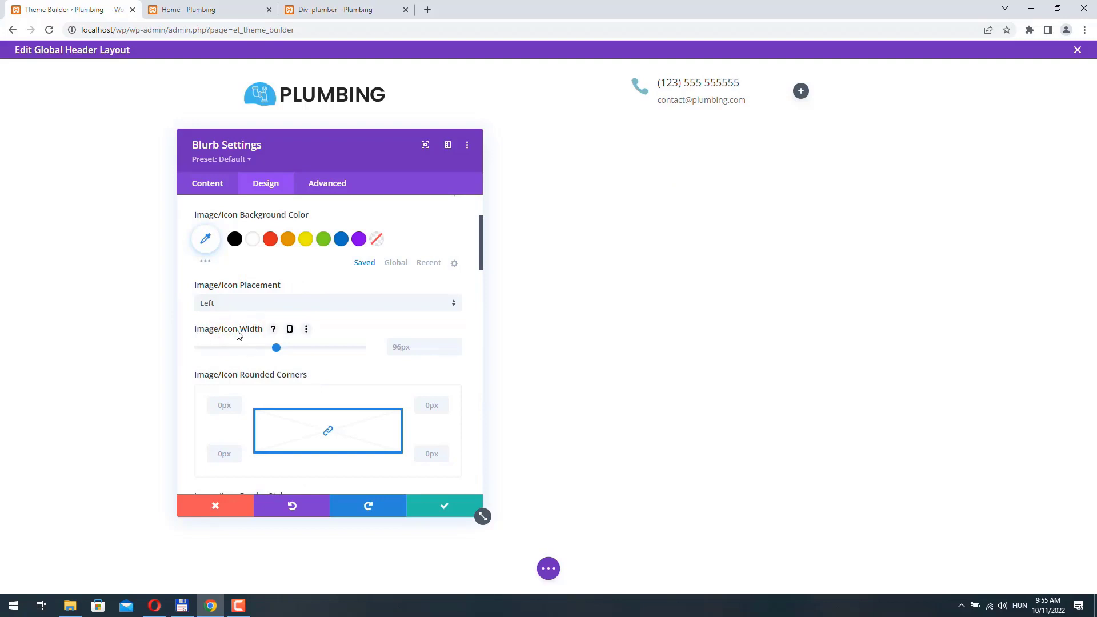
{"action": "left_click_drag", "start_coordinate": [276, 351], "coordinate": [218, 350]}
{"action": "left_click", "coordinate": [456, 351]}
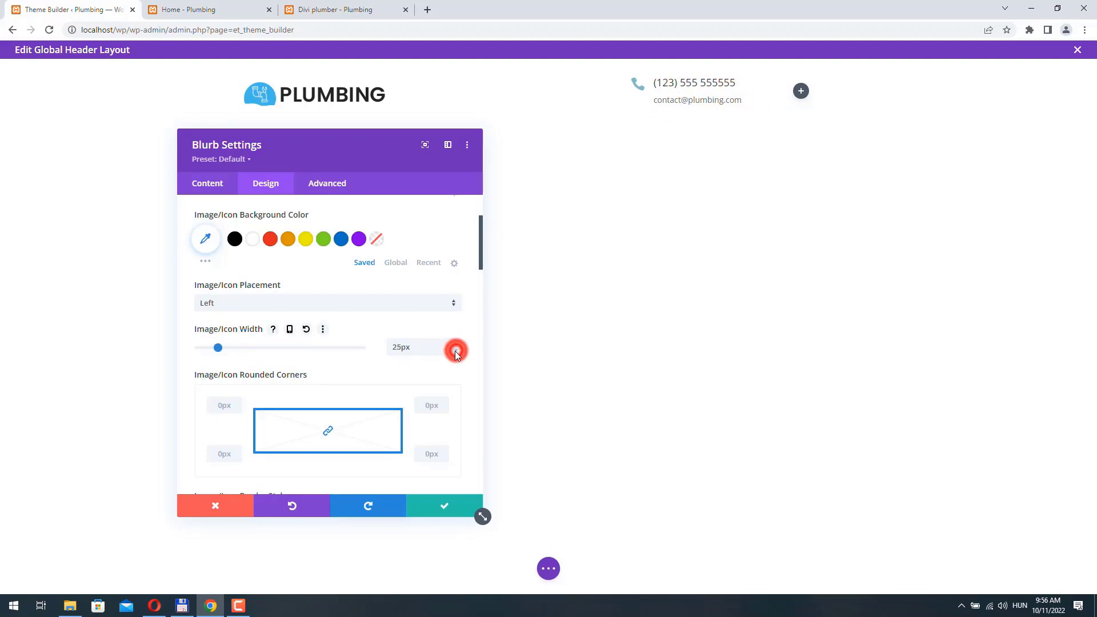
{"action": "scroll", "coordinate": [456, 352], "scroll_direction": "up", "scroll_amount": 3}
{"action": "left_click", "coordinate": [206, 284]}
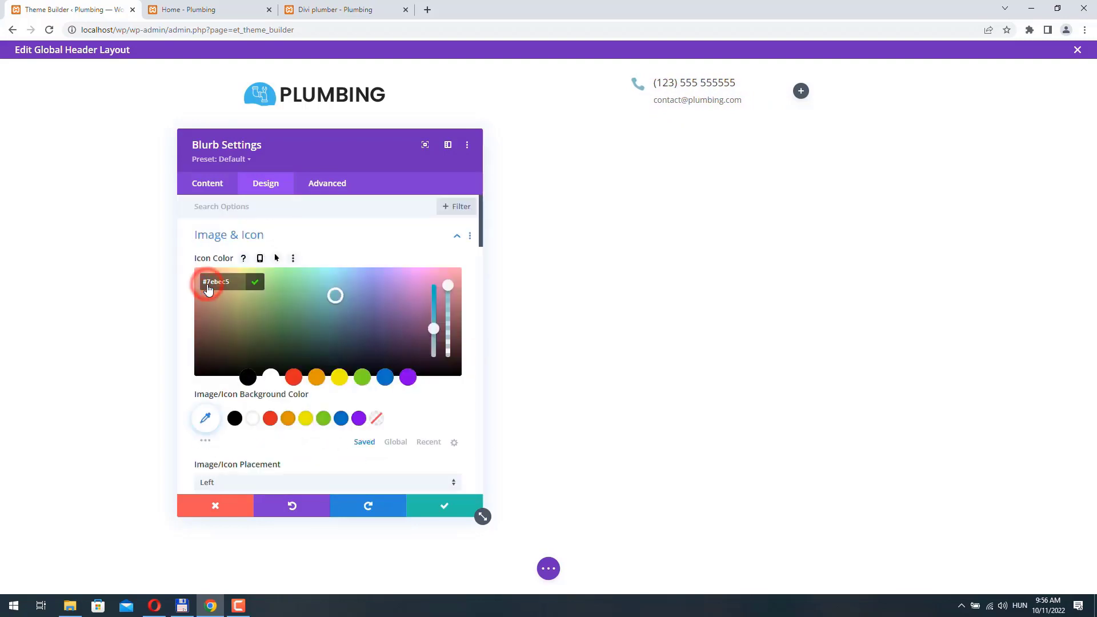
{"action": "left_click", "coordinate": [335, 296]}
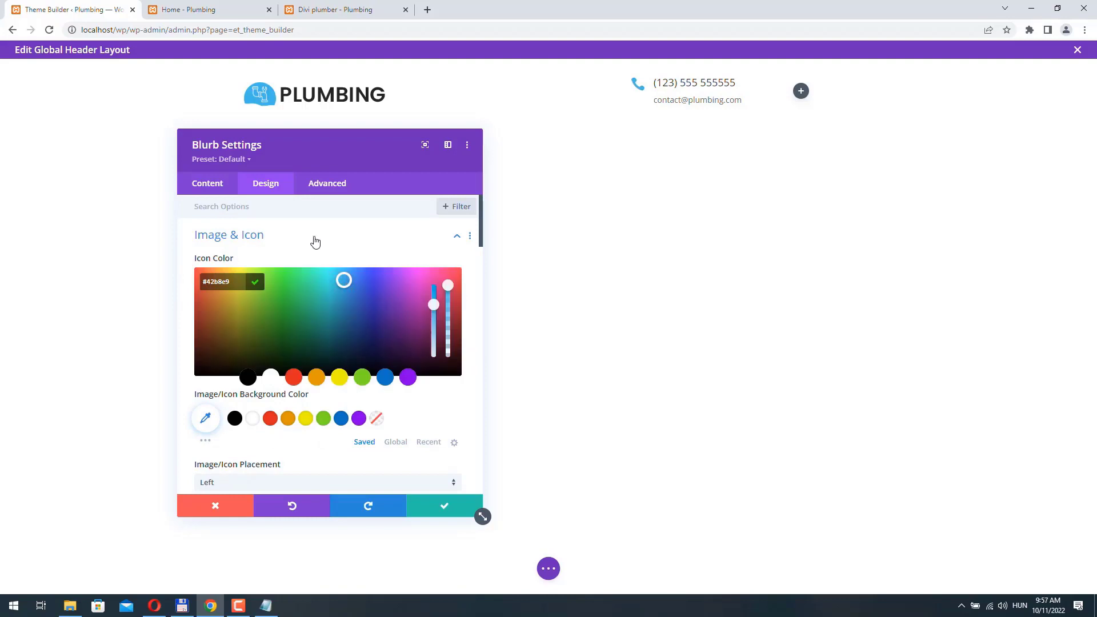
{"action": "left_click", "coordinate": [315, 242]}
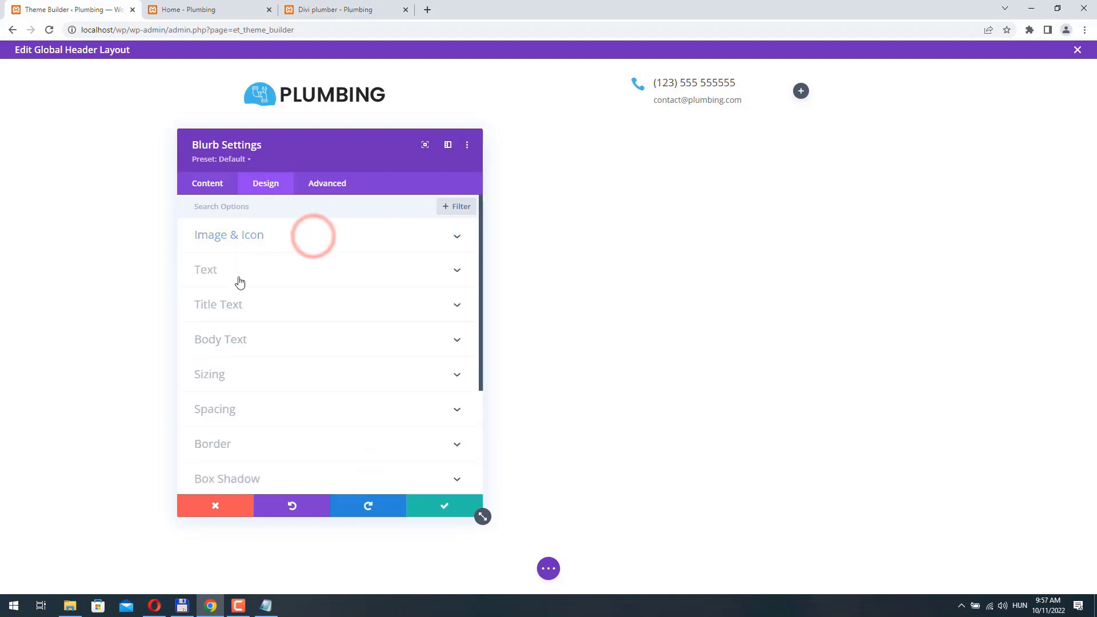
- Lower the blurb's title text size below 18px to shrink the phone number
{"action": "left_click", "coordinate": [255, 303]}
{"action": "scroll", "coordinate": [255, 301], "scroll_direction": "down", "scroll_amount": 2}
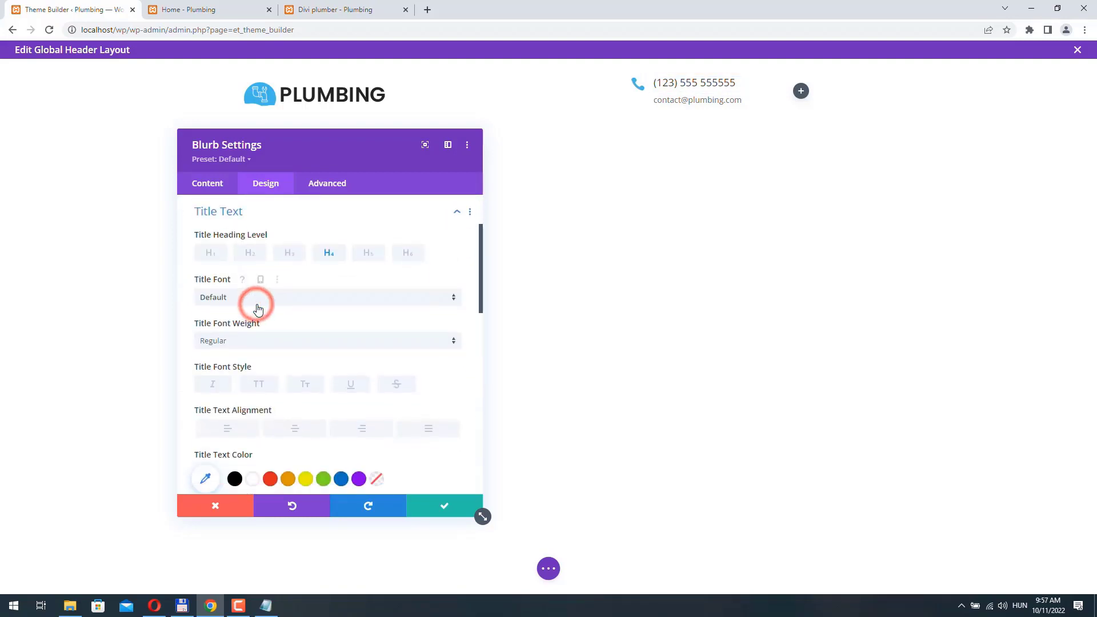
{"action": "scroll", "coordinate": [273, 314], "scroll_direction": "down", "scroll_amount": 2}
{"action": "scroll", "coordinate": [335, 325], "scroll_direction": "down", "scroll_amount": 1}
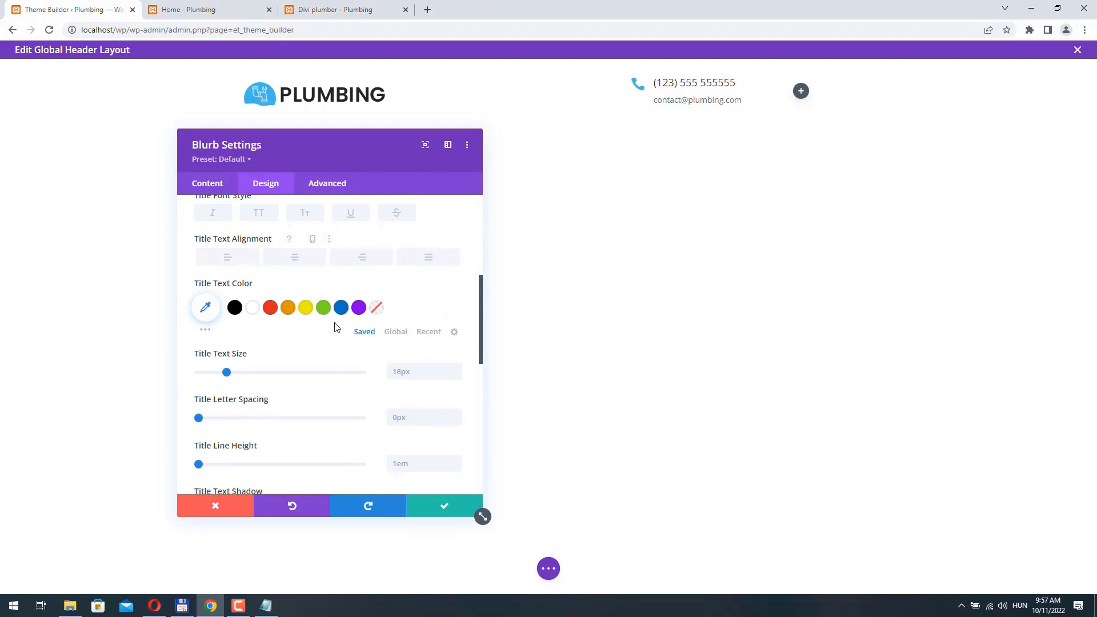
{"action": "left_click", "coordinate": [455, 375]}
{"action": "left_click", "coordinate": [455, 375]}
{"action": "left_click", "coordinate": [455, 375]}
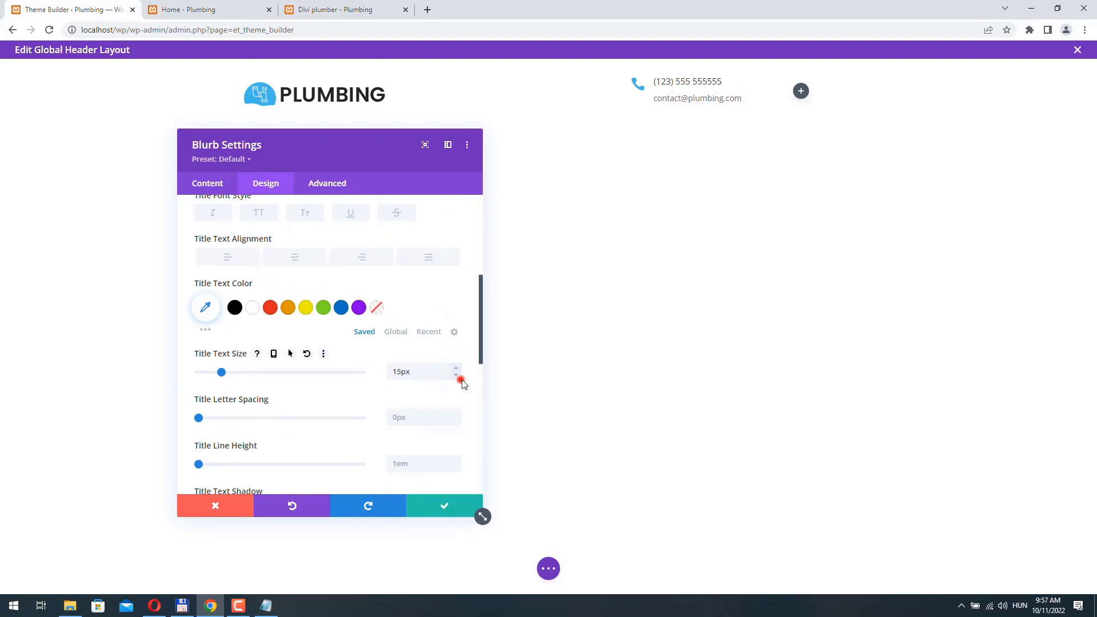
{"action": "left_click", "coordinate": [456, 376]}
{"action": "scroll", "coordinate": [229, 260], "scroll_direction": "up", "scroll_amount": 4}
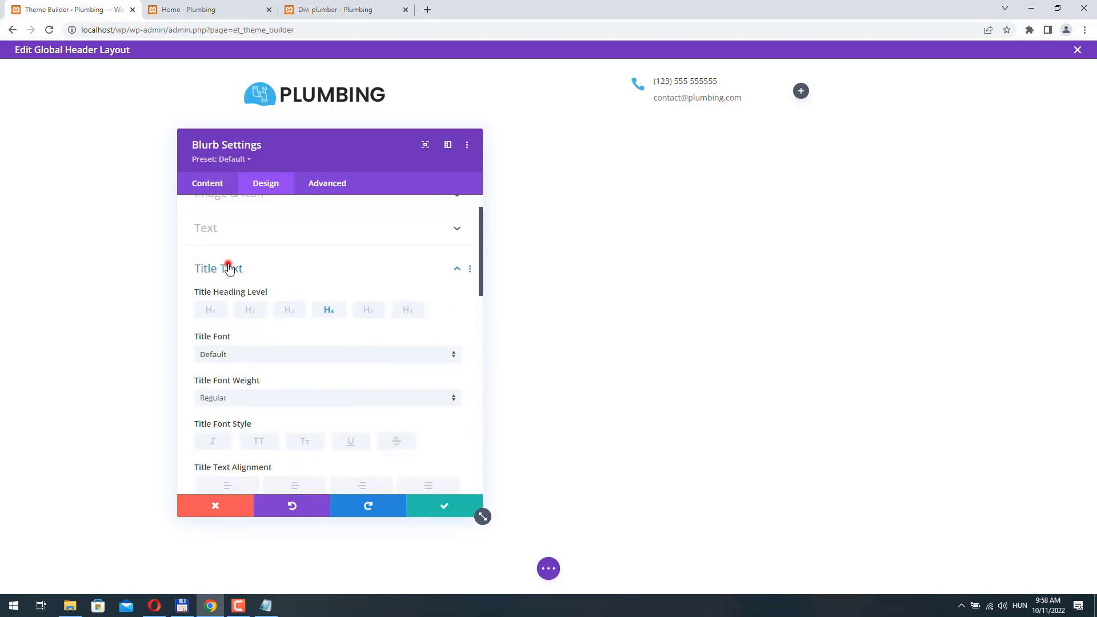
{"action": "left_click", "coordinate": [229, 269]}
- Set the blurb's body text size to 13px for the e-mail line
{"action": "left_click", "coordinate": [269, 294]}
{"action": "scroll", "coordinate": [270, 294], "scroll_direction": "down", "scroll_amount": 1}
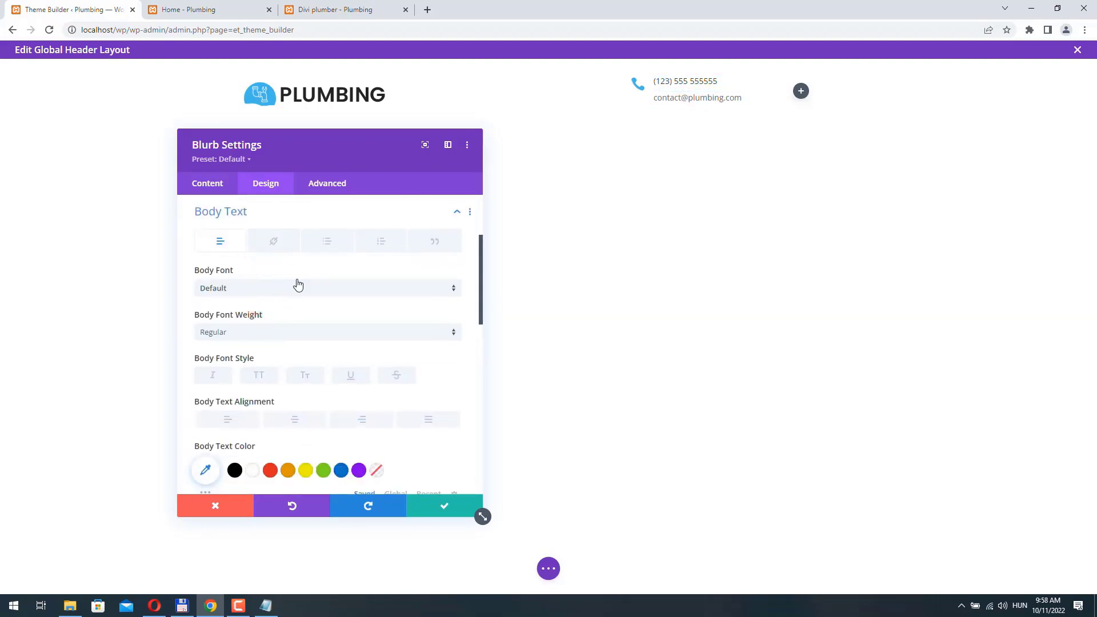
{"action": "scroll", "coordinate": [326, 355], "scroll_direction": "down", "scroll_amount": 1}
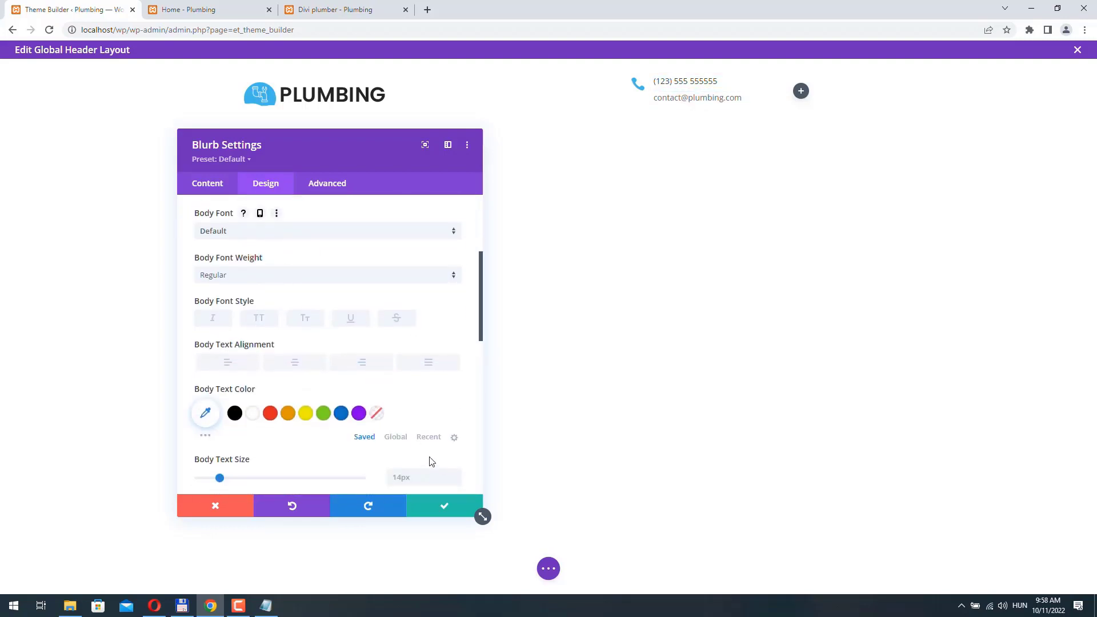
{"action": "scroll", "coordinate": [431, 461], "scroll_direction": "down", "scroll_amount": 2}
{"action": "left_click", "coordinate": [457, 367]}
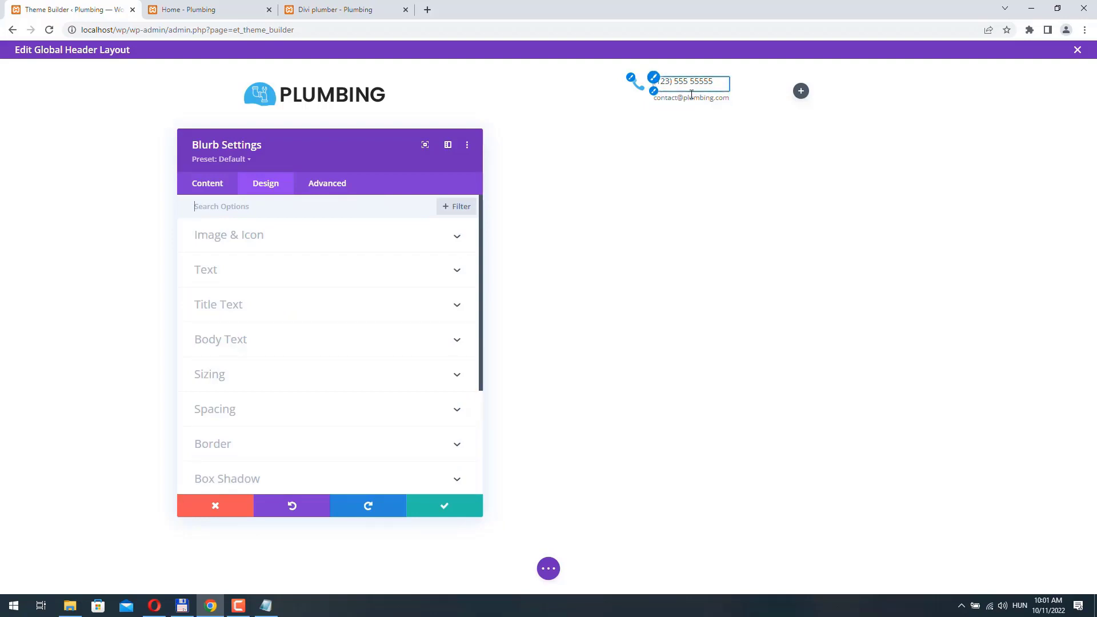
- Add custom CSS margin-bottom: -10px to the contact blurb's title and save the blurb
{"action": "left_click", "coordinate": [327, 189]}
{"action": "left_click", "coordinate": [272, 267]}
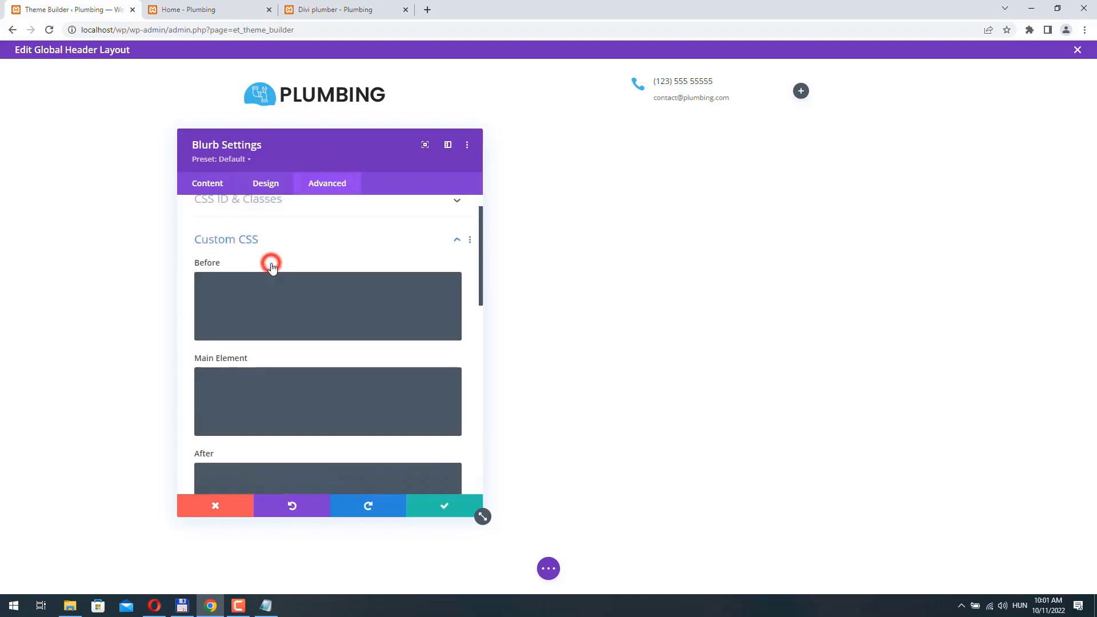
{"action": "scroll", "coordinate": [277, 327], "scroll_direction": "down", "scroll_amount": 5}
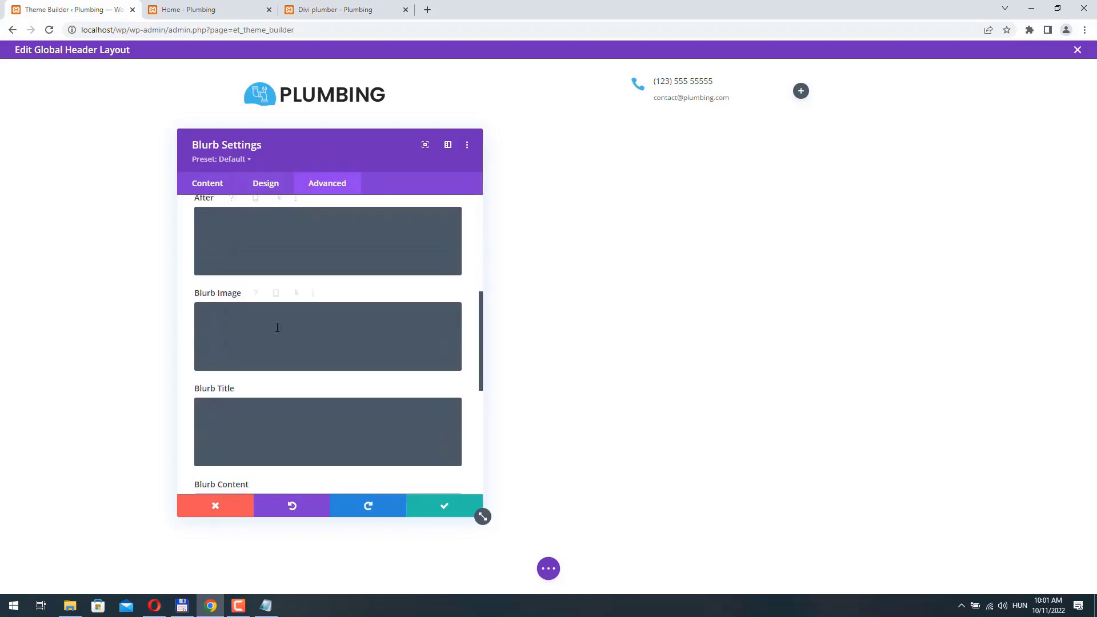
{"action": "scroll", "coordinate": [277, 329], "scroll_direction": "down", "scroll_amount": 2}
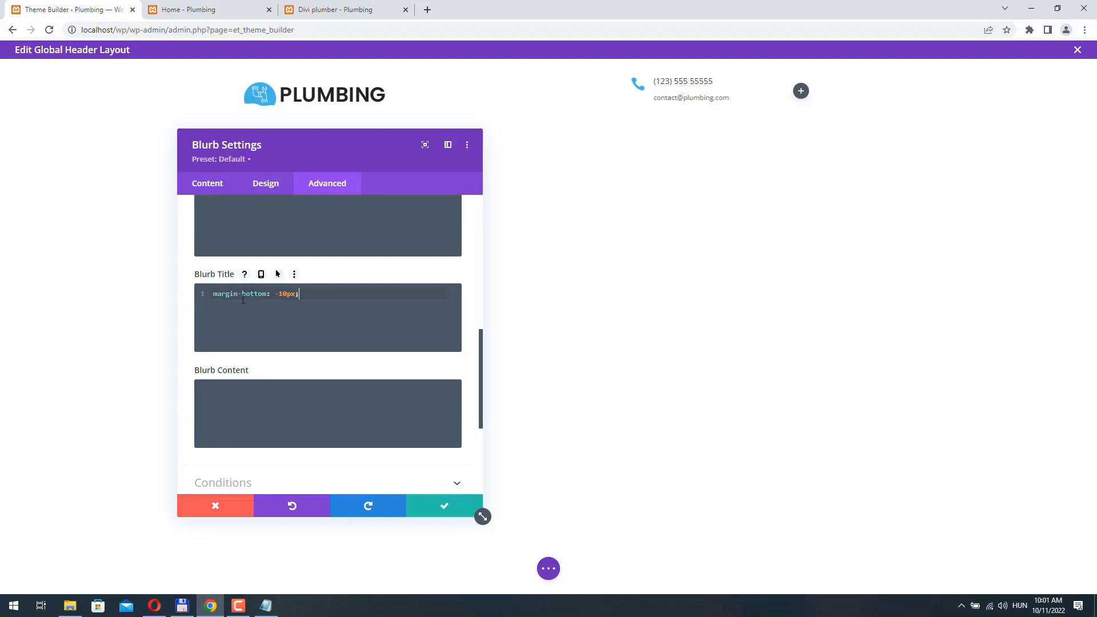
{"action": "left_click", "coordinate": [446, 509]}
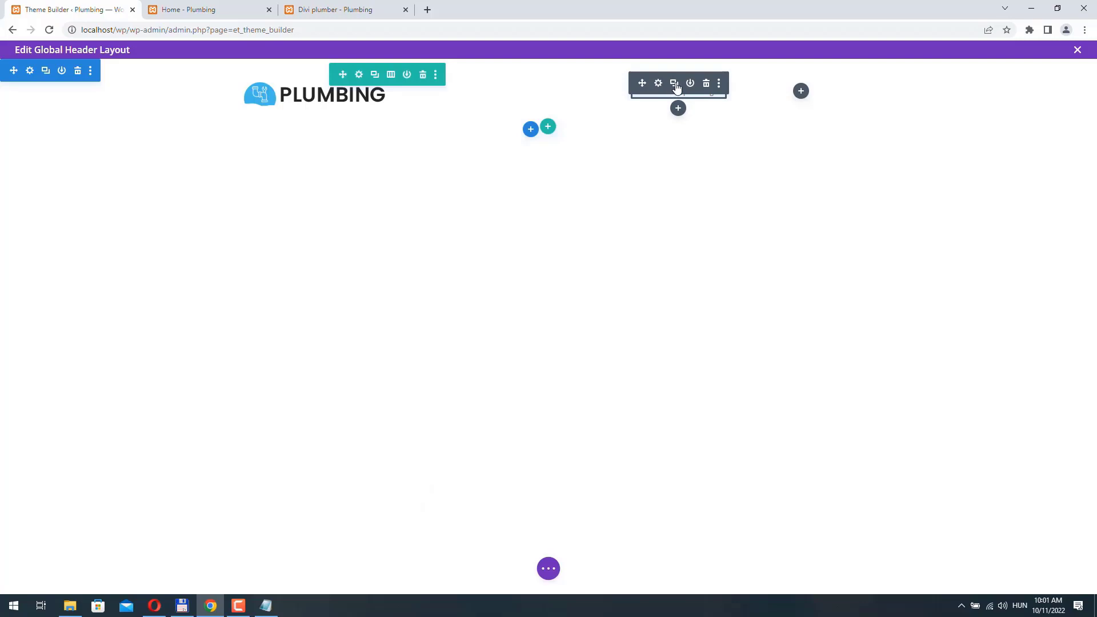
- Duplicate the phone-and-e-mail blurb and drag the copy into the header's third column
{"action": "left_click", "coordinate": [675, 84]}
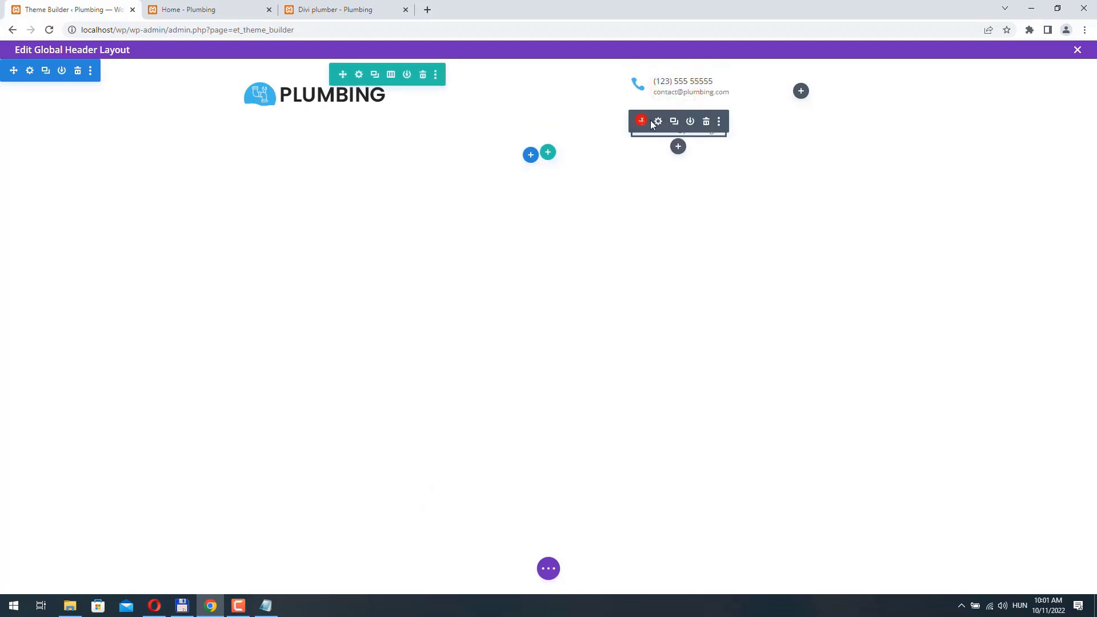
{"action": "left_click_drag", "start_coordinate": [651, 123], "coordinate": [816, 96]}
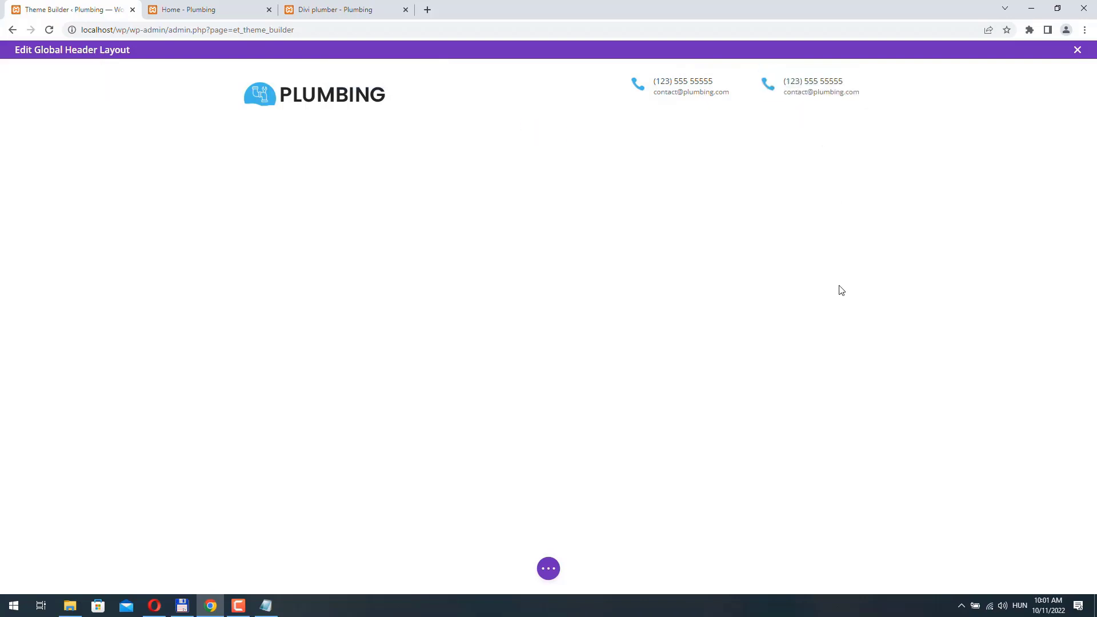
- Replace the copied blurb's title with the opening hours and its body with 'Sunday closed'
{"action": "mouse_move", "coordinate": [791, 132]}
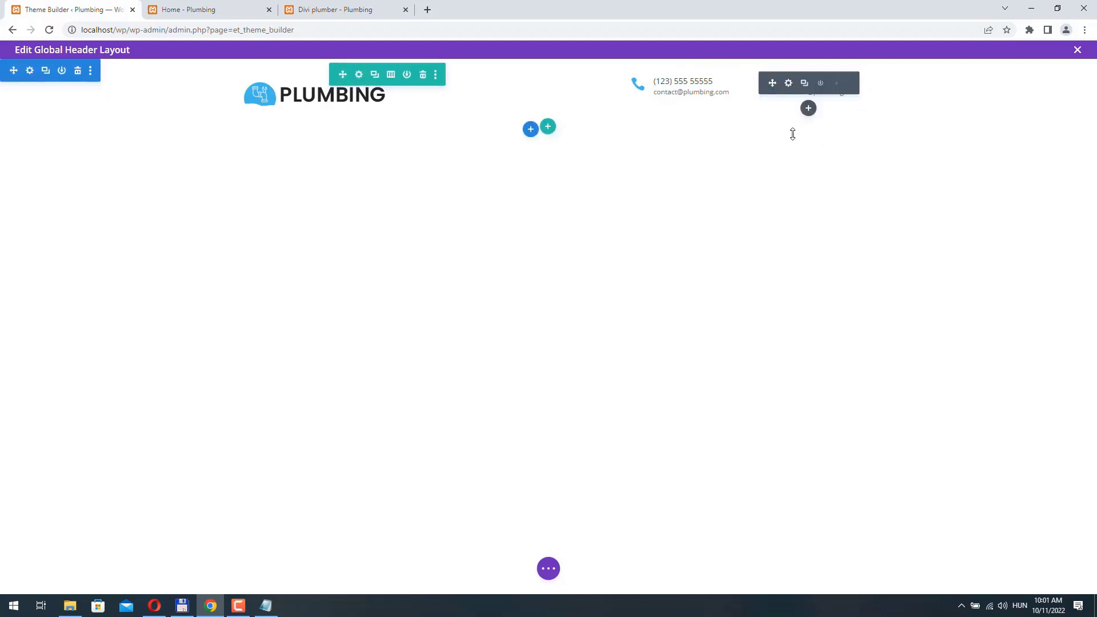
{"action": "left_click", "coordinate": [789, 85]}
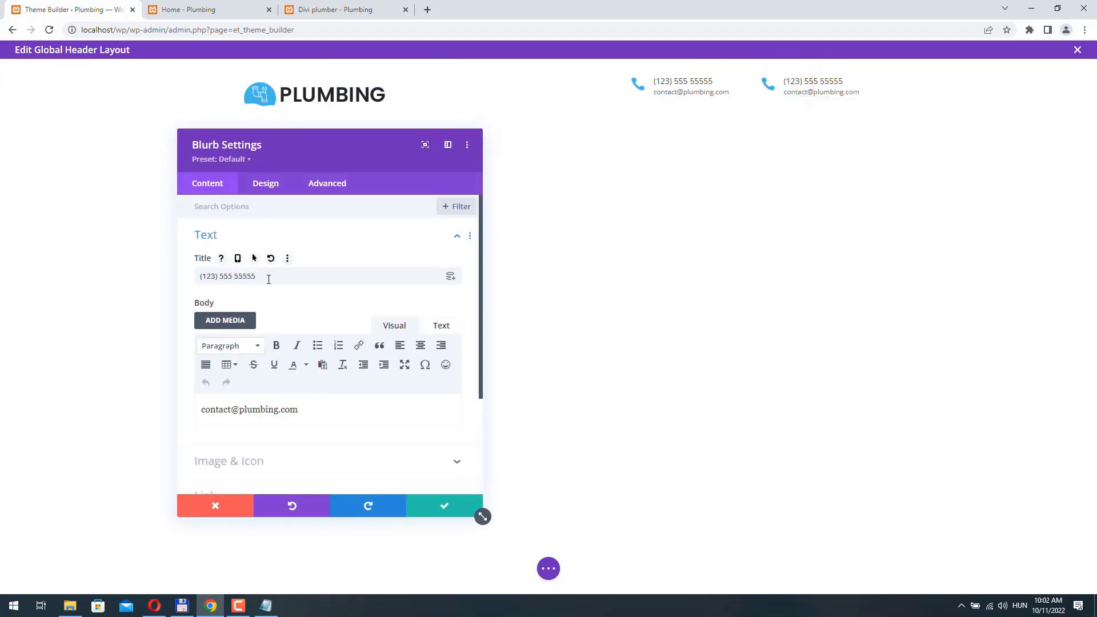
{"action": "left_click_drag", "start_coordinate": [273, 279], "coordinate": [154, 283]}
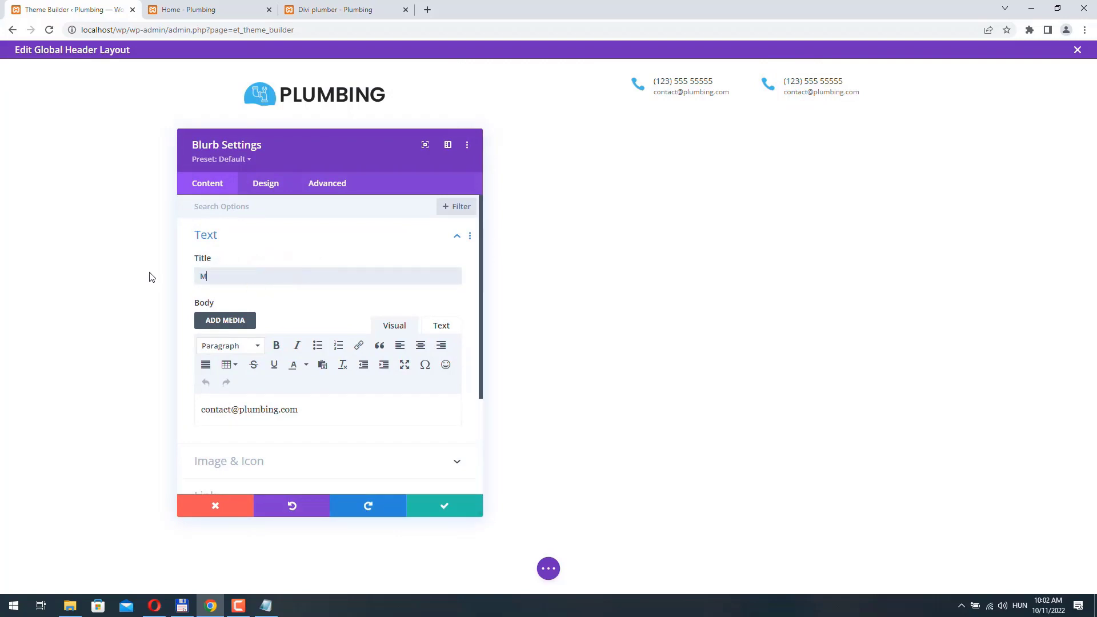
{"action": "type", "text": "Mon - Sa"}
{"action": "type", "text": "t 9.00 - 19:00"}
{"action": "left_click_drag", "start_coordinate": [300, 409], "coordinate": [182, 404]}
{"action": "type", "text": "Sun"}
{"action": "type", "text": "day closed"}
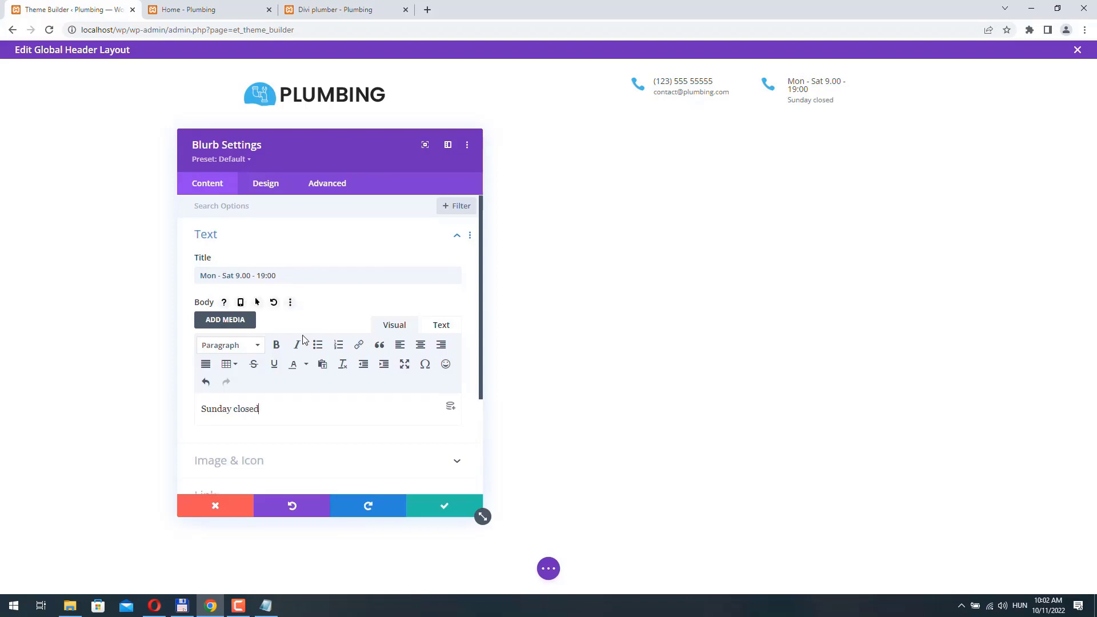
- Search the icon set for 'cal' and give the blurb the calendar icon
{"action": "scroll", "coordinate": [303, 340], "scroll_direction": "down", "scroll_amount": 3}
{"action": "left_click", "coordinate": [251, 326]}
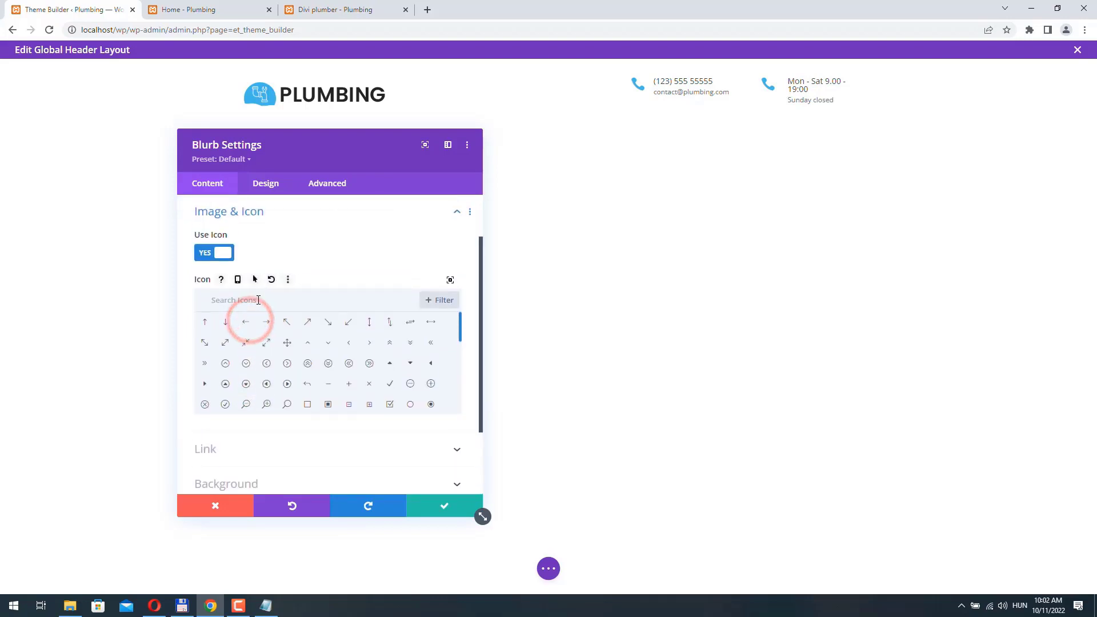
{"action": "left_click", "coordinate": [223, 298]}
{"action": "type", "text": "cal"}
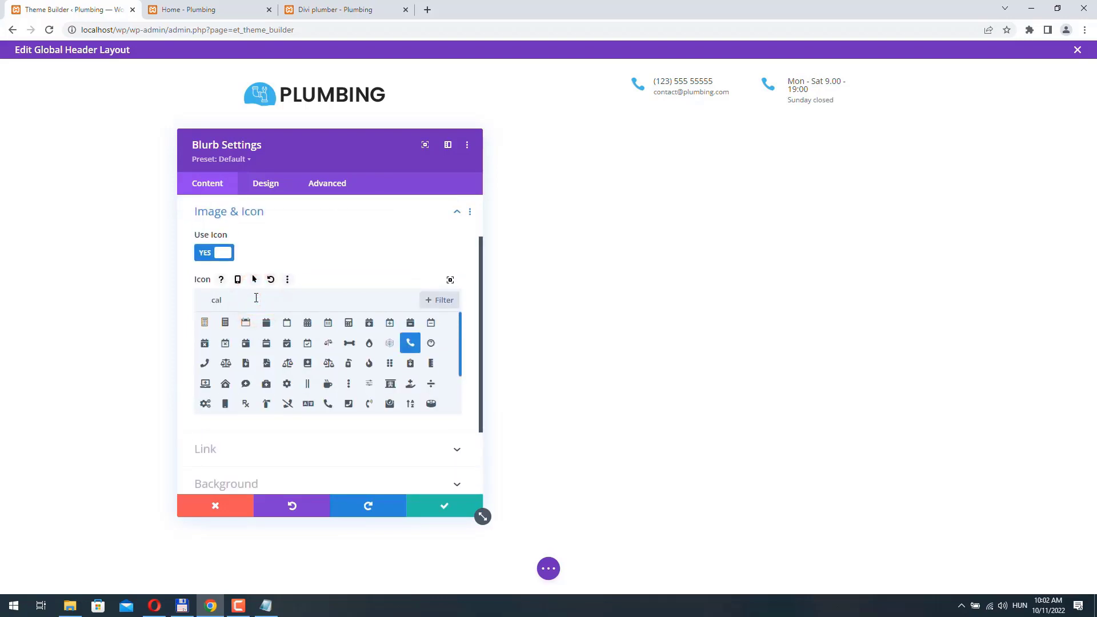
{"action": "left_click", "coordinate": [329, 324]}
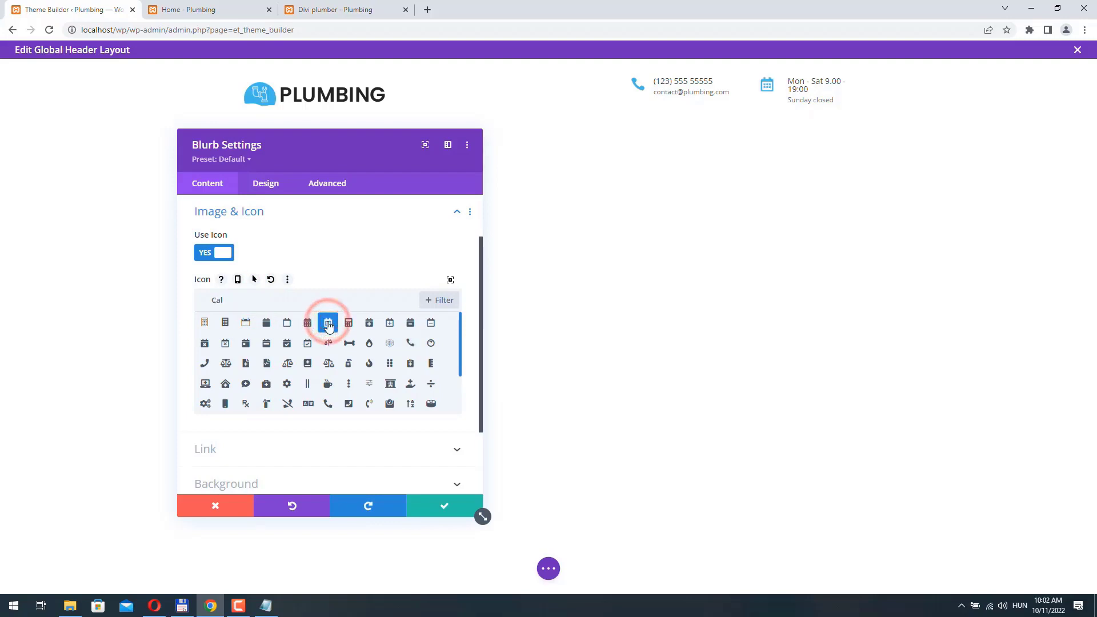
- Make the hours title 12px Semi Bold and save the blurb
{"action": "left_click", "coordinate": [267, 188]}
{"action": "left_click", "coordinate": [250, 306]}
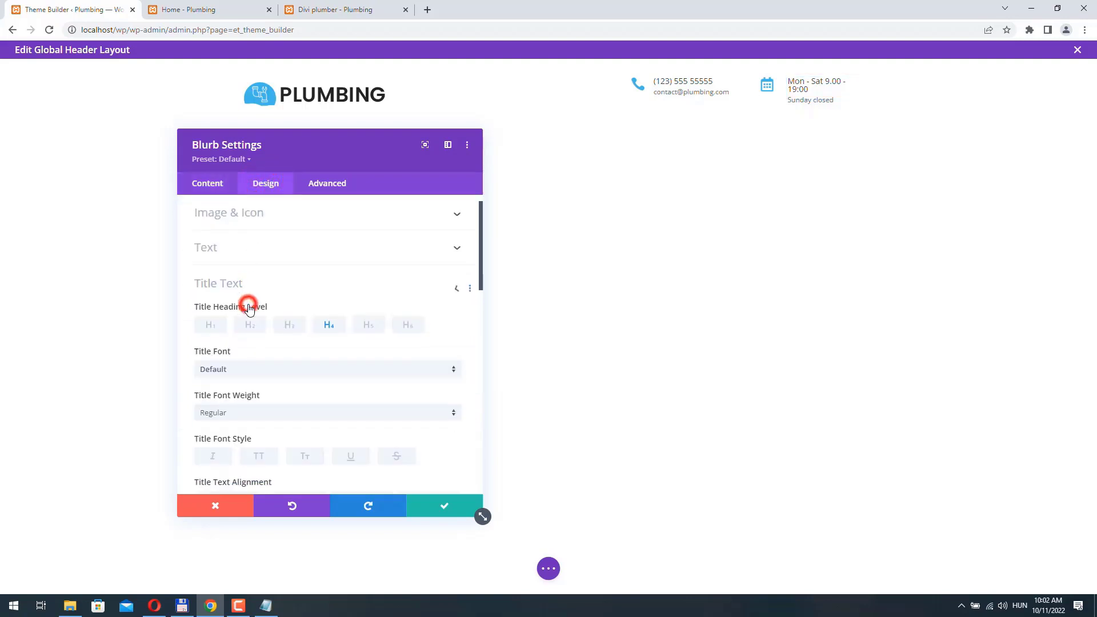
{"action": "scroll", "coordinate": [311, 320], "scroll_direction": "down", "scroll_amount": 4}
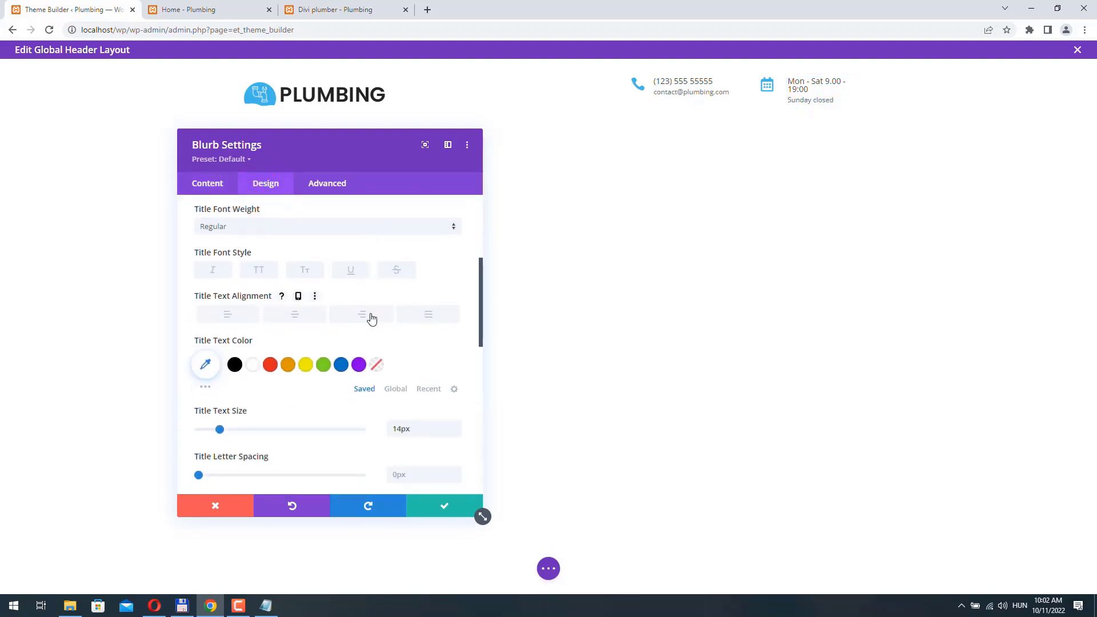
{"action": "left_click", "coordinate": [457, 432]}
{"action": "left_click", "coordinate": [457, 432]}
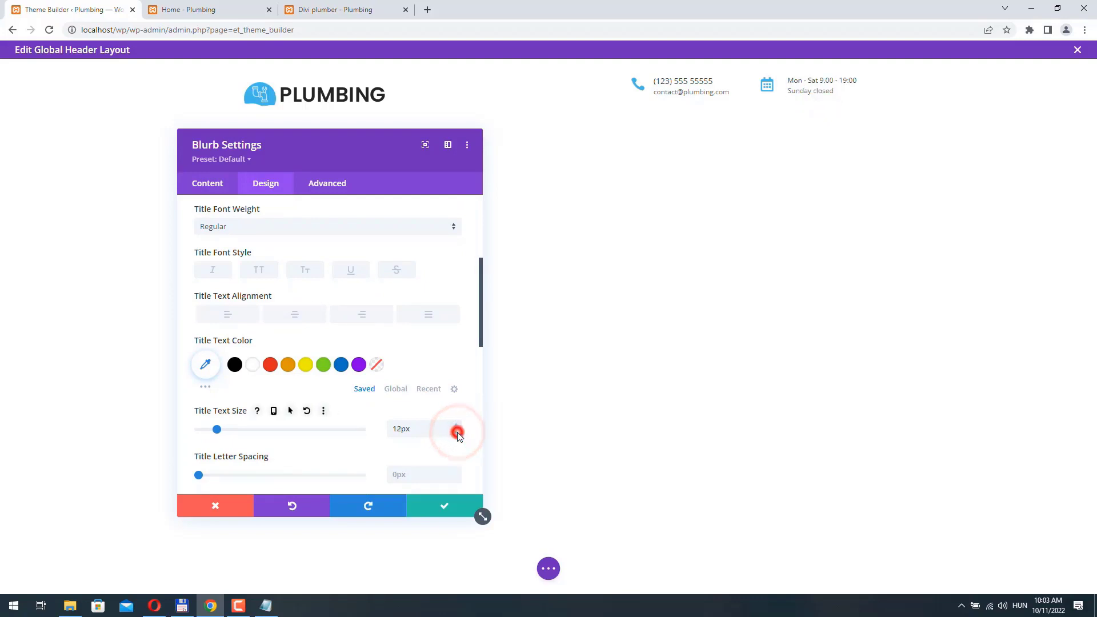
{"action": "scroll", "coordinate": [223, 353], "scroll_direction": "up", "scroll_amount": 2}
{"action": "left_click", "coordinate": [223, 342]}
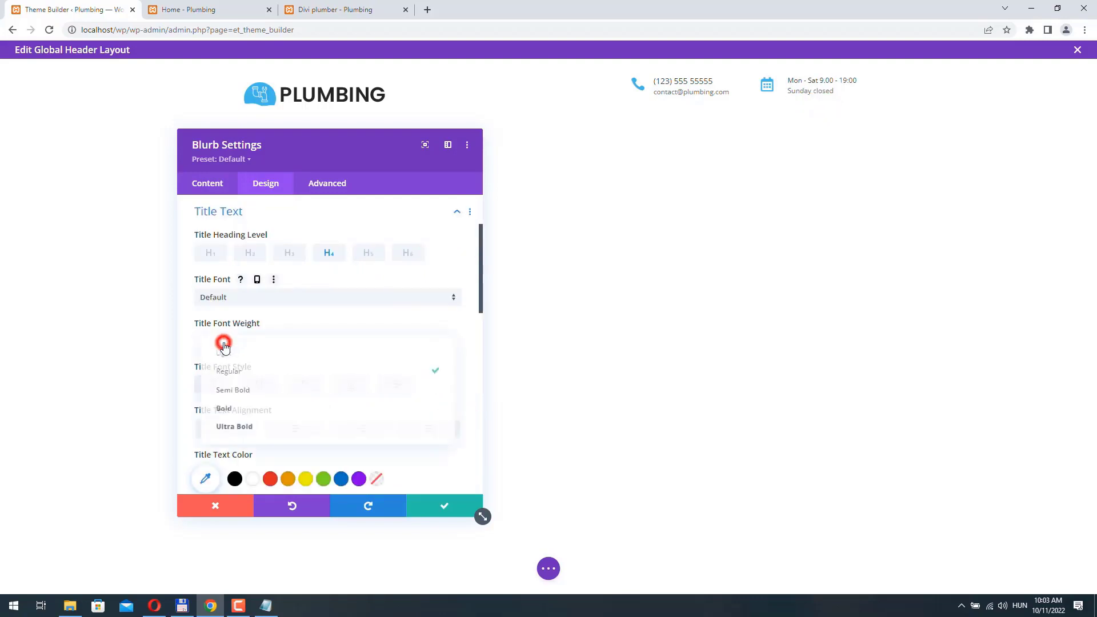
{"action": "left_click", "coordinate": [232, 390]}
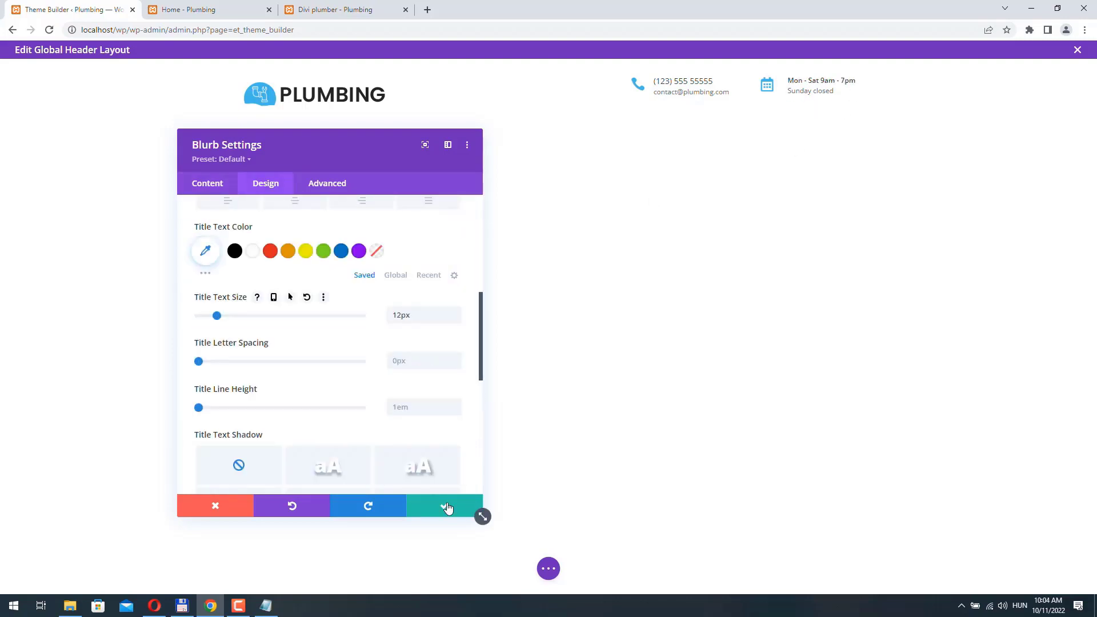
{"action": "left_click", "coordinate": [445, 506]}
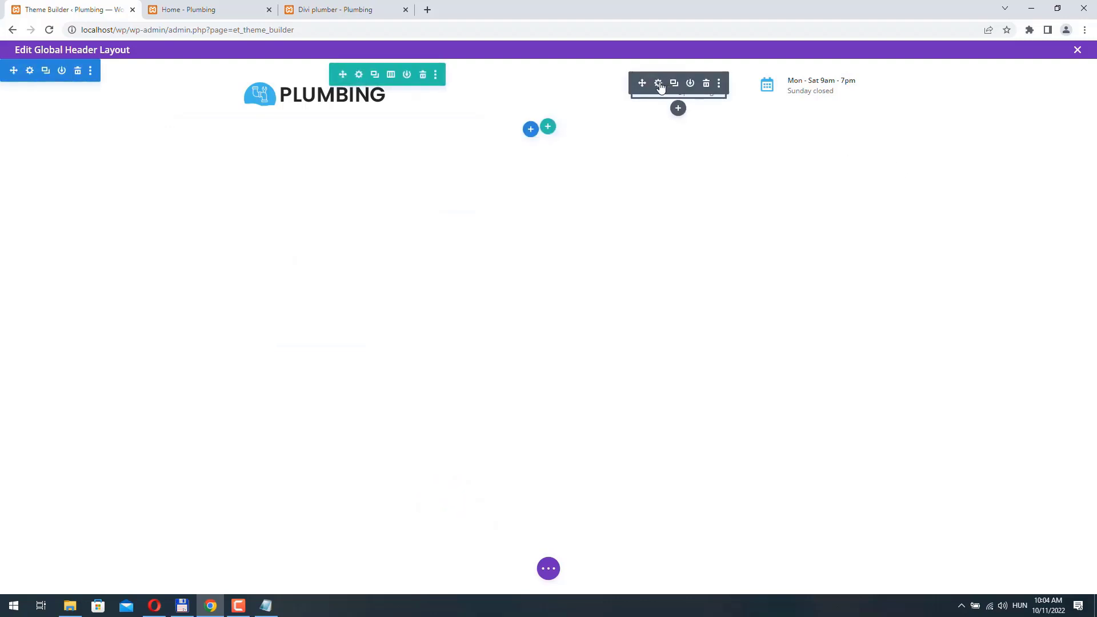
- Make the phone-number blurb title Semi Bold at 12px to match the hours blurb, and save
{"action": "left_click", "coordinate": [658, 84]}
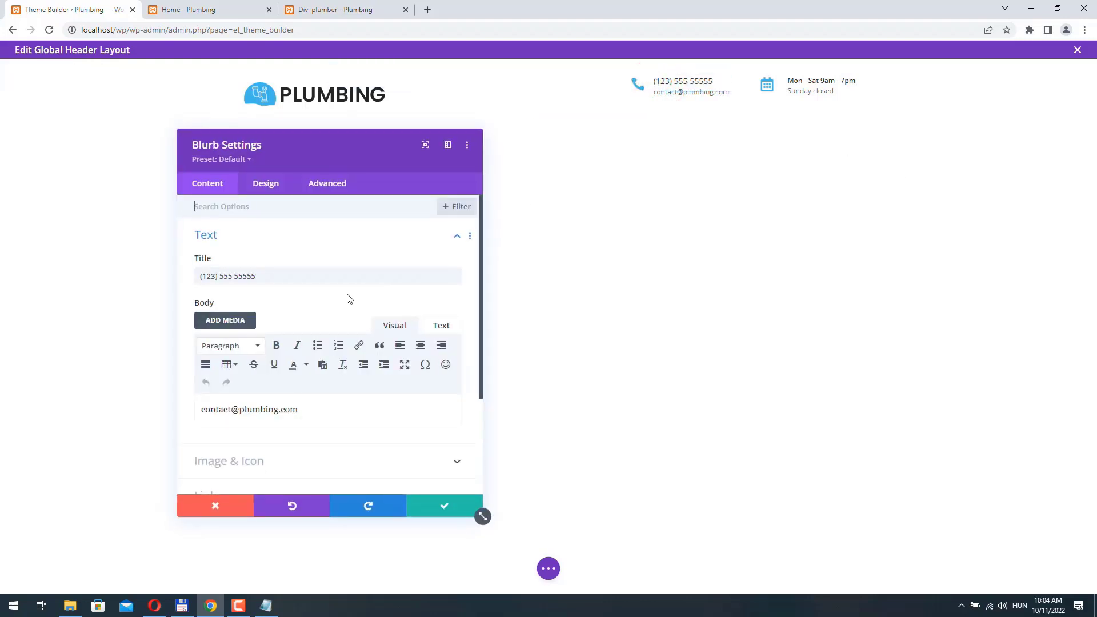
{"action": "left_click", "coordinate": [260, 187]}
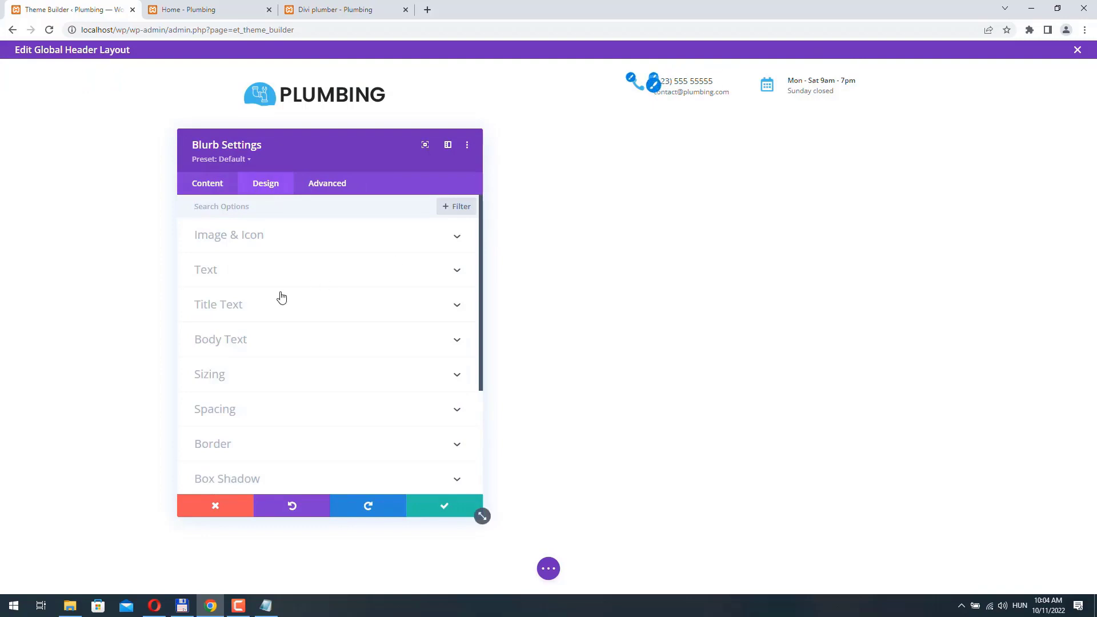
{"action": "left_click", "coordinate": [254, 309]}
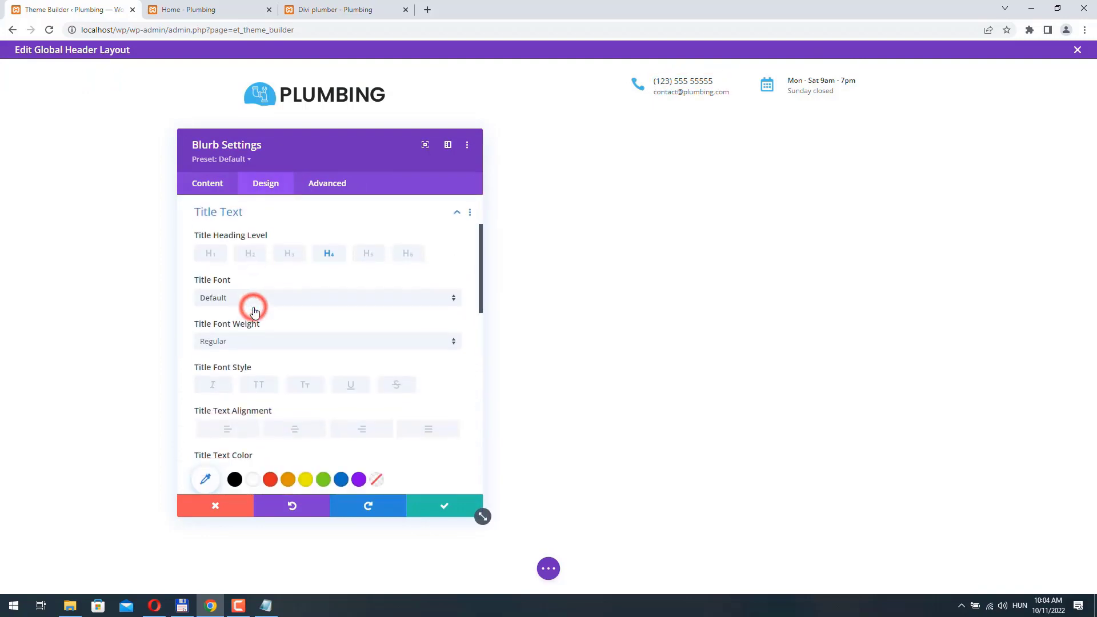
{"action": "left_click", "coordinate": [225, 343]}
{"action": "left_click", "coordinate": [229, 389]}
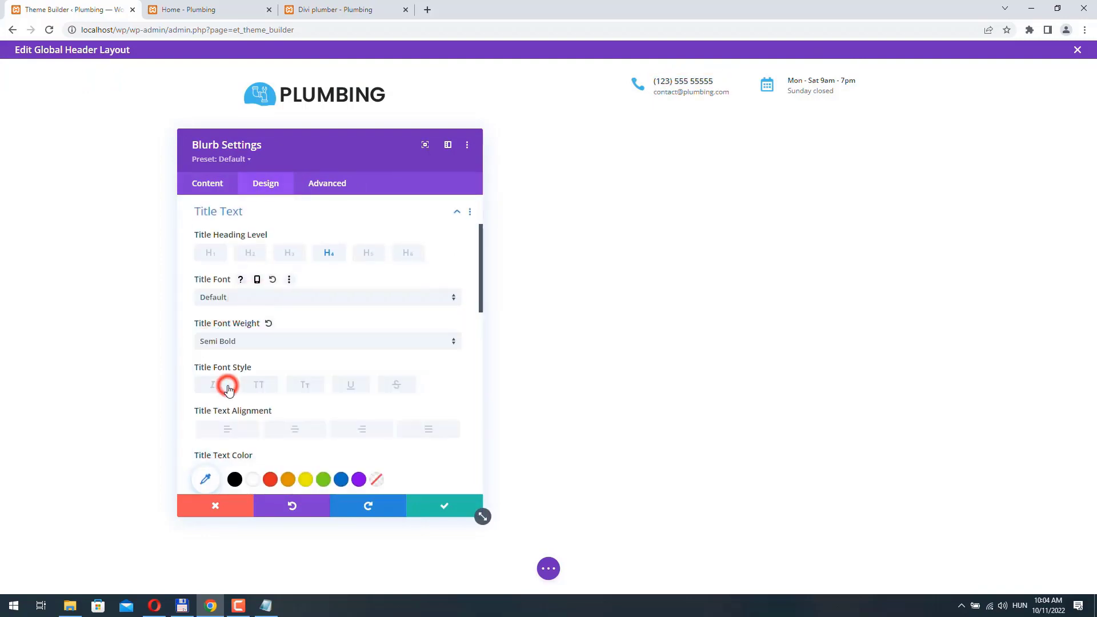
{"action": "scroll", "coordinate": [457, 380], "scroll_direction": "down", "scroll_amount": 3}
{"action": "left_click", "coordinate": [457, 376]}
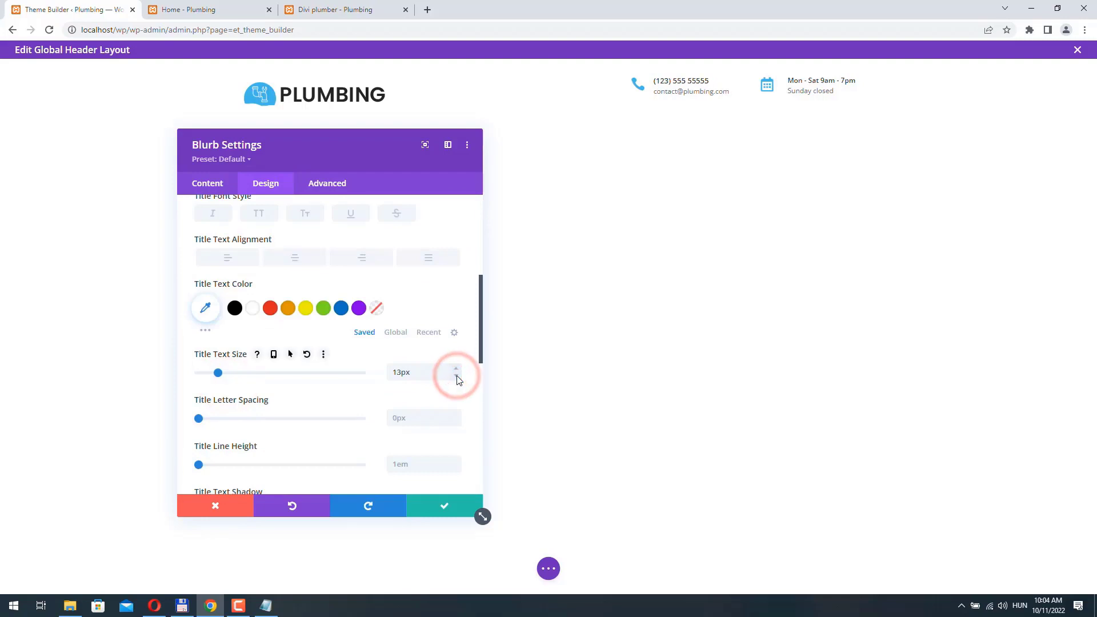
{"action": "left_click", "coordinate": [457, 377]}
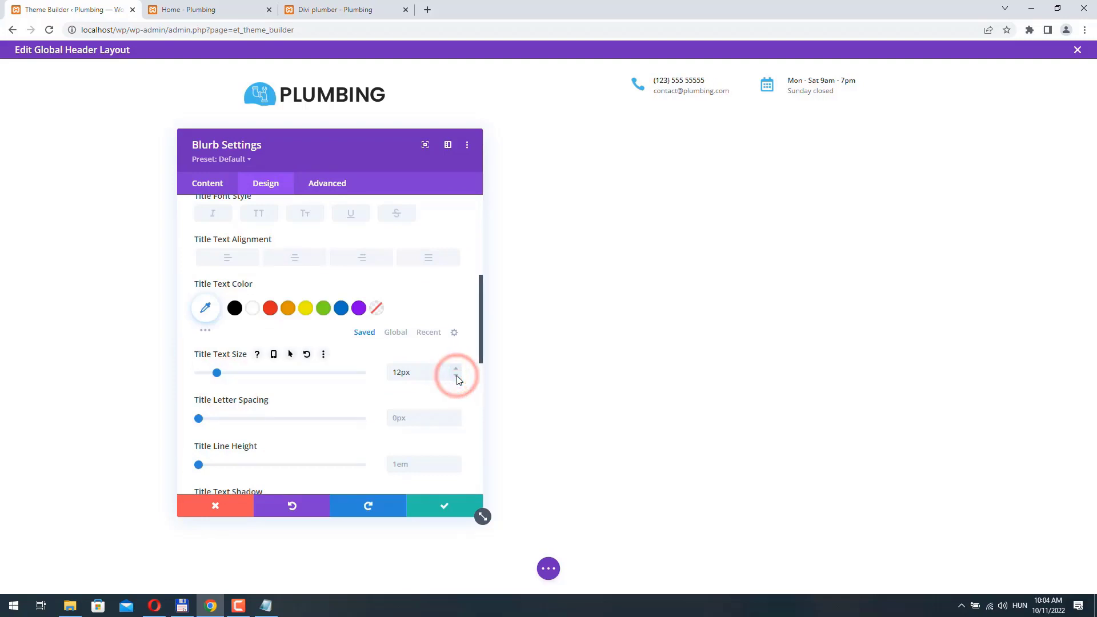
{"action": "left_click", "coordinate": [445, 508]}
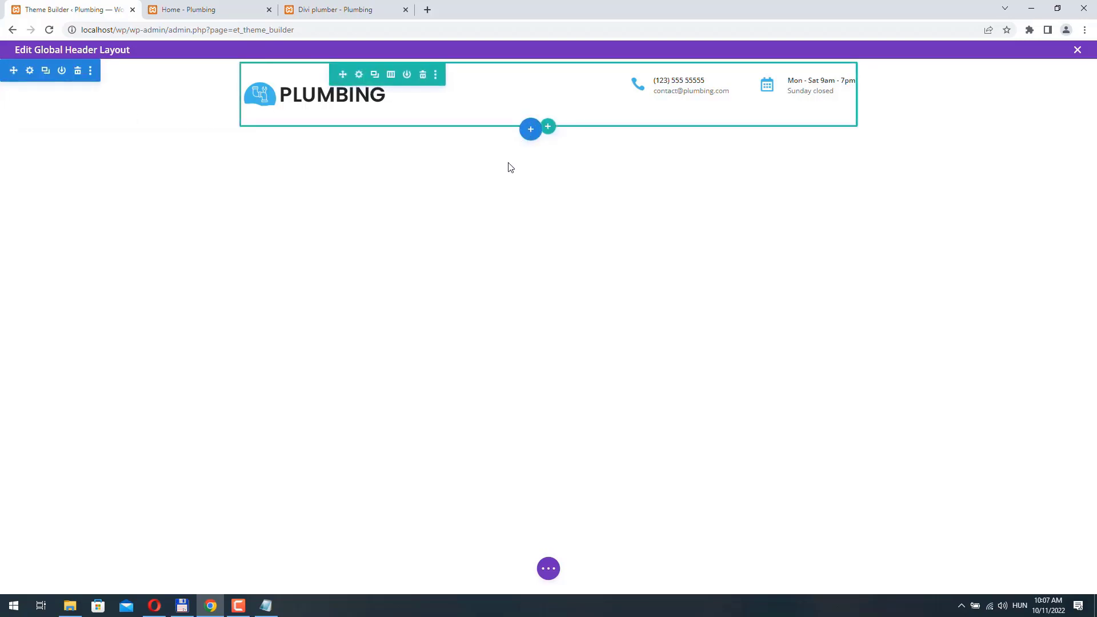
- Insert a regular one-column section under the header holding a Menu module set to Main Menu
{"action": "left_click", "coordinate": [530, 136]}
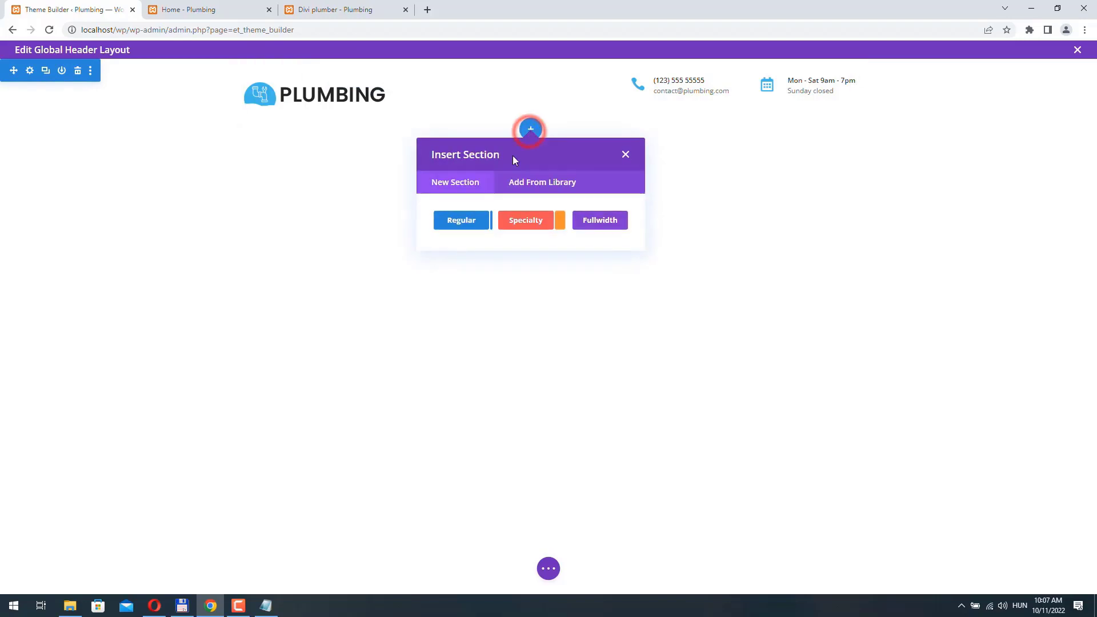
{"action": "left_click", "coordinate": [464, 221]}
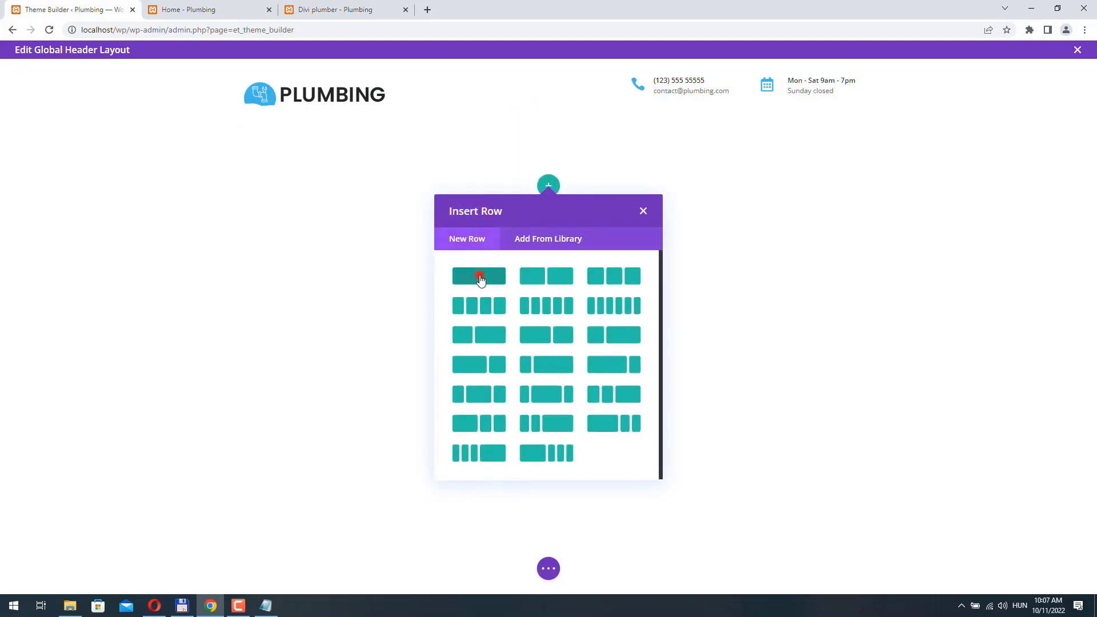
{"action": "left_click", "coordinate": [480, 279]}
{"action": "scroll", "coordinate": [586, 329], "scroll_direction": "down", "scroll_amount": 3}
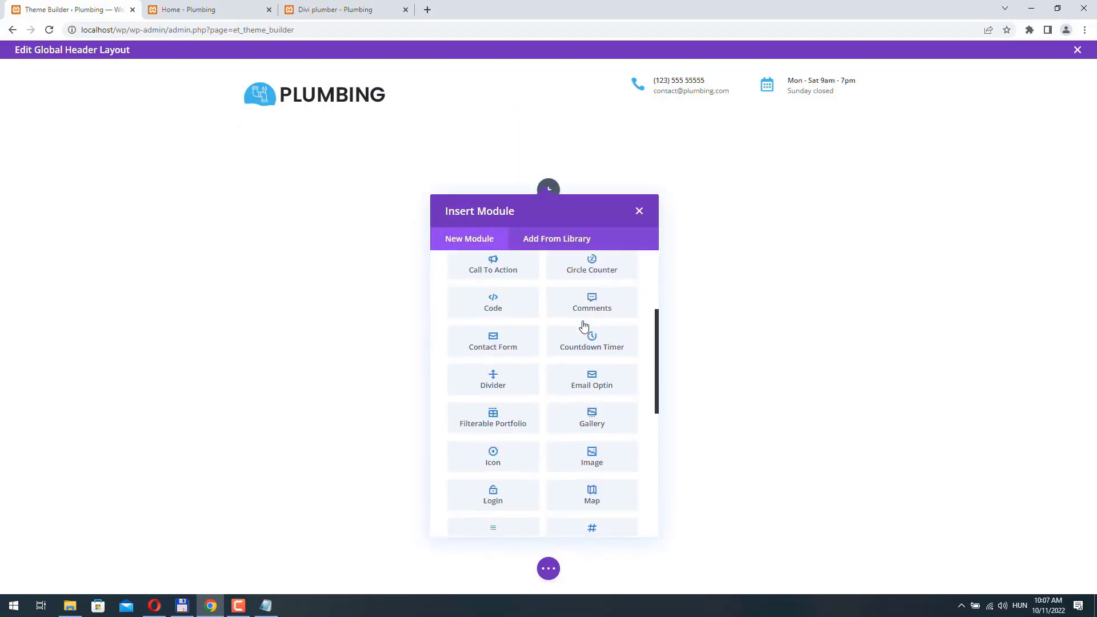
{"action": "scroll", "coordinate": [583, 326], "scroll_direction": "down", "scroll_amount": 3}
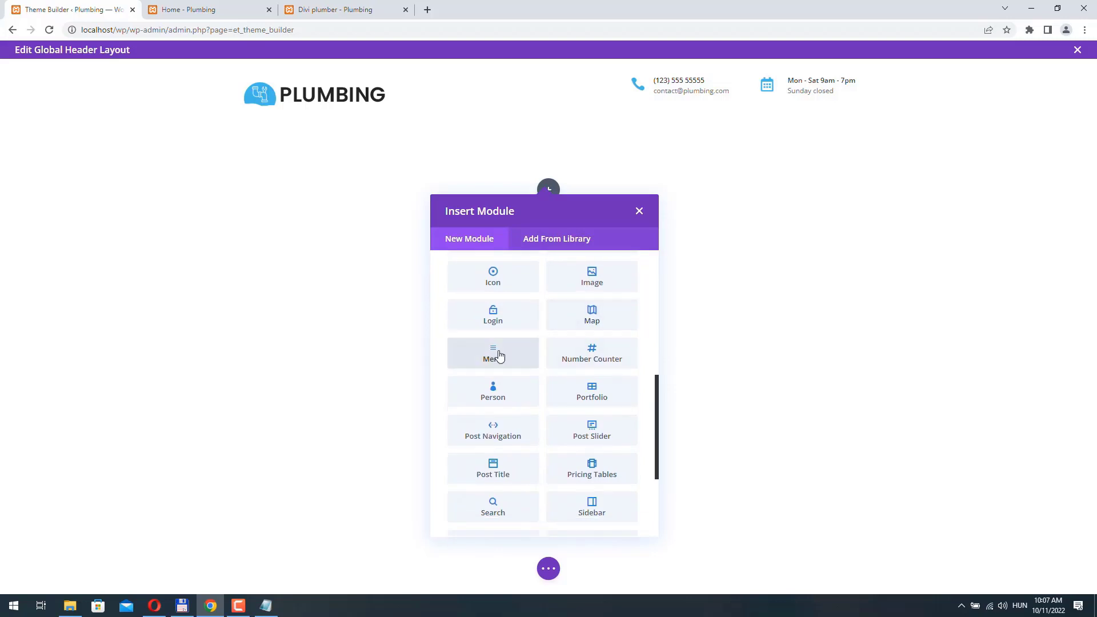
{"action": "left_click", "coordinate": [495, 355]}
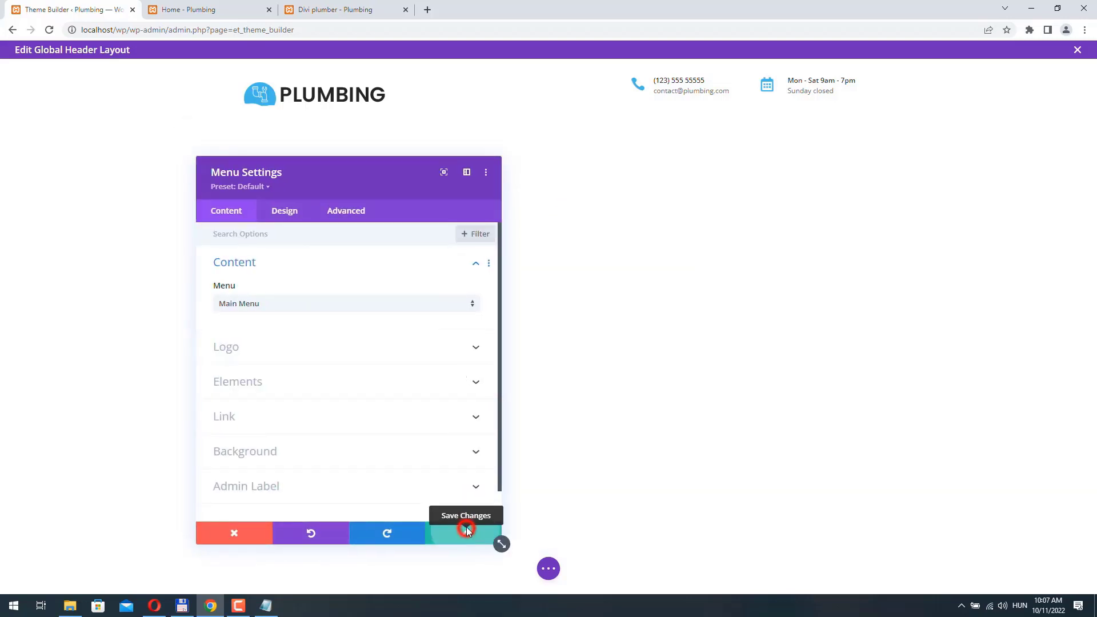
{"action": "left_click", "coordinate": [467, 531]}
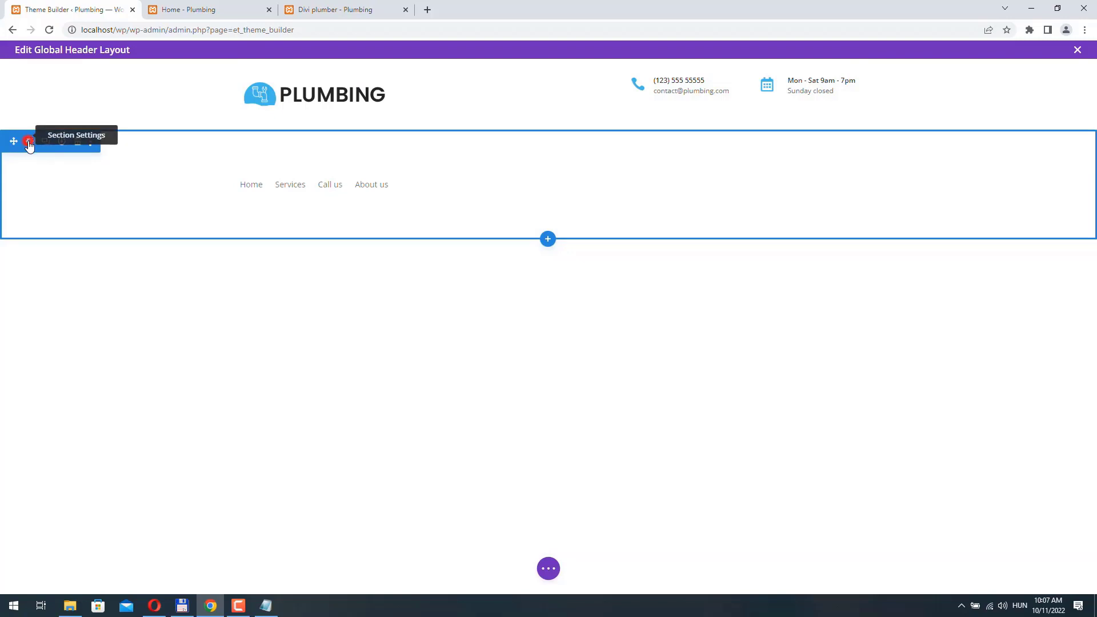
- Set the new section's background colour to light grey #e5e5e5
{"action": "left_click", "coordinate": [28, 143]}
{"action": "scroll", "coordinate": [319, 309], "scroll_direction": "down", "scroll_amount": 1}
{"action": "left_click", "coordinate": [307, 362]}
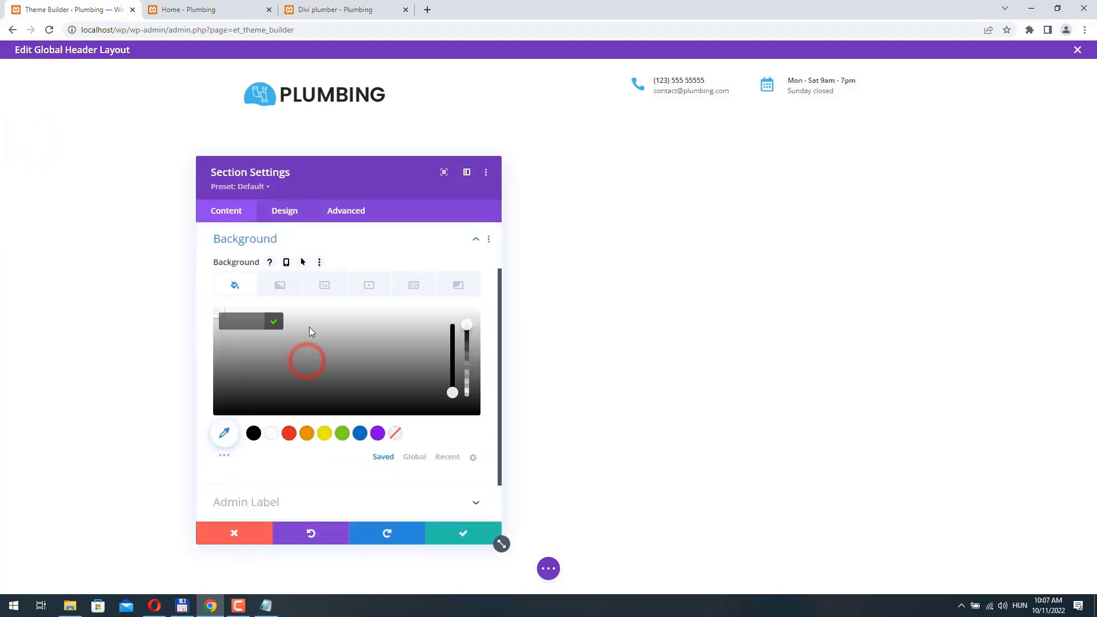
{"action": "left_click", "coordinate": [304, 319]}
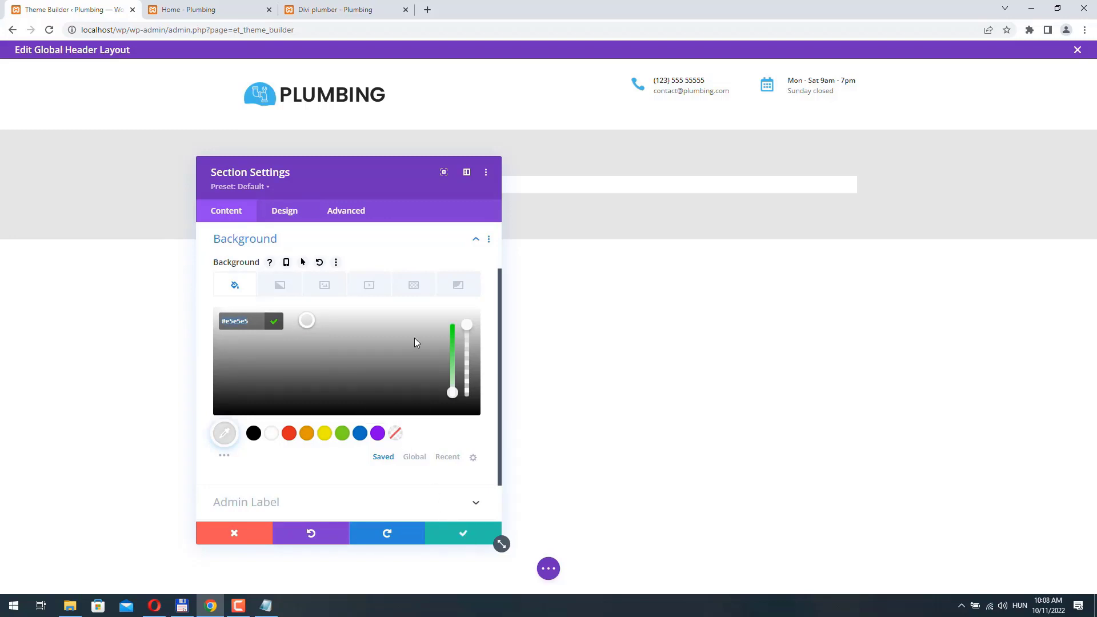
- Set the section's linked top and bottom padding to 0px and save the section settings
{"action": "left_click_drag", "start_coordinate": [351, 176], "coordinate": [507, 244]}
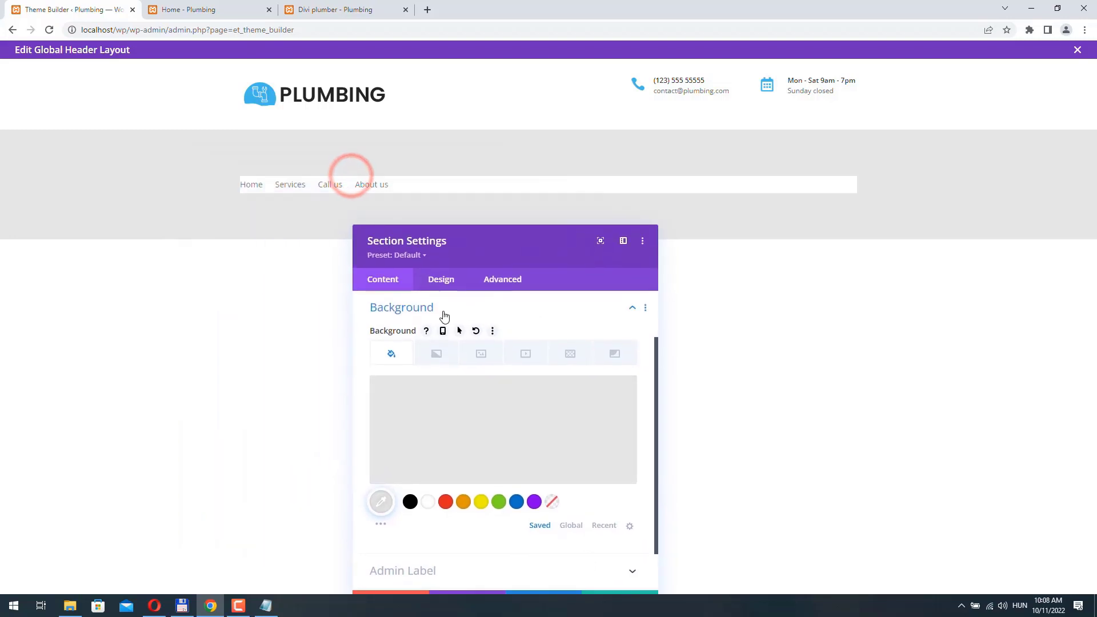
{"action": "left_click", "coordinate": [441, 280]}
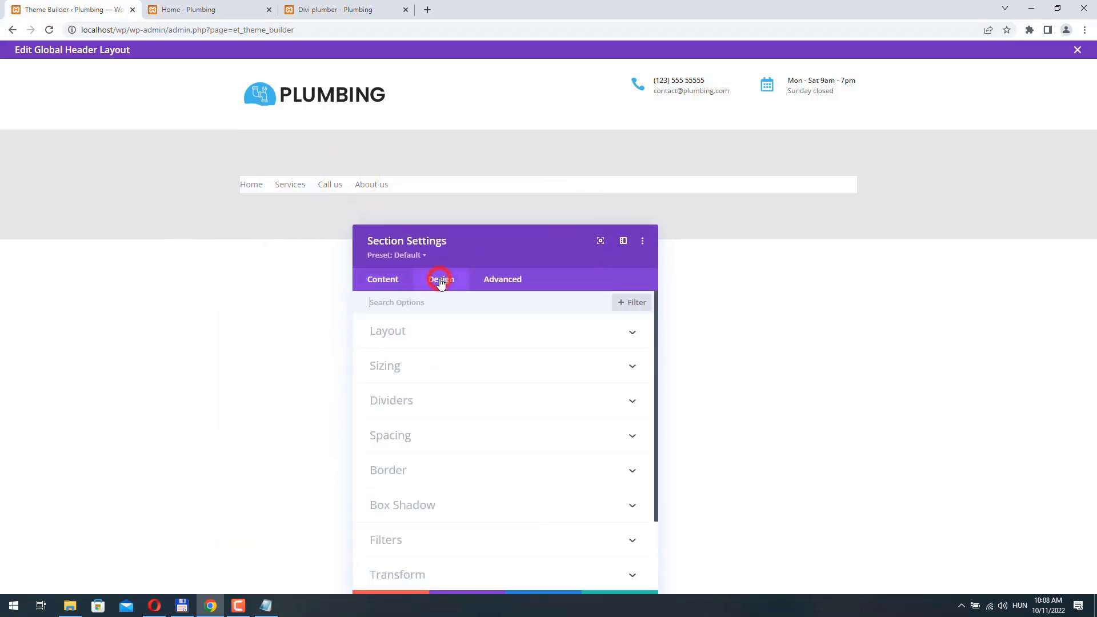
{"action": "left_click", "coordinate": [428, 439]}
{"action": "left_click", "coordinate": [433, 404]}
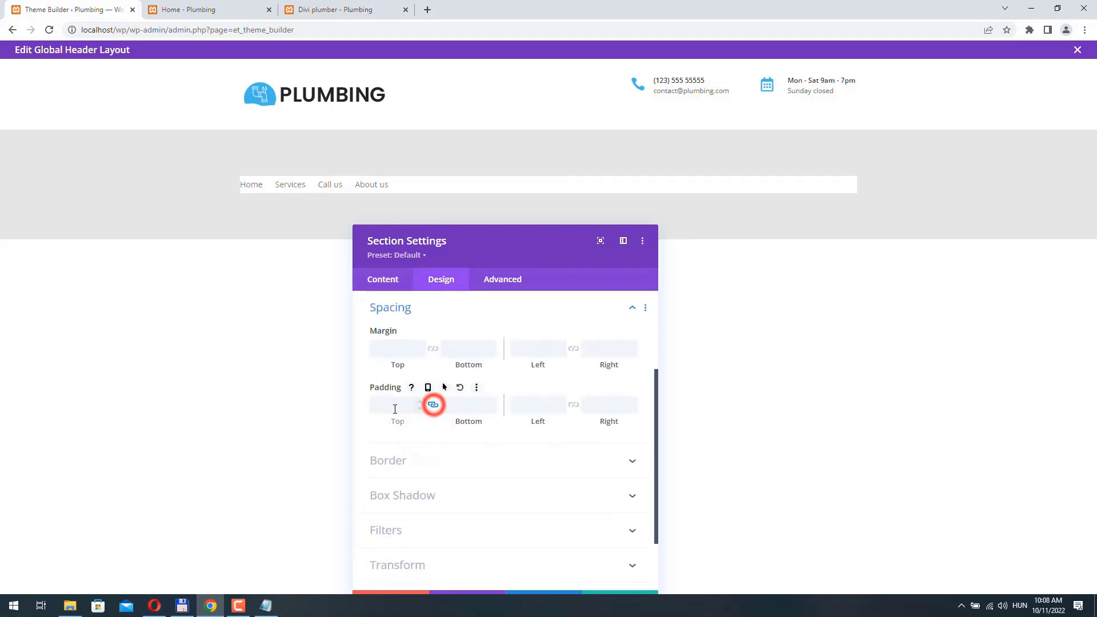
{"action": "left_click", "coordinate": [391, 407]}
{"action": "type", "text": "0px"}
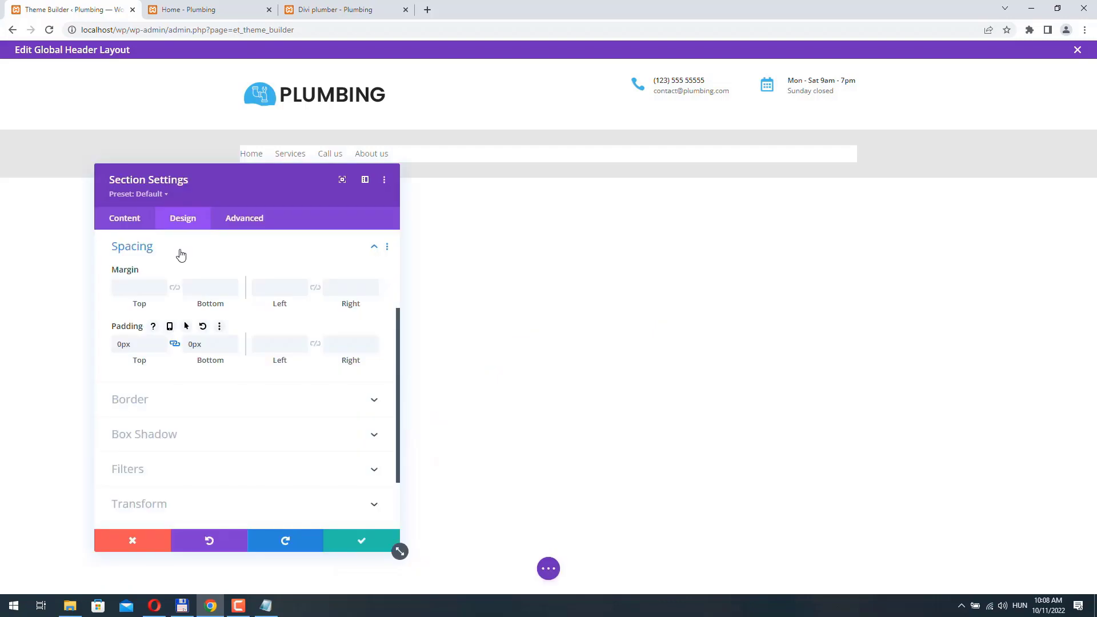
{"action": "left_click", "coordinate": [179, 252]}
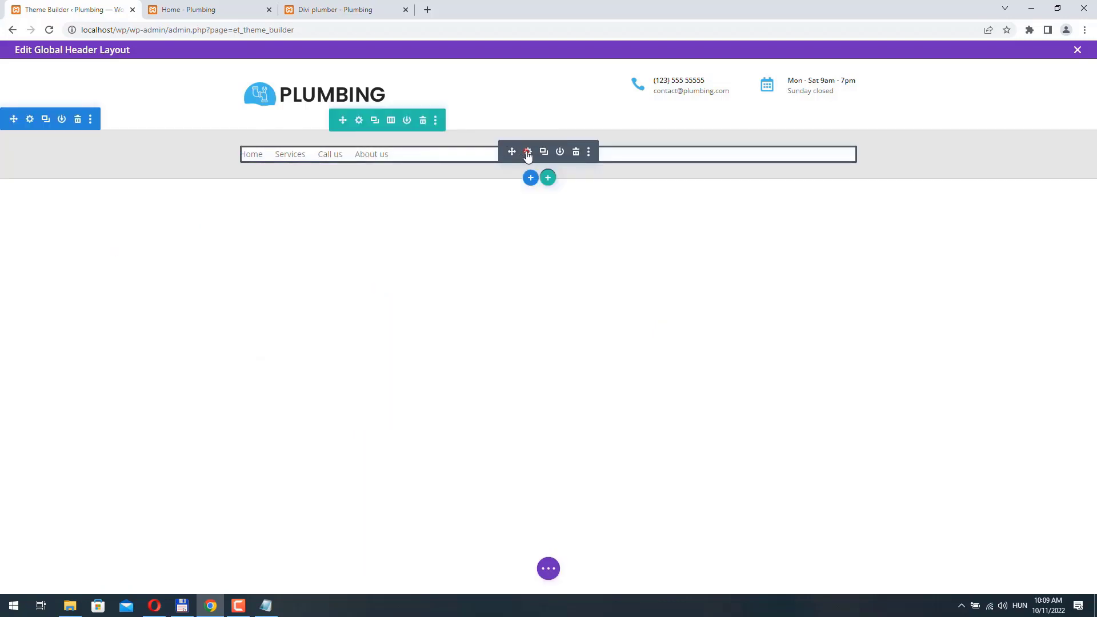
- Clear the Menu module's background and set its style to Centered, then save
{"action": "left_click", "coordinate": [528, 151]}
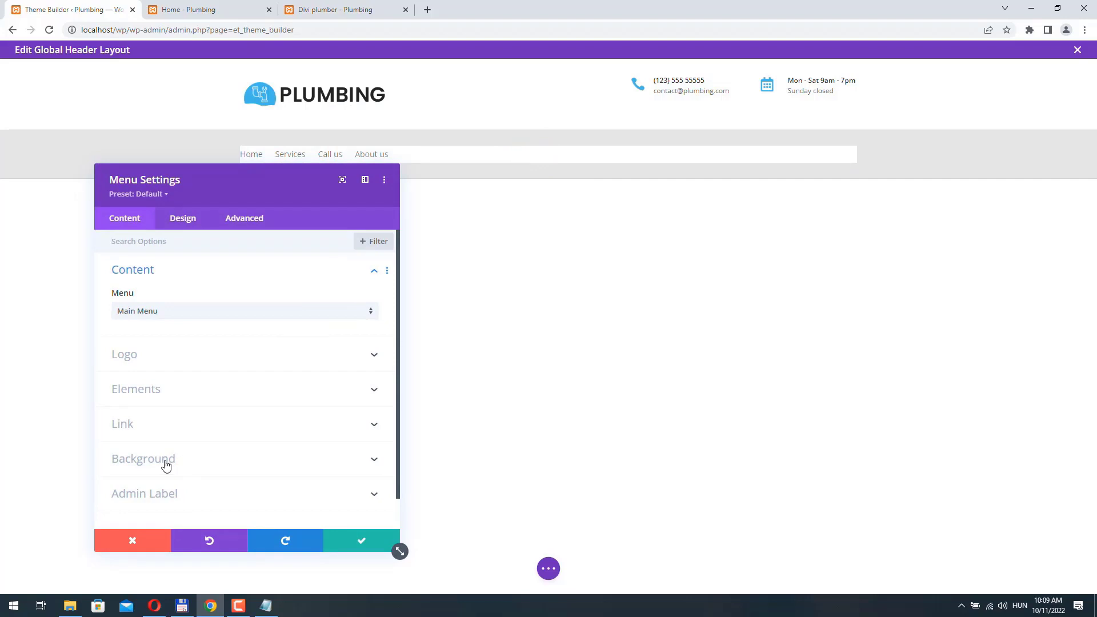
{"action": "left_click", "coordinate": [165, 463]}
{"action": "left_click", "coordinate": [362, 334]}
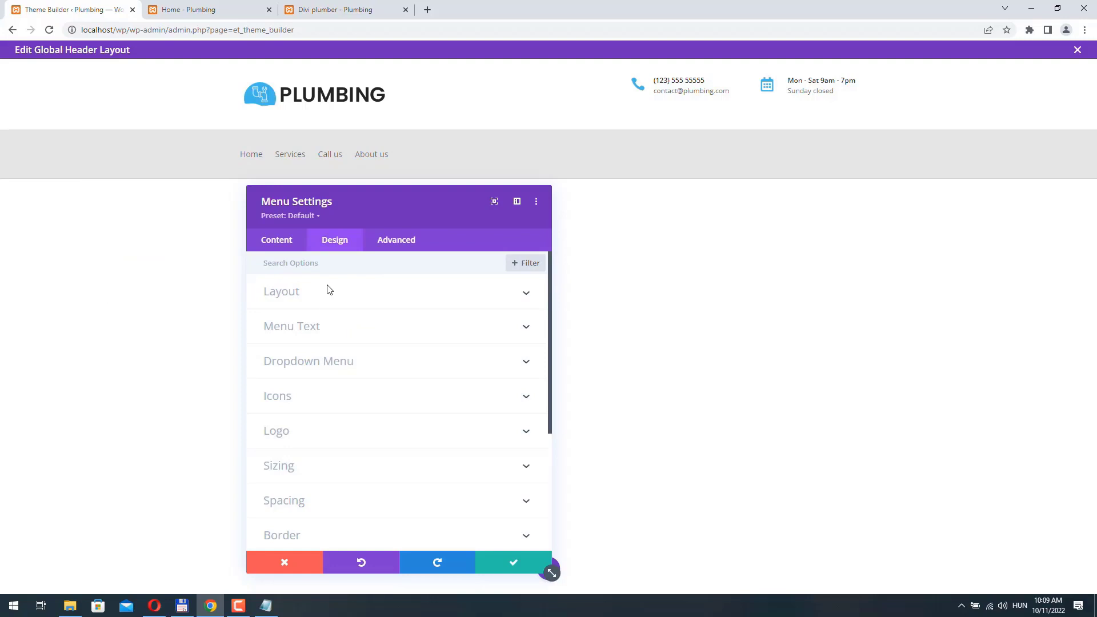
{"action": "left_click", "coordinate": [329, 292]}
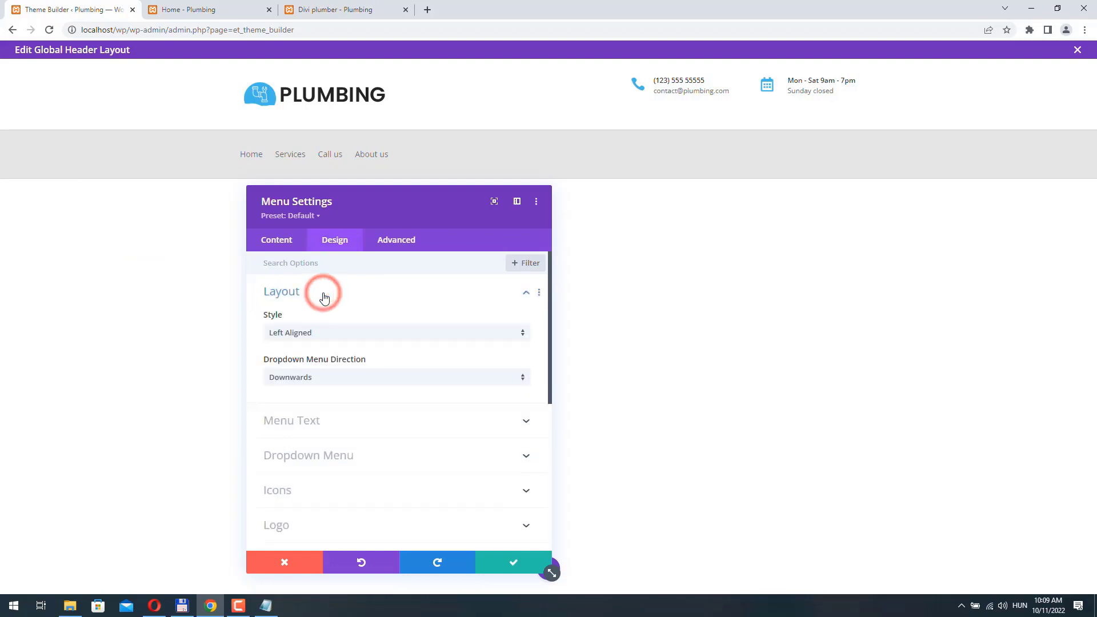
{"action": "left_click", "coordinate": [314, 336]}
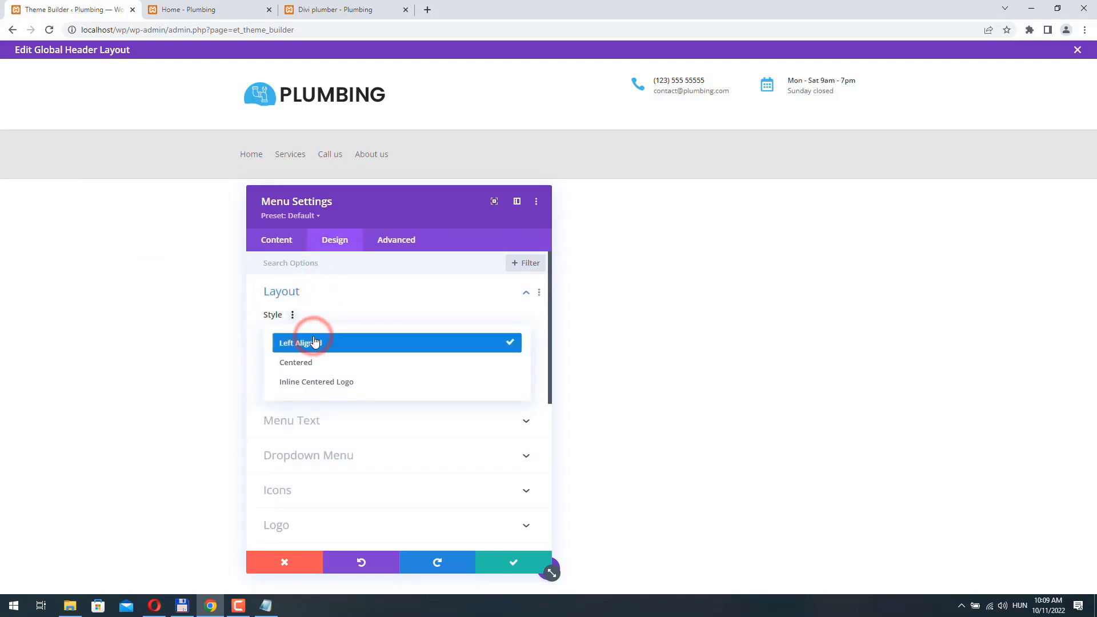
{"action": "left_click", "coordinate": [315, 363]}
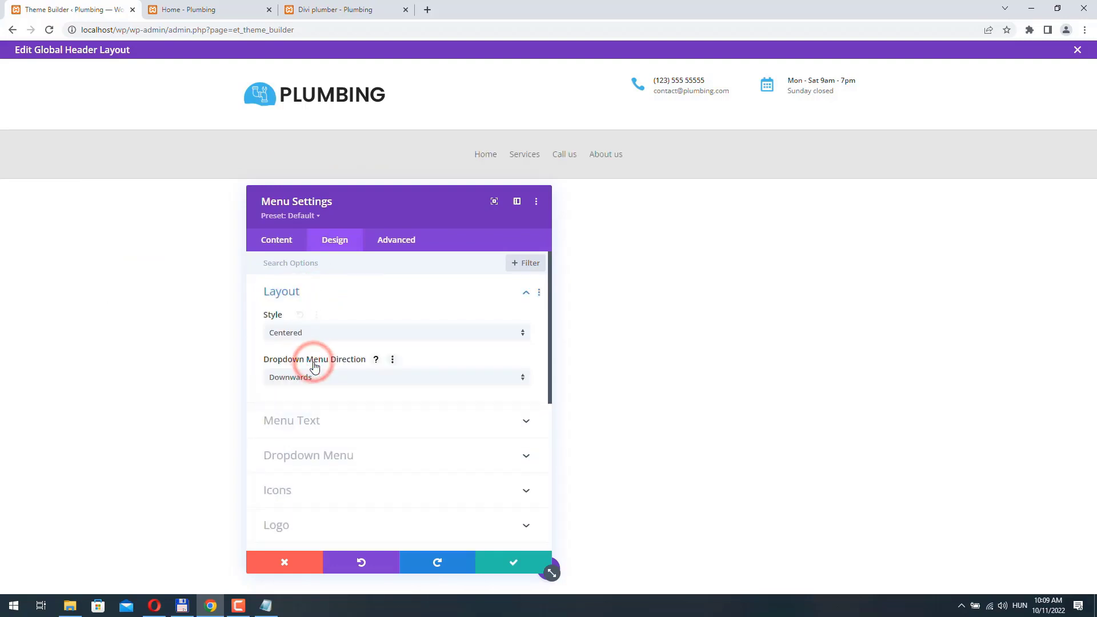
{"action": "left_click", "coordinate": [512, 566]}
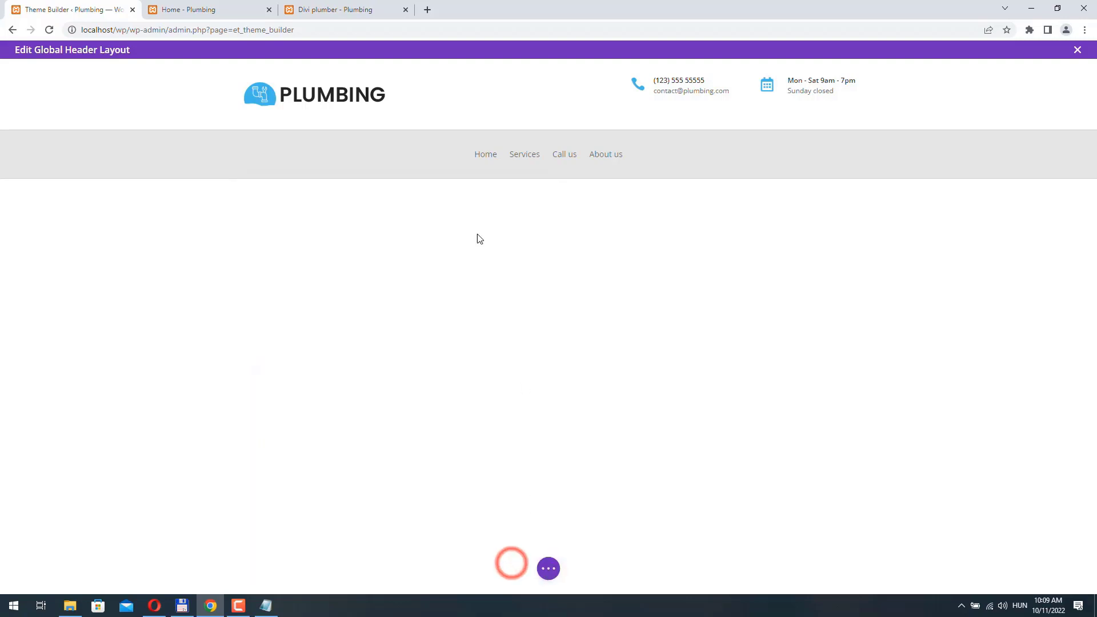
- Set the menu row's linked top and bottom padding to 10px and save
{"action": "left_click", "coordinate": [359, 121]}
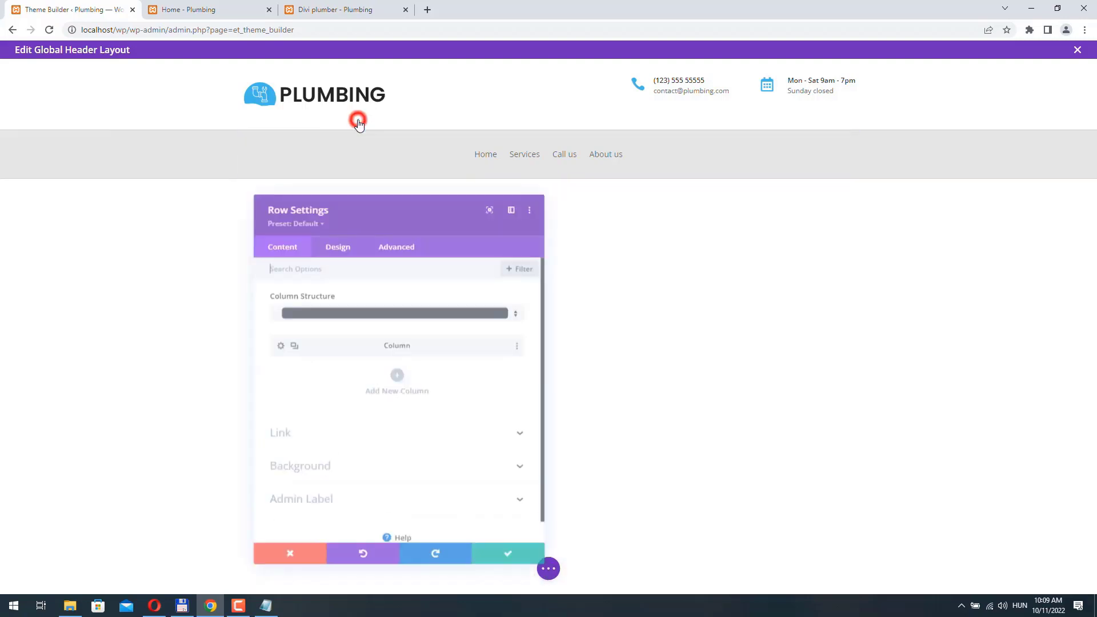
{"action": "left_click", "coordinate": [338, 240]}
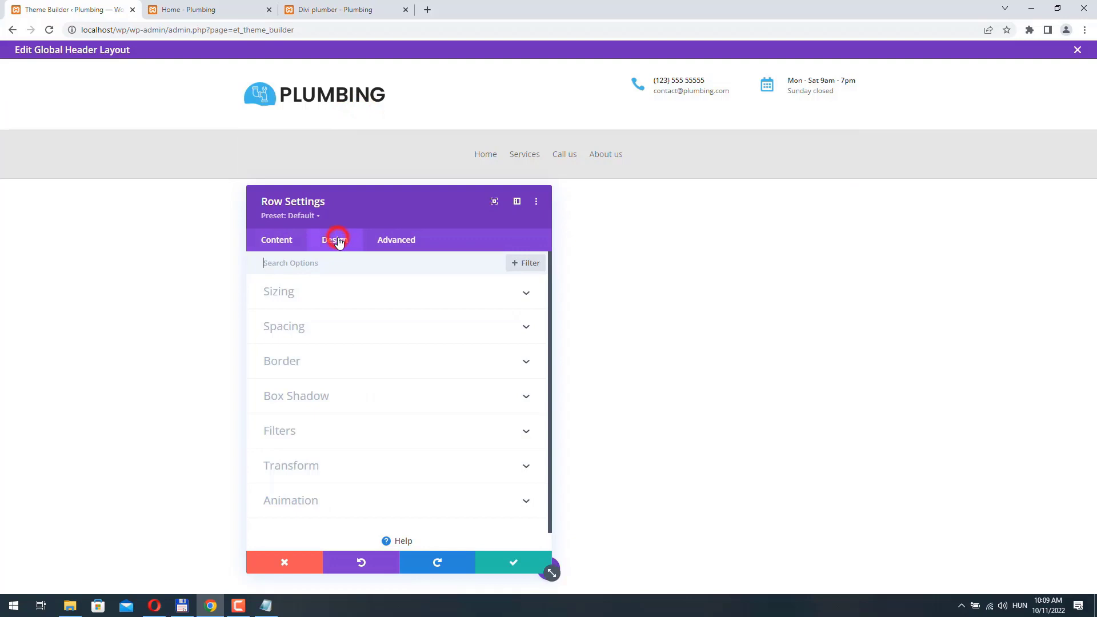
{"action": "left_click", "coordinate": [319, 325]}
{"action": "left_click", "coordinate": [284, 364]}
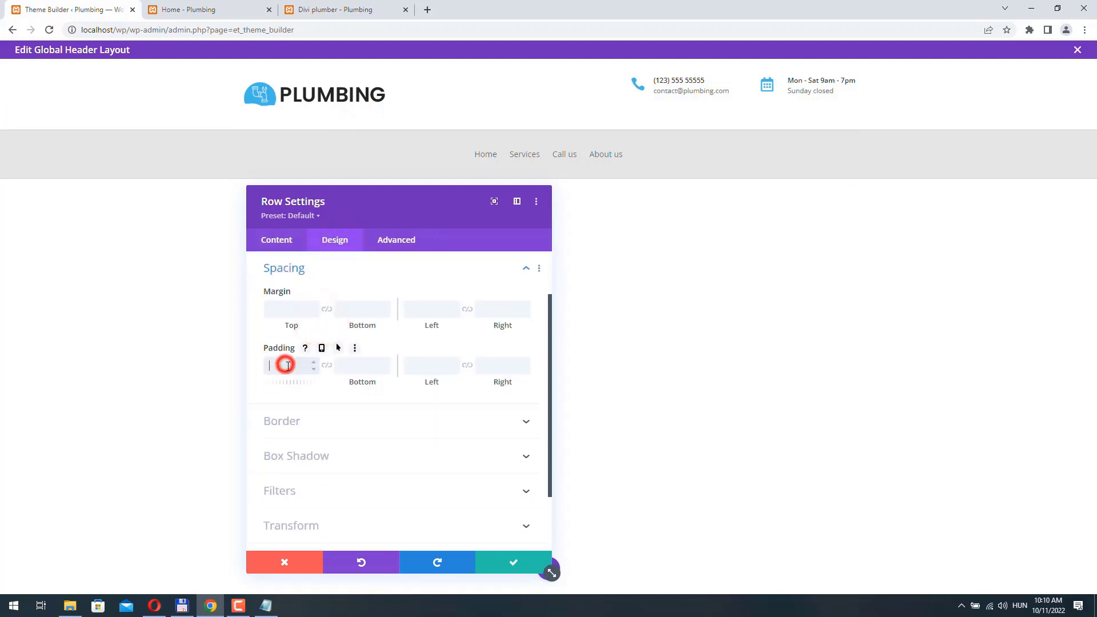
{"action": "left_click", "coordinate": [326, 364]}
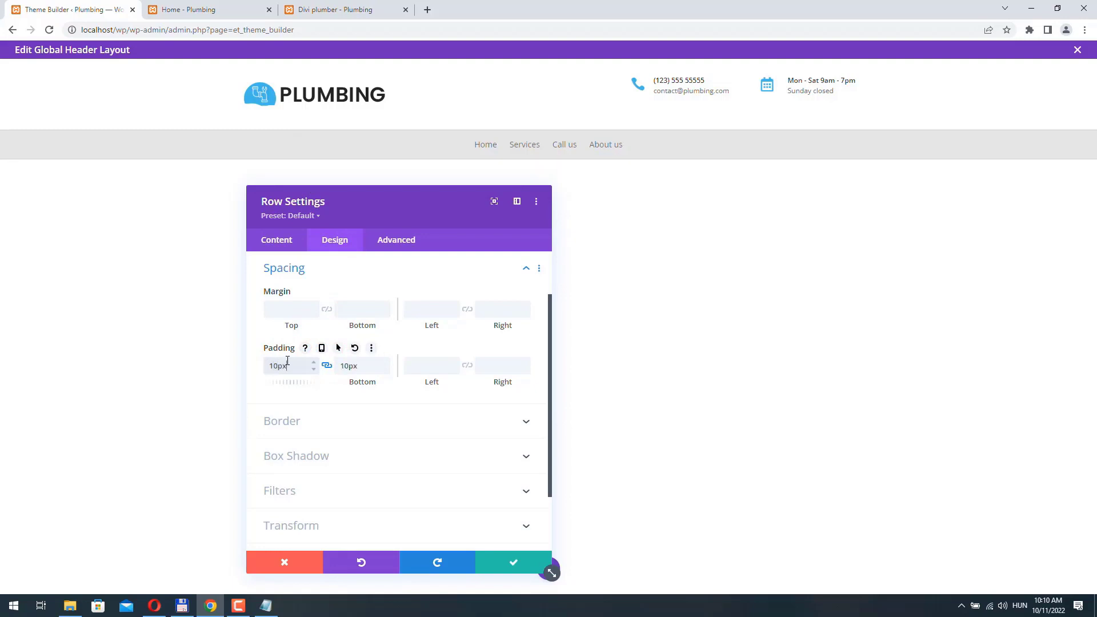
{"action": "left_click", "coordinate": [519, 562]}
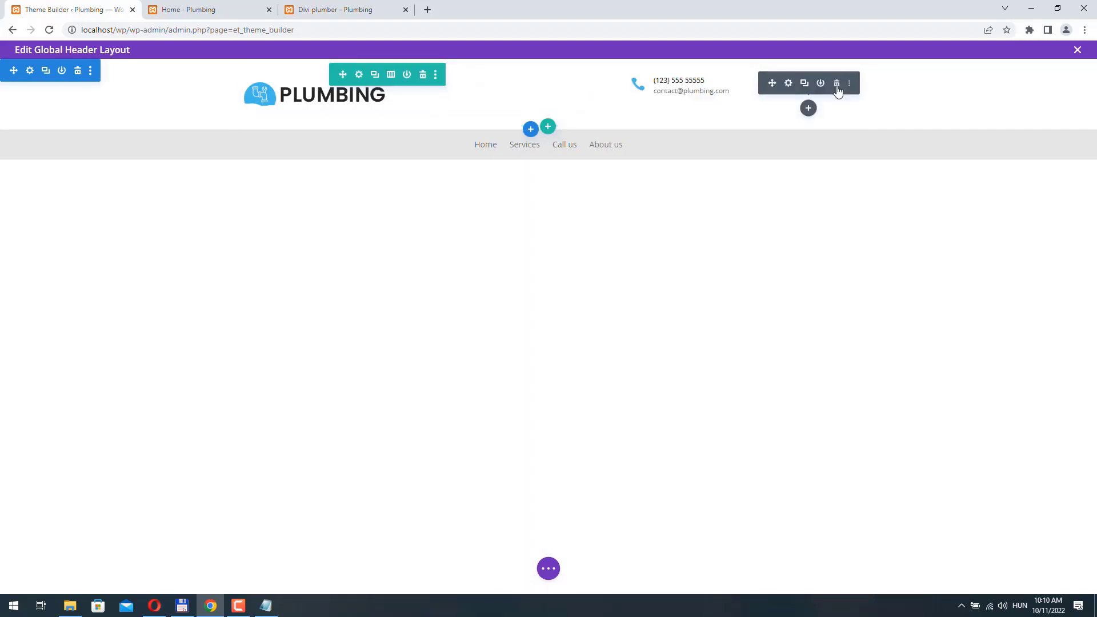
- Nudge the phone contact blurb's top padding up one step and save it
{"action": "left_click", "coordinate": [659, 84]}
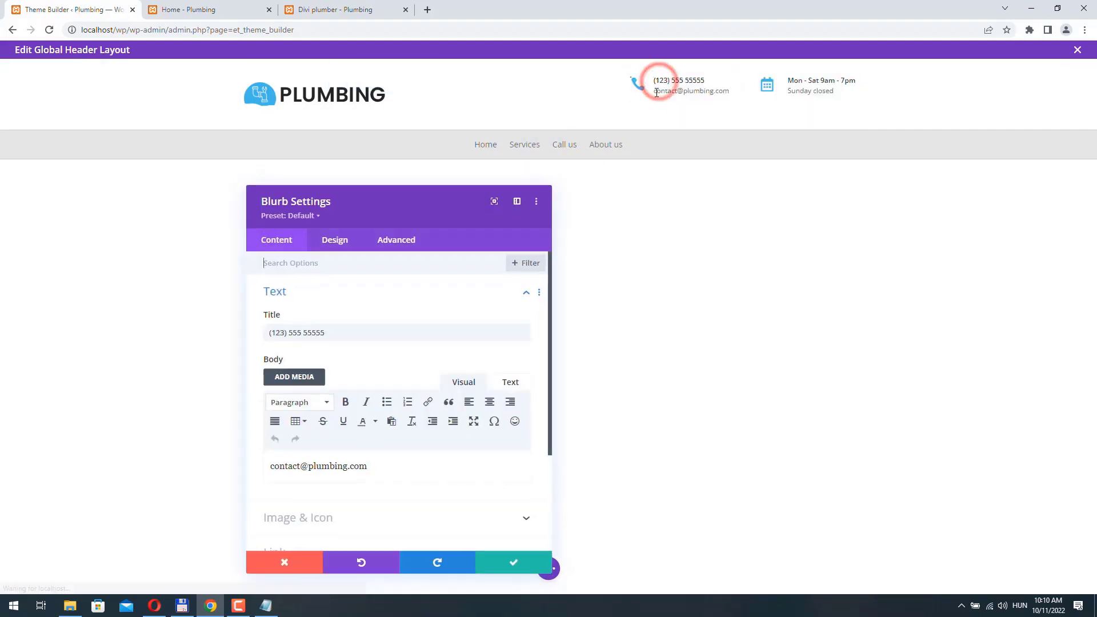
{"action": "left_click", "coordinate": [333, 243]}
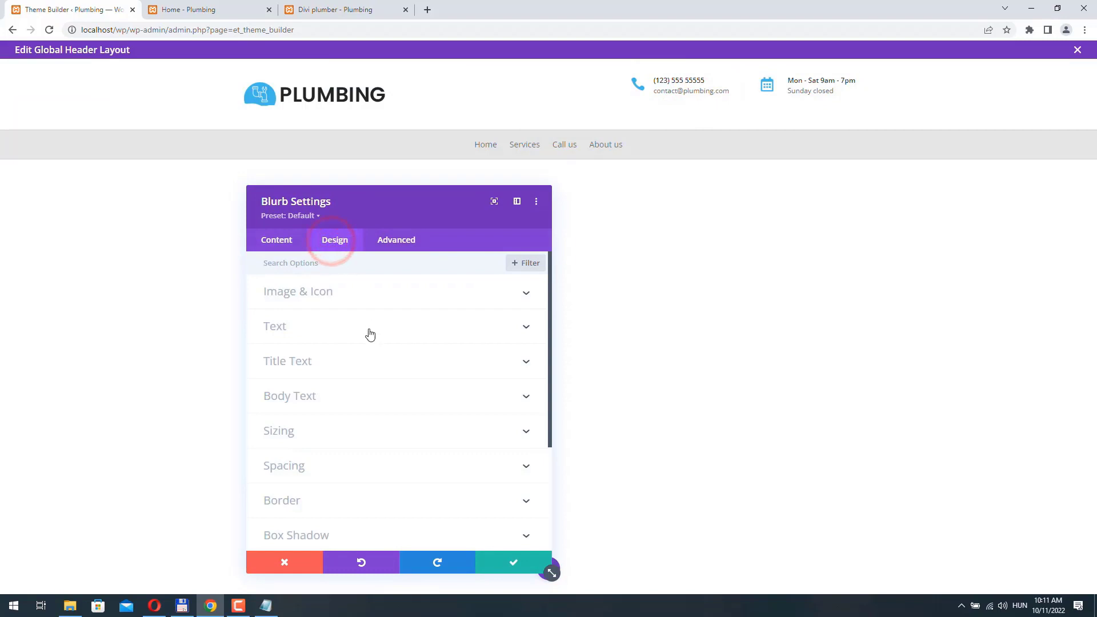
{"action": "scroll", "coordinate": [324, 381], "scroll_direction": "down", "scroll_amount": 2}
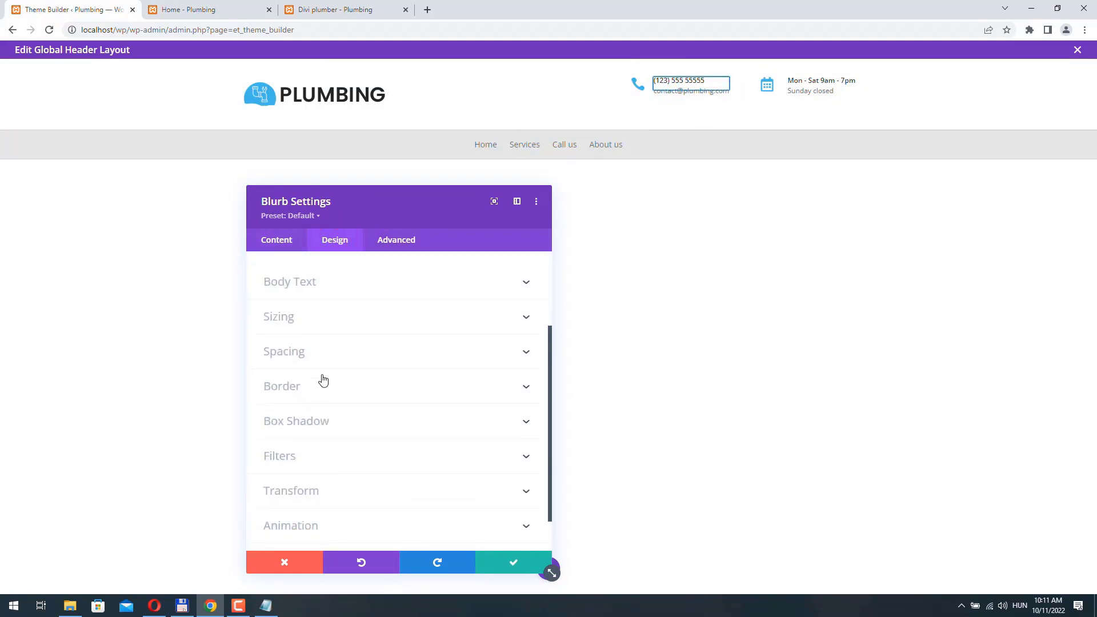
{"action": "left_click", "coordinate": [300, 353]}
{"action": "left_click", "coordinate": [313, 365]}
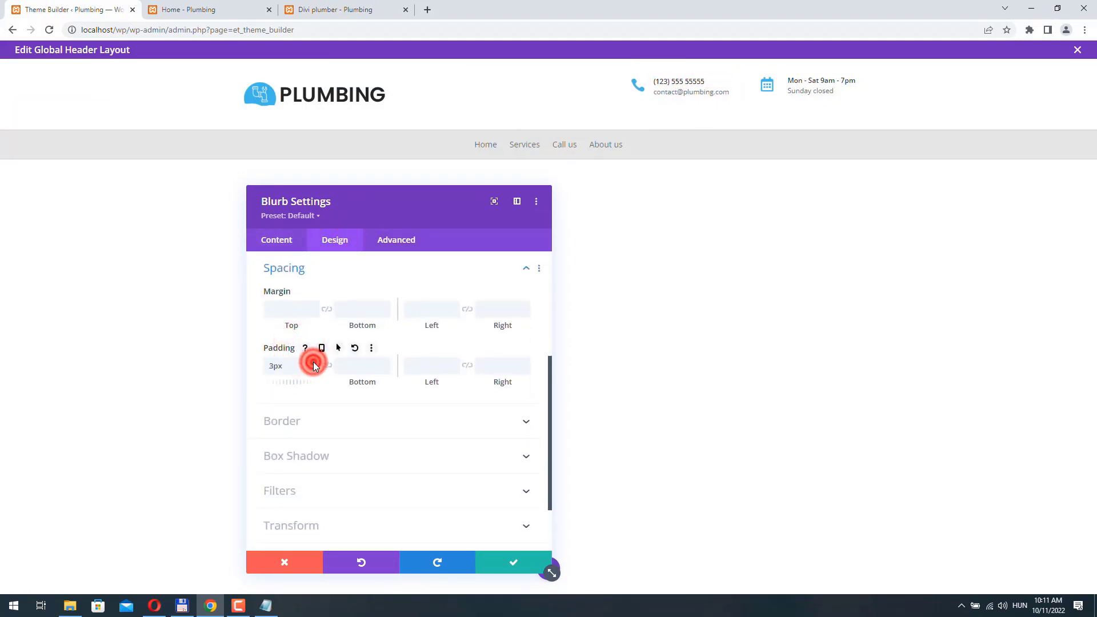
{"action": "key", "text": "Up"}
{"action": "key", "text": "Up"}
{"action": "key", "text": "Up"}
{"action": "key", "text": "Up"}
{"action": "key", "text": "Up"}
{"action": "key", "text": "Up"}
{"action": "key", "text": "Up"}
{"action": "key", "text": "Up"}
{"action": "key", "text": "Up"}
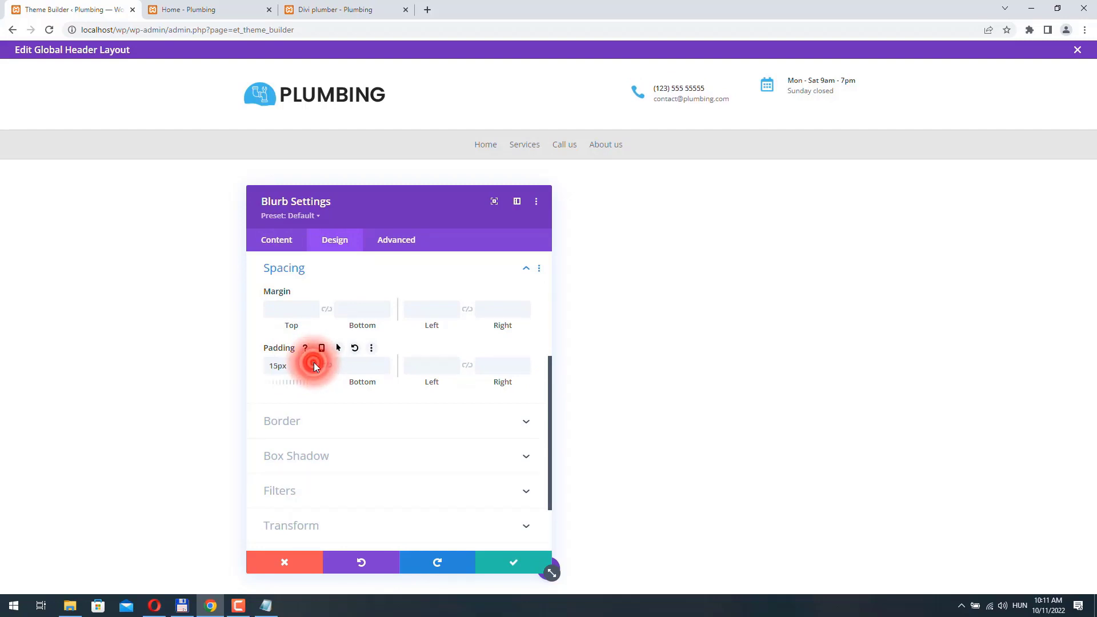
{"action": "left_click", "coordinate": [513, 563]}
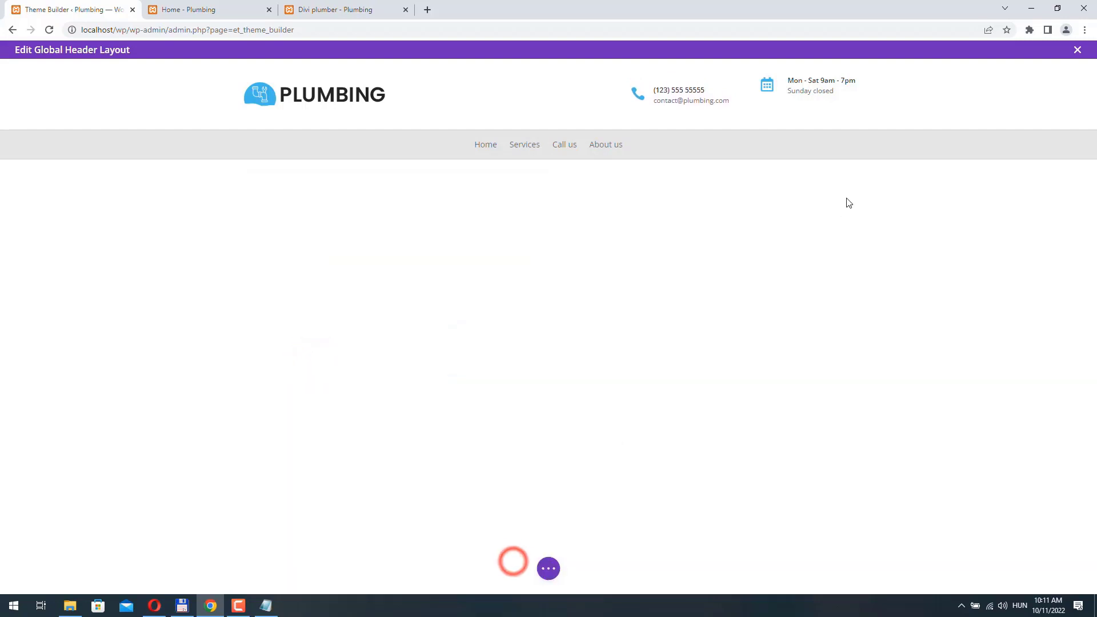
- Give the opening-hours blurb 17px top padding and save it
{"action": "mouse_move", "coordinate": [808, 104]}
{"action": "left_click", "coordinate": [790, 84]}
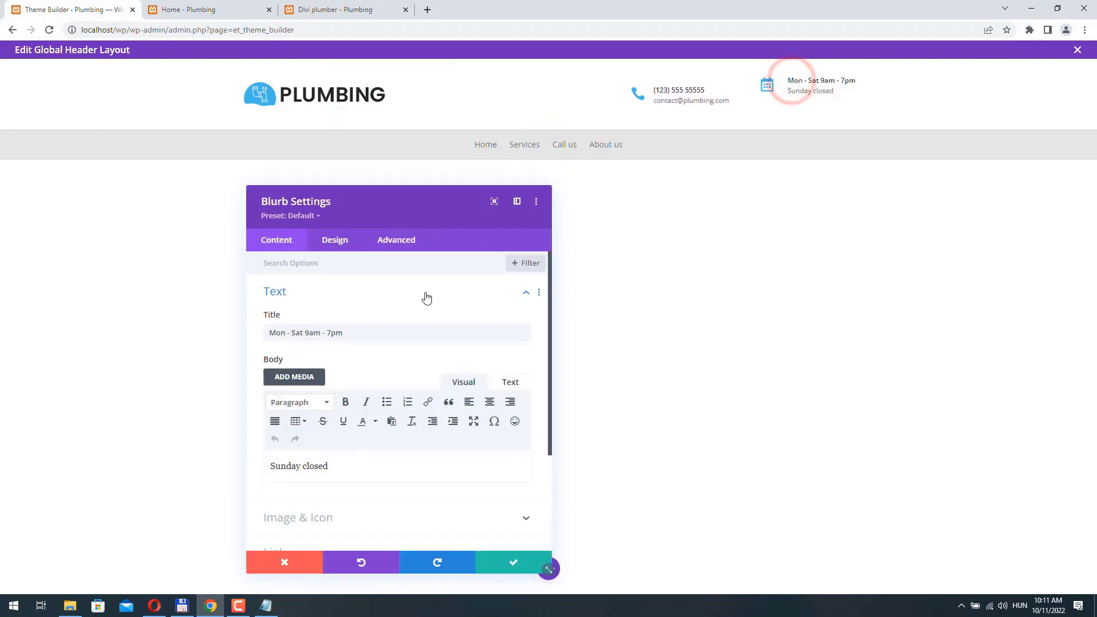
{"action": "left_click", "coordinate": [333, 240]}
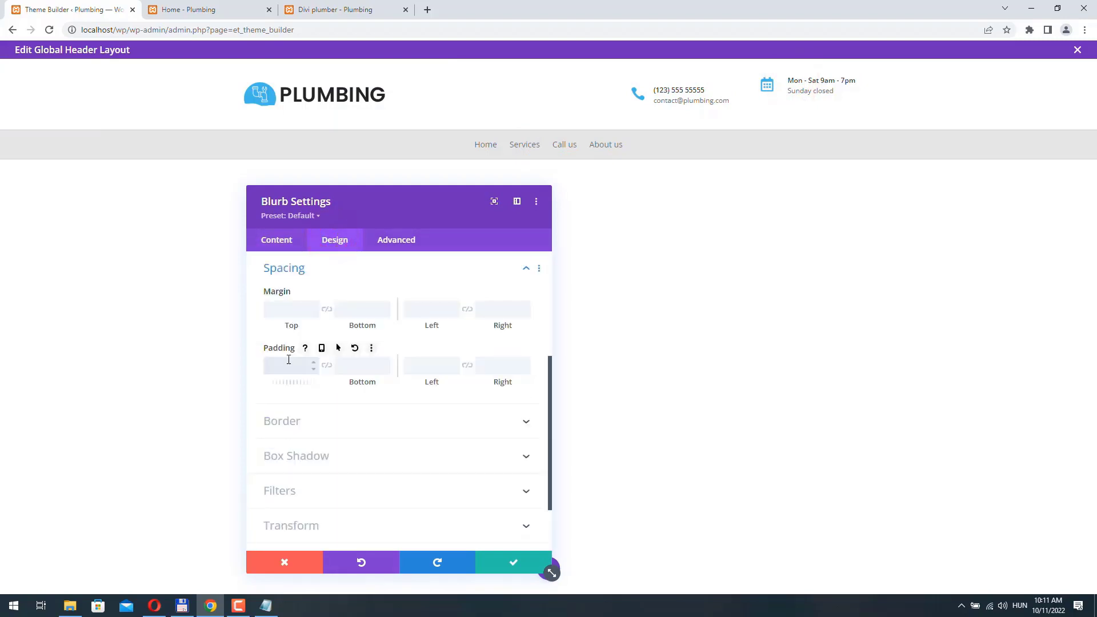
{"action": "left_click", "coordinate": [289, 360]}
{"action": "type", "text": "17px"}
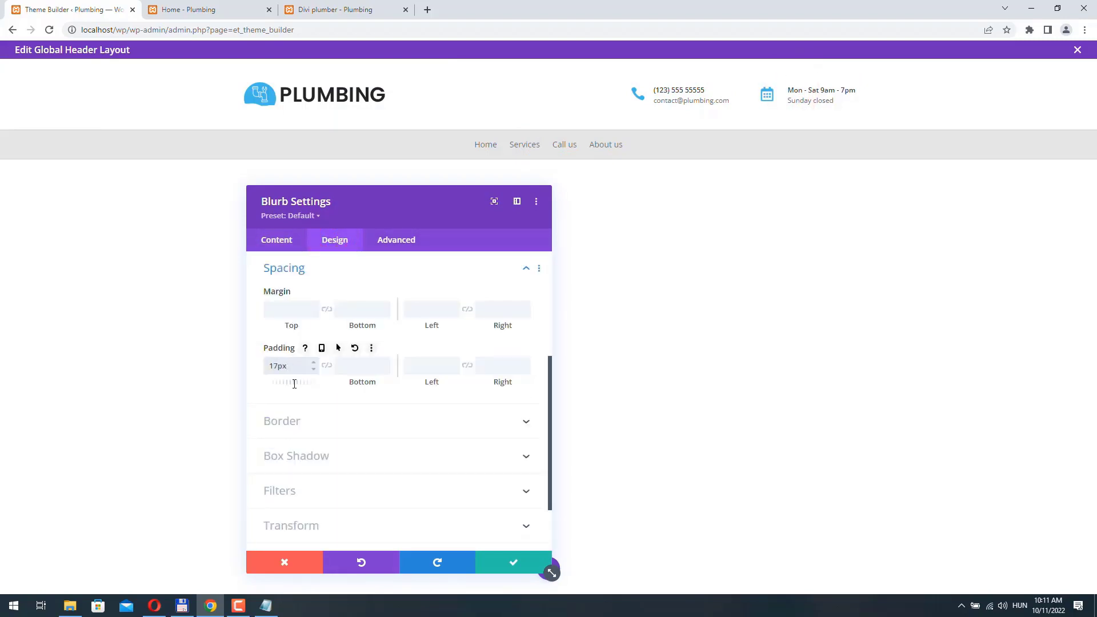
{"action": "left_click", "coordinate": [510, 563]}
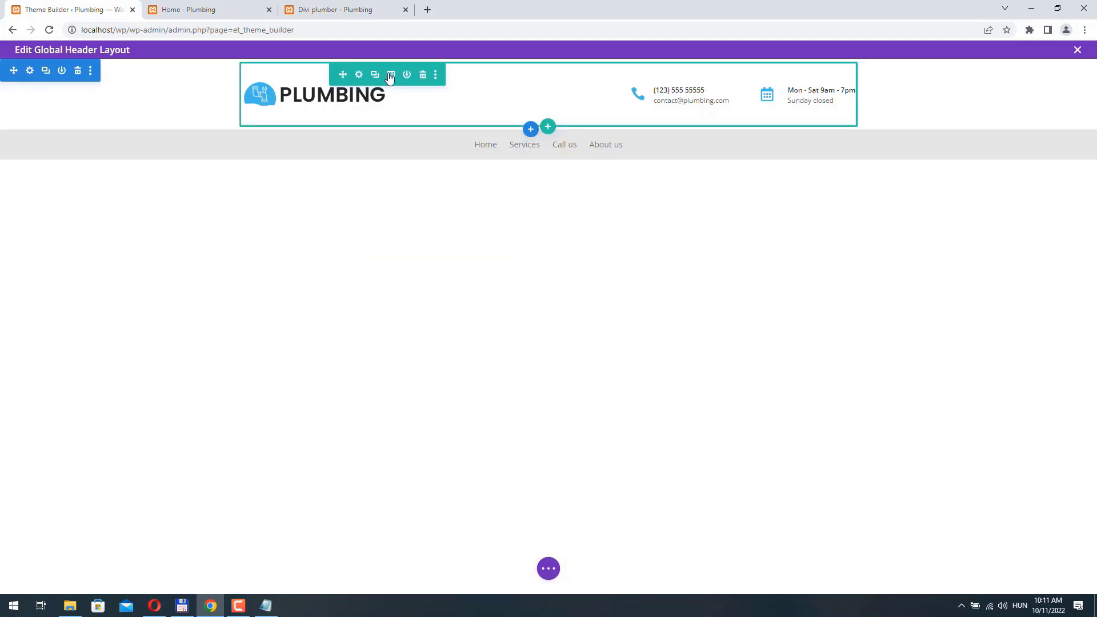
- Set the header row's linked top and bottom padding to 10px
{"action": "left_click", "coordinate": [357, 74]}
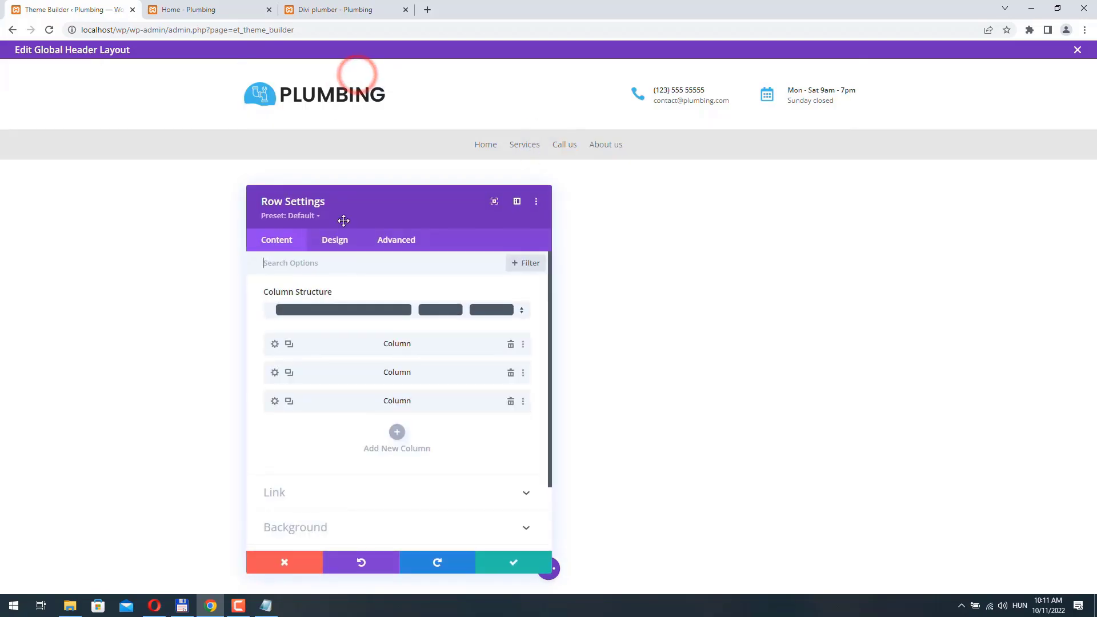
{"action": "left_click", "coordinate": [334, 240]}
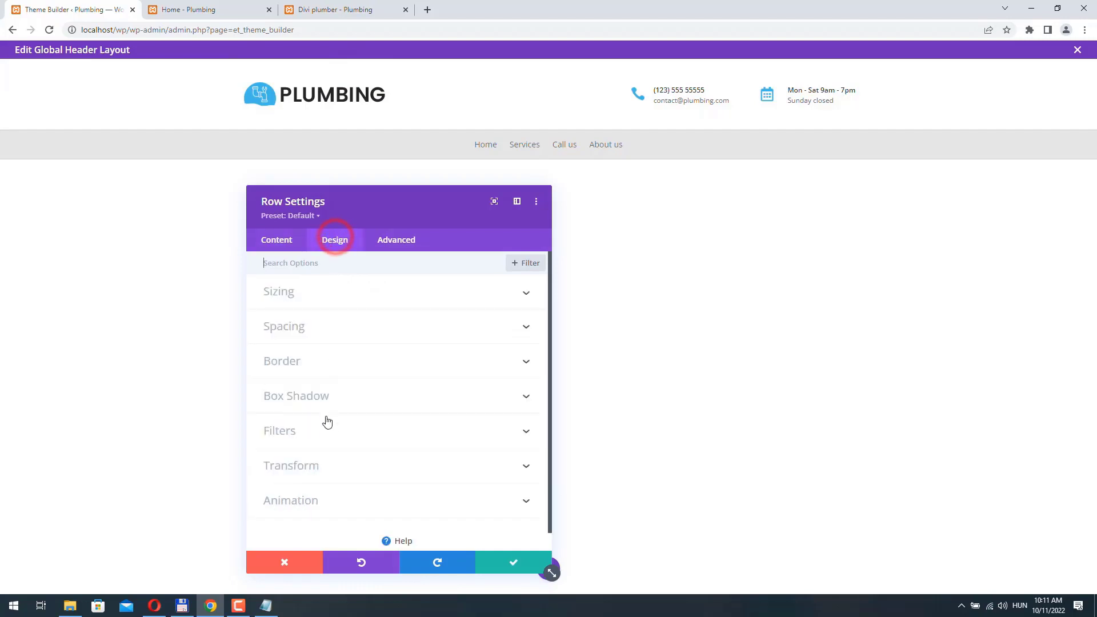
{"action": "left_click", "coordinate": [314, 329]}
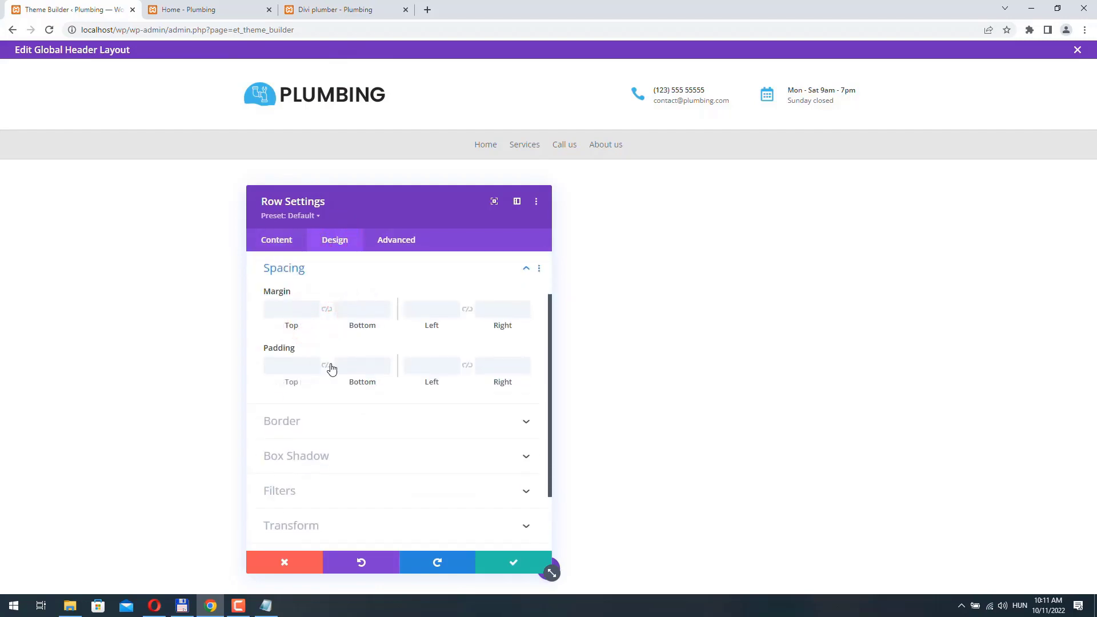
{"action": "left_click", "coordinate": [276, 365]}
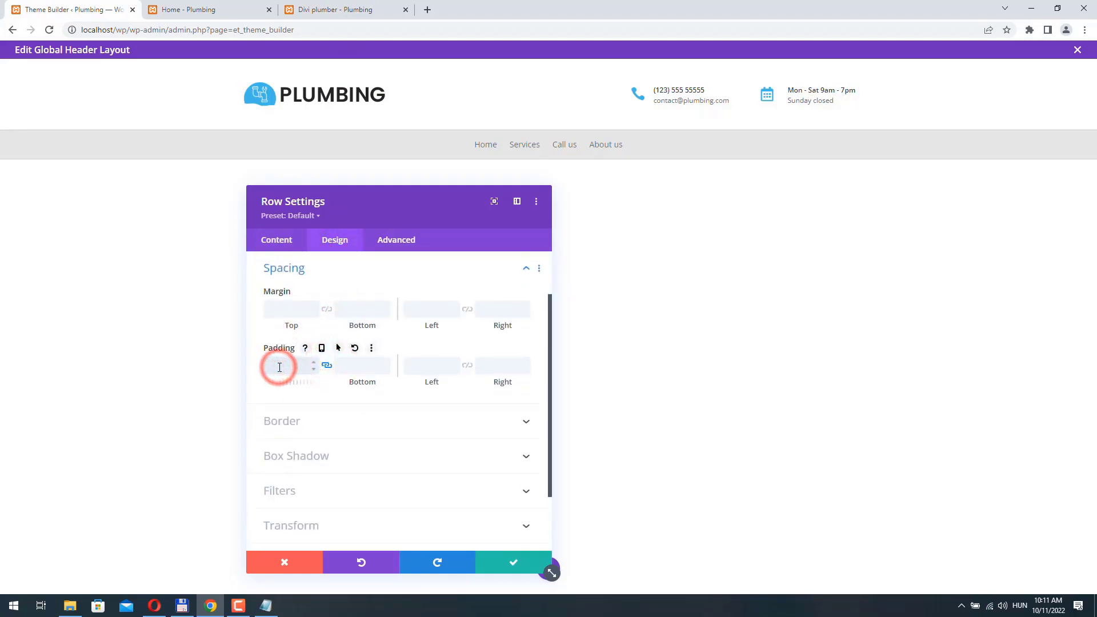
{"action": "type", "text": "10px"}
{"action": "left_click", "coordinate": [513, 566]}
- Set the menu text to Bold weight and uppercase (HOME, SERVICES, CALL US, ABOUT US), and save
{"action": "left_click", "coordinate": [529, 125]}
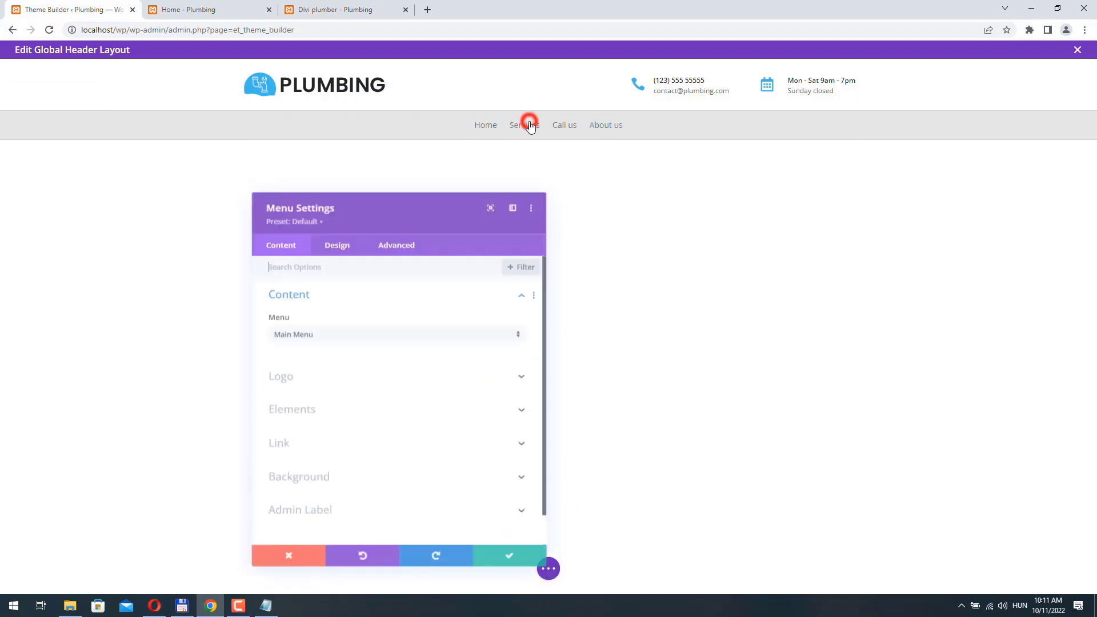
{"action": "left_click_drag", "start_coordinate": [452, 212], "coordinate": [407, 185]}
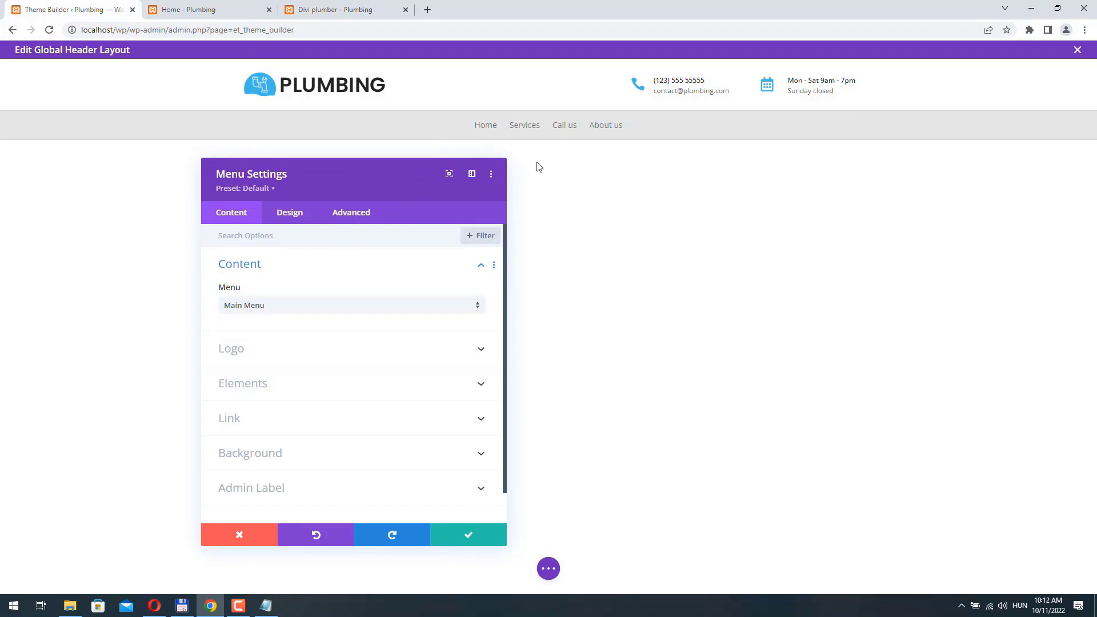
{"action": "left_click", "coordinate": [285, 225]}
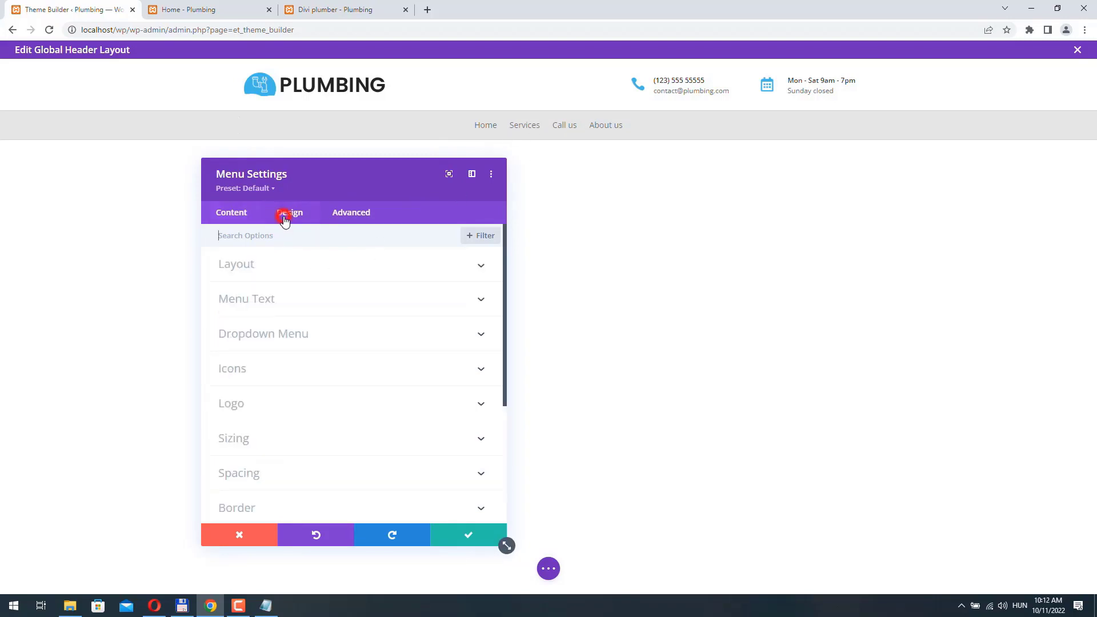
{"action": "left_click", "coordinate": [280, 299]}
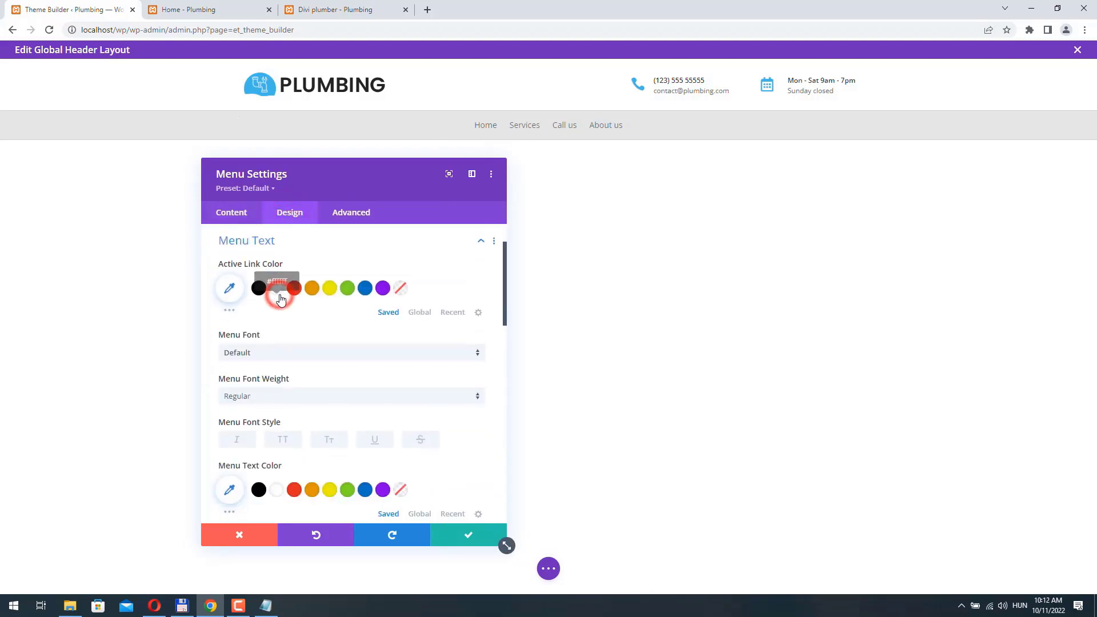
{"action": "left_click", "coordinate": [267, 398]}
{"action": "left_click", "coordinate": [266, 450]}
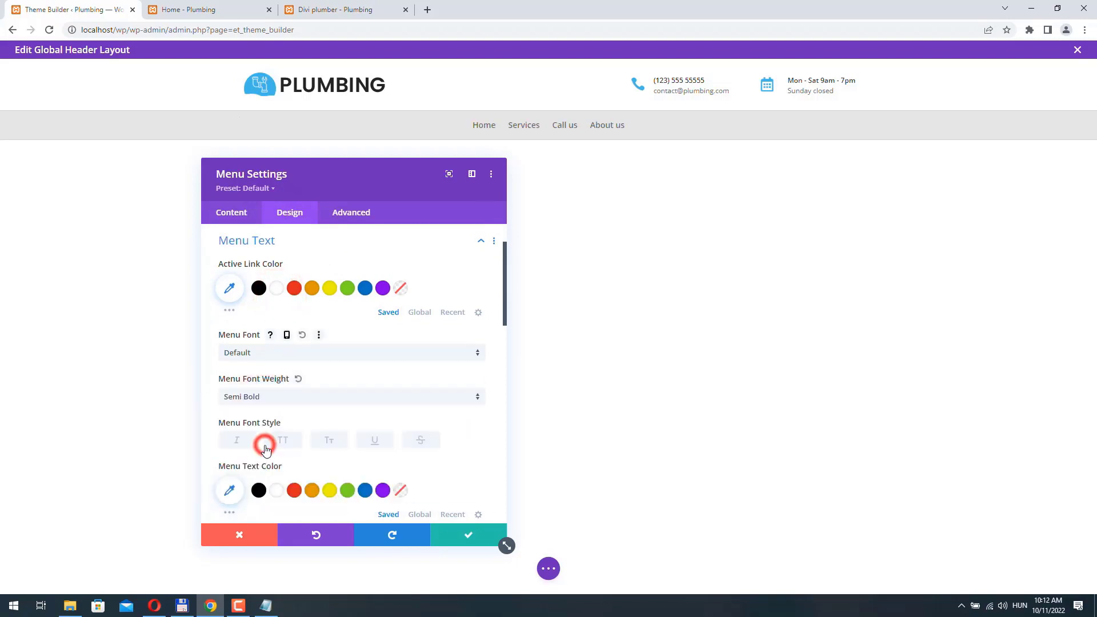
{"action": "left_click", "coordinate": [284, 442]}
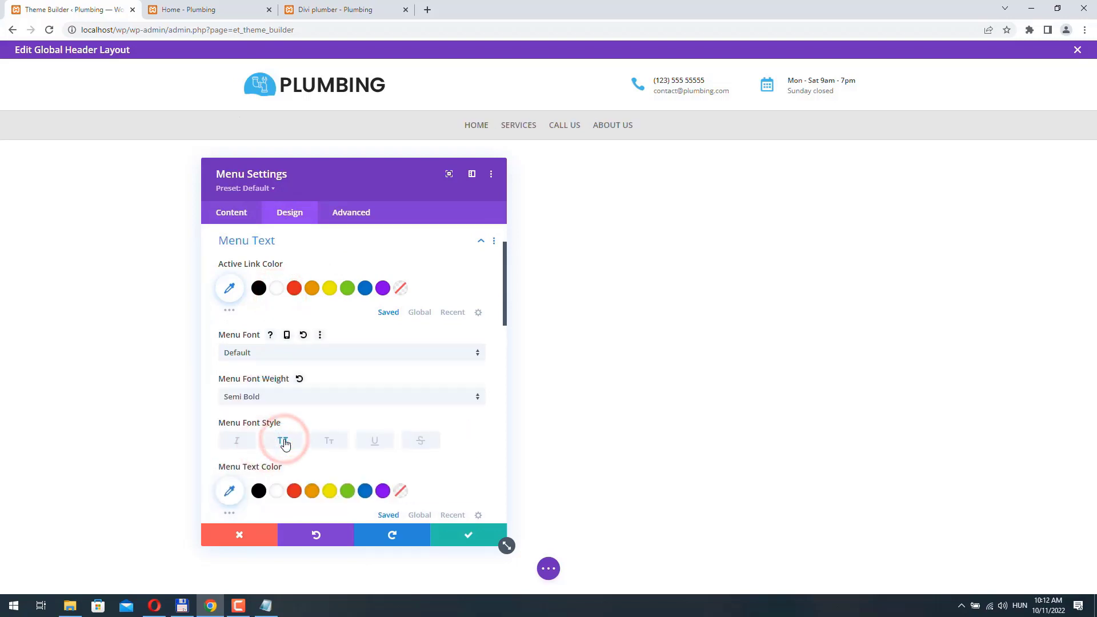
{"action": "left_click", "coordinate": [272, 403]}
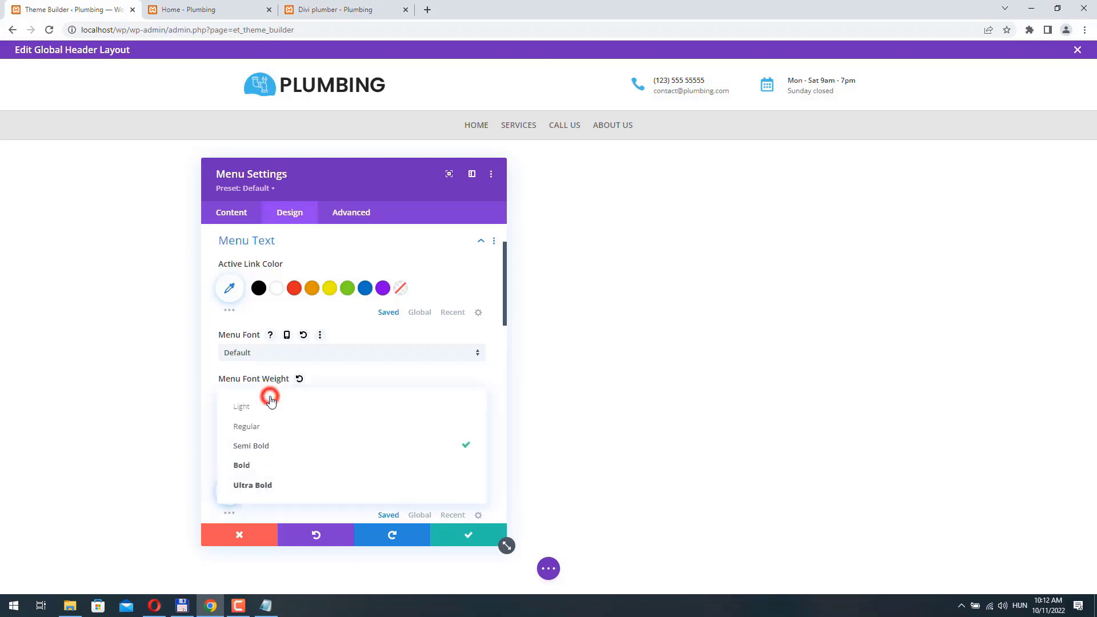
{"action": "left_click", "coordinate": [275, 460]}
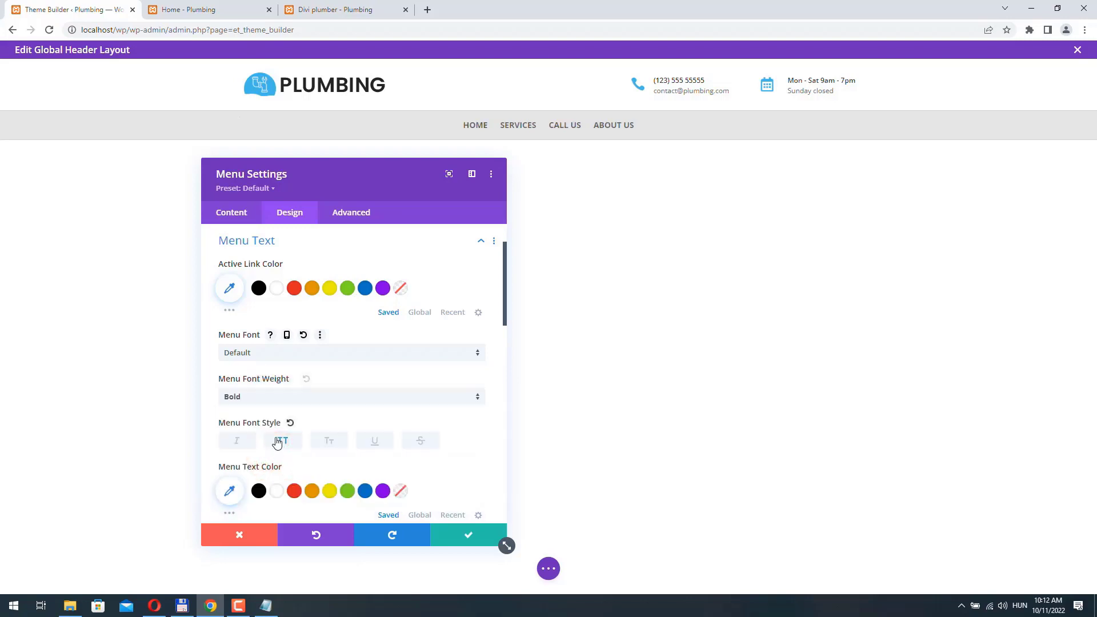
{"action": "left_click", "coordinate": [468, 535]}
{"action": "left_click", "coordinate": [547, 569]}
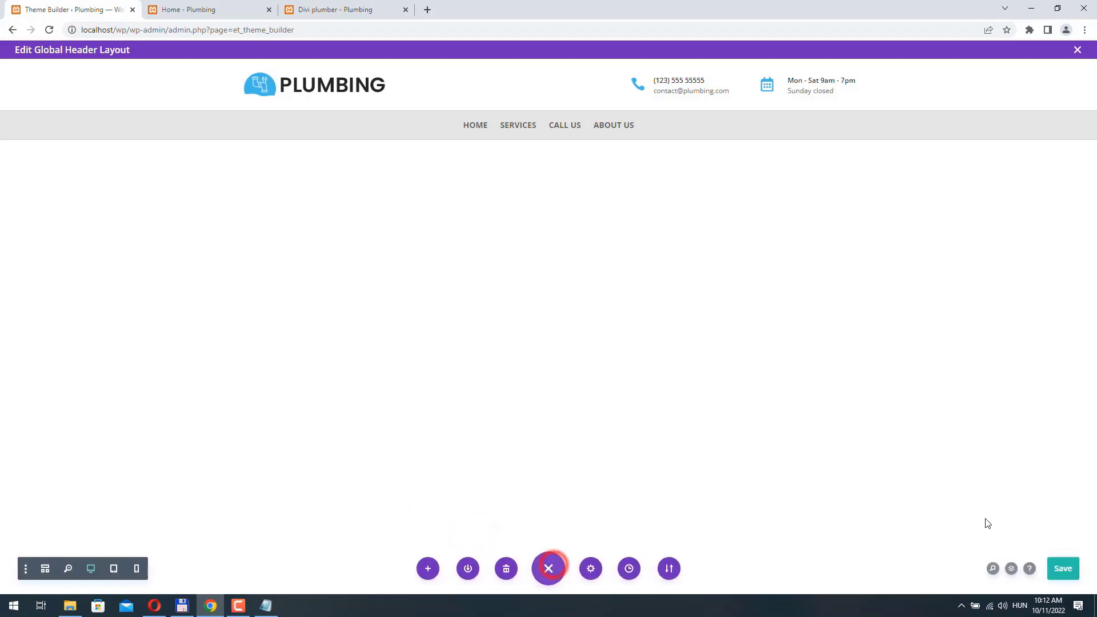
- Save the global header, reload the Divi plumber page to check it, then return to the header editor
{"action": "left_click", "coordinate": [1067, 570]}
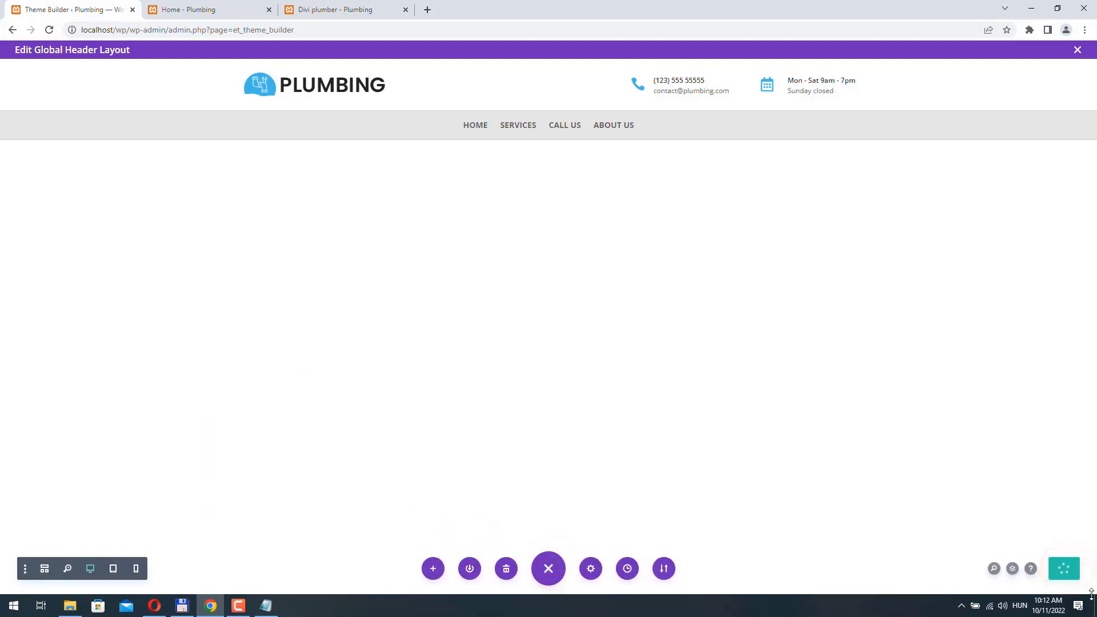
{"action": "left_click", "coordinate": [354, 10]}
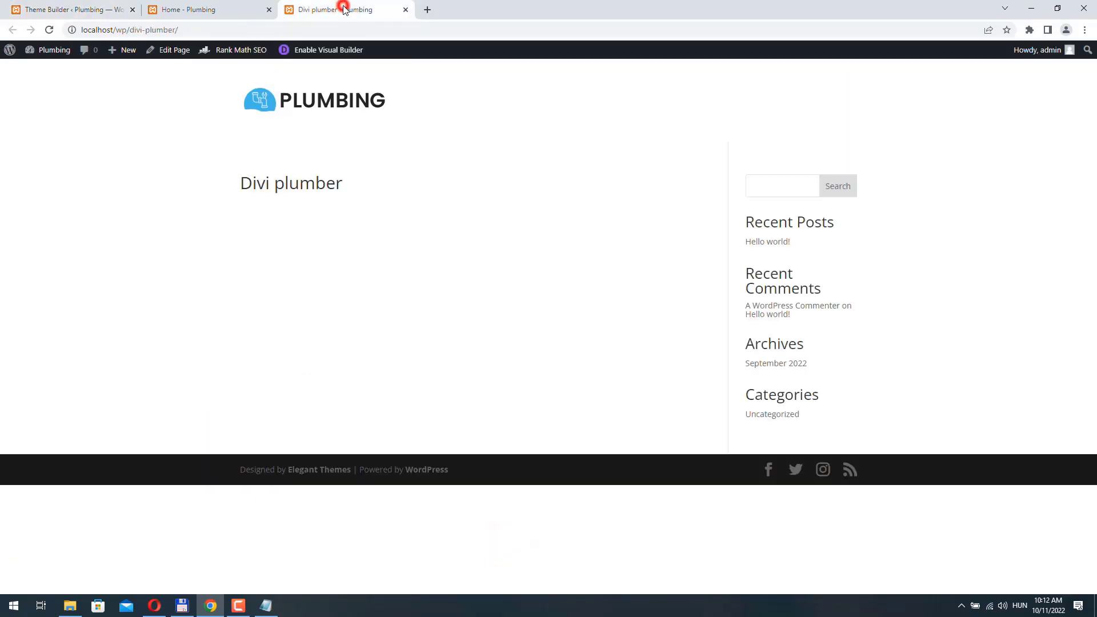
{"action": "left_click", "coordinate": [49, 30]}
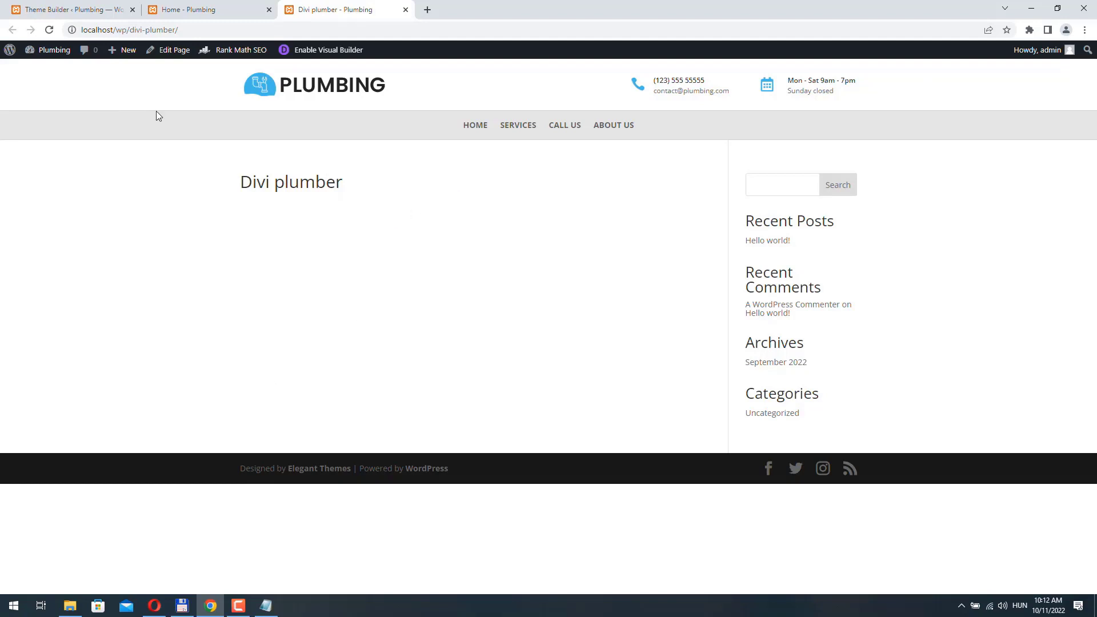
{"action": "left_click", "coordinate": [200, 10]}
{"action": "left_click", "coordinate": [85, 10]}
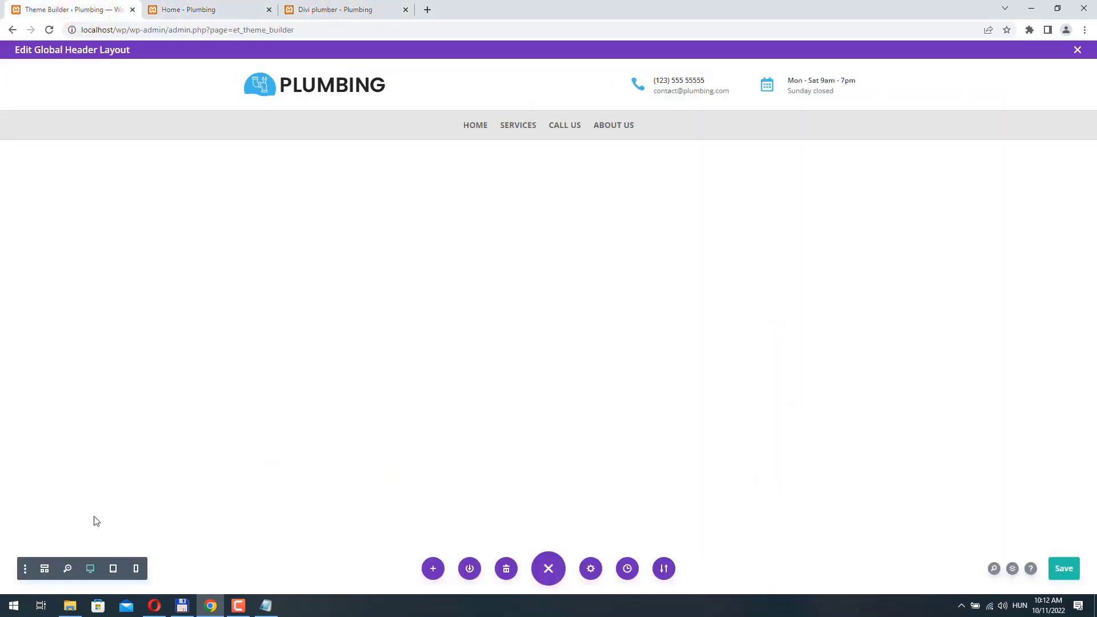
- In phone view, set the header menu's hamburger icon colour to near-black and save the menu settings
{"action": "left_click", "coordinate": [136, 570]}
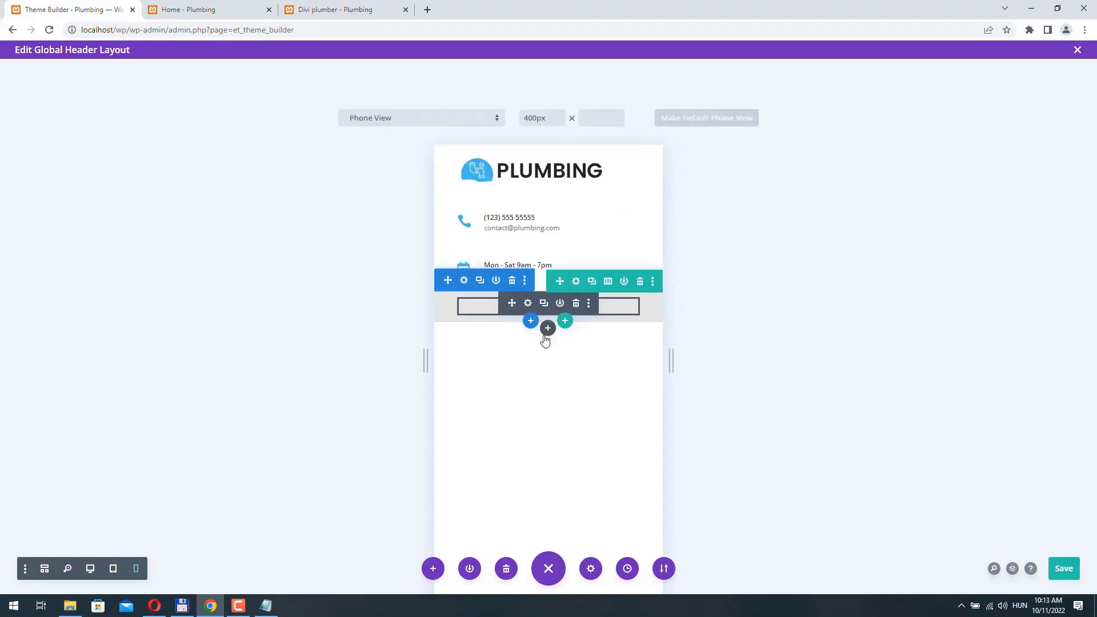
{"action": "mouse_move", "coordinate": [540, 308]}
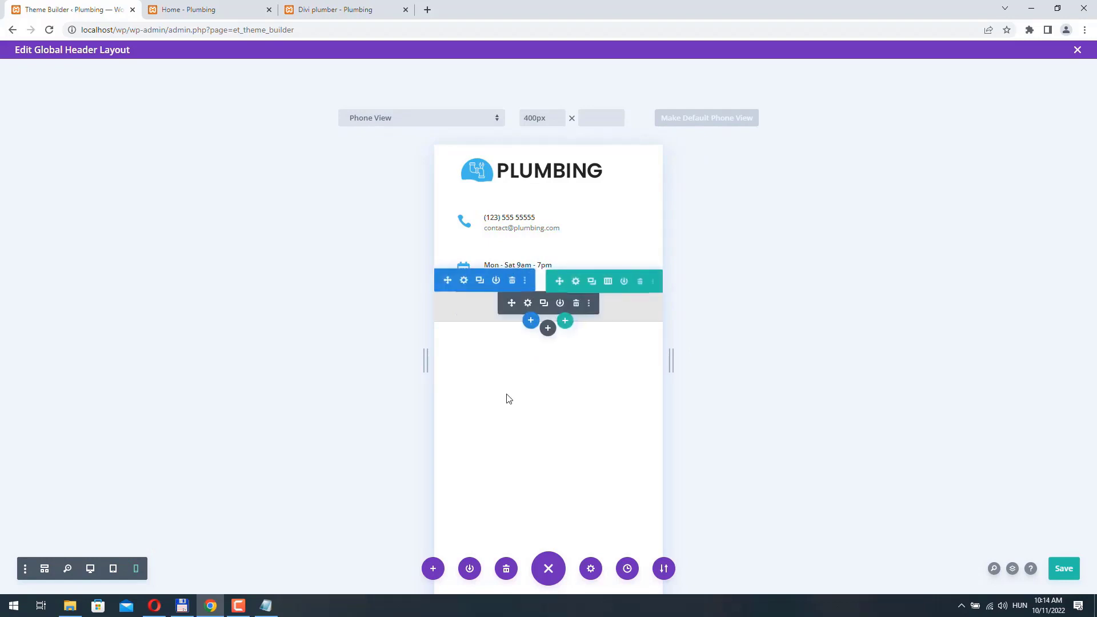
{"action": "left_click", "coordinate": [528, 303]}
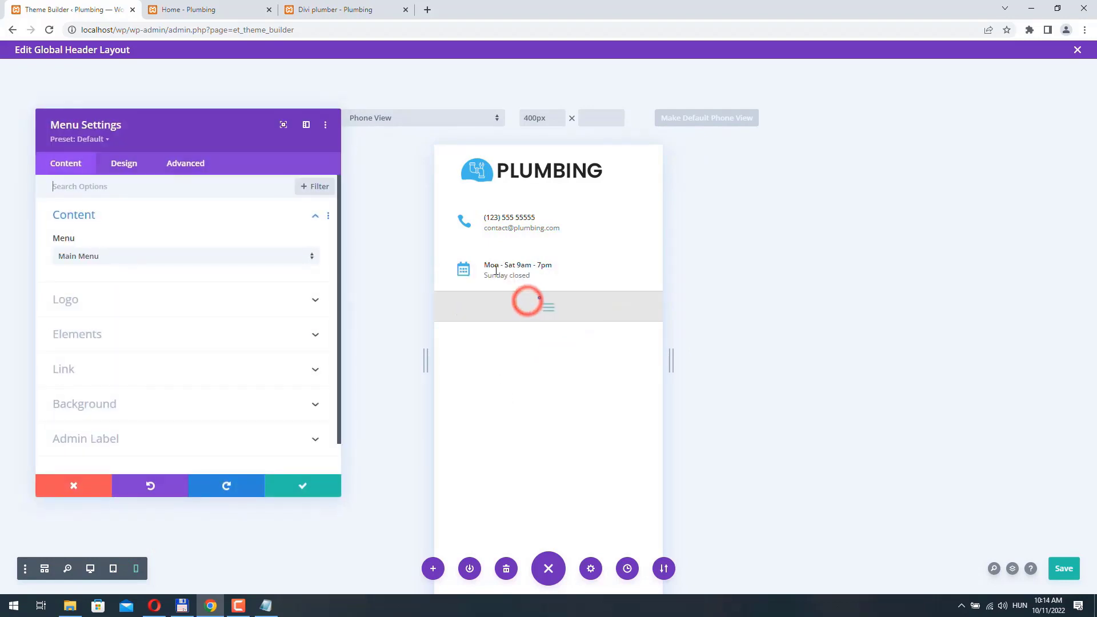
{"action": "left_click", "coordinate": [131, 164]}
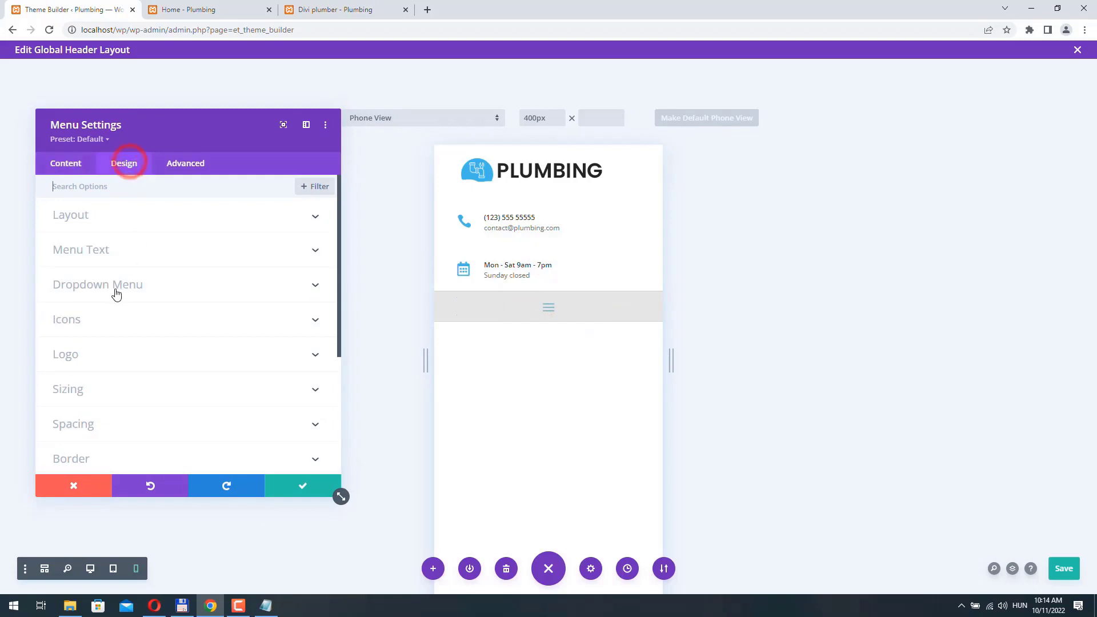
{"action": "left_click", "coordinate": [114, 324]}
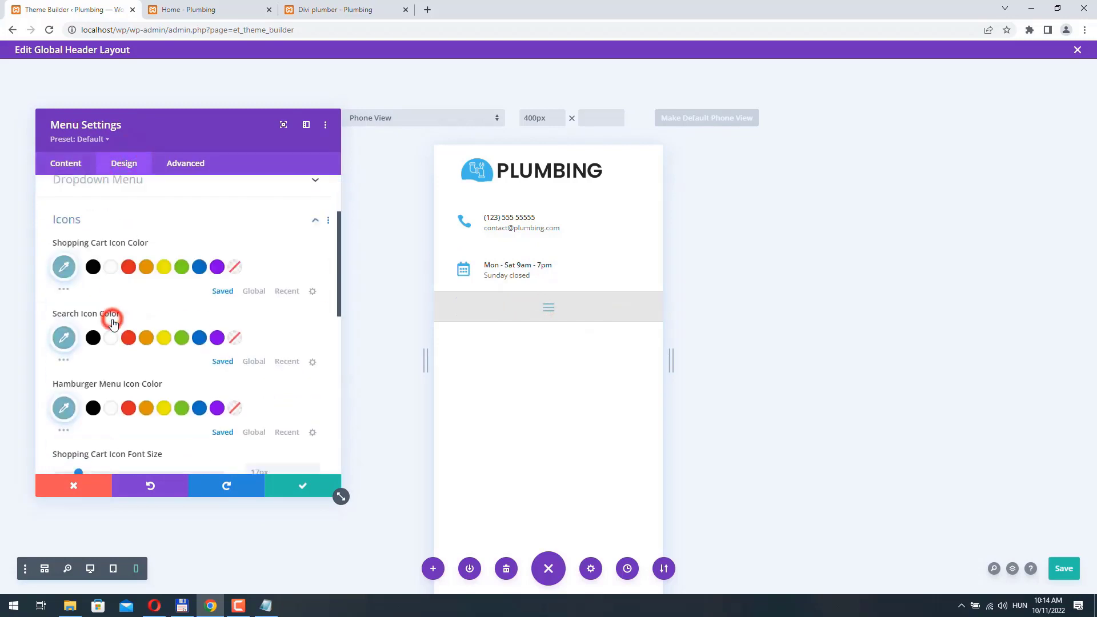
{"action": "scroll", "coordinate": [122, 330], "scroll_direction": "down", "scroll_amount": 1}
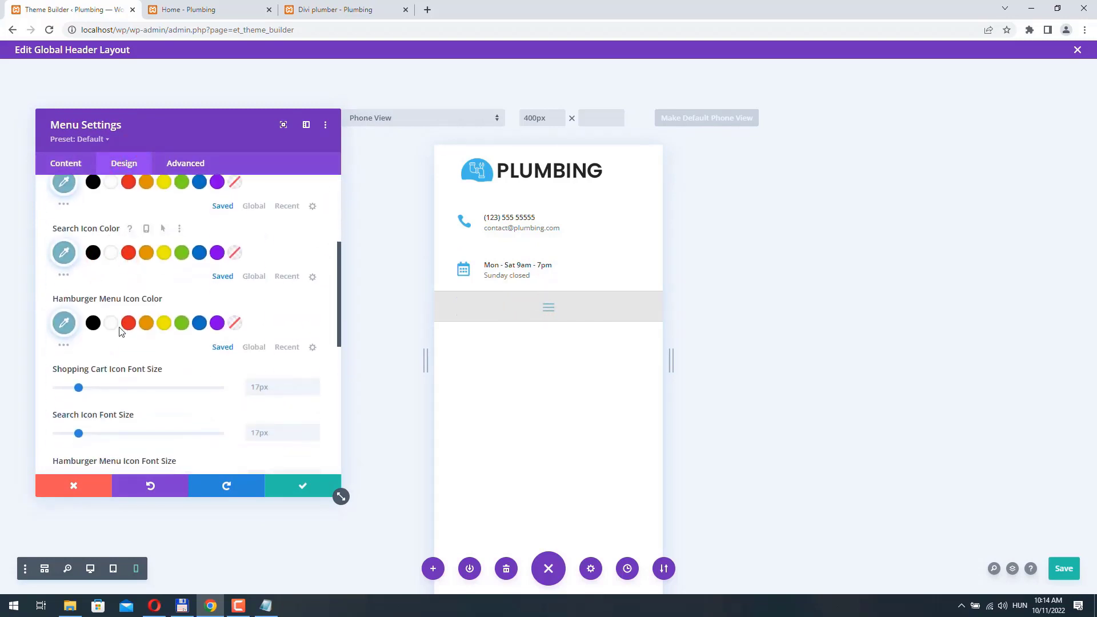
{"action": "left_click", "coordinate": [64, 326]}
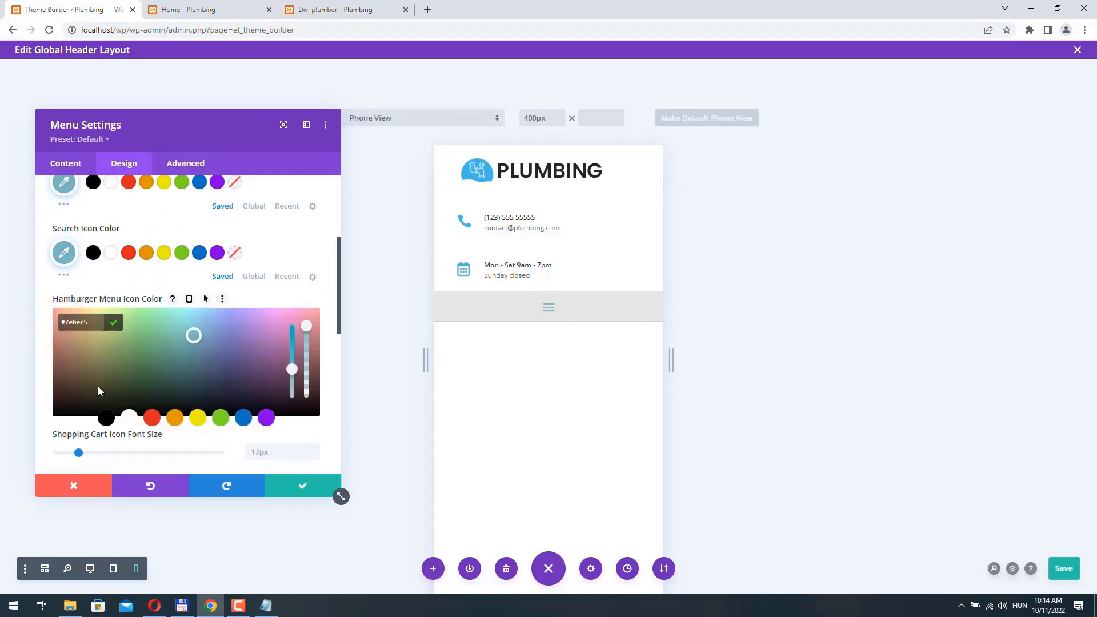
{"action": "left_click_drag", "start_coordinate": [75, 399], "coordinate": [73, 406]}
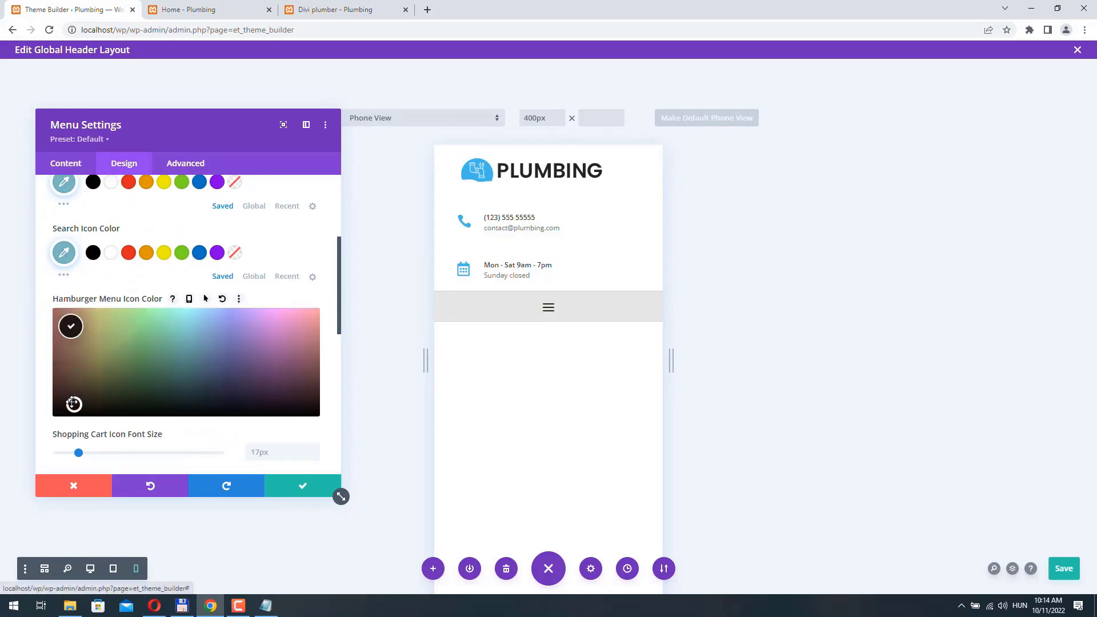
{"action": "left_click", "coordinate": [299, 487]}
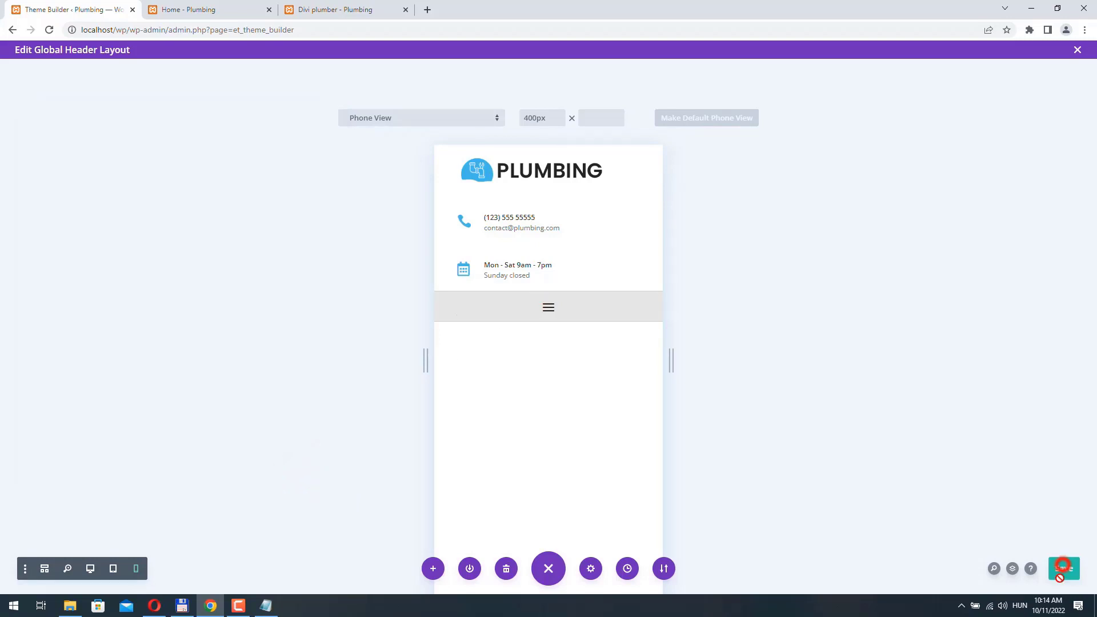
- Return the preview to desktop width and start building a new global footer
{"action": "left_click", "coordinate": [90, 569]}
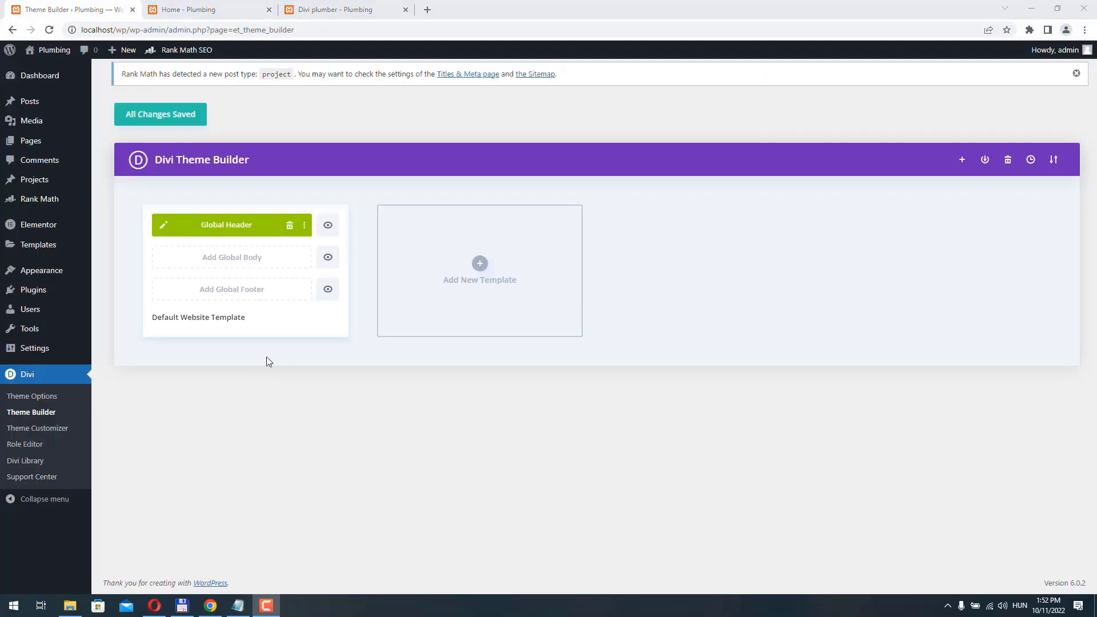
{"action": "left_click", "coordinate": [211, 291]}
{"action": "left_click", "coordinate": [216, 301]}
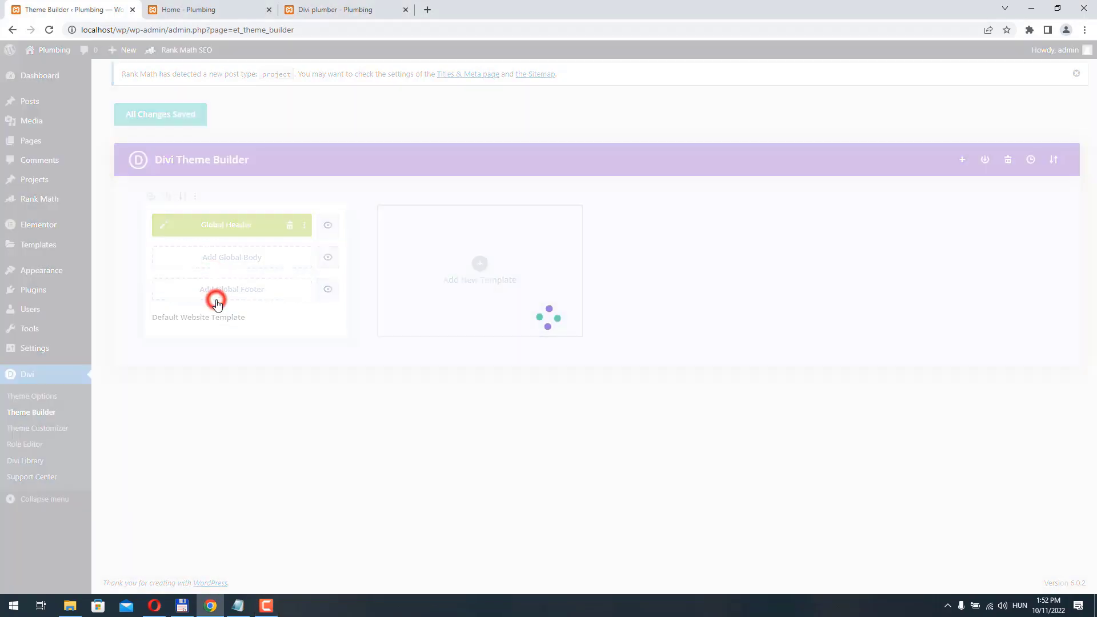
- Copy the footer copyright line from the live Home page
{"action": "left_click", "coordinate": [221, 11]}
{"action": "scroll", "coordinate": [332, 273], "scroll_direction": "down", "scroll_amount": 15}
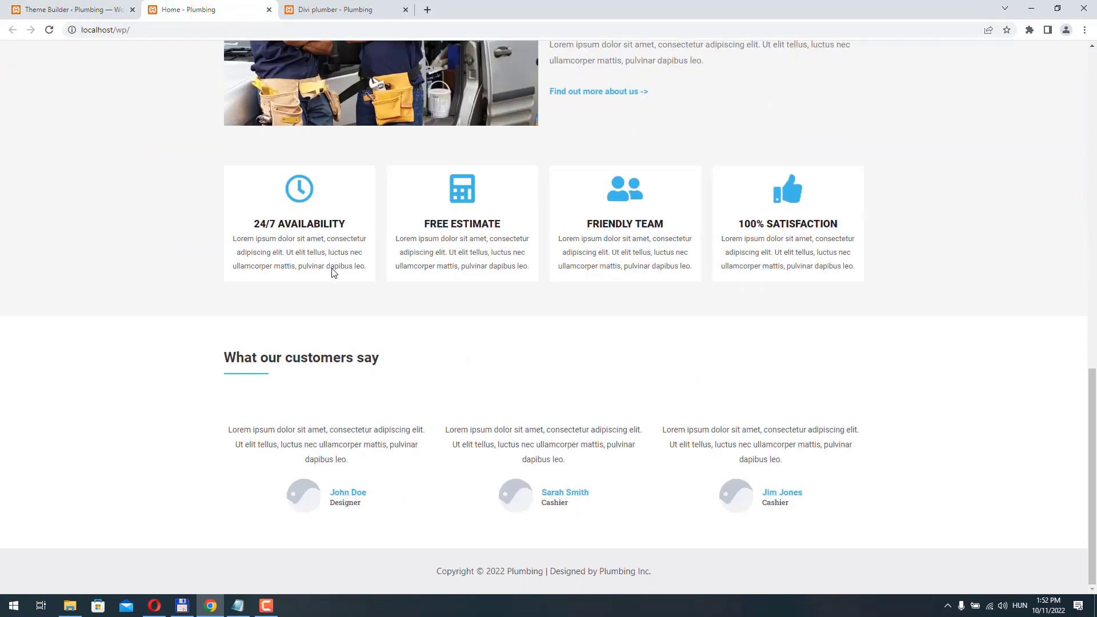
{"action": "left_click_drag", "start_coordinate": [473, 575], "coordinate": [649, 573]}
{"action": "right_click", "coordinate": [643, 574]}
{"action": "left_click", "coordinate": [680, 490]}
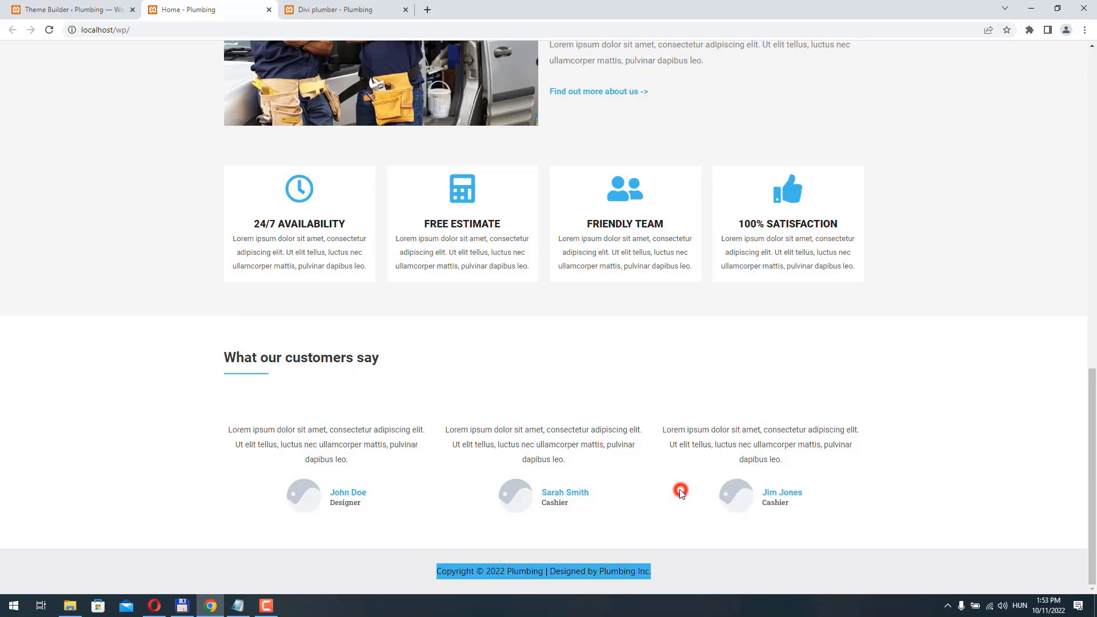
{"action": "scroll", "coordinate": [490, 461], "scroll_direction": "up", "scroll_amount": 15}
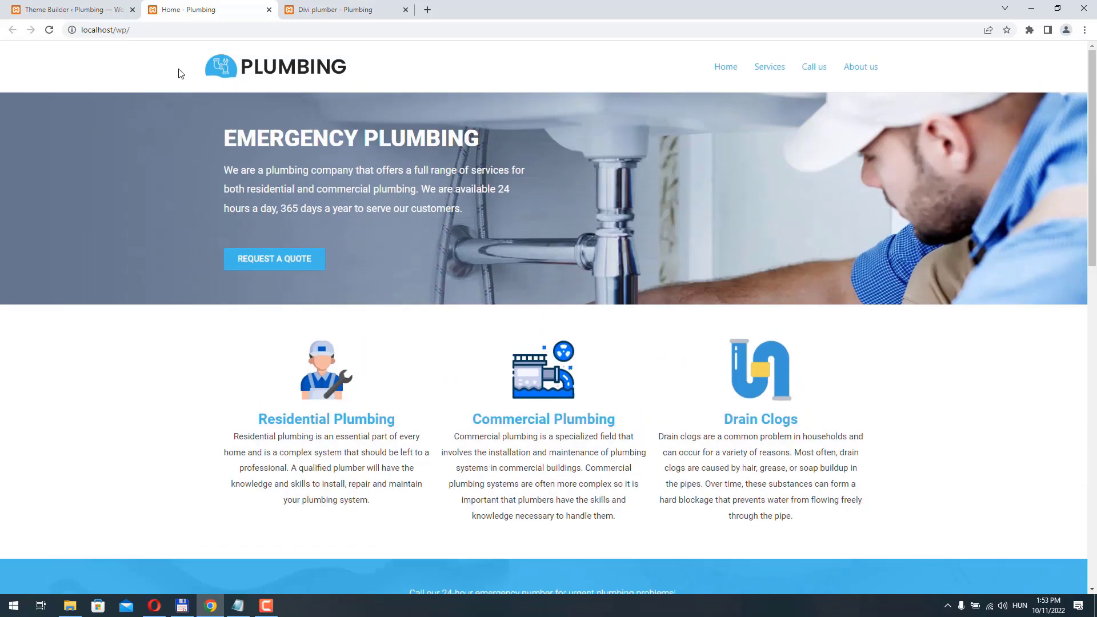
- Add a one-column row with a Text module containing the pasted 'Copyright © 2022 Plumbing | Designed by Plumbing Inc.' line
{"action": "left_click", "coordinate": [121, 8]}
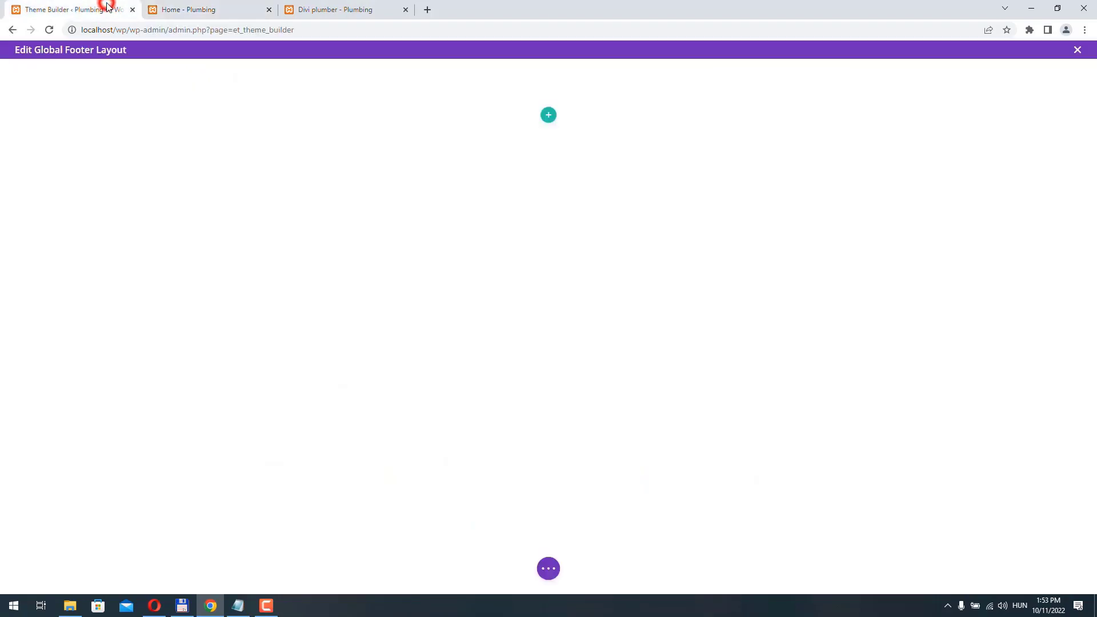
{"action": "left_click", "coordinate": [549, 114]}
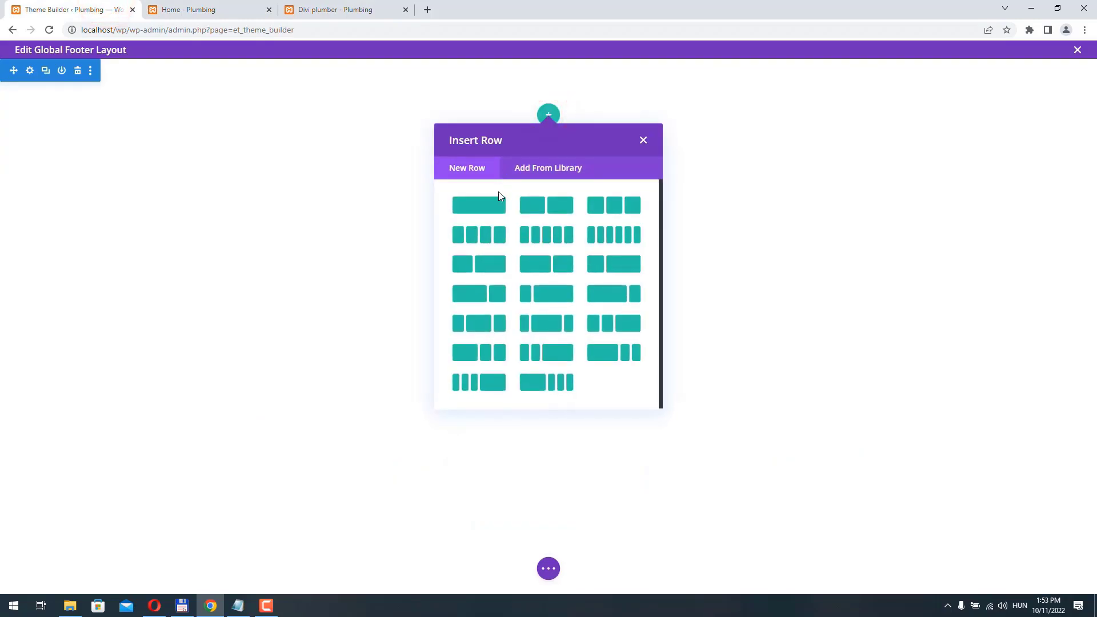
{"action": "left_click", "coordinate": [489, 207]}
{"action": "type", "text": "tex"}
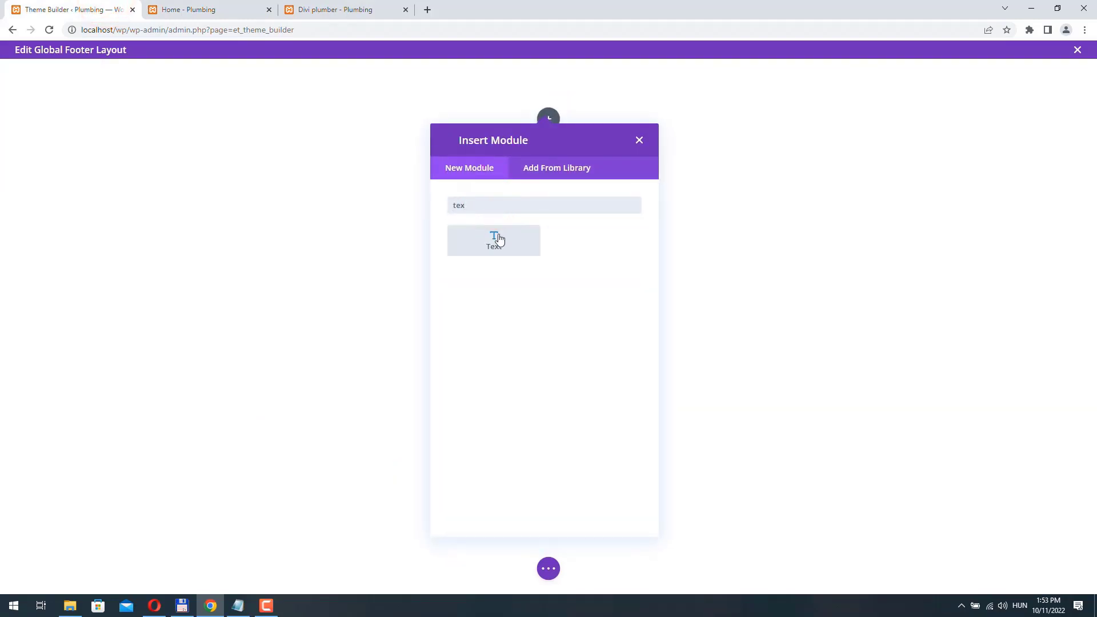
{"action": "left_click", "coordinate": [499, 240]}
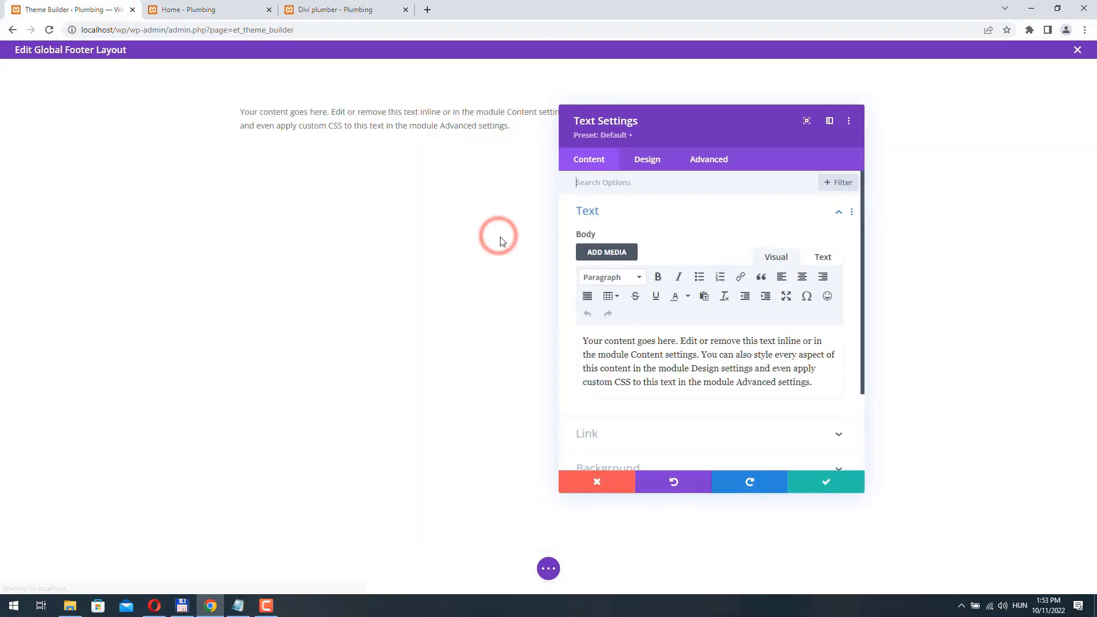
{"action": "triple_click", "coordinate": [817, 386]}
{"action": "key", "text": "ctrl+v"}
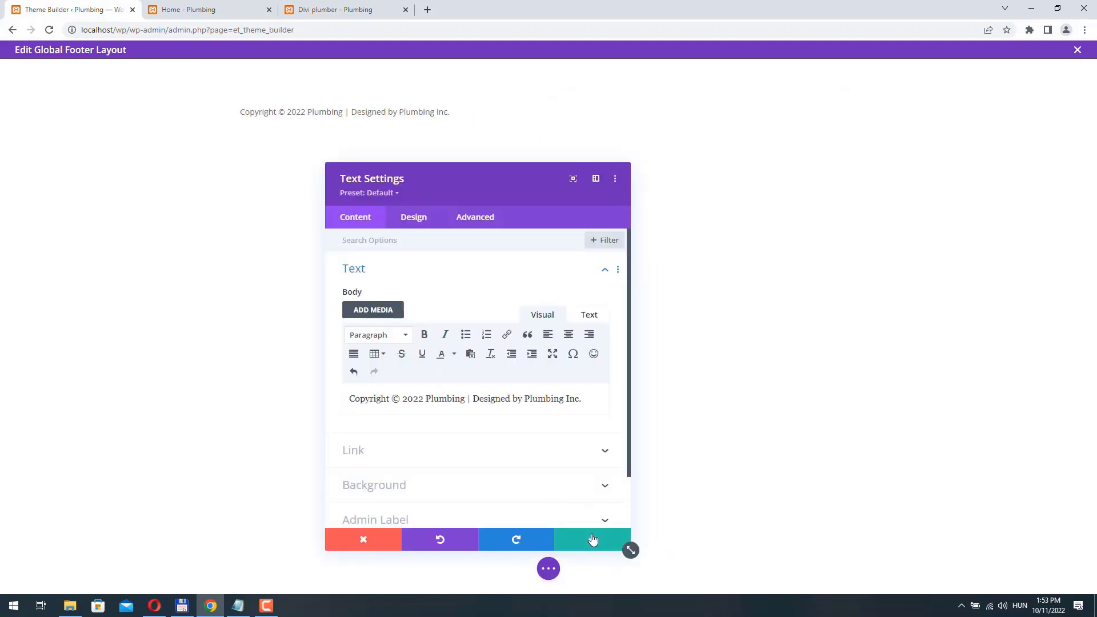
{"action": "left_click", "coordinate": [593, 540]}
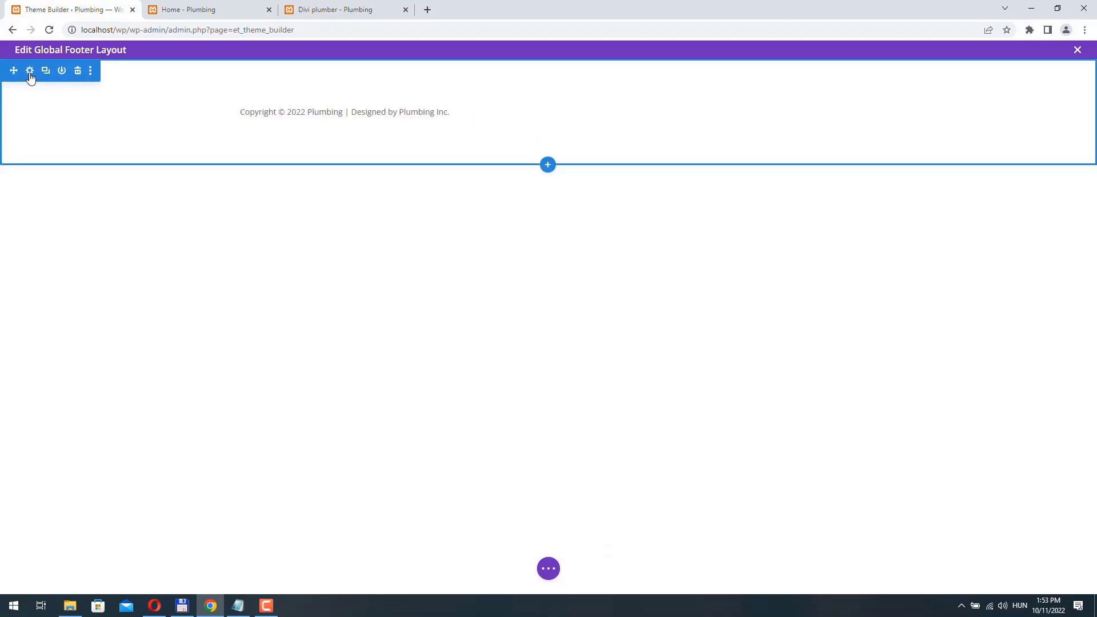
- Set the footer section background colour to dark grey and its linked top/bottom padding to 0
{"action": "left_click", "coordinate": [30, 71]}
{"action": "left_click", "coordinate": [444, 307]}
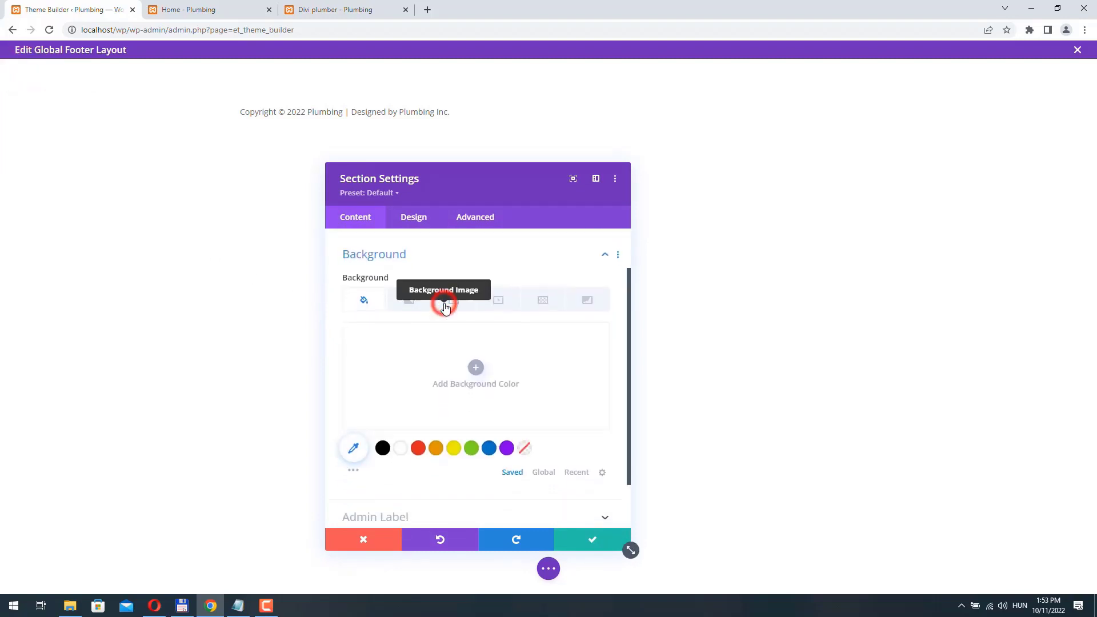
{"action": "left_click", "coordinate": [451, 380]}
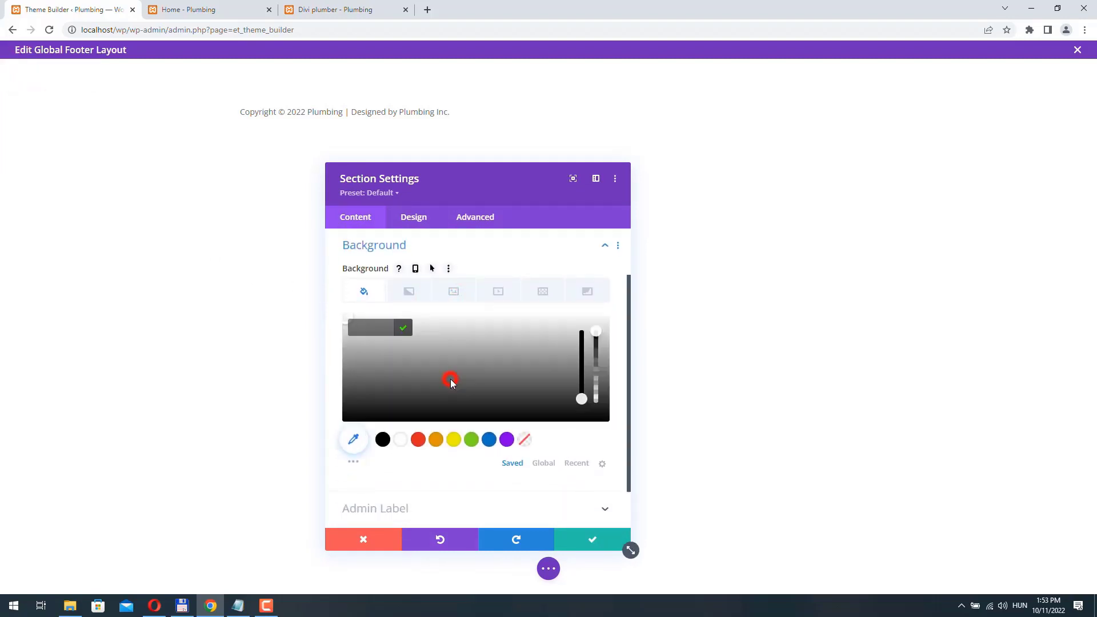
{"action": "left_click_drag", "start_coordinate": [437, 366], "coordinate": [387, 402]}
{"action": "left_click", "coordinate": [414, 217]}
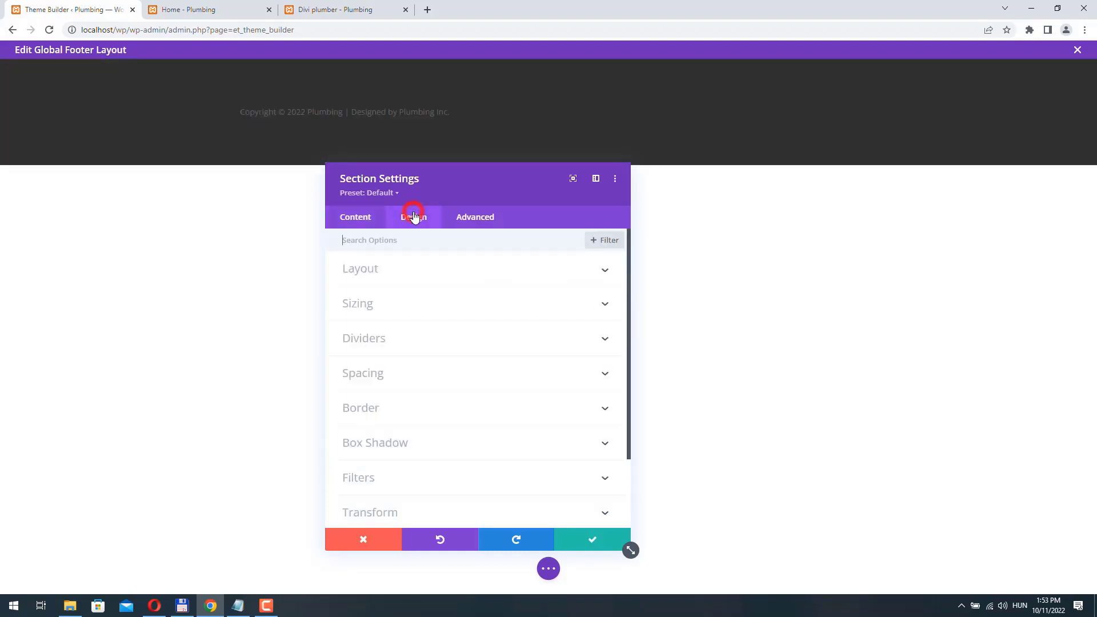
{"action": "left_click", "coordinate": [388, 376]}
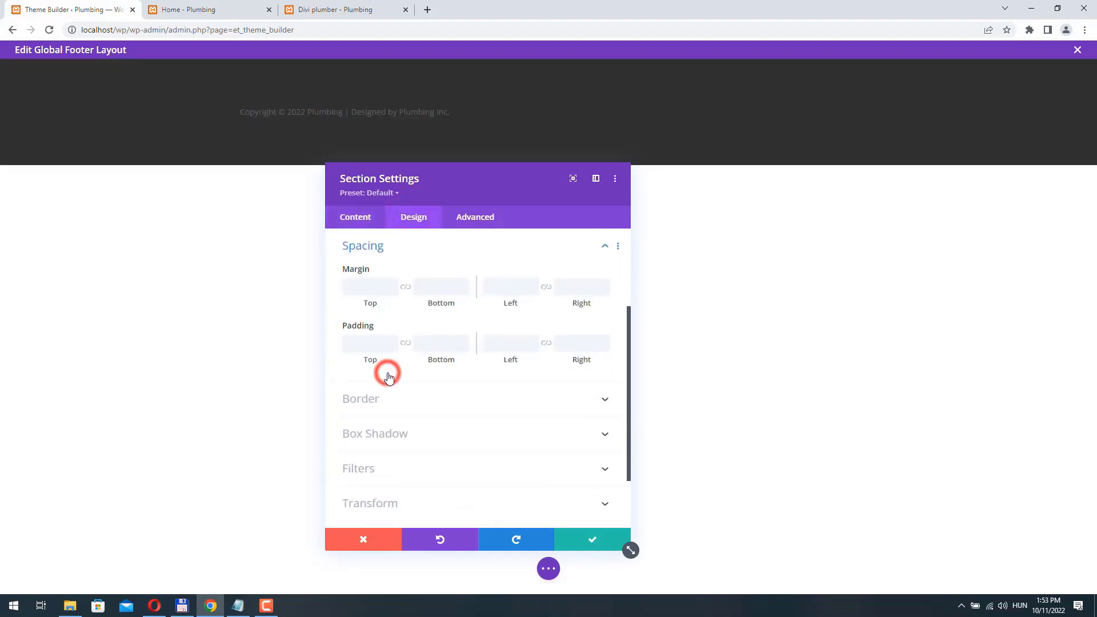
{"action": "left_click", "coordinate": [406, 344]}
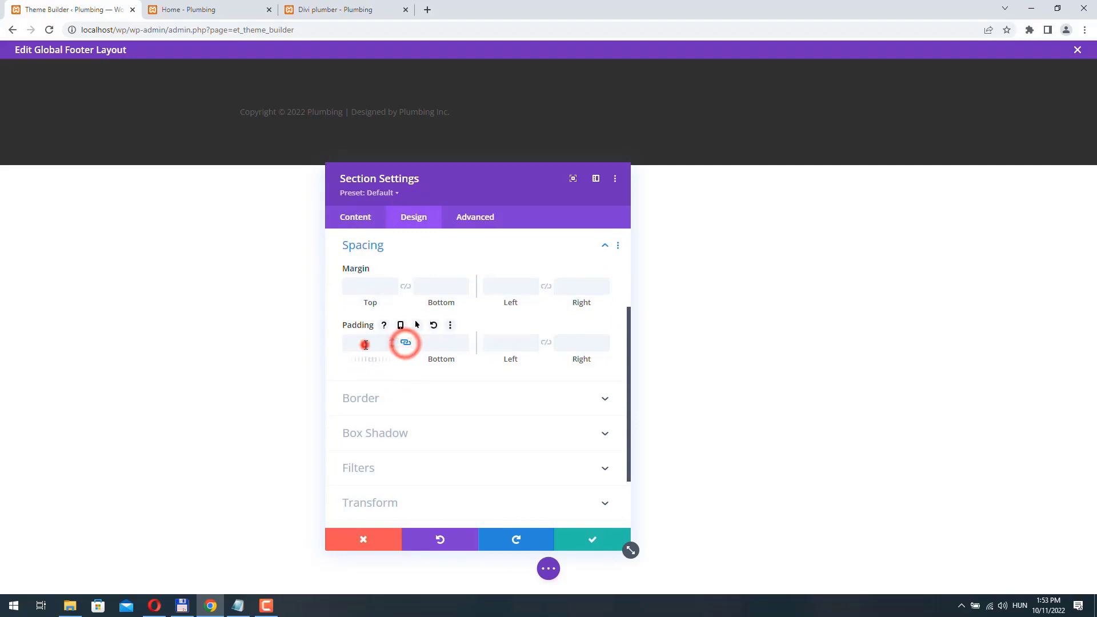
{"action": "left_click", "coordinate": [365, 342]}
{"action": "type", "text": "0"}
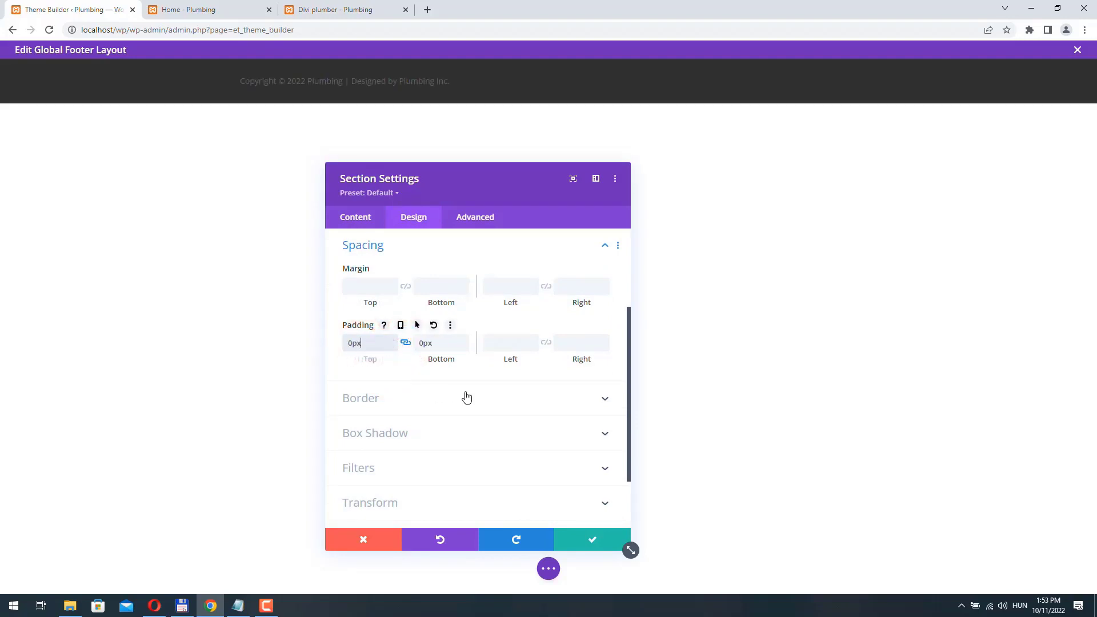
{"action": "left_click", "coordinate": [604, 542]}
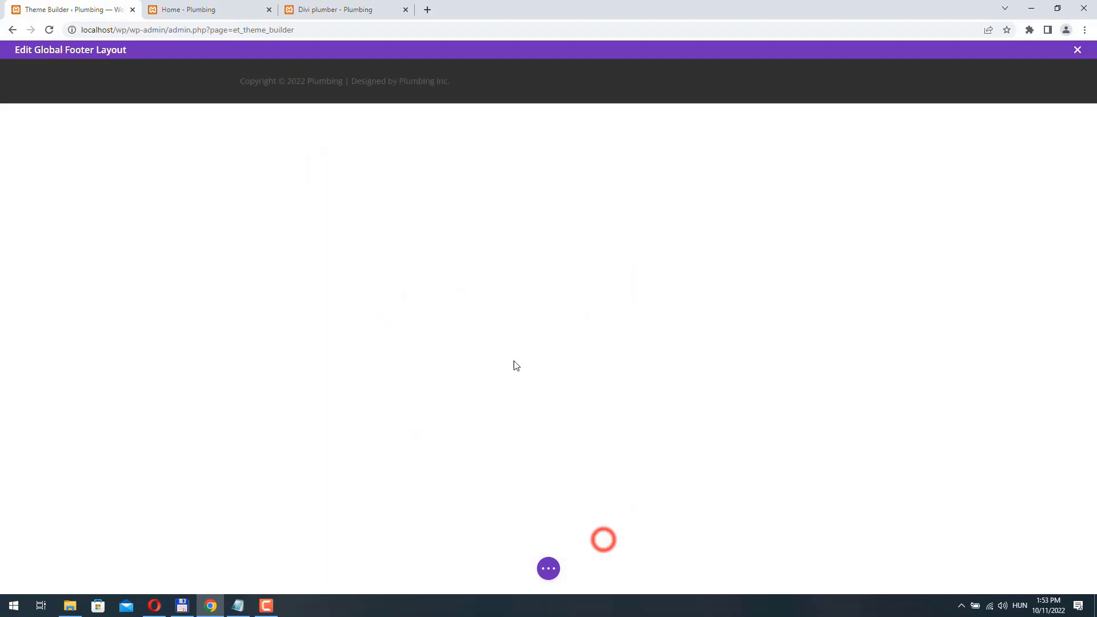
- Centre-align the copyright Text module and colour its text light grey #cecece
{"action": "left_click", "coordinate": [527, 81]}
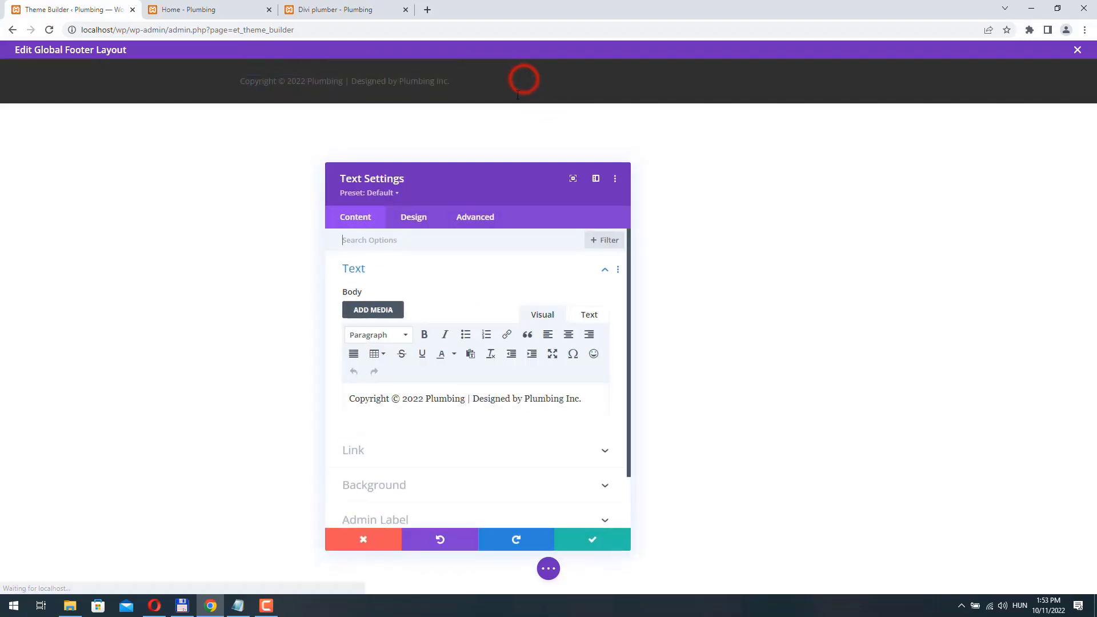
{"action": "left_click", "coordinate": [411, 219]}
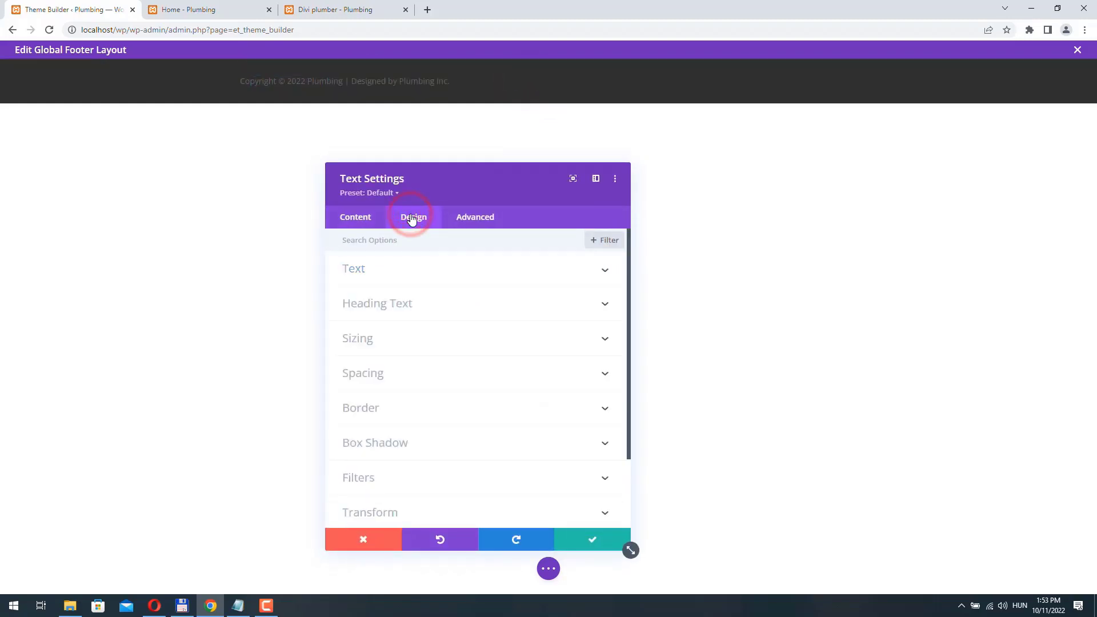
{"action": "left_click", "coordinate": [404, 271]}
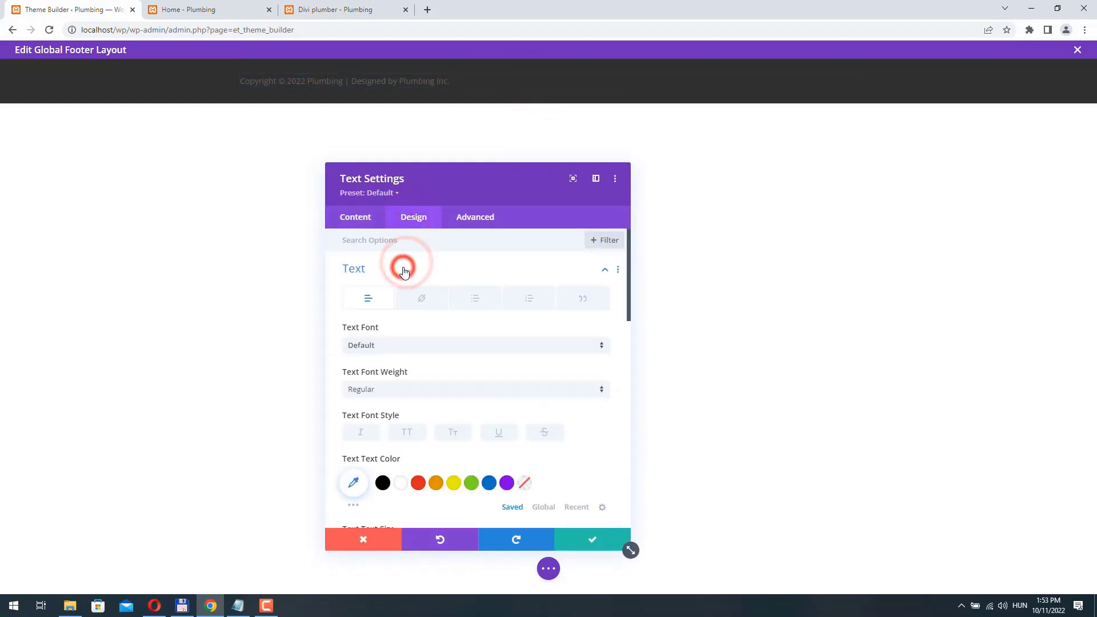
{"action": "scroll", "coordinate": [483, 371], "scroll_direction": "down", "scroll_amount": 3}
{"action": "scroll", "coordinate": [483, 371], "scroll_direction": "down", "scroll_amount": 5}
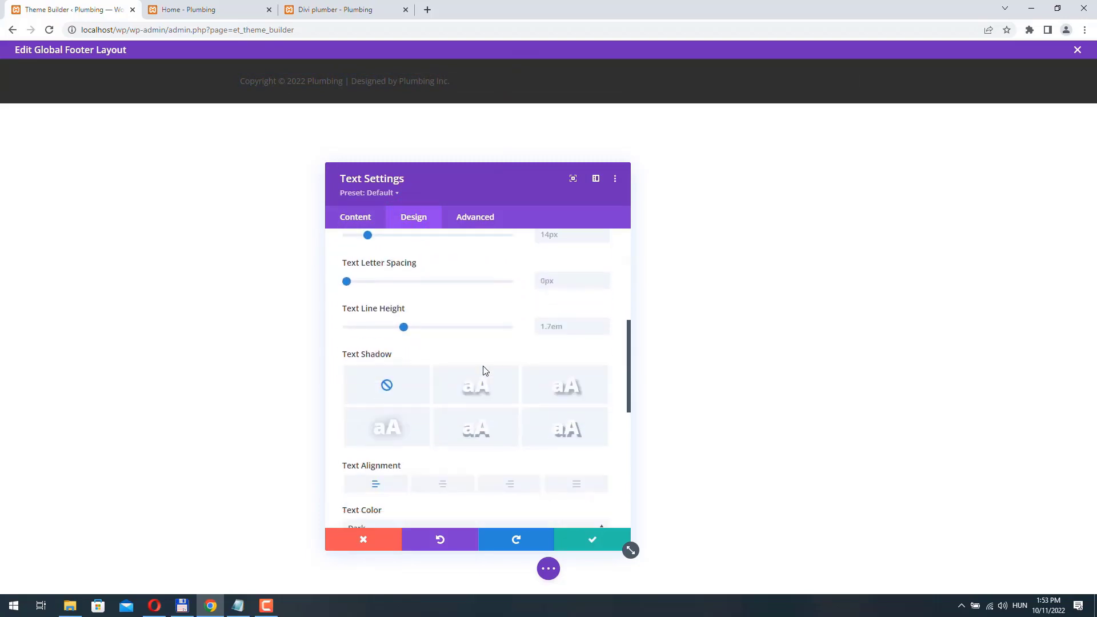
{"action": "left_click", "coordinate": [445, 340]}
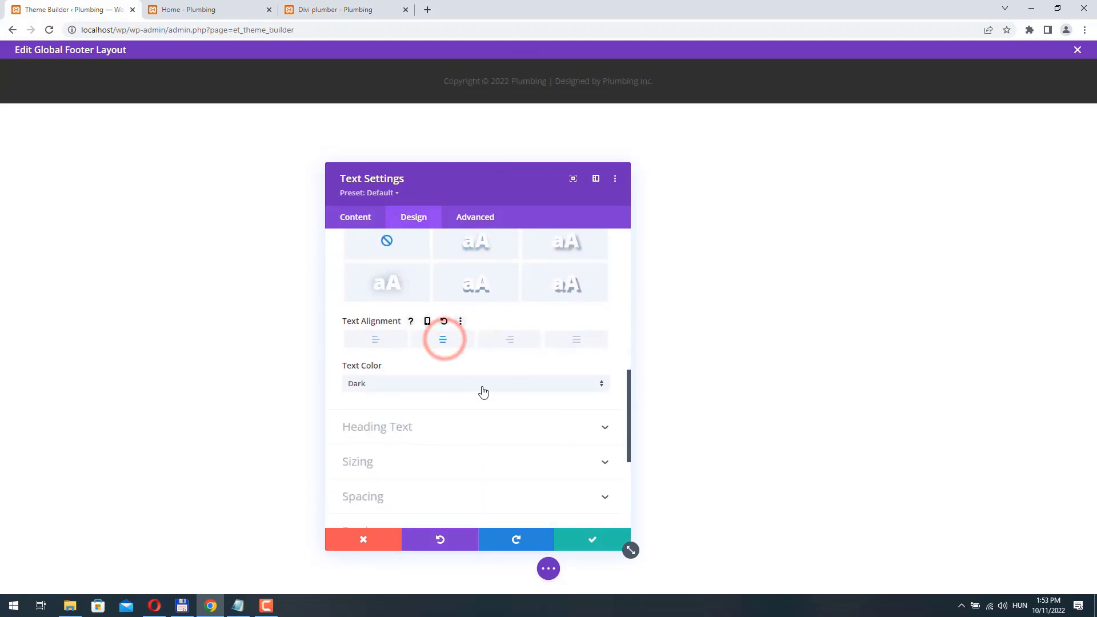
{"action": "scroll", "coordinate": [483, 393], "scroll_direction": "up", "scroll_amount": 5}
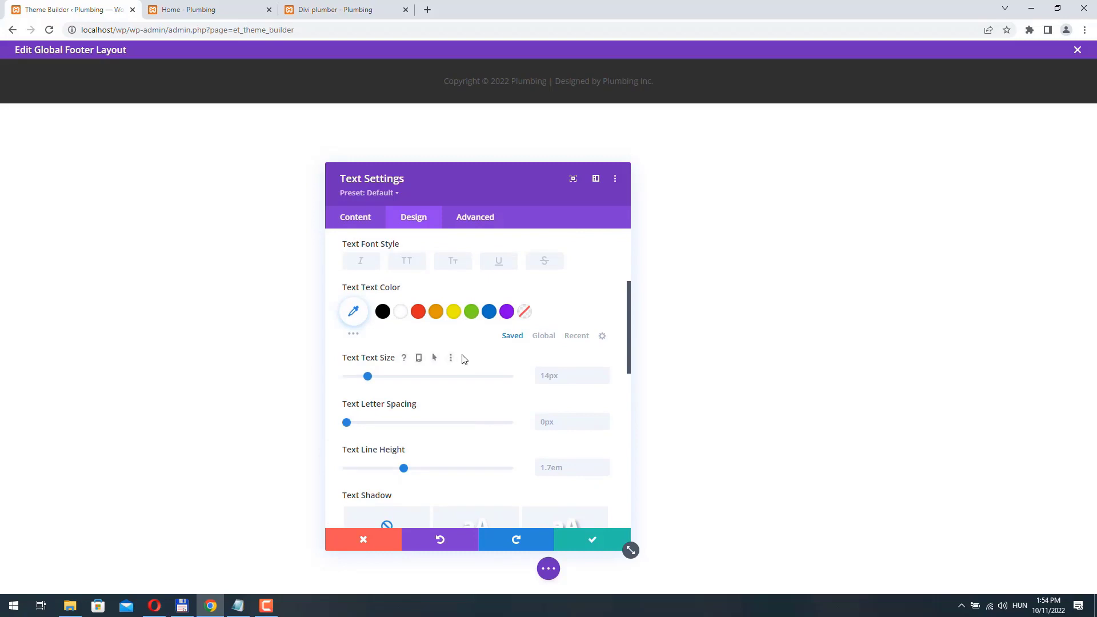
{"action": "scroll", "coordinate": [464, 359], "scroll_direction": "up", "scroll_amount": 2}
{"action": "left_click", "coordinate": [355, 424]}
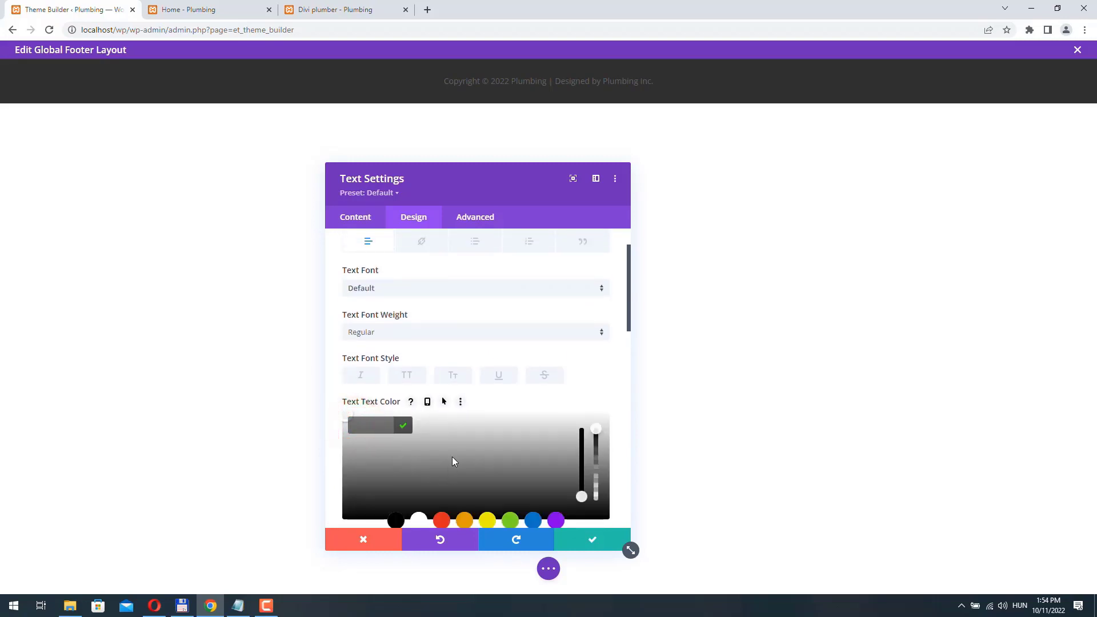
{"action": "left_click", "coordinate": [451, 432]}
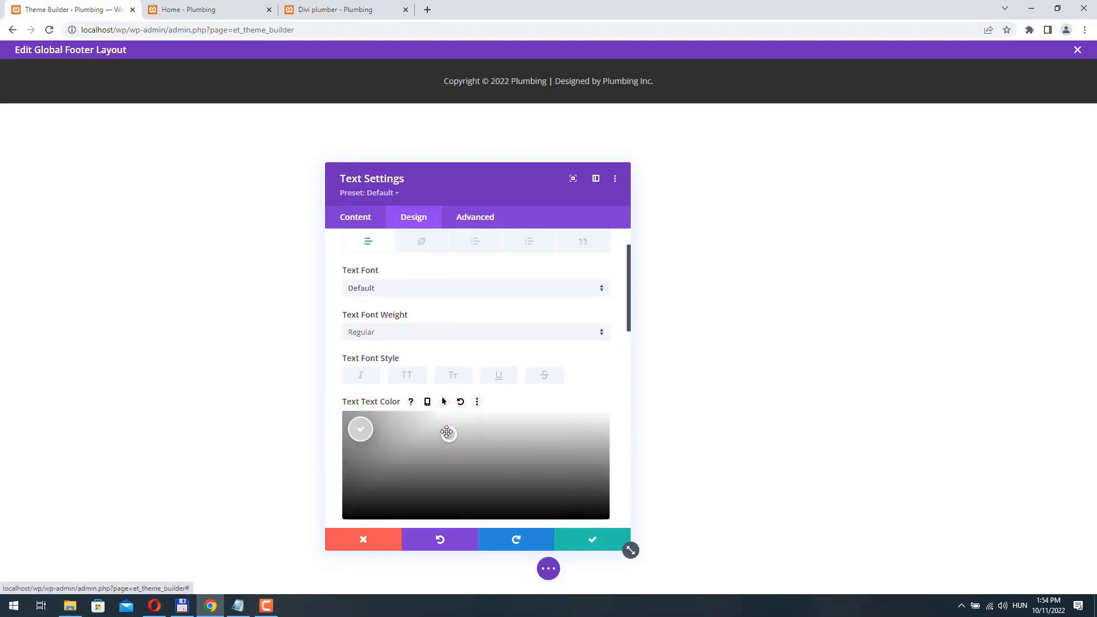
{"action": "left_click", "coordinate": [592, 541]}
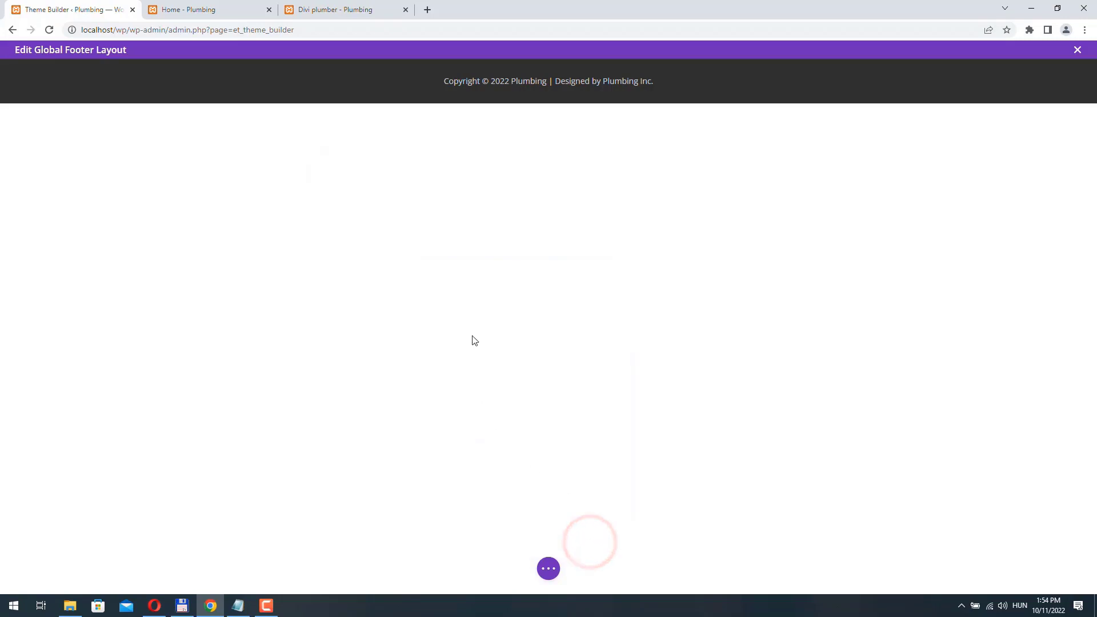
- Give the footer row linked top and bottom padding of 13px
{"action": "left_click", "coordinate": [360, 72]}
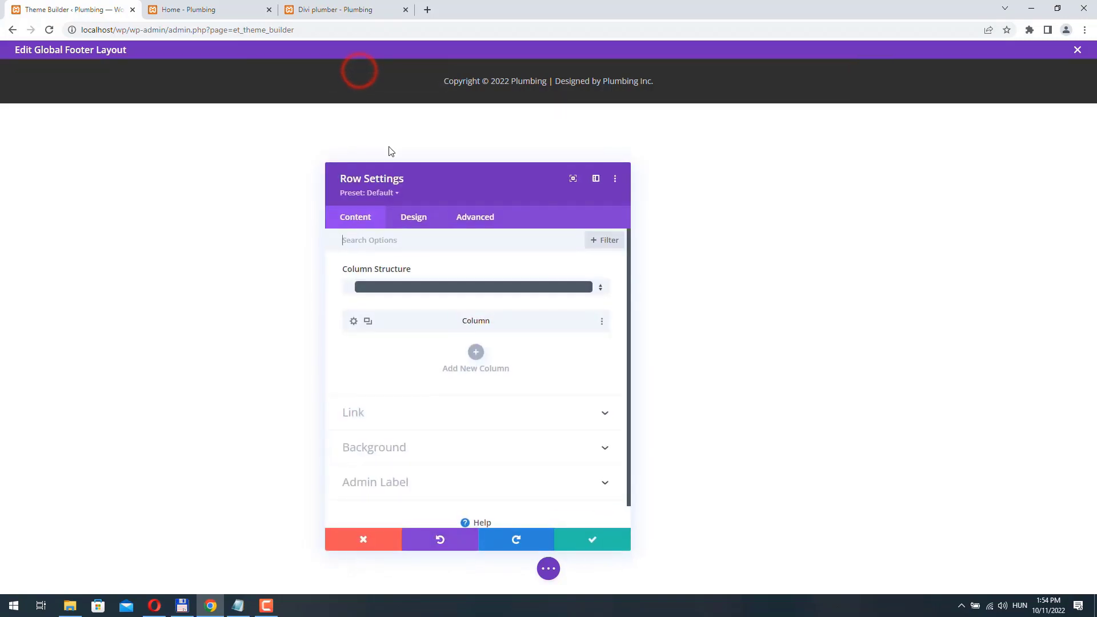
{"action": "left_click", "coordinate": [429, 221]}
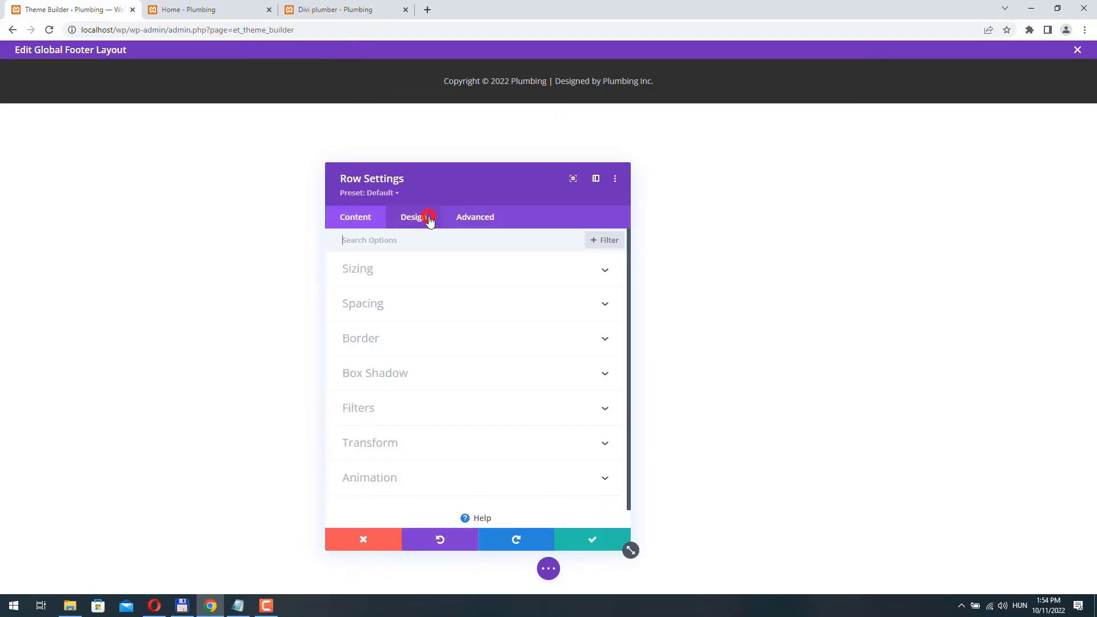
{"action": "left_click", "coordinate": [393, 313]}
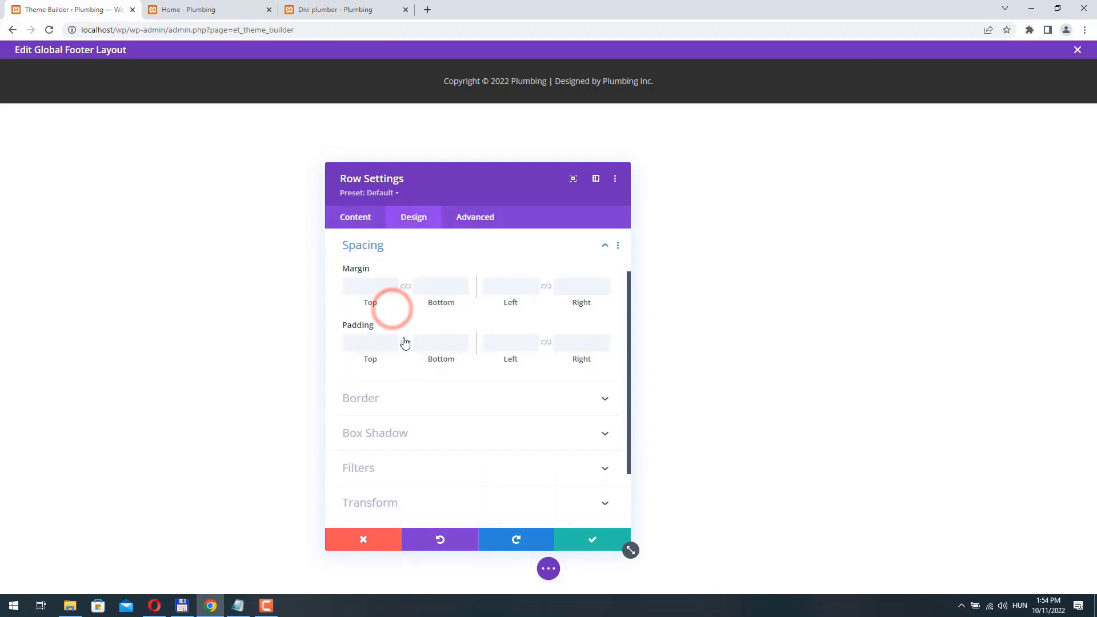
{"action": "left_click", "coordinate": [406, 342]}
{"action": "left_click", "coordinate": [362, 343]}
{"action": "type", "text": "13px"}
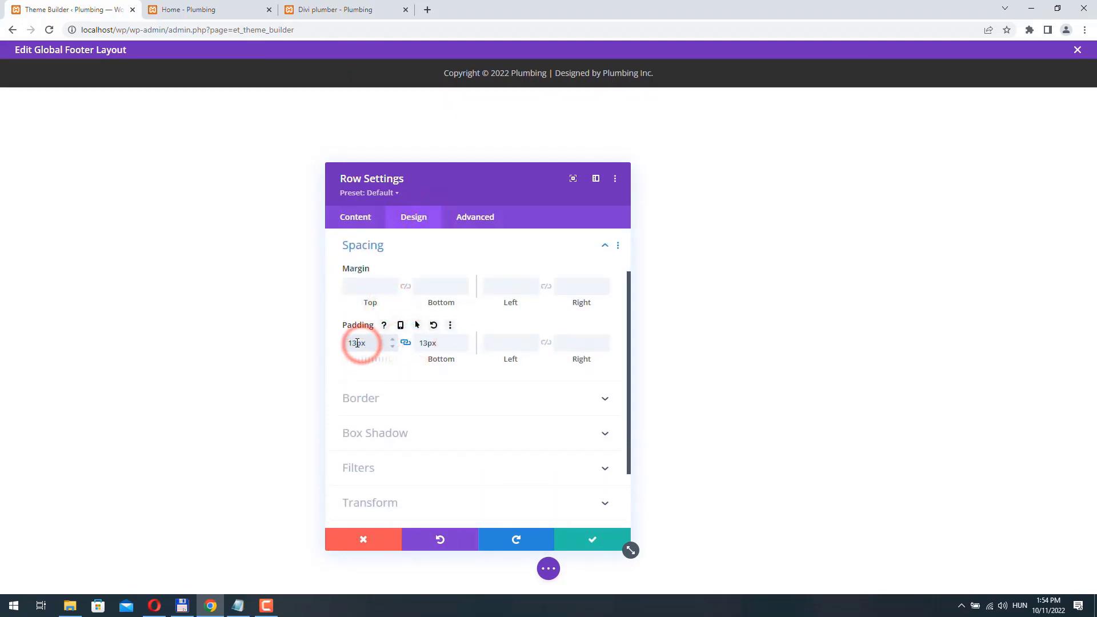
{"action": "left_click", "coordinate": [595, 542]}
- Reduce the copyright text size to 12px and save the Text module
{"action": "left_click", "coordinate": [529, 71]}
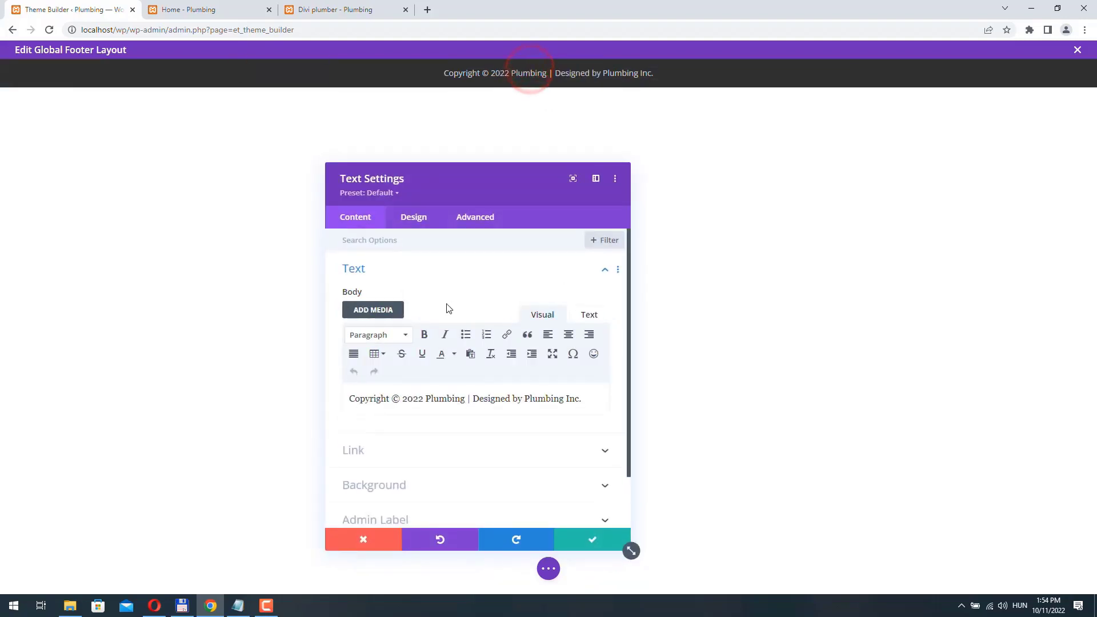
{"action": "left_click", "coordinate": [412, 220]}
{"action": "left_click", "coordinate": [397, 265]}
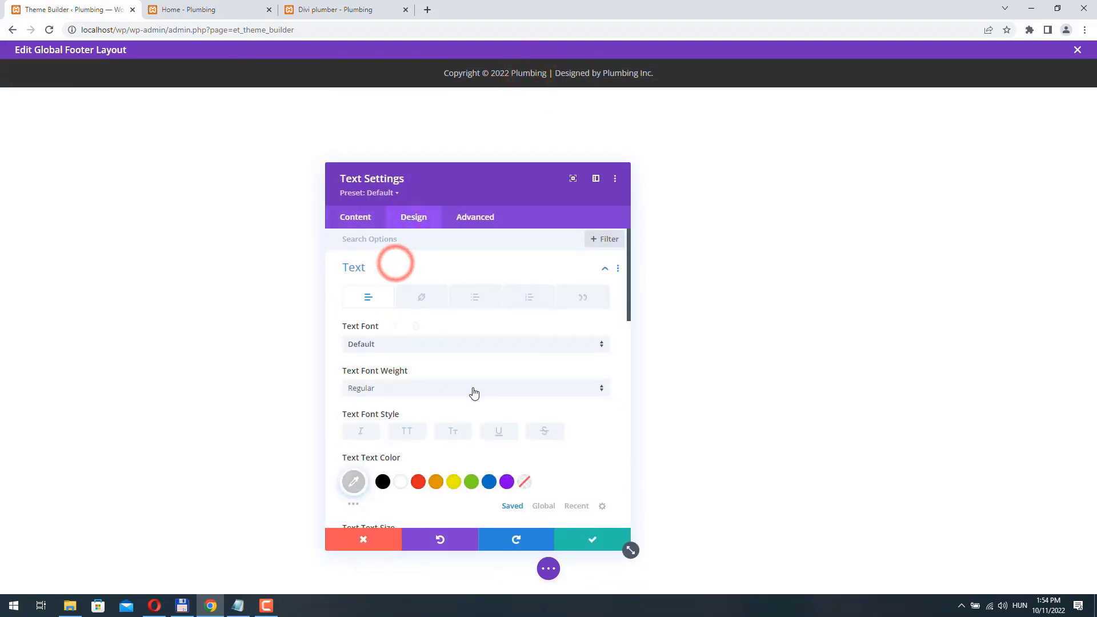
{"action": "scroll", "coordinate": [469, 383], "scroll_direction": "down", "scroll_amount": 4}
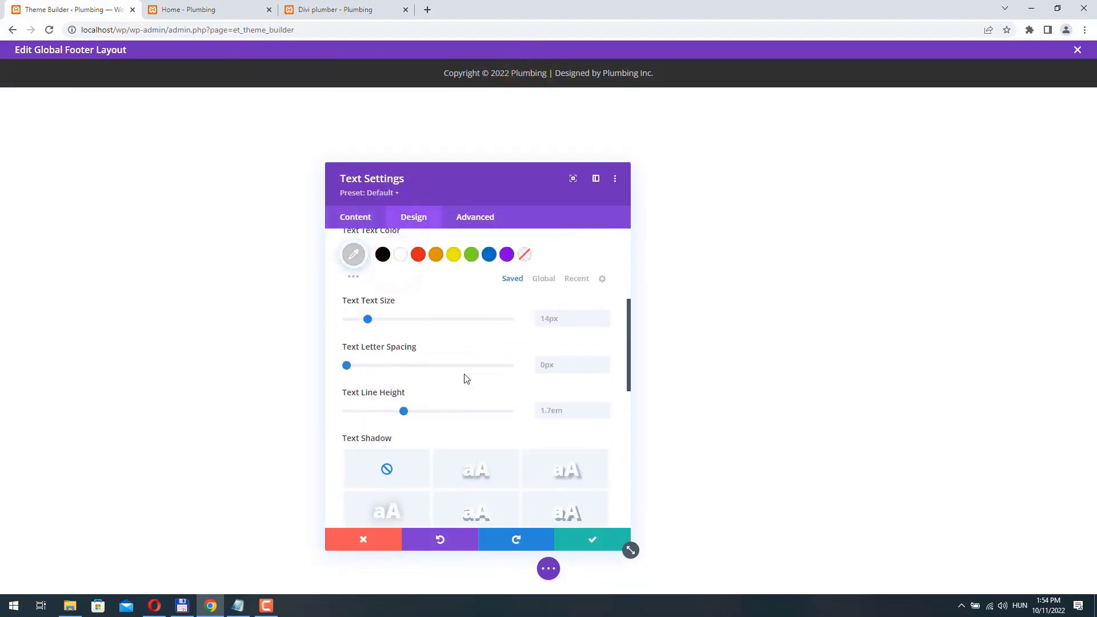
{"action": "left_click", "coordinate": [606, 323]}
{"action": "left_click", "coordinate": [606, 323]}
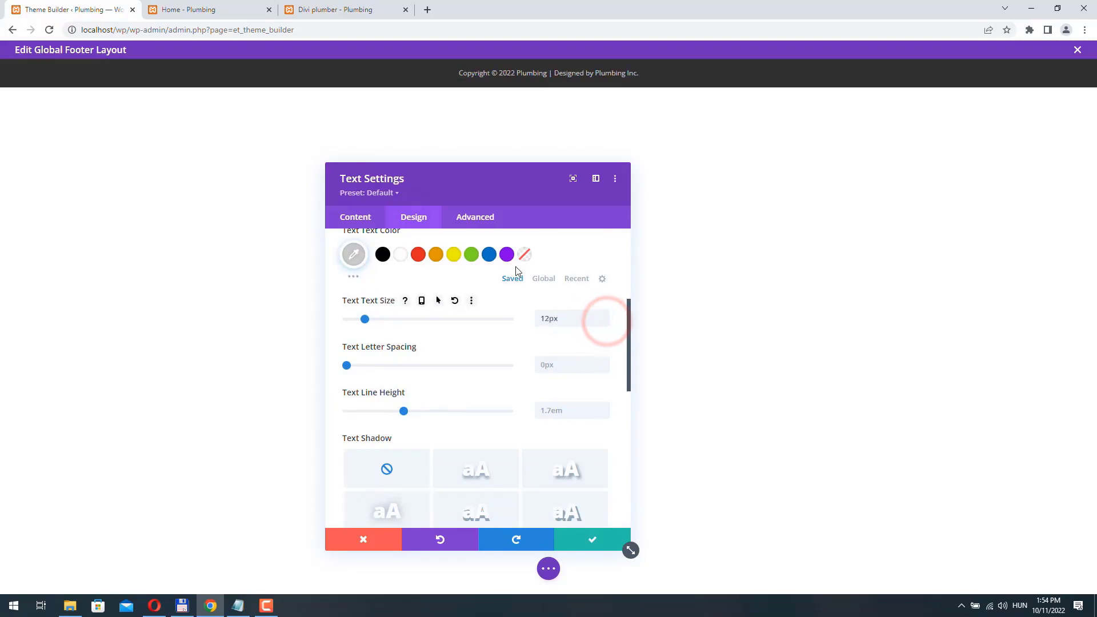
{"action": "left_click", "coordinate": [603, 546]}
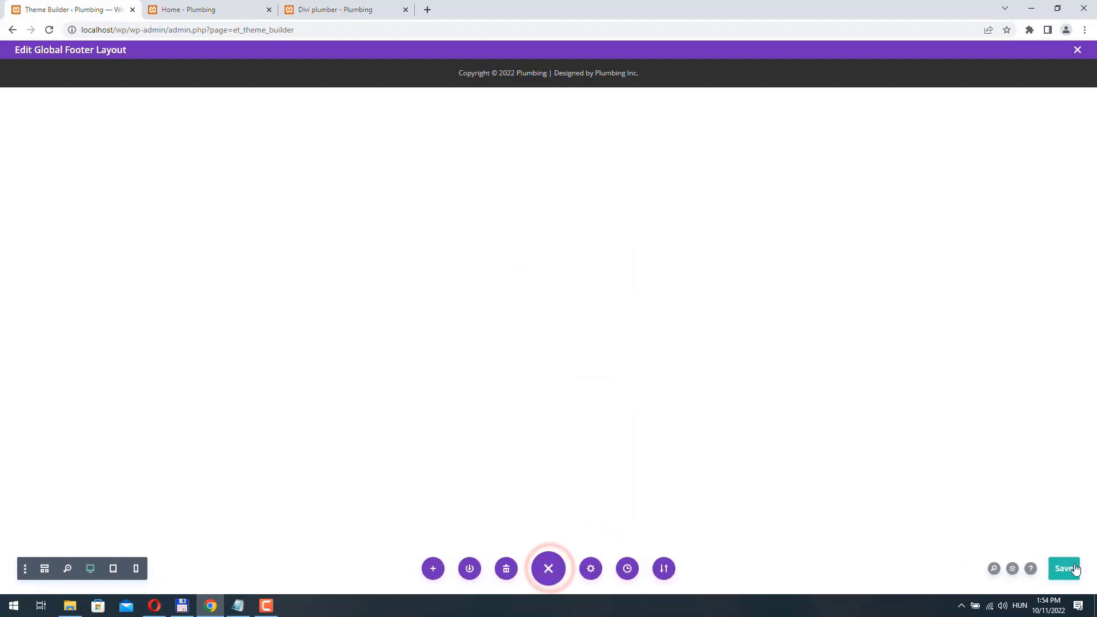
- Save the global footer and Theme Builder changes, then reload the Divi plumber page to see the footer
{"action": "left_click", "coordinate": [1063, 569]}
{"action": "left_click", "coordinate": [1078, 52]}
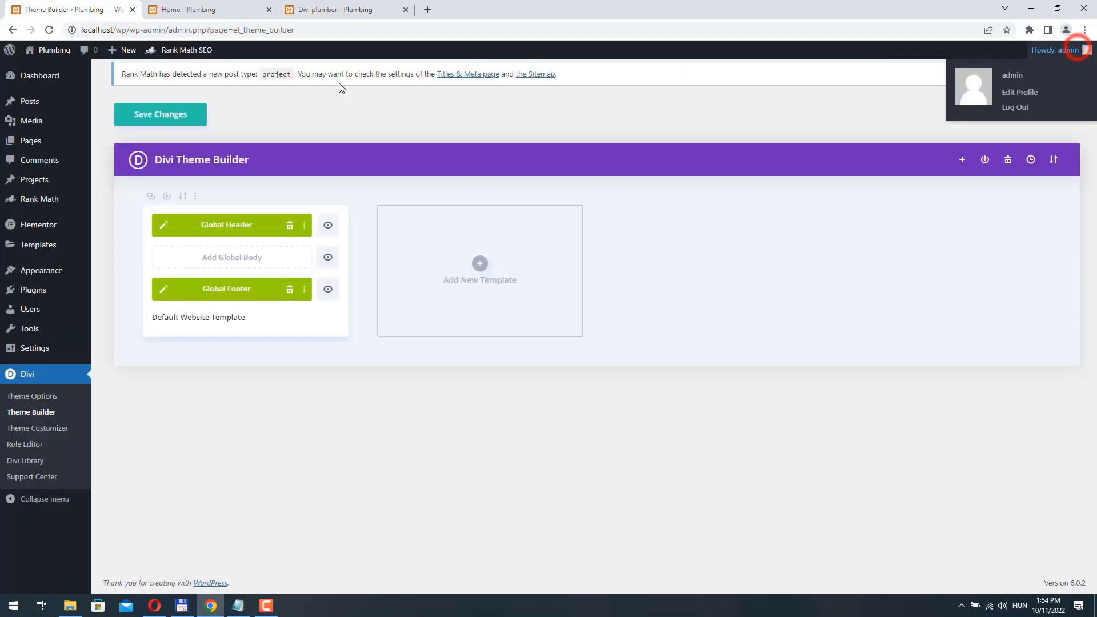
{"action": "left_click", "coordinate": [148, 119]}
{"action": "left_click", "coordinate": [342, 10]}
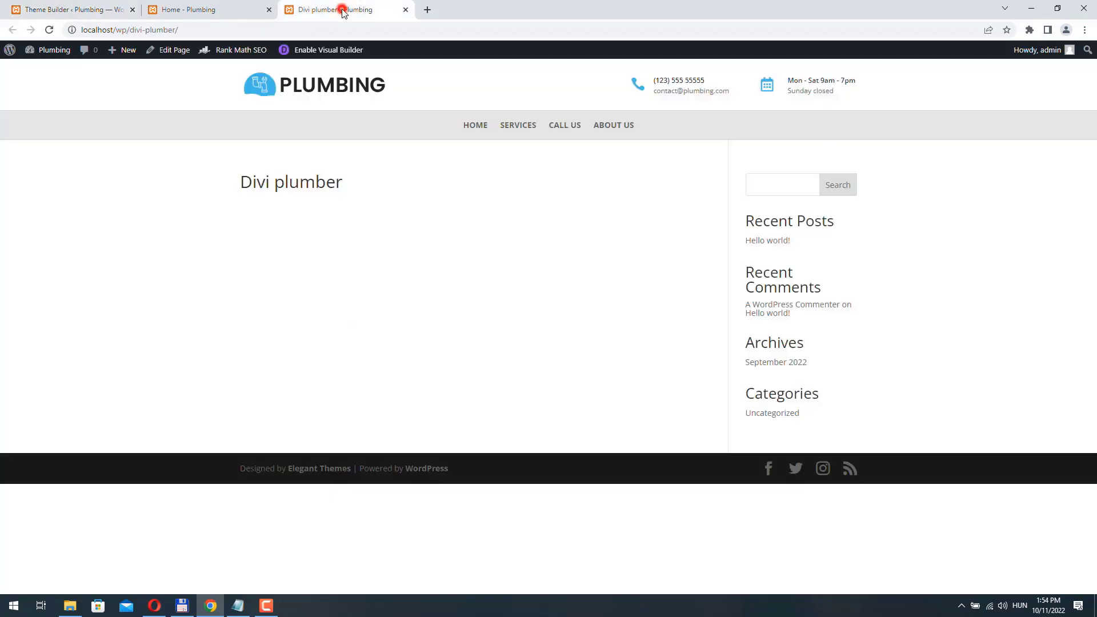
{"action": "left_click", "coordinate": [50, 30]}
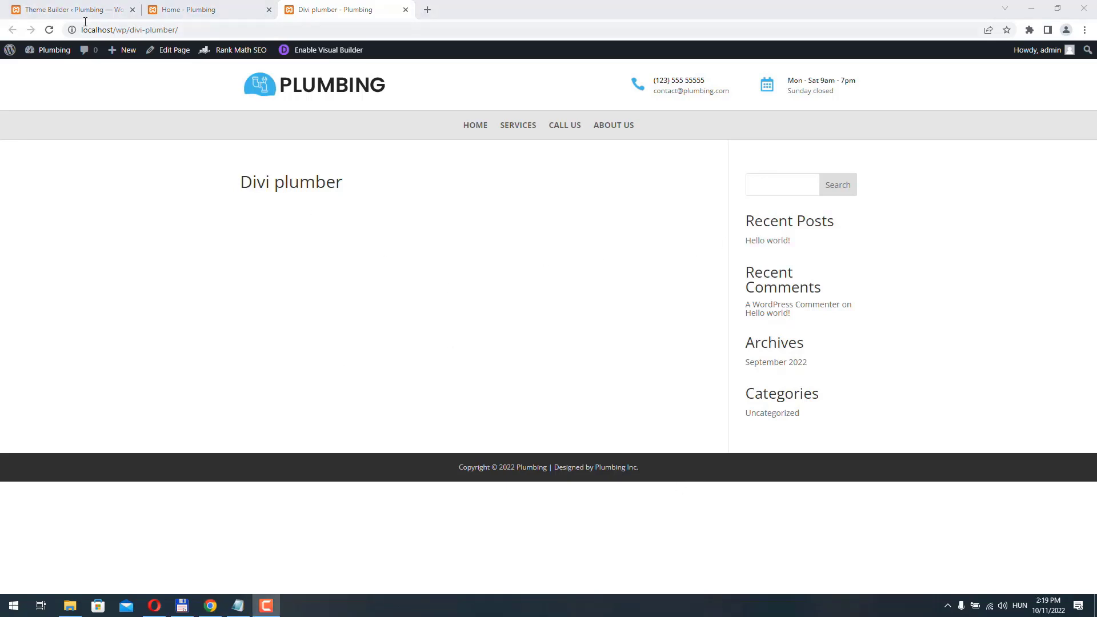
- Go to the WordPress Dashboard and back to the Divi plumber page
{"action": "left_click", "coordinate": [74, 8]}
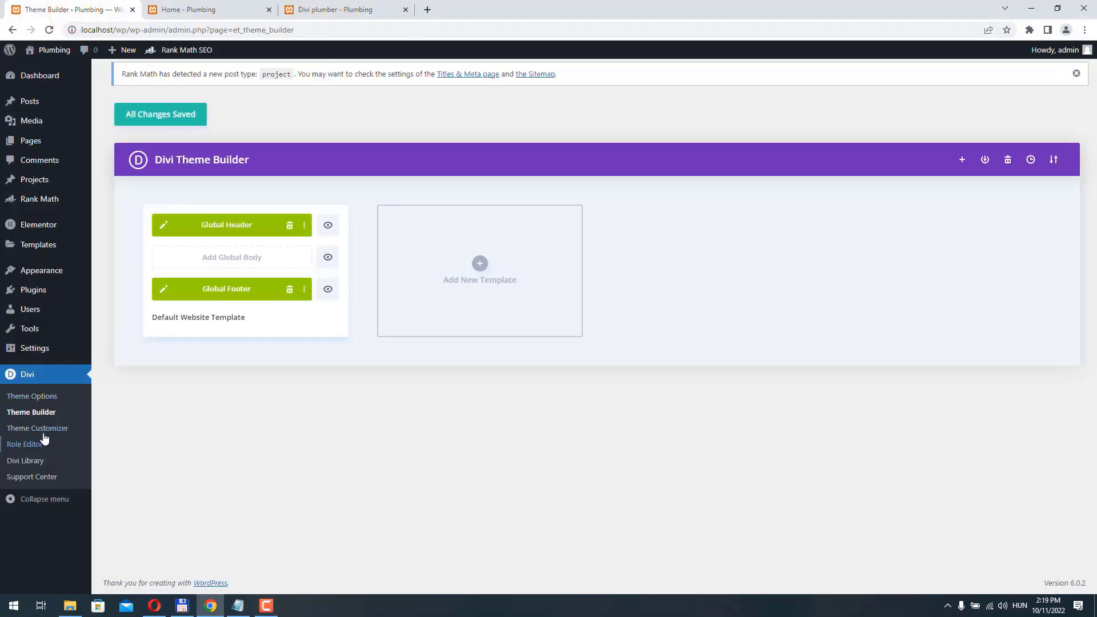
{"action": "left_click", "coordinate": [33, 76]}
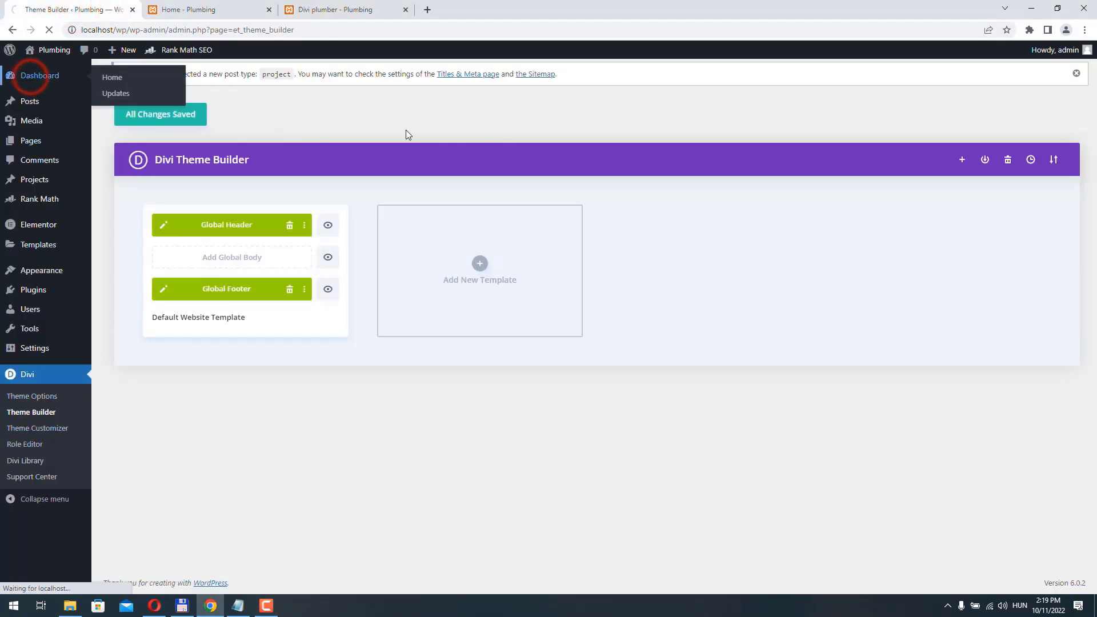
{"action": "left_click", "coordinate": [334, 11]}
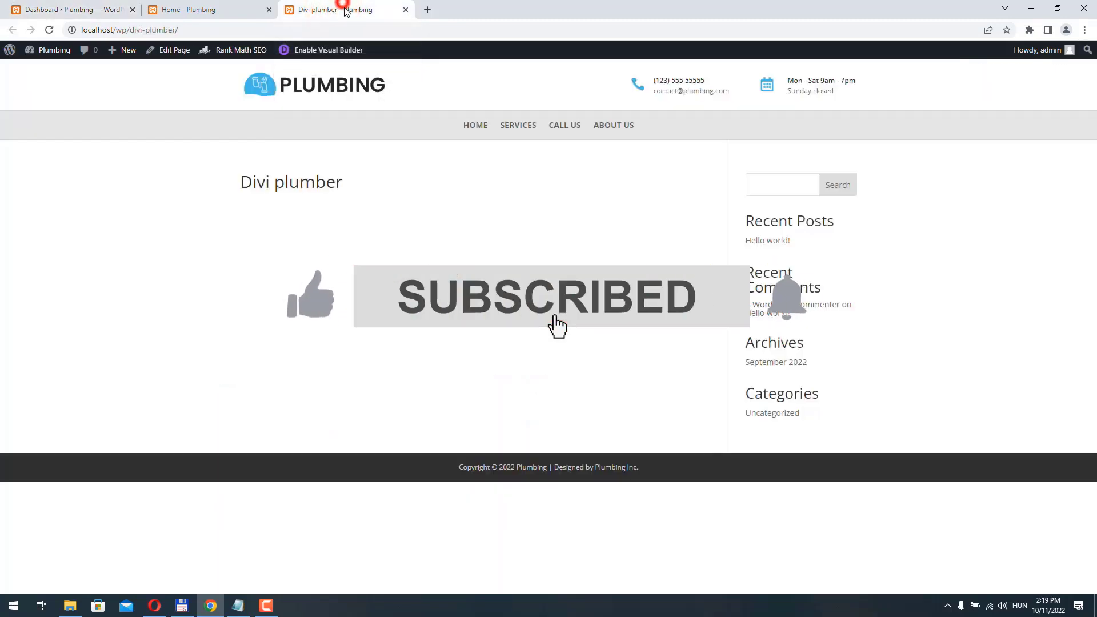
- Enable the Visual Builder on the Divi plumber page and build from scratch with a two-column row
{"action": "left_click", "coordinate": [320, 51]}
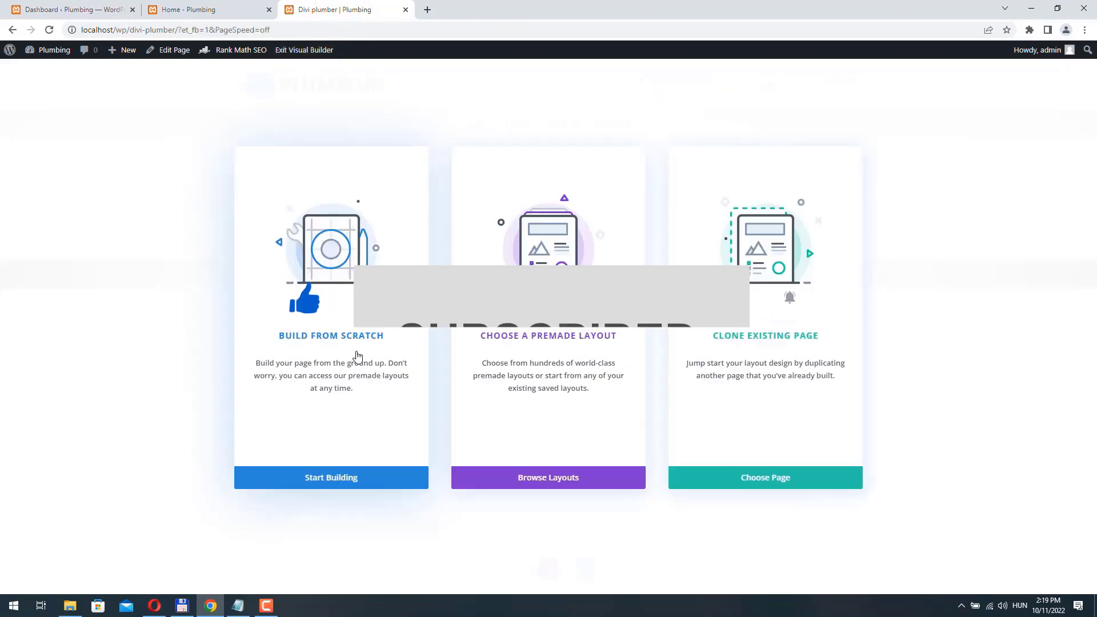
{"action": "left_click", "coordinate": [330, 478]}
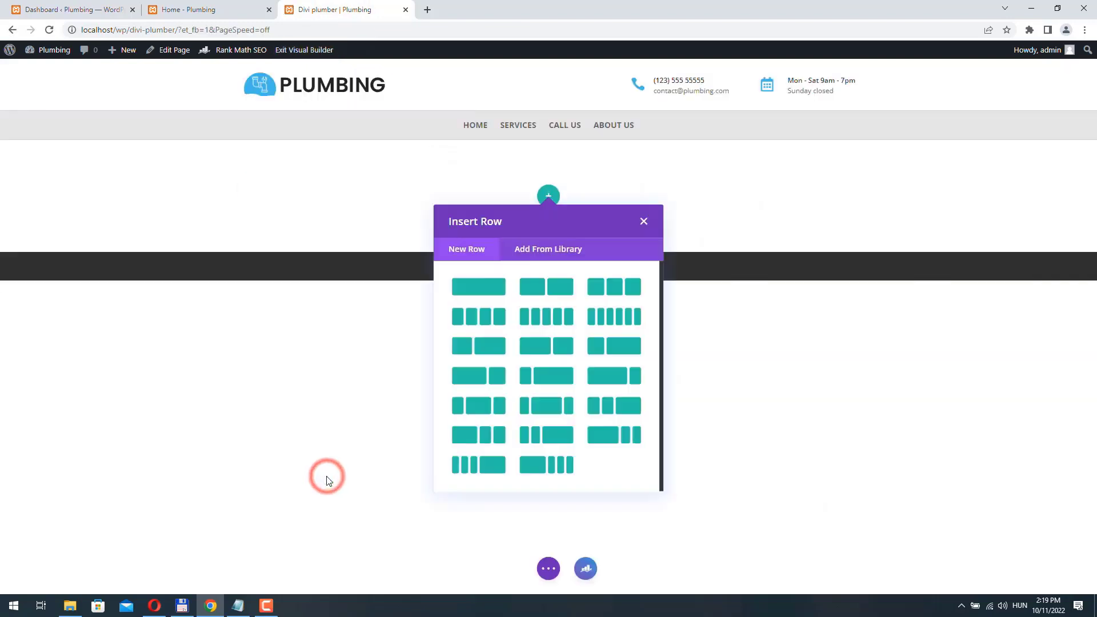
{"action": "left_click", "coordinate": [553, 290]}
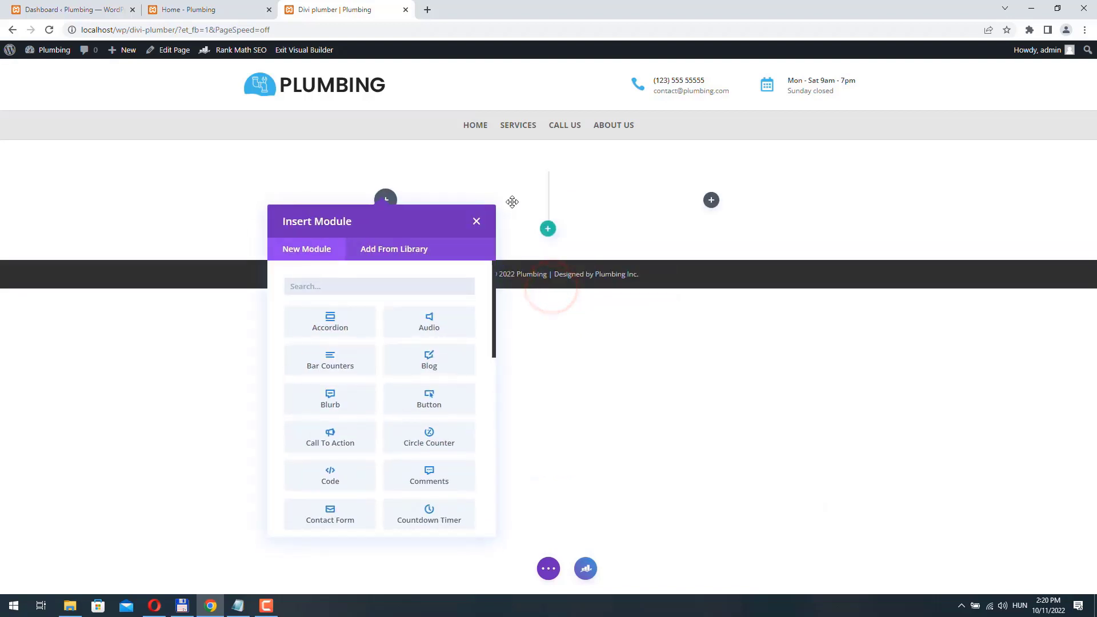
{"action": "left_click", "coordinate": [476, 223]}
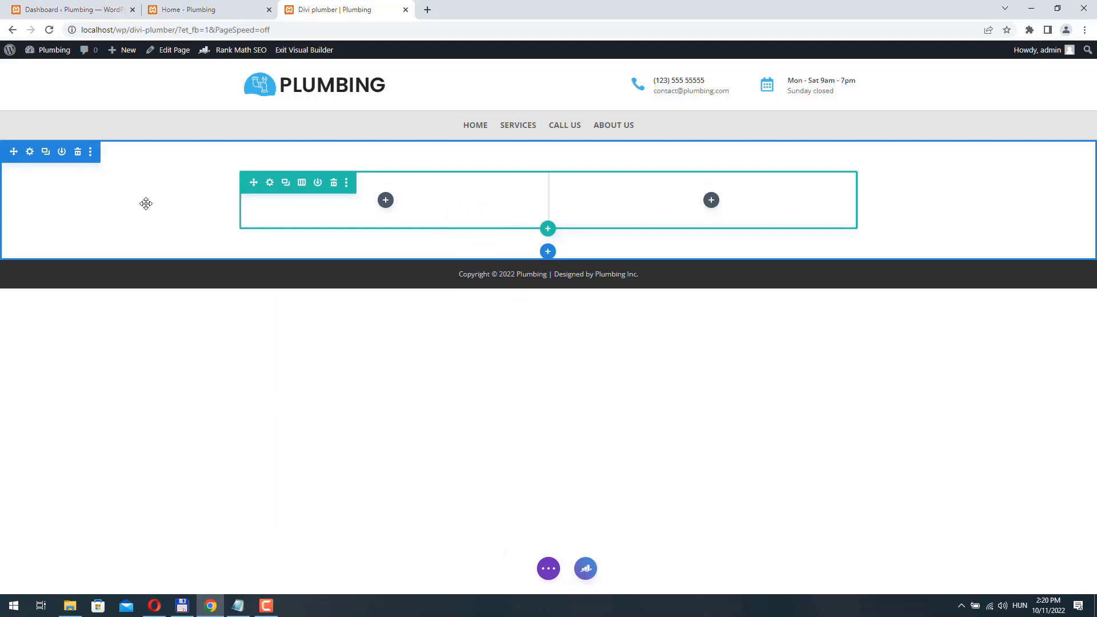
- Set the plumbing photo from the media library as the section's background image
{"action": "left_click", "coordinate": [30, 153]}
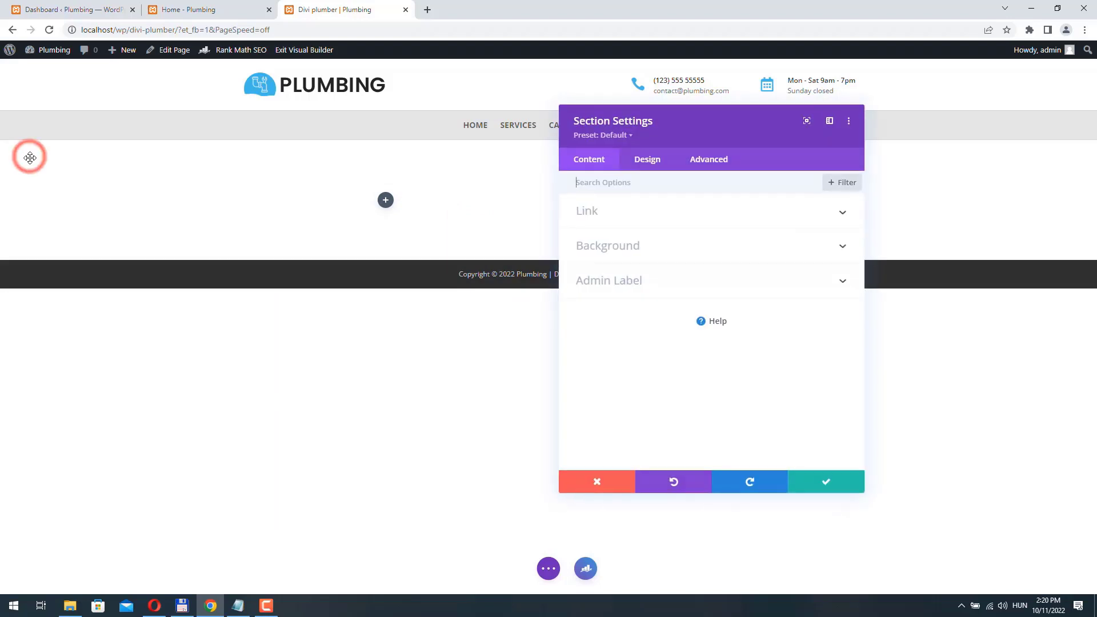
{"action": "left_click", "coordinate": [677, 246]}
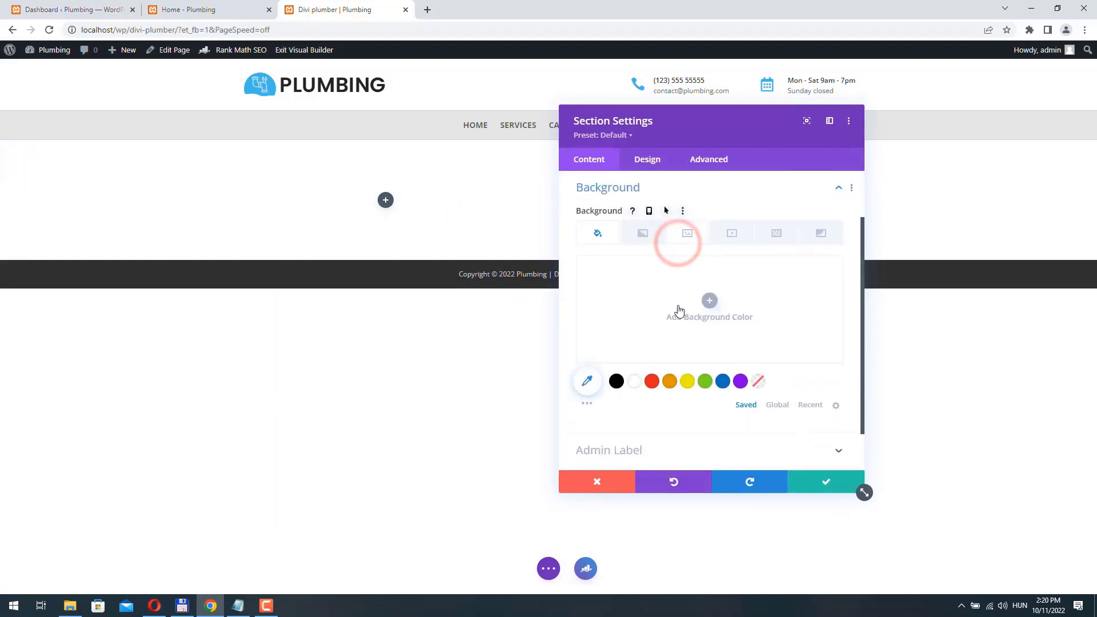
{"action": "left_click", "coordinate": [688, 232]}
{"action": "left_click", "coordinate": [710, 301]}
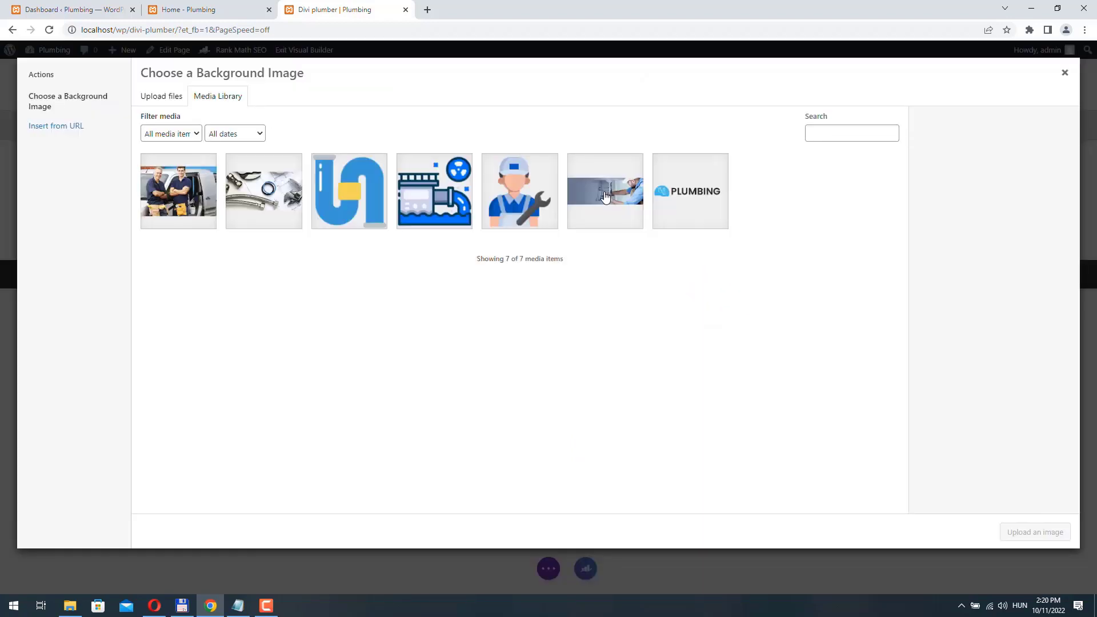
{"action": "left_click", "coordinate": [605, 197]}
{"action": "left_click", "coordinate": [1035, 532]}
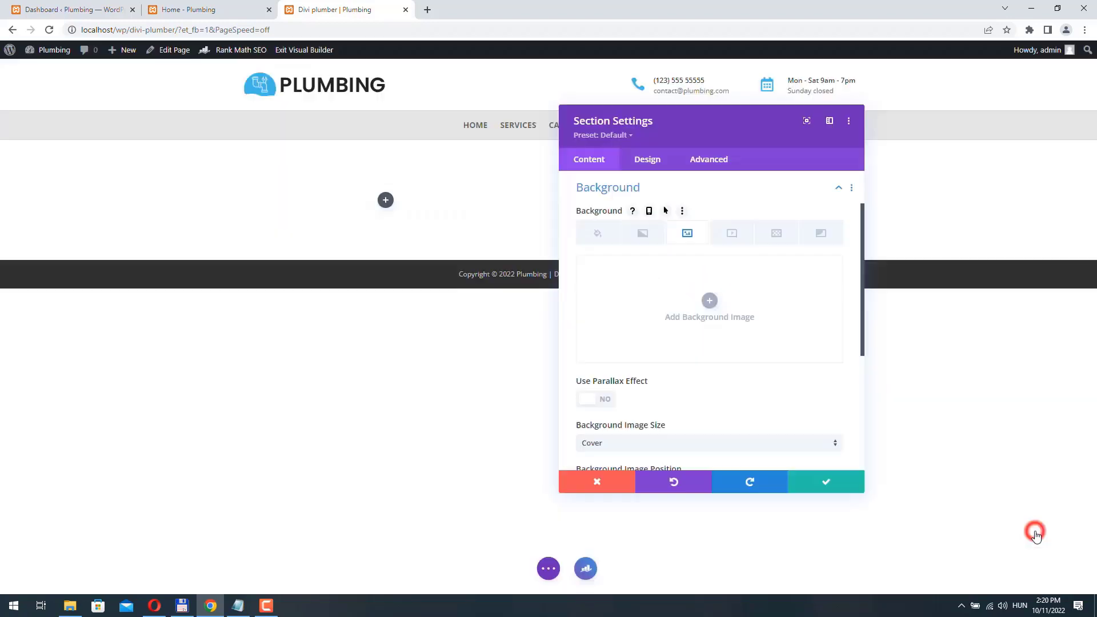
{"action": "scroll", "coordinate": [587, 270], "scroll_direction": "down", "scroll_amount": 3}
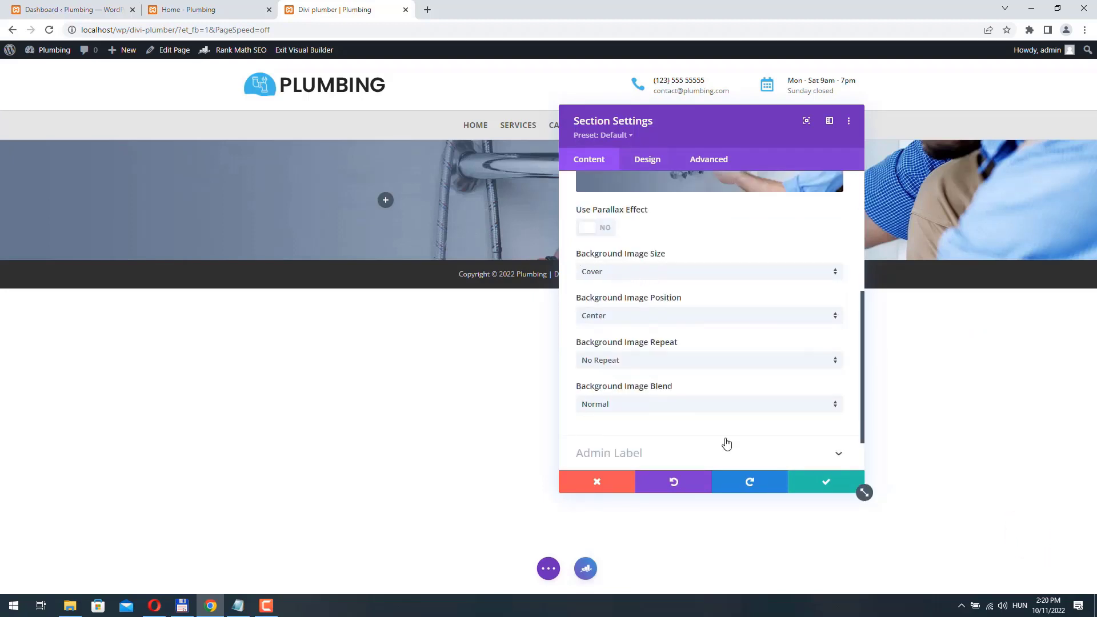
{"action": "left_click", "coordinate": [827, 482]}
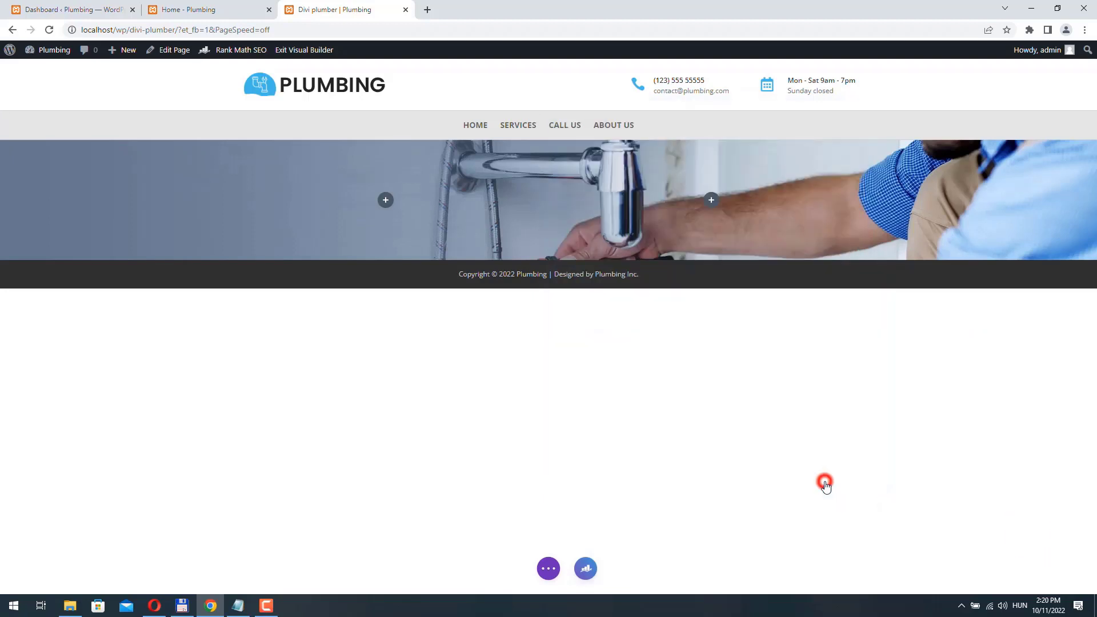
- Copy the EMERGENCY PLUMBING heading from the original Home page
{"action": "left_click", "coordinate": [550, 570]}
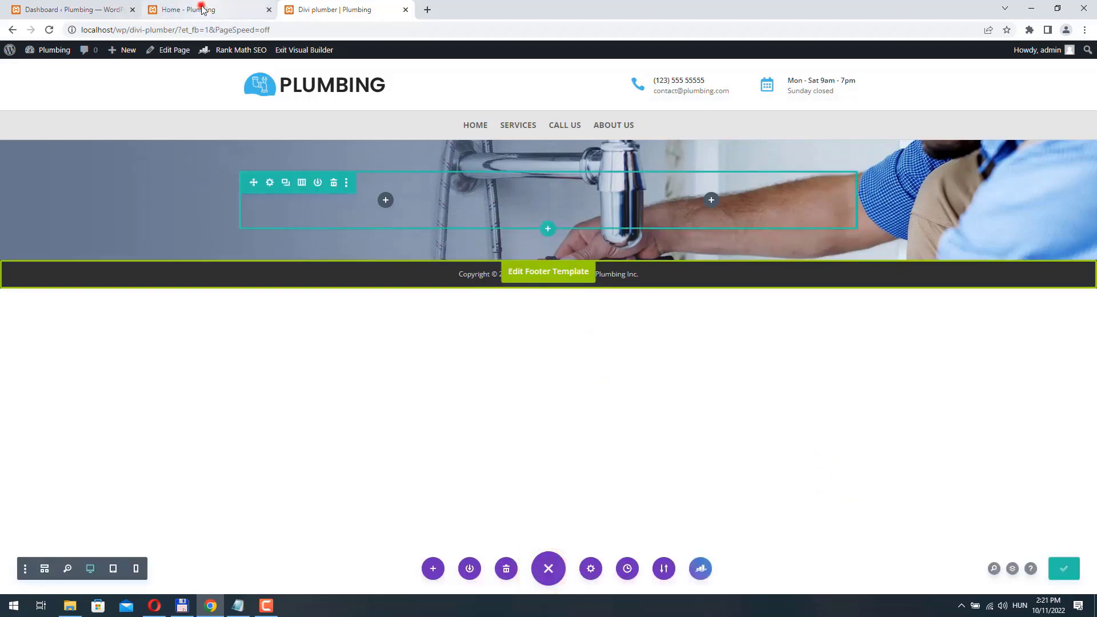
{"action": "left_click", "coordinate": [202, 8]}
{"action": "left_click_drag", "start_coordinate": [225, 139], "coordinate": [491, 144]}
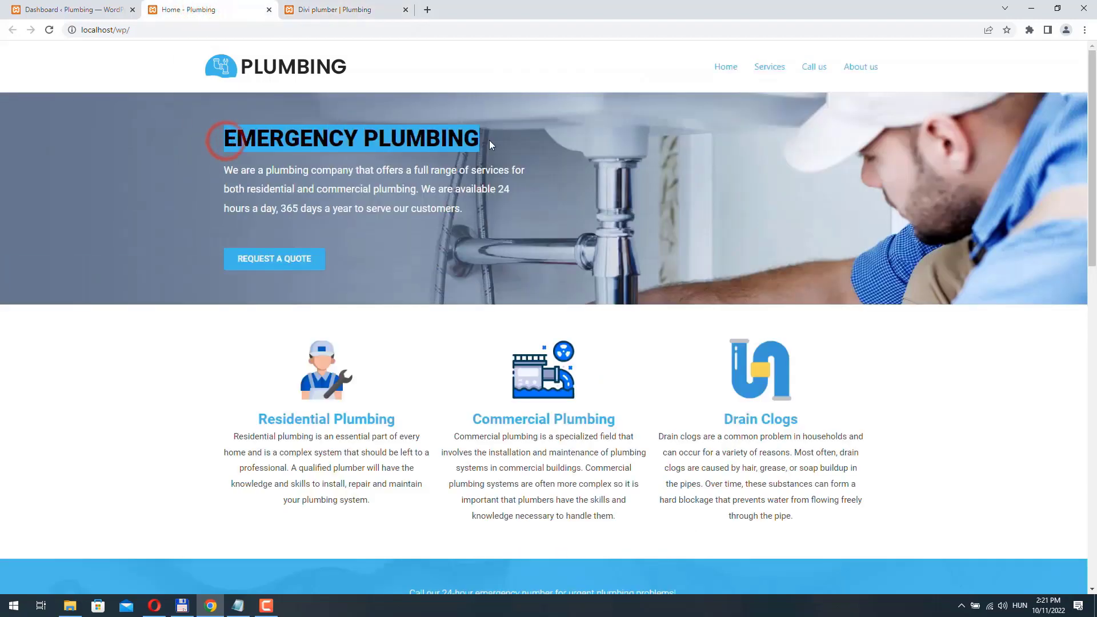
{"action": "right_click", "coordinate": [434, 122]}
{"action": "left_click", "coordinate": [470, 136]}
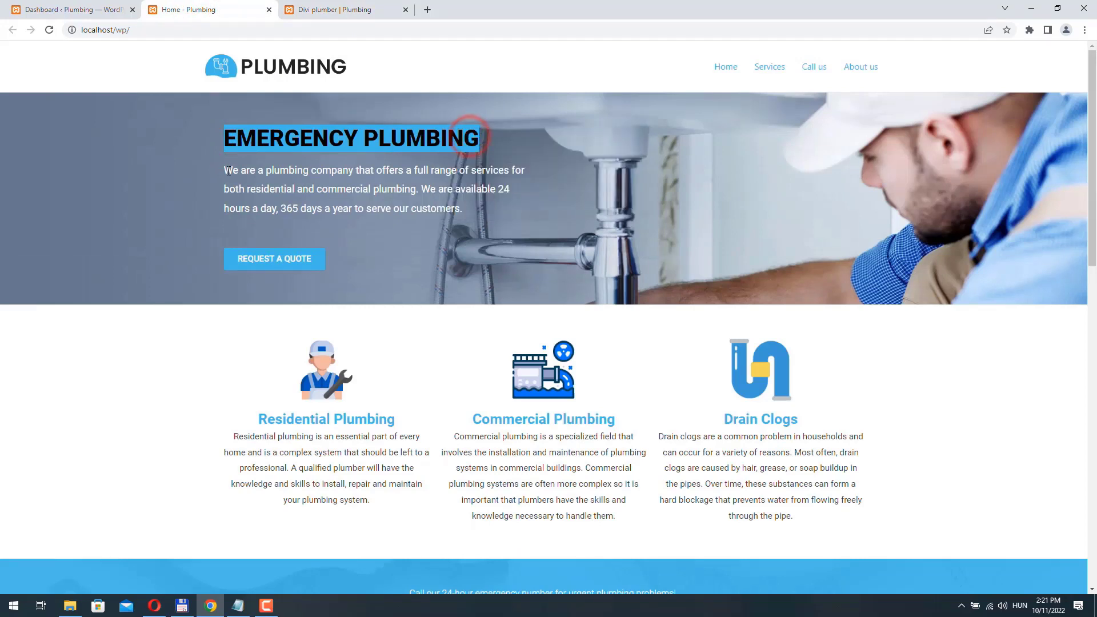
{"action": "left_click_drag", "start_coordinate": [226, 170], "coordinate": [456, 209]}
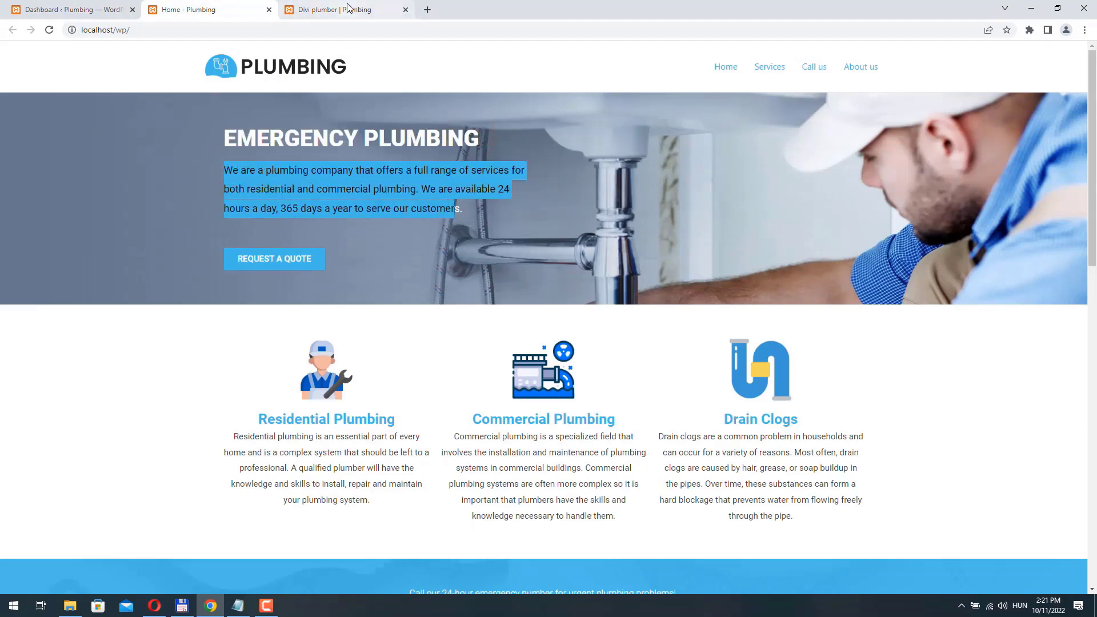
- Add a Text module to the left column and paste the EMERGENCY PLUMBING heading into it
{"action": "left_click", "coordinate": [346, 11]}
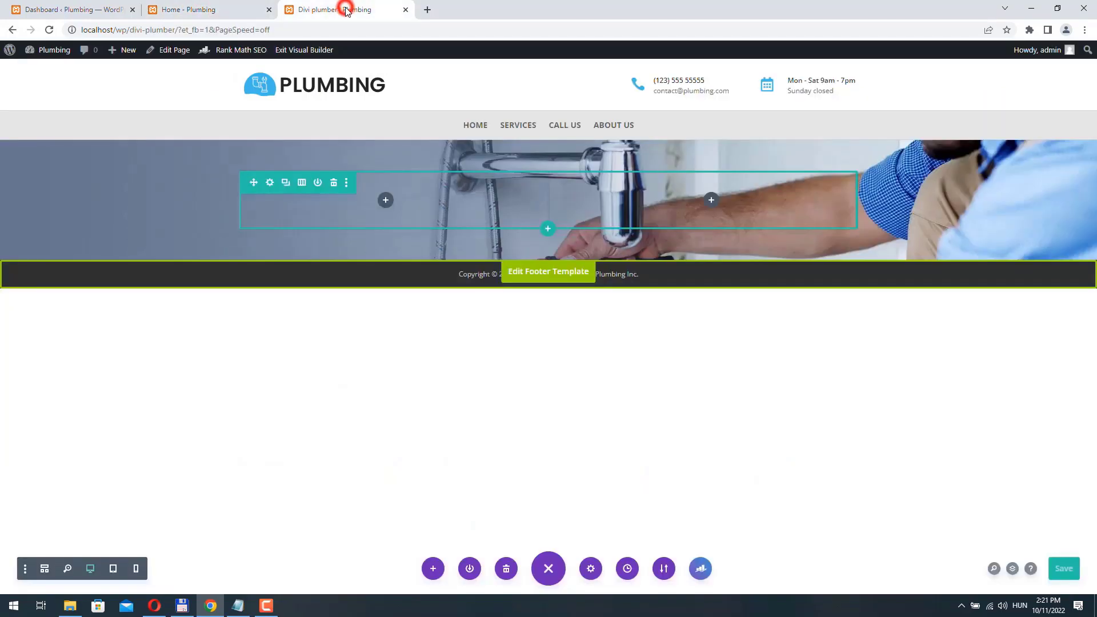
{"action": "left_click", "coordinate": [382, 200]}
{"action": "type", "text": "tx"}
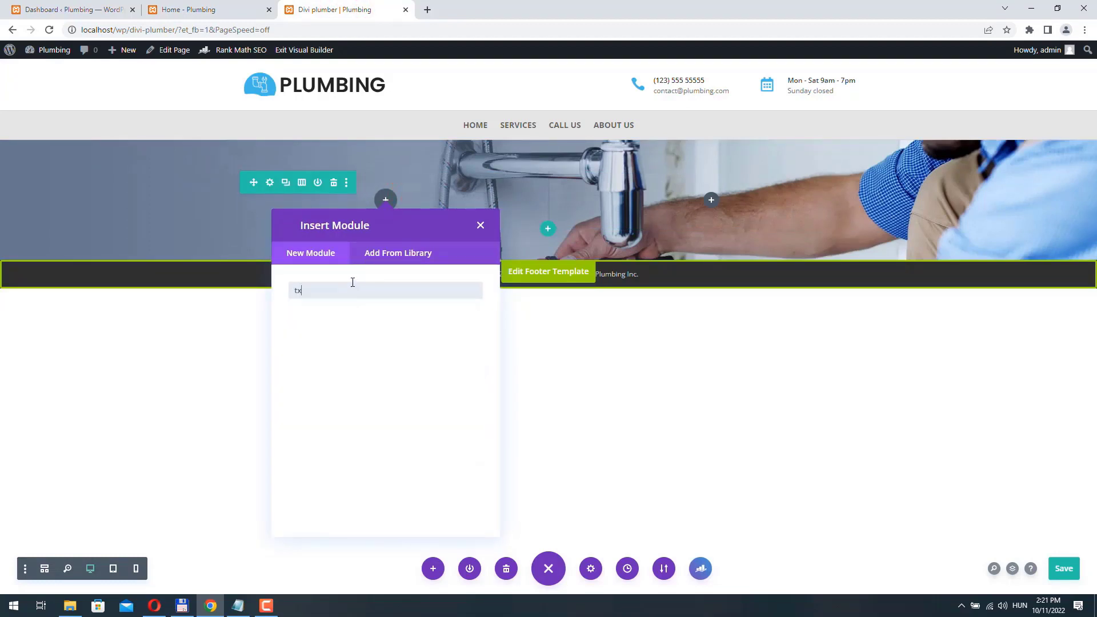
{"action": "key", "text": "BackSpace"}
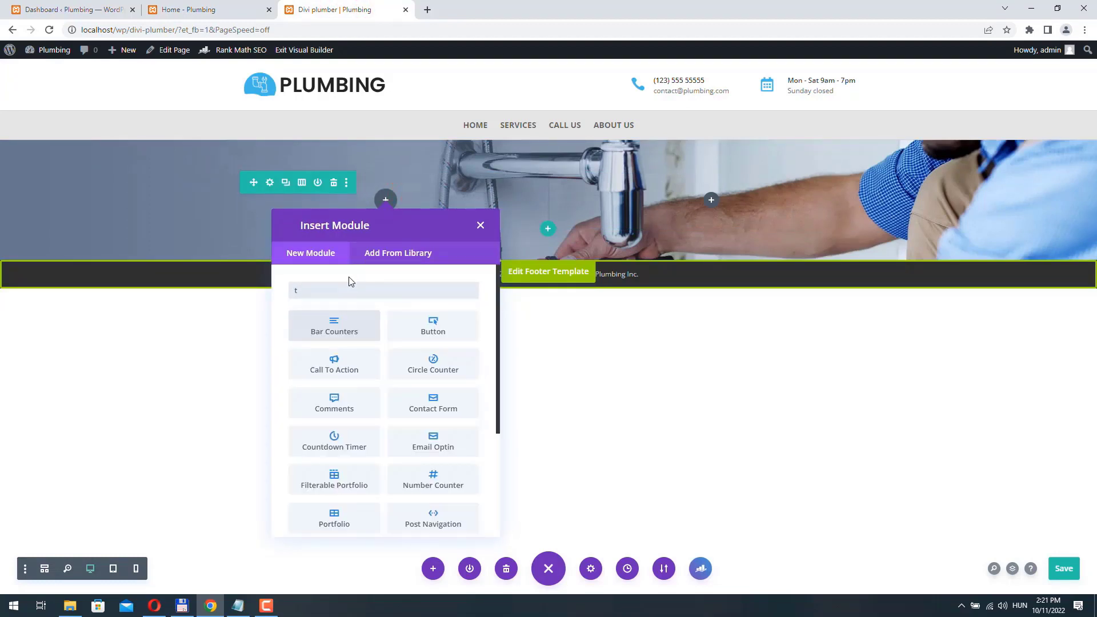
{"action": "type", "text": "ex"}
{"action": "left_click", "coordinate": [335, 327]}
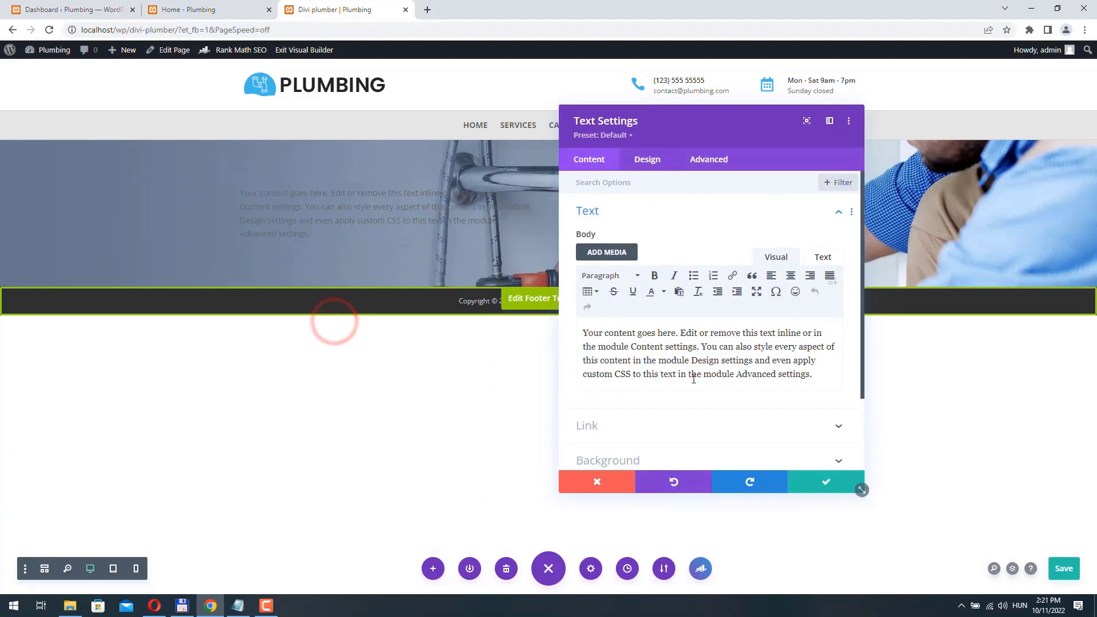
{"action": "key", "text": "ctrl+a"}
{"action": "key", "text": "ctrl+v"}
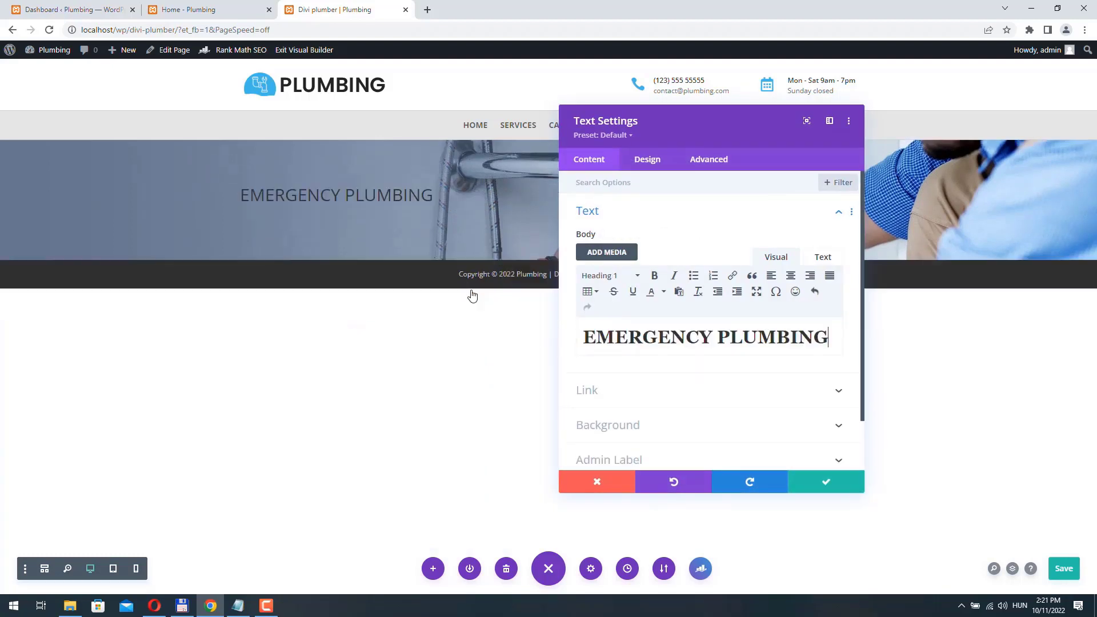
- Style the H1 heading Ultra Bold and white, and save the Text module
{"action": "left_click", "coordinate": [666, 170]}
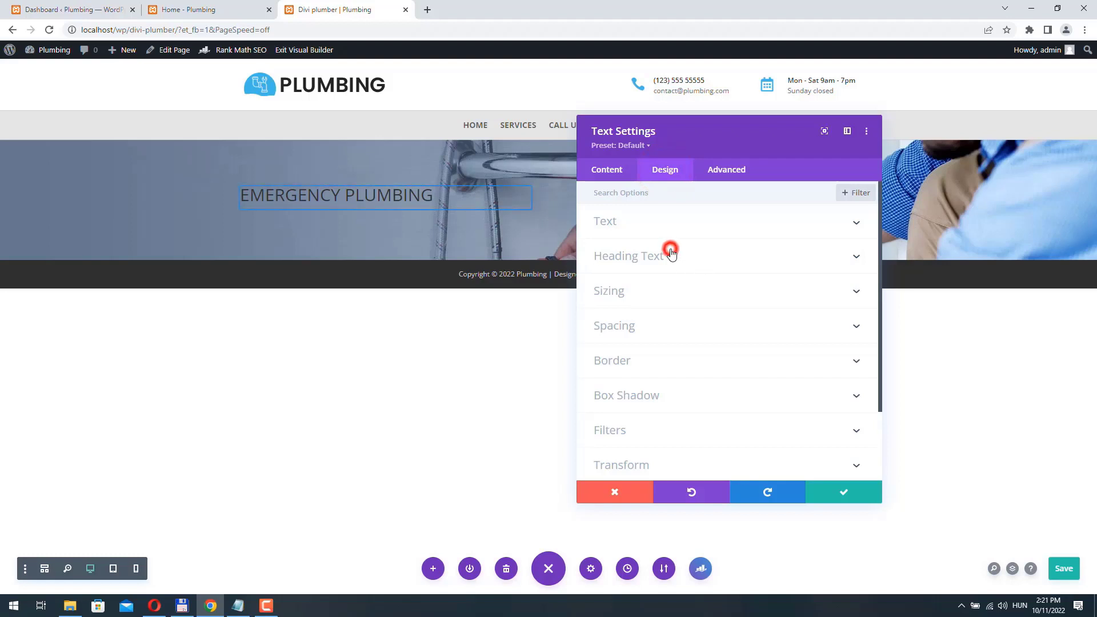
{"action": "left_click", "coordinate": [671, 254]}
{"action": "left_click", "coordinate": [615, 228]}
{"action": "left_click", "coordinate": [637, 321]}
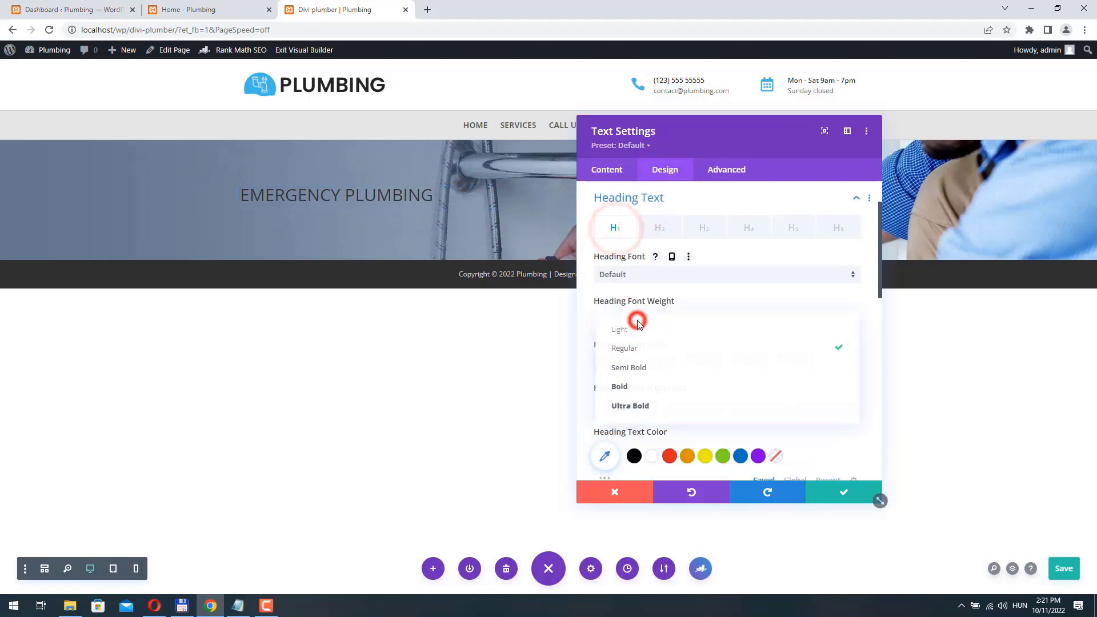
{"action": "left_click", "coordinate": [631, 405]}
{"action": "scroll", "coordinate": [629, 394], "scroll_direction": "down", "scroll_amount": 2}
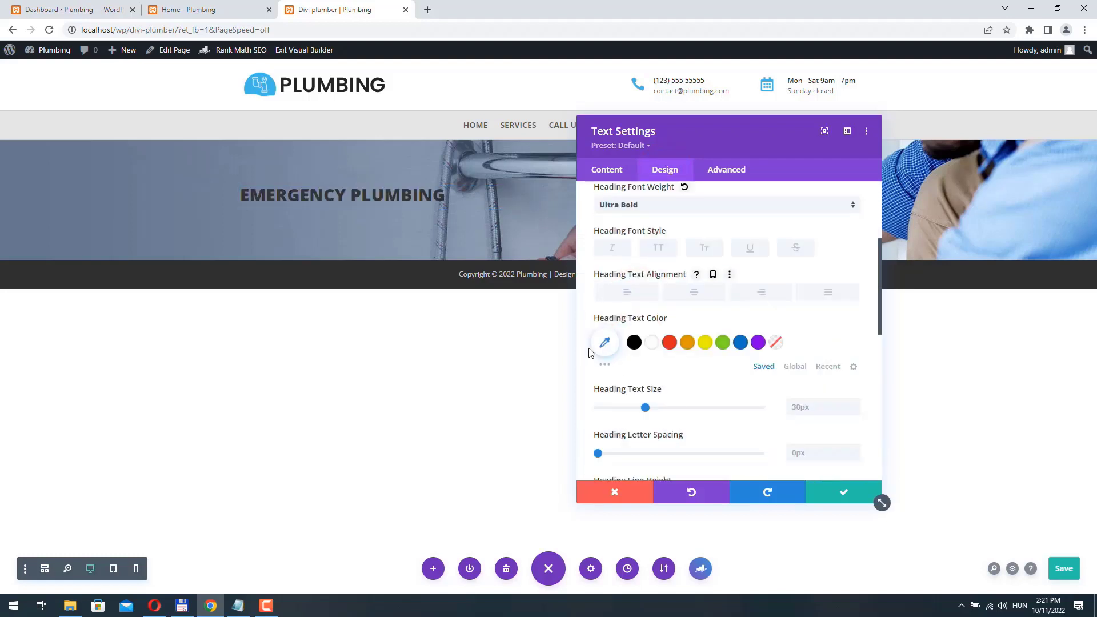
{"action": "left_click", "coordinate": [654, 345]}
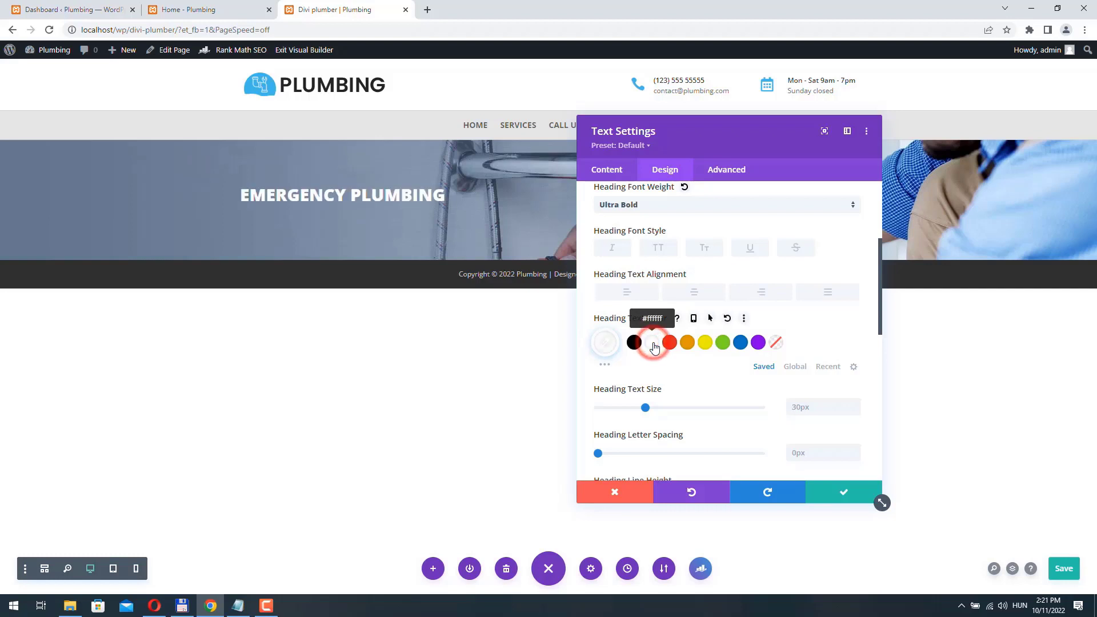
{"action": "left_click", "coordinate": [847, 495]}
{"action": "left_click", "coordinate": [203, 16]}
- Copy the plumbing company intro and paste it into a new Text module under the heading
{"action": "left_click", "coordinate": [252, 184]}
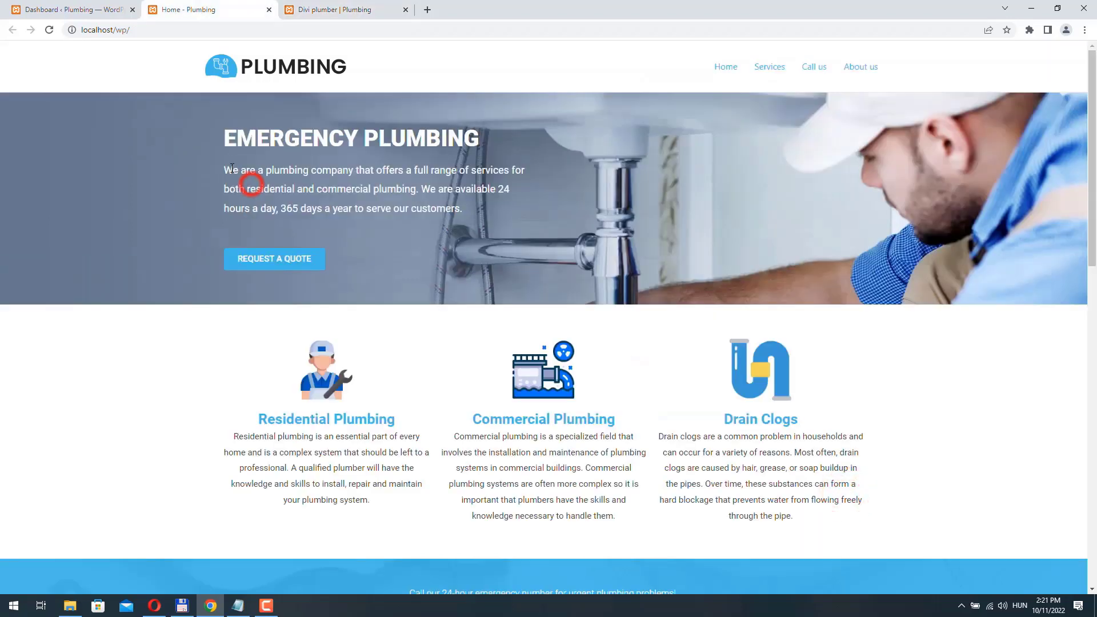
{"action": "left_click_drag", "start_coordinate": [227, 166], "coordinate": [480, 205]}
{"action": "key", "text": "ctrl+c"}
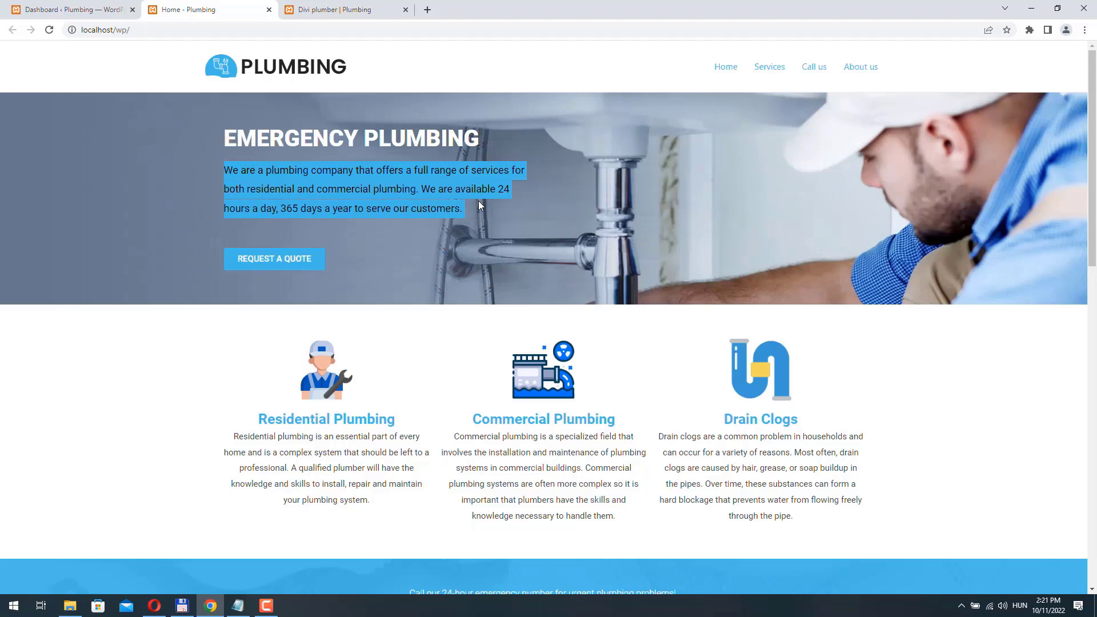
{"action": "left_click", "coordinate": [327, 6]}
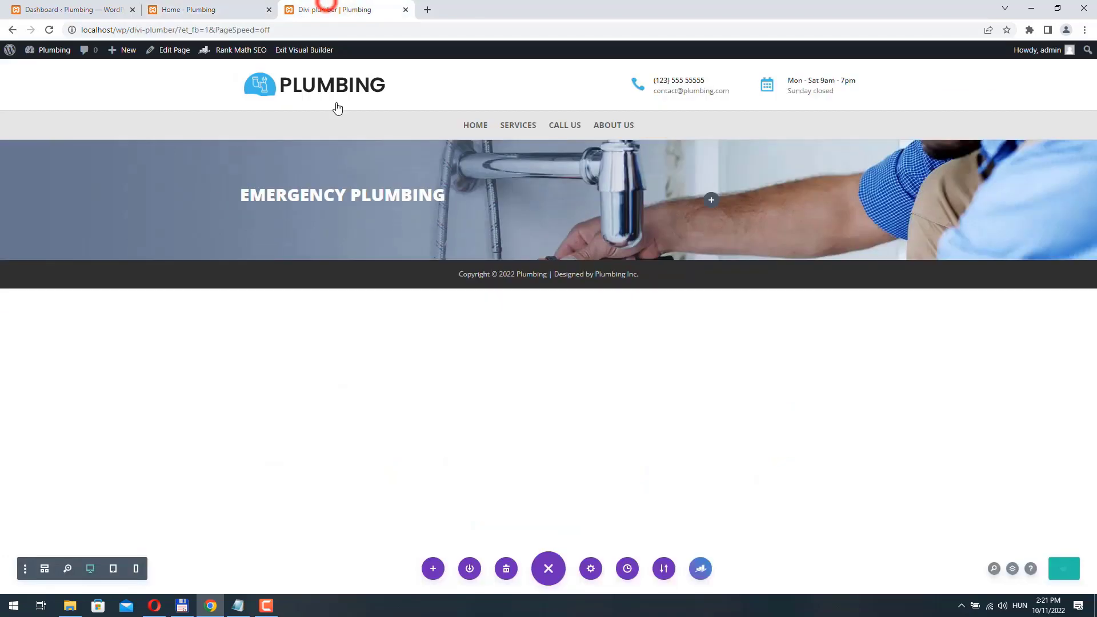
{"action": "left_click", "coordinate": [385, 217]}
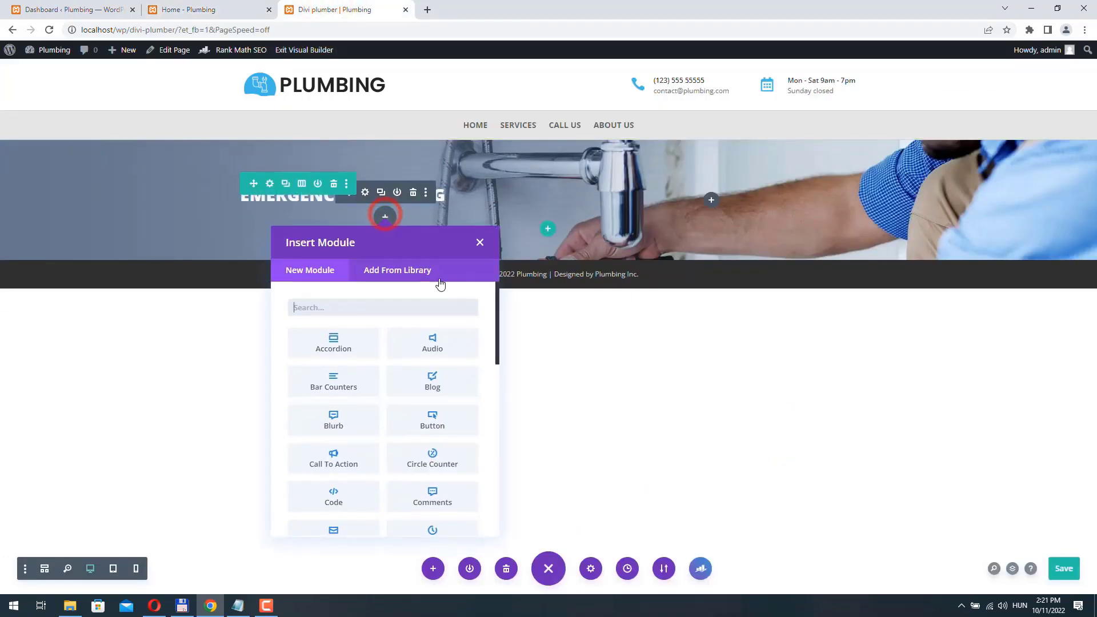
{"action": "type", "text": "text"}
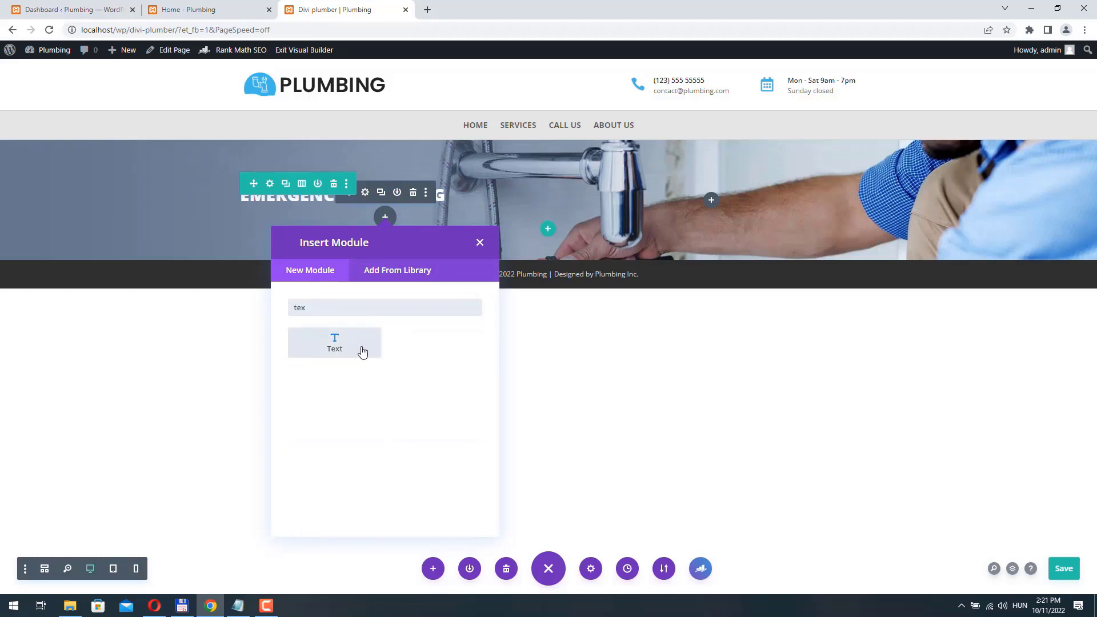
{"action": "left_click", "coordinate": [360, 349]}
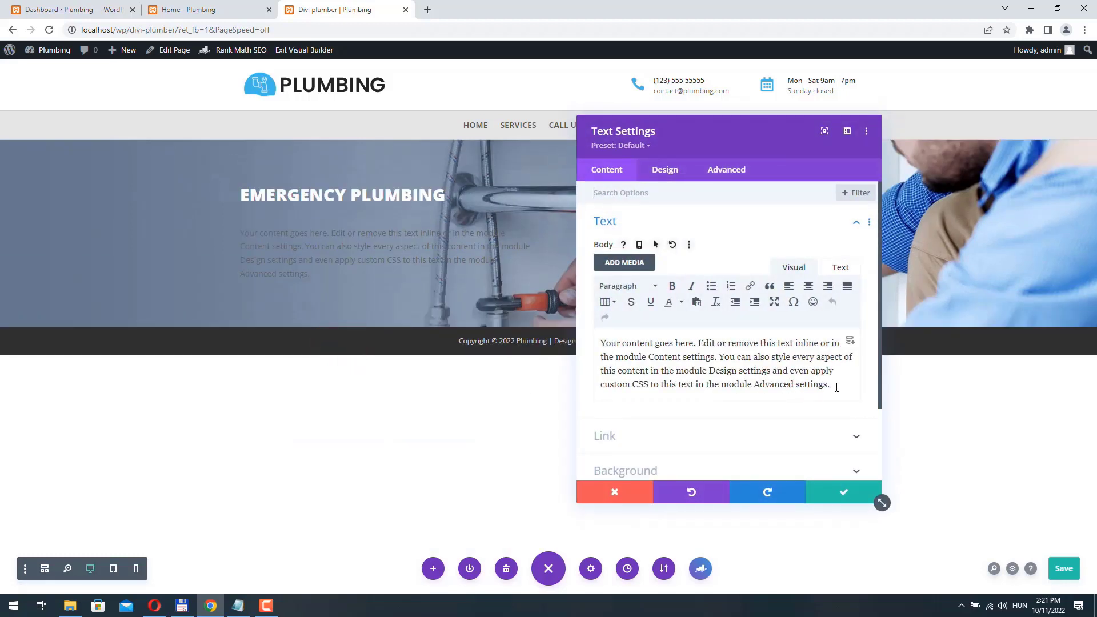
{"action": "left_click_drag", "start_coordinate": [837, 388], "coordinate": [600, 343]}
{"action": "key", "text": "ctrl+v"}
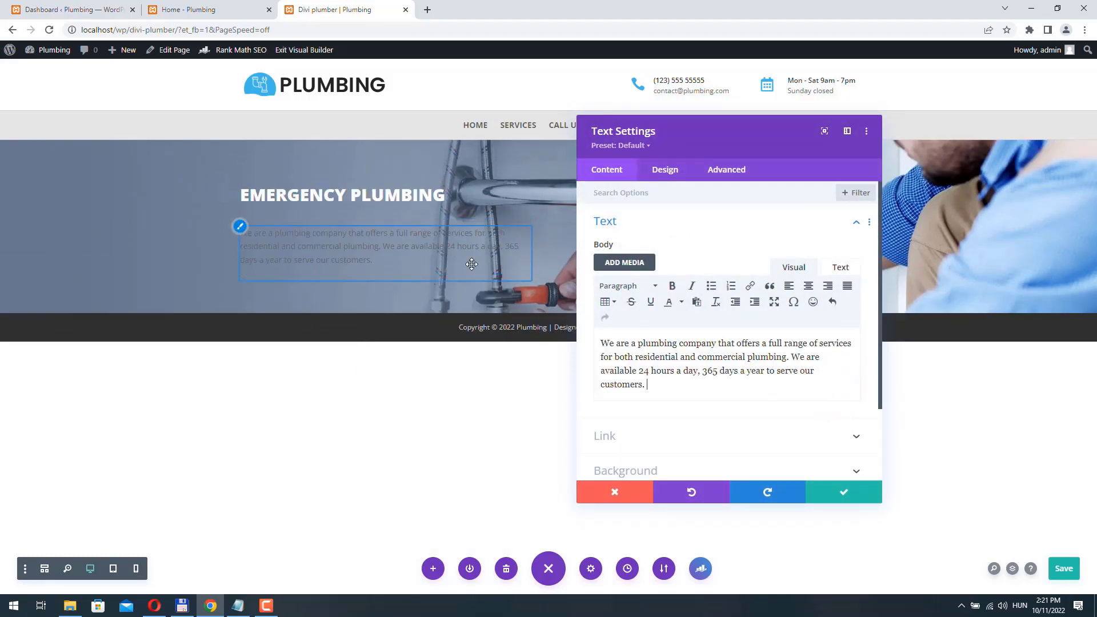
- Style the intro paragraph white at 18px with 1.8em line height and save it
{"action": "left_click", "coordinate": [664, 171]}
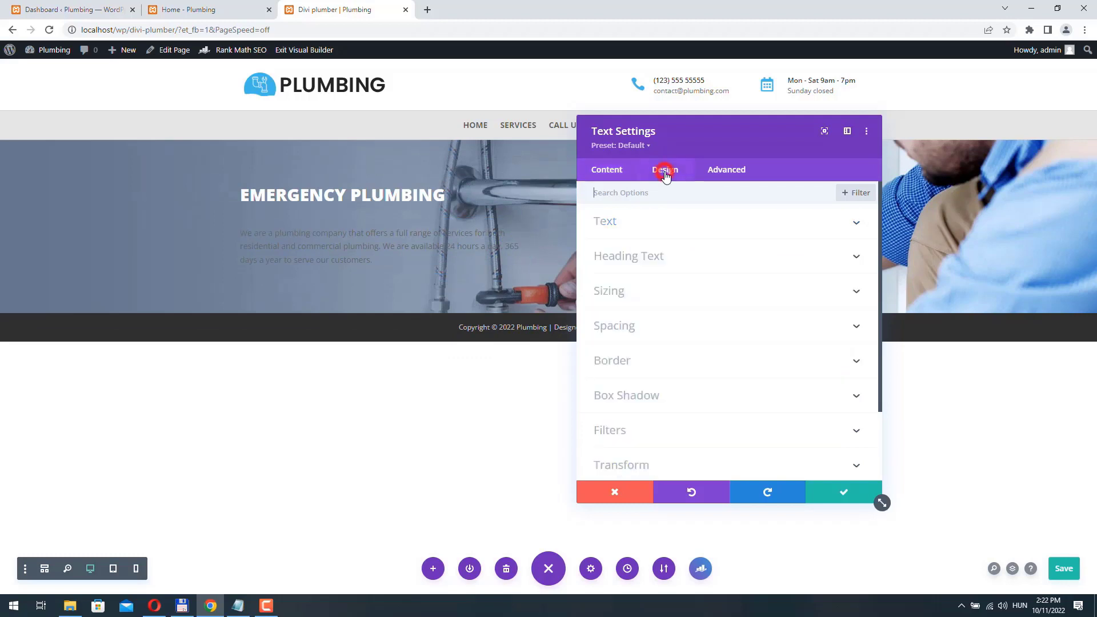
{"action": "left_click", "coordinate": [658, 225]}
{"action": "left_click", "coordinate": [652, 437]}
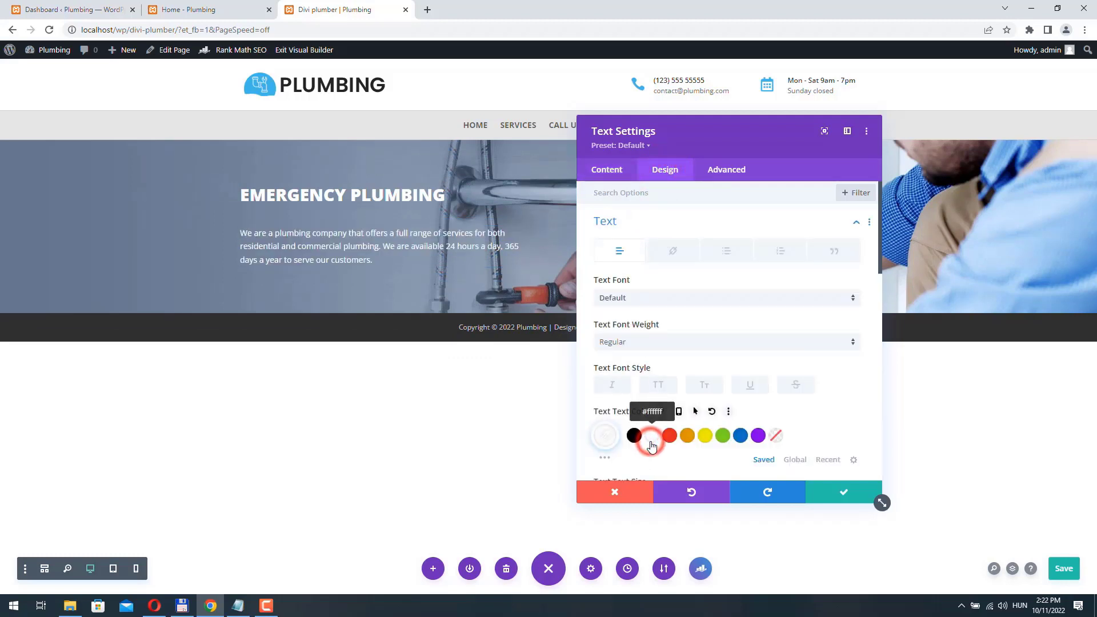
{"action": "scroll", "coordinate": [740, 326], "scroll_direction": "down", "scroll_amount": 3}
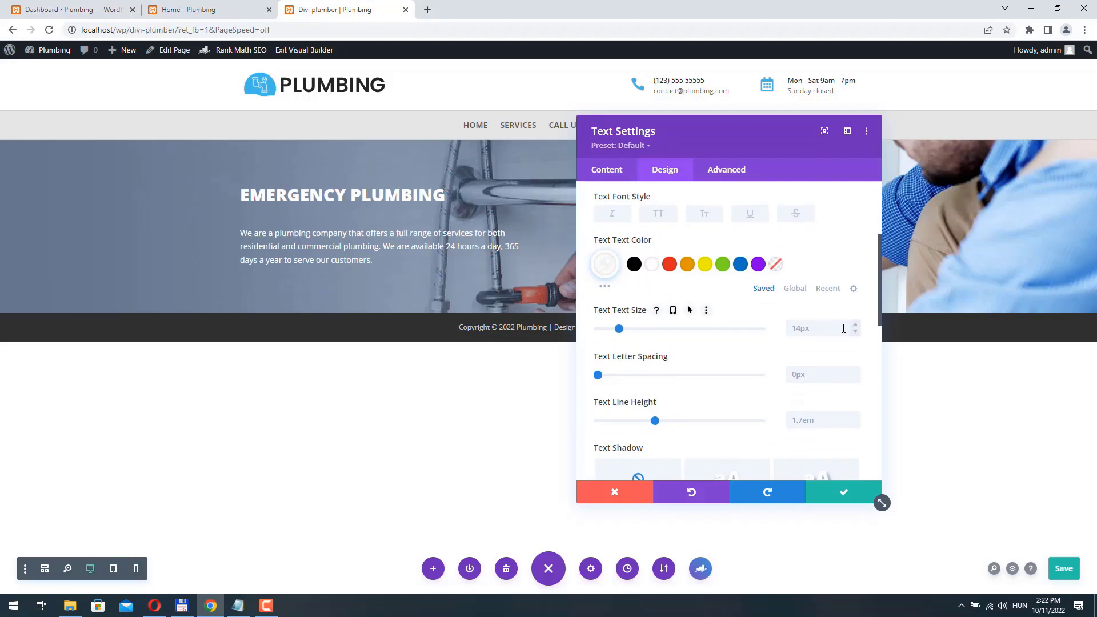
{"action": "left_click", "coordinate": [856, 326]}
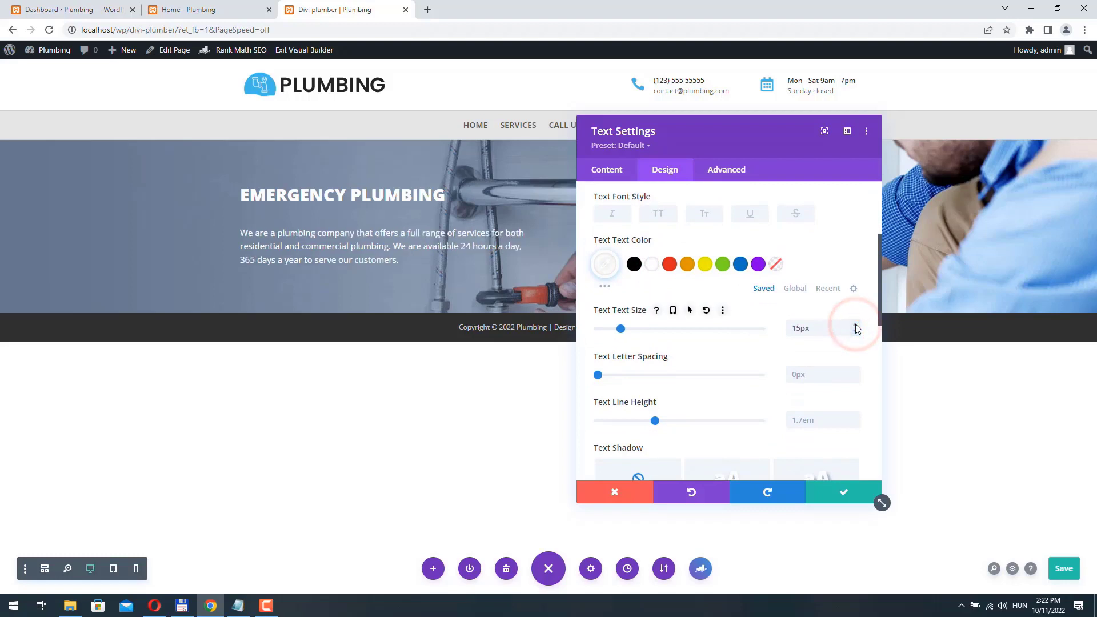
{"action": "left_click", "coordinate": [855, 326]}
{"action": "left_click", "coordinate": [855, 326]}
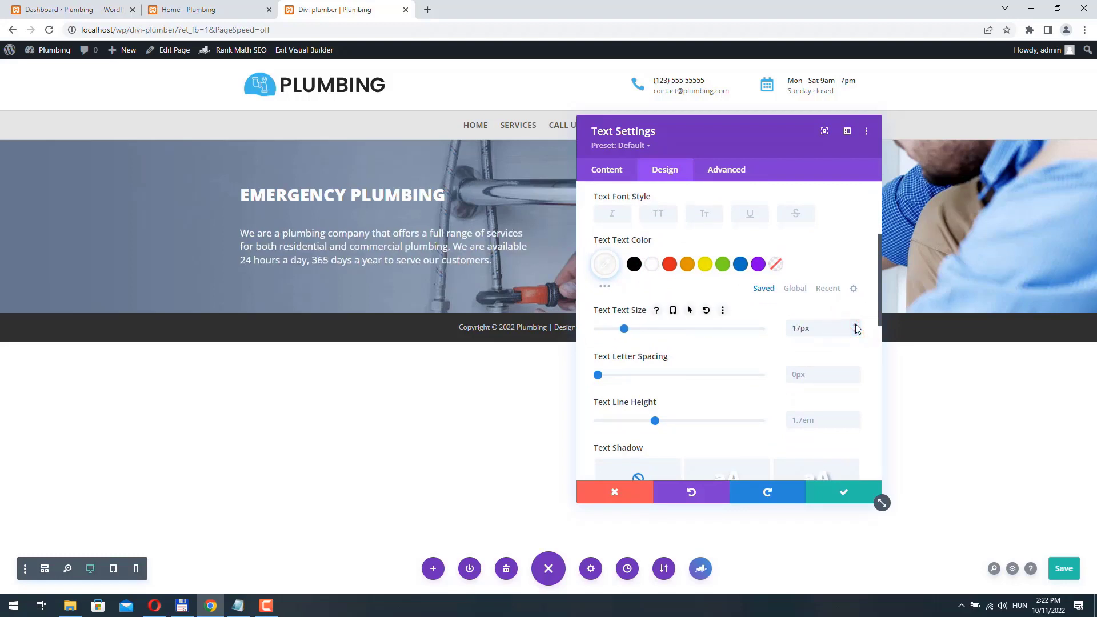
{"action": "left_click", "coordinate": [855, 325]}
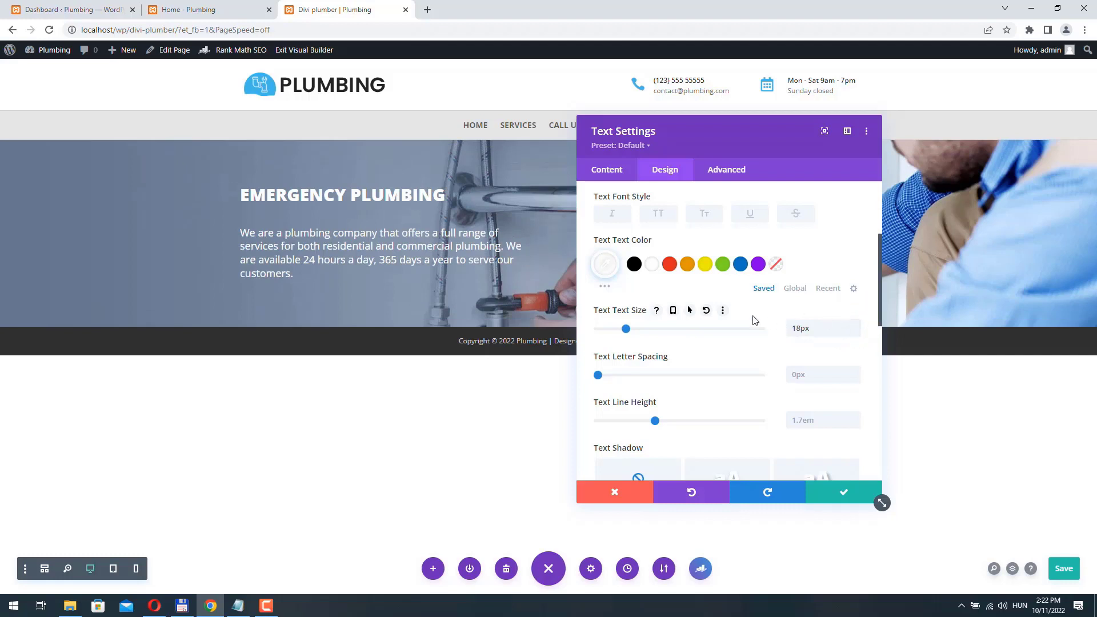
{"action": "scroll", "coordinate": [754, 320], "scroll_direction": "down", "scroll_amount": 2}
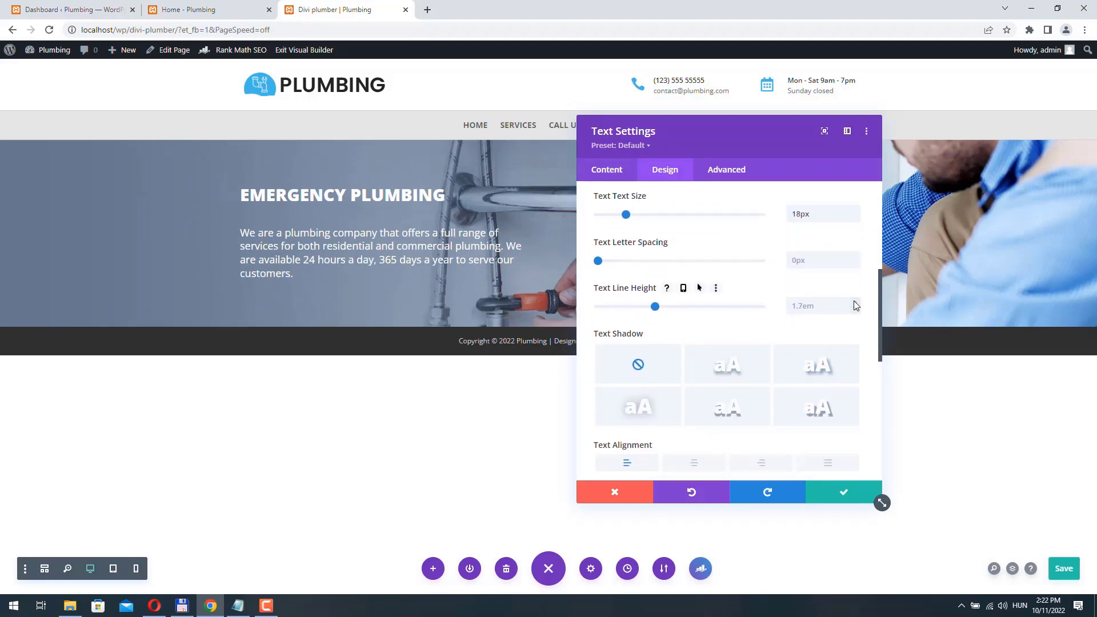
{"action": "left_click", "coordinate": [854, 301]}
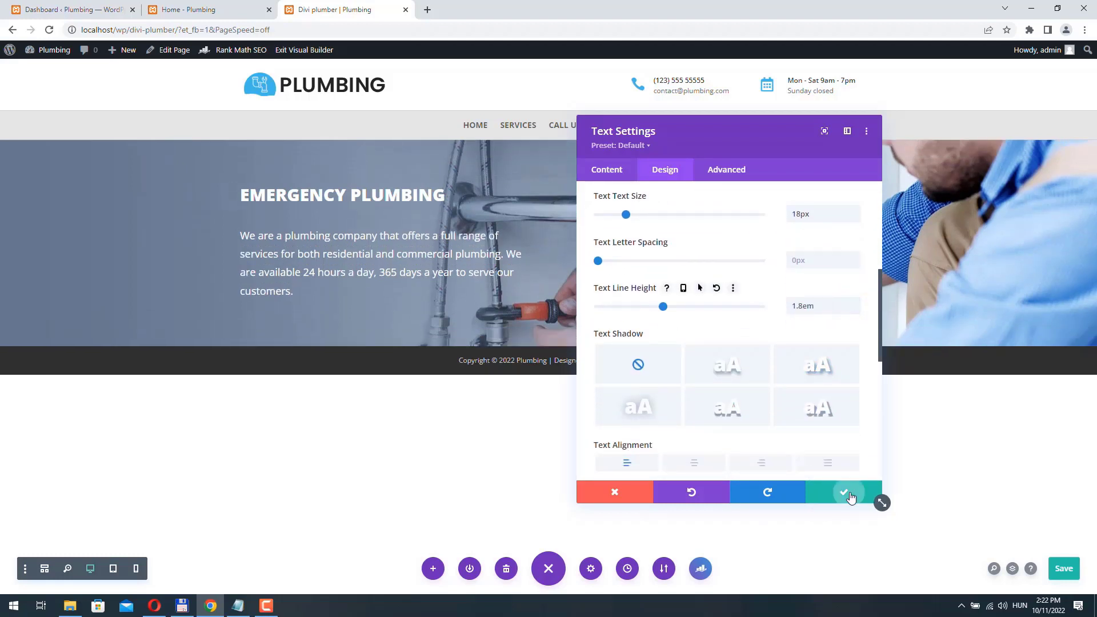
{"action": "left_click", "coordinate": [845, 492]}
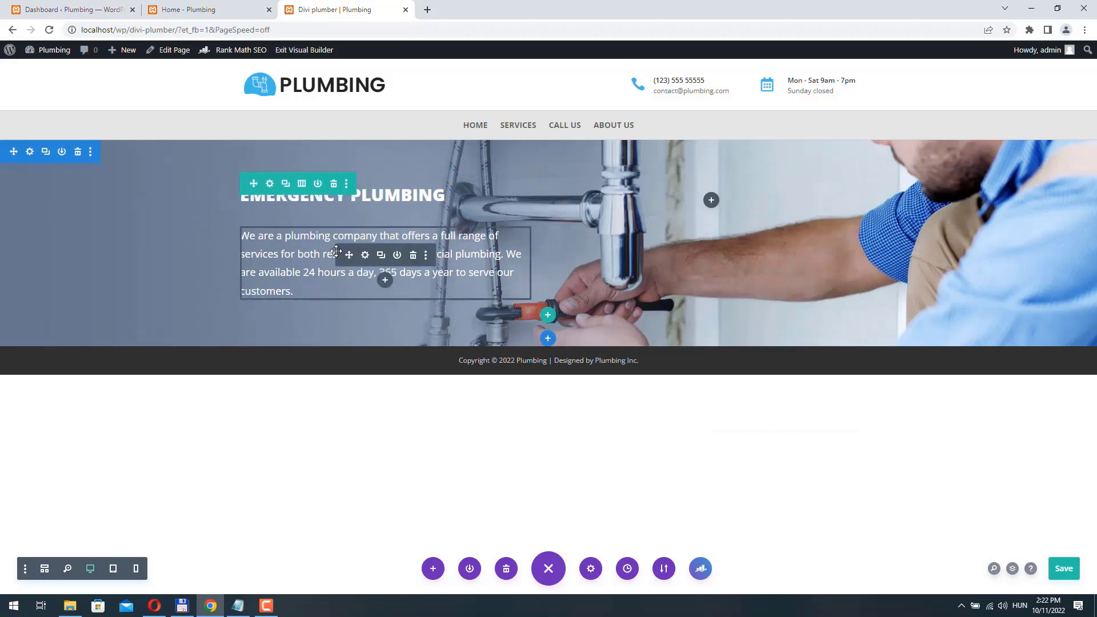
{"action": "left_click", "coordinate": [386, 286]}
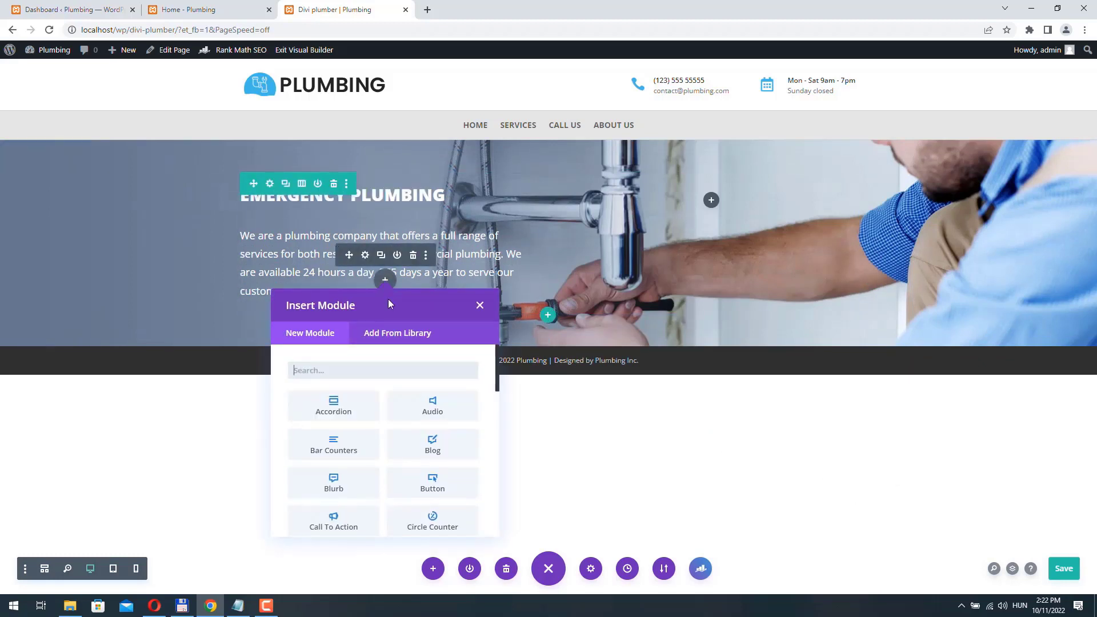
- Insert a Button module labelled 'Request a quote'
{"action": "left_click", "coordinate": [445, 487]}
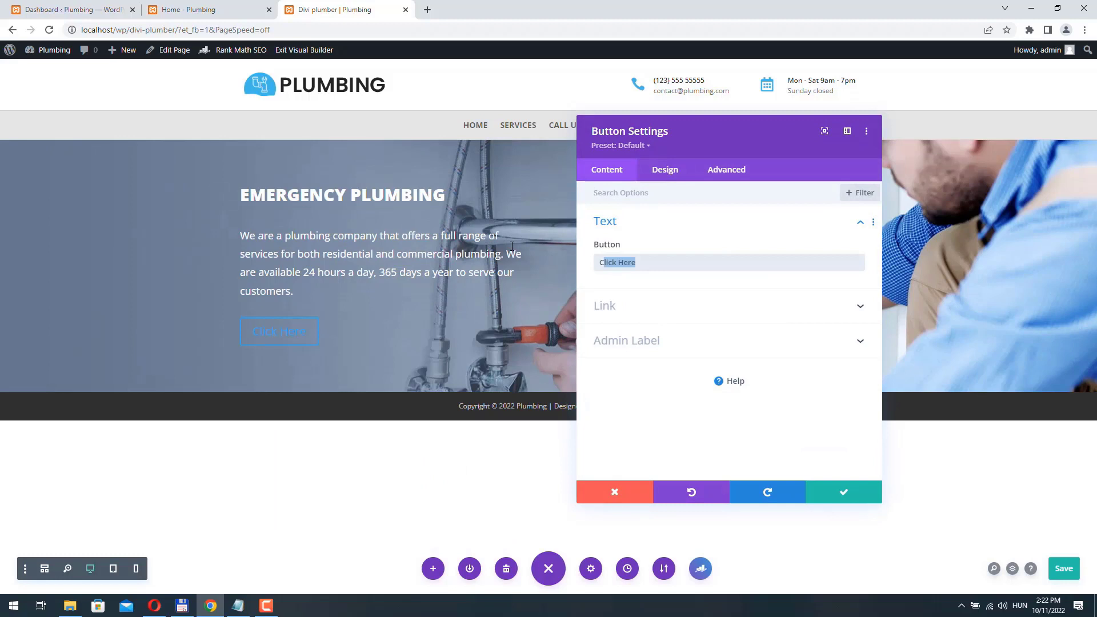
{"action": "key", "text": "BackSpace"}
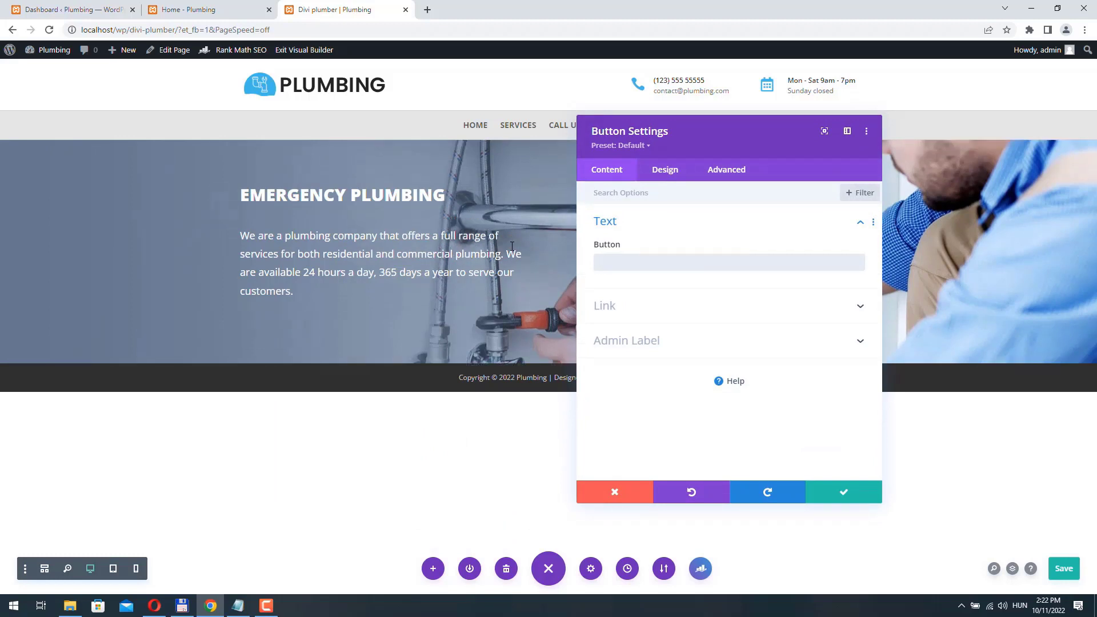
{"action": "type", "text": "Request a"}
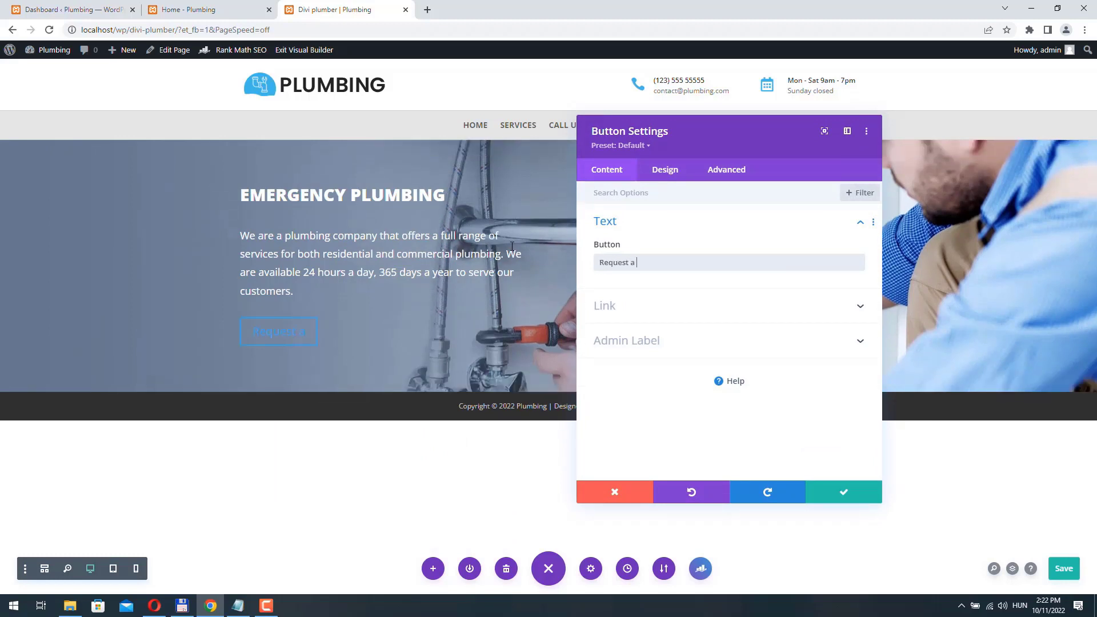
{"action": "type", "text": " quote"}
- Enable custom button styles with white text, #42b8e9 background and 0px border
{"action": "left_click", "coordinate": [665, 170]}
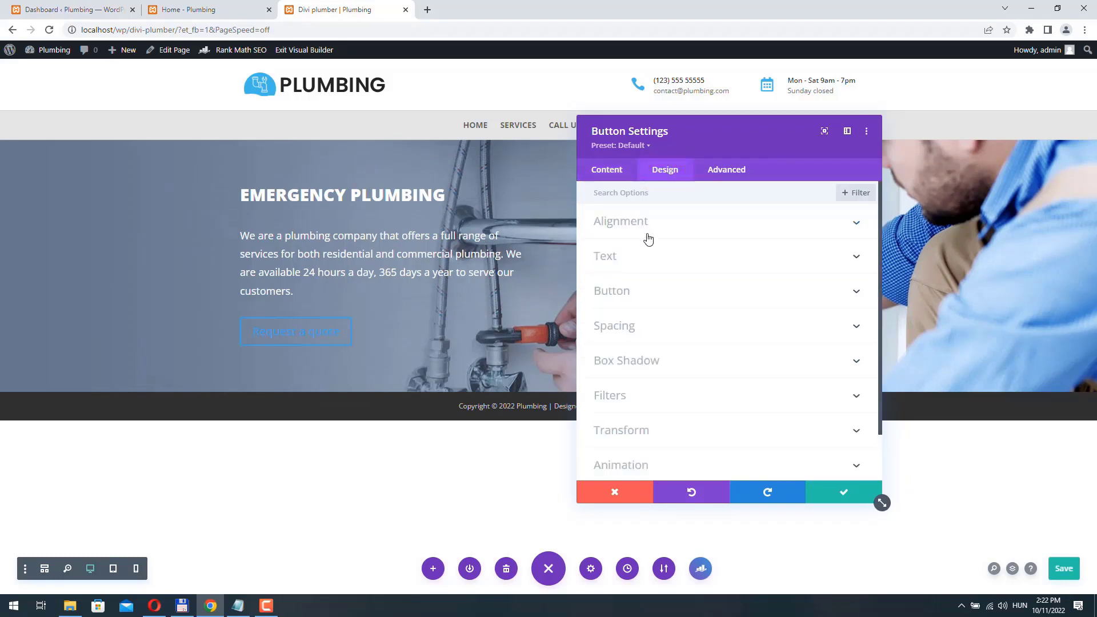
{"action": "left_click", "coordinate": [635, 290]}
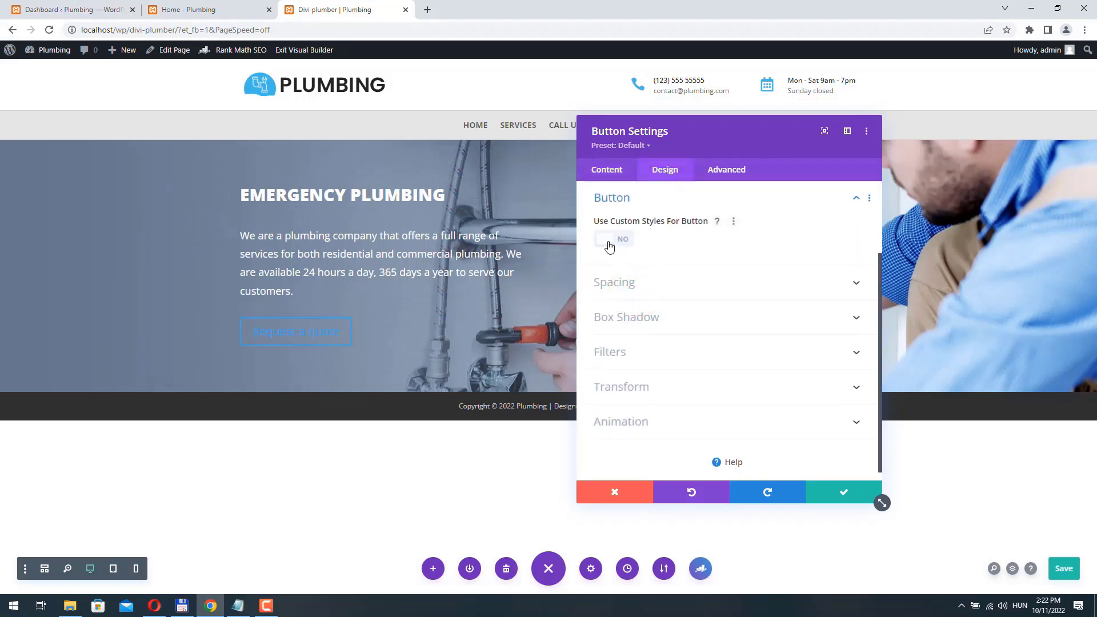
{"action": "left_click", "coordinate": [609, 244]}
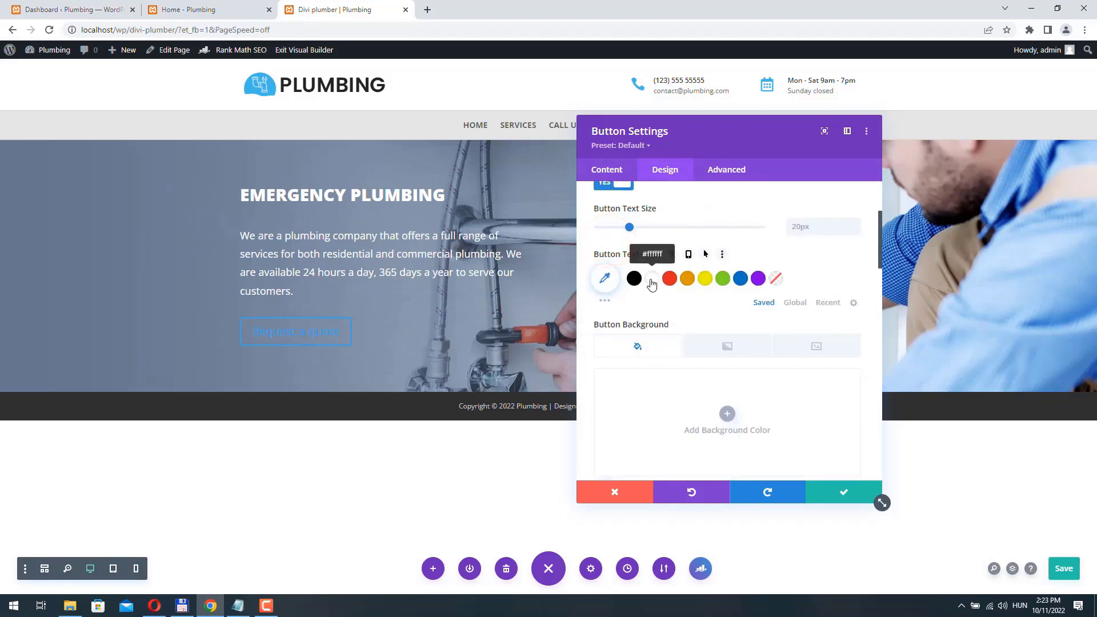
{"action": "left_click", "coordinate": [651, 279]}
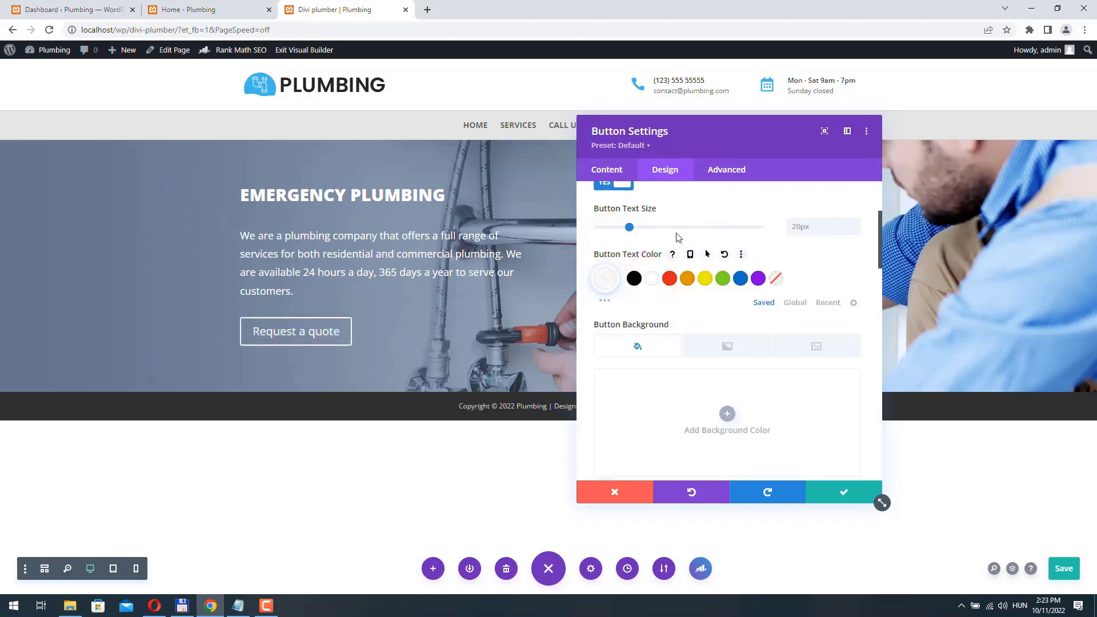
{"action": "scroll", "coordinate": [674, 274], "scroll_direction": "down", "scroll_amount": 2}
{"action": "left_click", "coordinate": [673, 316]}
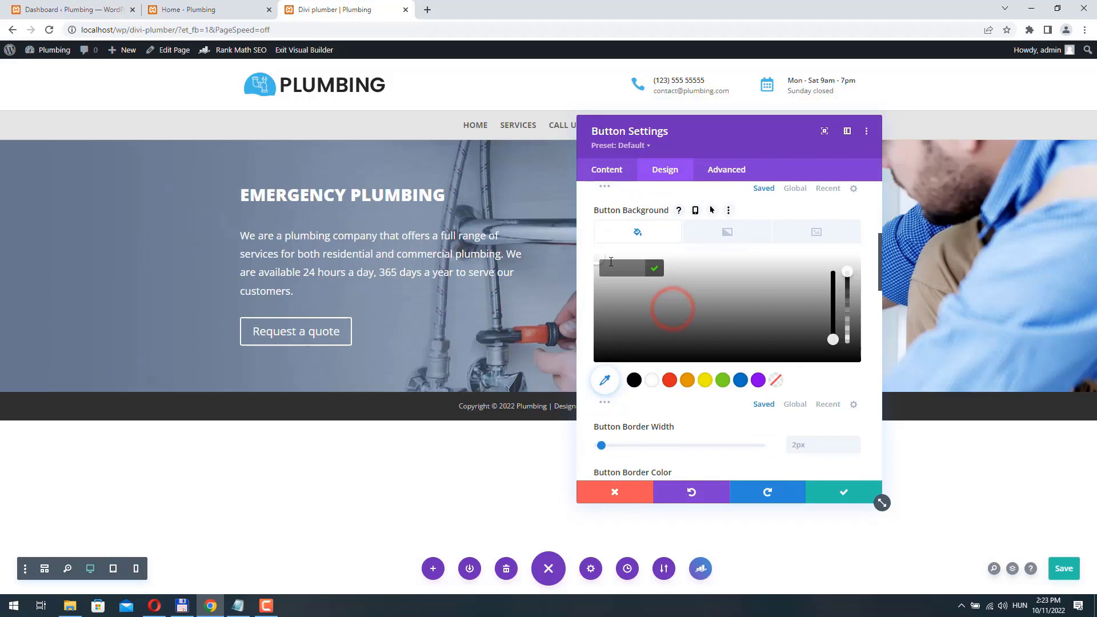
{"action": "type", "text": "#42b8e9"}
{"action": "key", "text": "Return"}
{"action": "scroll", "coordinate": [841, 406], "scroll_direction": "down", "scroll_amount": 1}
{"action": "left_click", "coordinate": [855, 391]}
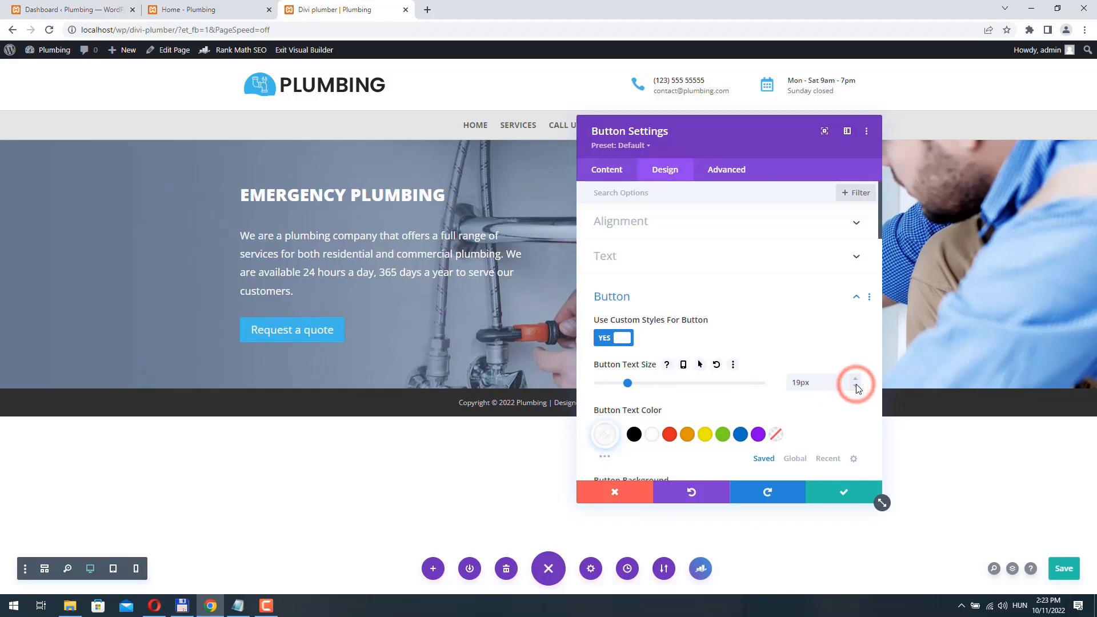
- Make the button label uppercase at 15px and turn off the button icon
{"action": "left_click", "coordinate": [856, 385]}
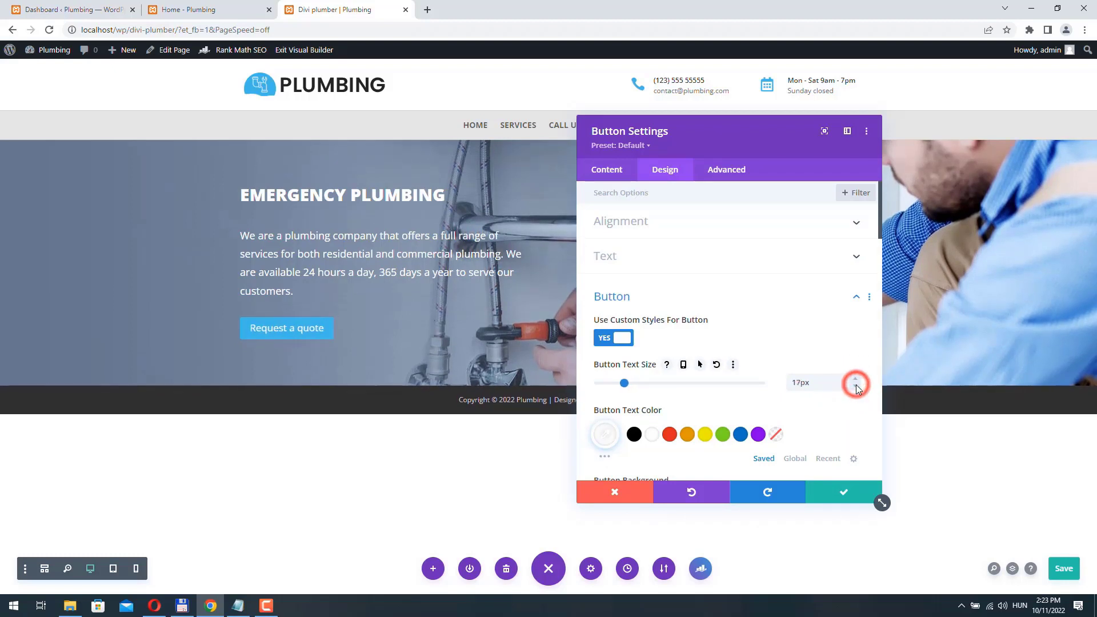
{"action": "scroll", "coordinate": [851, 389], "scroll_direction": "down", "scroll_amount": 6}
{"action": "left_click", "coordinate": [661, 320]}
{"action": "scroll", "coordinate": [640, 285], "scroll_direction": "down", "scroll_amount": 2}
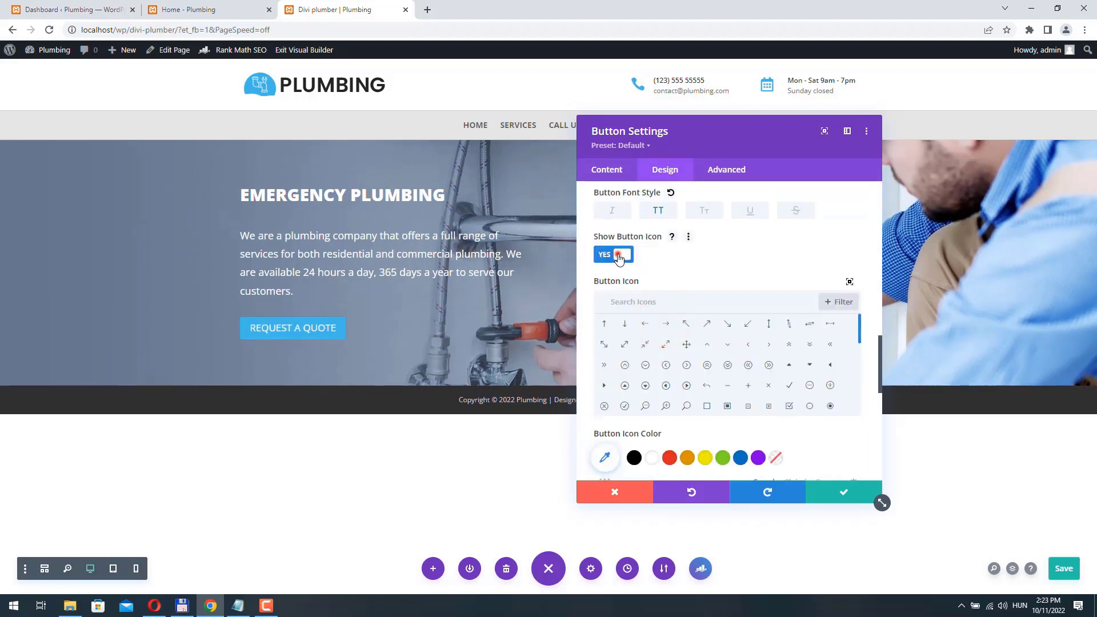
{"action": "left_click", "coordinate": [619, 258]}
{"action": "left_click", "coordinate": [856, 306]}
{"action": "left_click", "coordinate": [856, 306]}
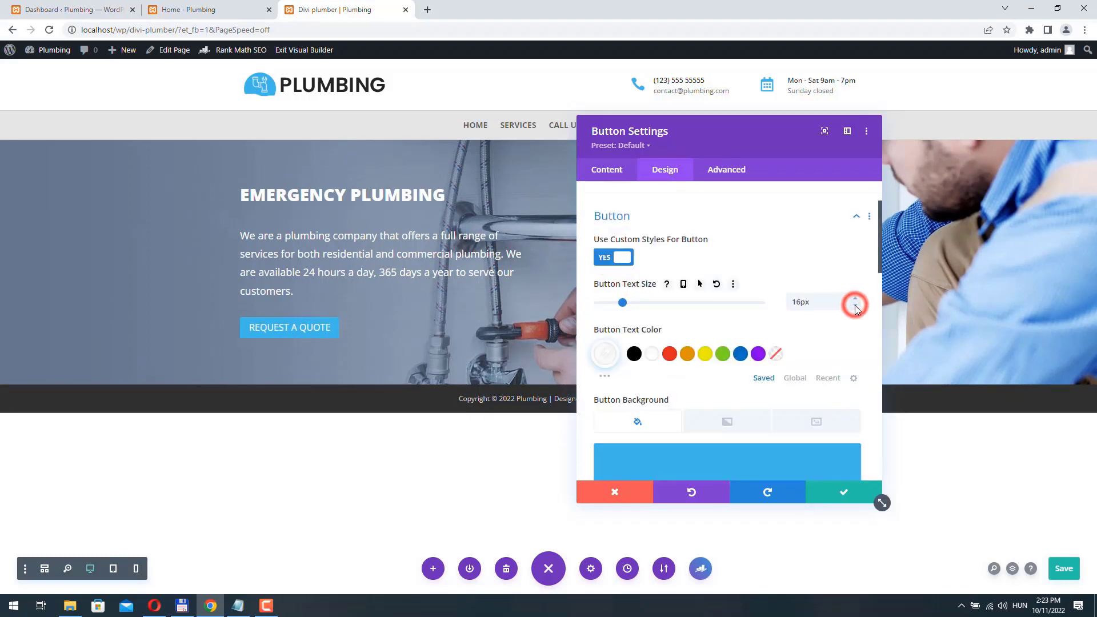
{"action": "left_click", "coordinate": [856, 306]}
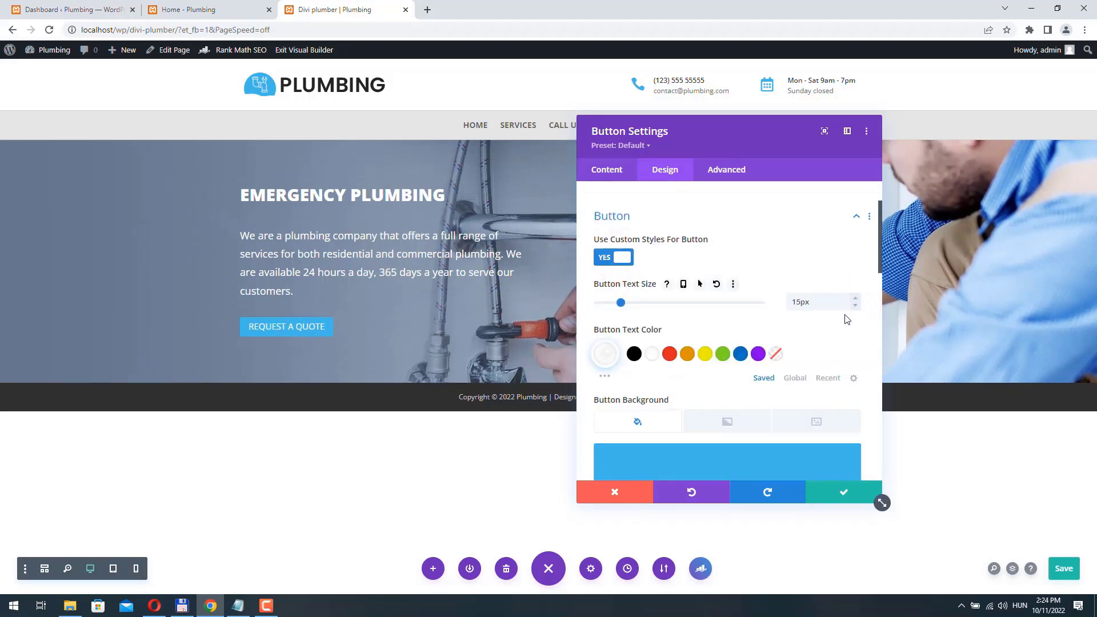
- Pad the button 10px top/bottom and 35px left/right, then save the settings
{"action": "scroll", "coordinate": [764, 296], "scroll_direction": "down", "scroll_amount": 15}
{"action": "left_click", "coordinate": [652, 272]}
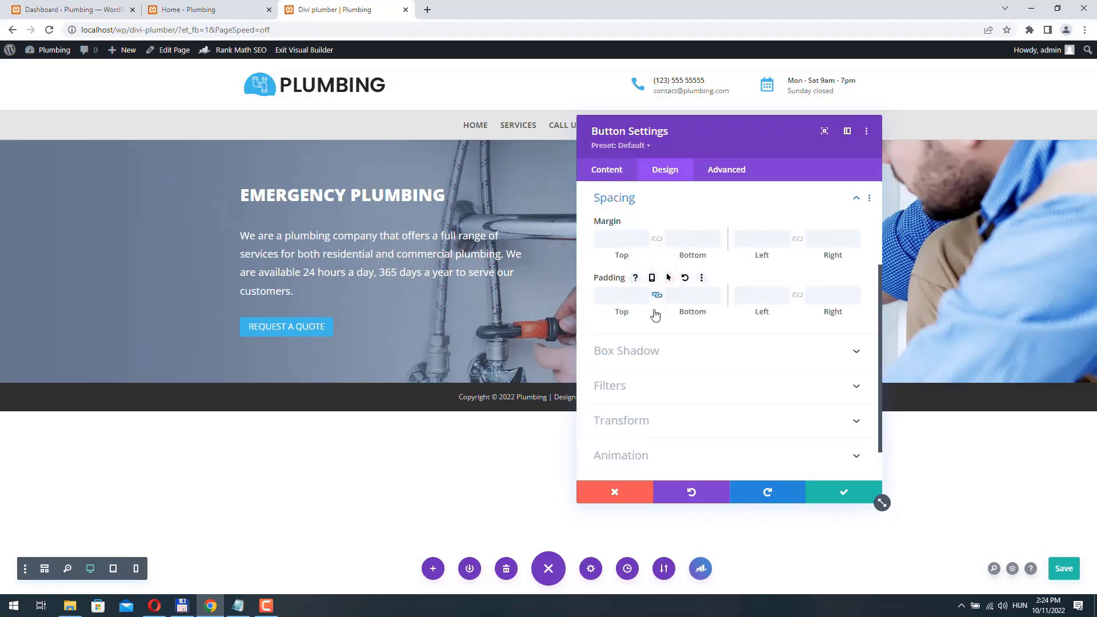
{"action": "left_click_drag", "start_coordinate": [640, 299], "coordinate": [646, 295]}
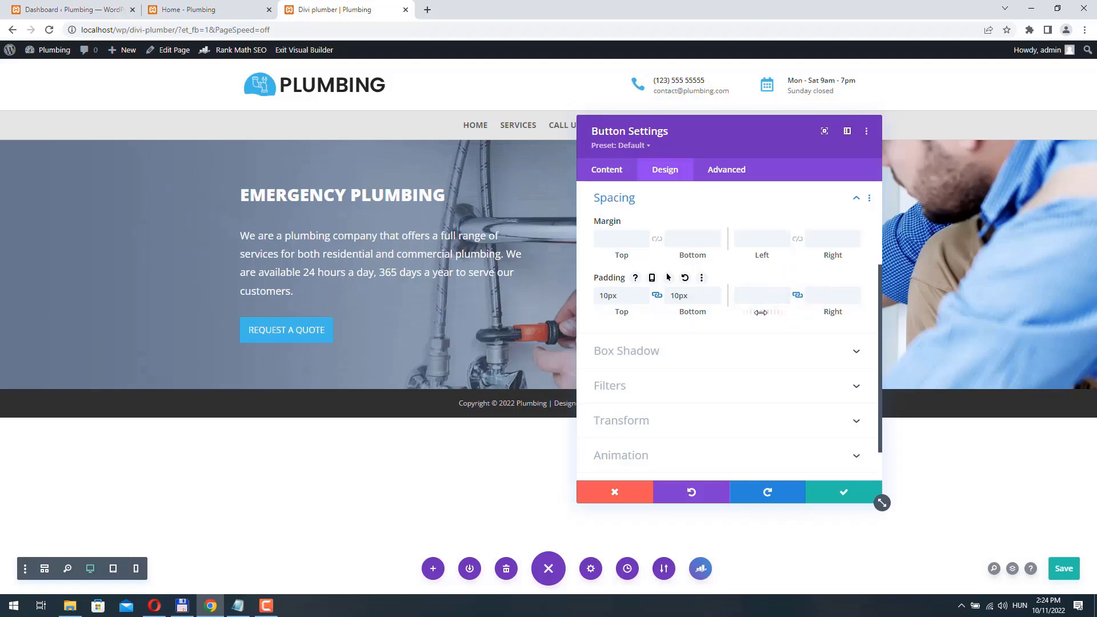
{"action": "left_click_drag", "start_coordinate": [760, 311], "coordinate": [781, 313]}
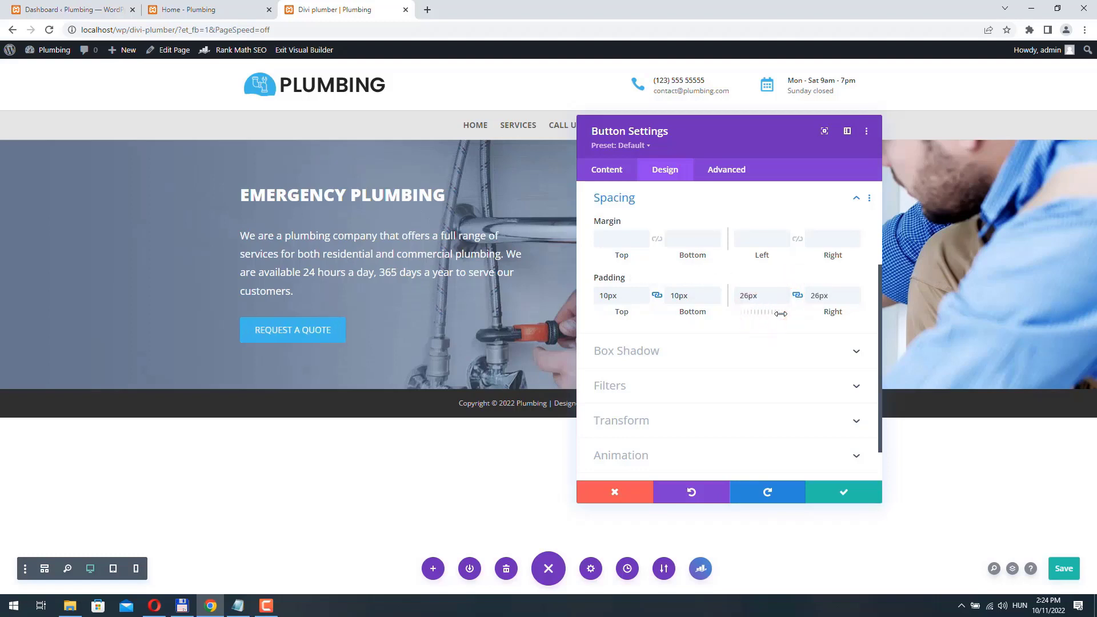
{"action": "left_click", "coordinate": [844, 492]}
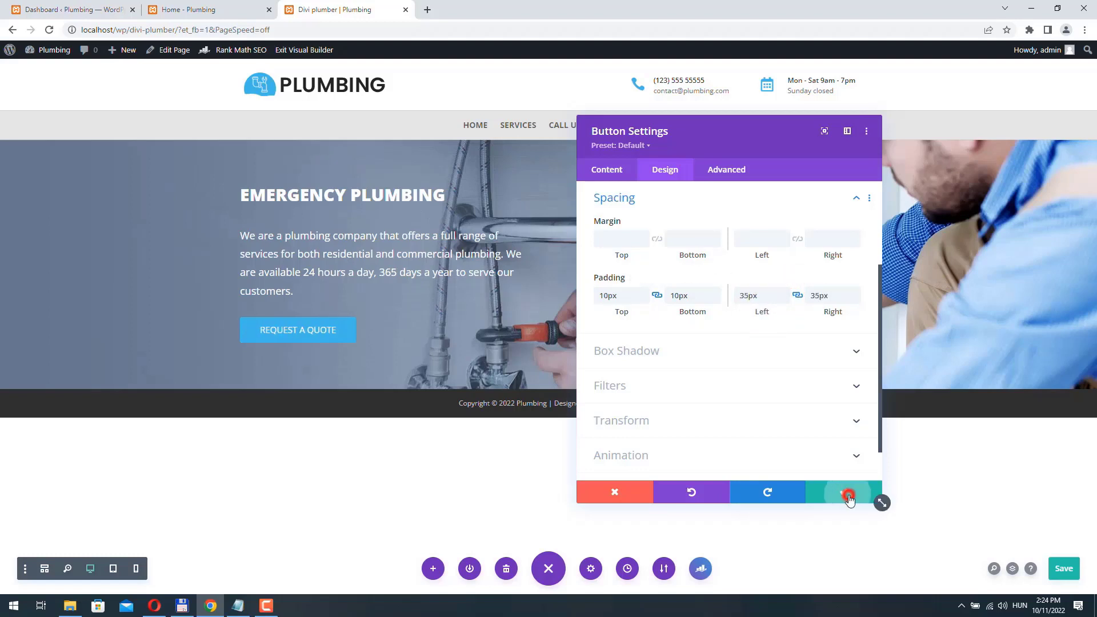
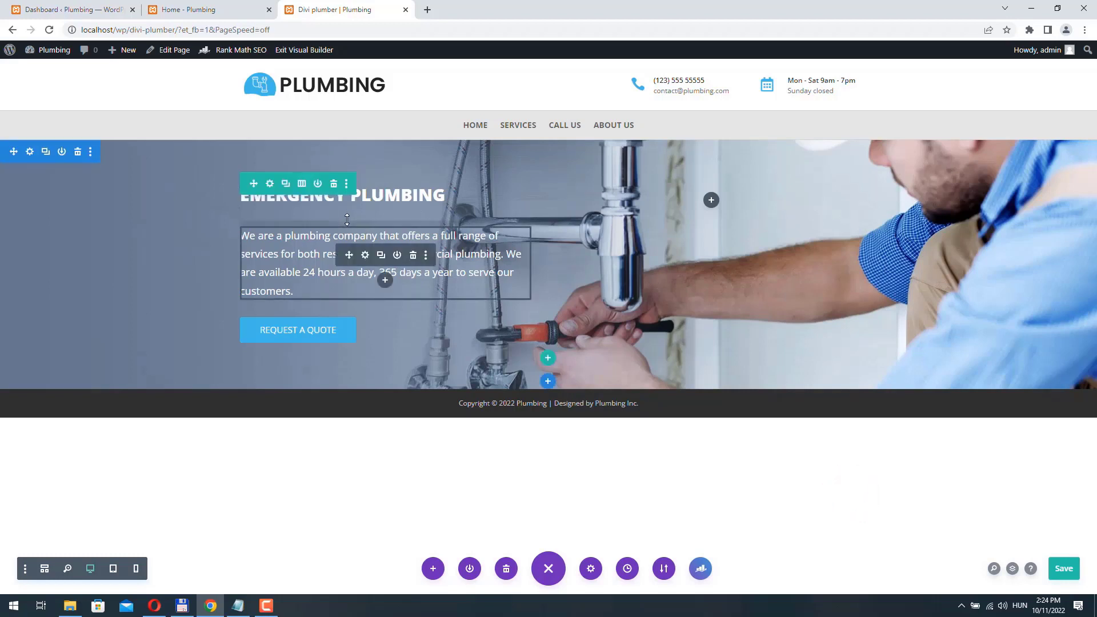
- Give the hero row's first column a Slide animation from the right, then save the page
{"action": "left_click", "coordinate": [270, 183]}
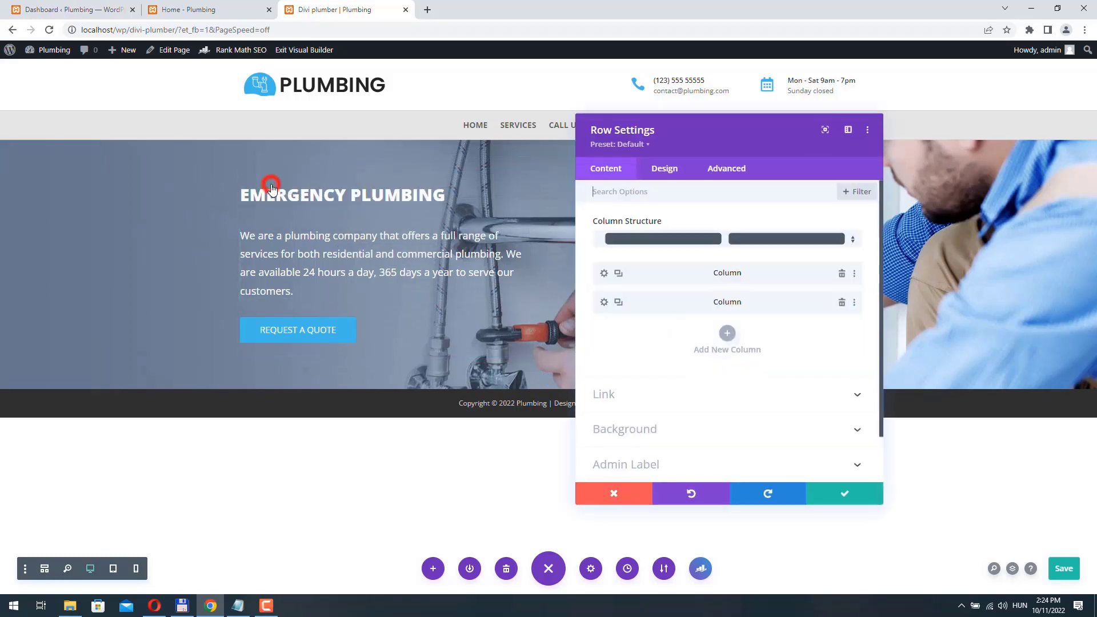
{"action": "left_click", "coordinate": [604, 274]}
{"action": "left_click", "coordinate": [665, 169]}
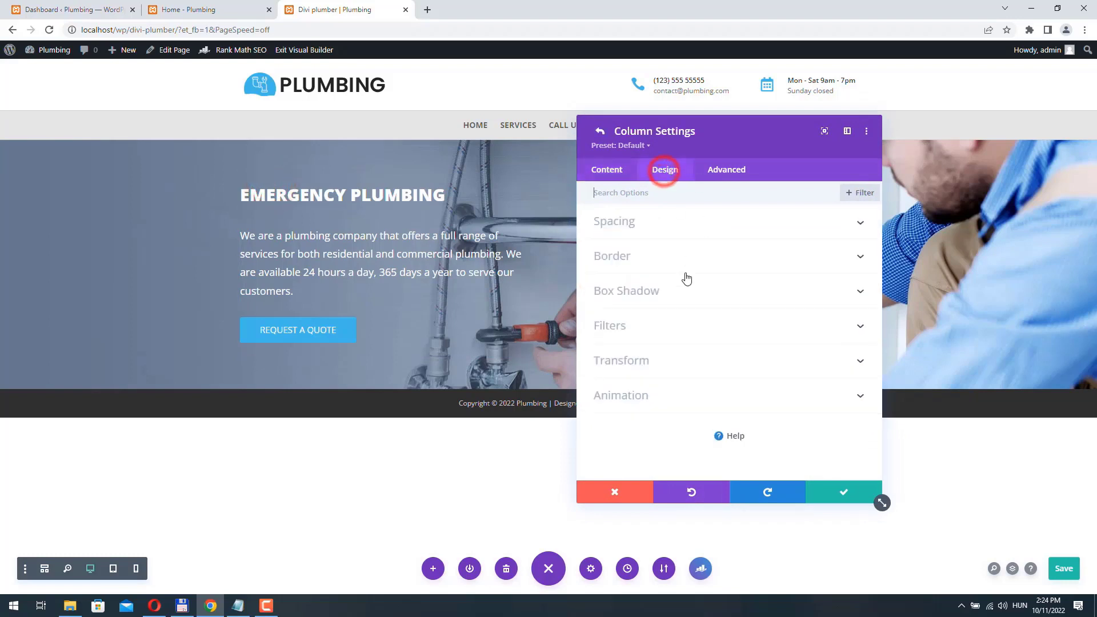
{"action": "left_click", "coordinate": [660, 397]}
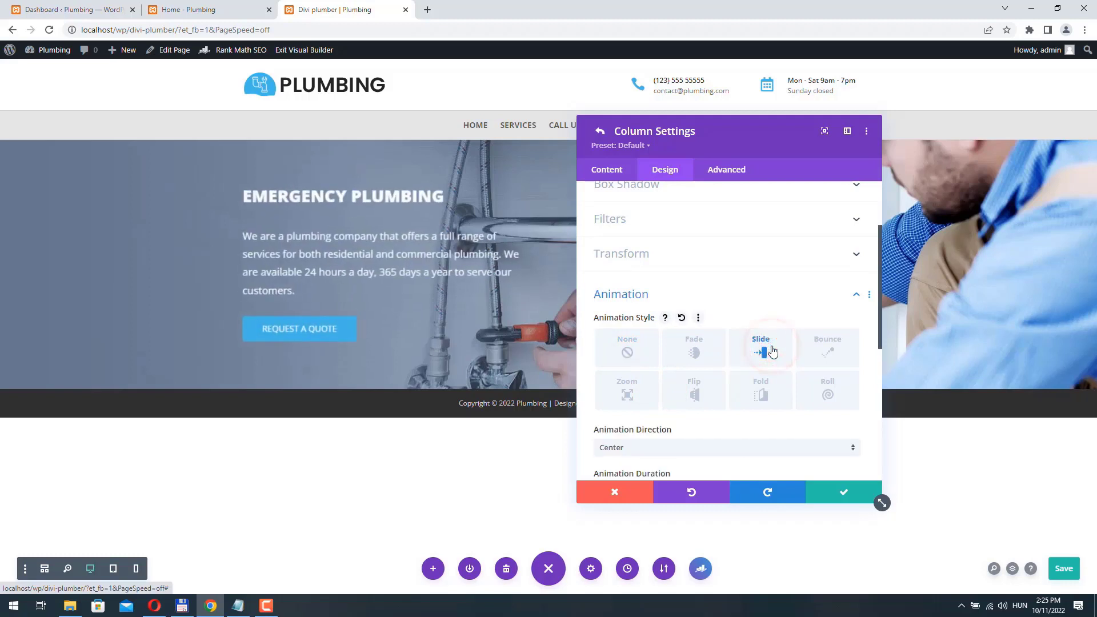
{"action": "scroll", "coordinate": [686, 342], "scroll_direction": "down", "scroll_amount": 3}
{"action": "left_click", "coordinate": [622, 303]}
{"action": "left_click", "coordinate": [622, 305]}
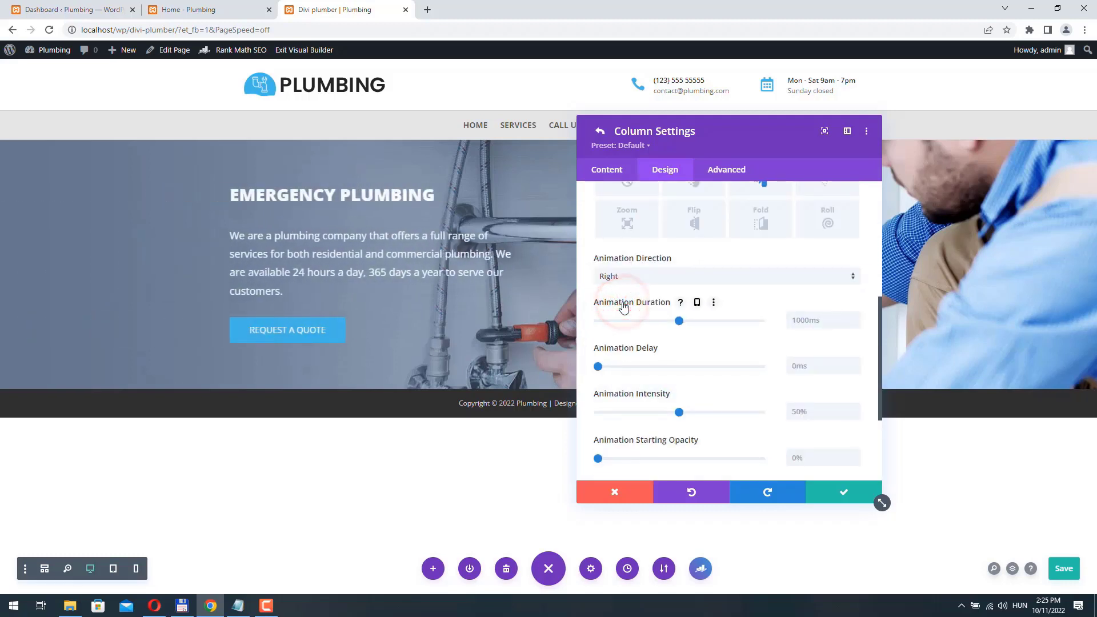
{"action": "left_click", "coordinate": [845, 492]}
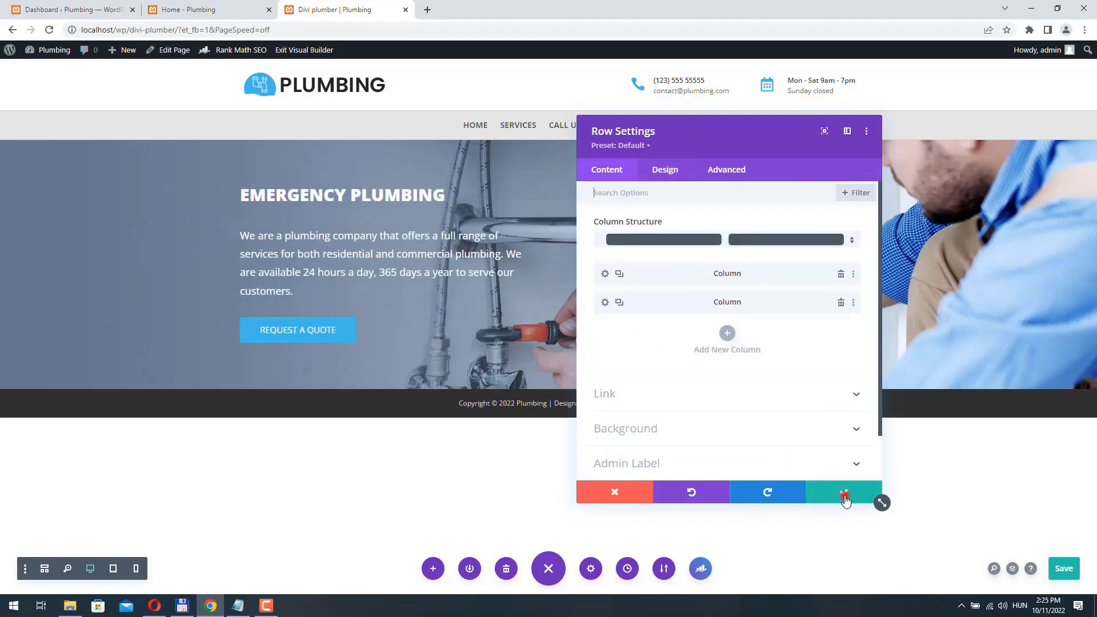
{"action": "left_click", "coordinate": [845, 492]}
{"action": "left_click", "coordinate": [1064, 569]}
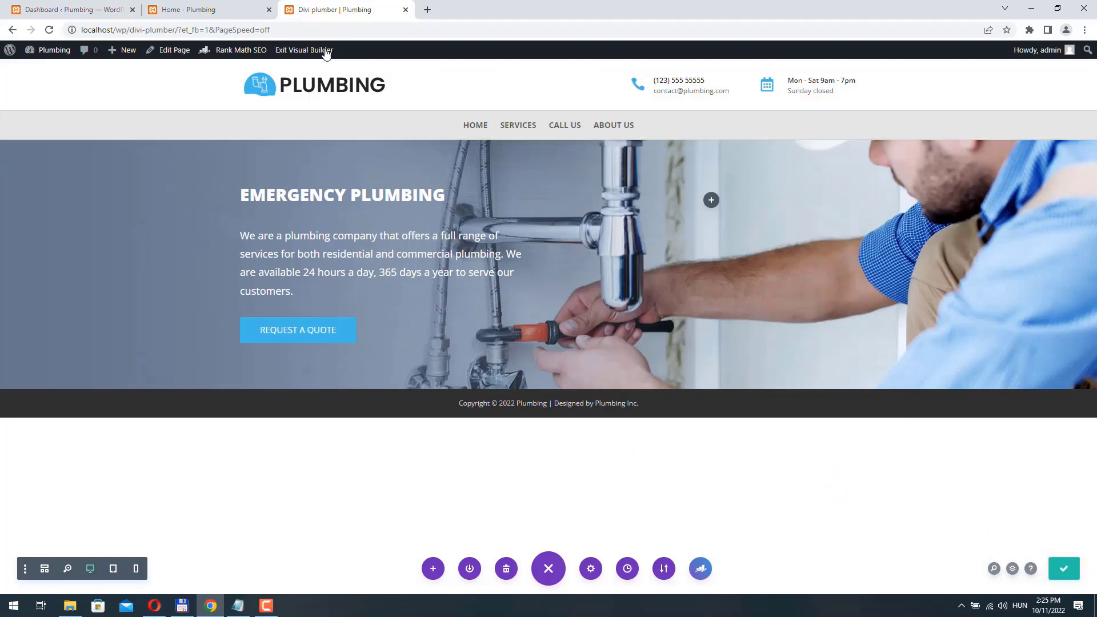
- Exit the visual builder, glance at the Home page, and reopen the plumber page in the builder
{"action": "left_click", "coordinate": [301, 50]}
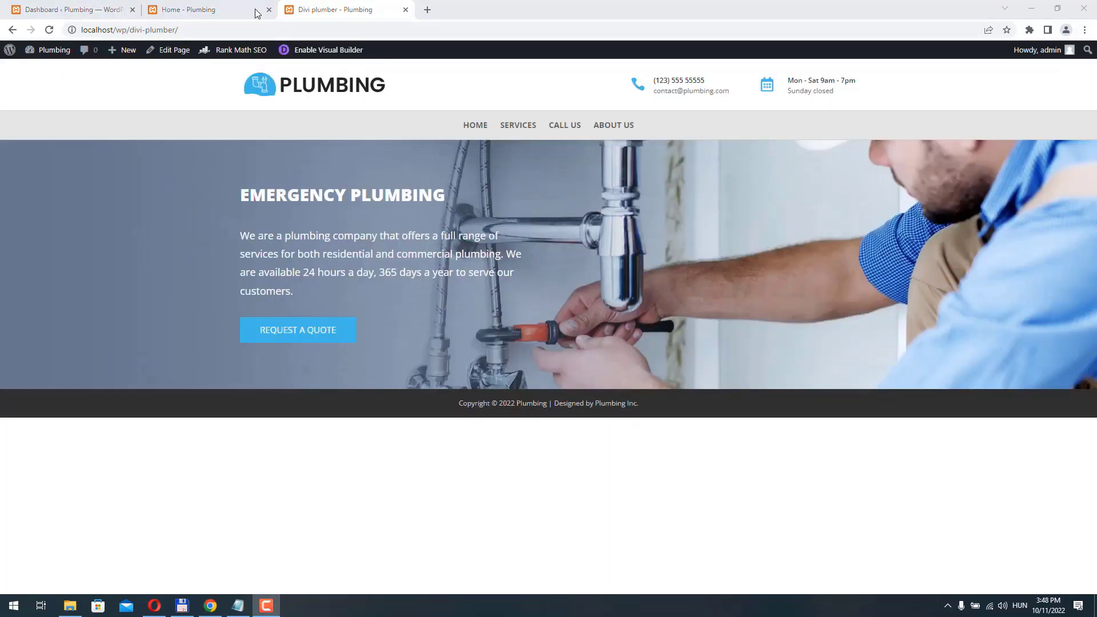
{"action": "left_click", "coordinate": [194, 10]}
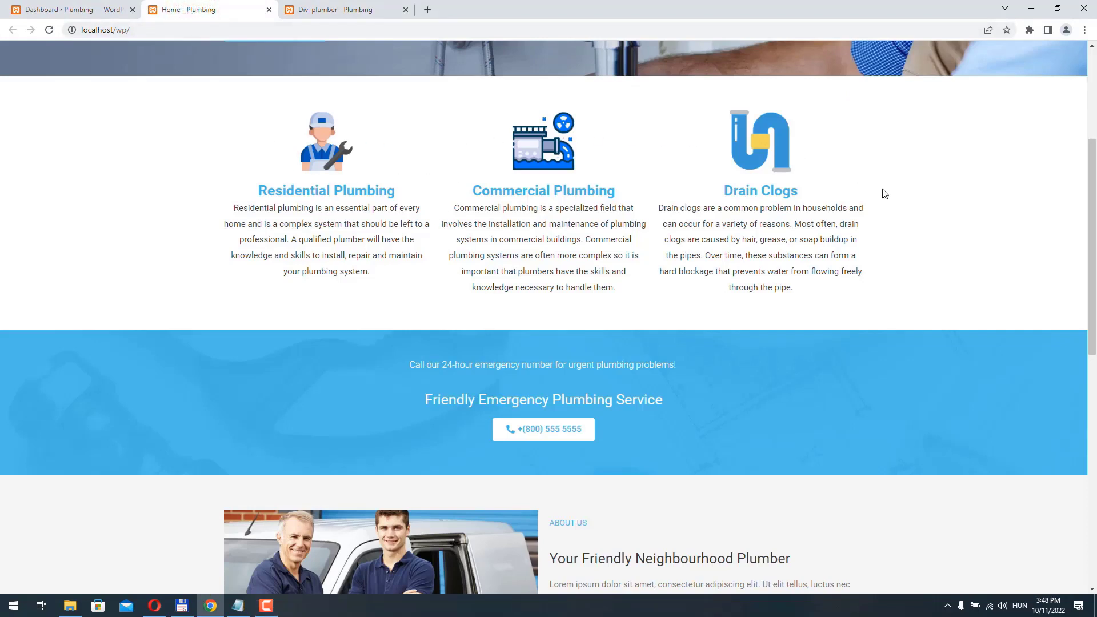
{"action": "left_click", "coordinate": [319, 11]}
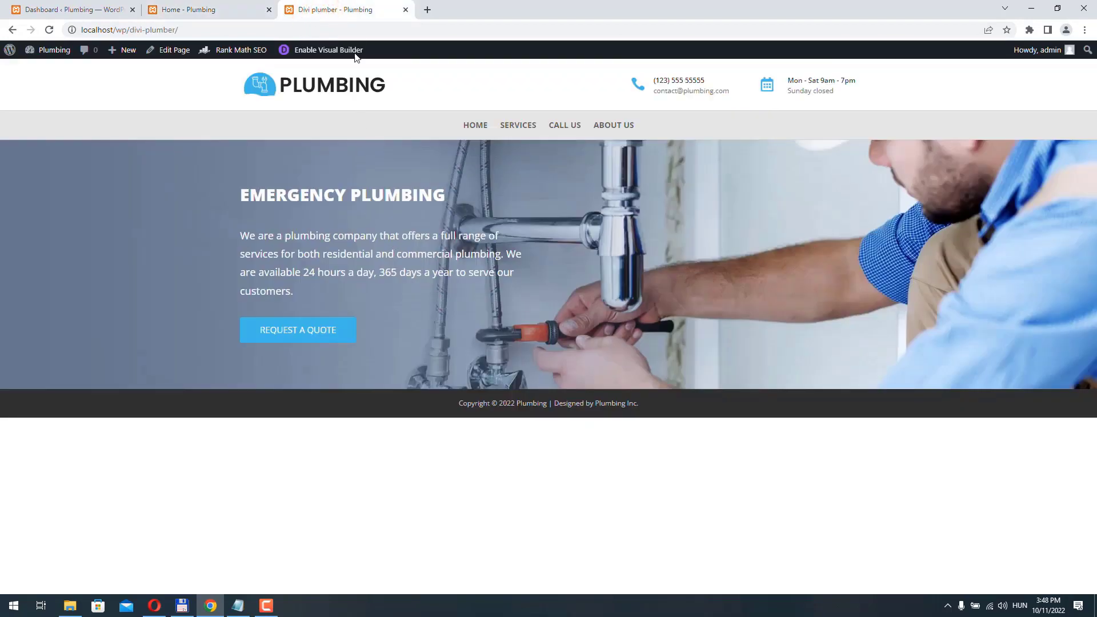
{"action": "left_click", "coordinate": [327, 50]}
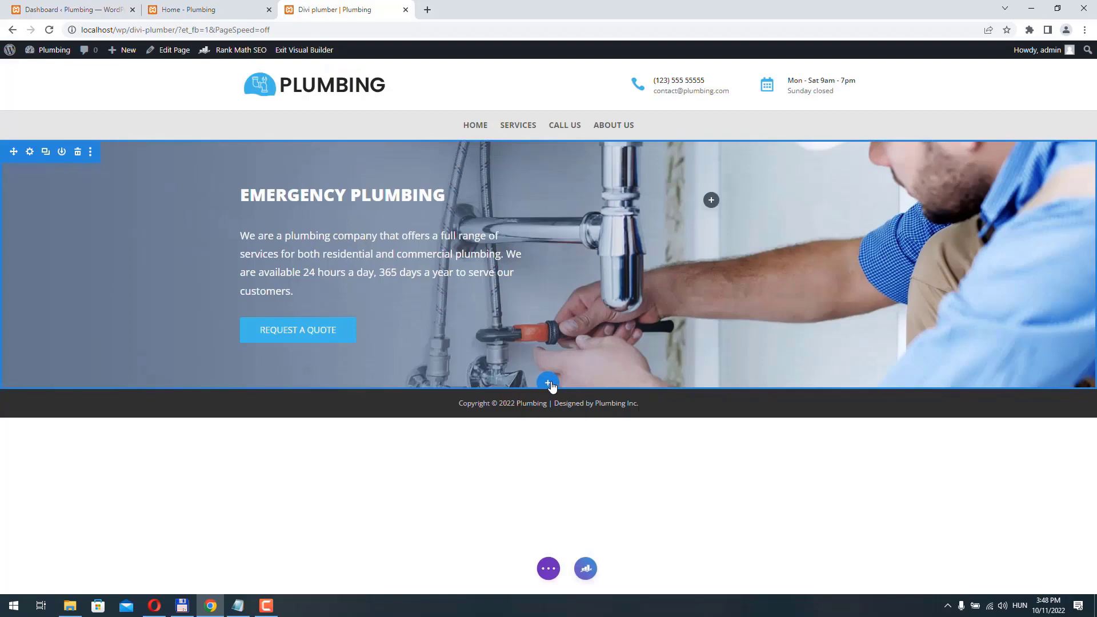
- Add a regular three-column section with a Blurb, then select the Home page's Residential Plumbing heading
{"action": "left_click", "coordinate": [550, 384]}
{"action": "left_click", "coordinate": [459, 340]}
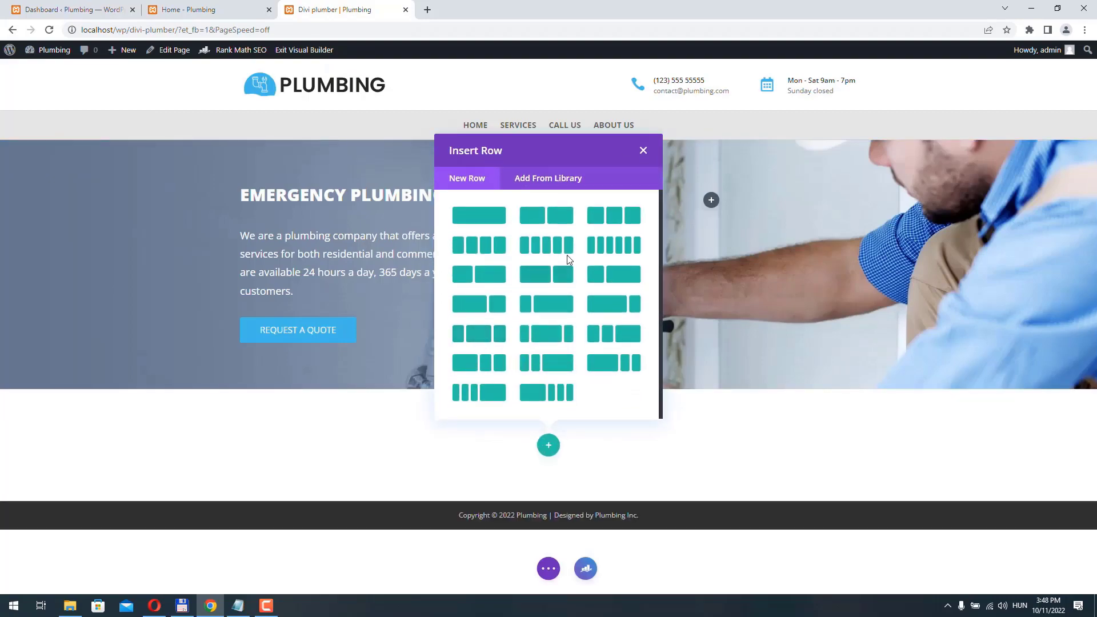
{"action": "left_click", "coordinate": [623, 213]}
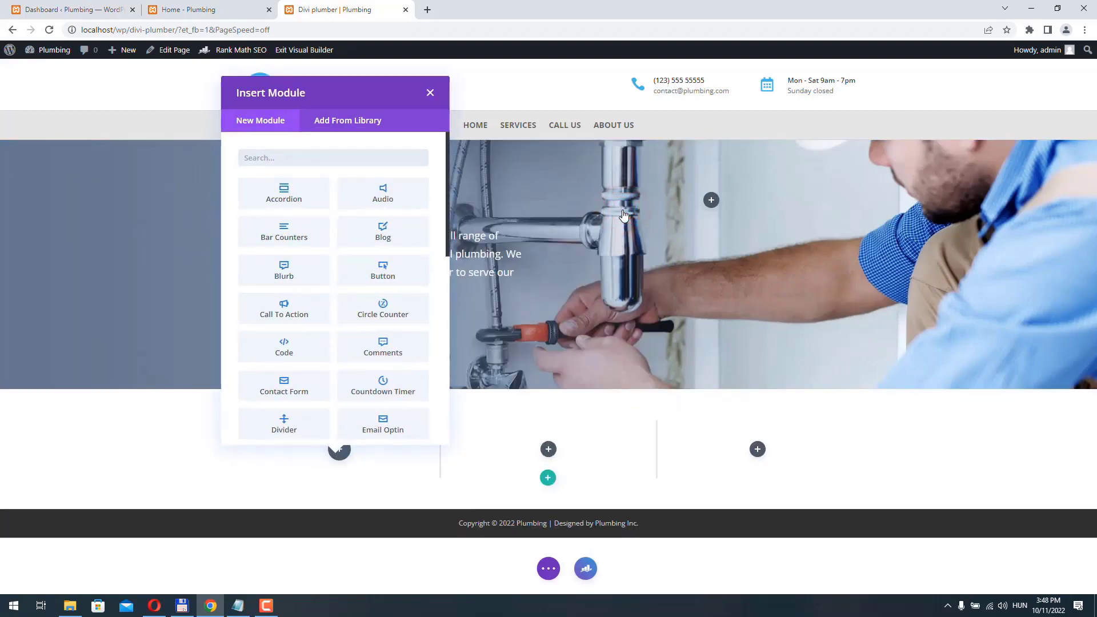
{"action": "left_click", "coordinate": [290, 273]}
{"action": "left_click", "coordinate": [197, 10]}
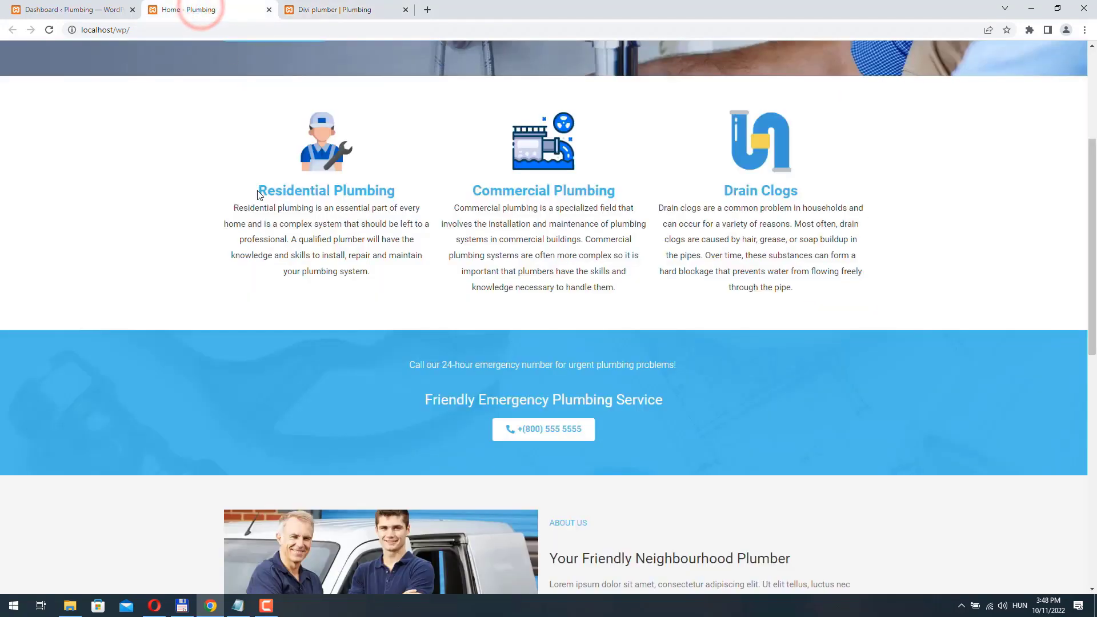
{"action": "left_click_drag", "start_coordinate": [316, 190], "coordinate": [404, 191]}
{"action": "key", "text": "ctrl+c"}
- Paste 'Residential Plumbing' as the blurb title and its Home page description as the body
{"action": "left_click", "coordinate": [324, 10]}
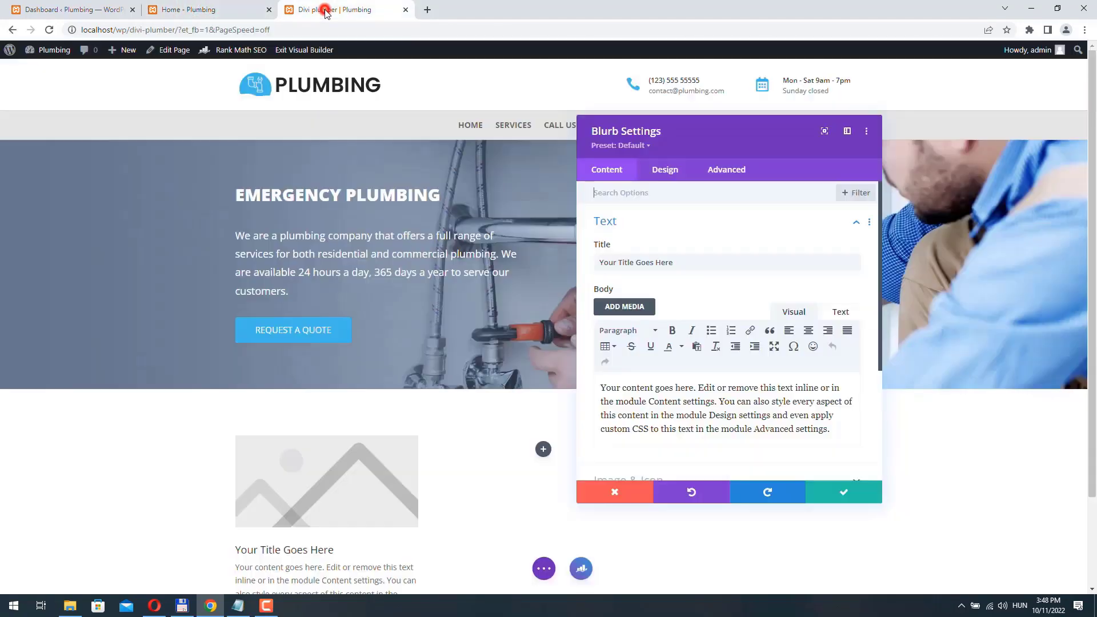
{"action": "triple_click", "coordinate": [695, 262]}
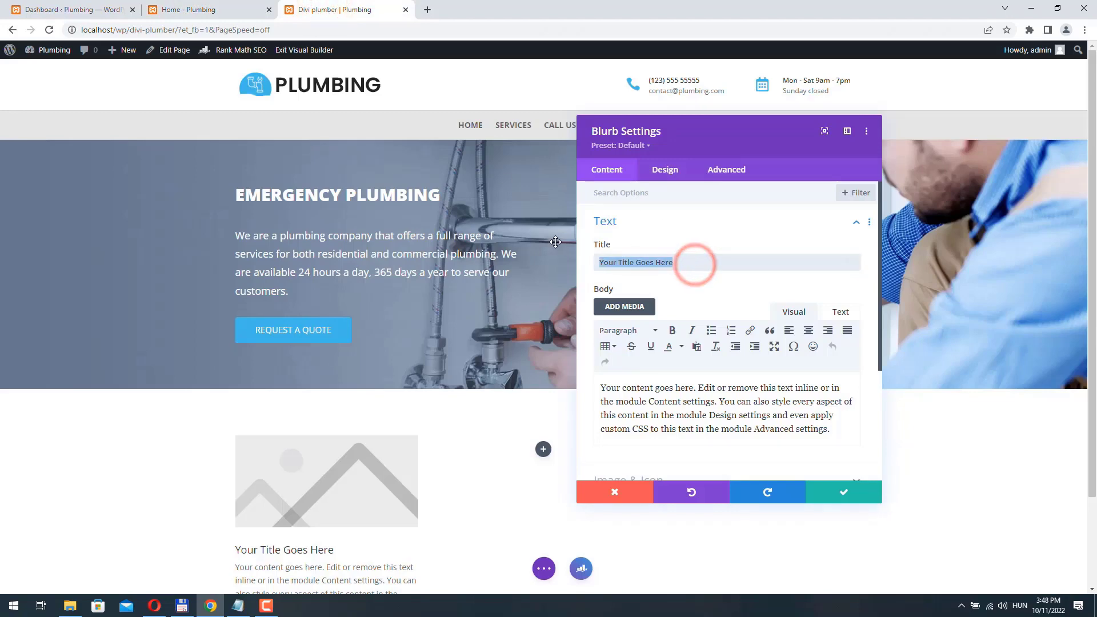
{"action": "key", "text": "ctrl+v"}
{"action": "left_click", "coordinate": [197, 10]}
{"action": "left_click_drag", "start_coordinate": [233, 212], "coordinate": [375, 277]}
{"action": "key", "text": "ctrl+c"}
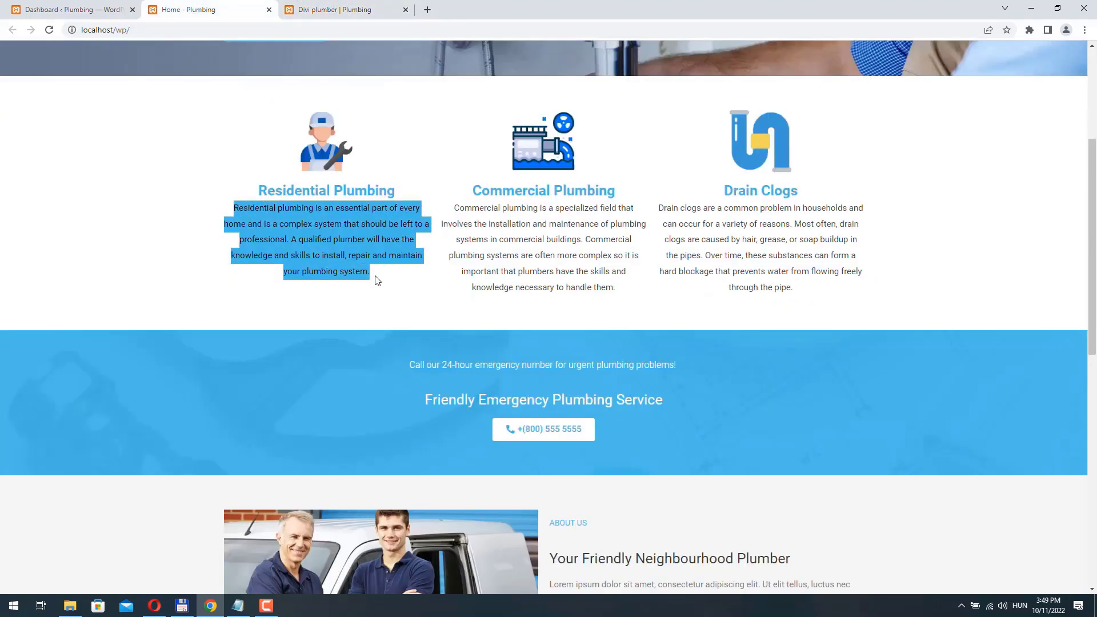
{"action": "left_click", "coordinate": [341, 12]}
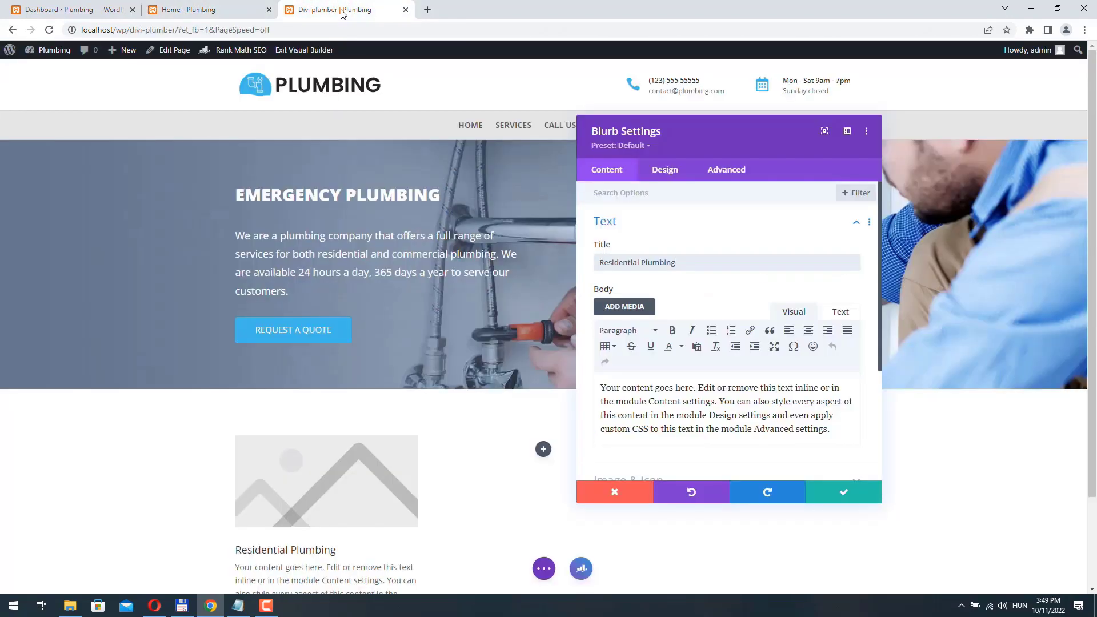
{"action": "triple_click", "coordinate": [821, 428]}
{"action": "key", "text": "ctrl+v"}
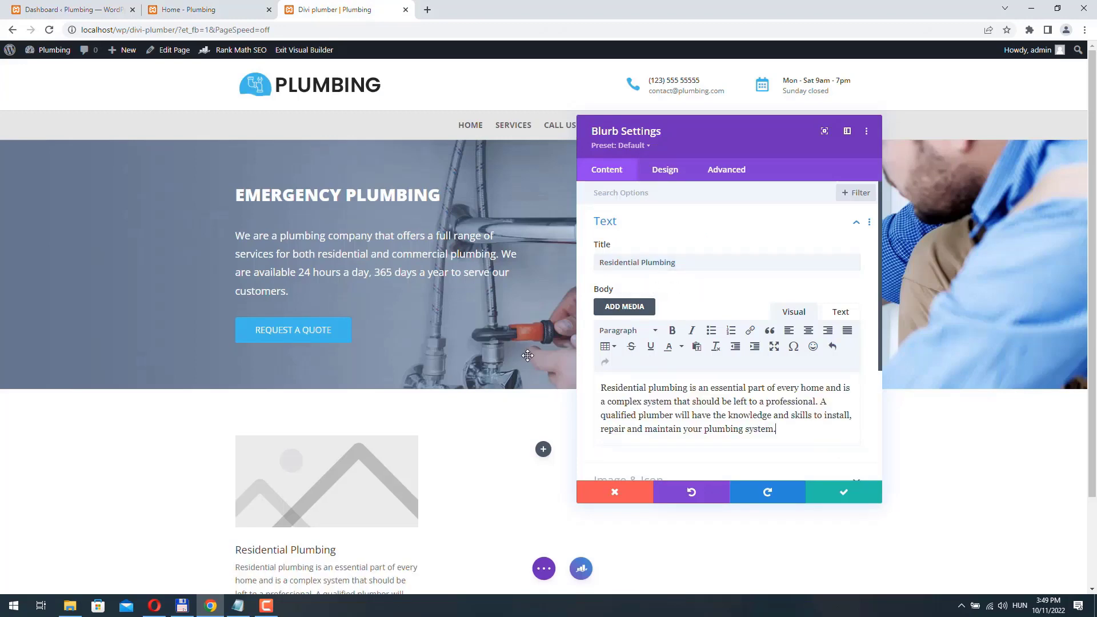
- Set the blurb image to technician.png from the Media Library
{"action": "scroll", "coordinate": [527, 356], "scroll_direction": "down", "scroll_amount": 2}
{"action": "scroll", "coordinate": [685, 307], "scroll_direction": "down", "scroll_amount": 3}
{"action": "left_click", "coordinate": [657, 308]}
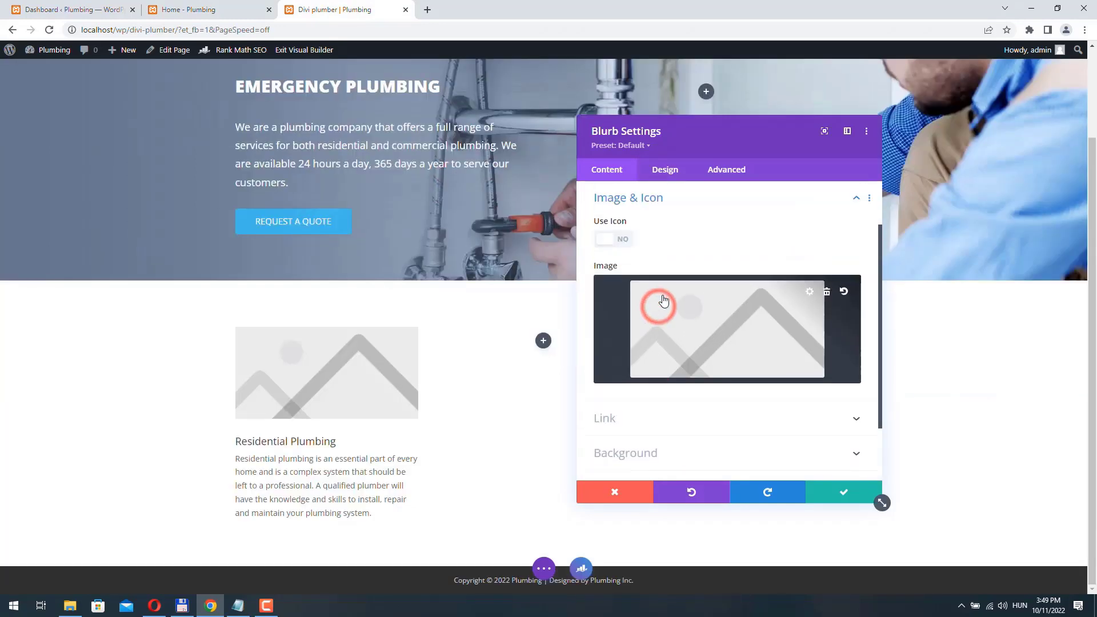
{"action": "left_click", "coordinate": [718, 334]}
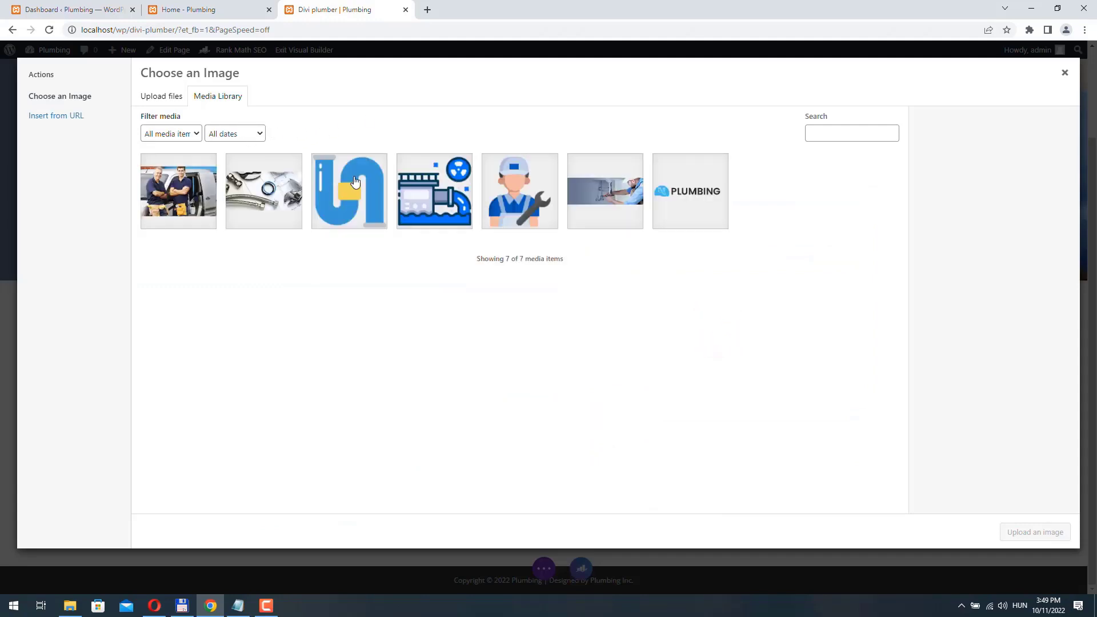
{"action": "left_click", "coordinate": [532, 211]}
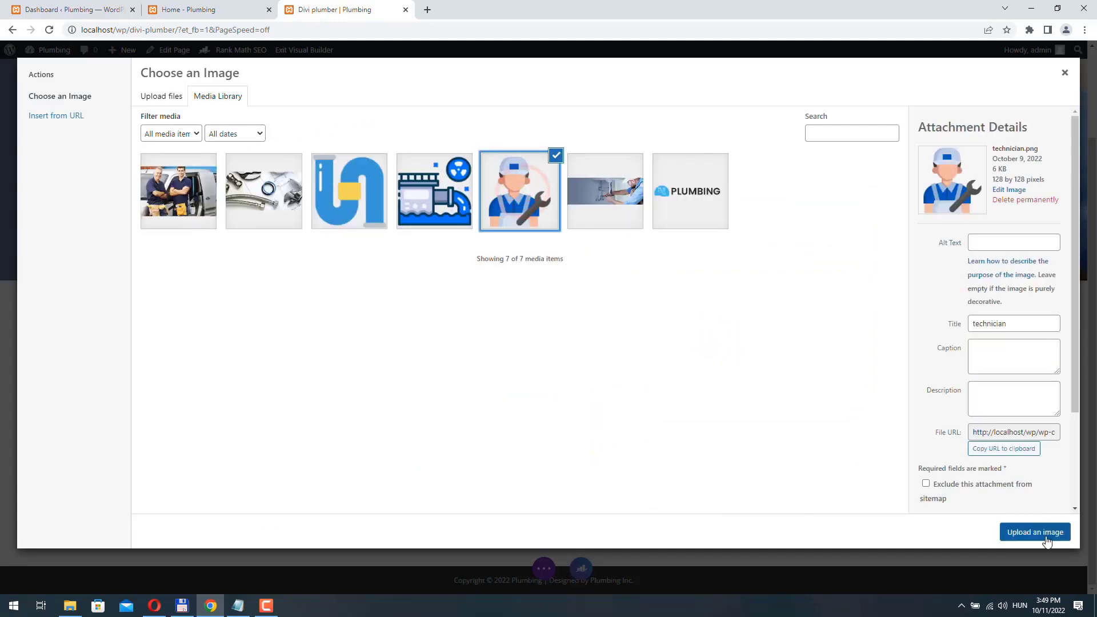
{"action": "left_click", "coordinate": [1046, 533]}
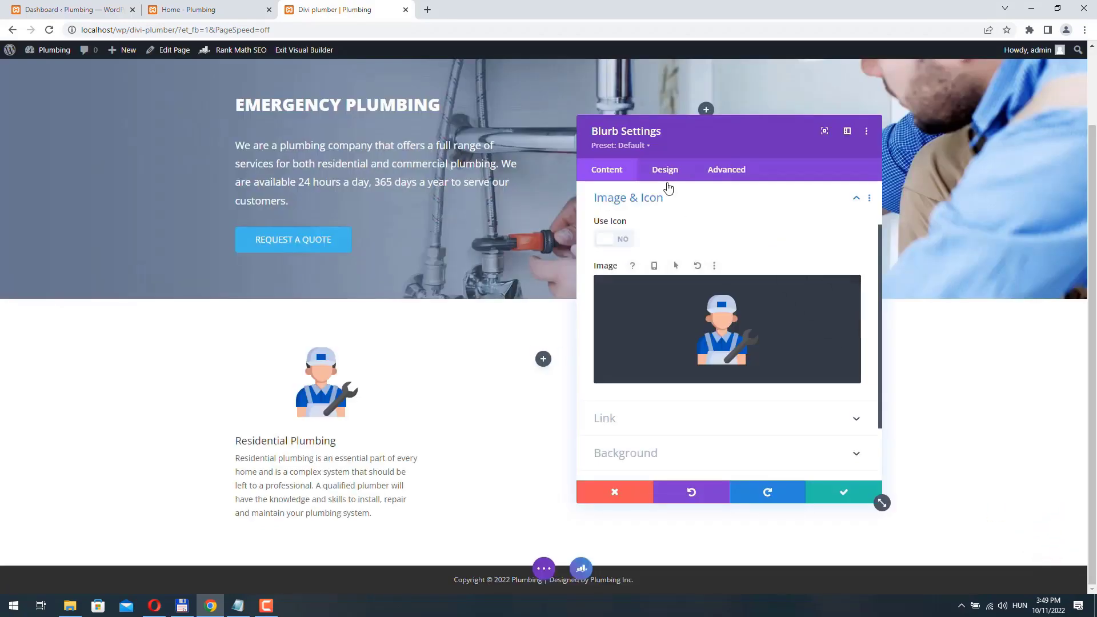
{"action": "left_click", "coordinate": [668, 177]}
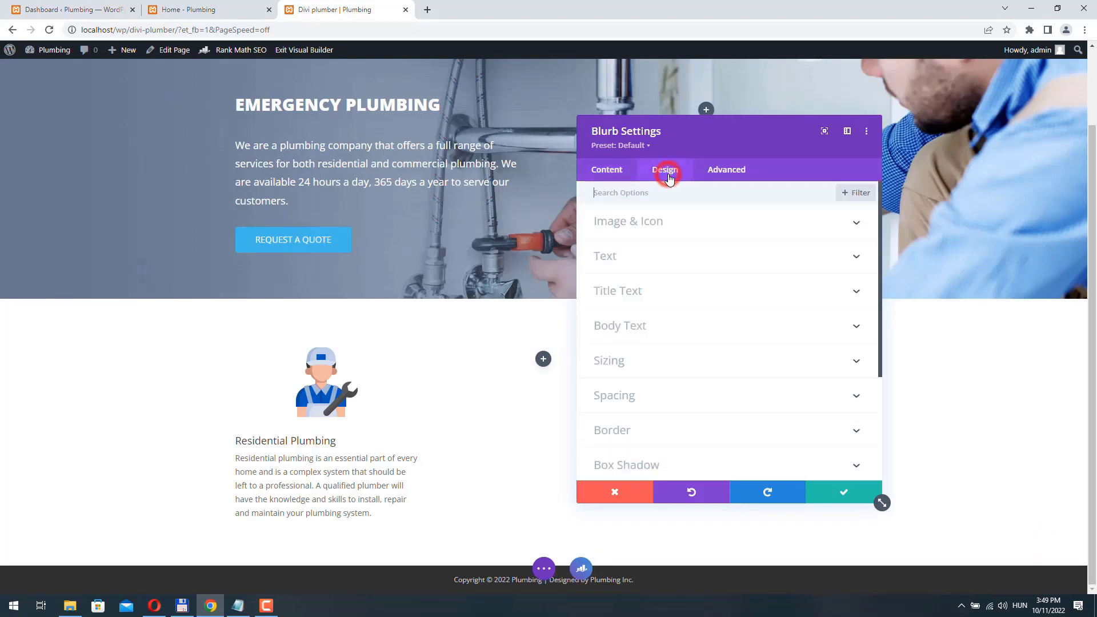
- Make the Residential Plumbing blurb title bold and centred
{"action": "left_click", "coordinate": [639, 297]}
{"action": "scroll", "coordinate": [728, 252], "scroll_direction": "down", "scroll_amount": 2}
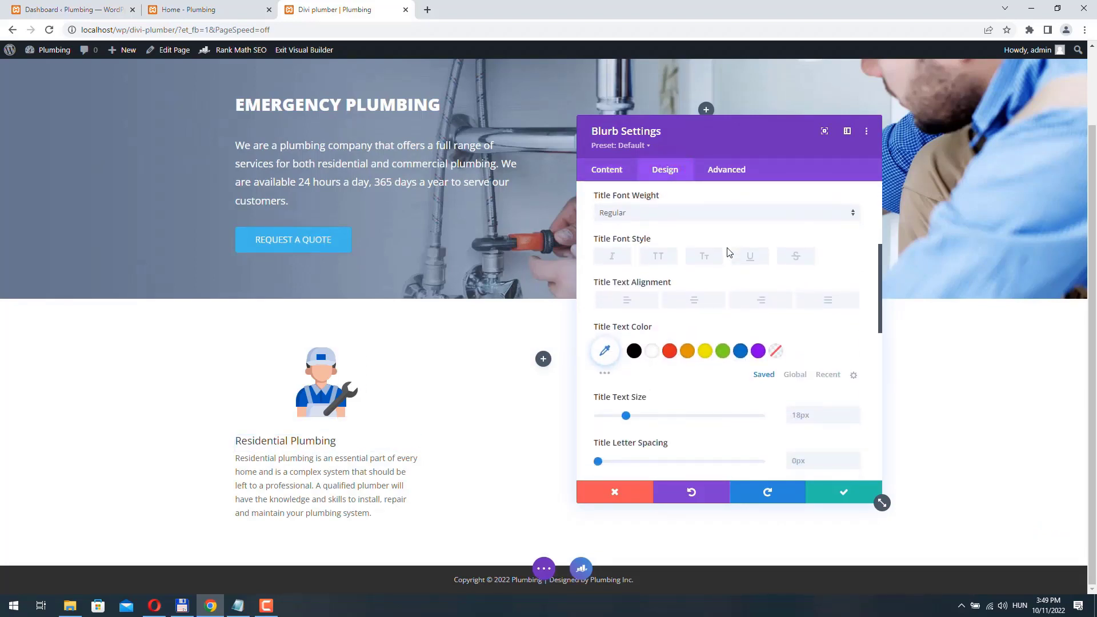
{"action": "scroll", "coordinate": [656, 231], "scroll_direction": "up", "scroll_amount": 1}
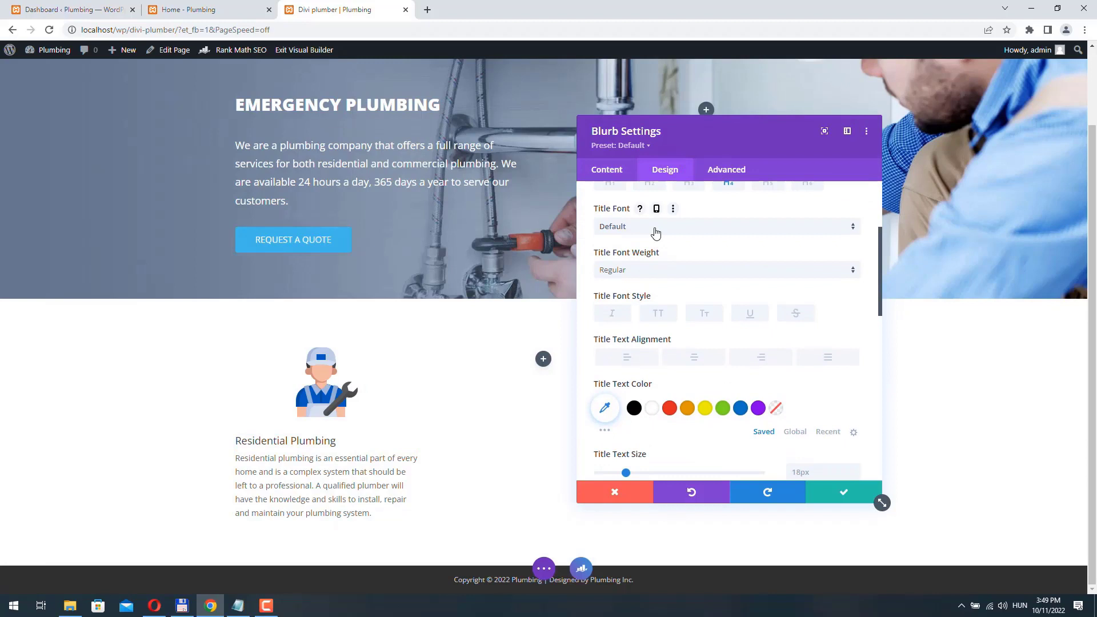
{"action": "left_click", "coordinate": [638, 275]}
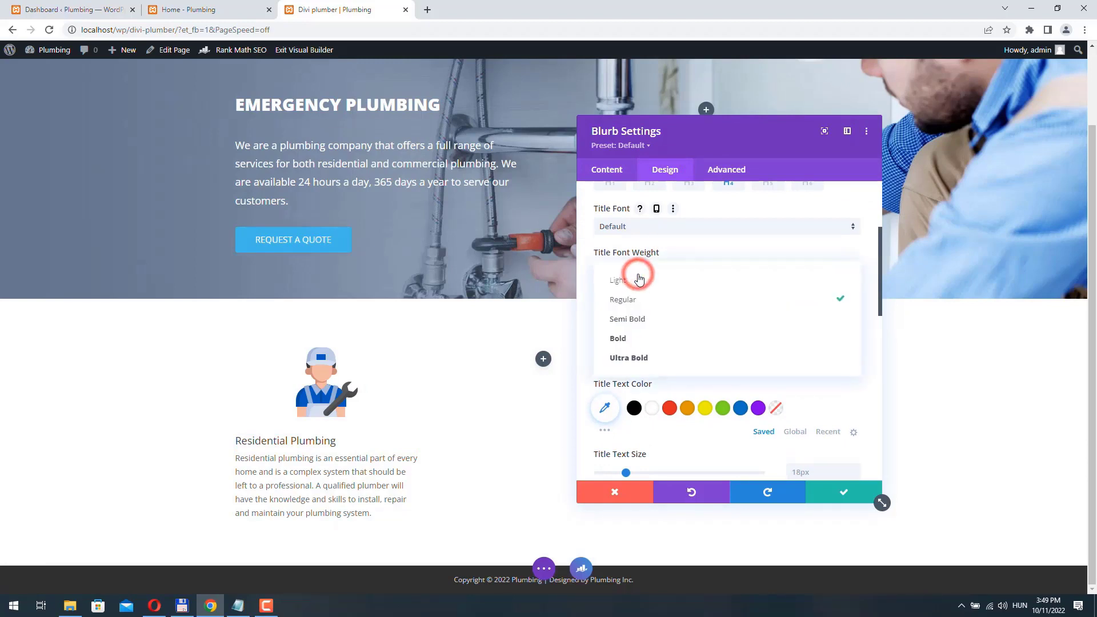
{"action": "left_click", "coordinate": [634, 340]}
{"action": "left_click", "coordinate": [693, 359]}
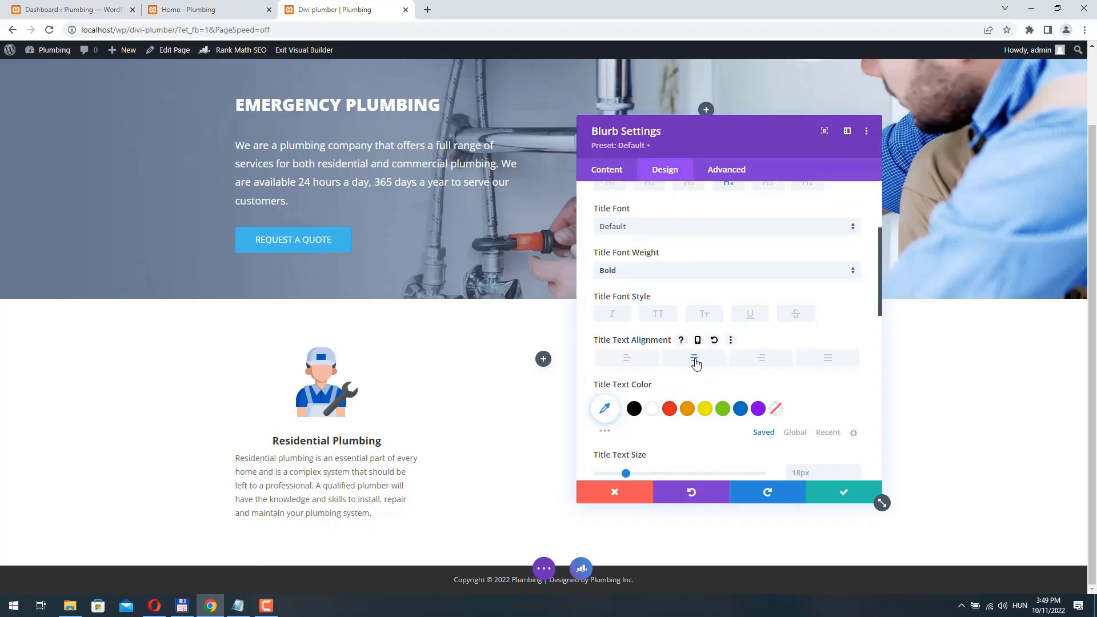
- Change the blurb title colour and enlarge its text size to 22px
{"action": "left_click", "coordinate": [604, 408]}
{"action": "scroll", "coordinate": [670, 333], "scroll_direction": "down", "scroll_amount": 2}
{"action": "left_click", "coordinate": [615, 289]}
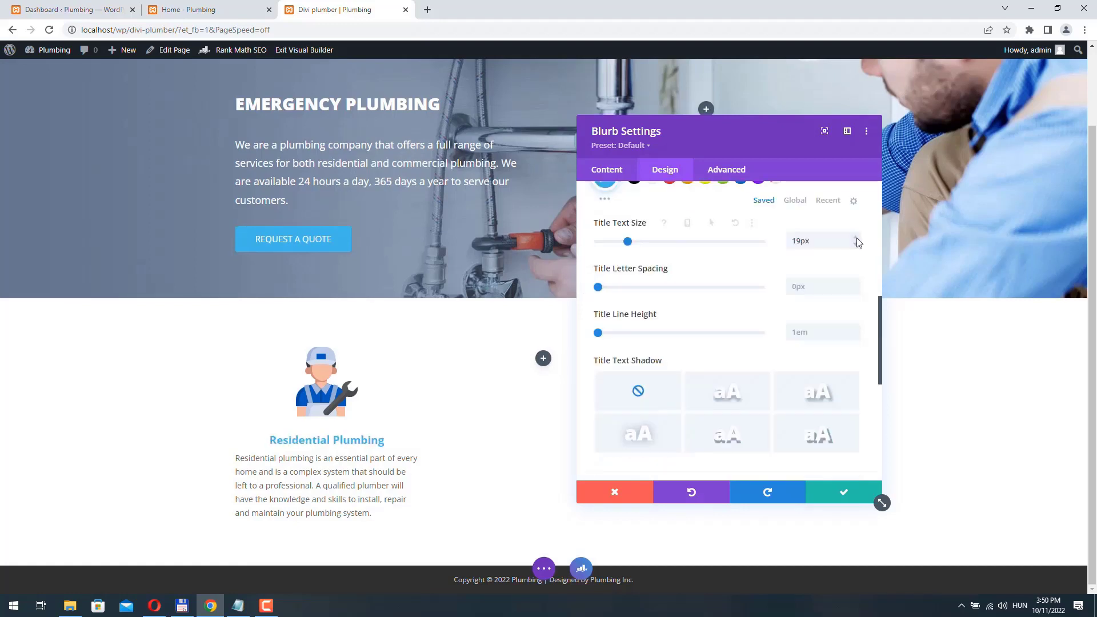
{"action": "left_click", "coordinate": [856, 237]}
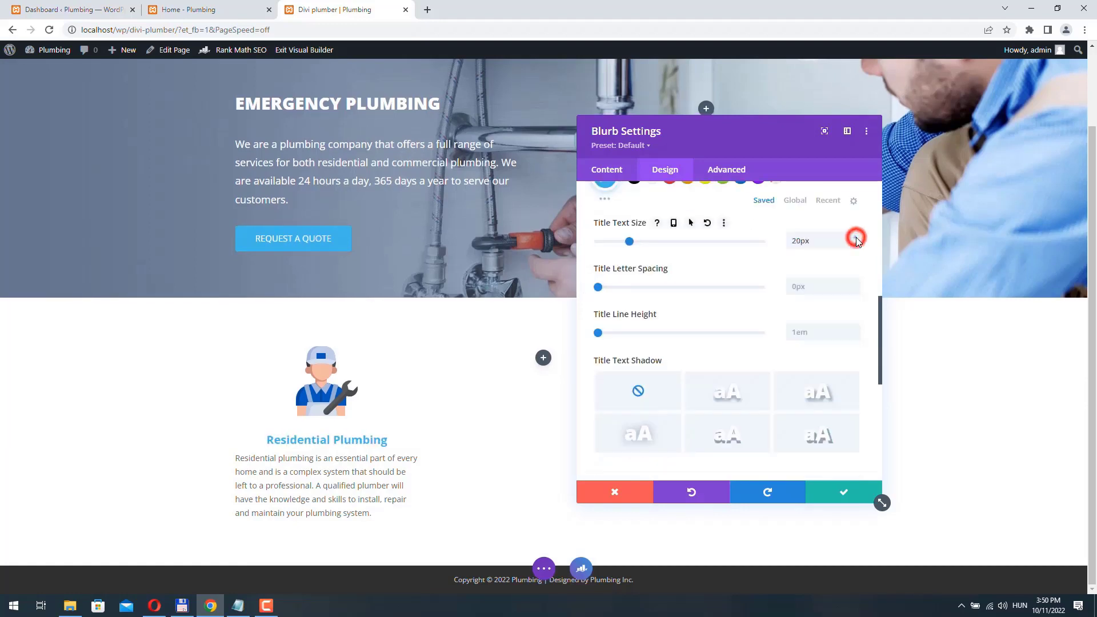
{"action": "left_click", "coordinate": [856, 238]}
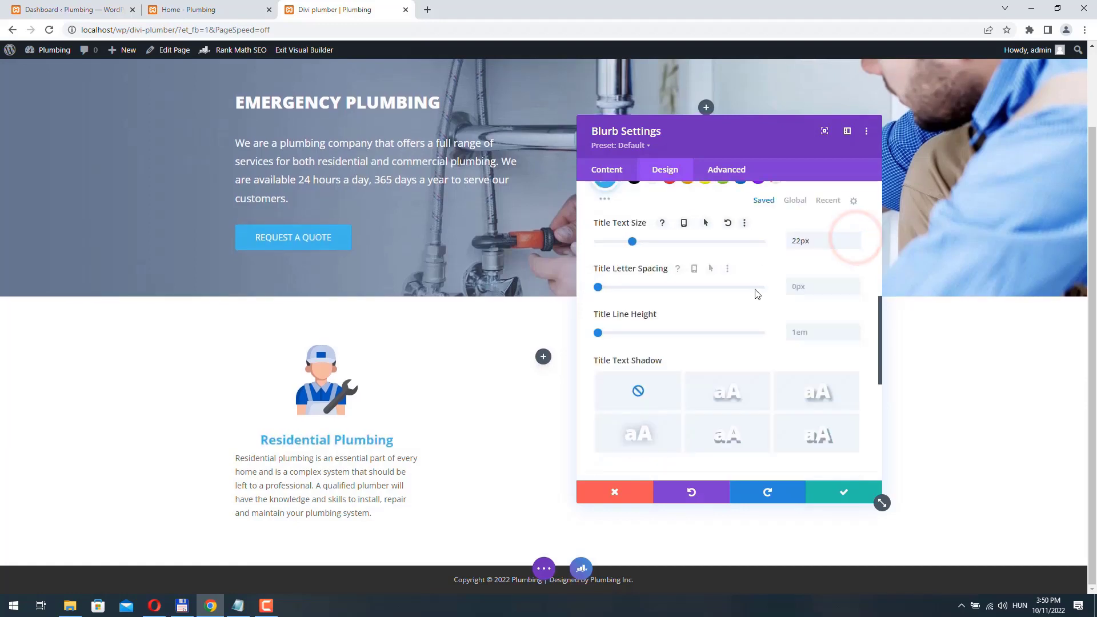
{"action": "scroll", "coordinate": [756, 292], "scroll_direction": "up", "scroll_amount": 10}
{"action": "left_click", "coordinate": [653, 249]}
- Centre the blurb's body text
{"action": "left_click", "coordinate": [641, 290]}
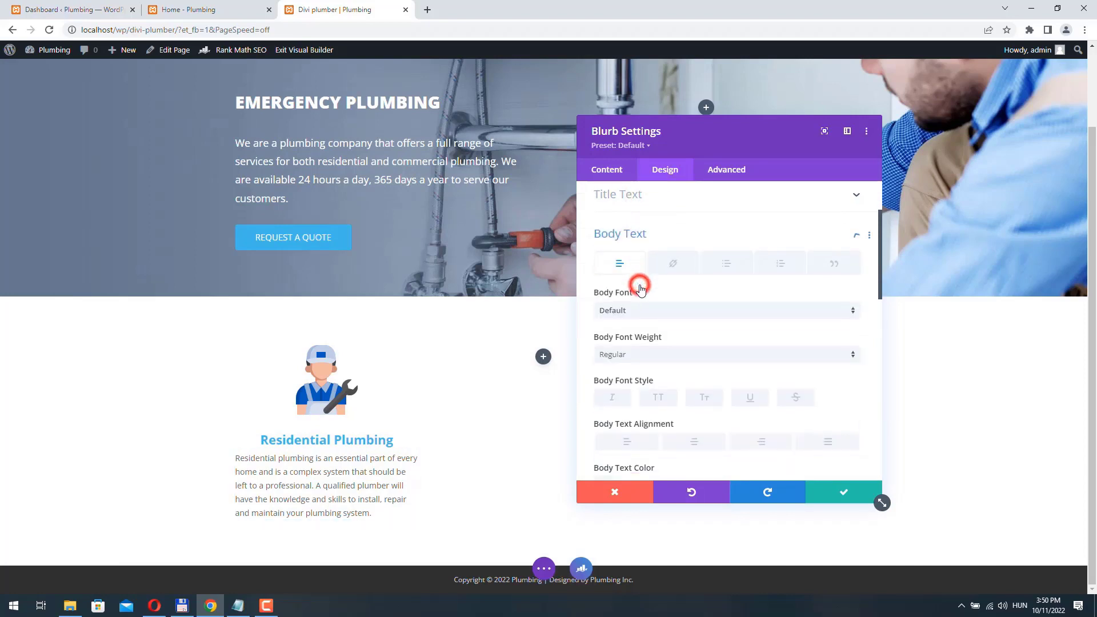
{"action": "scroll", "coordinate": [720, 286], "scroll_direction": "down", "scroll_amount": 2}
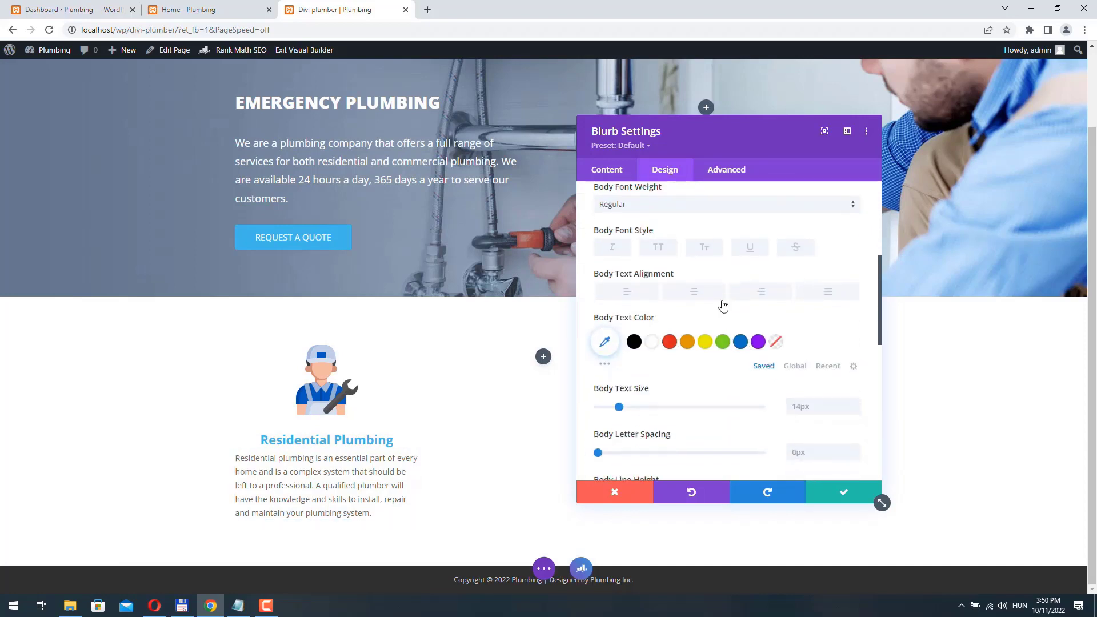
{"action": "left_click", "coordinate": [694, 293]}
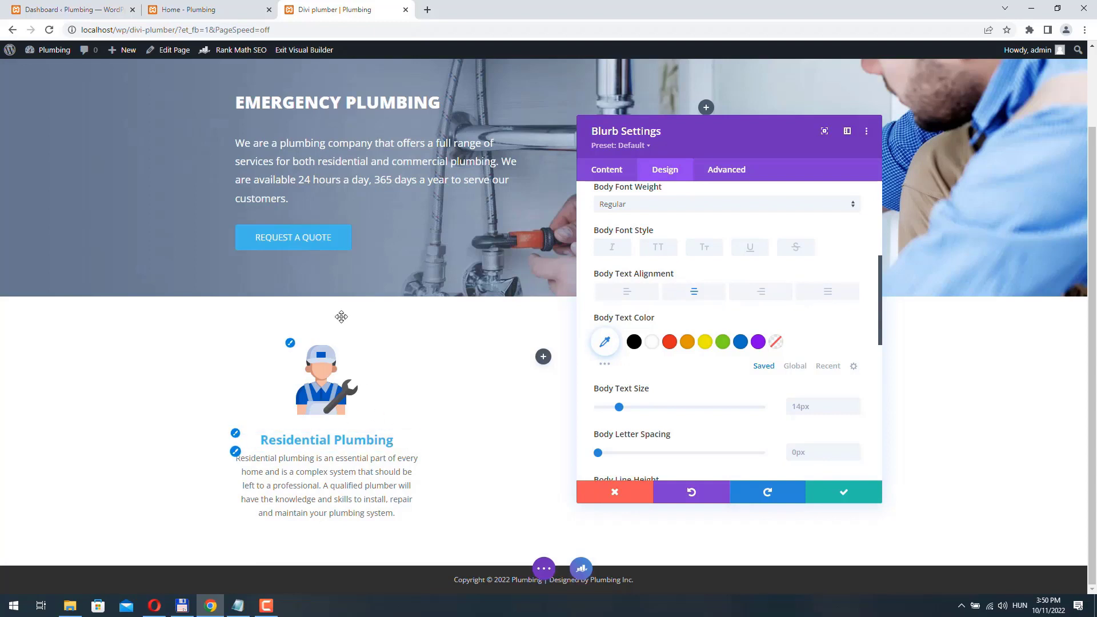
- Give the Residential Plumbing blurb a Slide animation coming from the right
{"action": "scroll", "coordinate": [634, 289], "scroll_direction": "up", "scroll_amount": 5}
{"action": "left_click", "coordinate": [636, 320]}
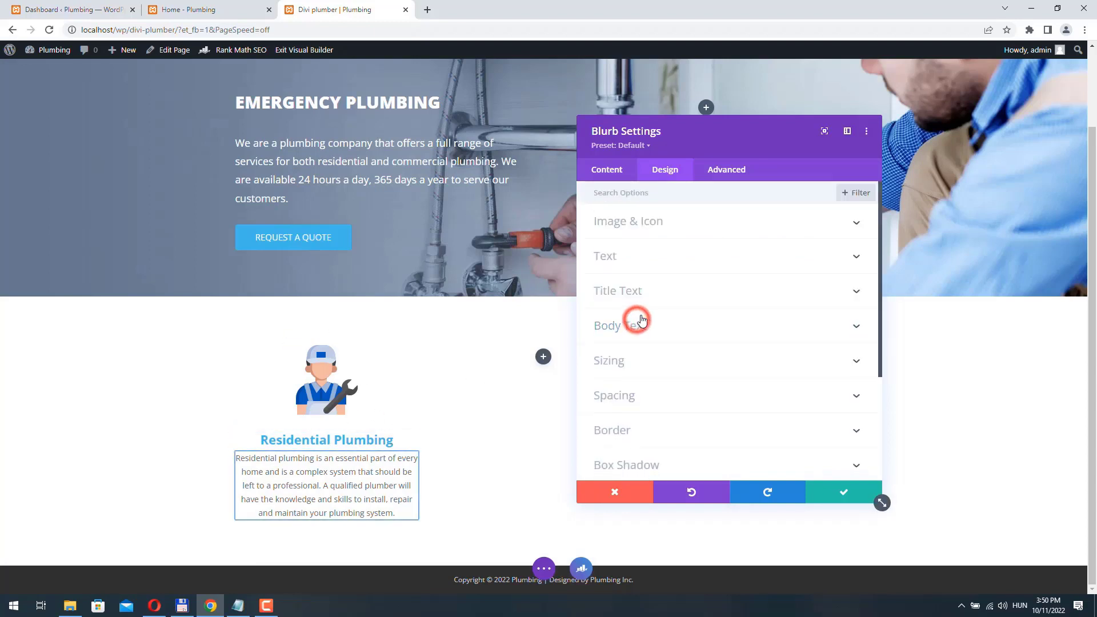
{"action": "scroll", "coordinate": [639, 318], "scroll_direction": "down", "scroll_amount": 3}
{"action": "left_click", "coordinate": [652, 420]}
{"action": "scroll", "coordinate": [657, 411], "scroll_direction": "down", "scroll_amount": 1}
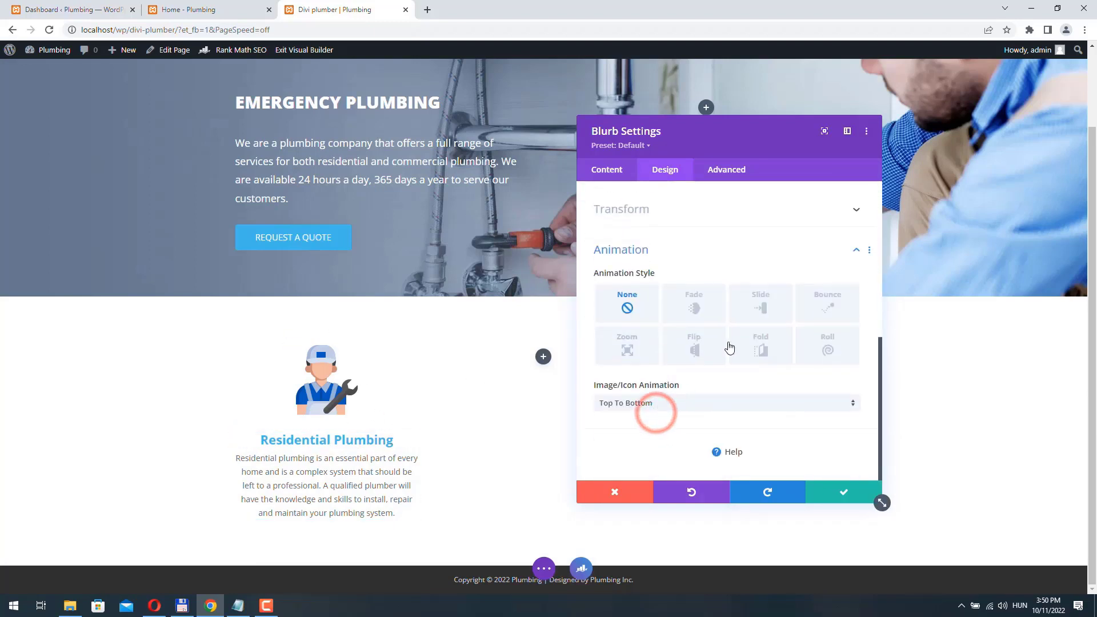
{"action": "left_click", "coordinate": [765, 307]}
{"action": "scroll", "coordinate": [666, 296], "scroll_direction": "down", "scroll_amount": 2}
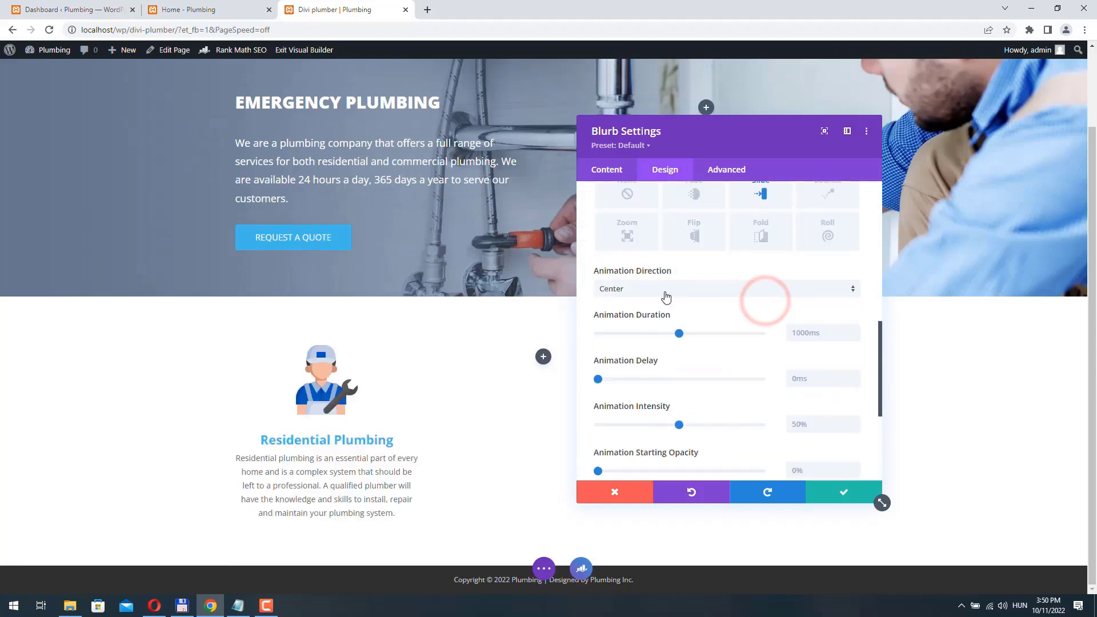
{"action": "left_click", "coordinate": [665, 293]}
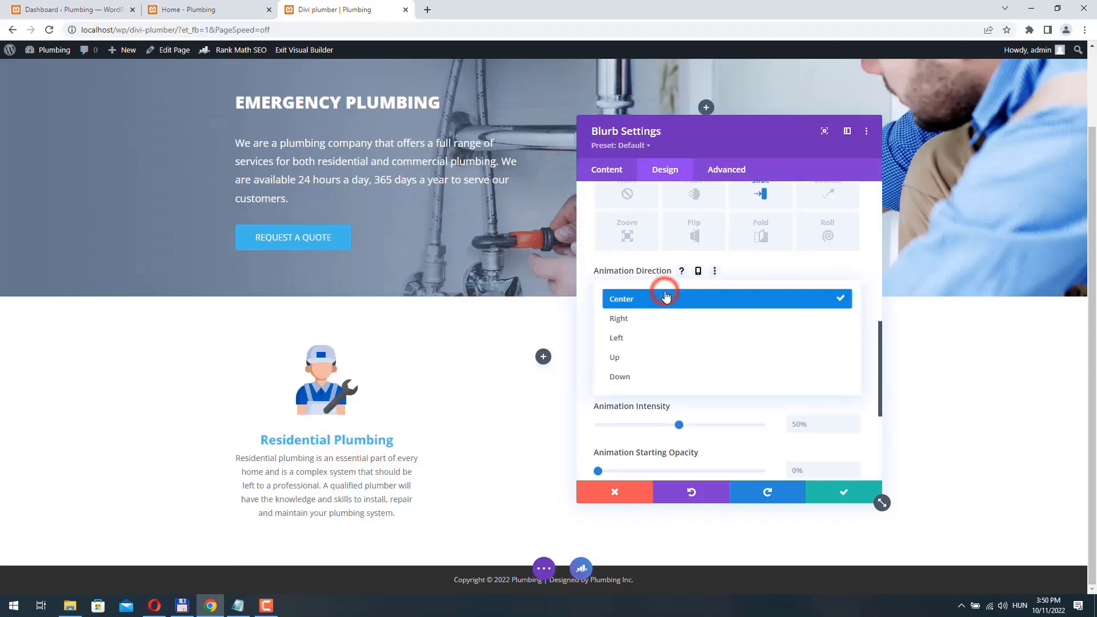
{"action": "left_click", "coordinate": [649, 319]}
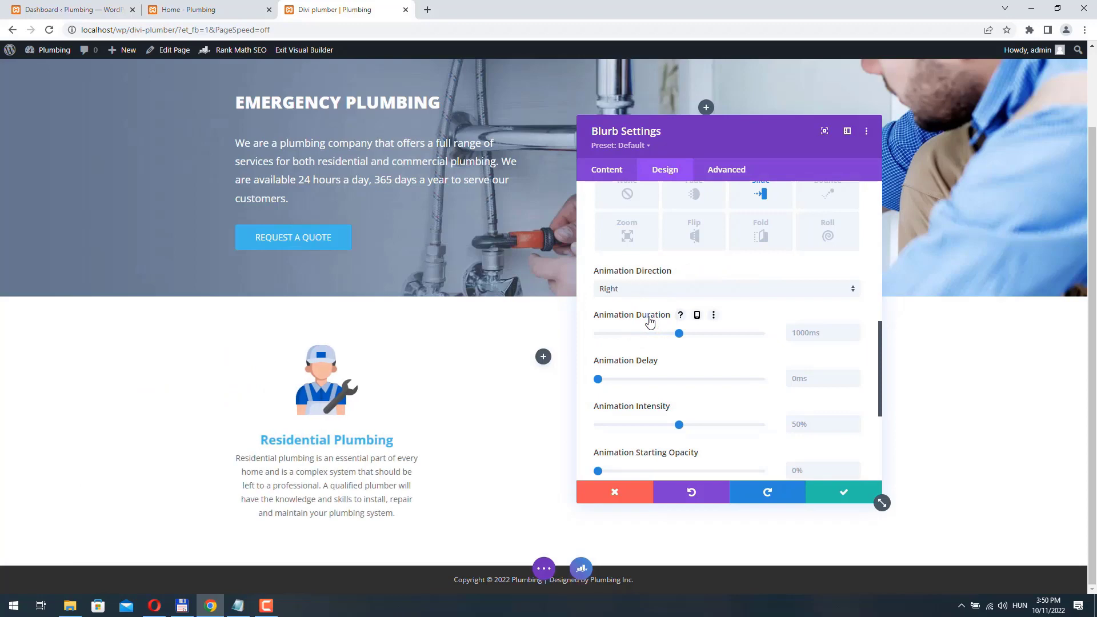
- Save the blurb settings and duplicate the Residential Plumbing blurb
{"action": "left_click", "coordinate": [848, 498]}
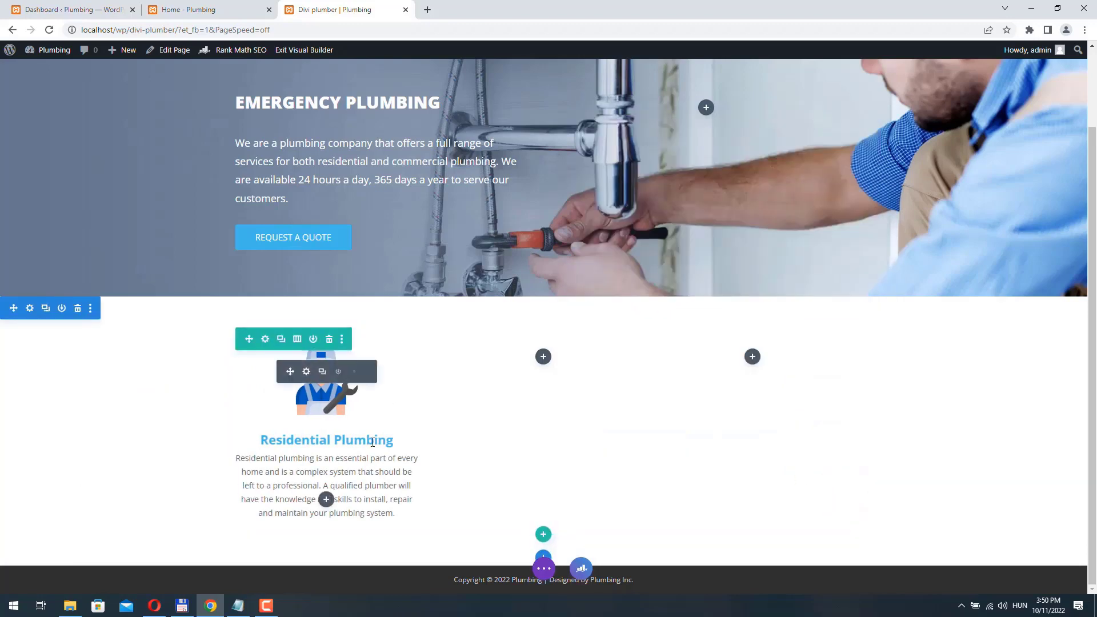
{"action": "left_click", "coordinate": [322, 372]}
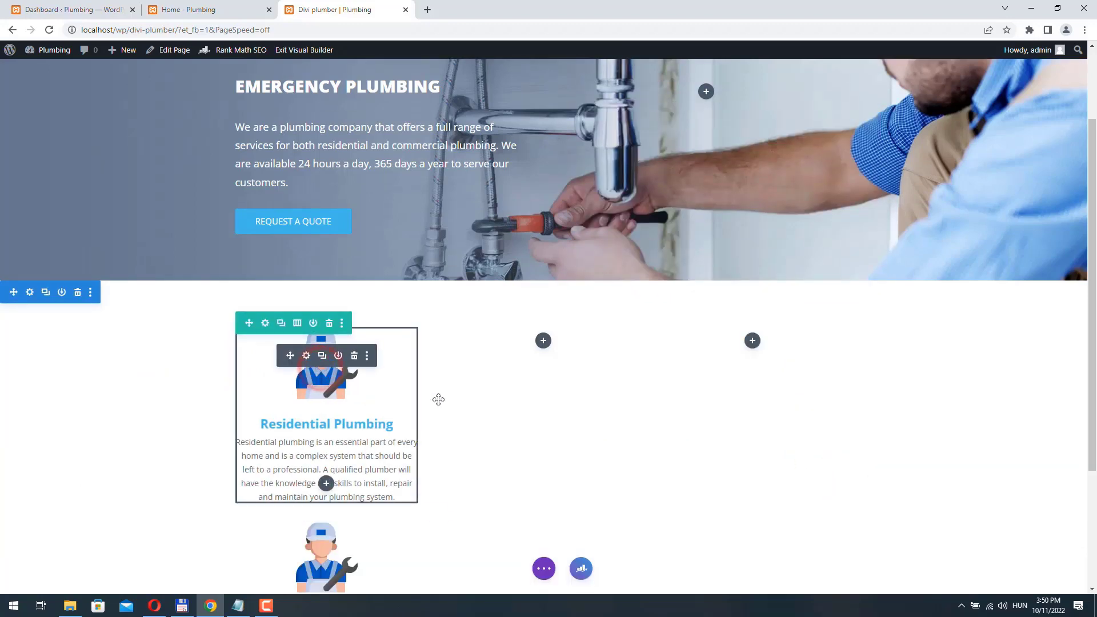
{"action": "scroll", "coordinate": [438, 399], "scroll_direction": "down", "scroll_amount": 2}
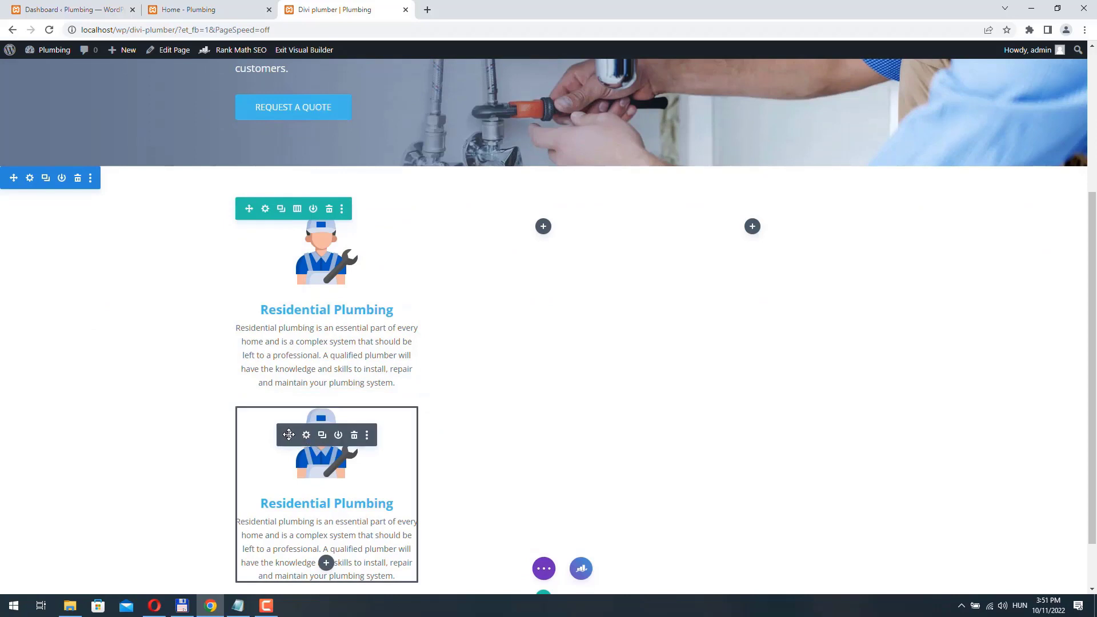
- Move the duplicated blurb into the middle column
{"action": "left_click_drag", "start_coordinate": [288, 435], "coordinate": [544, 358]}
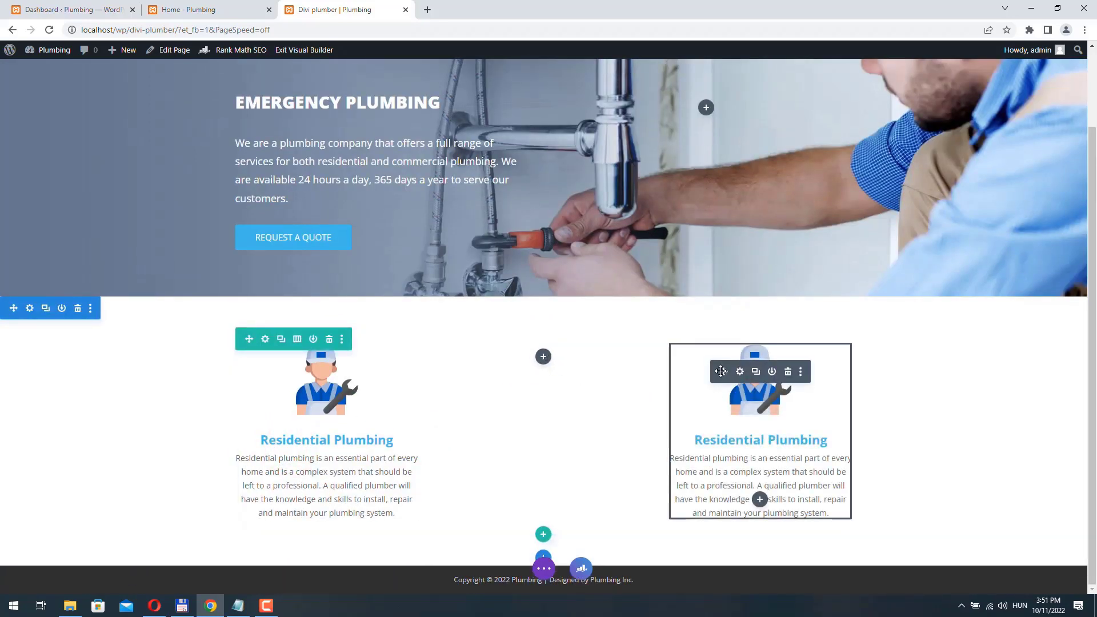
{"action": "left_click_drag", "start_coordinate": [718, 374], "coordinate": [553, 374]}
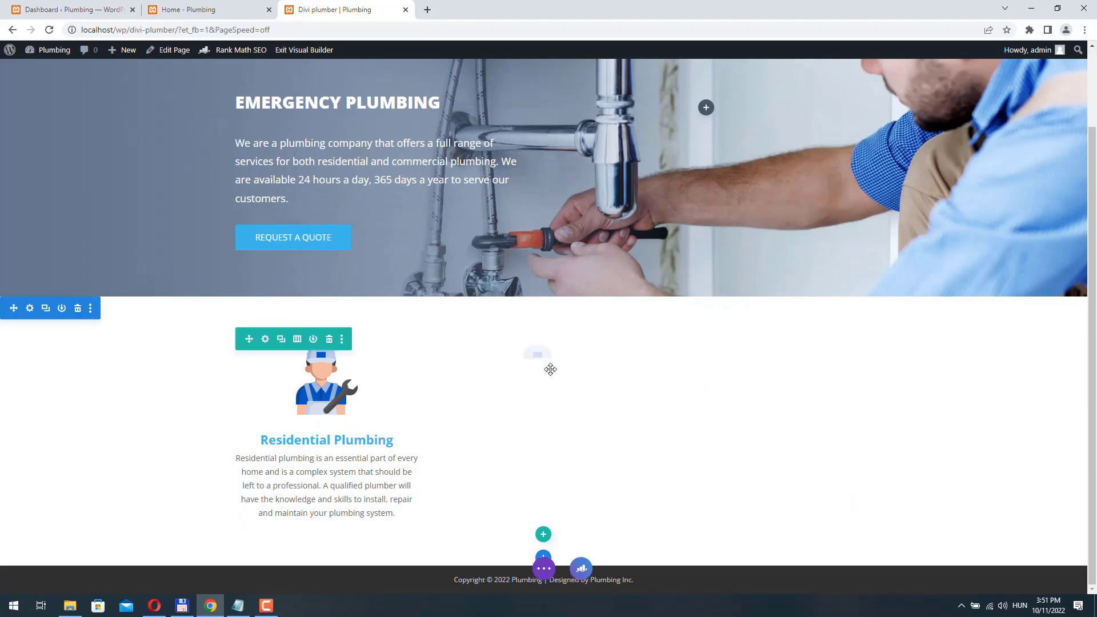
{"action": "left_click_drag", "start_coordinate": [551, 369], "coordinate": [550, 369]}
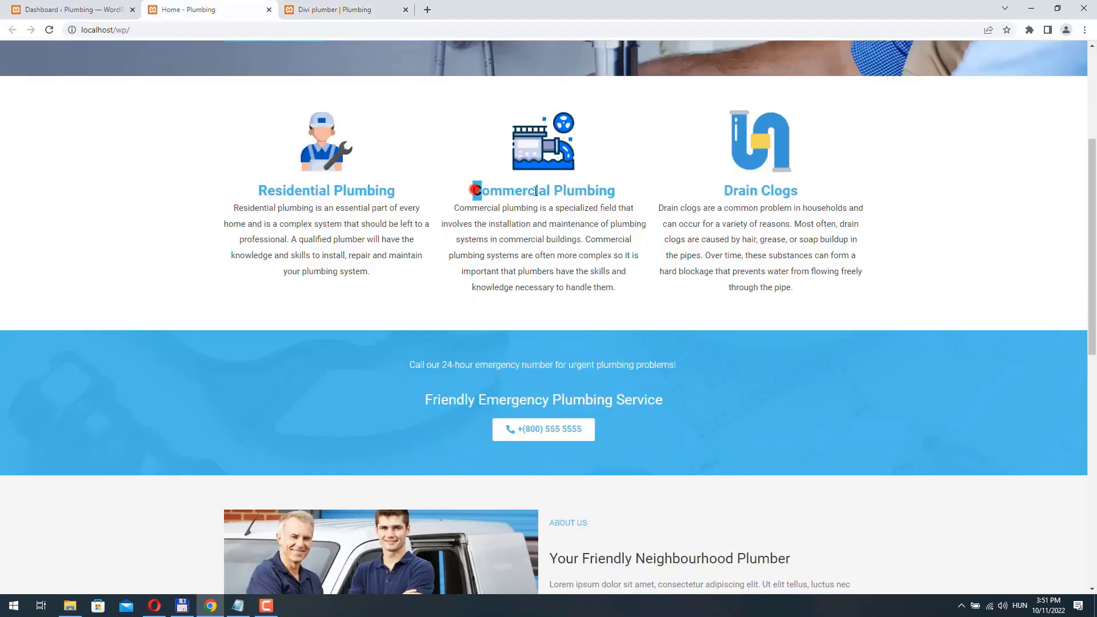
- Retitle the middle blurb 'Commercial Plumbing' using the heading copied from the Home page
{"action": "left_click_drag", "start_coordinate": [536, 191], "coordinate": [630, 198]}
{"action": "key", "text": "ctrl+c"}
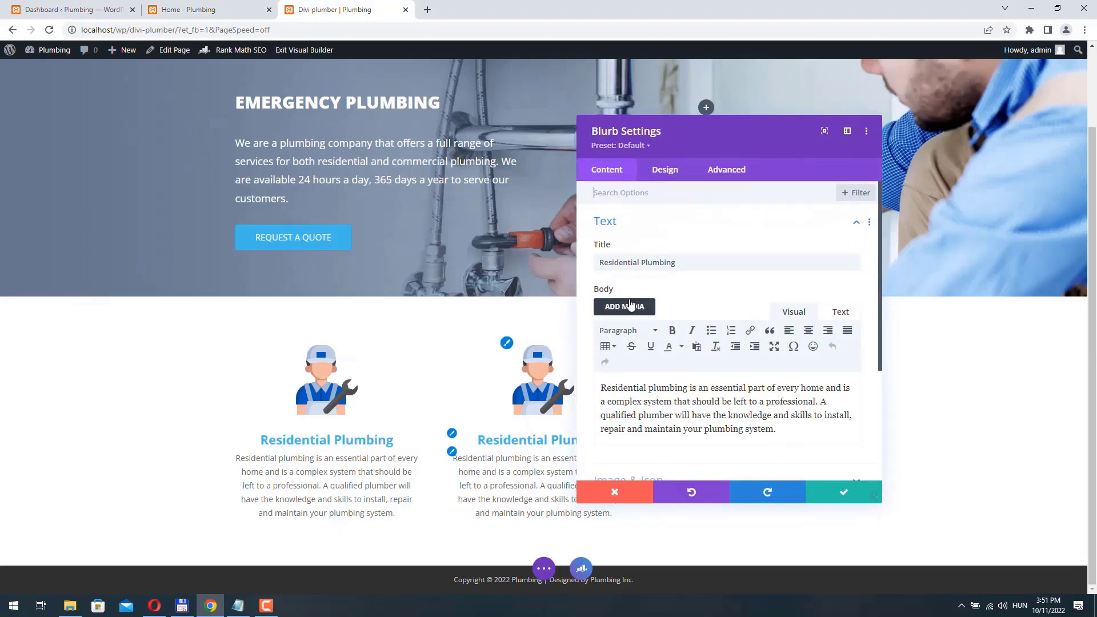
{"action": "scroll", "coordinate": [667, 275], "scroll_direction": "down", "scroll_amount": 5}
{"action": "scroll", "coordinate": [685, 290], "scroll_direction": "up", "scroll_amount": 3}
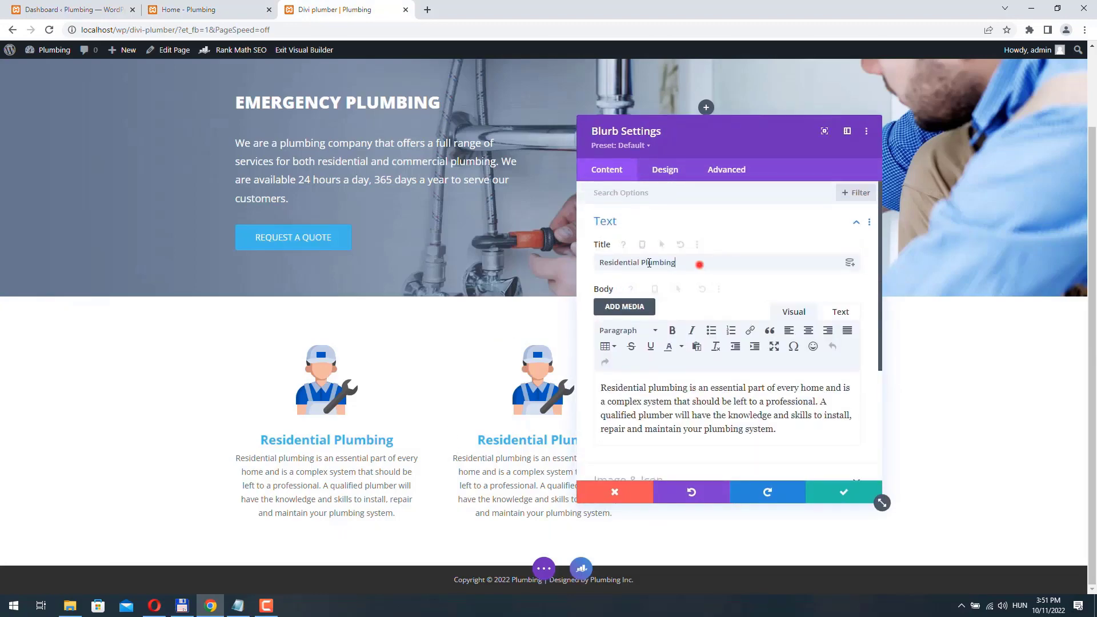
{"action": "triple_click", "coordinate": [698, 263]}
{"action": "key", "text": "ctrl+v"}
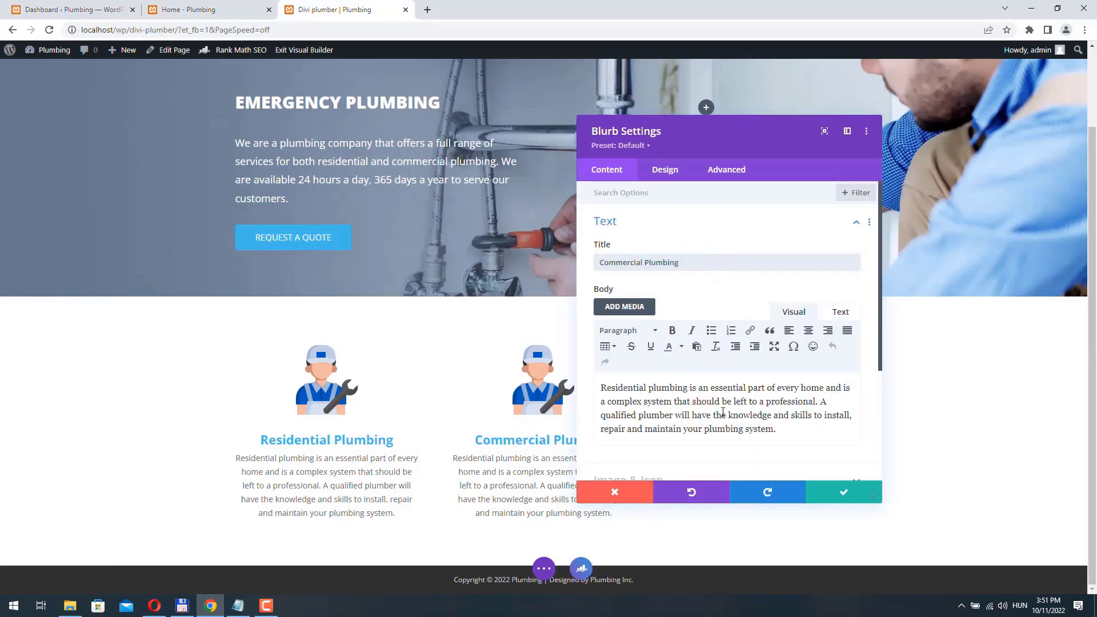
- Swap the middle blurb's image for sewer.png from the Media Library
{"action": "scroll", "coordinate": [723, 412], "scroll_direction": "down", "scroll_amount": 3}
{"action": "left_click", "coordinate": [677, 310]}
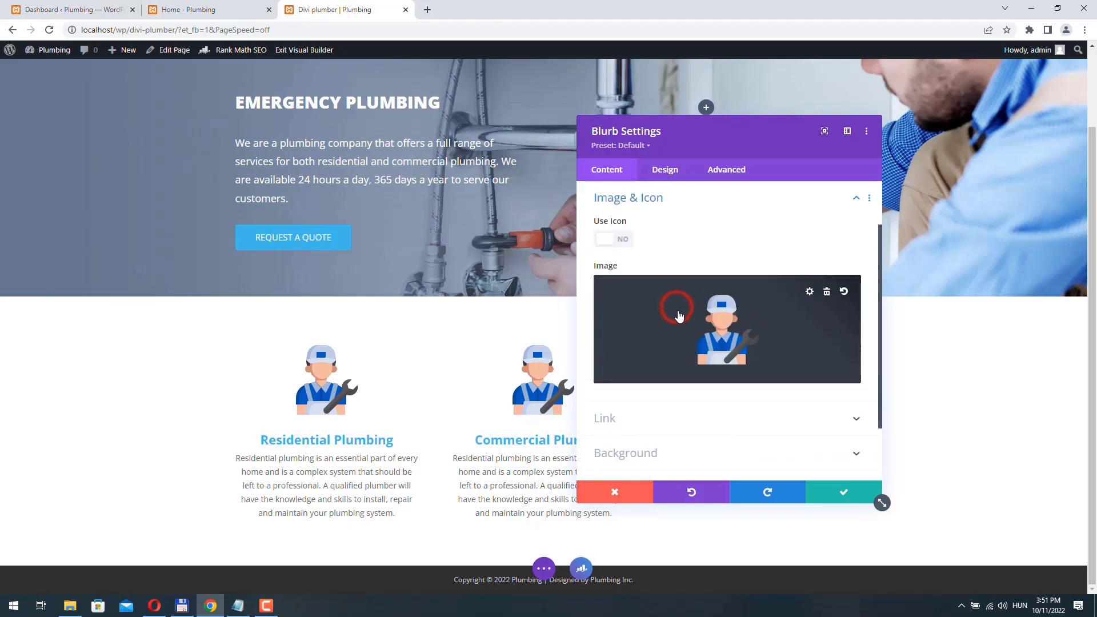
{"action": "left_click", "coordinate": [783, 323]}
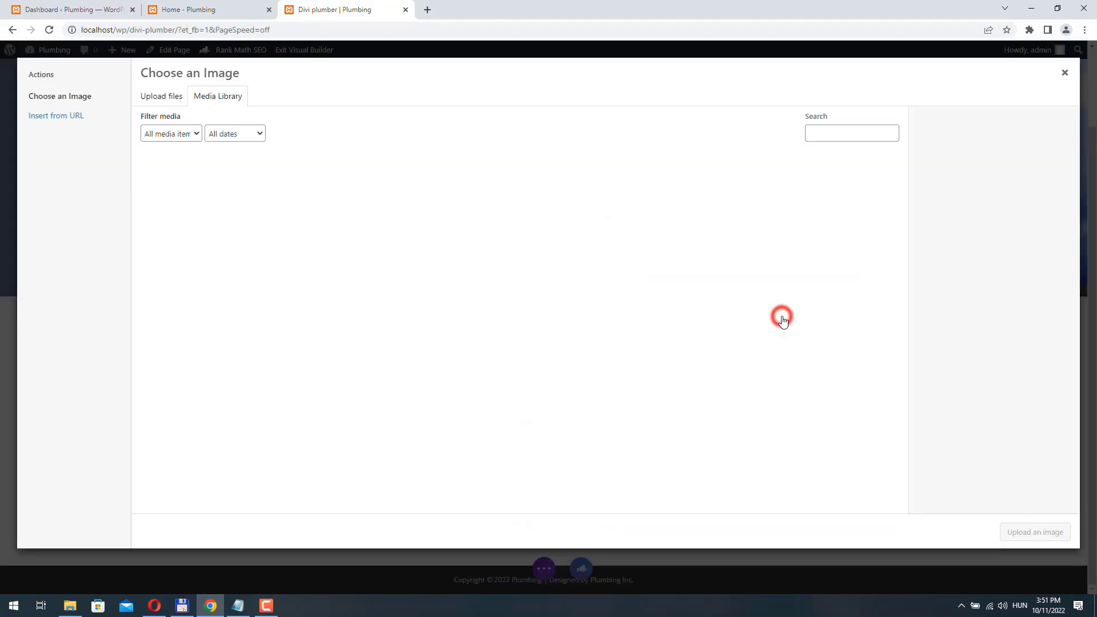
{"action": "left_click", "coordinate": [429, 193]}
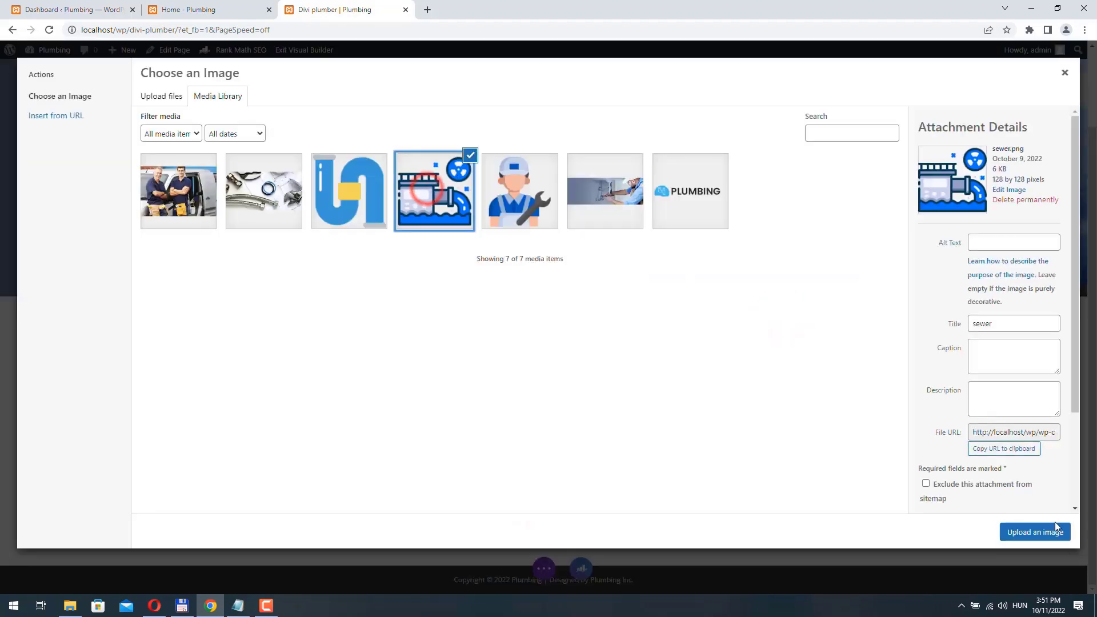
{"action": "left_click", "coordinate": [1041, 531]}
- Copy the Commercial Plumbing paragraph from the live Home page
{"action": "left_click", "coordinate": [191, 10]}
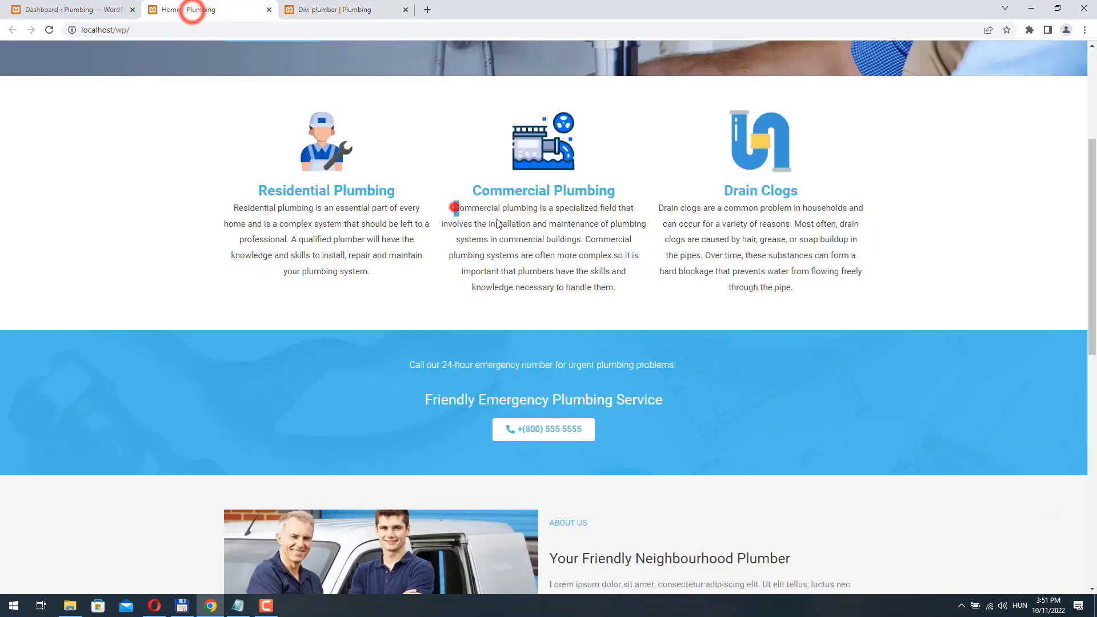
{"action": "left_click_drag", "start_coordinate": [455, 208], "coordinate": [626, 296]}
{"action": "key", "text": "ctrl+c"}
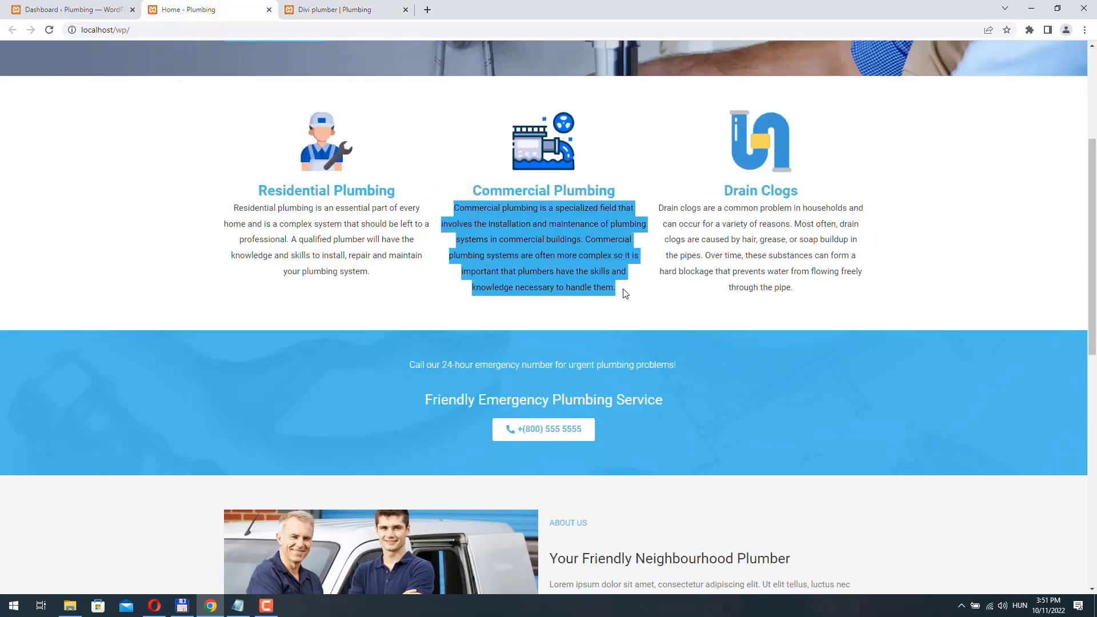
{"action": "left_click", "coordinate": [316, 9]}
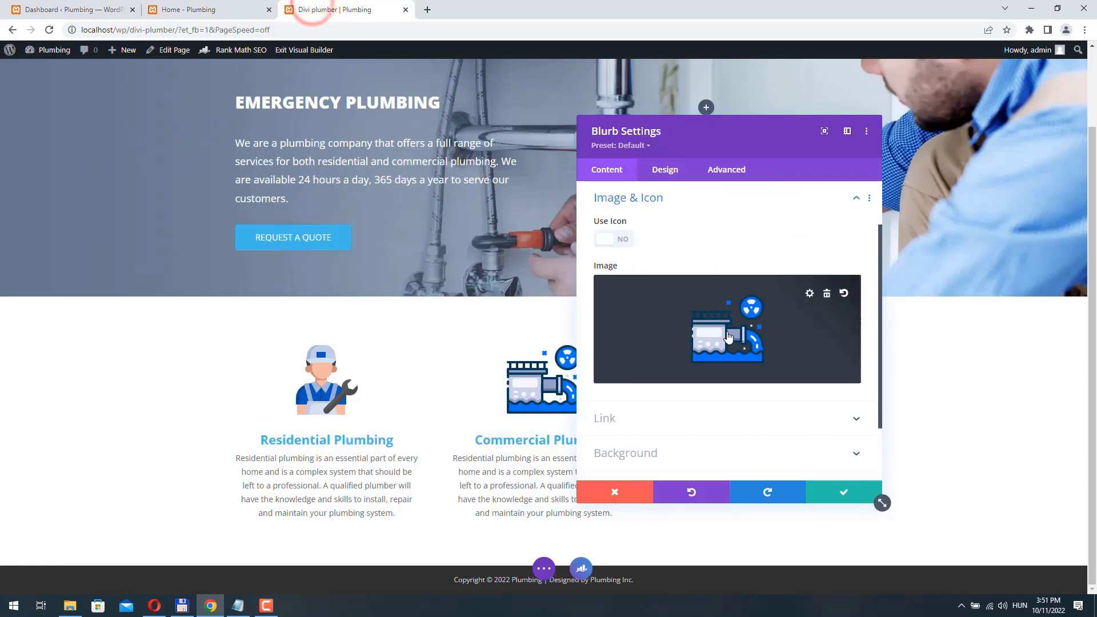
- Replace the Commercial Plumbing blurb body with the pasted commercial description
{"action": "scroll", "coordinate": [698, 285], "scroll_direction": "up", "scroll_amount": 2}
{"action": "left_click", "coordinate": [666, 231]}
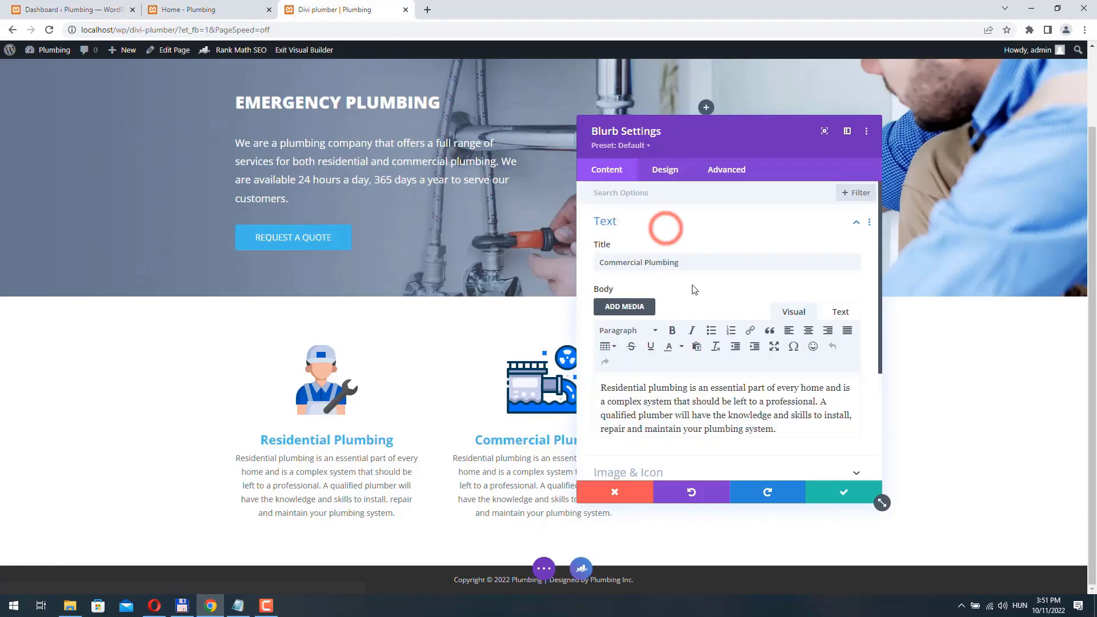
{"action": "scroll", "coordinate": [786, 316], "scroll_direction": "down", "scroll_amount": 3}
{"action": "left_click_drag", "start_coordinate": [786, 316], "coordinate": [536, 240]}
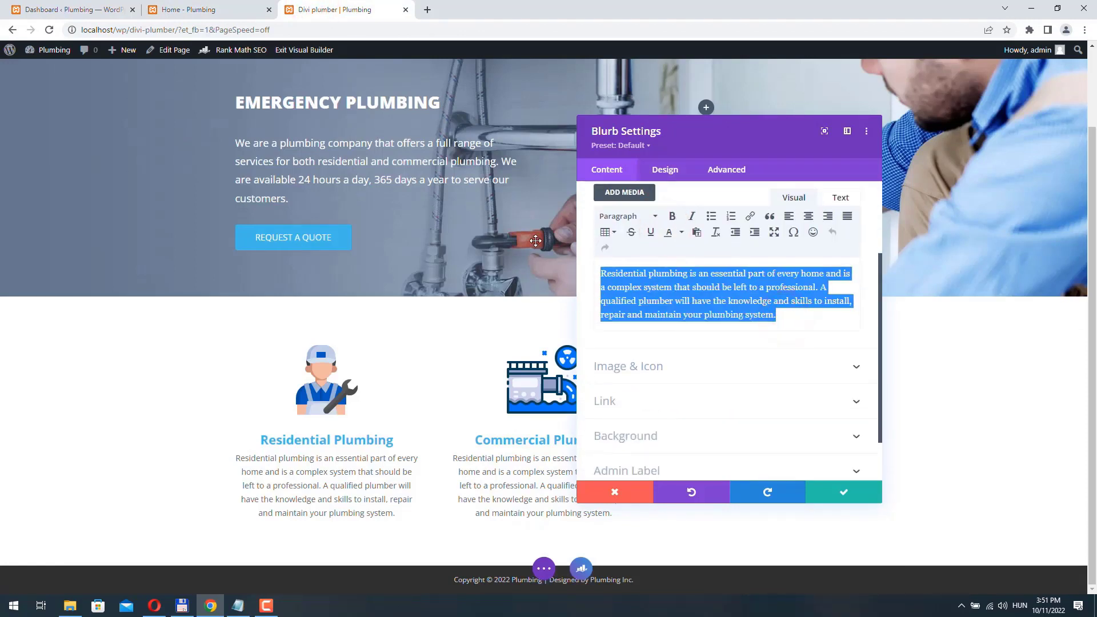
{"action": "key", "text": "ctrl+v"}
- Change the blurb animation to Zoom from the Center and save its settings
{"action": "left_click", "coordinate": [665, 170]}
{"action": "left_click", "coordinate": [666, 411]}
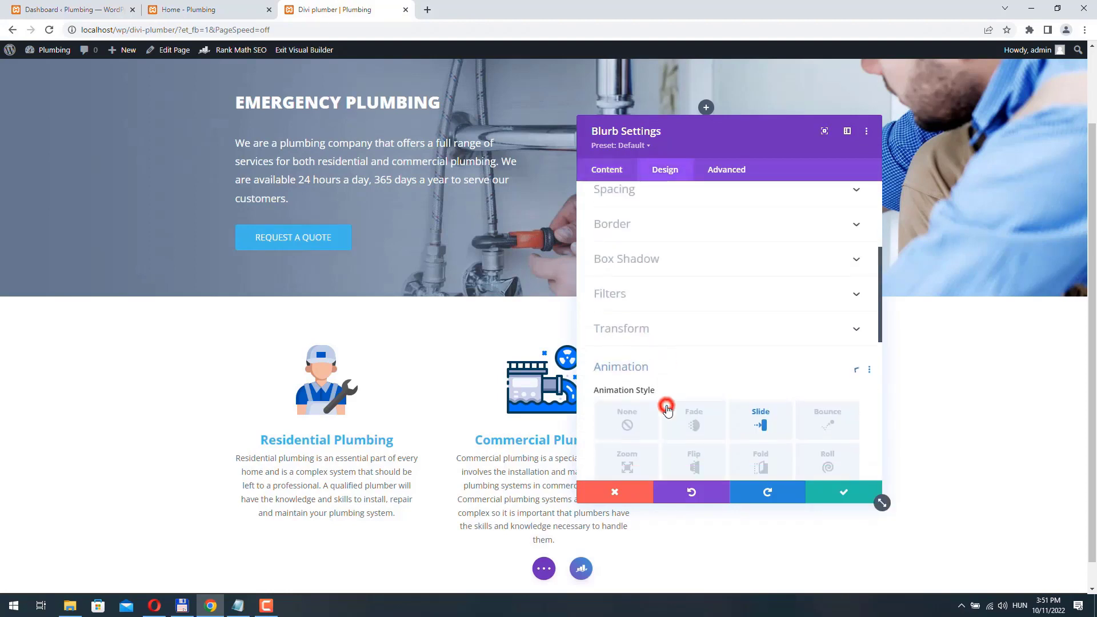
{"action": "scroll", "coordinate": [667, 407], "scroll_direction": "down", "scroll_amount": 3}
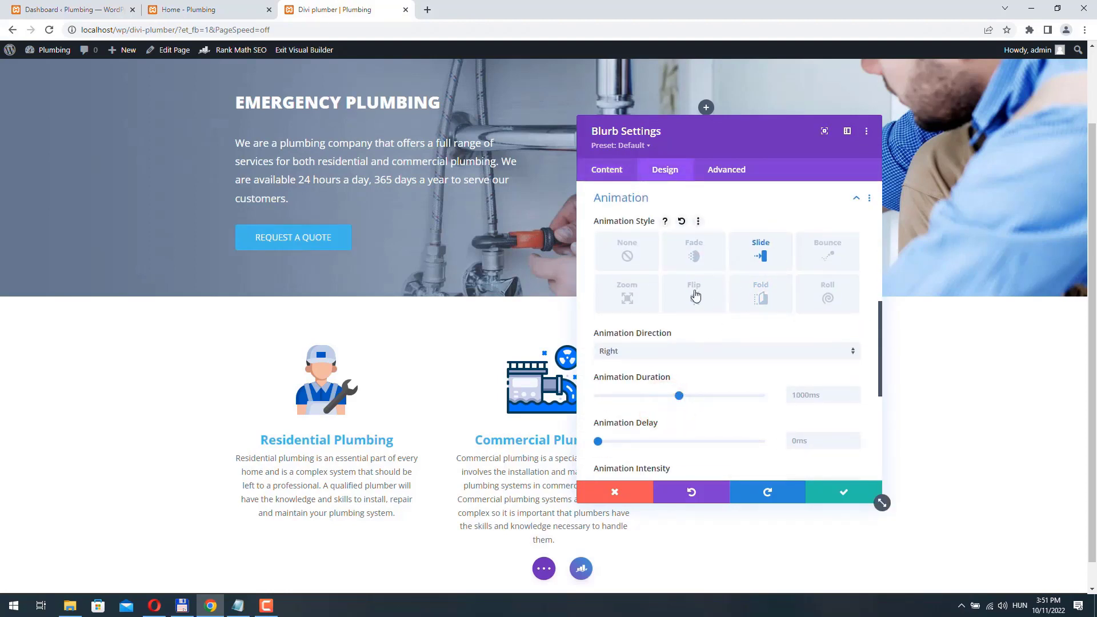
{"action": "left_click", "coordinate": [626, 297]}
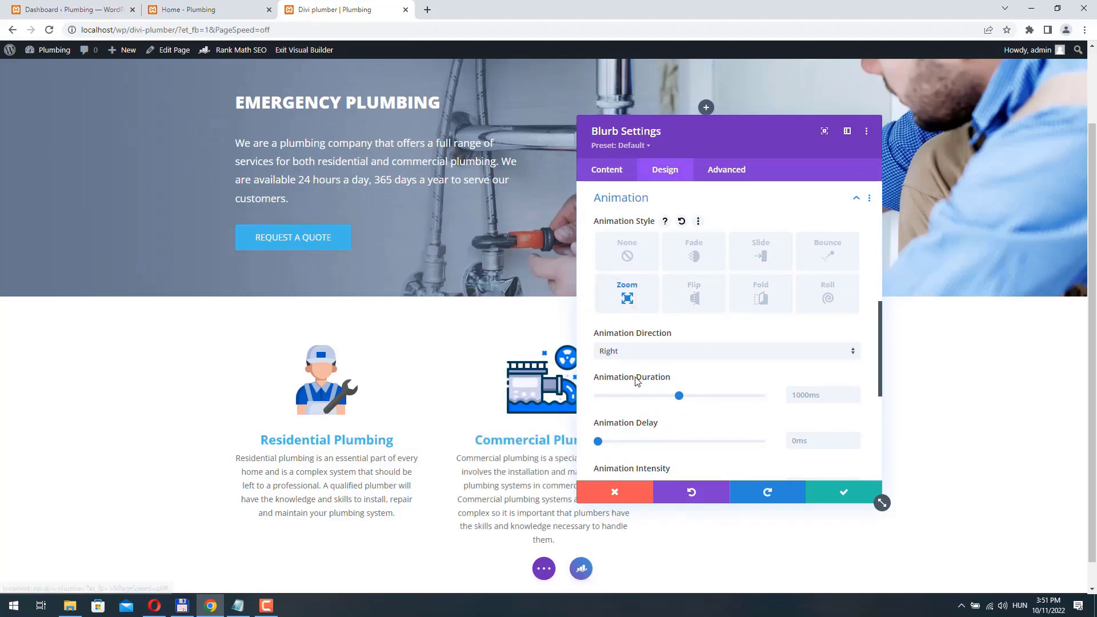
{"action": "left_click", "coordinate": [622, 353]}
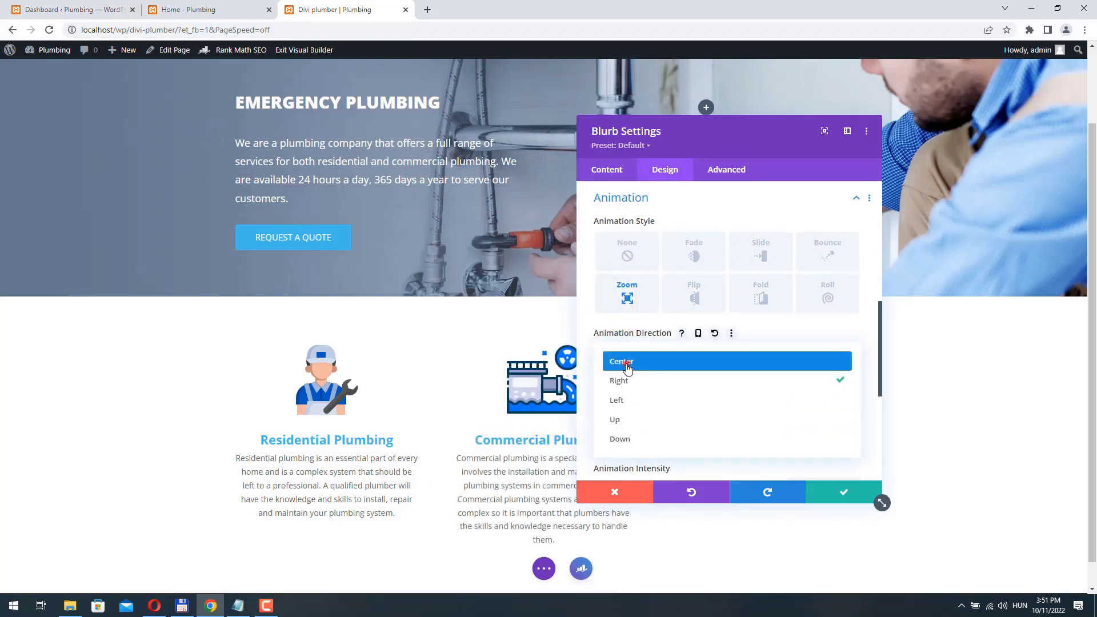
{"action": "left_click", "coordinate": [627, 363]}
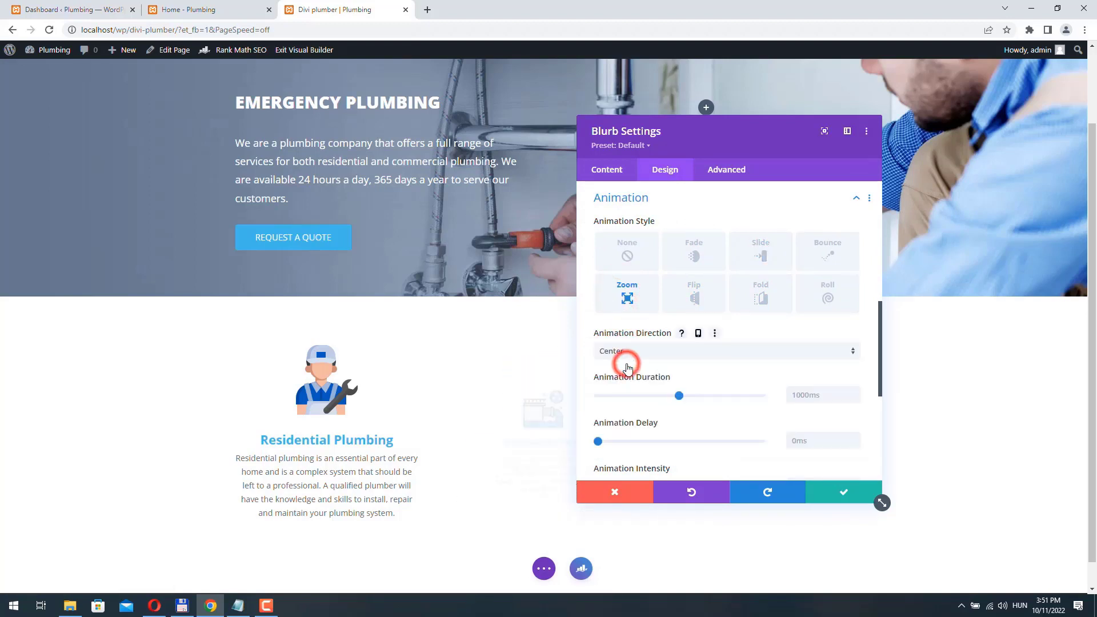
{"action": "left_click", "coordinate": [845, 494]}
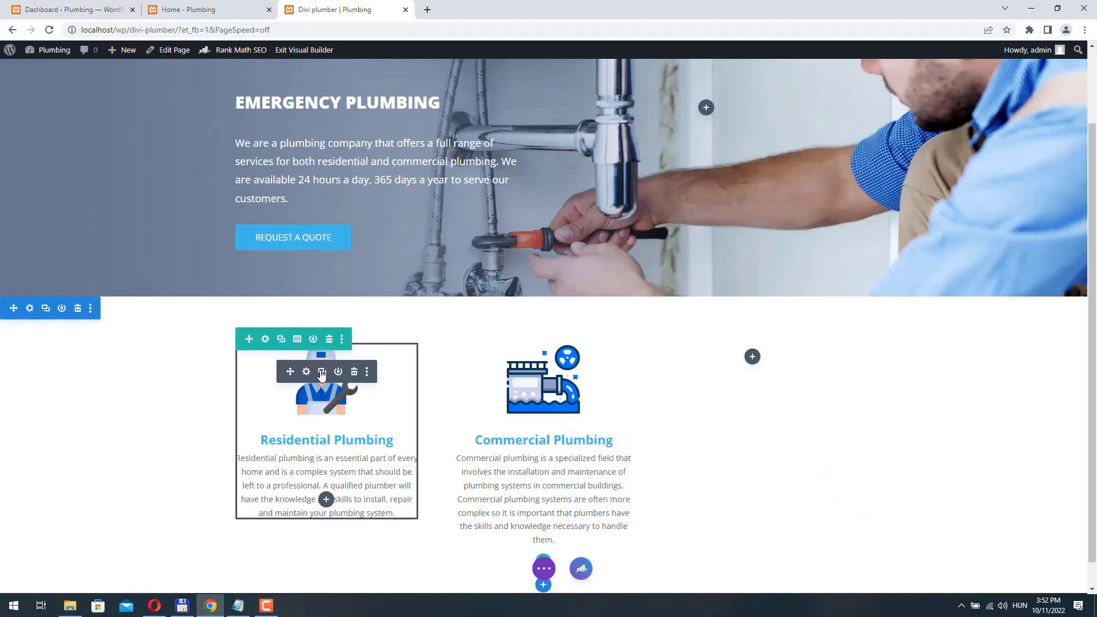
- Duplicate the Residential Plumbing blurb into the third column
{"action": "left_click", "coordinate": [322, 373]}
{"action": "scroll", "coordinate": [309, 388], "scroll_direction": "down", "scroll_amount": 3}
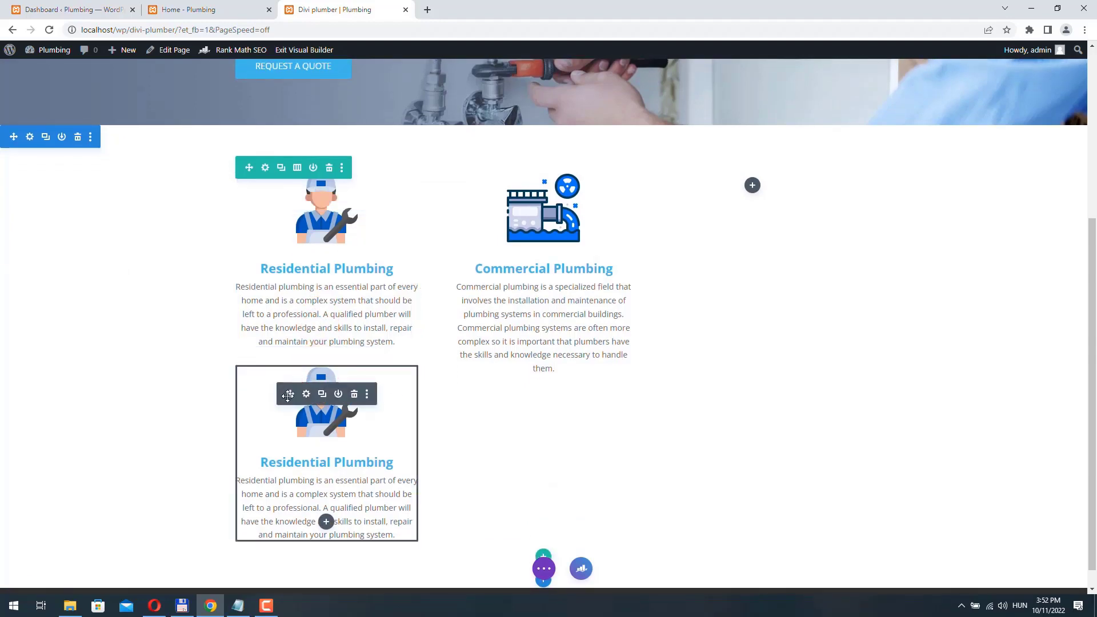
{"action": "left_click_drag", "start_coordinate": [288, 396], "coordinate": [767, 354]}
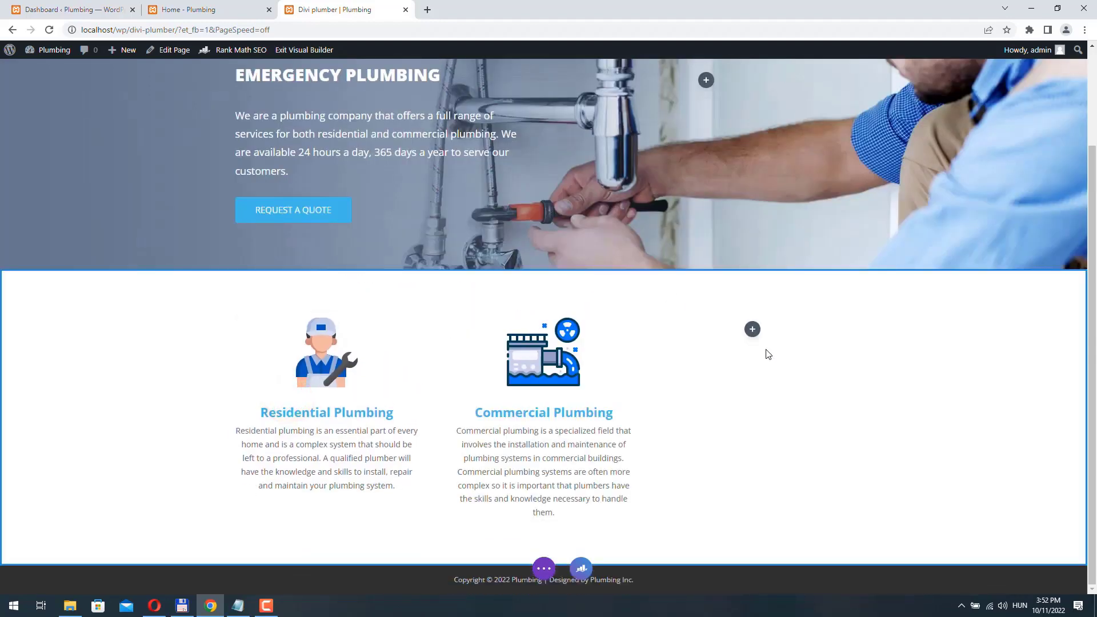
- Retitle the third blurb 'Drain Clogs' using the heading copied from the Home page
{"action": "key", "text": "ctrl+shift+Tab"}
{"action": "left_click_drag", "start_coordinate": [723, 189], "coordinate": [814, 194]}
{"action": "key", "text": "ctrl+c"}
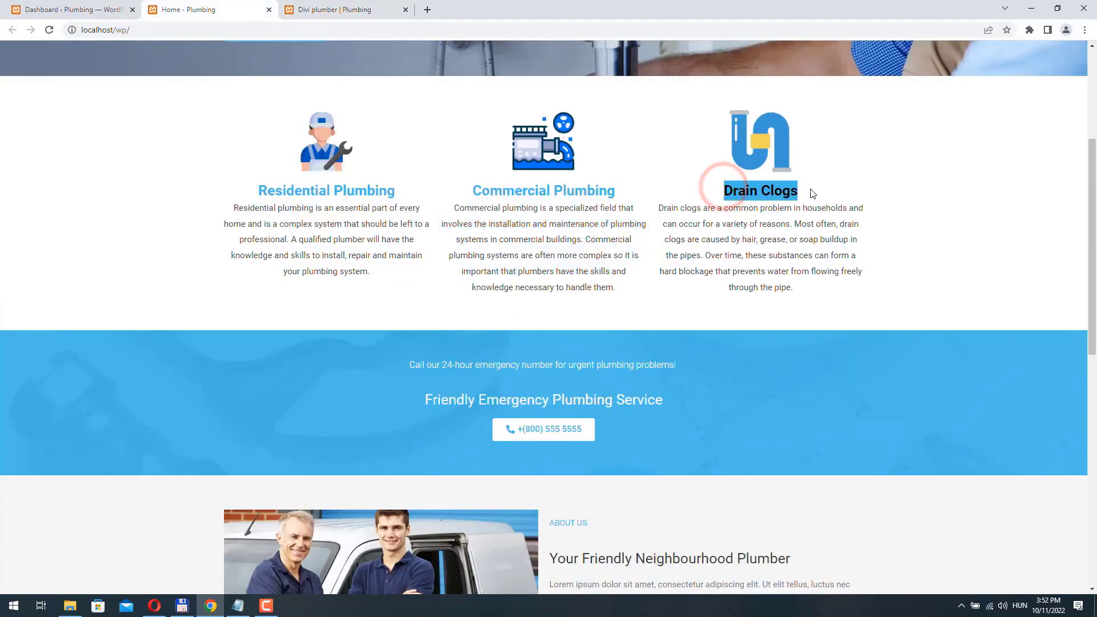
{"action": "key", "text": "ctrl+Tab"}
{"action": "left_click", "coordinate": [739, 343]}
{"action": "triple_click", "coordinate": [693, 264]}
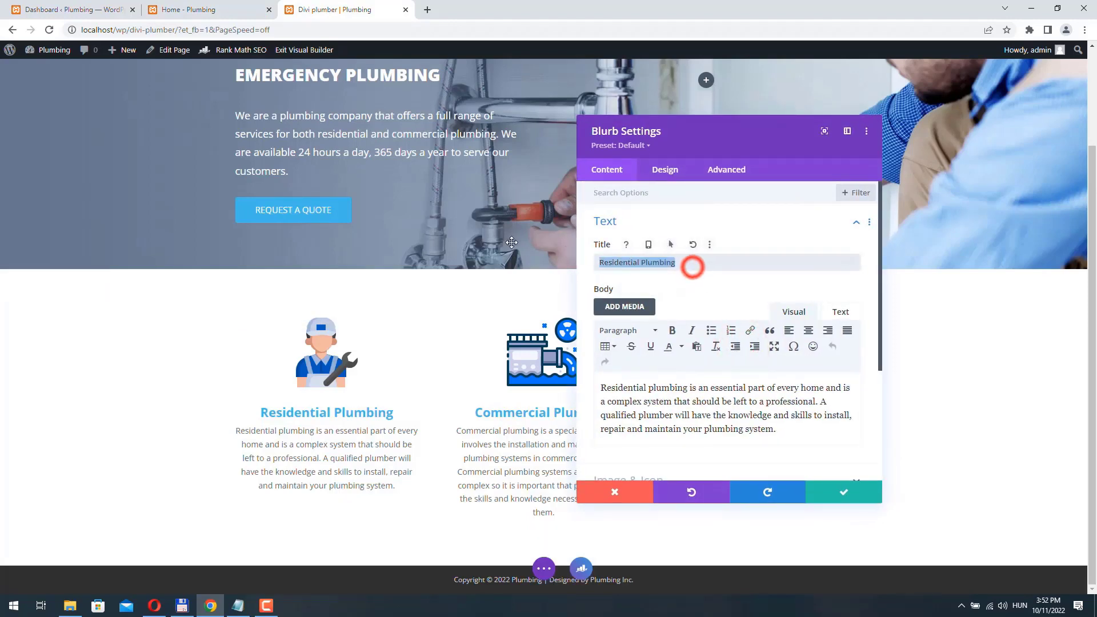
{"action": "key", "text": "ctrl+v"}
- Set the third blurb's image to the pipe icon plumbing.png
{"action": "scroll", "coordinate": [686, 371], "scroll_direction": "down", "scroll_amount": 3}
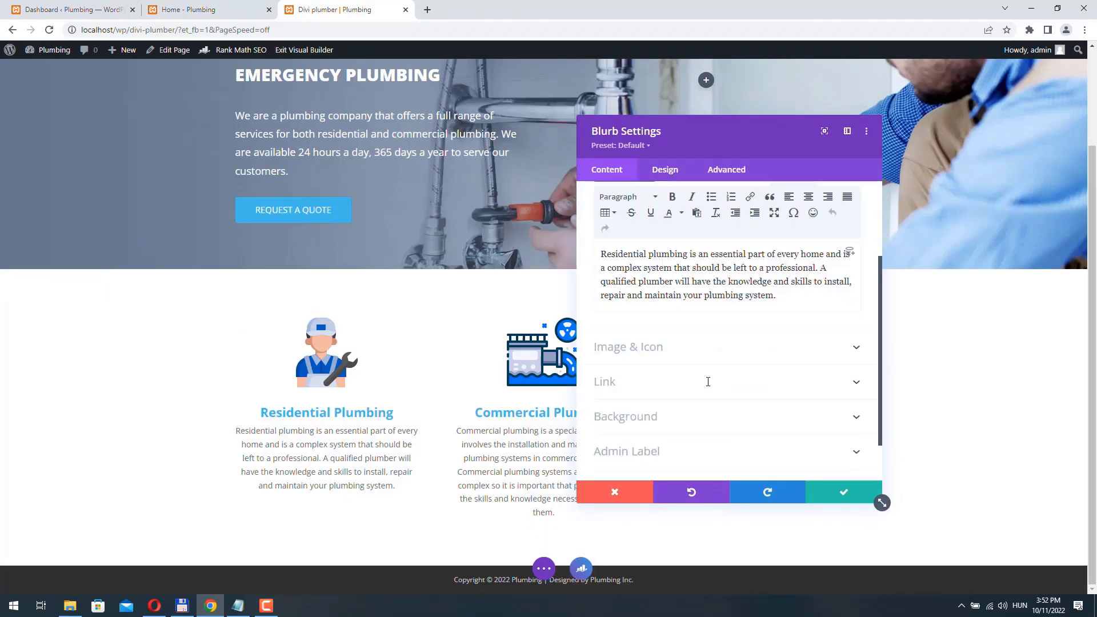
{"action": "left_click_drag", "start_coordinate": [684, 142], "coordinate": [425, 161]}
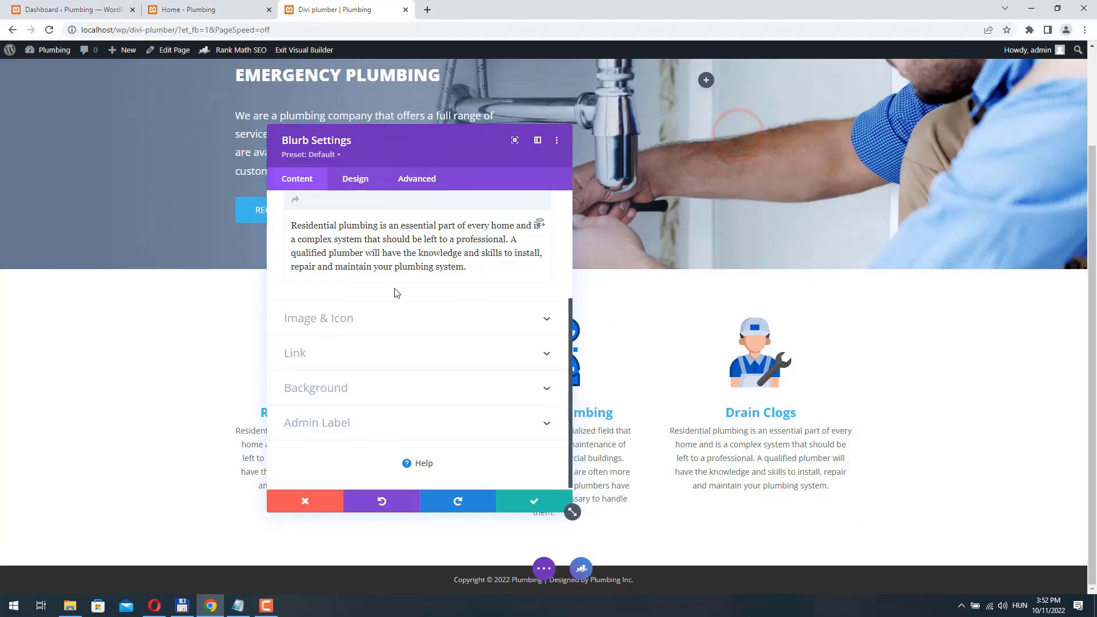
{"action": "left_click", "coordinate": [351, 323]}
{"action": "left_click", "coordinate": [458, 323]}
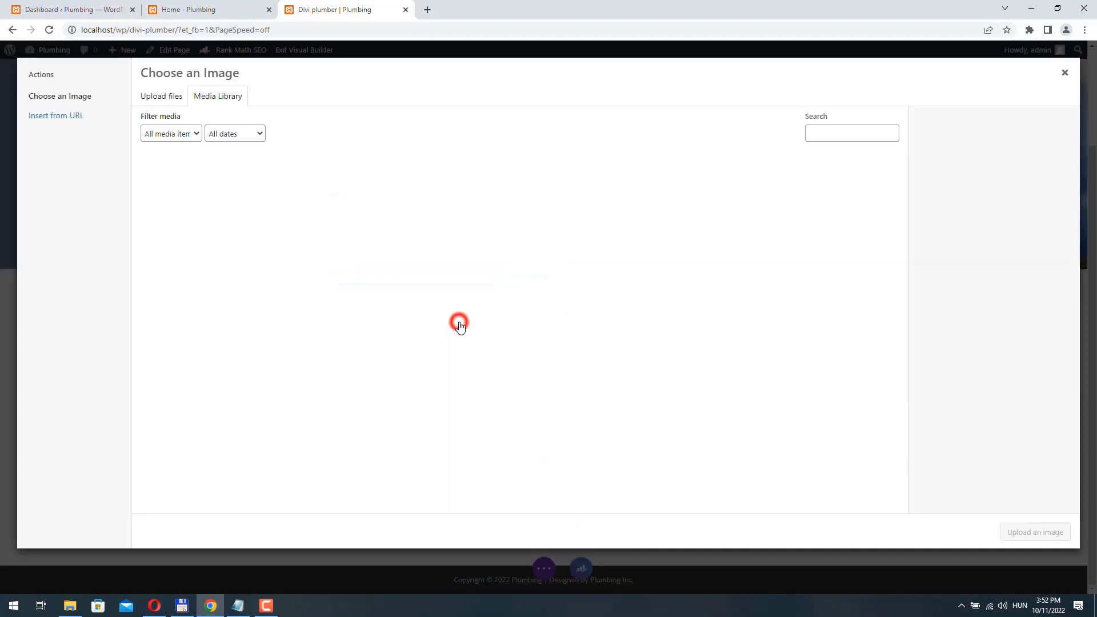
{"action": "left_click", "coordinate": [354, 189]}
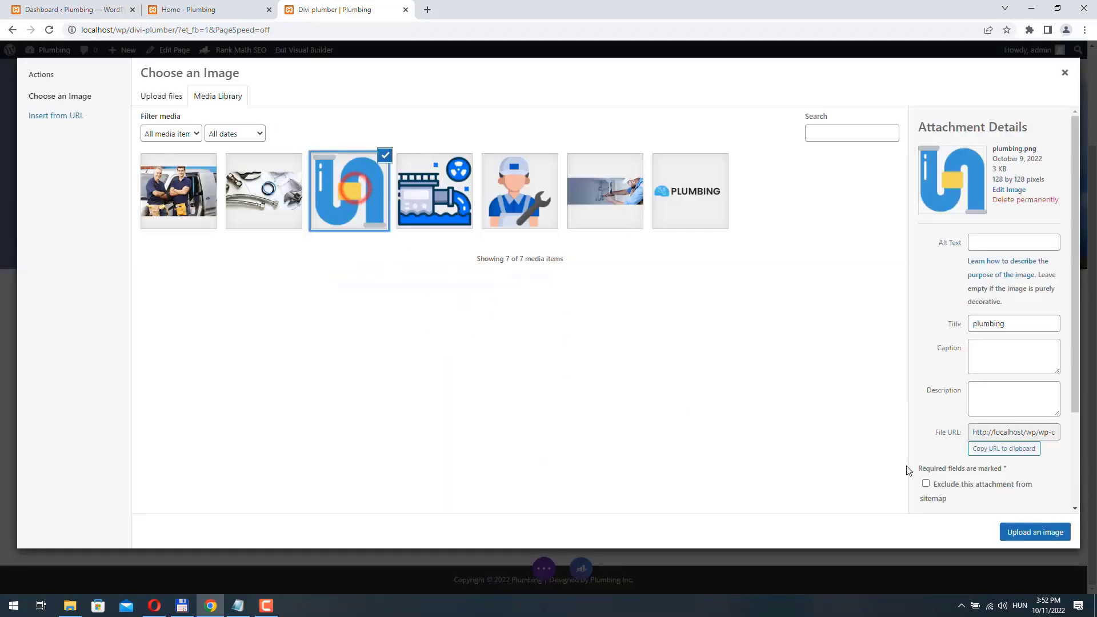
{"action": "left_click", "coordinate": [1048, 533]}
- Copy the Drain Clogs paragraph from the live Home page
{"action": "key", "text": "ctrl+shift+Tab"}
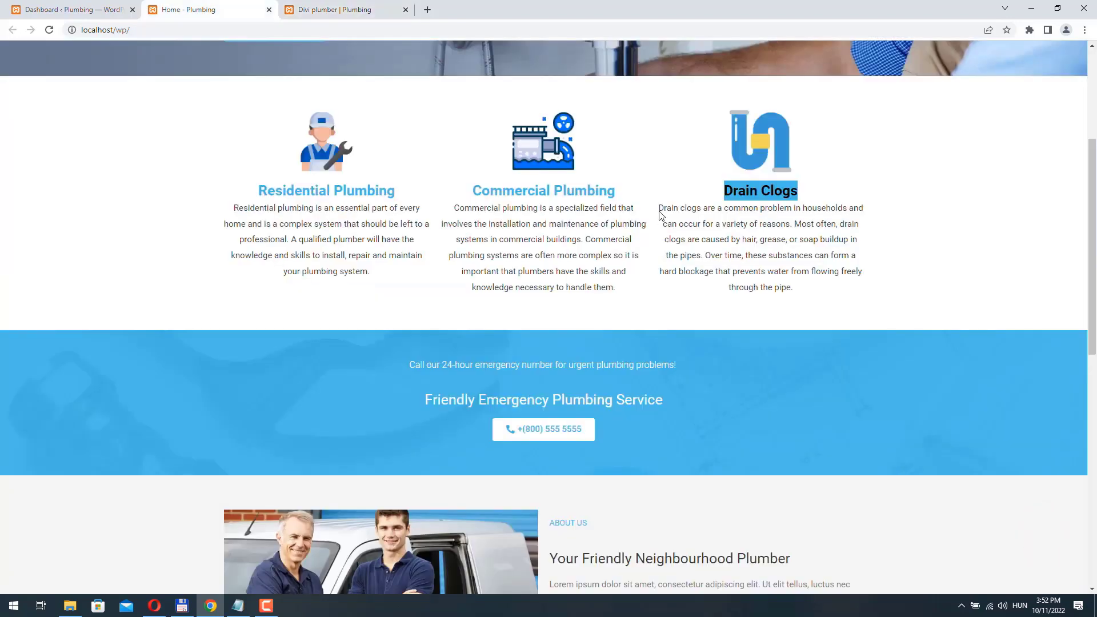
{"action": "left_click", "coordinate": [659, 207]}
{"action": "left_click_drag", "start_coordinate": [698, 227], "coordinate": [828, 295]}
{"action": "key", "text": "ctrl+c"}
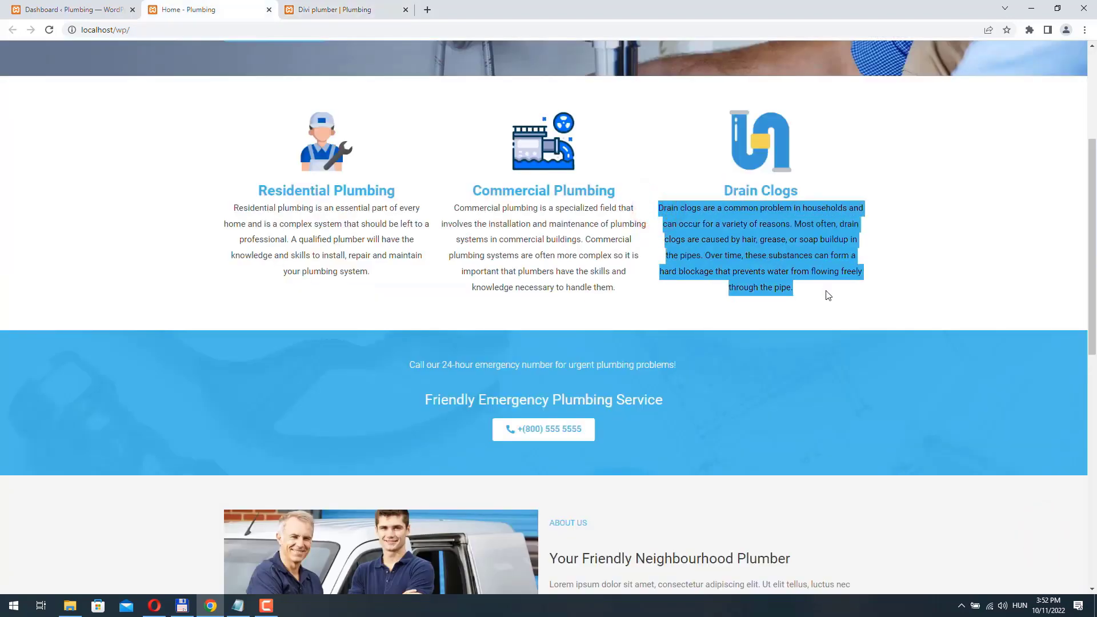
{"action": "key", "text": "ctrl+Tab"}
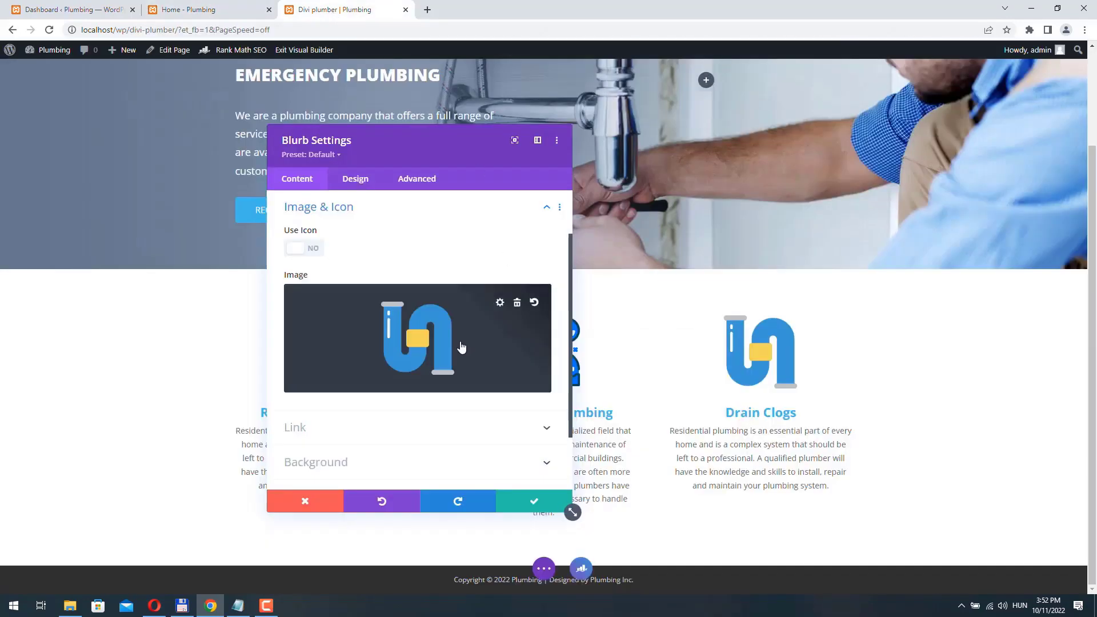
- Replace the Drain Clogs blurb body with the pasted drain-clog description
{"action": "scroll", "coordinate": [382, 280], "scroll_direction": "up", "scroll_amount": 2}
{"action": "left_click", "coordinate": [314, 231]}
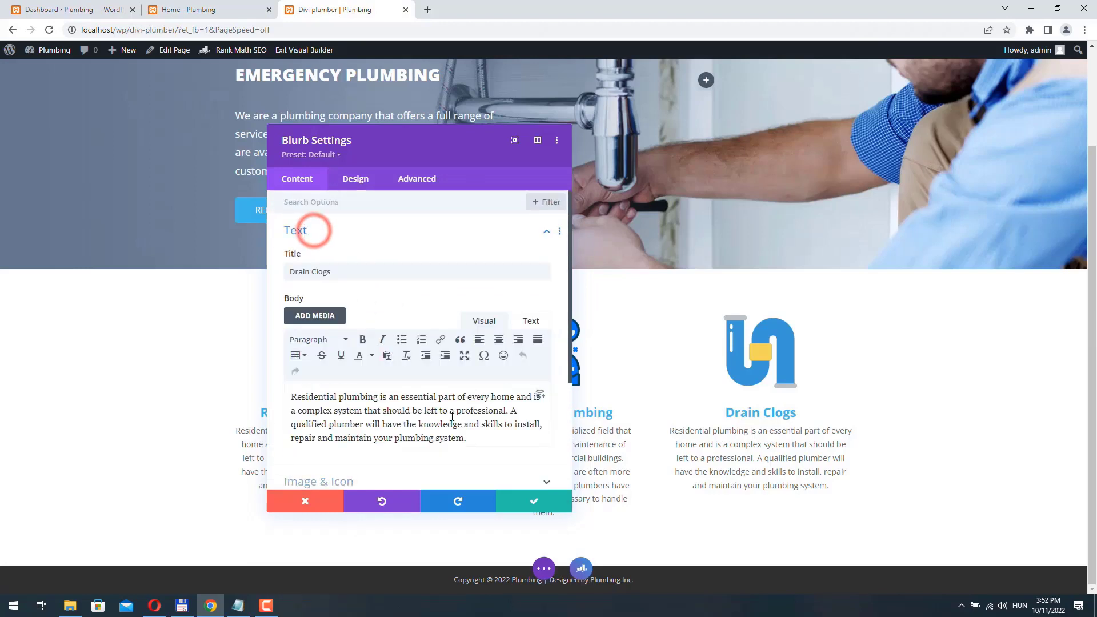
{"action": "left_click_drag", "start_coordinate": [292, 410], "coordinate": [476, 443]}
{"action": "key", "text": "ctrl+a"}
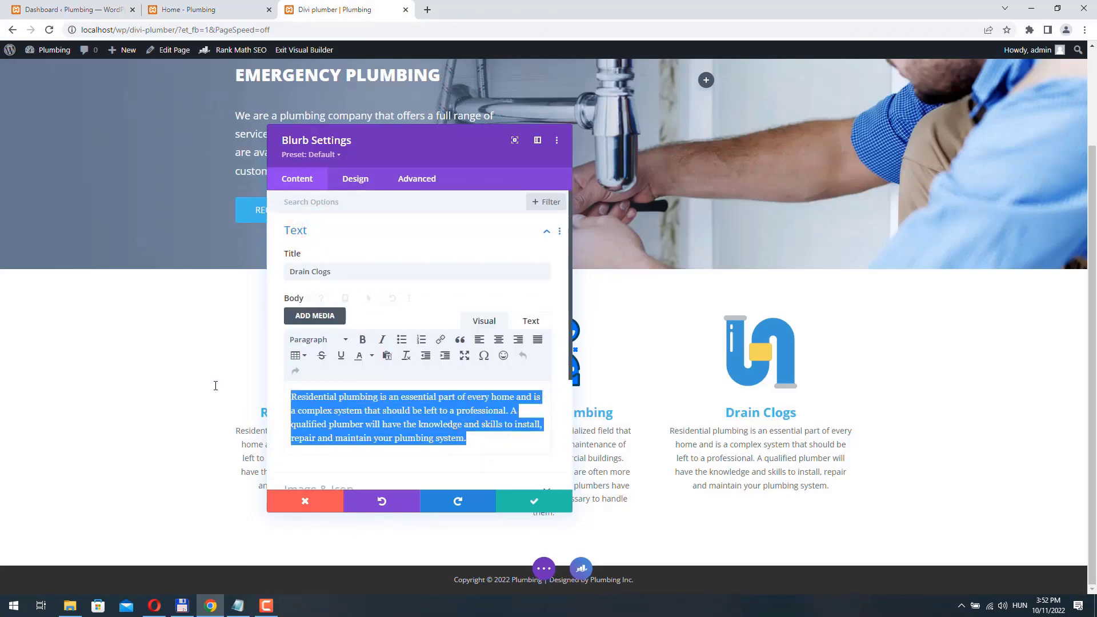
{"action": "key", "text": "ctrl+v"}
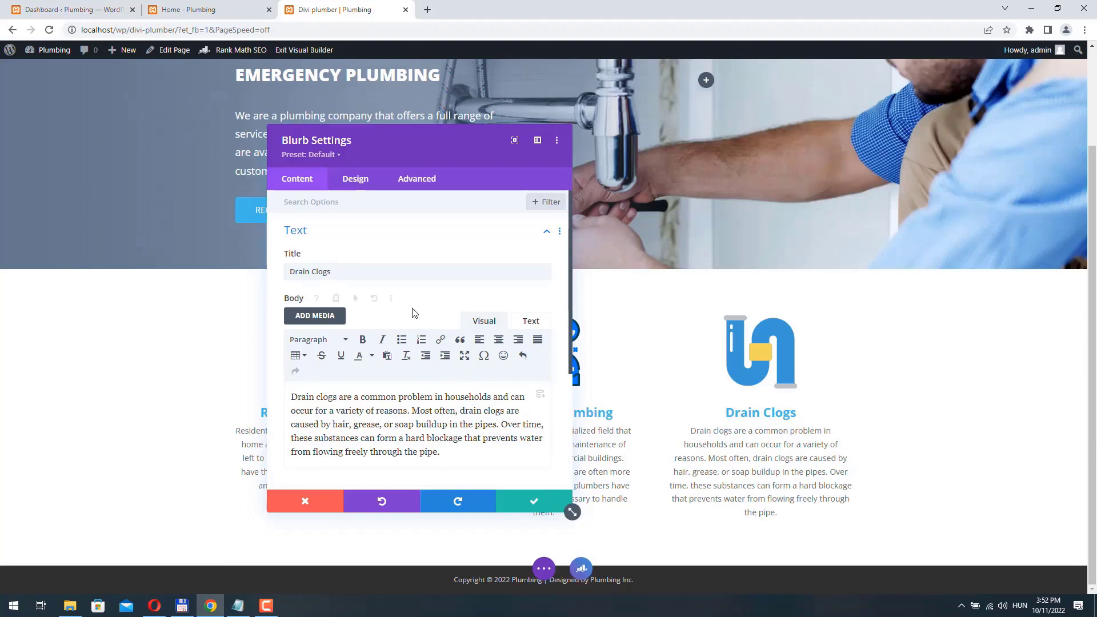
- Set the Drain Clogs blurb's slide animation direction to Left and save its settings
{"action": "scroll", "coordinate": [410, 307], "scroll_direction": "down", "scroll_amount": 3}
{"action": "scroll", "coordinate": [400, 383], "scroll_direction": "up", "scroll_amount": 3}
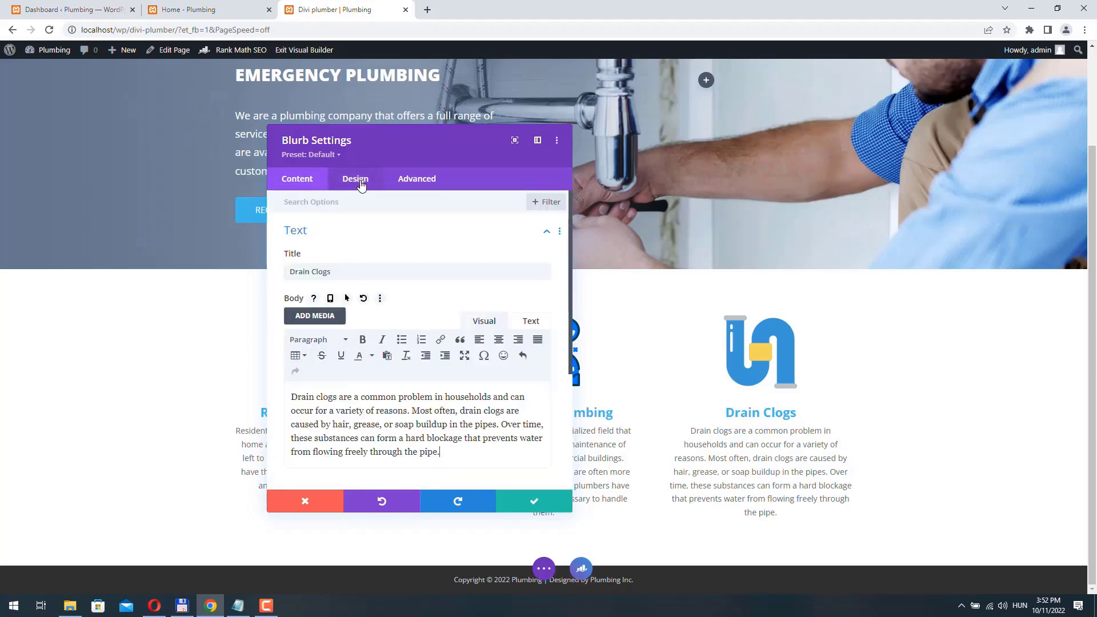
{"action": "left_click", "coordinate": [357, 179]}
{"action": "scroll", "coordinate": [344, 236], "scroll_direction": "down", "scroll_amount": 3}
{"action": "left_click", "coordinate": [342, 419]}
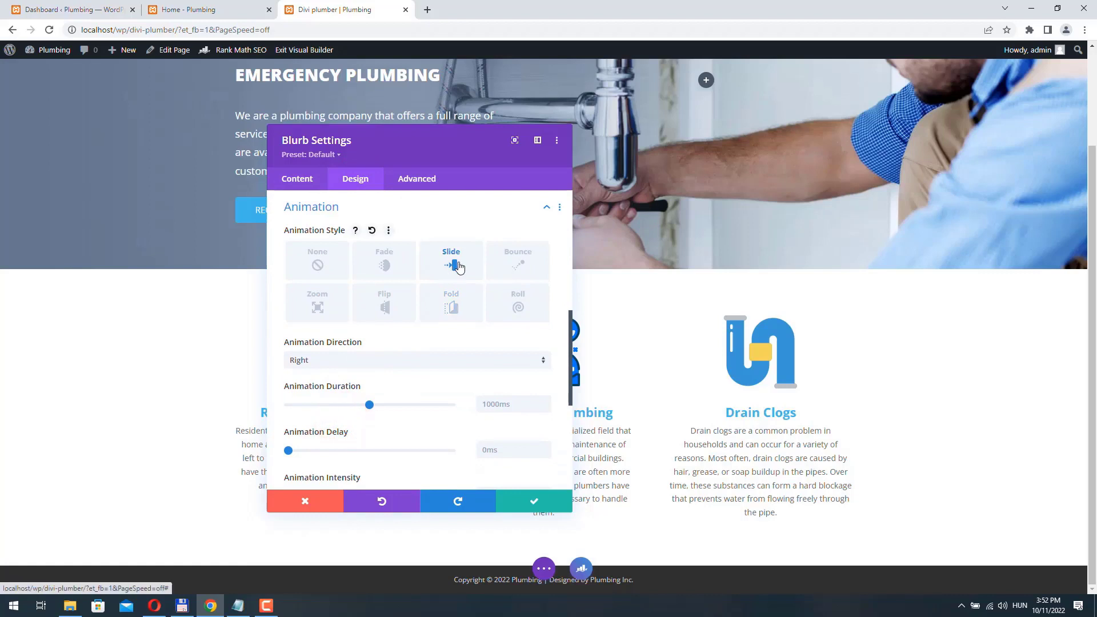
{"action": "left_click", "coordinate": [320, 360]}
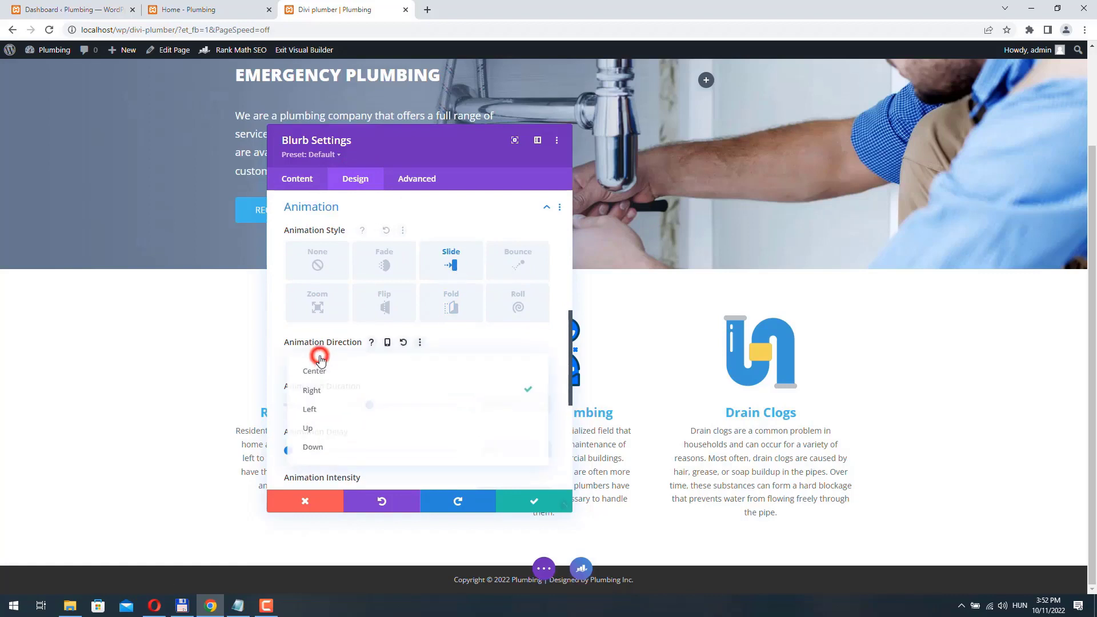
{"action": "left_click", "coordinate": [316, 411]}
{"action": "left_click", "coordinate": [526, 501]}
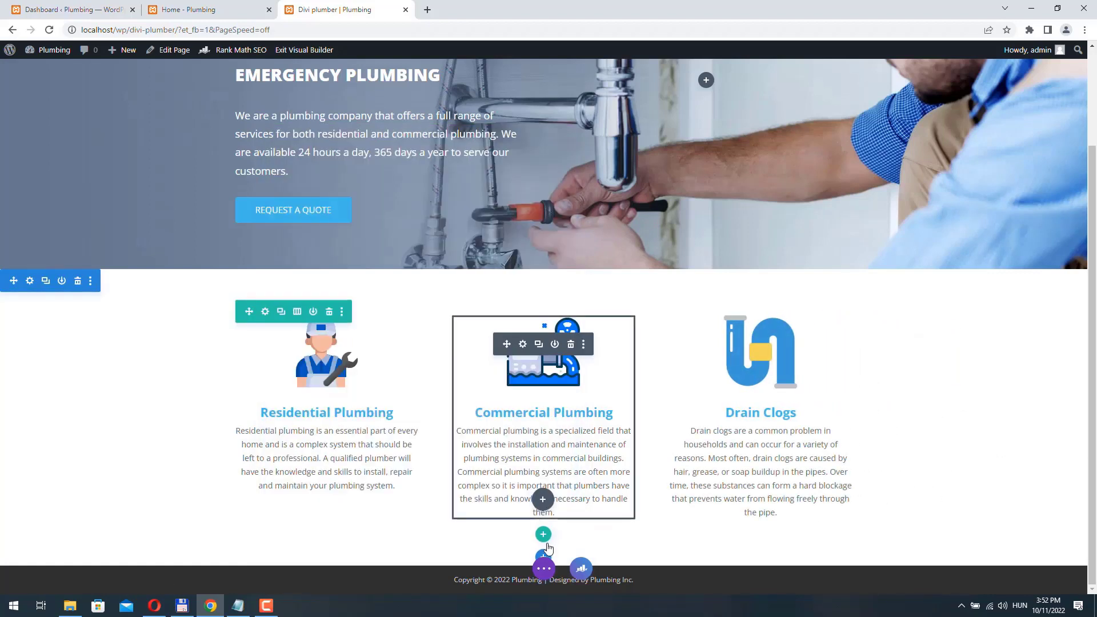
- Save the page, exit the builder and scroll through the three service blurbs live
{"action": "left_click", "coordinate": [544, 569]}
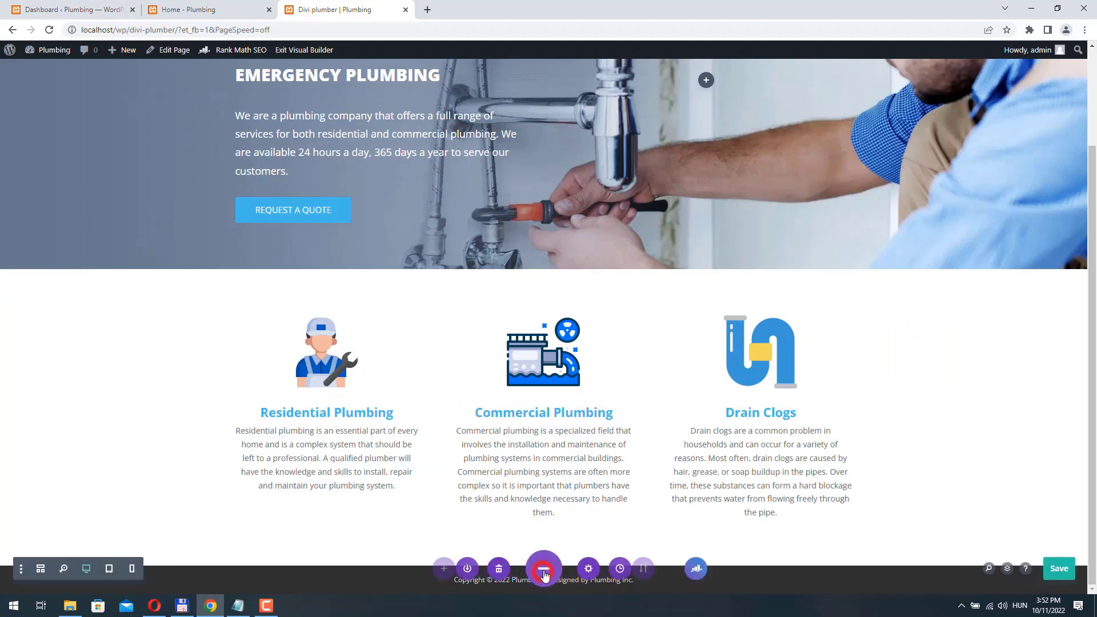
{"action": "left_click", "coordinate": [1054, 567]}
{"action": "left_click", "coordinate": [304, 49]}
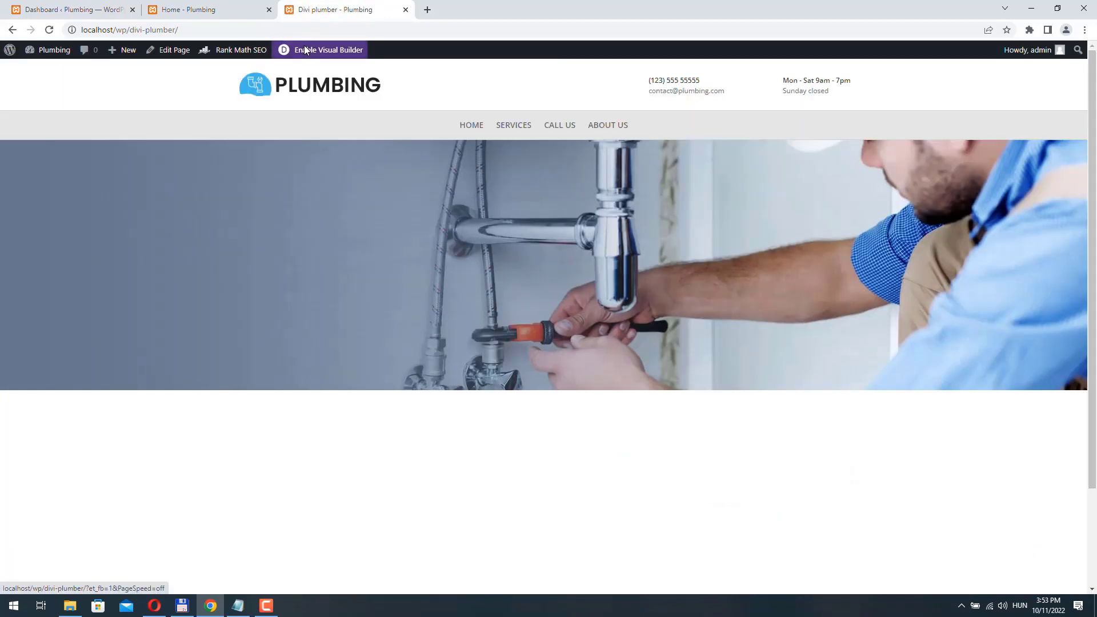
{"action": "scroll", "coordinate": [801, 343], "scroll_direction": "down", "scroll_amount": 3}
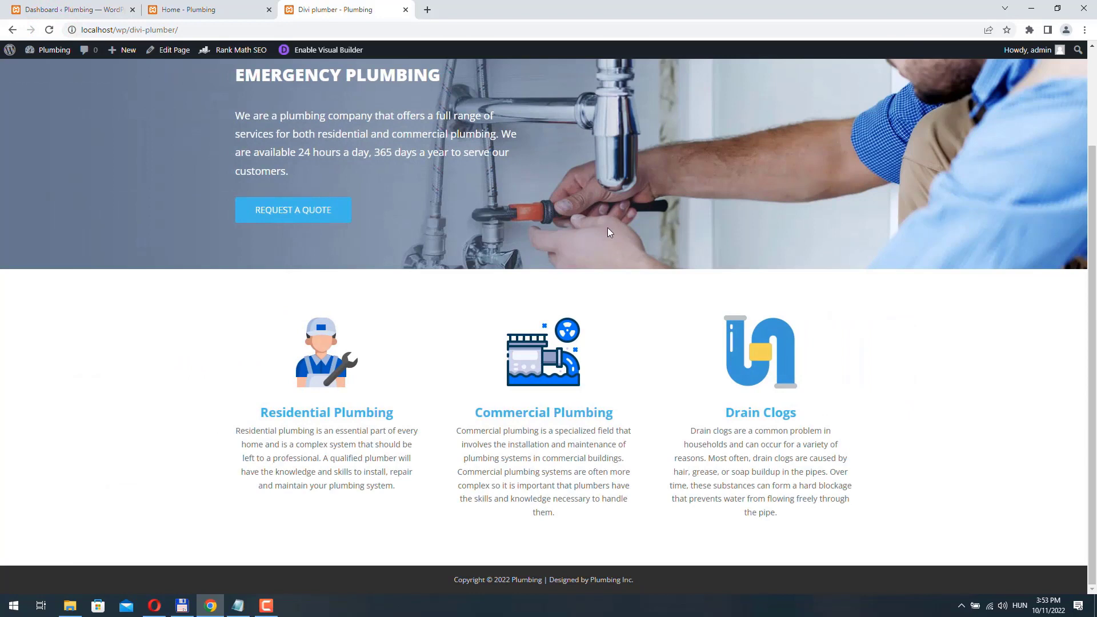
{"action": "scroll", "coordinate": [789, 388], "scroll_direction": "up", "scroll_amount": 3}
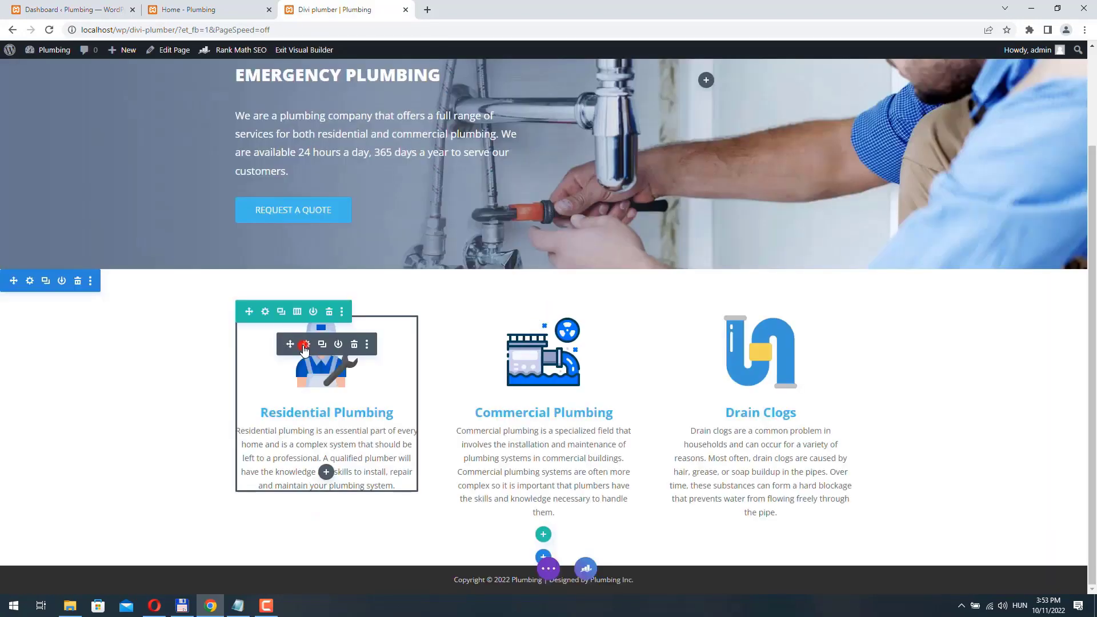
- Delay the Residential Plumbing blurb's animation to 250ms and save it
{"action": "left_click", "coordinate": [305, 343]}
{"action": "left_click", "coordinate": [361, 181]}
{"action": "scroll", "coordinate": [571, 365], "scroll_direction": "down", "scroll_amount": 5}
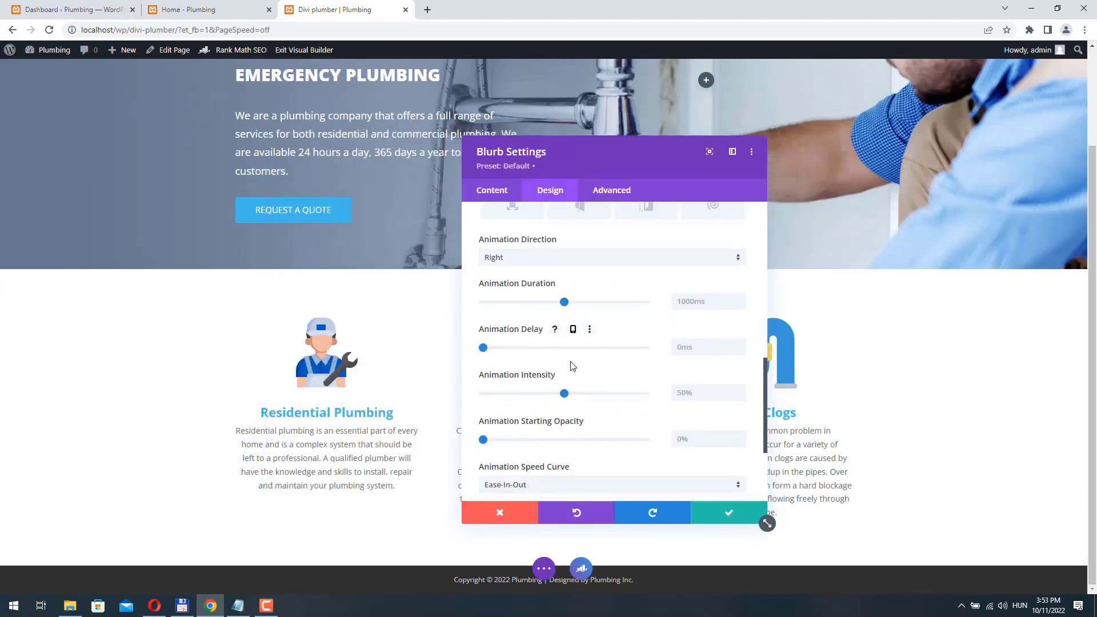
{"action": "left_click_drag", "start_coordinate": [495, 352], "coordinate": [497, 351]}
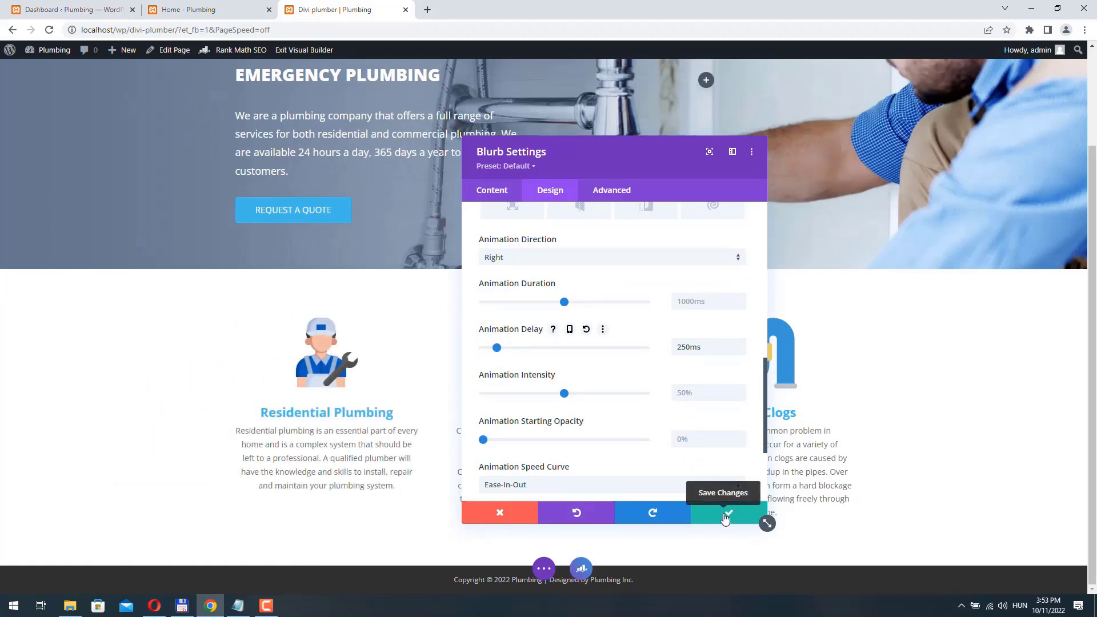
{"action": "left_click", "coordinate": [725, 516]}
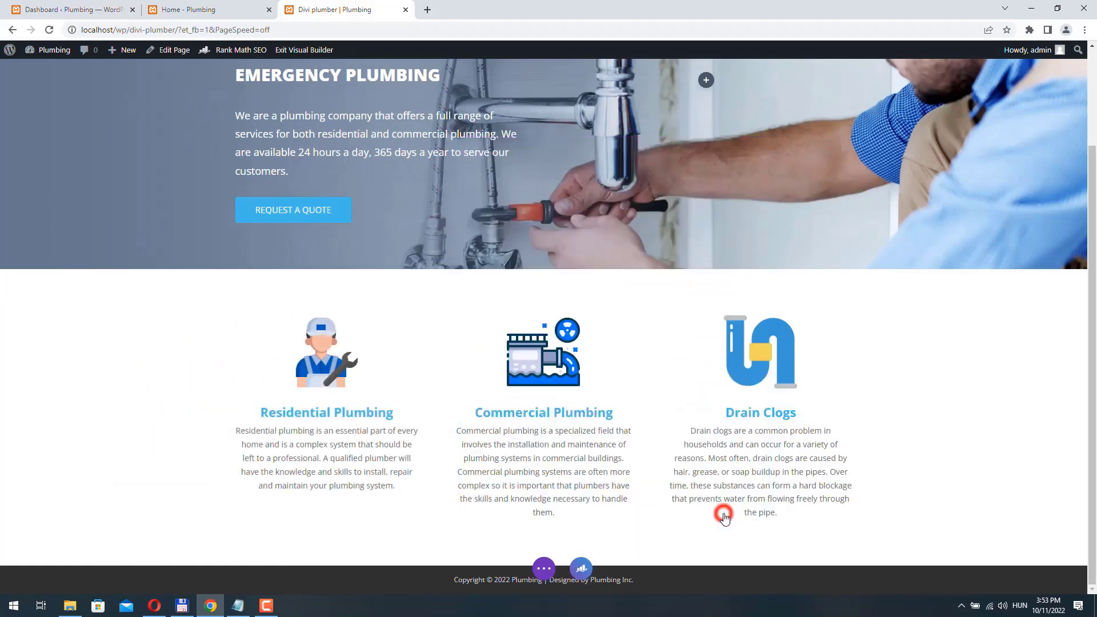
- Delay the Commercial Plumbing blurb's animation to 250ms and save it
{"action": "left_click", "coordinate": [523, 345]}
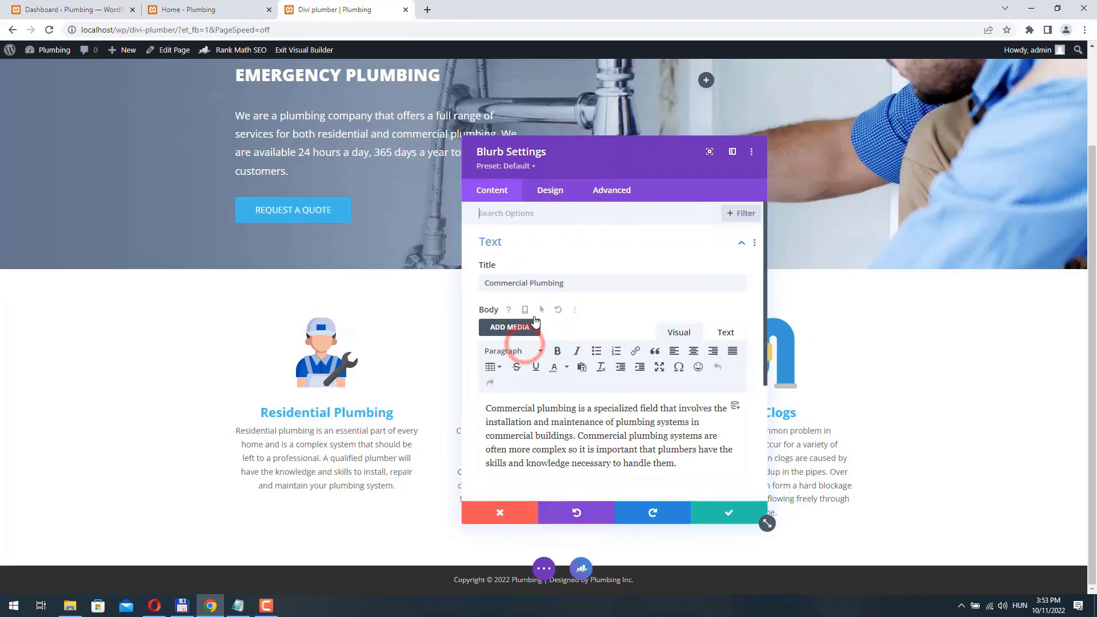
{"action": "left_click", "coordinate": [550, 190]}
{"action": "scroll", "coordinate": [540, 340], "scroll_direction": "down", "scroll_amount": 3}
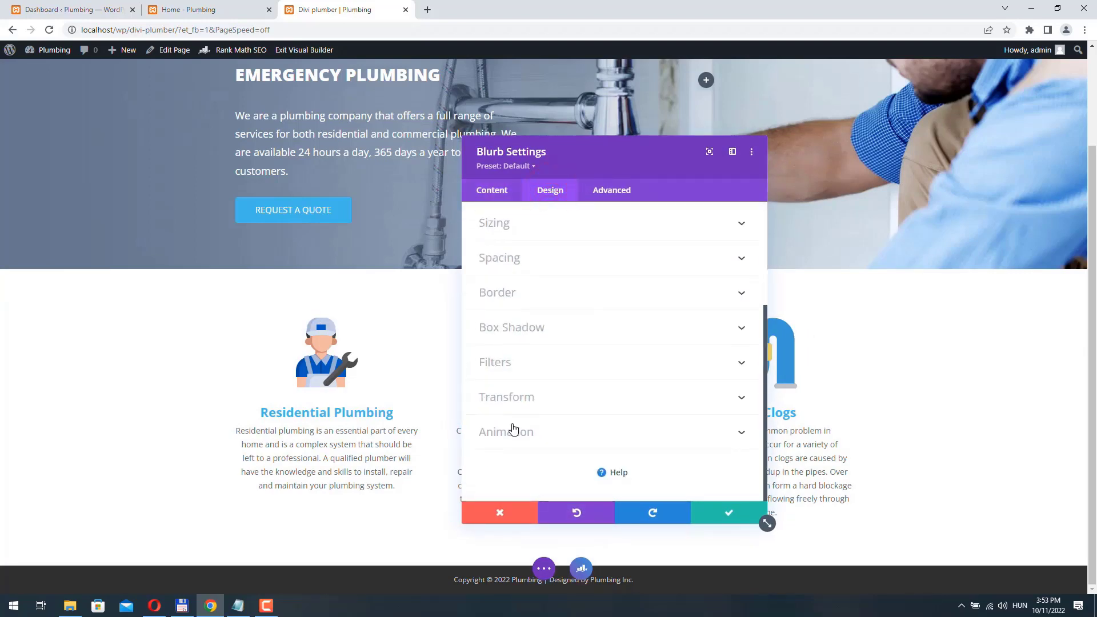
{"action": "left_click", "coordinate": [517, 433]}
{"action": "scroll", "coordinate": [503, 434], "scroll_direction": "down", "scroll_amount": 2}
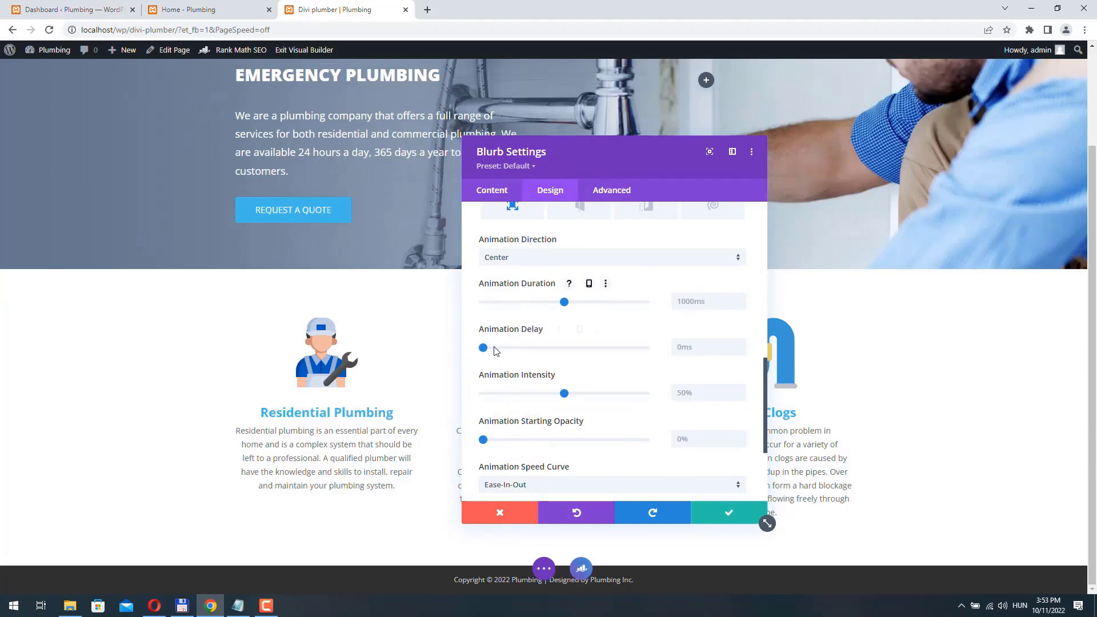
{"action": "left_click_drag", "start_coordinate": [483, 350], "coordinate": [499, 351]}
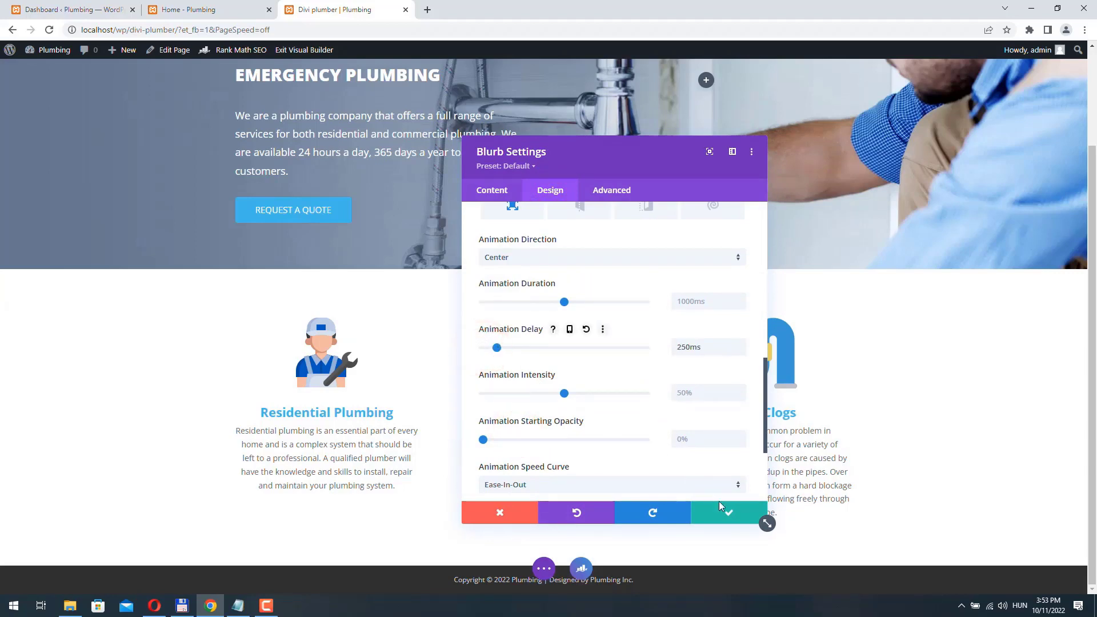
{"action": "left_click", "coordinate": [730, 521]}
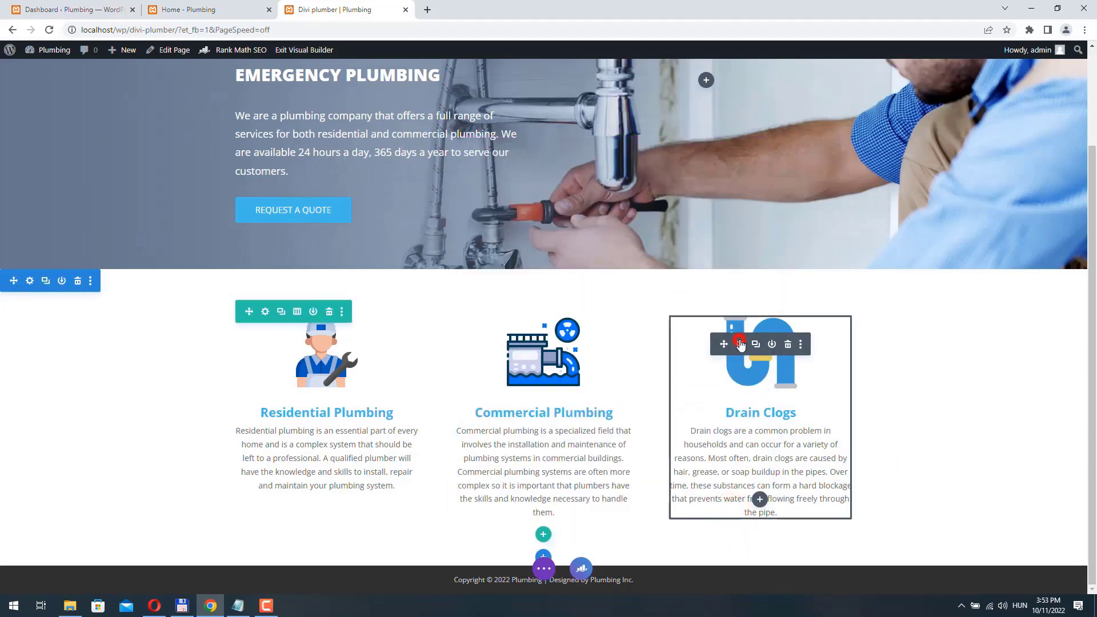
- Give the Drain Clogs blurb a 250ms animation delay and save its settings
{"action": "left_click", "coordinate": [740, 344]}
{"action": "scroll", "coordinate": [612, 342], "scroll_direction": "down", "scroll_amount": 3}
{"action": "left_click", "coordinate": [555, 193]}
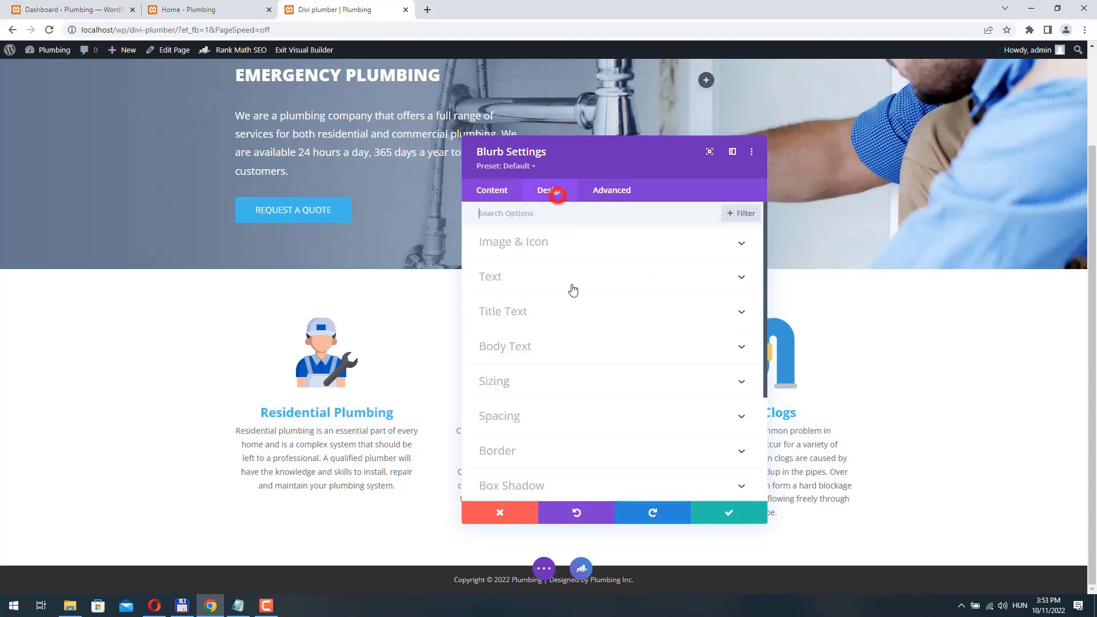
{"action": "scroll", "coordinate": [574, 290], "scroll_direction": "down", "scroll_amount": 3}
{"action": "left_click", "coordinate": [530, 437]}
{"action": "scroll", "coordinate": [514, 394], "scroll_direction": "down", "scroll_amount": 2}
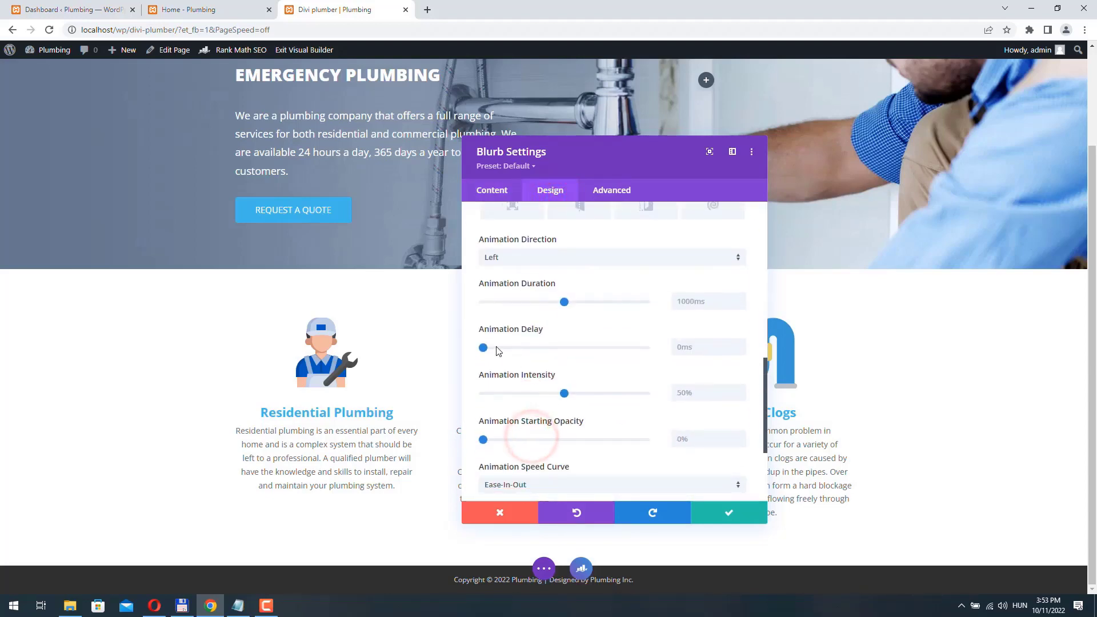
{"action": "left_click_drag", "start_coordinate": [482, 346], "coordinate": [497, 347]}
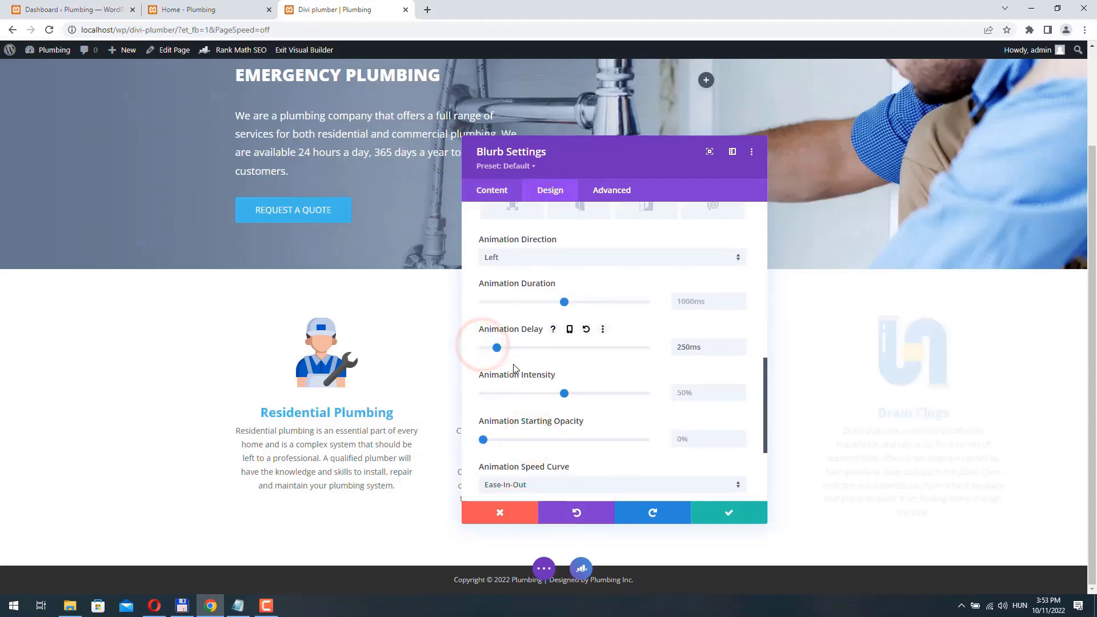
{"action": "left_click", "coordinate": [726, 517]}
{"action": "left_click", "coordinate": [543, 568]}
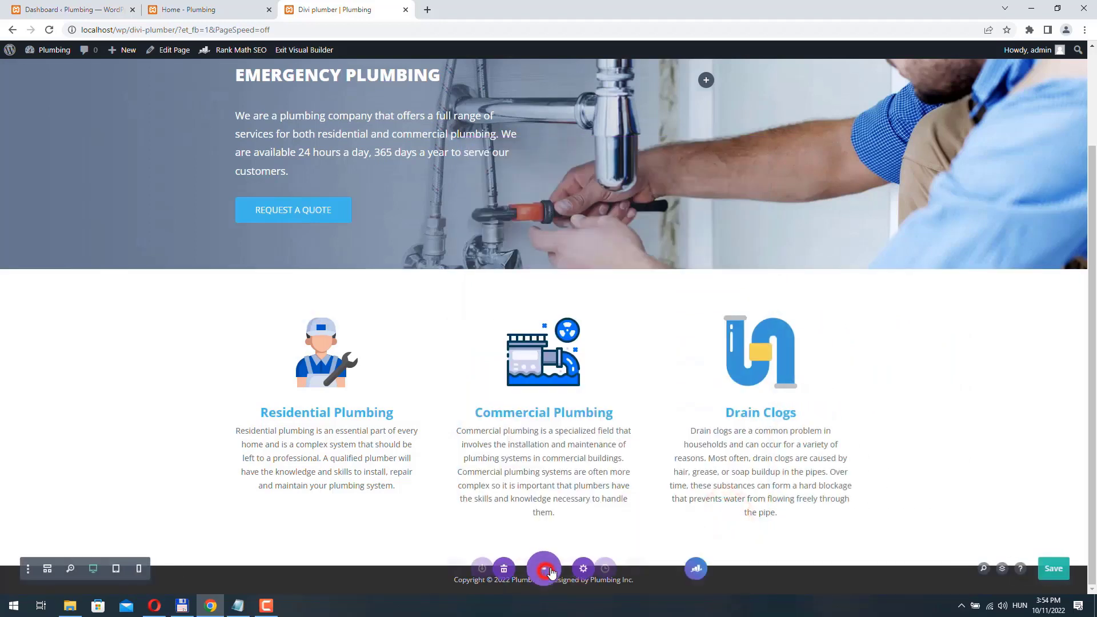
- Save the page and exit the Visual Builder to view the live page
{"action": "left_click", "coordinate": [1055, 570]}
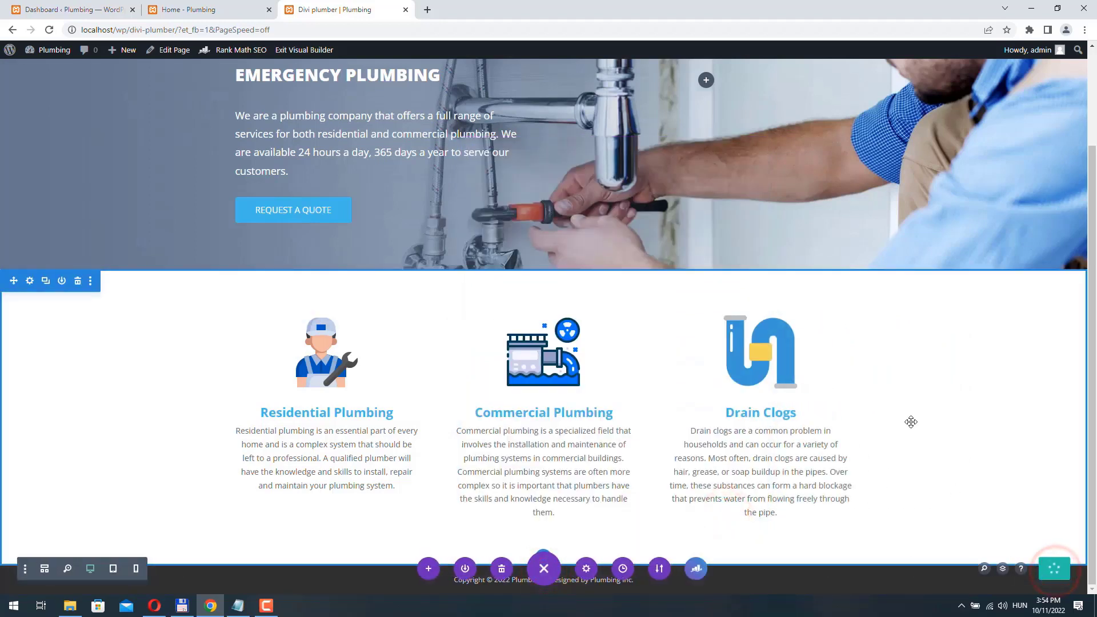
{"action": "left_click", "coordinate": [311, 50]}
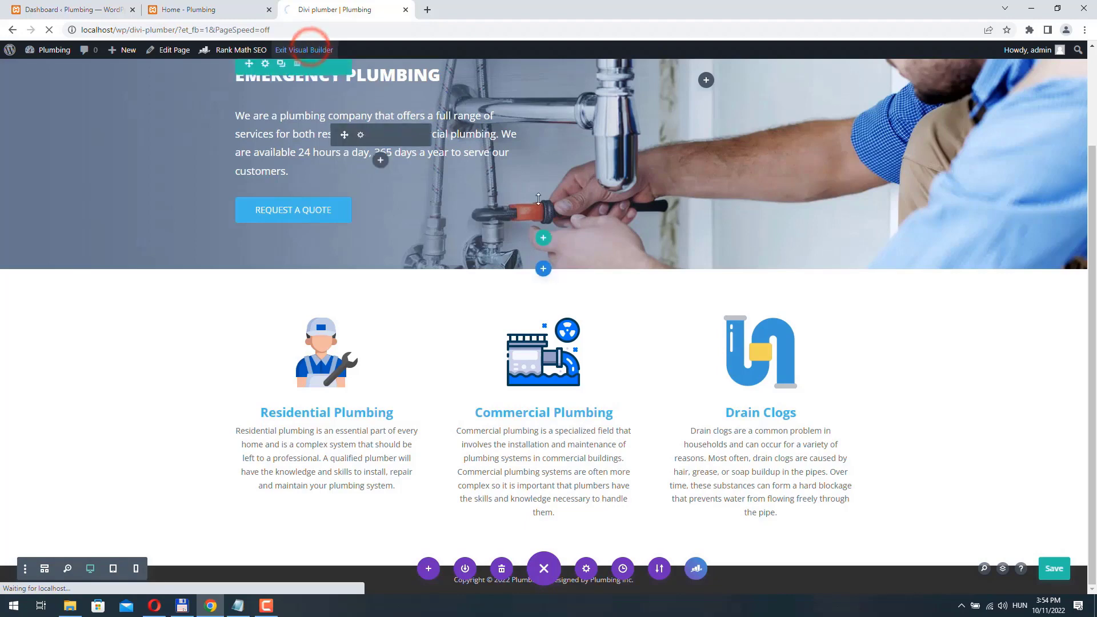
{"action": "scroll", "coordinate": [780, 280], "scroll_direction": "down", "scroll_amount": 3}
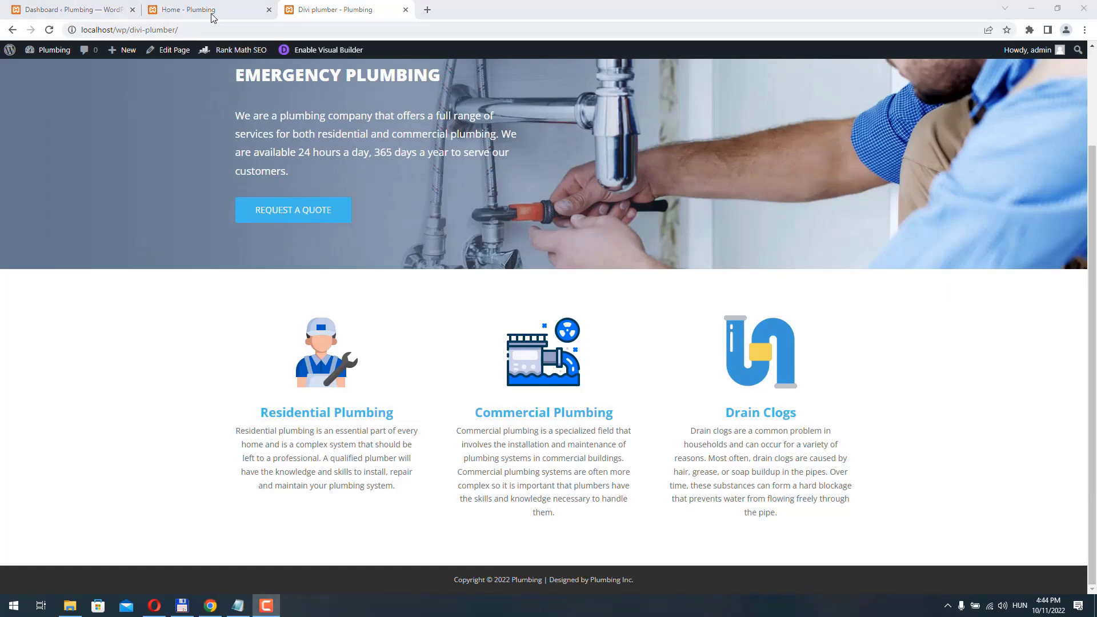
- Compare with the reference Home - Plumbing page, then re-enable the Visual Builder
{"action": "left_click", "coordinate": [211, 9]}
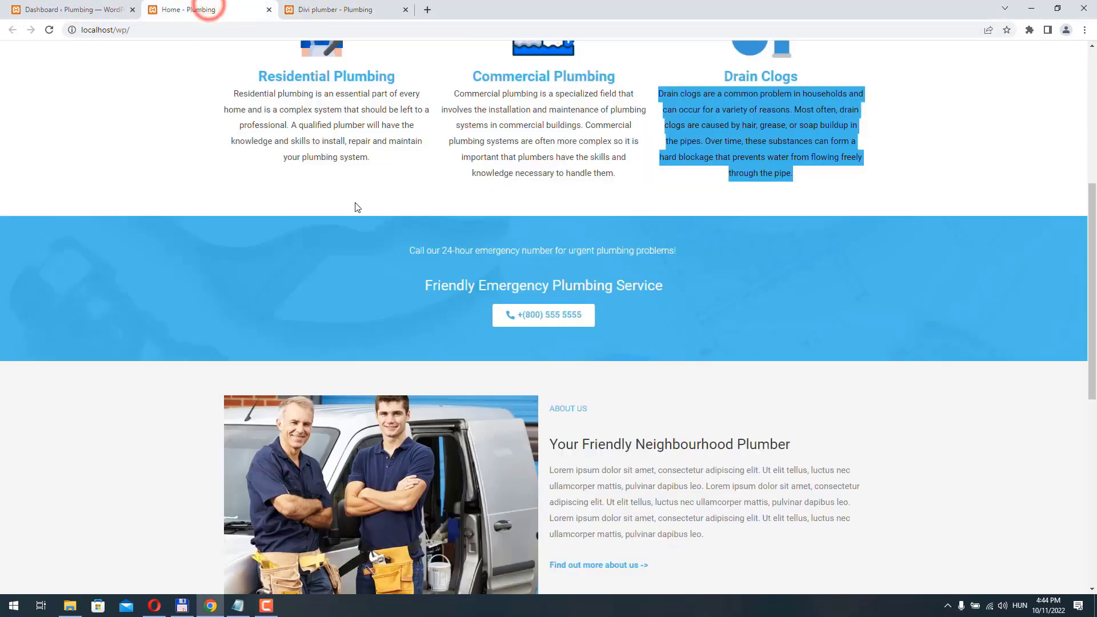
{"action": "left_click", "coordinate": [351, 15]}
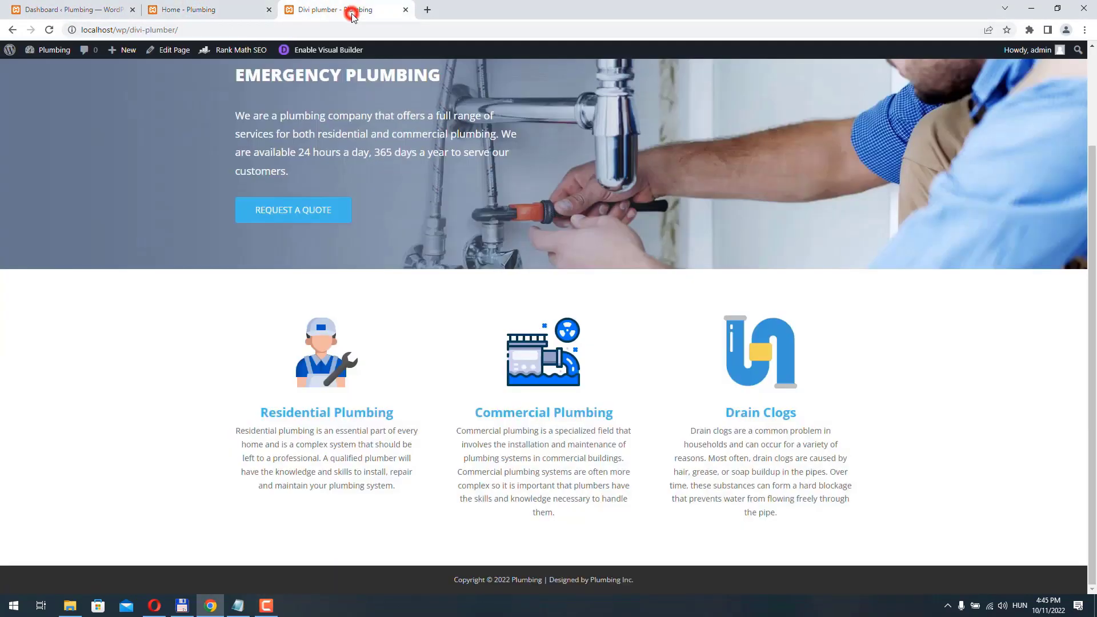
{"action": "left_click", "coordinate": [331, 50]}
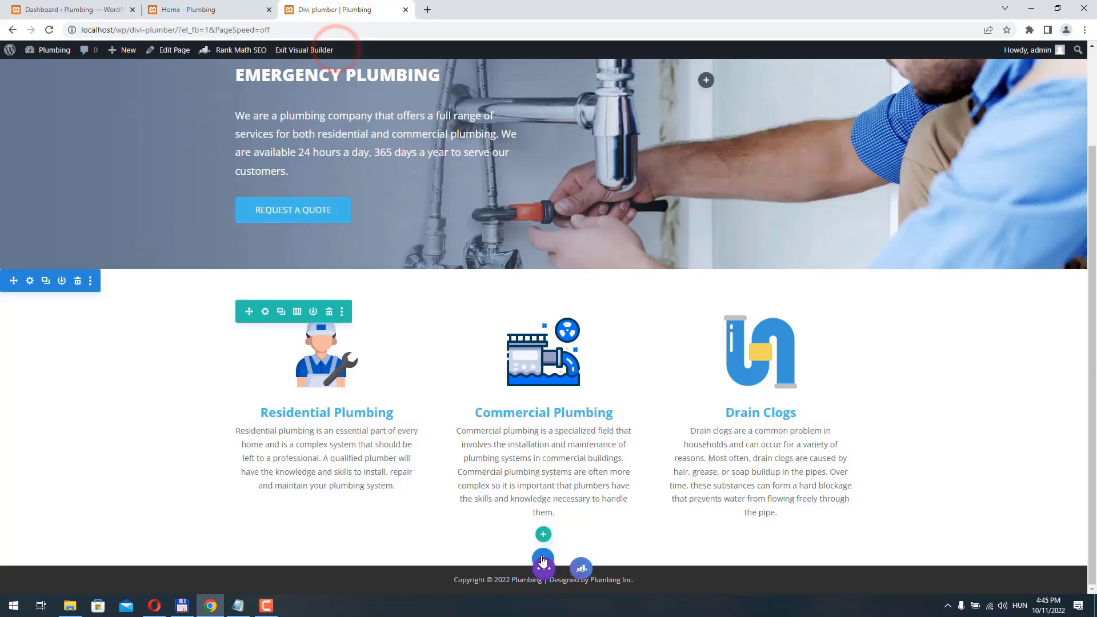
- Add a regular section with an empty one-column row at the page bottom
{"action": "left_click", "coordinate": [543, 557]}
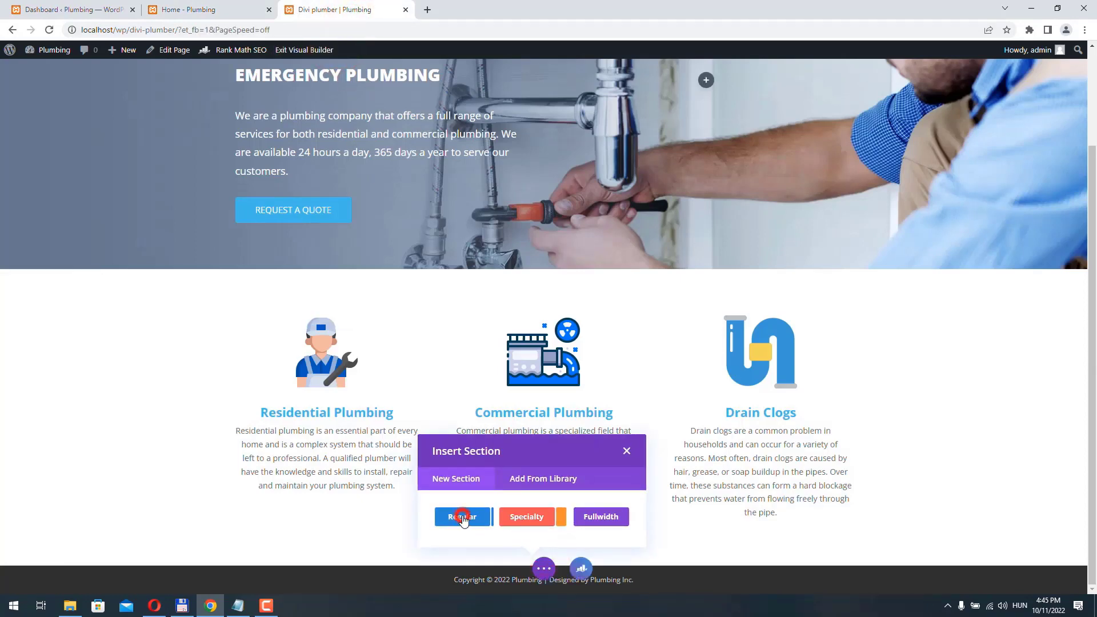
{"action": "left_click", "coordinate": [463, 518]}
{"action": "left_click", "coordinate": [473, 276]}
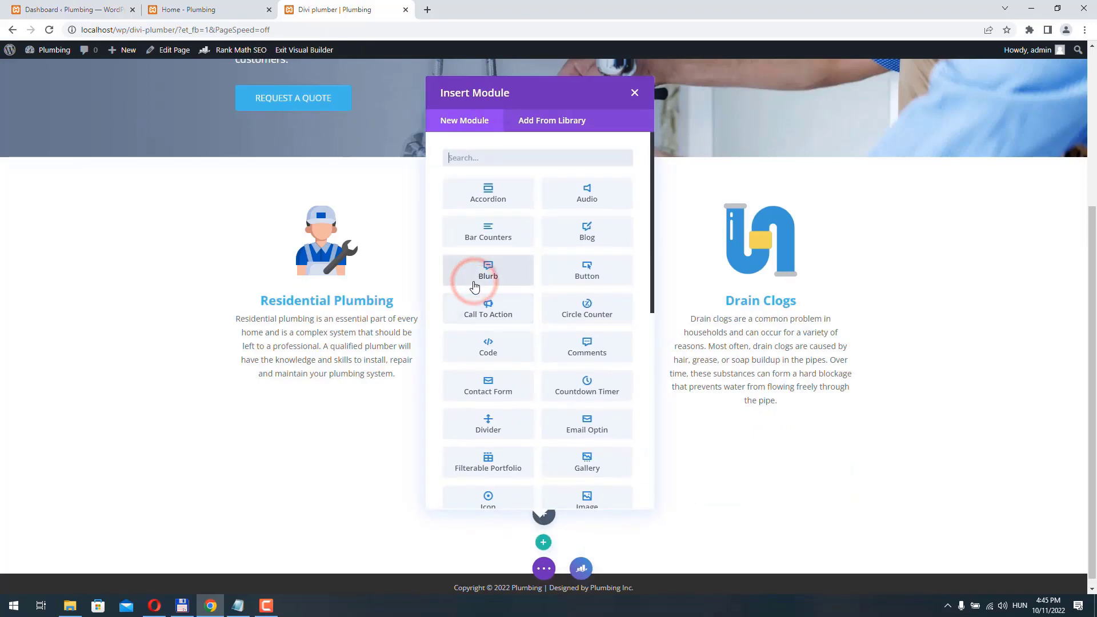
{"action": "left_click", "coordinate": [635, 93]}
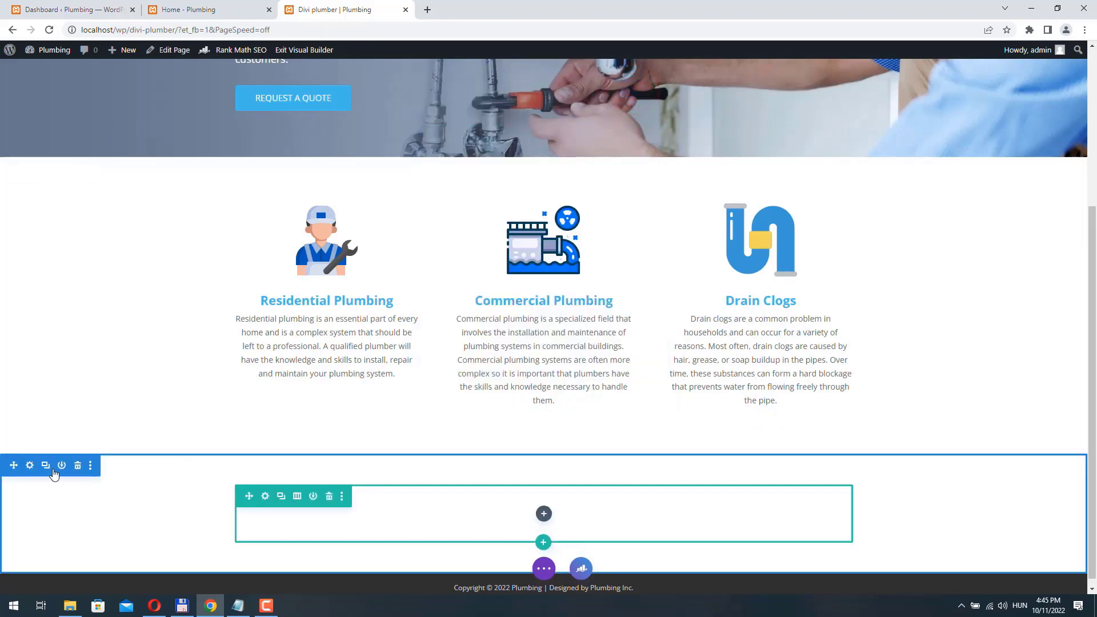
- Set plumbing-bg.jpg as the new section's background image
{"action": "left_click", "coordinate": [29, 467]}
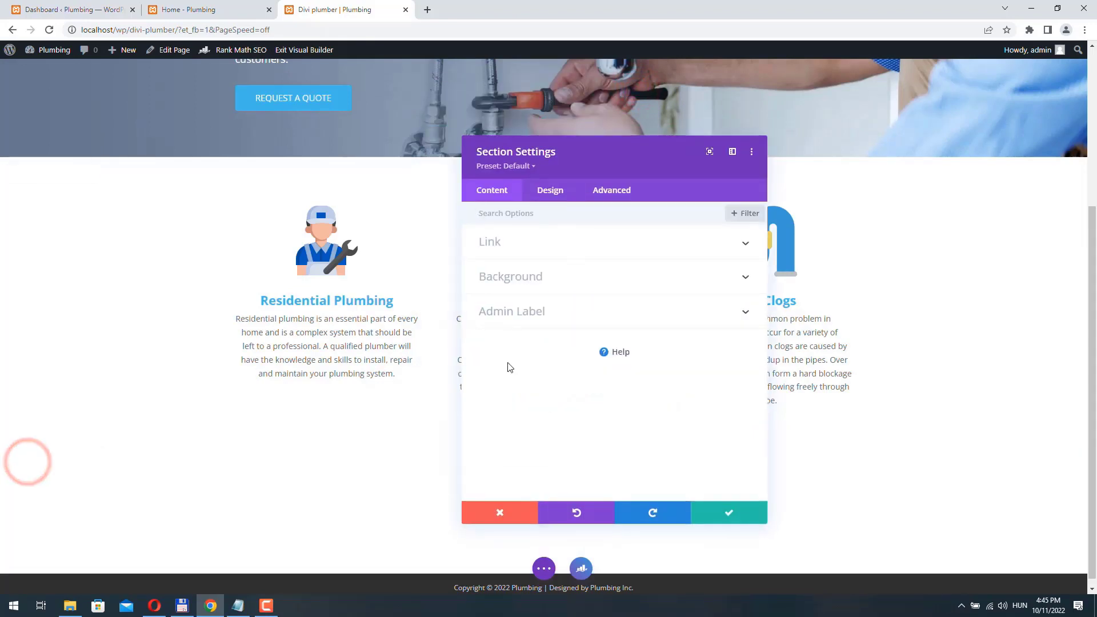
{"action": "left_click", "coordinate": [551, 276]}
{"action": "left_click", "coordinate": [591, 264]}
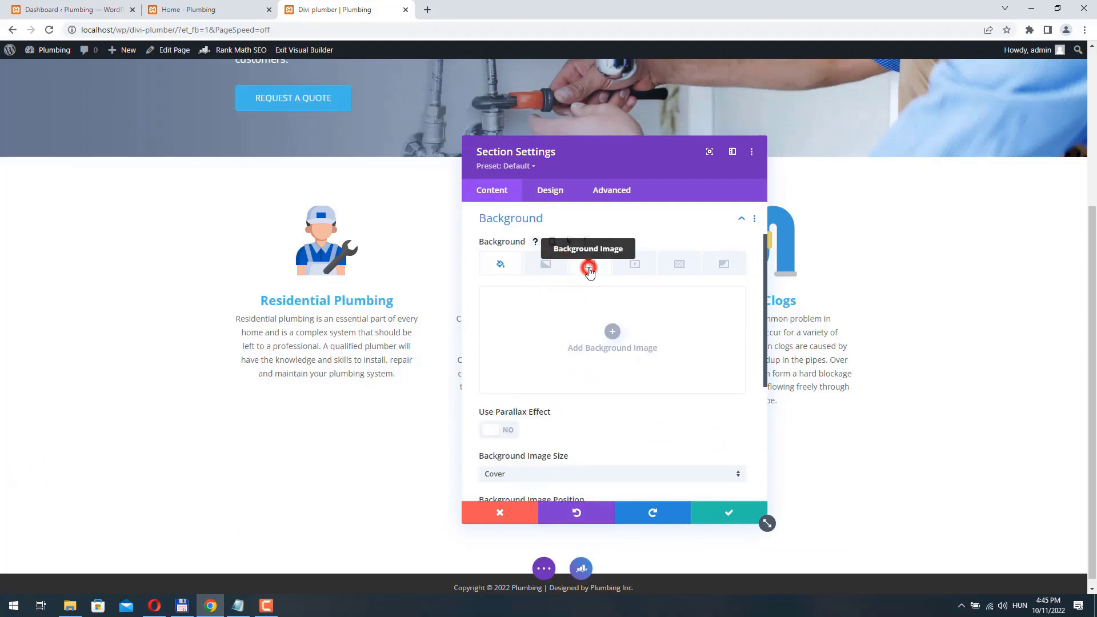
{"action": "left_click", "coordinate": [617, 334]}
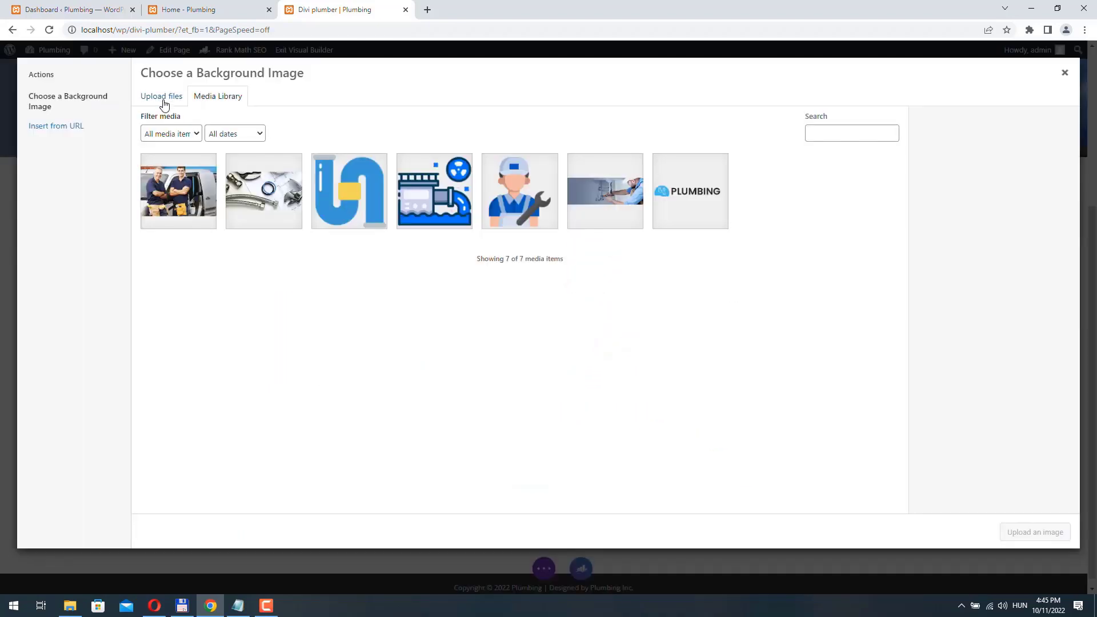
{"action": "left_click", "coordinate": [268, 189]}
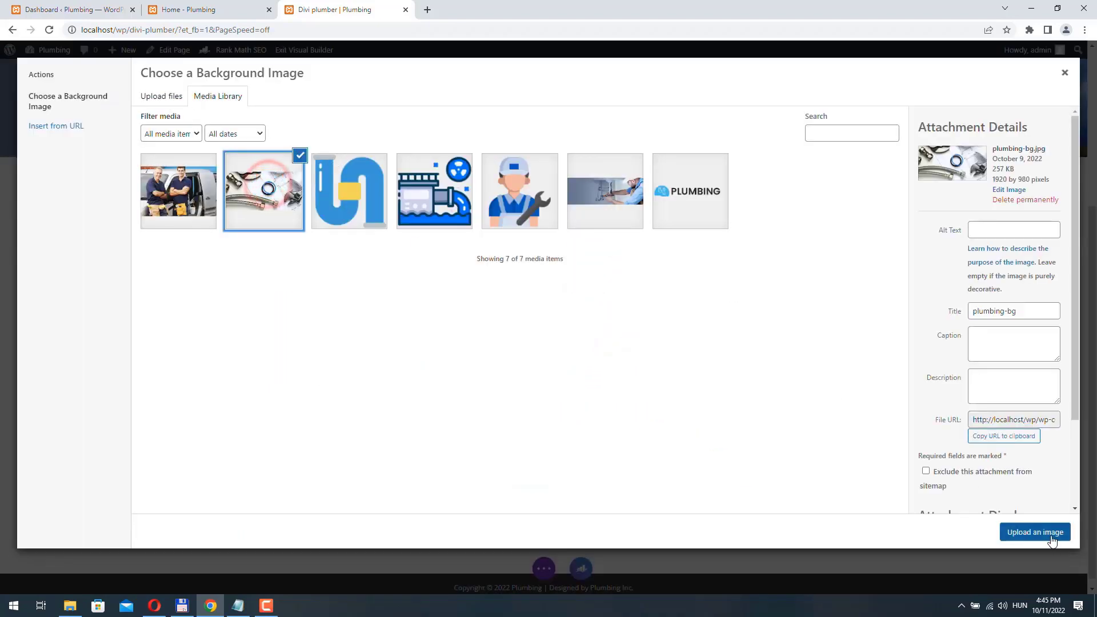
{"action": "left_click", "coordinate": [1035, 532]}
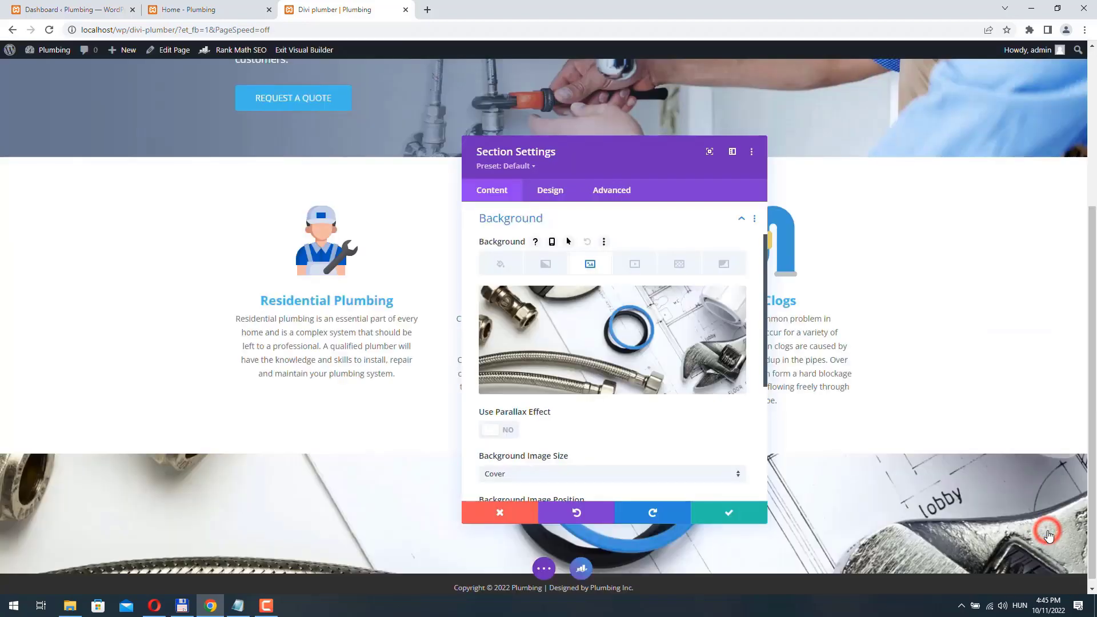
{"action": "left_click", "coordinate": [552, 271]}
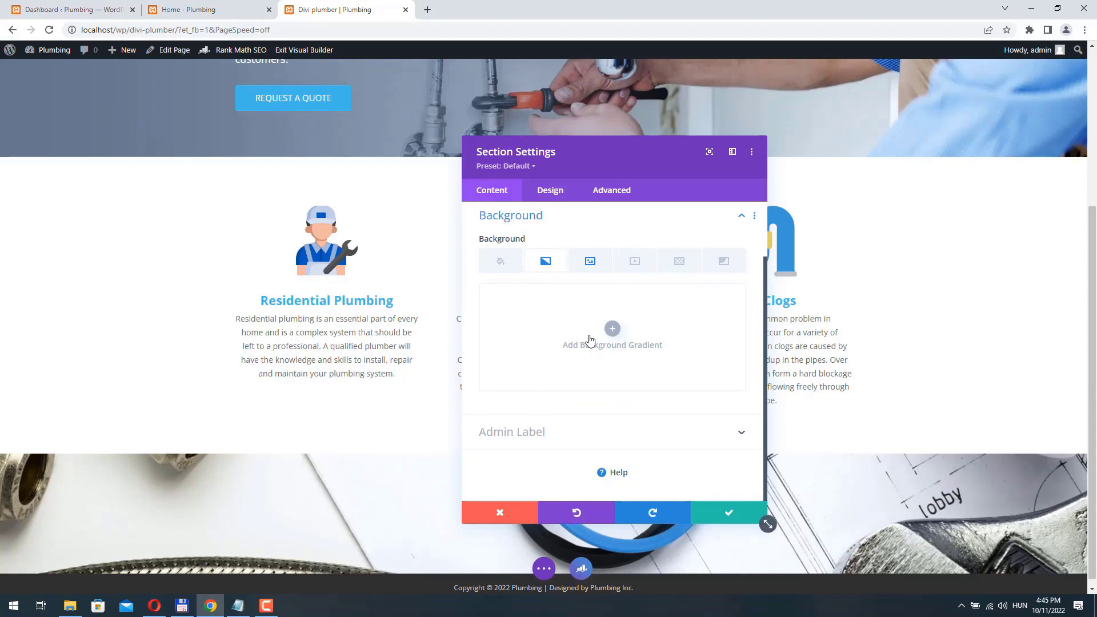
- Add a gradient with both blue stops made semi-transparent, angled at 143deg, and save
{"action": "left_click", "coordinate": [591, 330]}
{"action": "left_click", "coordinate": [741, 430]}
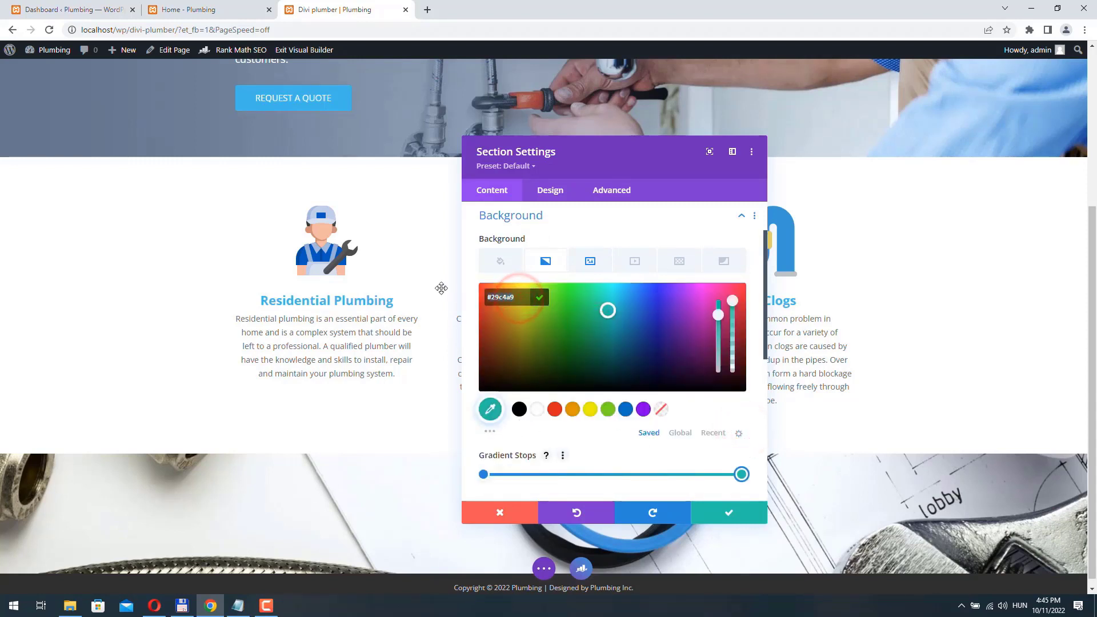
{"action": "left_click", "coordinate": [472, 274]}
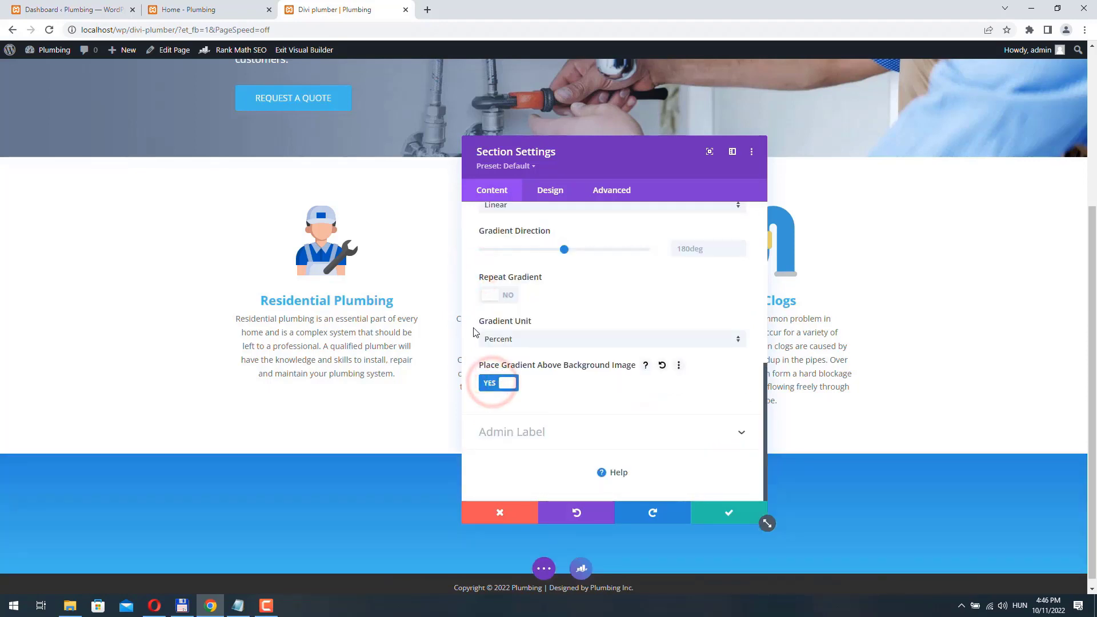
{"action": "scroll", "coordinate": [466, 312], "scroll_direction": "up", "scroll_amount": 4}
{"action": "left_click", "coordinate": [483, 375]}
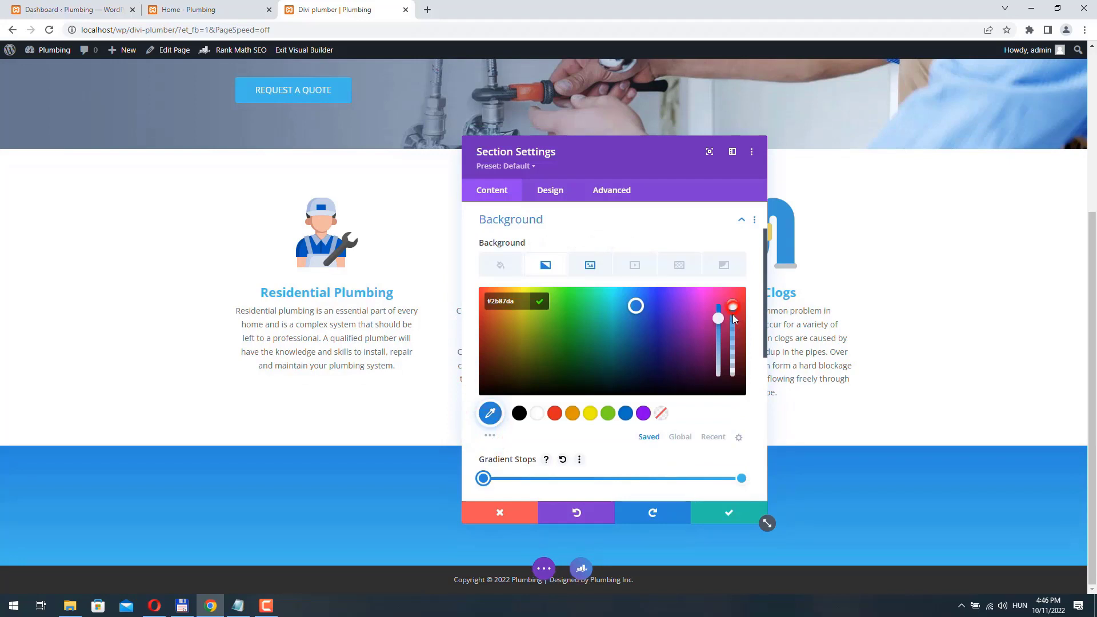
{"action": "left_click_drag", "start_coordinate": [734, 318], "coordinate": [736, 329]}
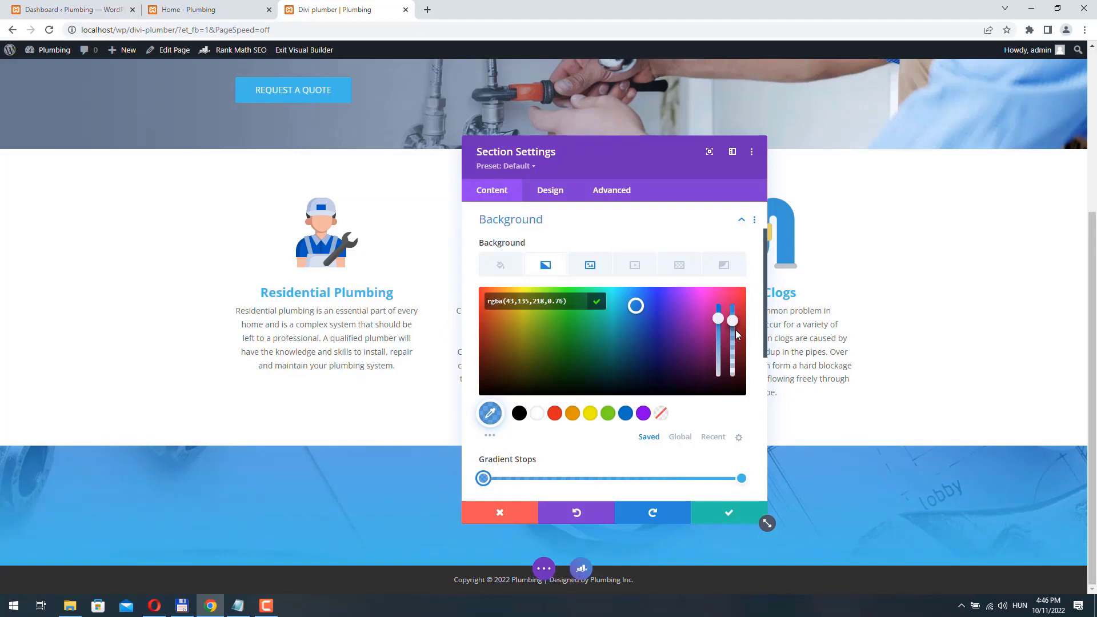
{"action": "left_click", "coordinate": [742, 478]}
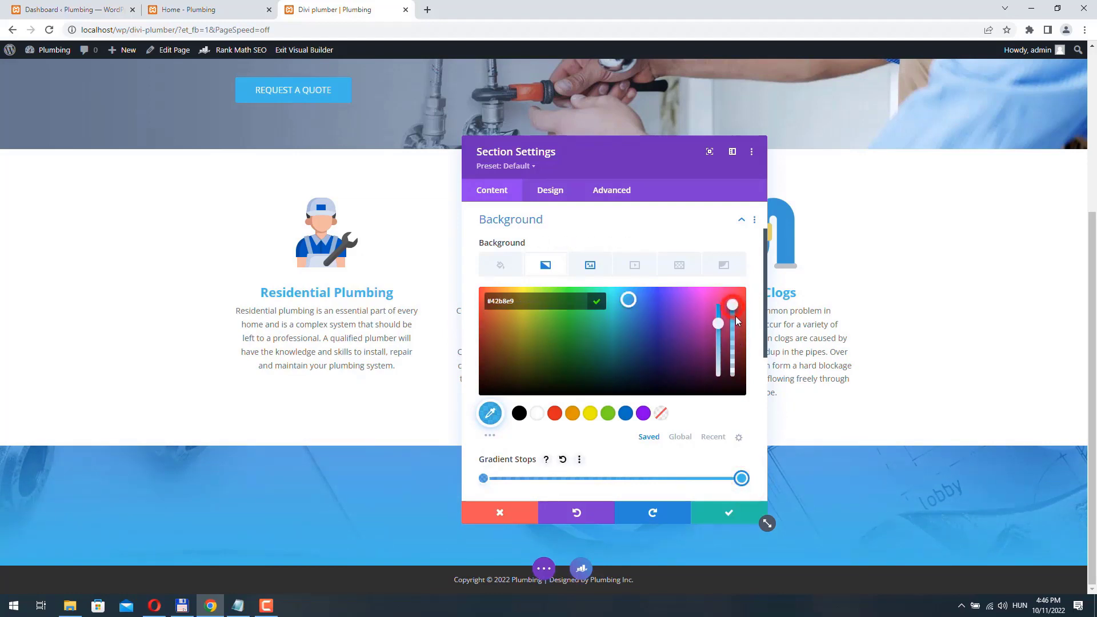
{"action": "left_click_drag", "start_coordinate": [732, 305], "coordinate": [735, 316]}
{"action": "scroll", "coordinate": [564, 412], "scroll_direction": "down", "scroll_amount": 3}
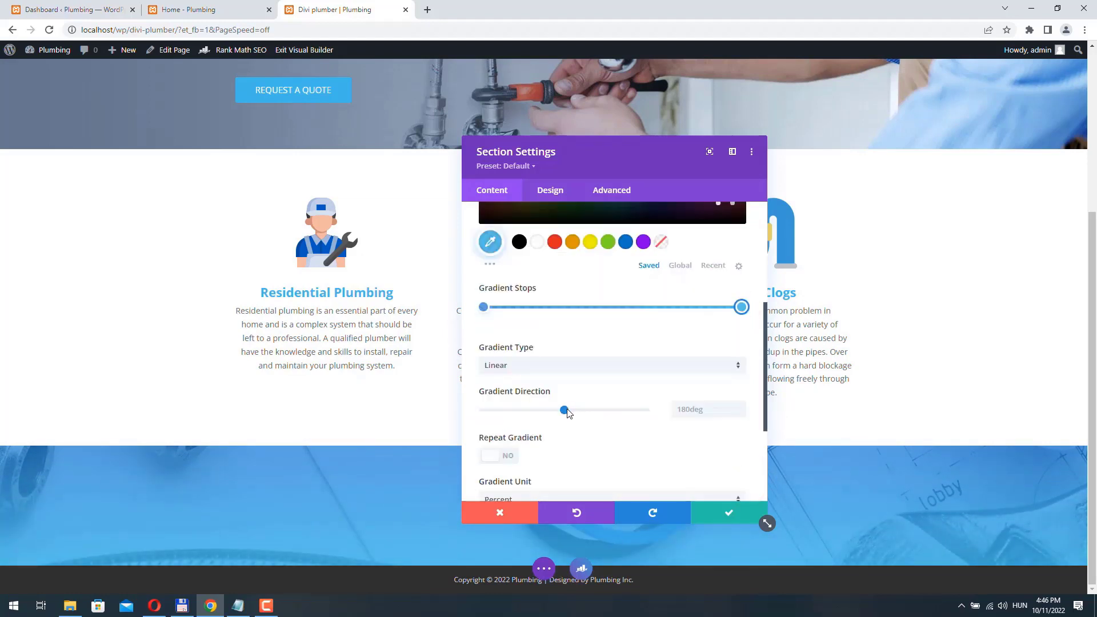
{"action": "left_click", "coordinate": [566, 411]}
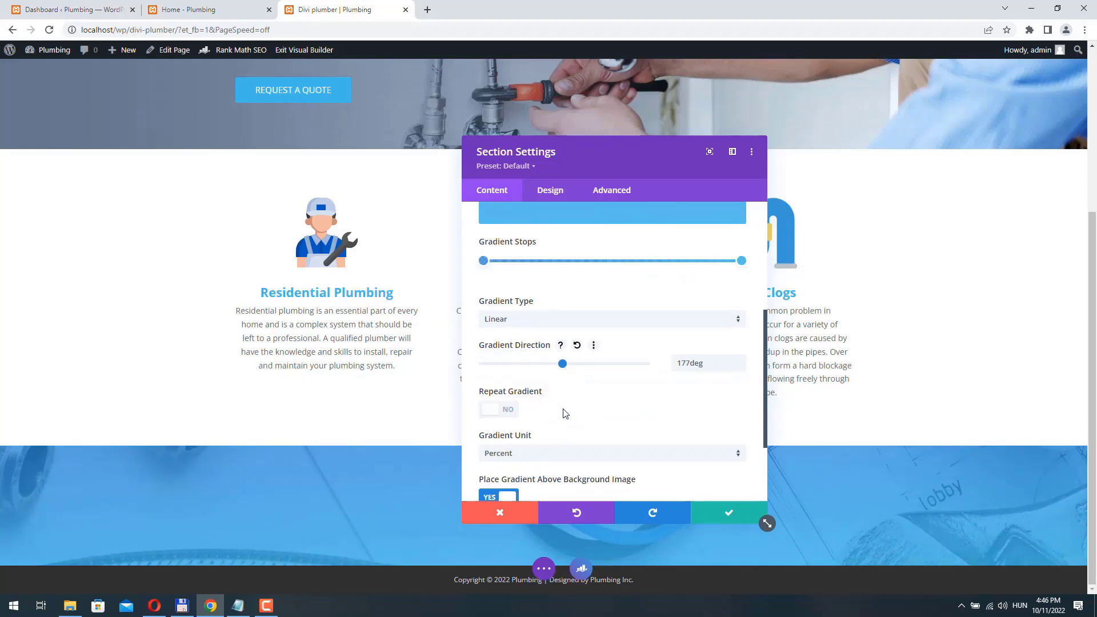
{"action": "left_click_drag", "start_coordinate": [564, 406], "coordinate": [549, 393]}
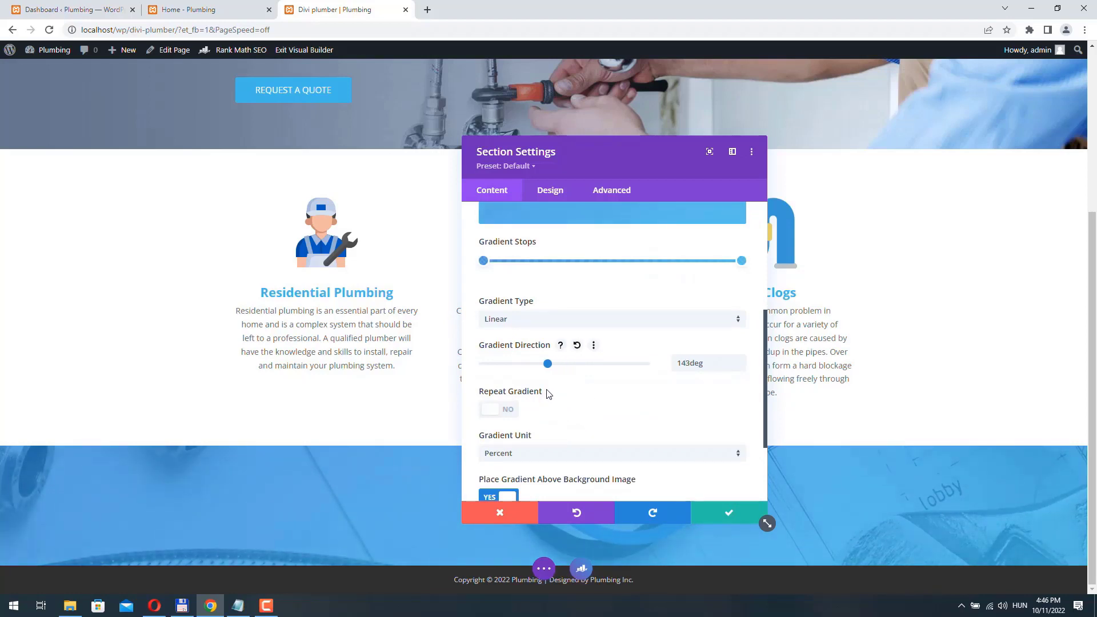
{"action": "left_click", "coordinate": [729, 513]}
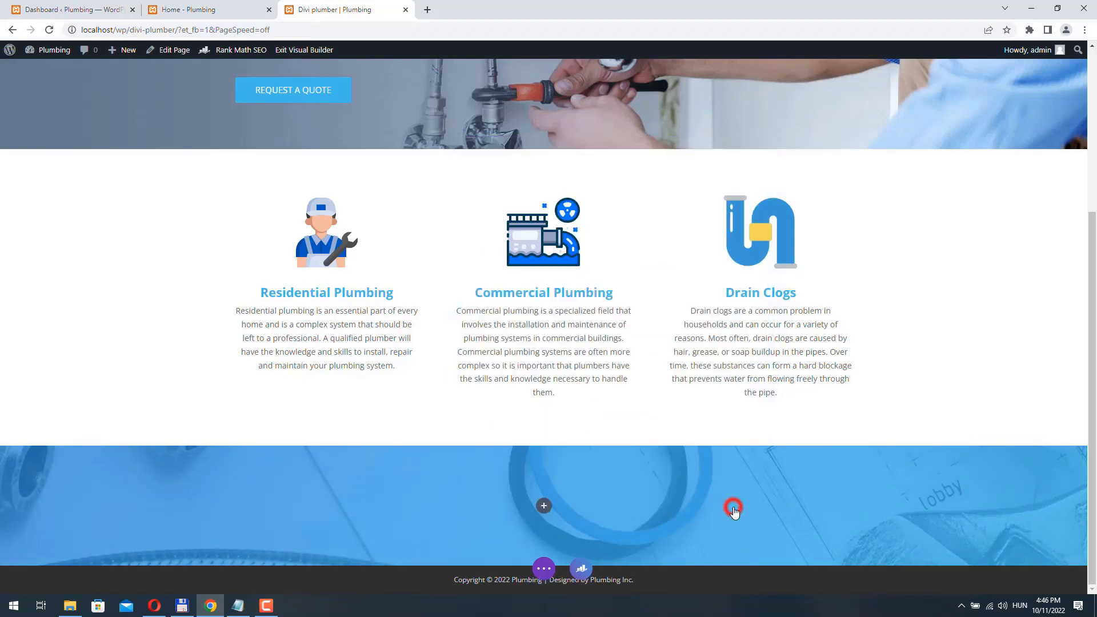
- Copy the emergency-number sentence from the Home page into a new text module in the blue section
{"action": "left_click", "coordinate": [217, 9]}
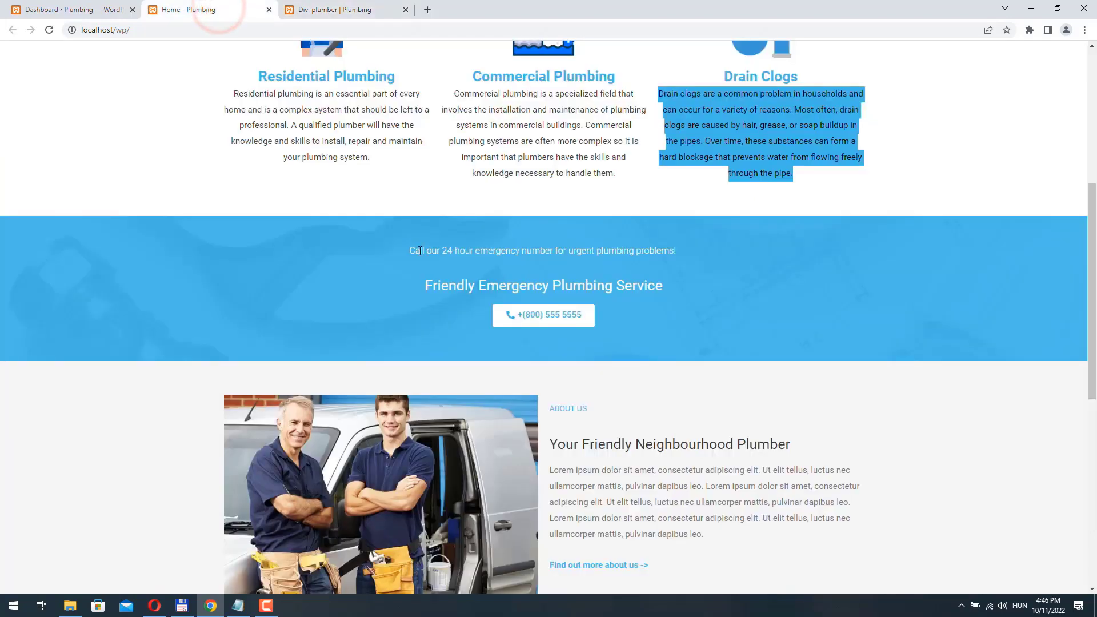
{"action": "left_click_drag", "start_coordinate": [410, 251], "coordinate": [693, 249]}
{"action": "key", "text": "ctrl+c"}
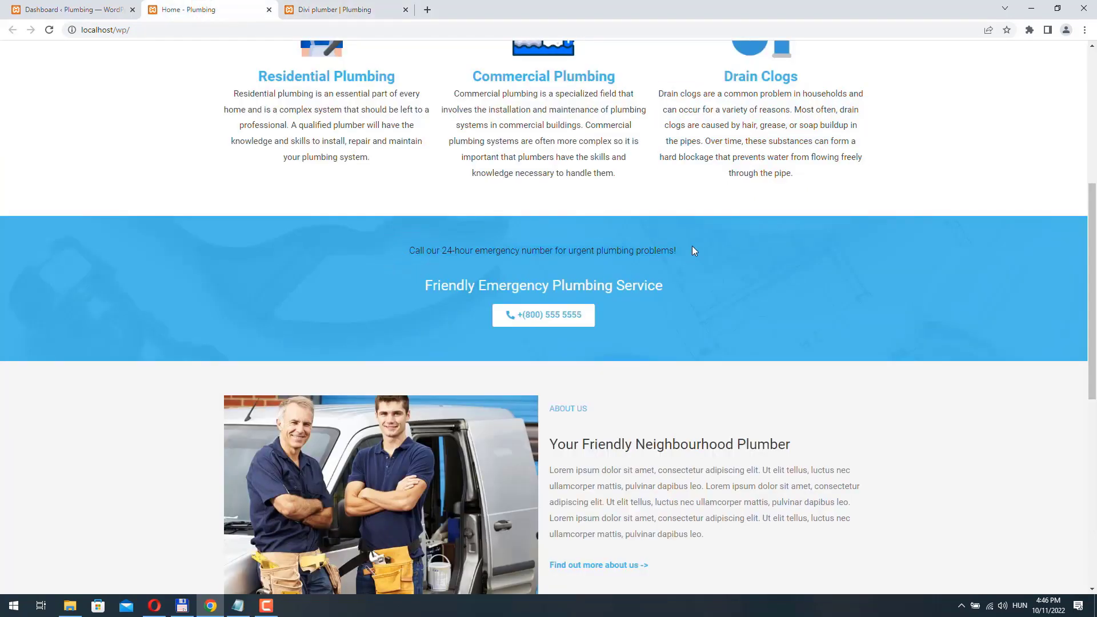
{"action": "left_click", "coordinate": [313, 6]}
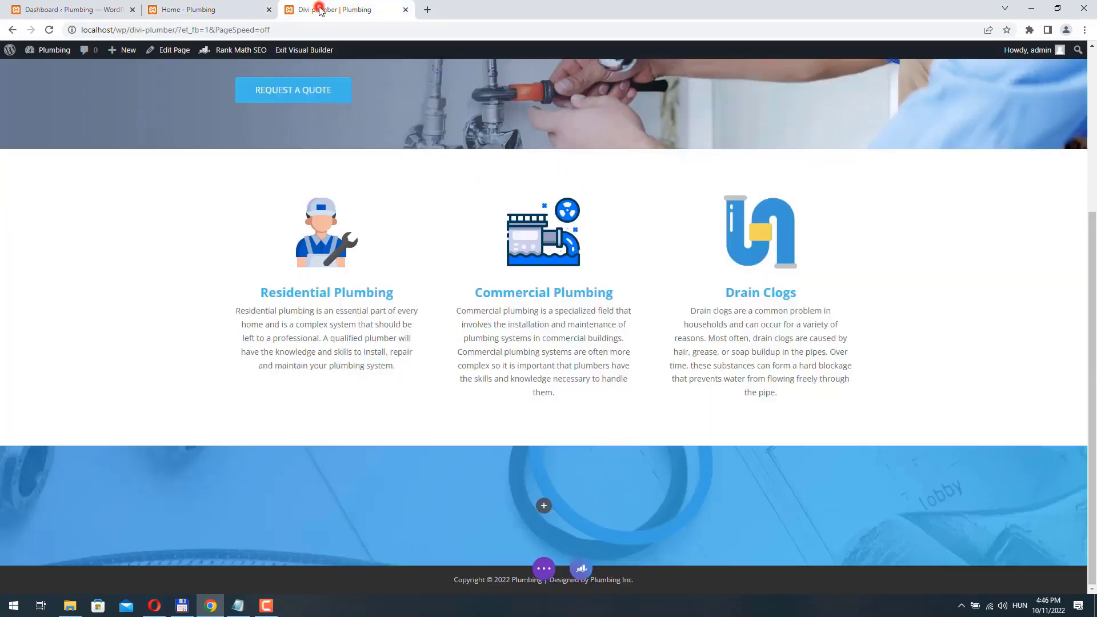
{"action": "left_click", "coordinate": [544, 506]}
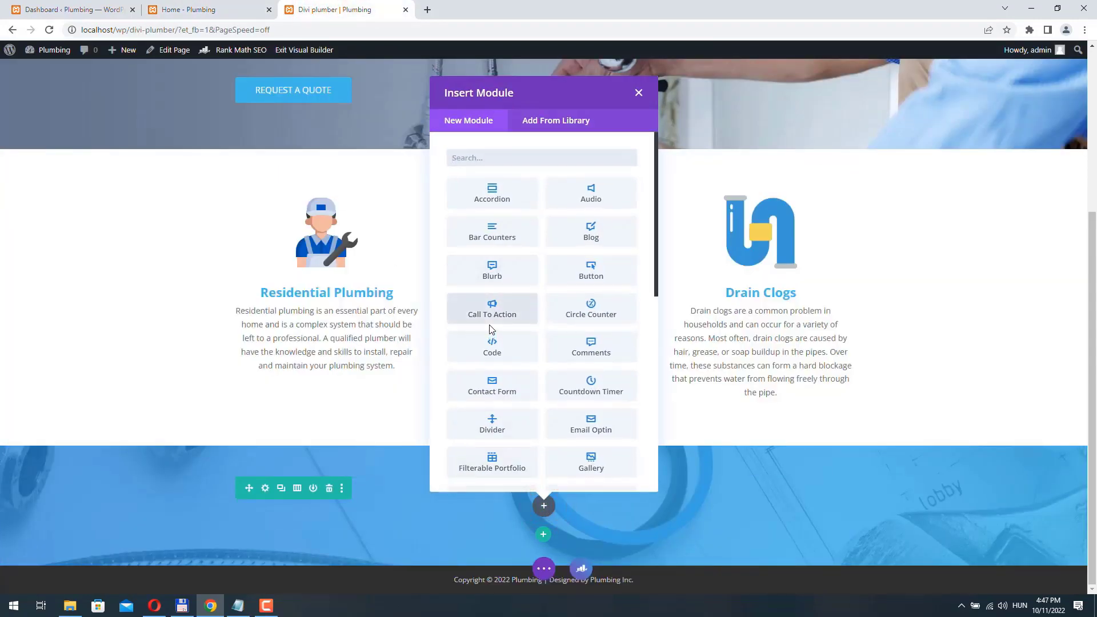
{"action": "type", "text": "te"}
{"action": "left_click", "coordinate": [610, 273]}
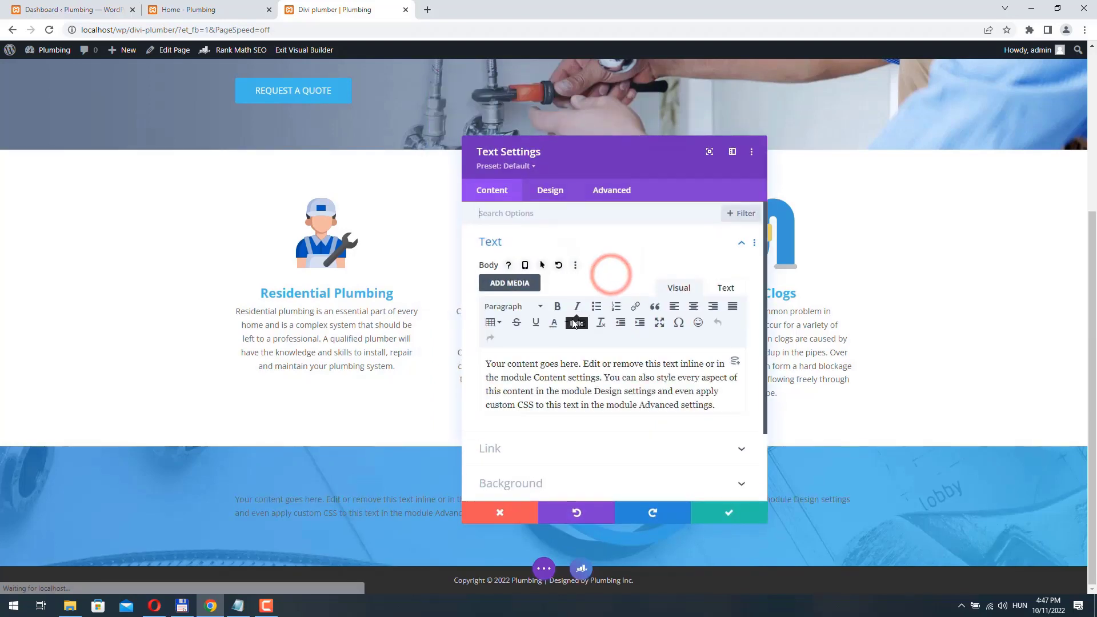
{"action": "left_click_drag", "start_coordinate": [630, 404], "coordinate": [483, 360]}
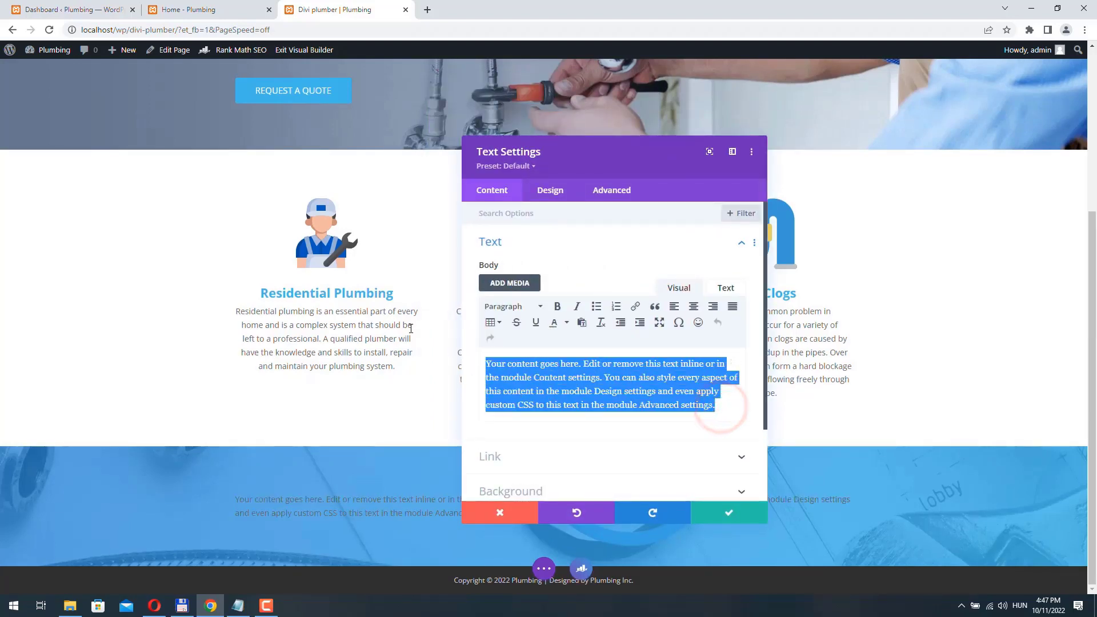
{"action": "key", "text": "ctrl+v"}
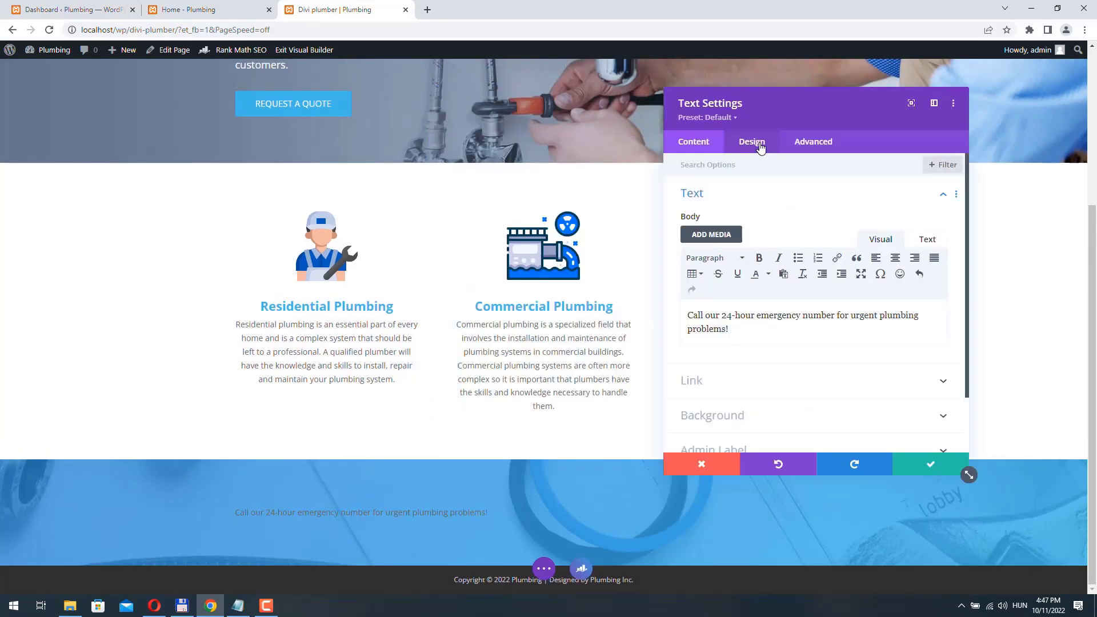
- Style the body text Light weight, white and centred
{"action": "left_click", "coordinate": [759, 143]}
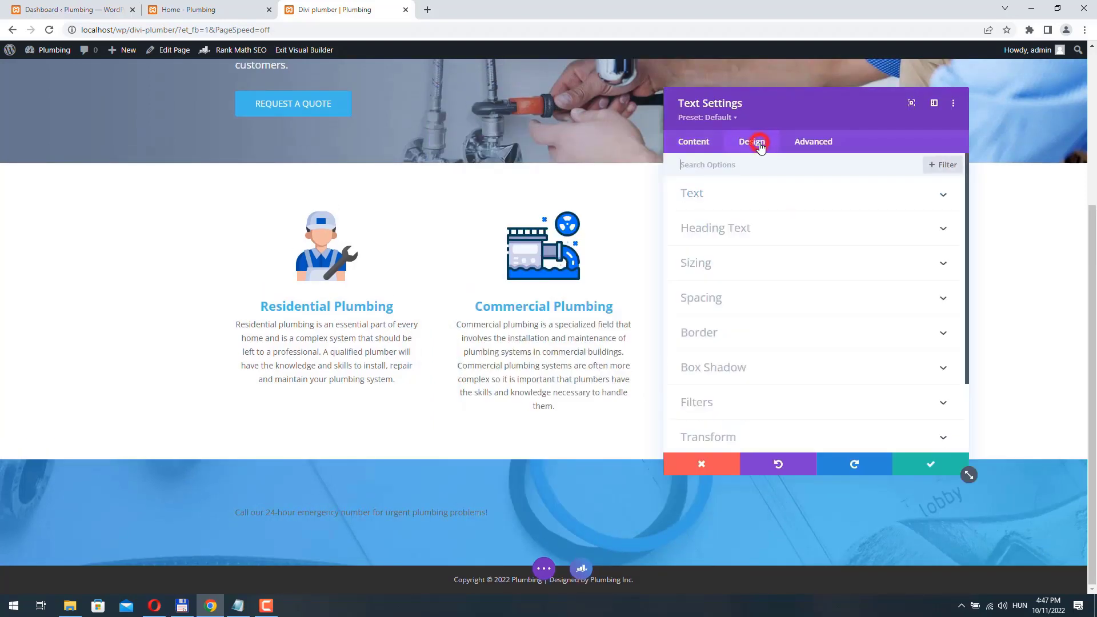
{"action": "left_click", "coordinate": [725, 195]}
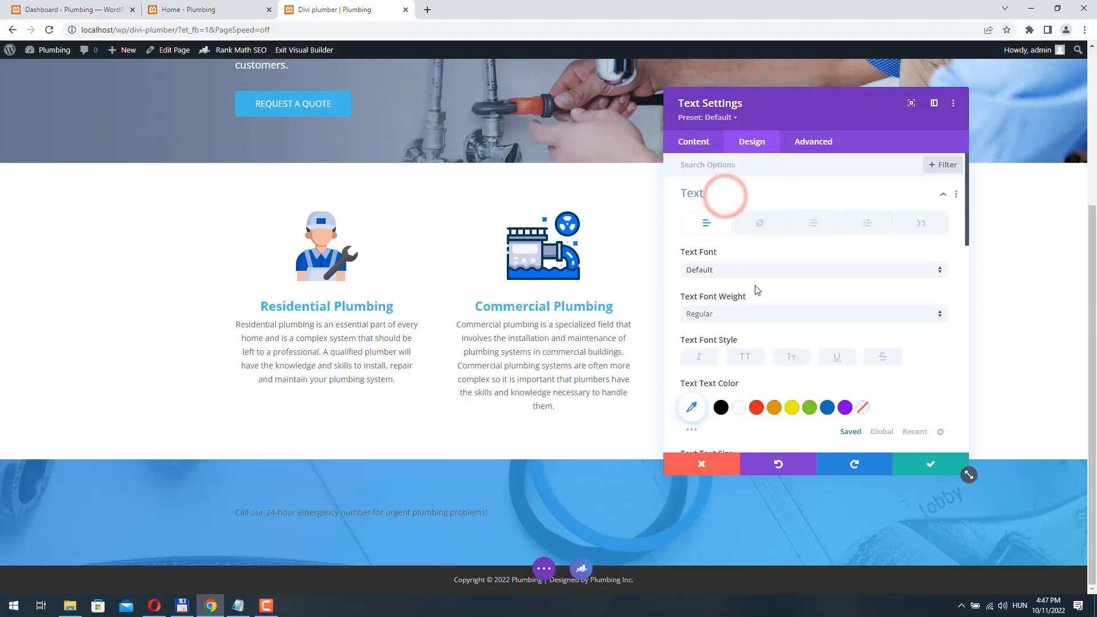
{"action": "scroll", "coordinate": [757, 290], "scroll_direction": "down", "scroll_amount": 1}
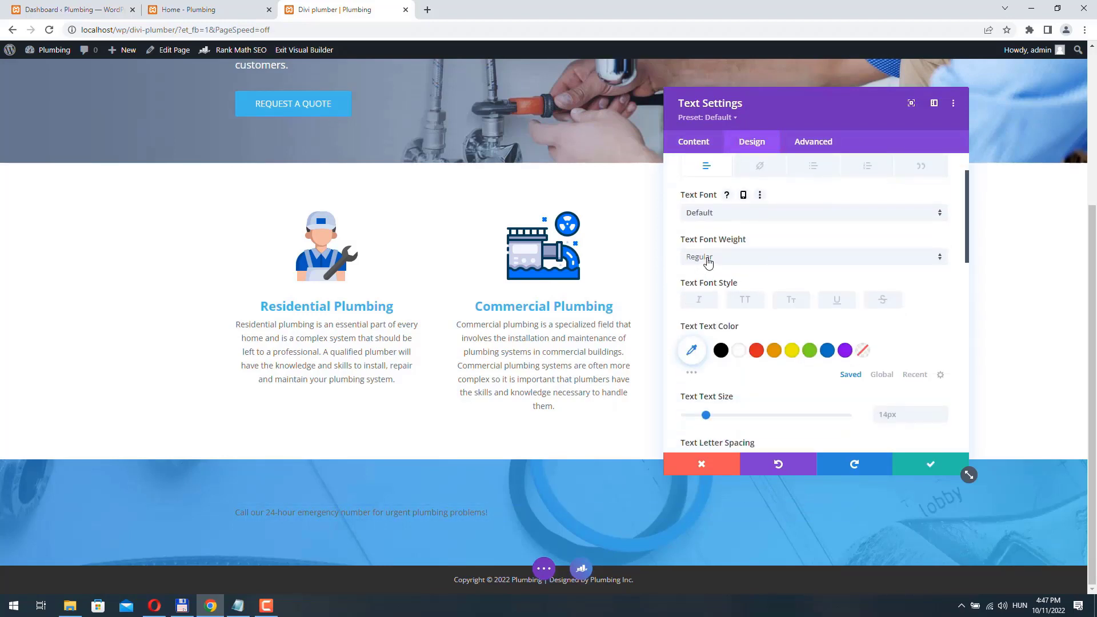
{"action": "left_click", "coordinate": [709, 260]}
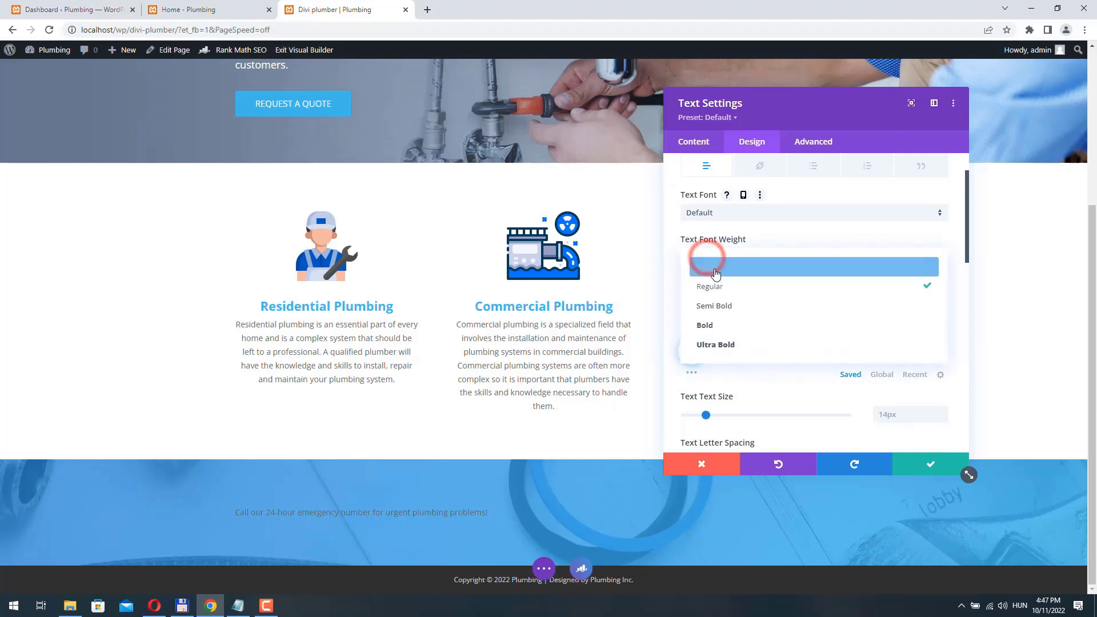
{"action": "left_click", "coordinate": [714, 270]}
{"action": "scroll", "coordinate": [716, 273], "scroll_direction": "down", "scroll_amount": 1}
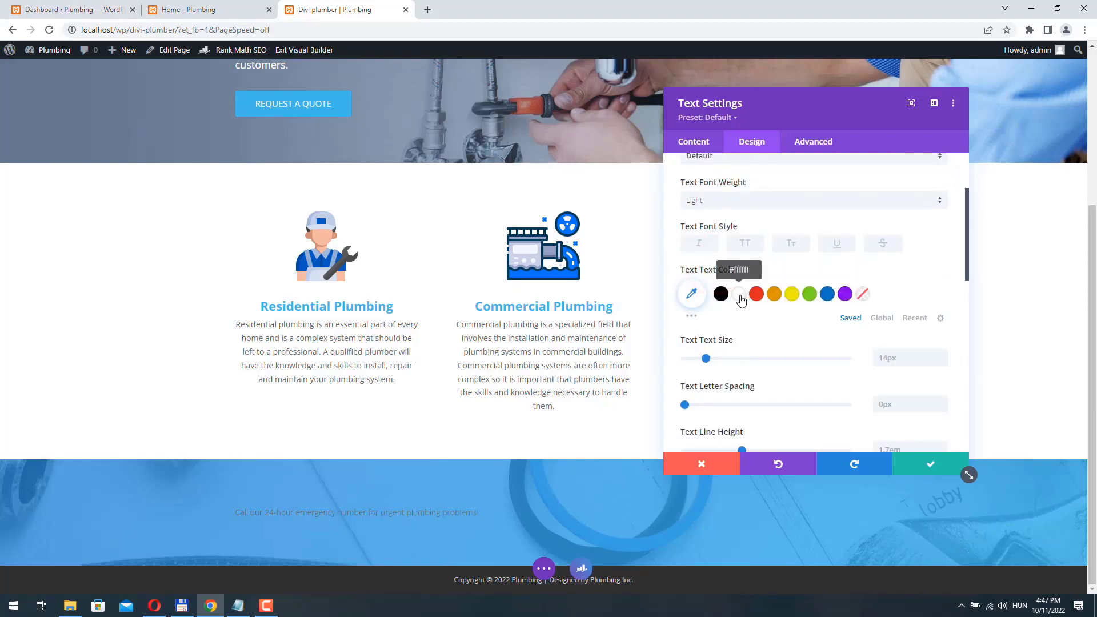
{"action": "left_click", "coordinate": [739, 294]}
{"action": "scroll", "coordinate": [791, 297], "scroll_direction": "down", "scroll_amount": 5}
{"action": "left_click", "coordinate": [783, 321]}
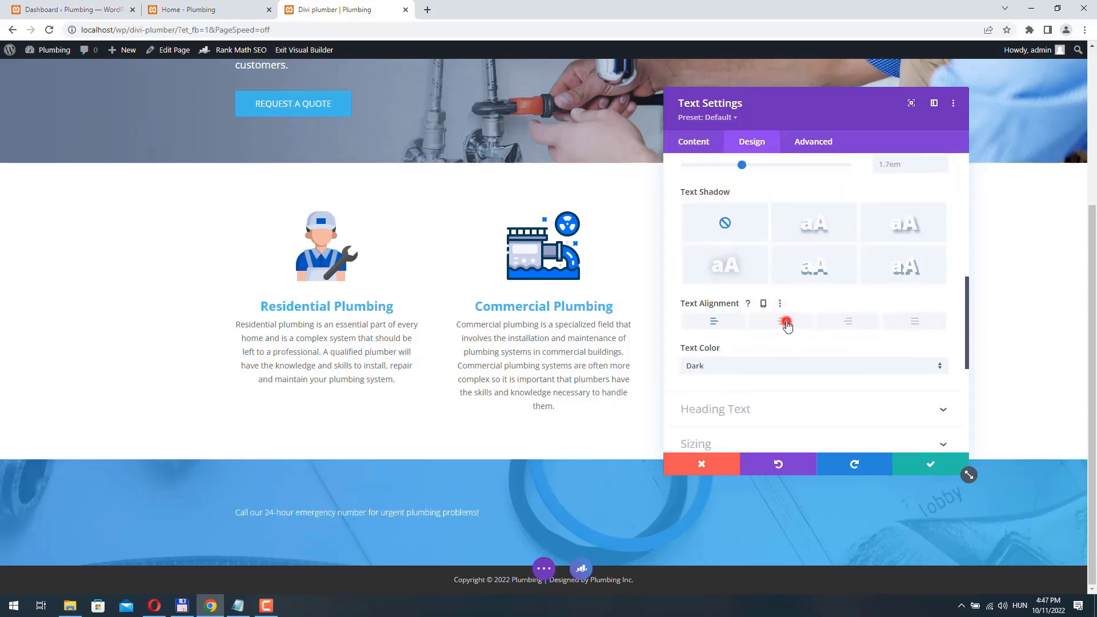
- Raise the text size to 17px and save the text module
{"action": "scroll", "coordinate": [788, 326], "scroll_direction": "up", "scroll_amount": 4}
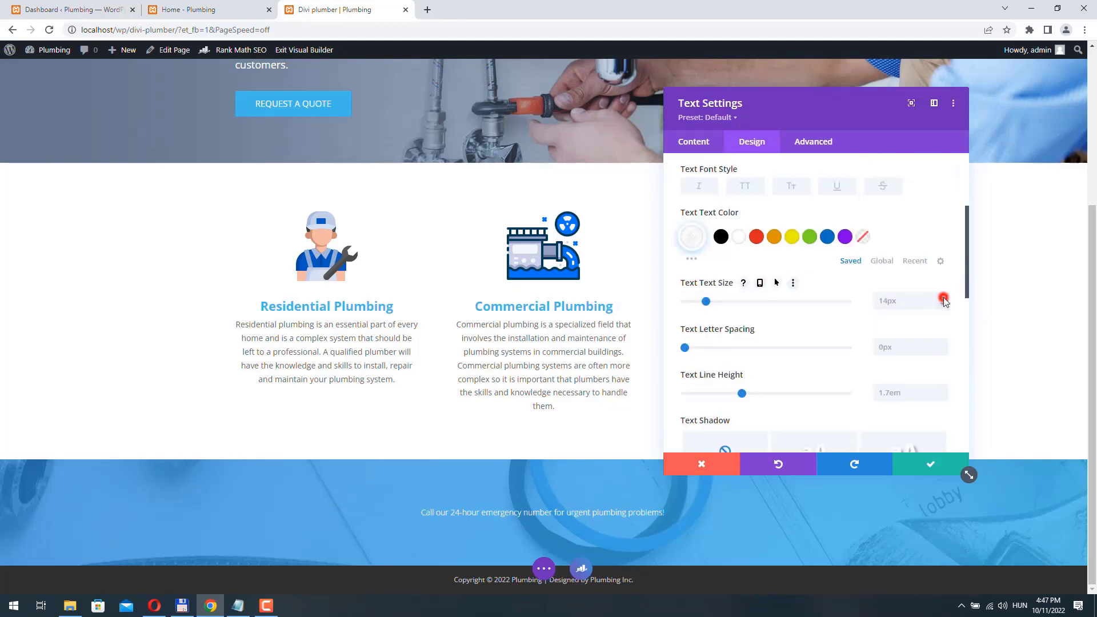
{"action": "left_click", "coordinate": [943, 298]}
{"action": "left_click", "coordinate": [943, 298]}
{"action": "left_click", "coordinate": [943, 298]}
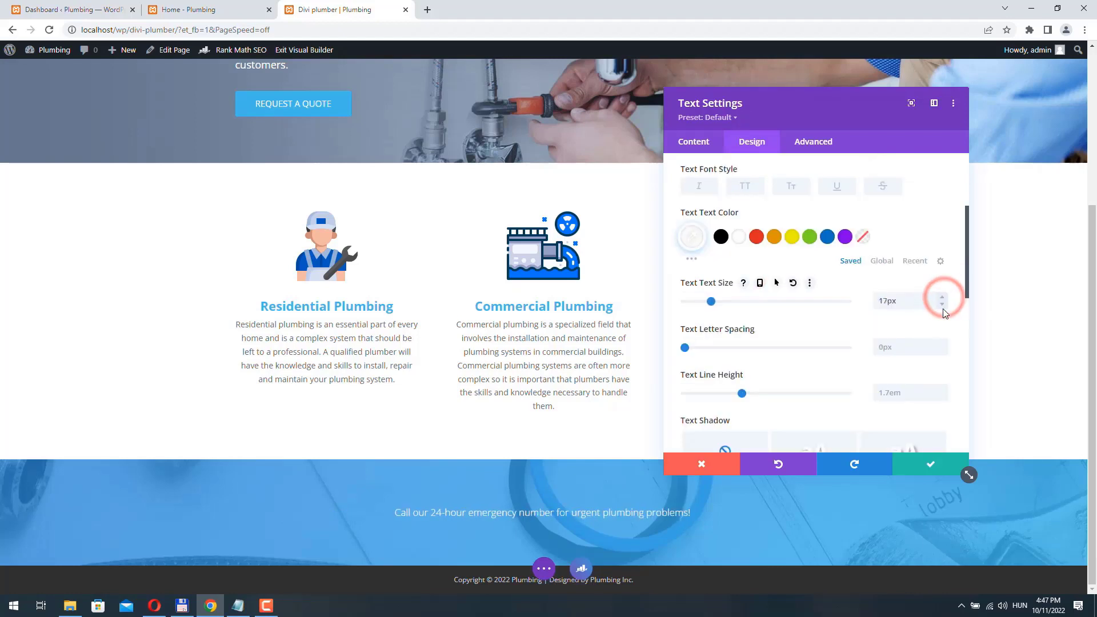
{"action": "left_click", "coordinate": [931, 464]}
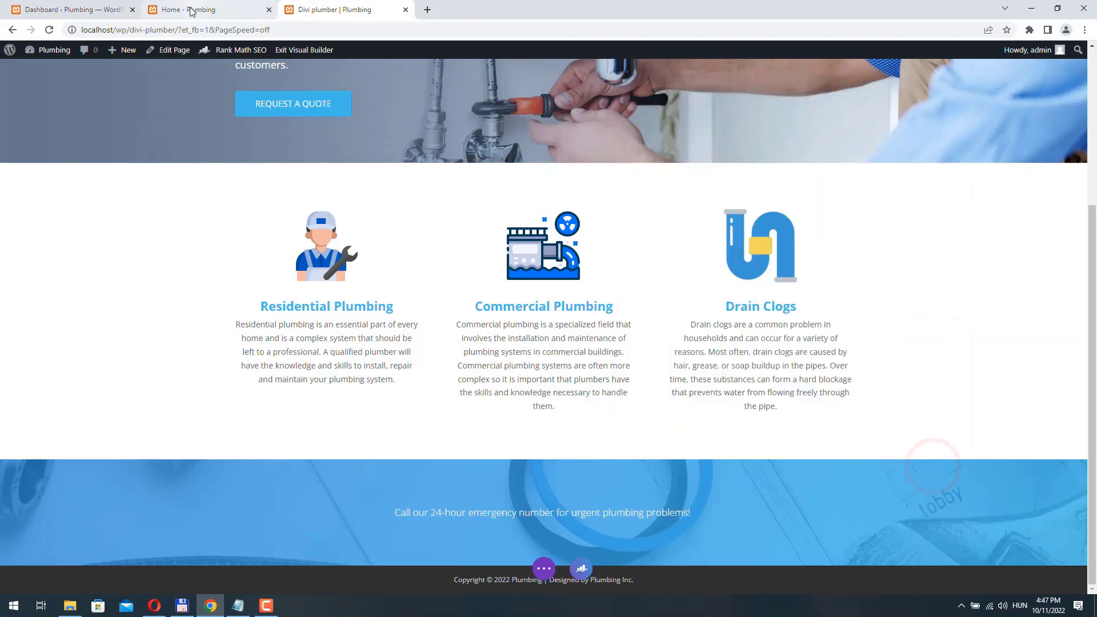
{"action": "left_click", "coordinate": [191, 9]}
{"action": "left_click", "coordinate": [421, 282]}
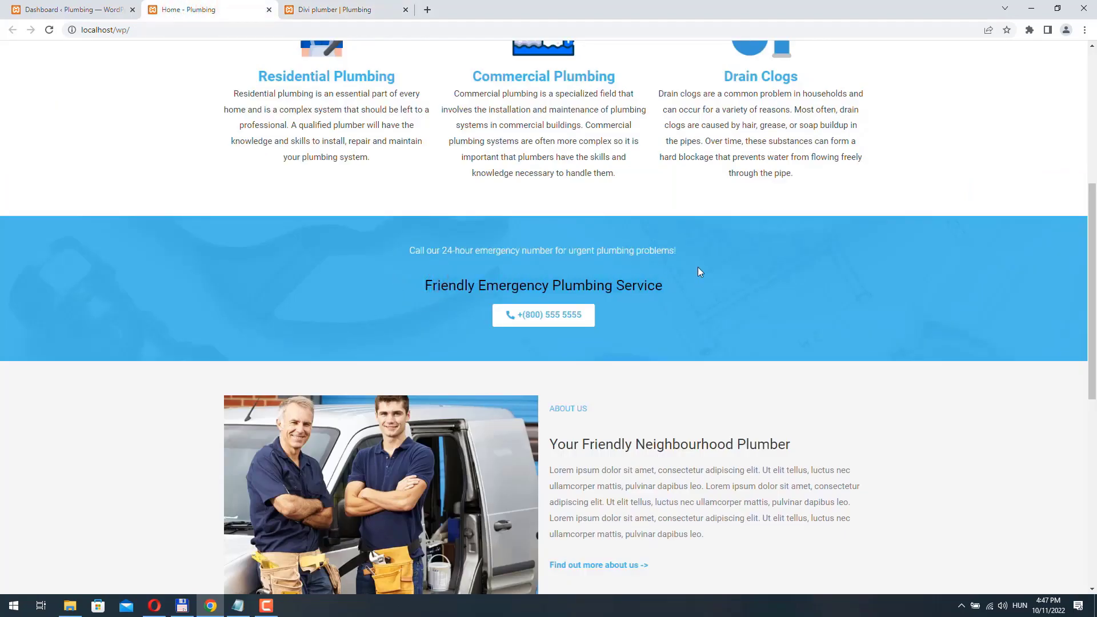
{"action": "left_click", "coordinate": [331, 11]}
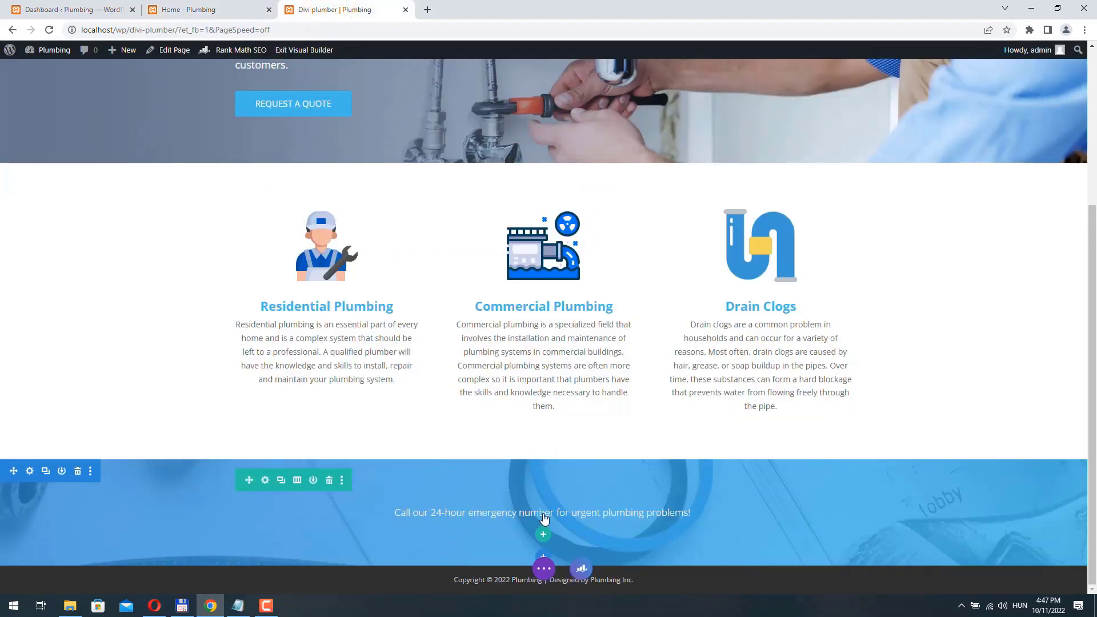
- Duplicate the emergency text module and replace its text with 'Friendly Emergency Plumbing Service'
{"action": "mouse_move", "coordinate": [543, 521]}
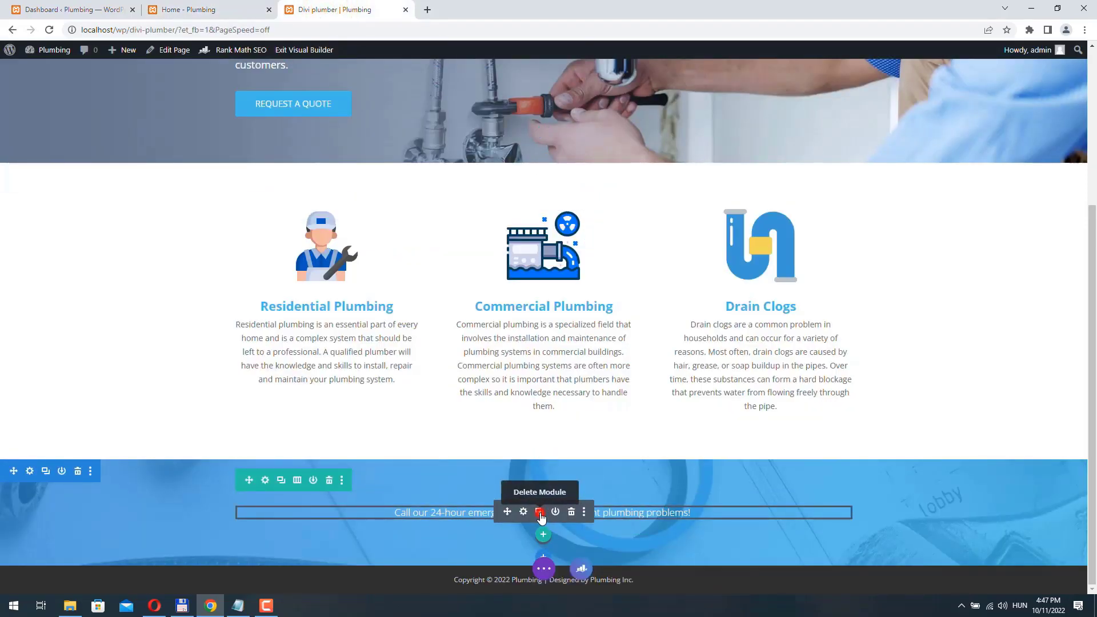
{"action": "left_click", "coordinate": [540, 512]}
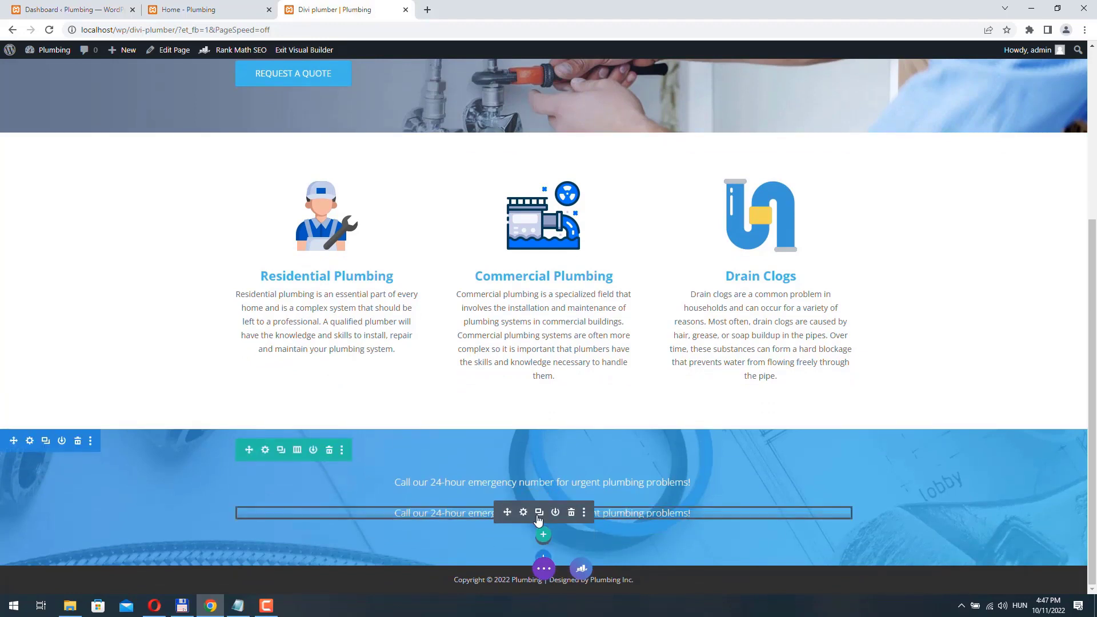
{"action": "left_click", "coordinate": [523, 514]}
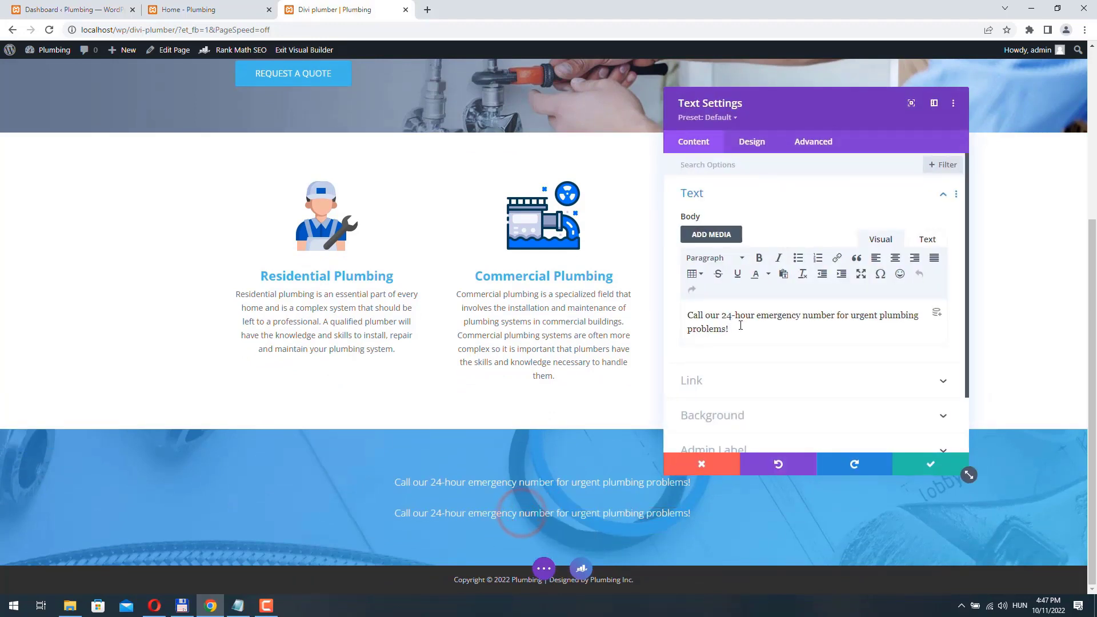
{"action": "triple_click", "coordinate": [734, 330]}
{"action": "type", "text": "Friendly Emergency Plumbing Service"}
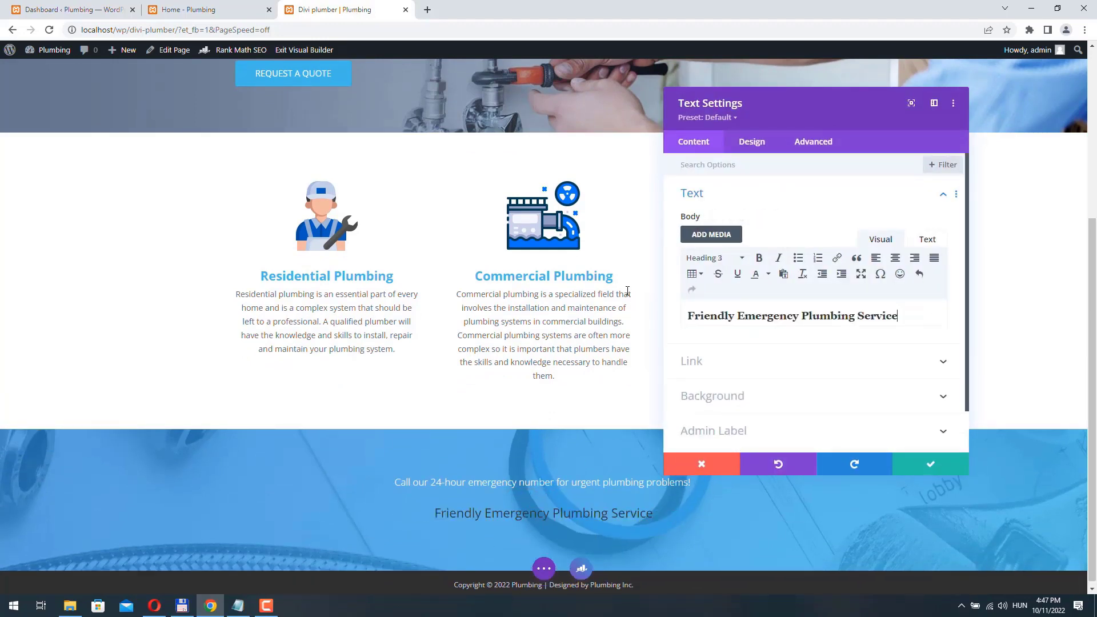
- Make the H3 heading white at 24px, check it against the homepage, and save
{"action": "left_click", "coordinate": [752, 143]}
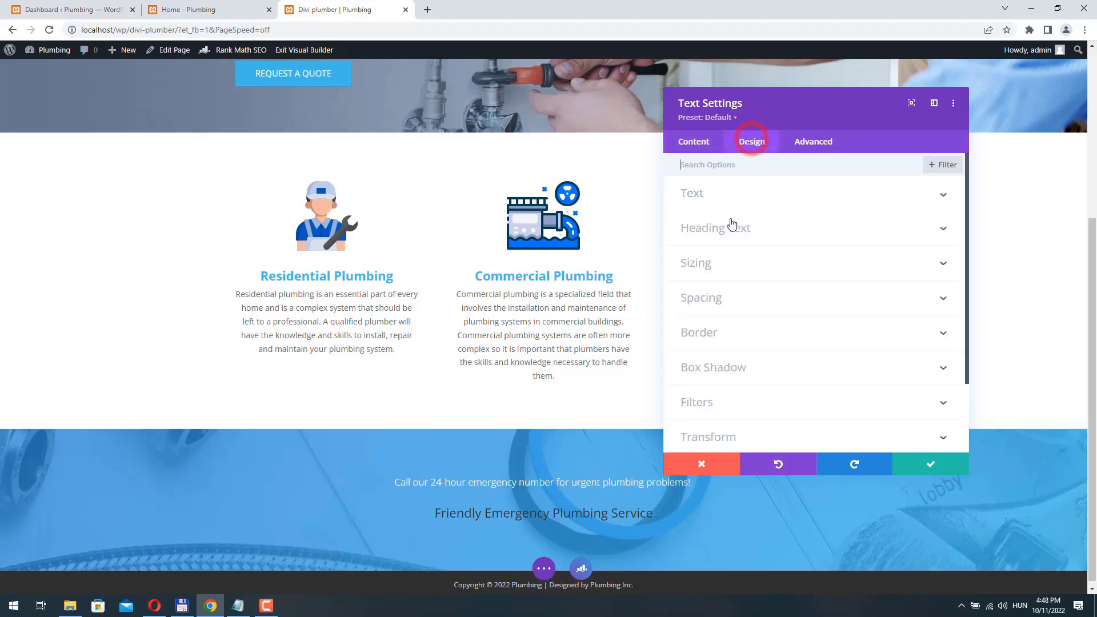
{"action": "left_click", "coordinate": [726, 223]}
{"action": "left_click", "coordinate": [794, 203]}
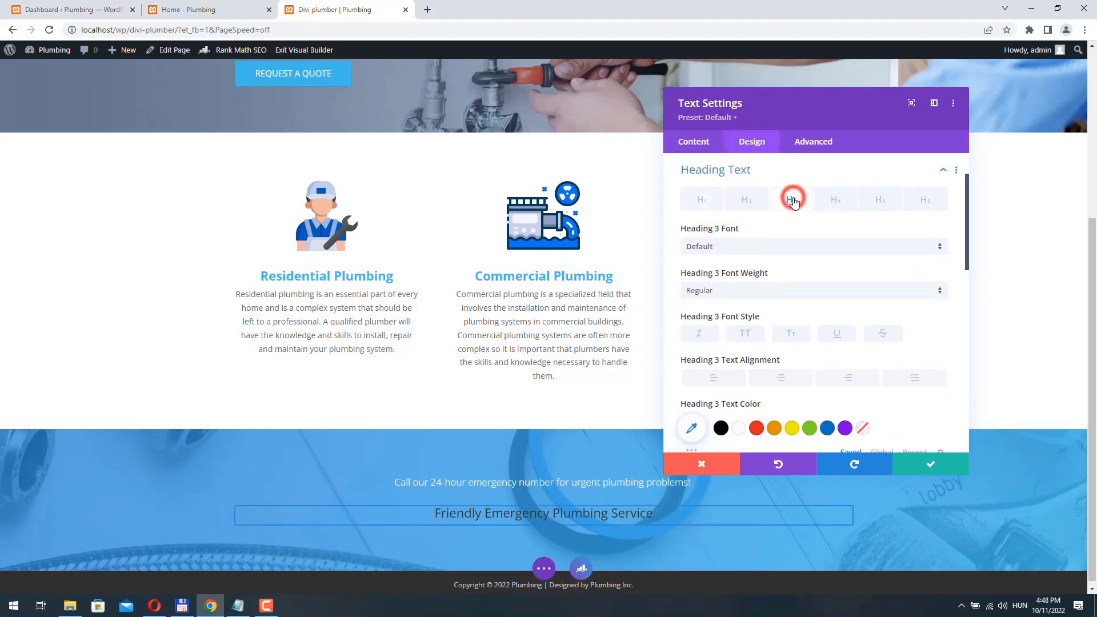
{"action": "scroll", "coordinate": [737, 320], "scroll_direction": "down", "scroll_amount": 2}
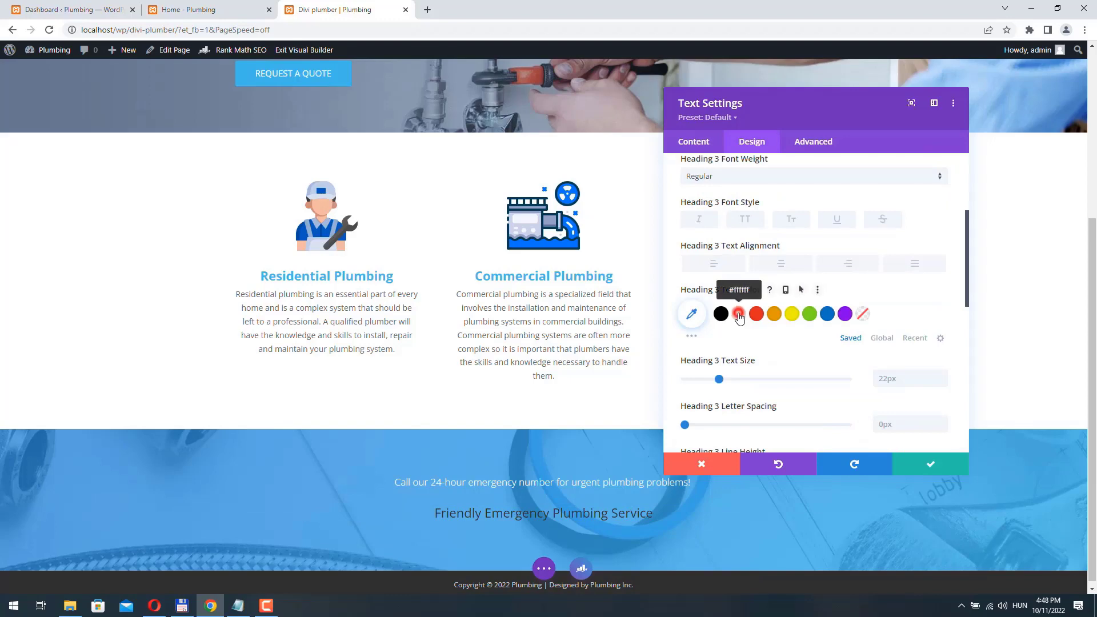
{"action": "left_click", "coordinate": [739, 314]}
{"action": "left_click", "coordinate": [940, 377]}
{"action": "left_click", "coordinate": [941, 377]}
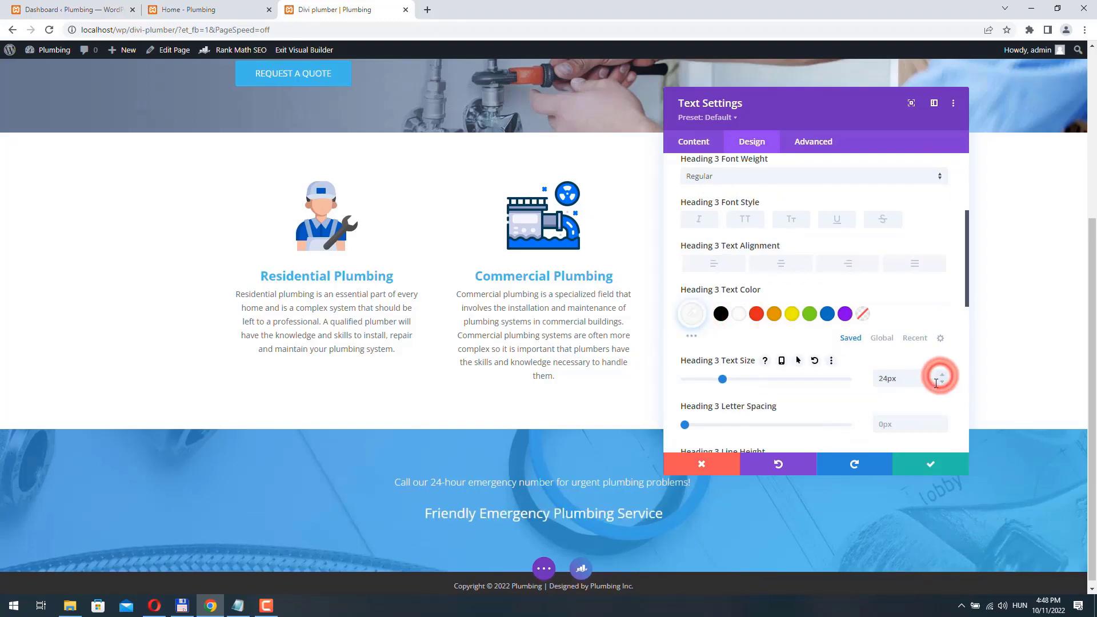
{"action": "left_click", "coordinate": [178, 10]}
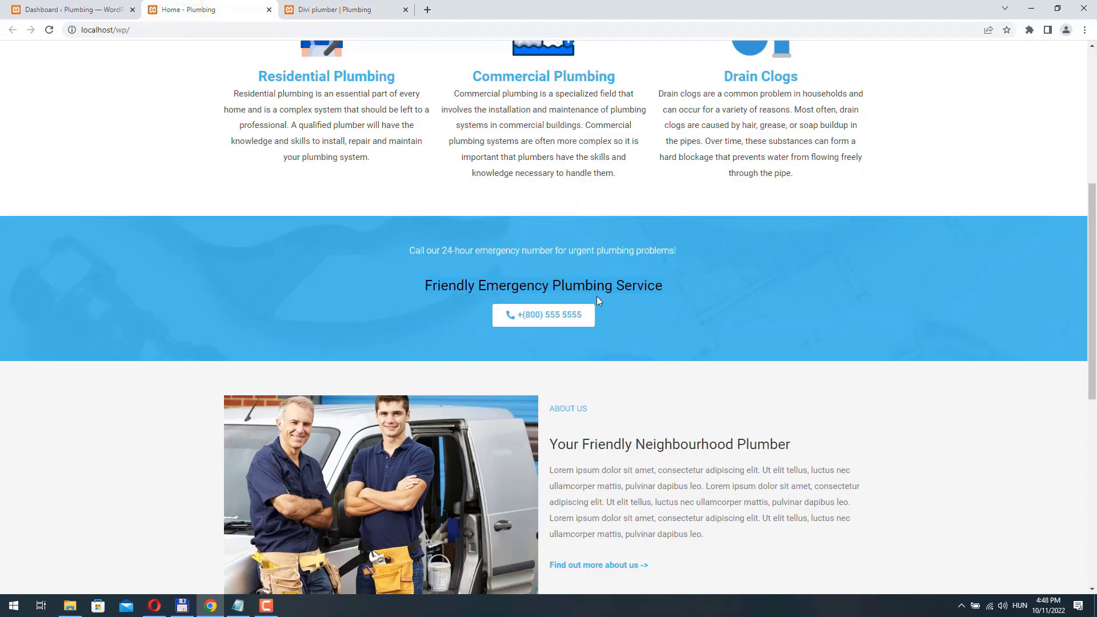
{"action": "left_click", "coordinate": [327, 8]}
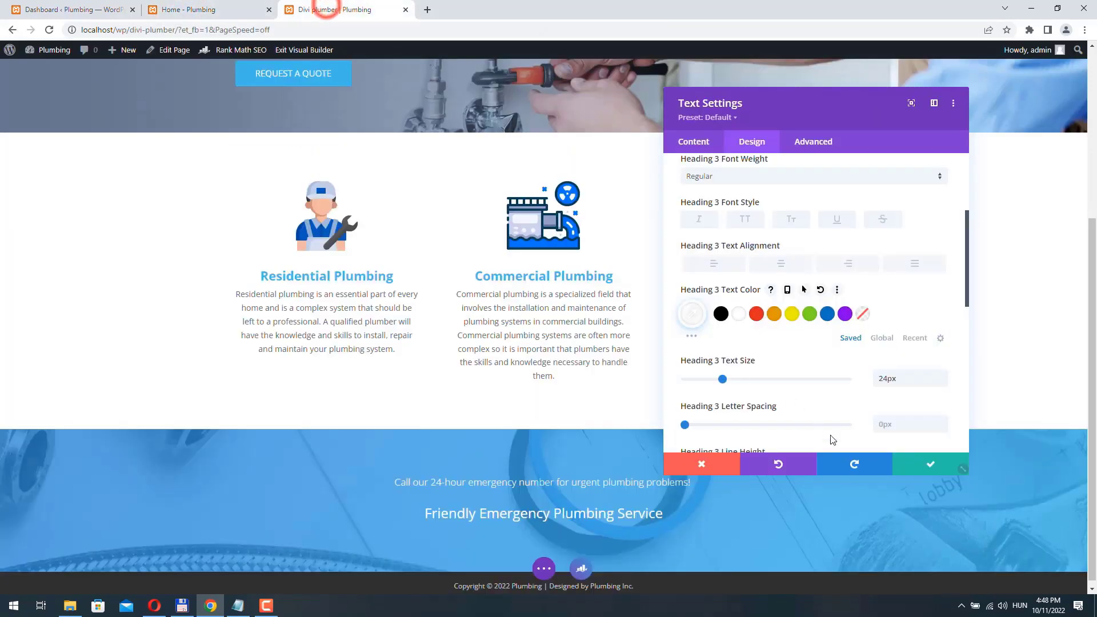
{"action": "left_click", "coordinate": [934, 461]}
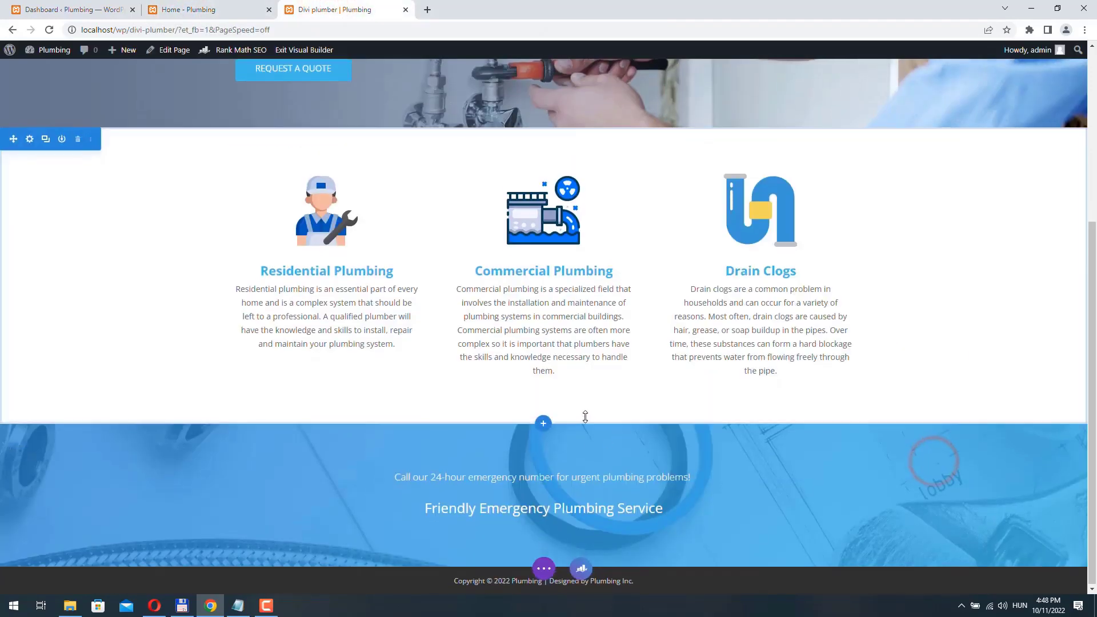
- Add a centred button module labelled with the business phone number
{"action": "left_click", "coordinate": [543, 539]}
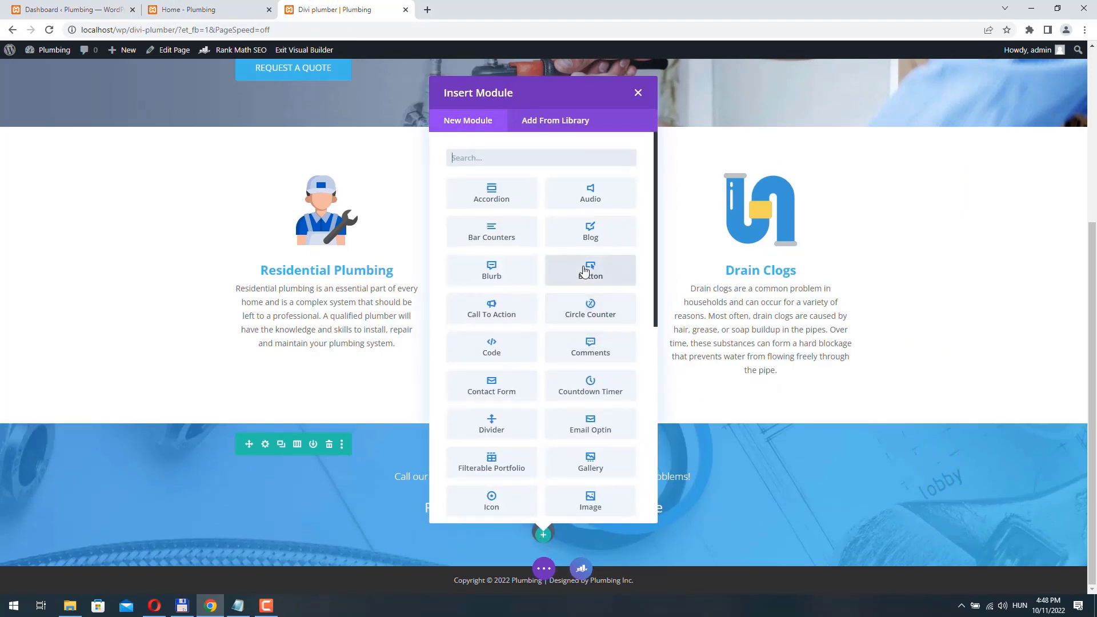
{"action": "left_click", "coordinate": [583, 266]}
{"action": "triple_click", "coordinate": [732, 235]}
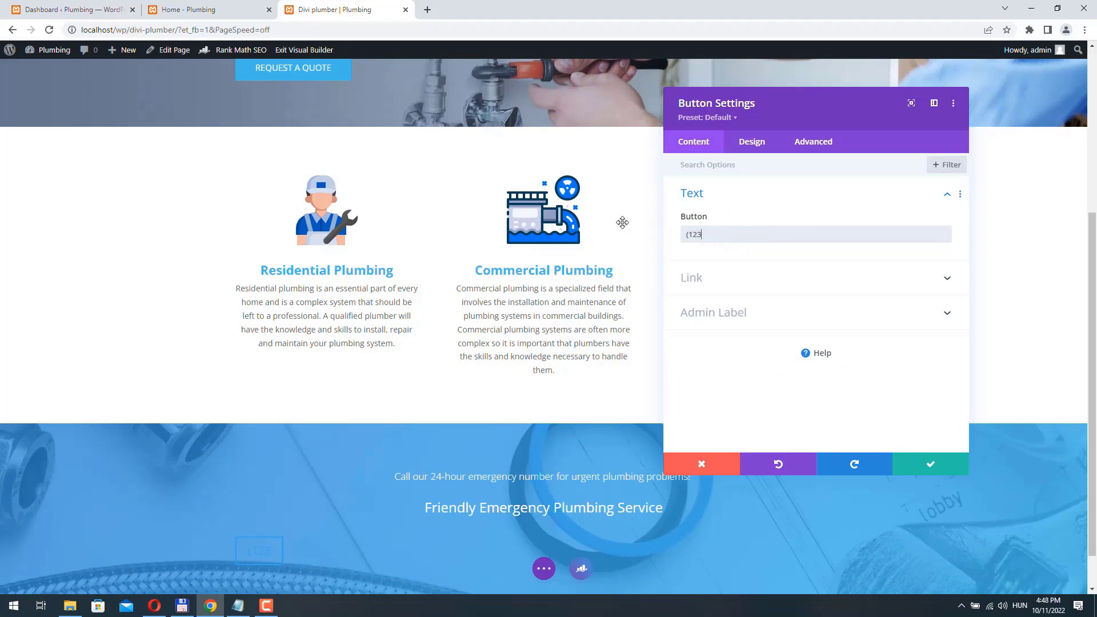
{"action": "type", "text": "(123) 555-5555"}
{"action": "left_click", "coordinate": [752, 142]}
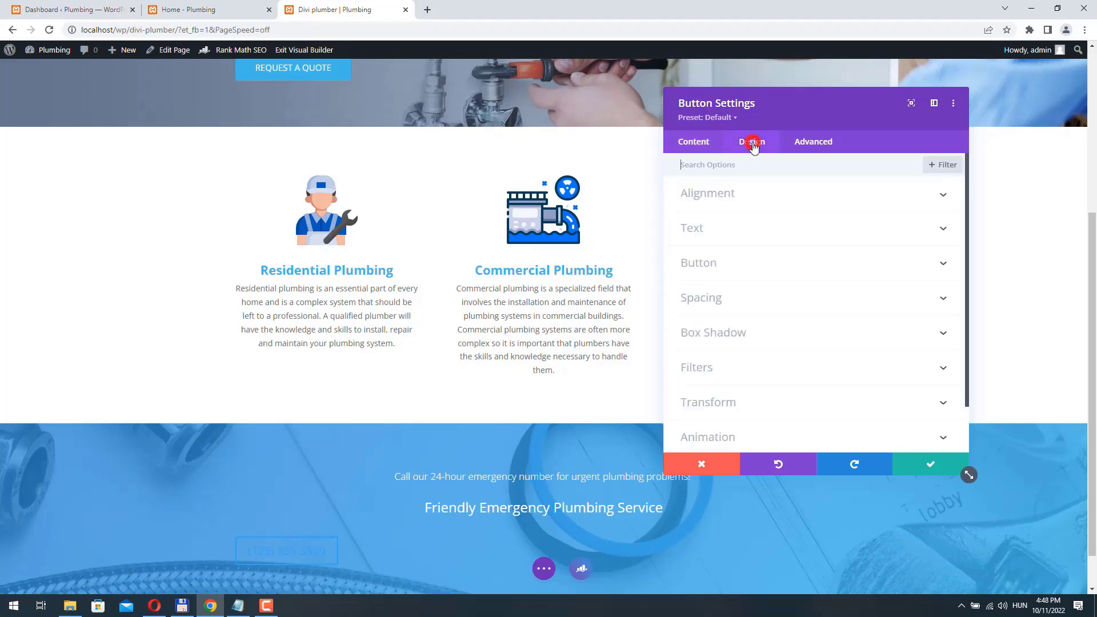
{"action": "left_click", "coordinate": [747, 195]}
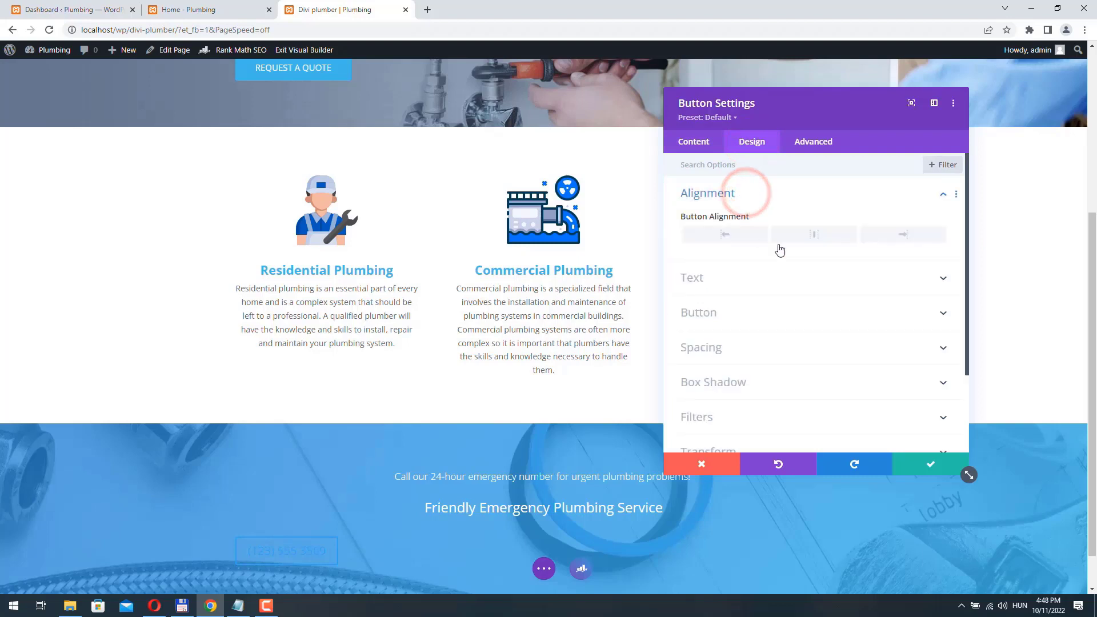
{"action": "left_click", "coordinate": [819, 237]}
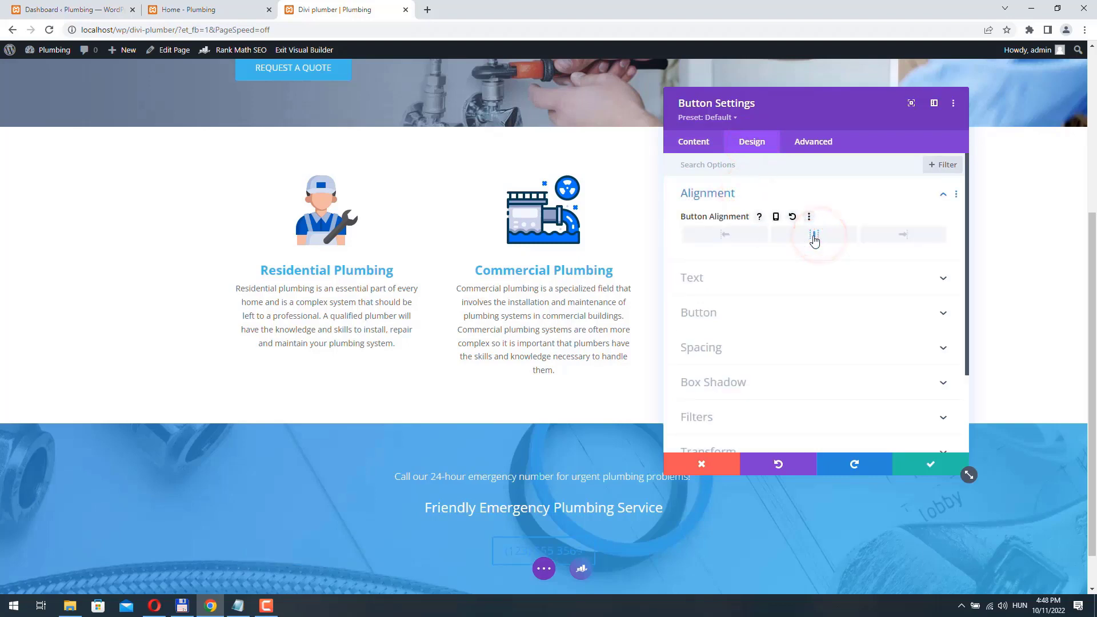
- Enable custom button styles with 14px text coloured #42b8e9
{"action": "left_click", "coordinate": [732, 280]}
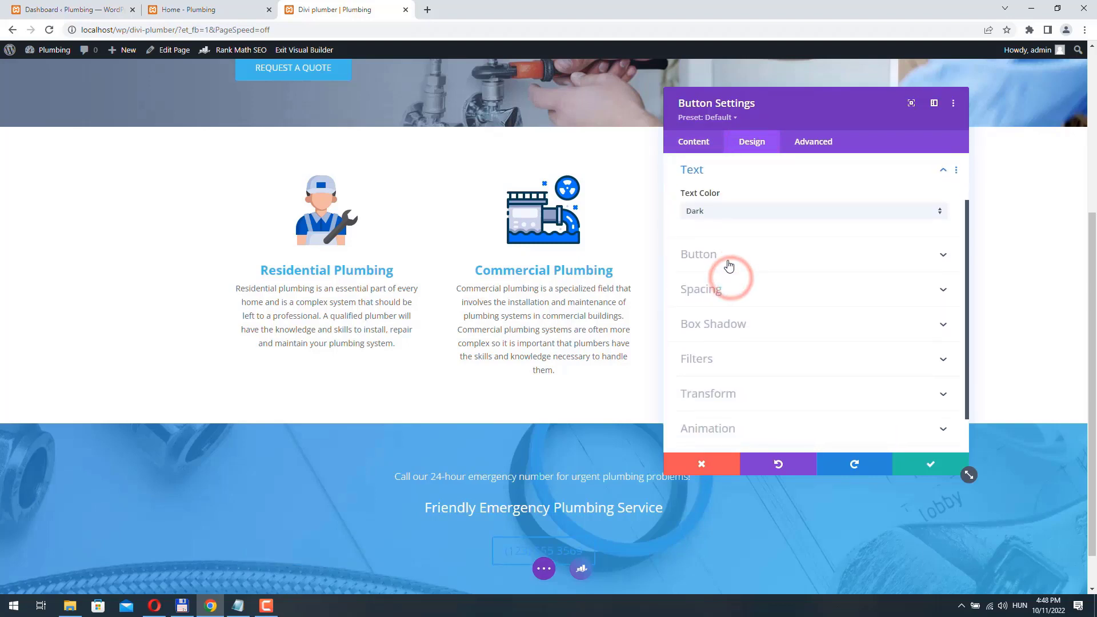
{"action": "left_click", "coordinate": [728, 254]}
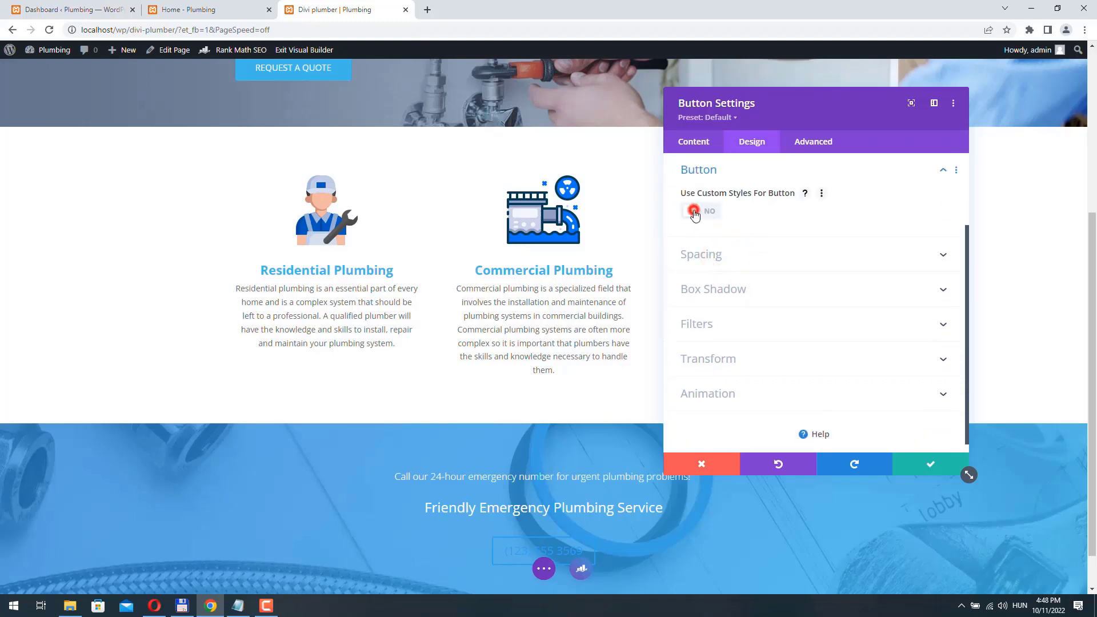
{"action": "left_click", "coordinate": [694, 212]}
{"action": "scroll", "coordinate": [823, 227], "scroll_direction": "down", "scroll_amount": 1}
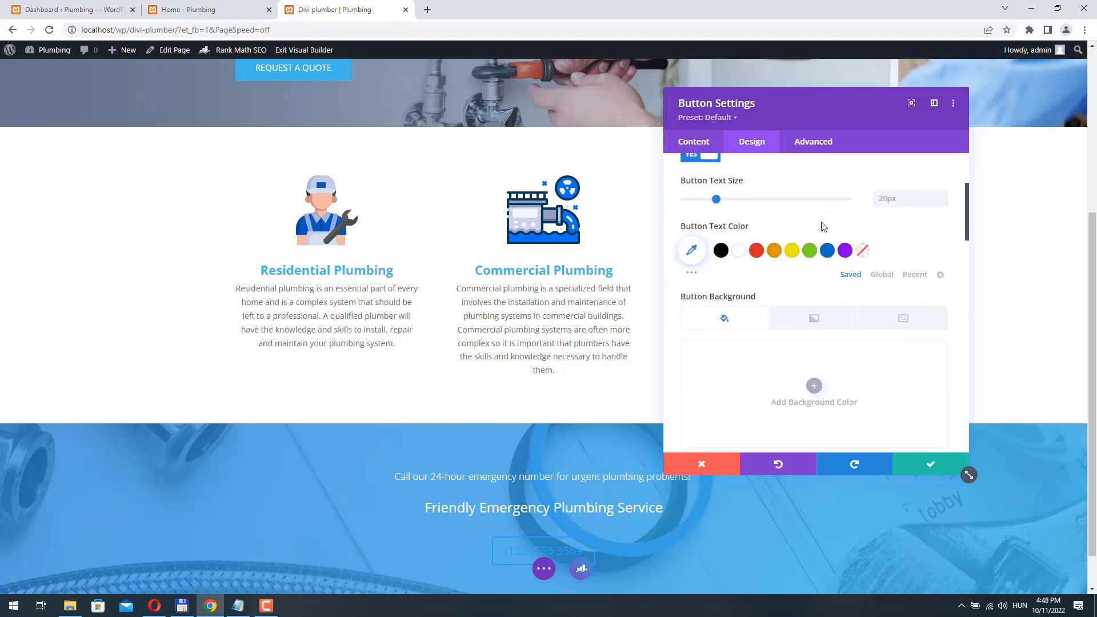
{"action": "left_click", "coordinate": [943, 203]}
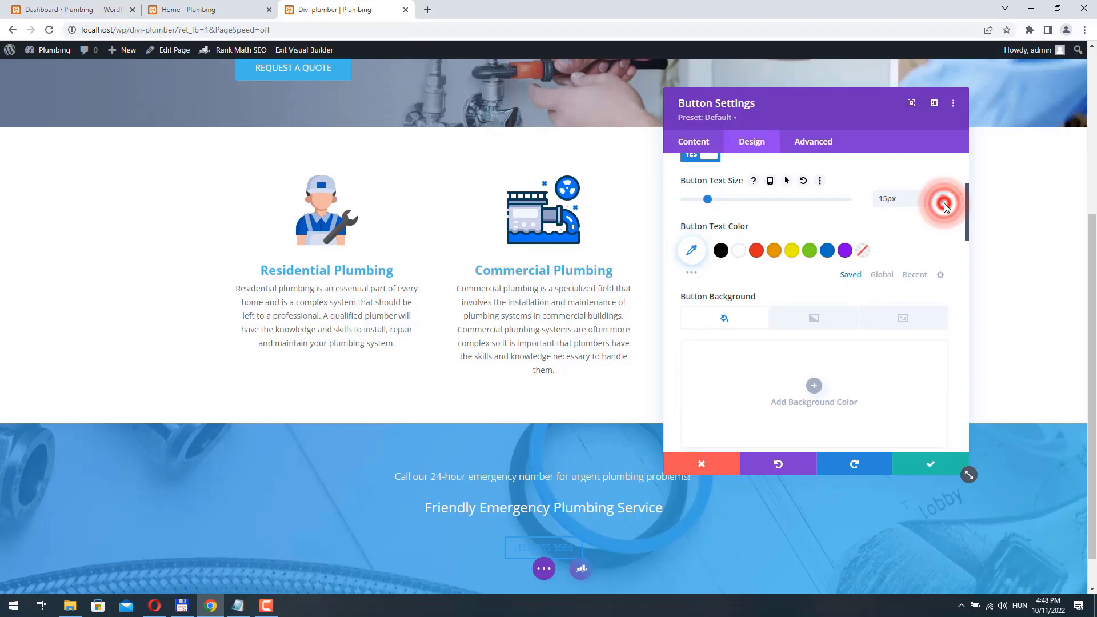
{"action": "left_click", "coordinate": [943, 203]}
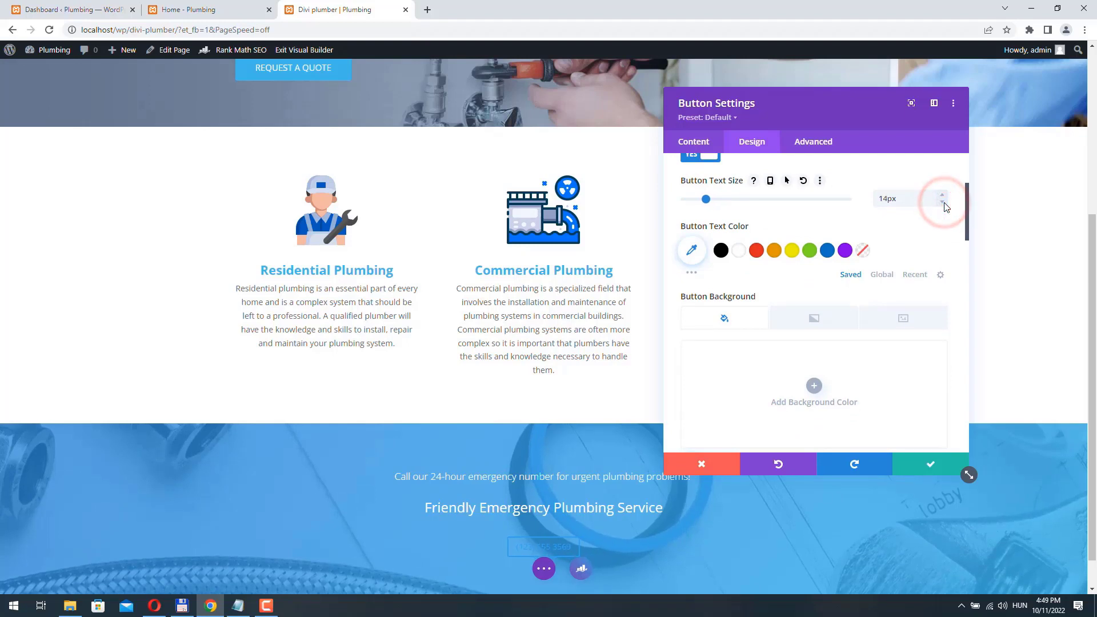
{"action": "left_click", "coordinate": [692, 250]}
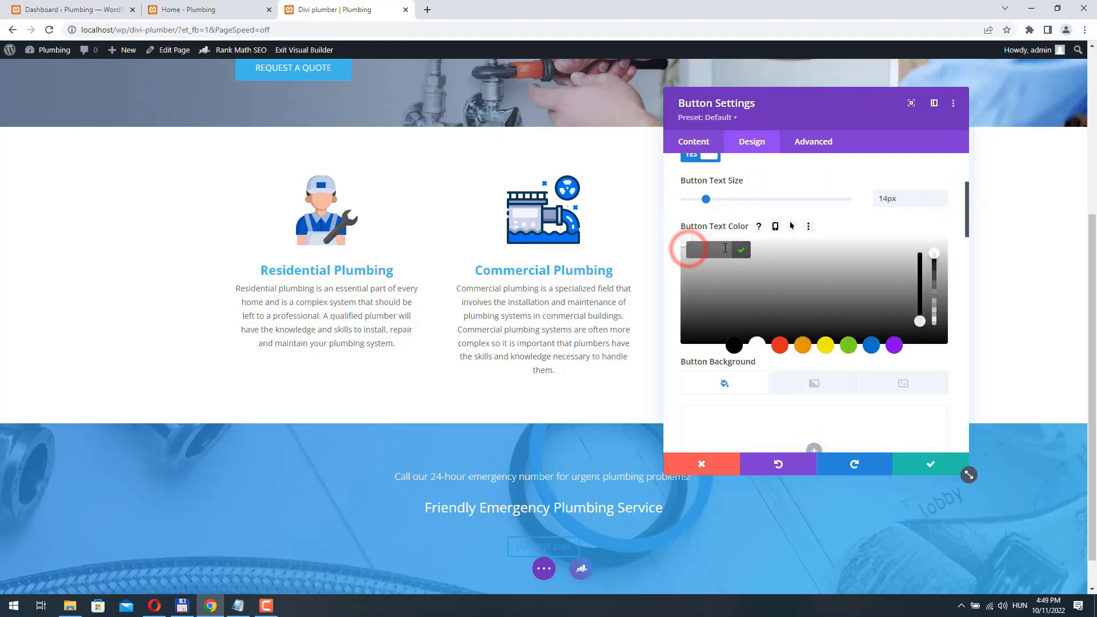
{"action": "left_click", "coordinate": [724, 247]}
{"action": "type", "text": "#42b8e9"}
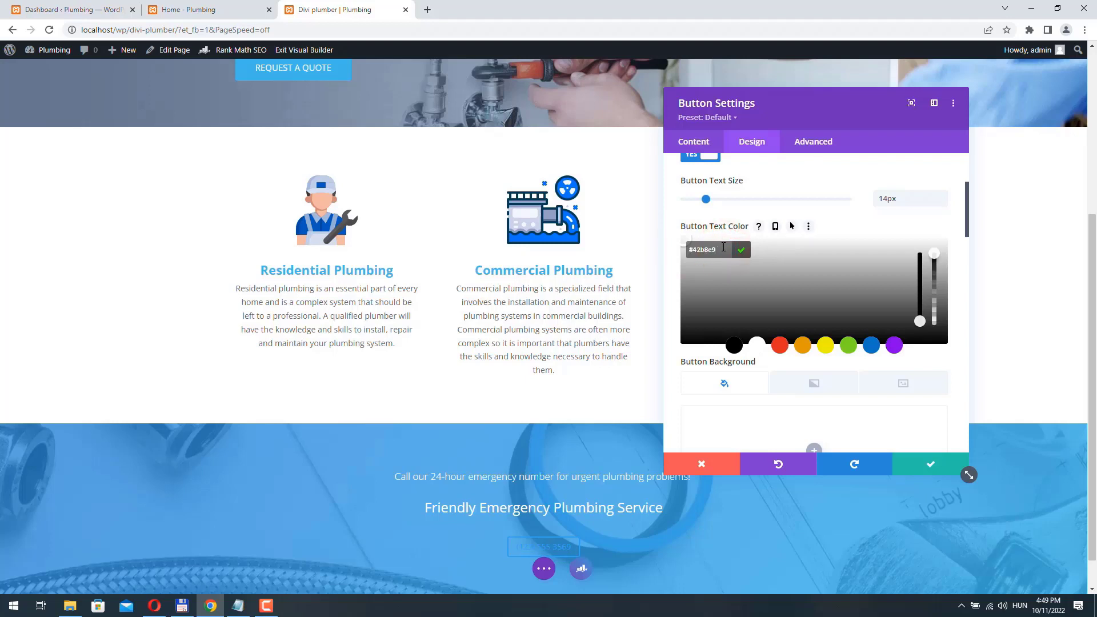
- Give the button a white background and a 0px border
{"action": "scroll", "coordinate": [797, 274], "scroll_direction": "down", "scroll_amount": 3}
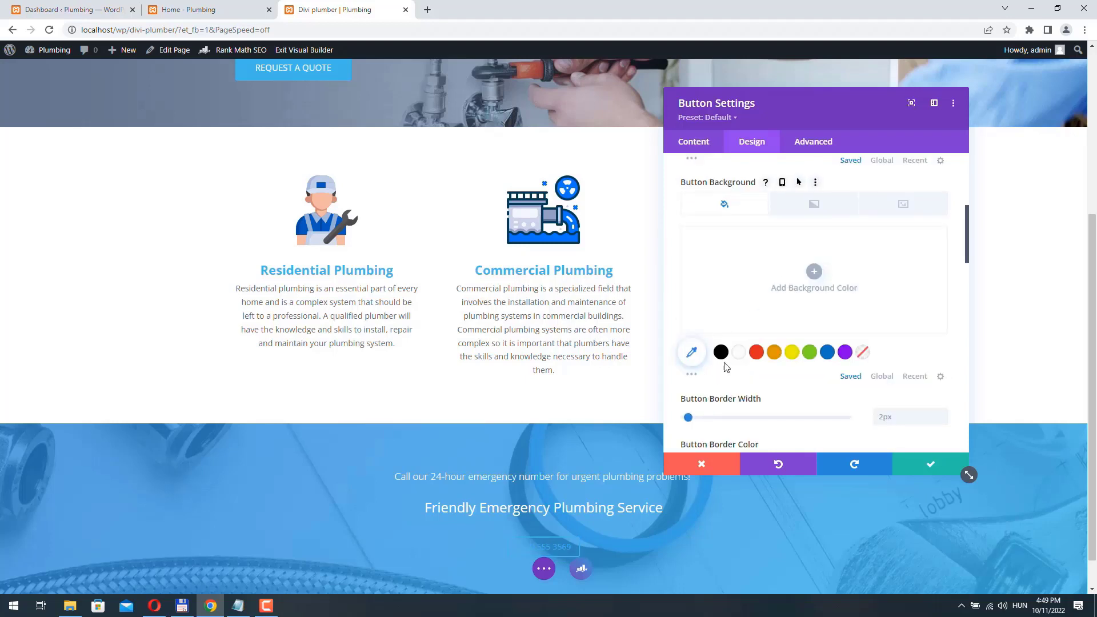
{"action": "left_click", "coordinate": [740, 355]}
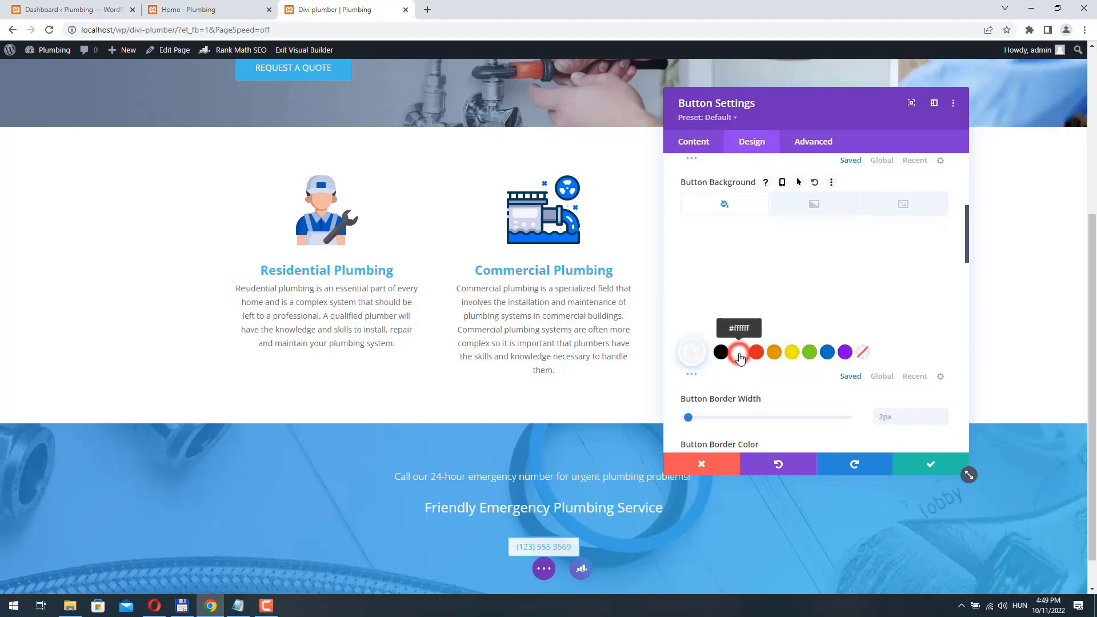
{"action": "scroll", "coordinate": [712, 290], "scroll_direction": "down", "scroll_amount": 2}
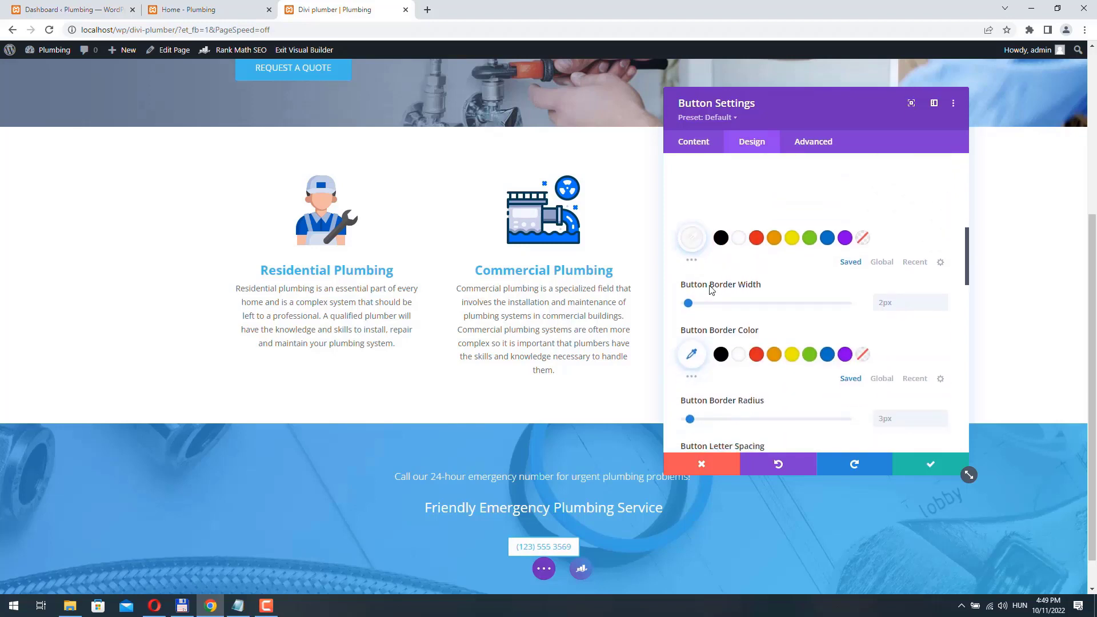
{"action": "left_click", "coordinate": [943, 308]}
{"action": "left_click", "coordinate": [943, 308]}
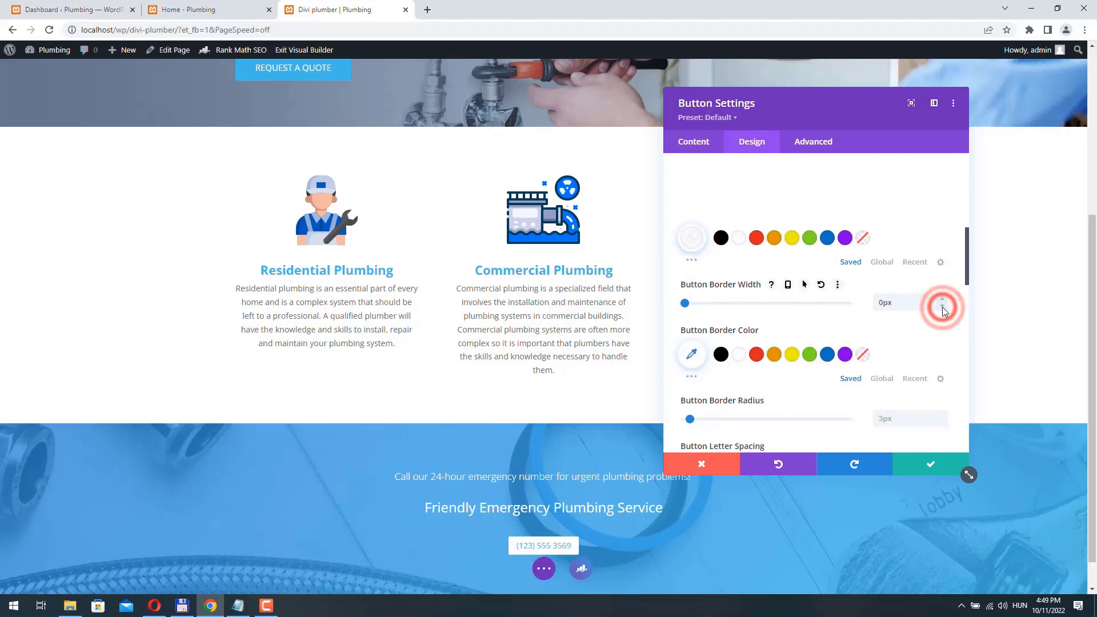
- Add an always-visible phone icon on the left of the button
{"action": "scroll", "coordinate": [712, 337], "scroll_direction": "down", "scroll_amount": 7}
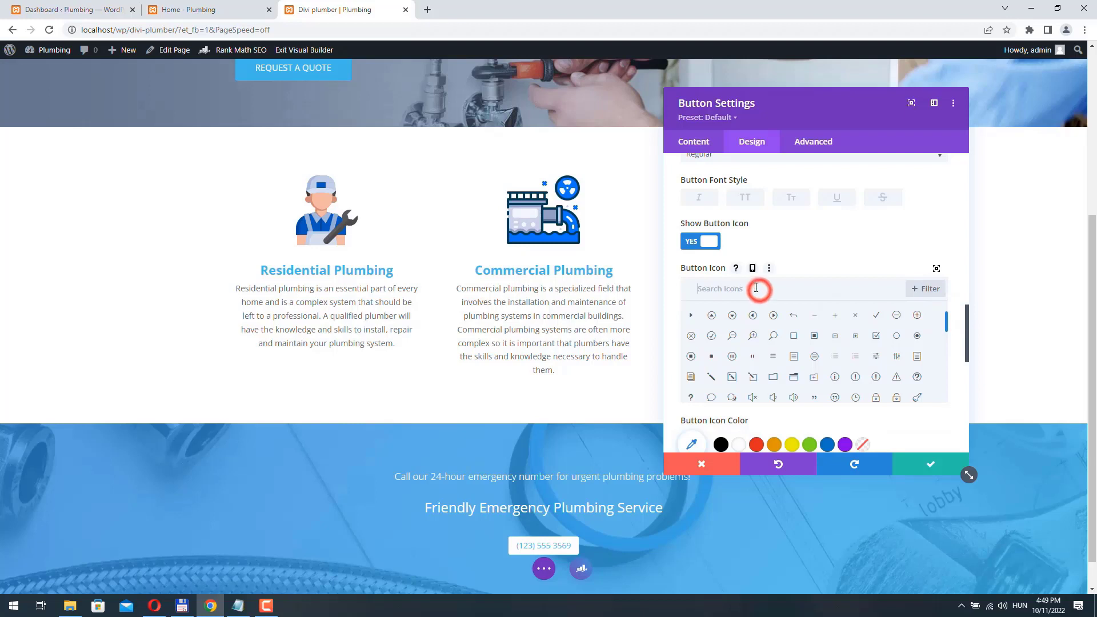
{"action": "type", "text": "phon"}
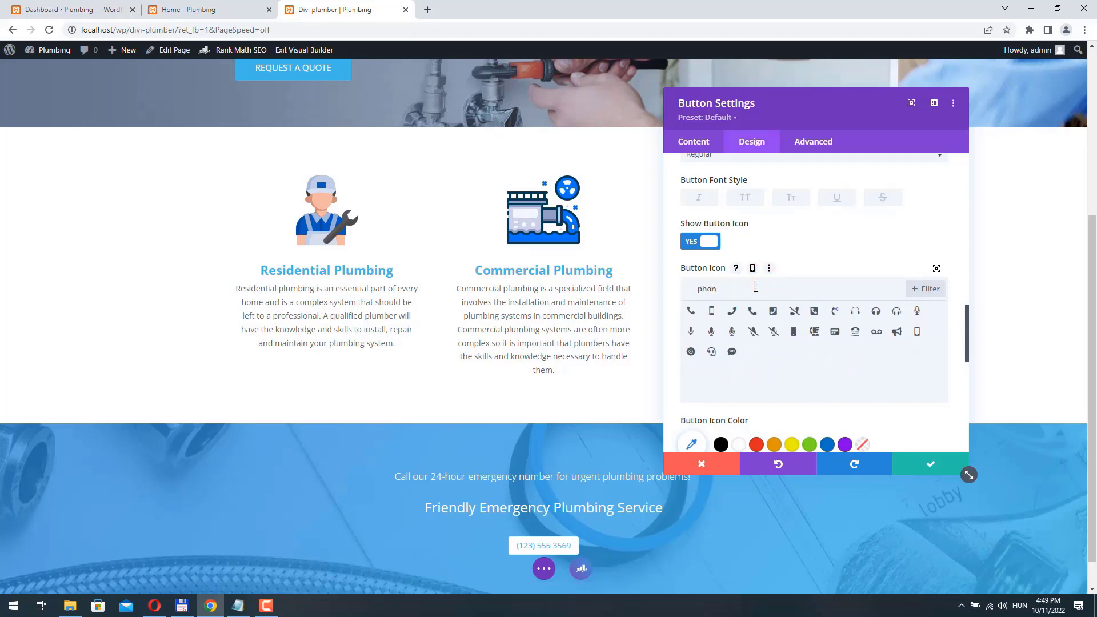
{"action": "left_click", "coordinate": [693, 312]}
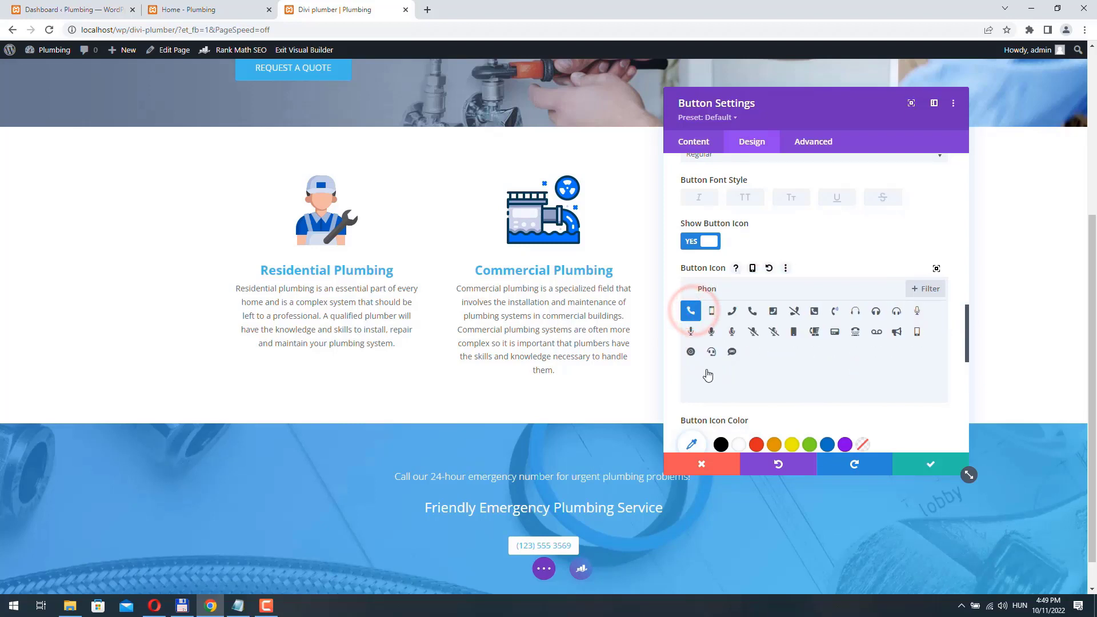
{"action": "scroll", "coordinate": [665, 283], "scroll_direction": "down", "scroll_amount": 4}
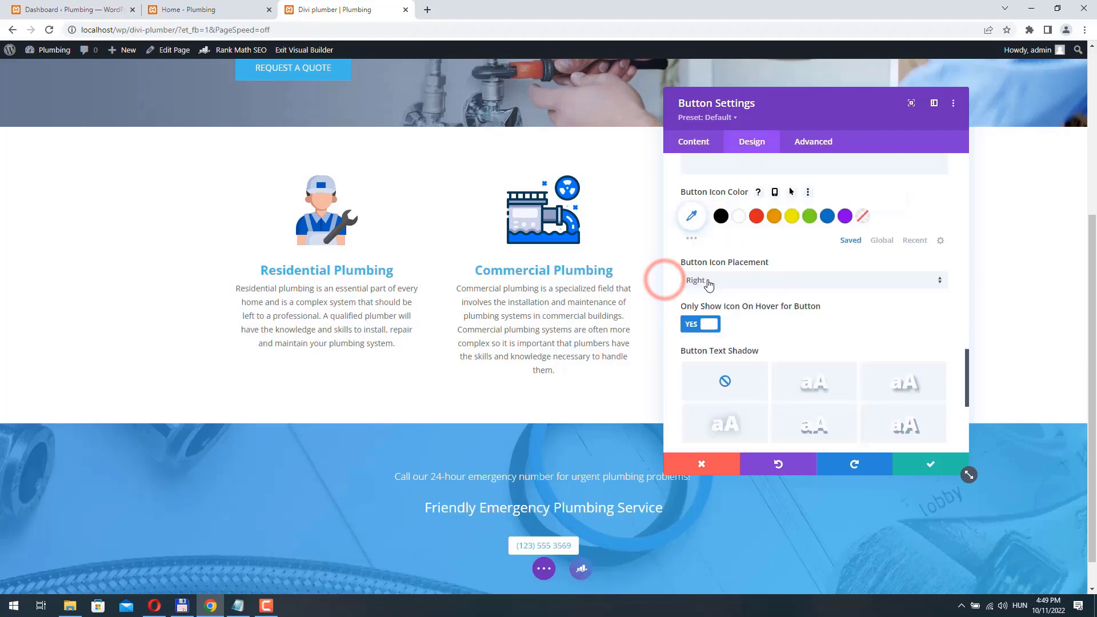
{"action": "left_click", "coordinate": [709, 283]}
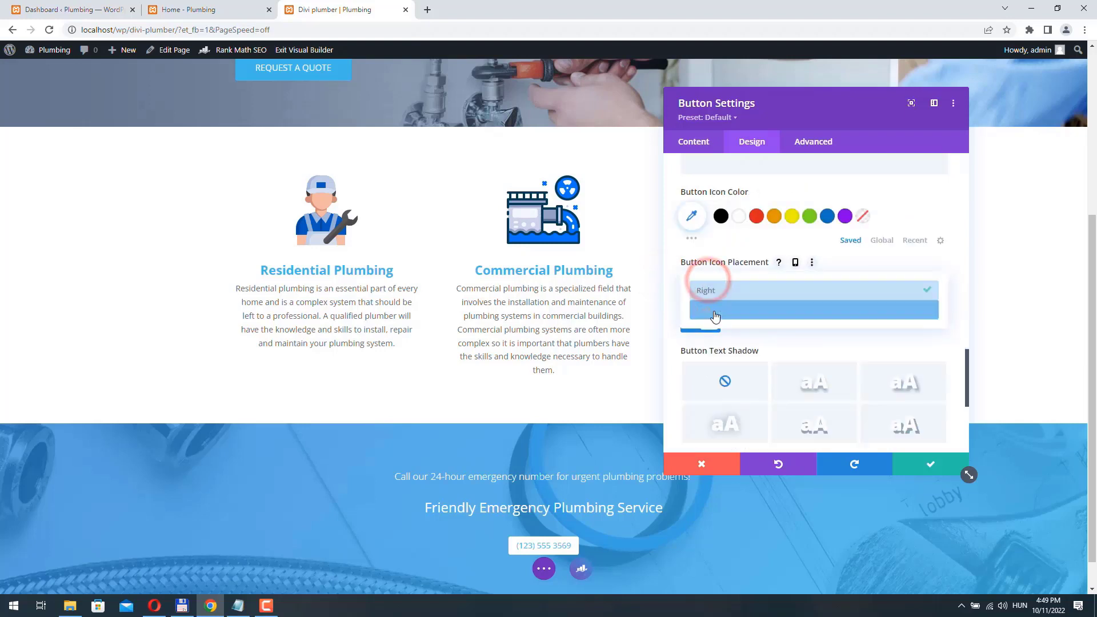
{"action": "left_click", "coordinate": [713, 314]}
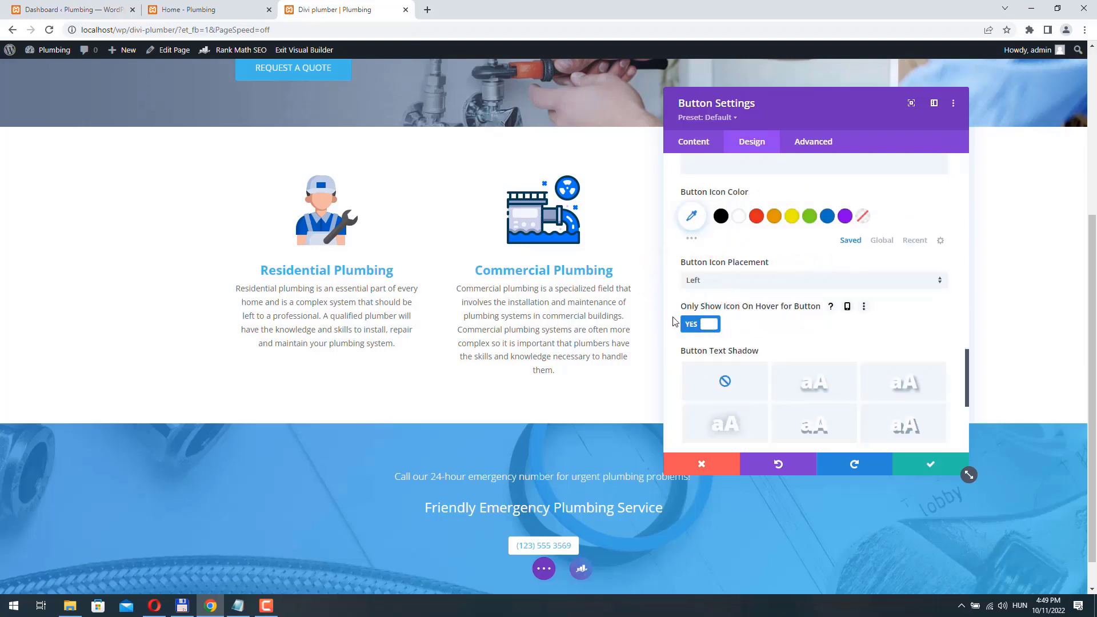
{"action": "left_click", "coordinate": [706, 325]}
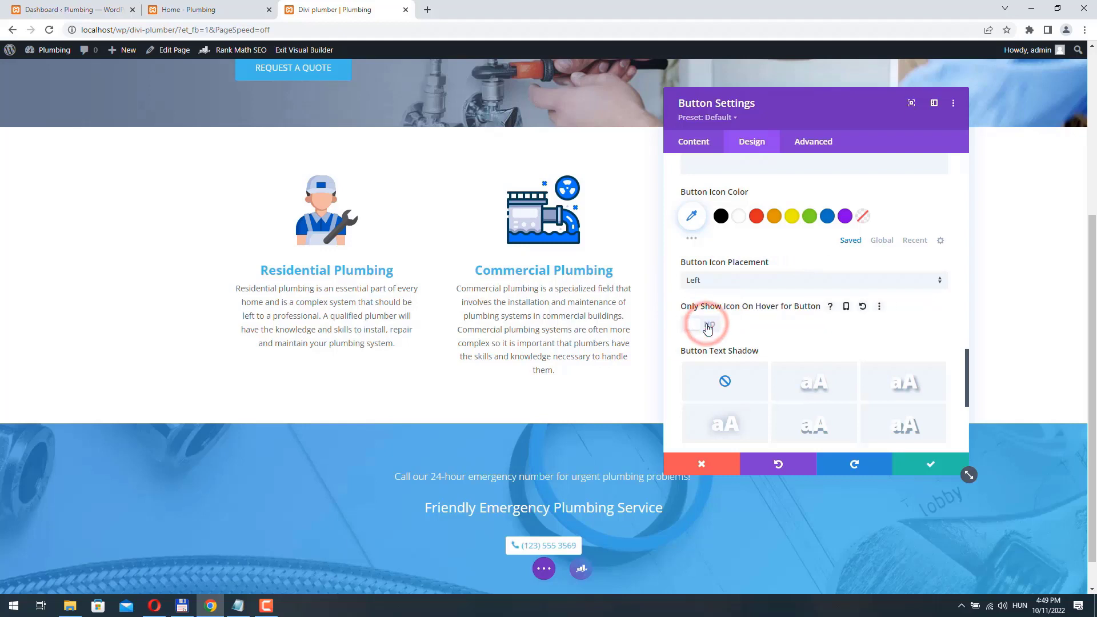
- Set button padding to 10px top/bottom and 53px left/right
{"action": "left_click", "coordinate": [770, 252]}
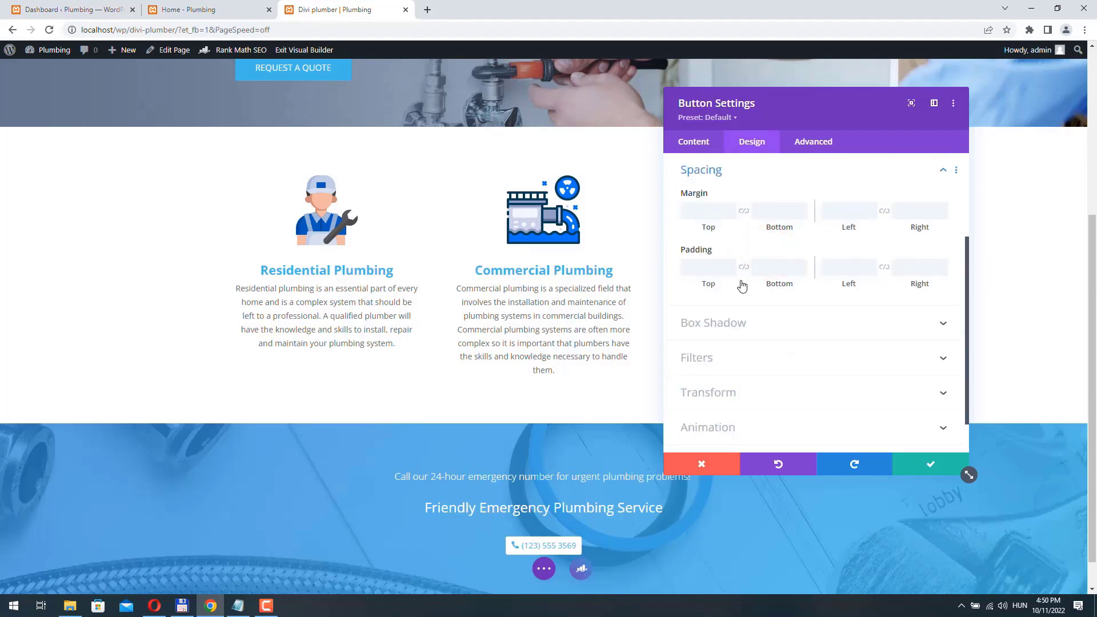
{"action": "left_click", "coordinate": [745, 268]}
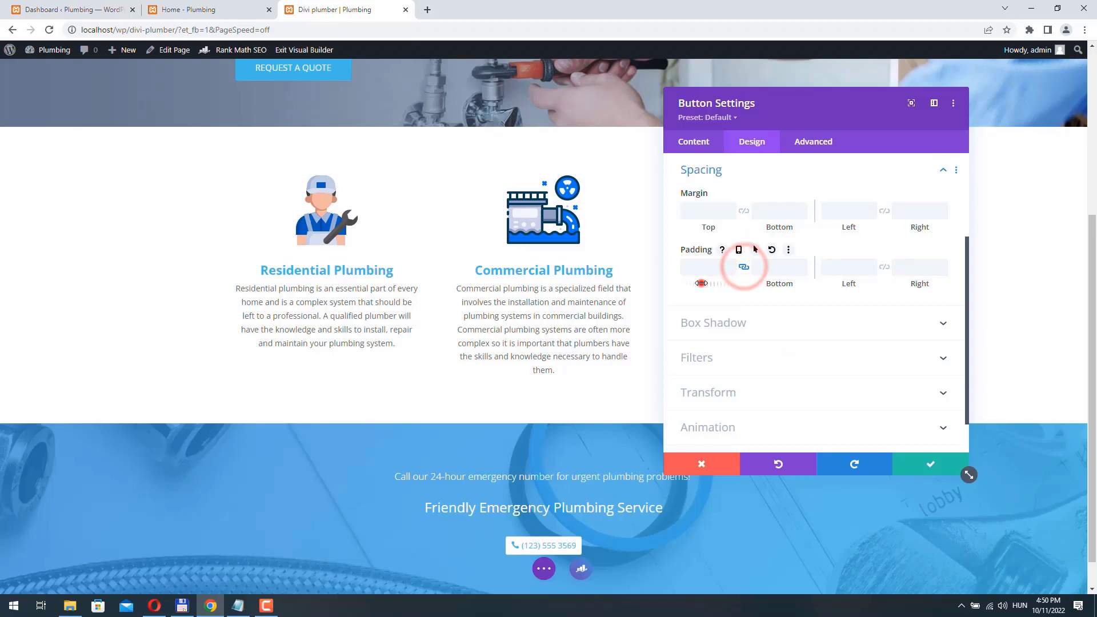
{"action": "left_click_drag", "start_coordinate": [703, 283], "coordinate": [730, 266]}
{"action": "left_click", "coordinate": [884, 267]}
{"action": "left_click_drag", "start_coordinate": [851, 284], "coordinate": [876, 288]}
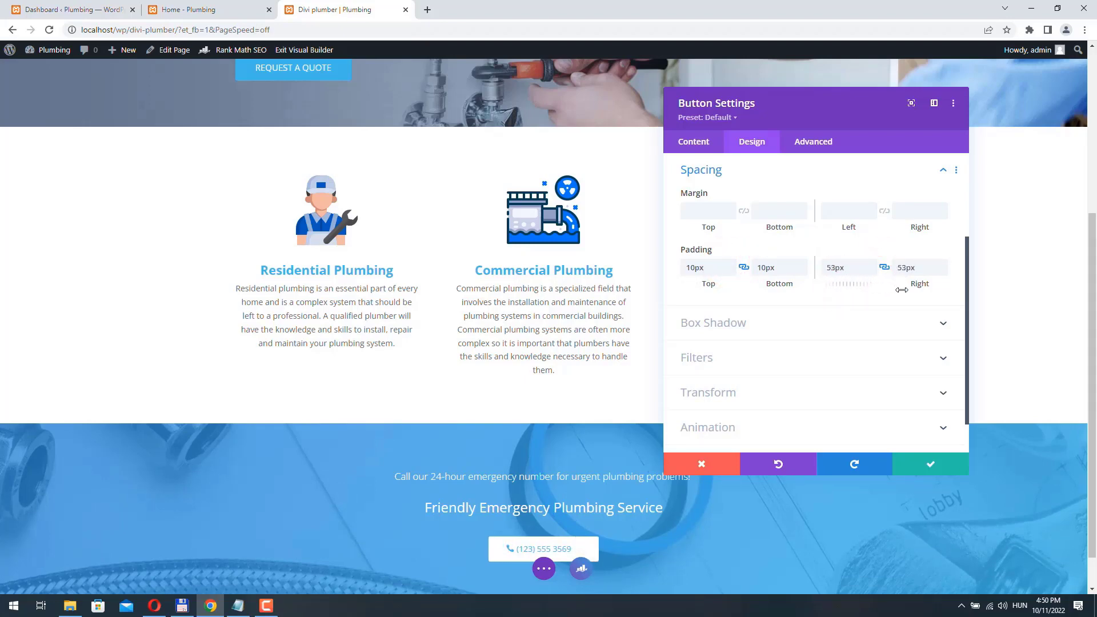
{"action": "left_click_drag", "start_coordinate": [900, 290], "coordinate": [895, 290]}
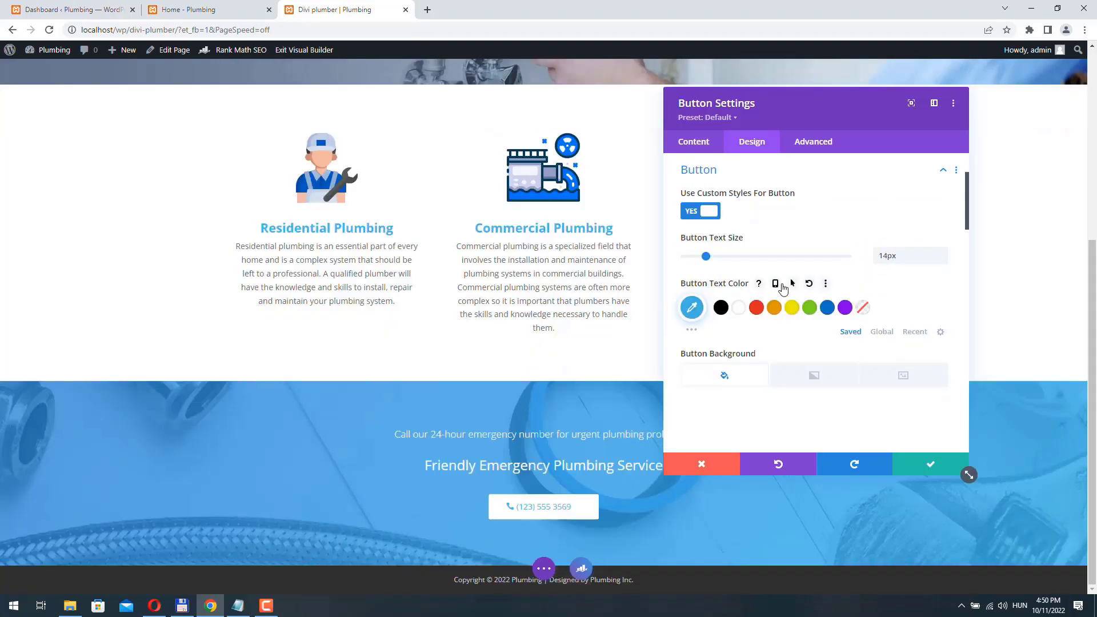
- Set hover styles of white text and #42b8e9 background, then save the button
{"action": "left_click", "coordinate": [792, 284]}
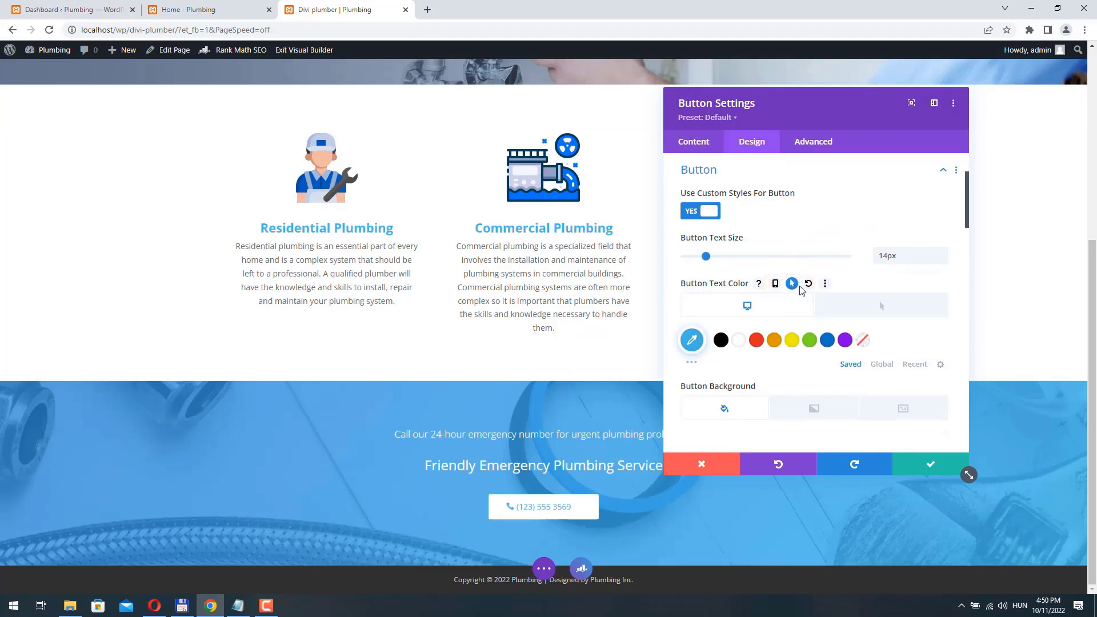
{"action": "left_click", "coordinate": [877, 306]}
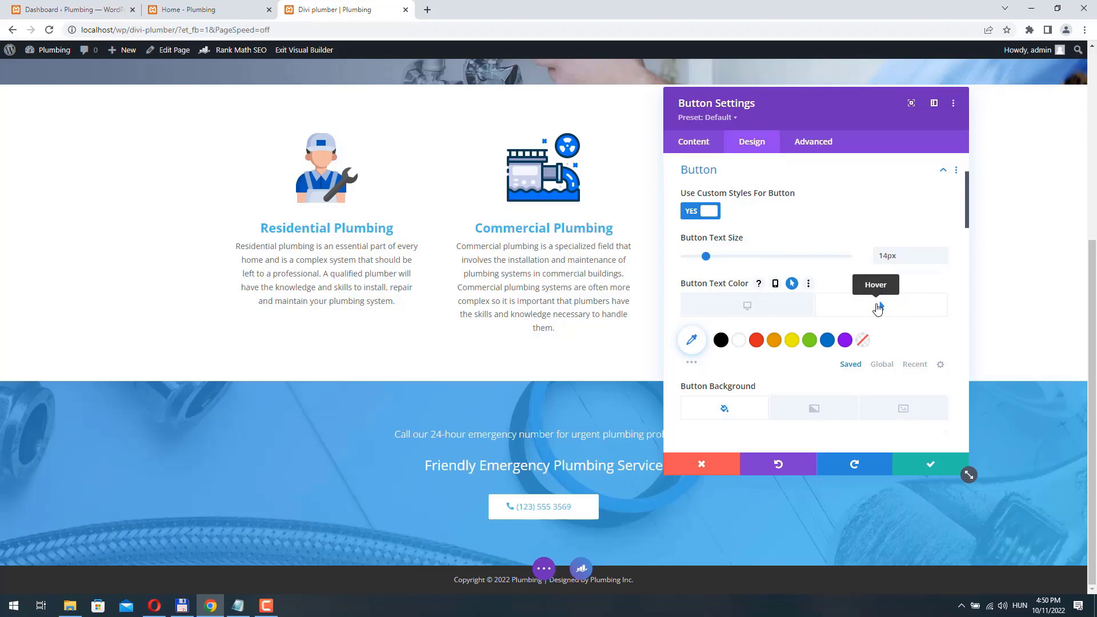
{"action": "left_click", "coordinate": [739, 341]}
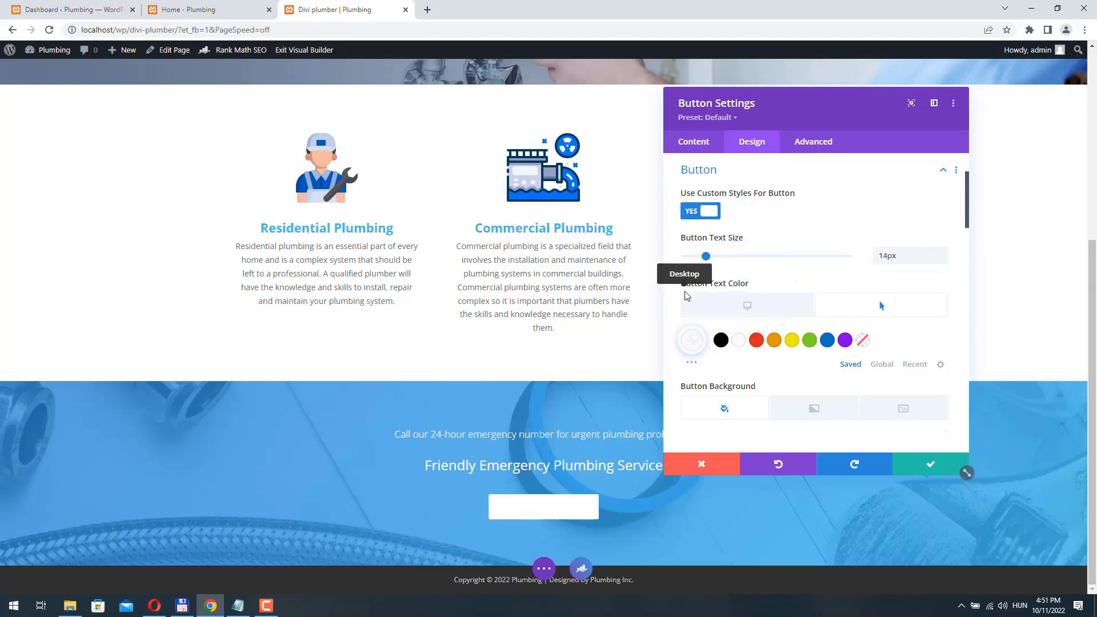
{"action": "scroll", "coordinate": [670, 287], "scroll_direction": "down", "scroll_amount": 3}
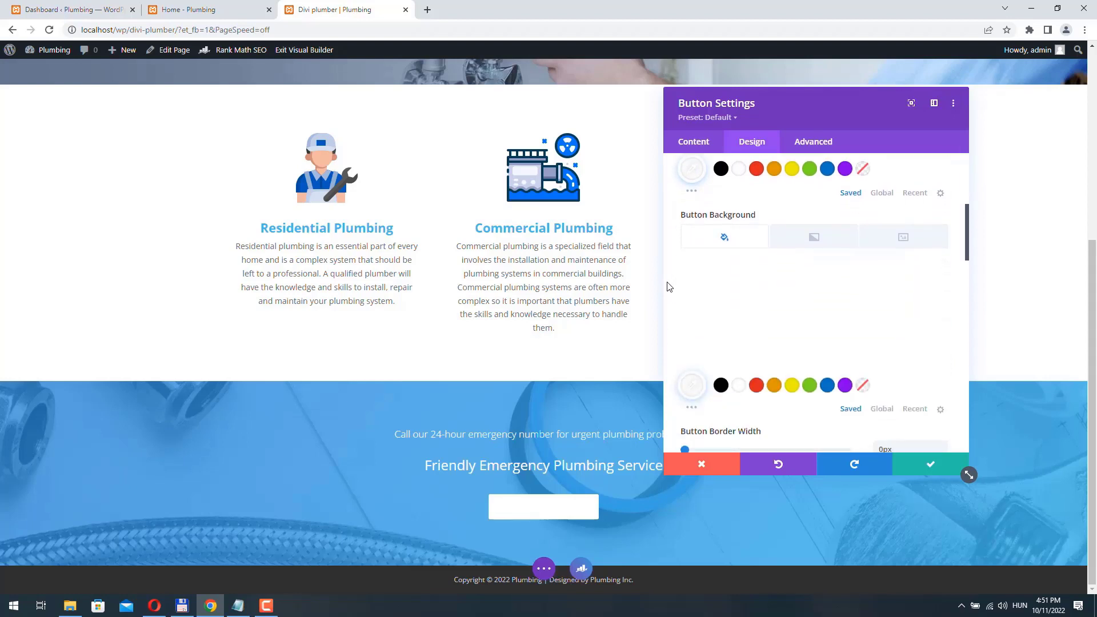
{"action": "left_click", "coordinate": [800, 215]}
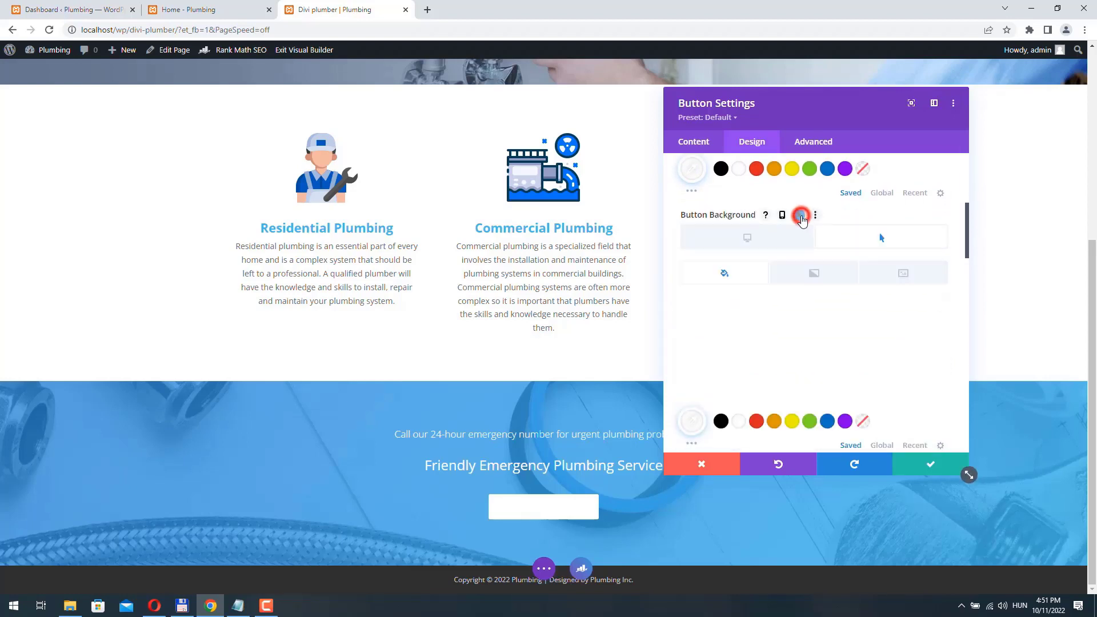
{"action": "left_click", "coordinate": [890, 239]}
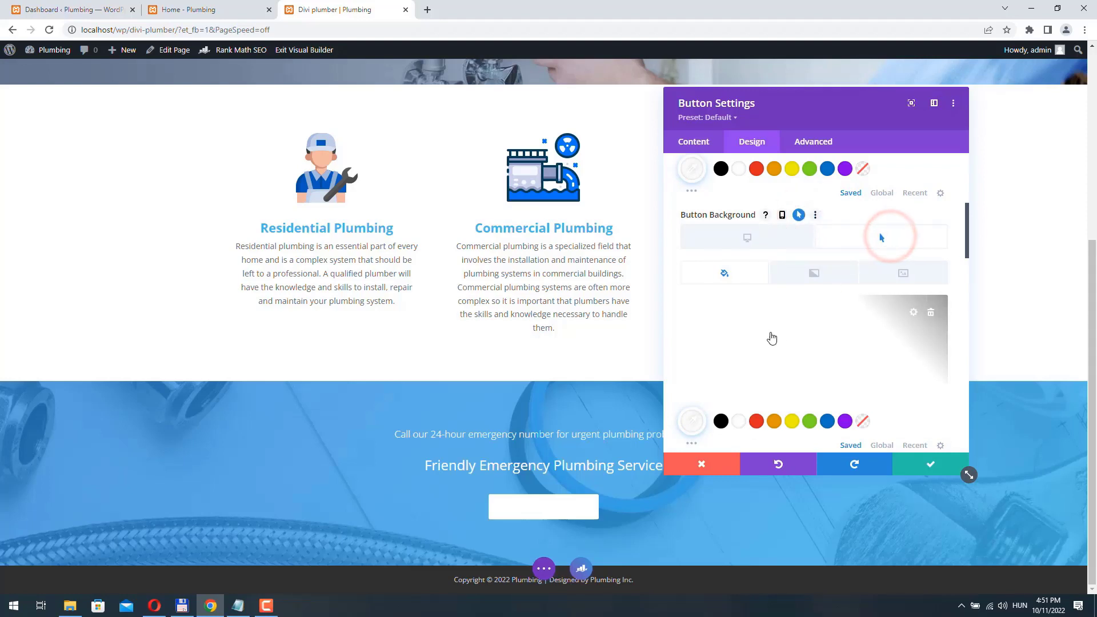
{"action": "left_click", "coordinate": [731, 327]}
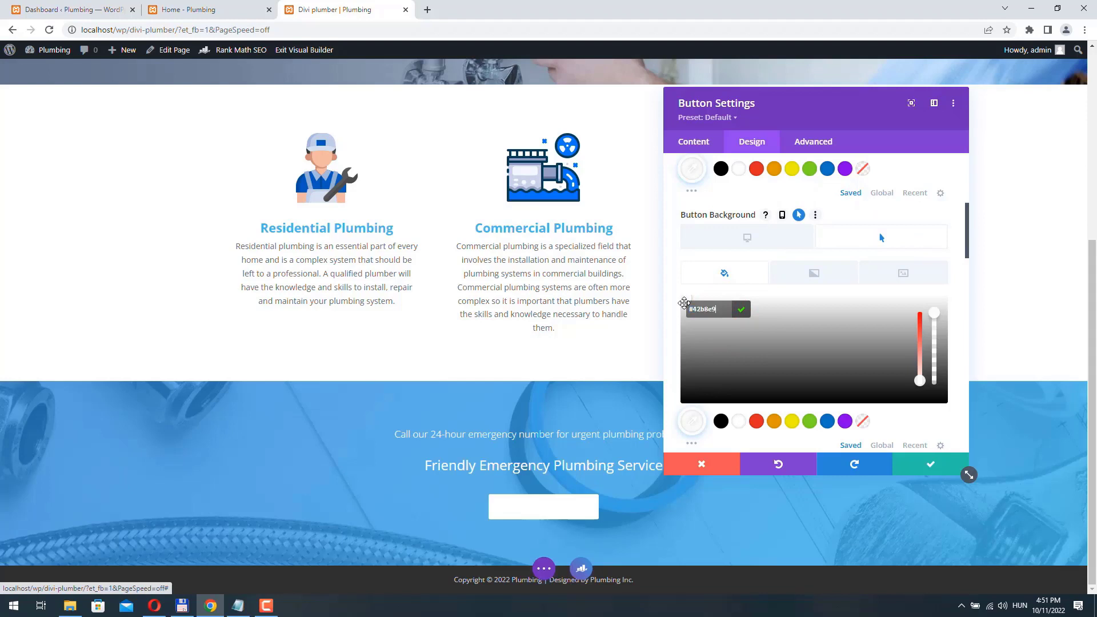
{"action": "key", "text": "Return"}
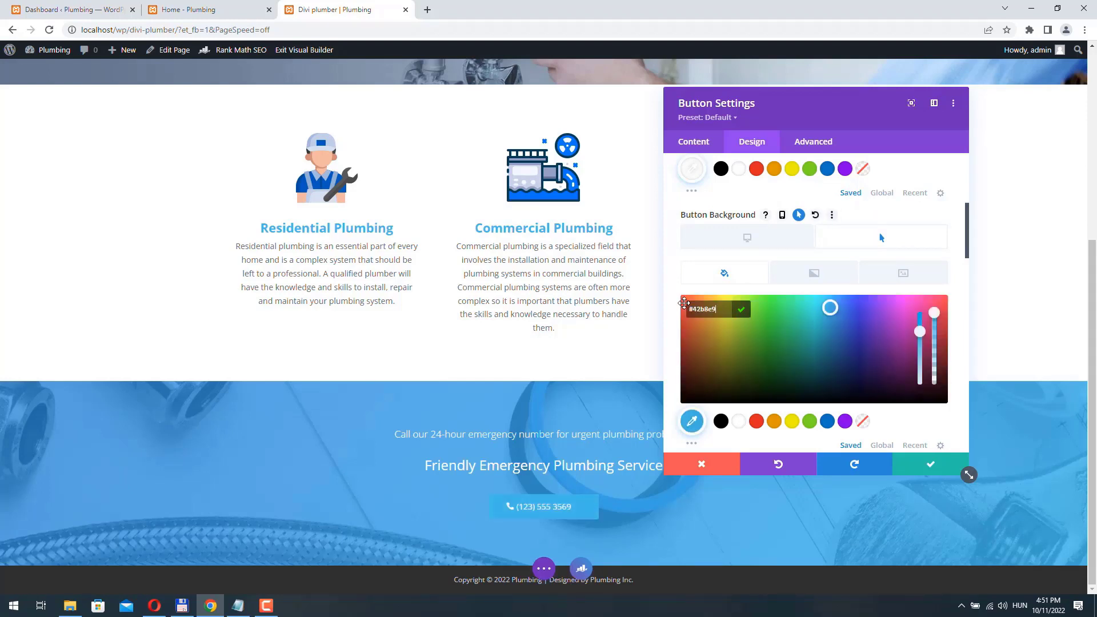
{"action": "left_click", "coordinate": [670, 238]}
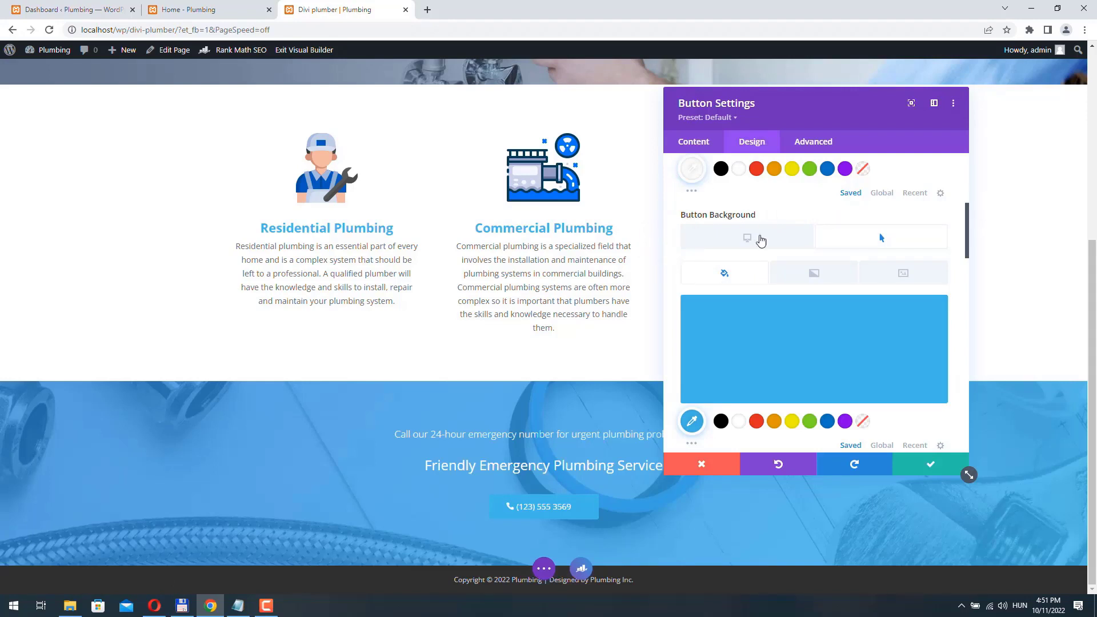
{"action": "left_click", "coordinate": [930, 467]}
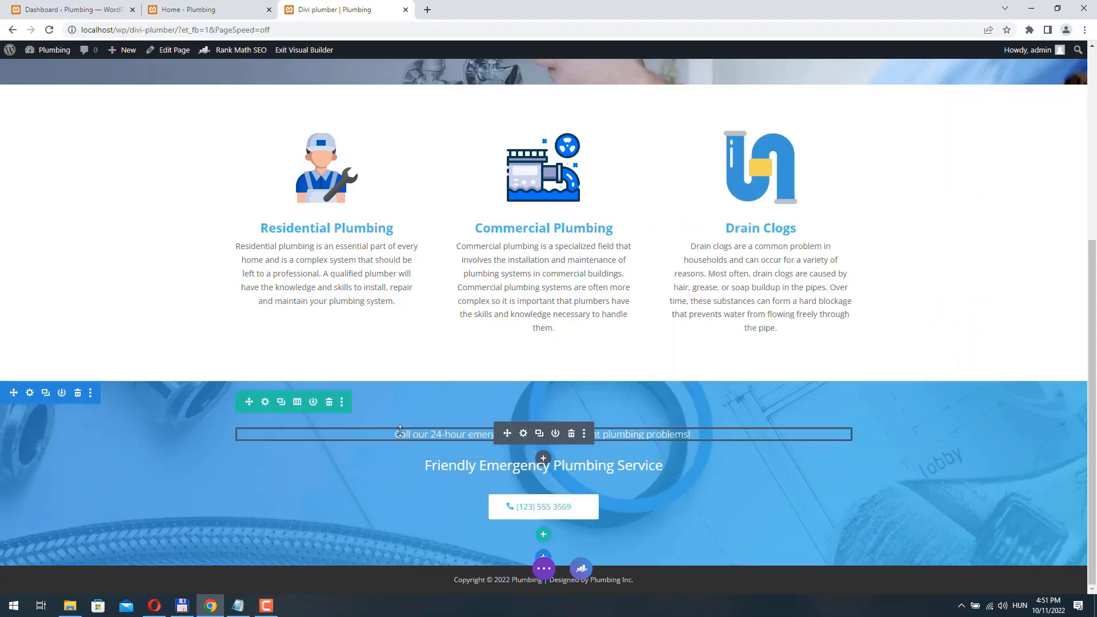
- Give the emergency section's row a Zoom animation with a 250ms delay and save it
{"action": "left_click", "coordinate": [263, 402]}
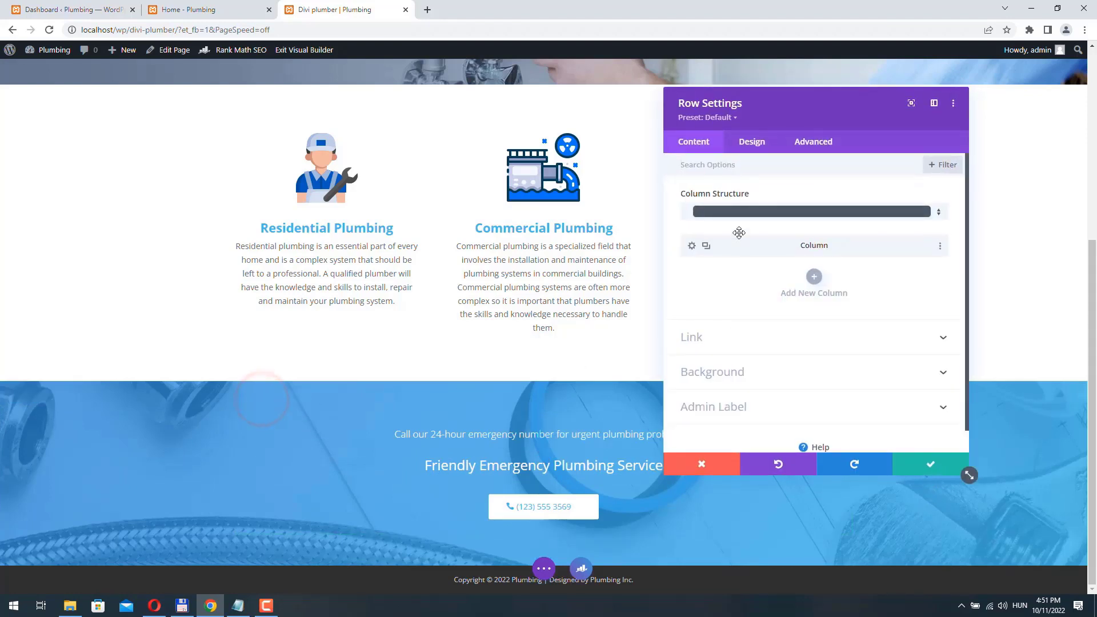
{"action": "left_click", "coordinate": [758, 144]}
{"action": "left_click", "coordinate": [736, 400]}
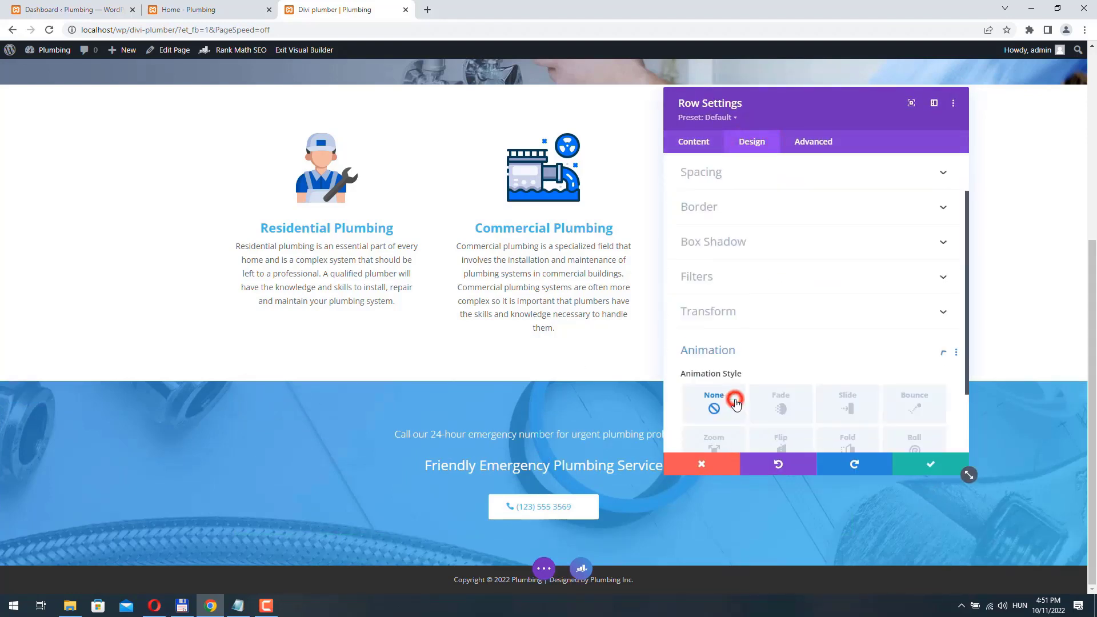
{"action": "left_click", "coordinate": [717, 366]}
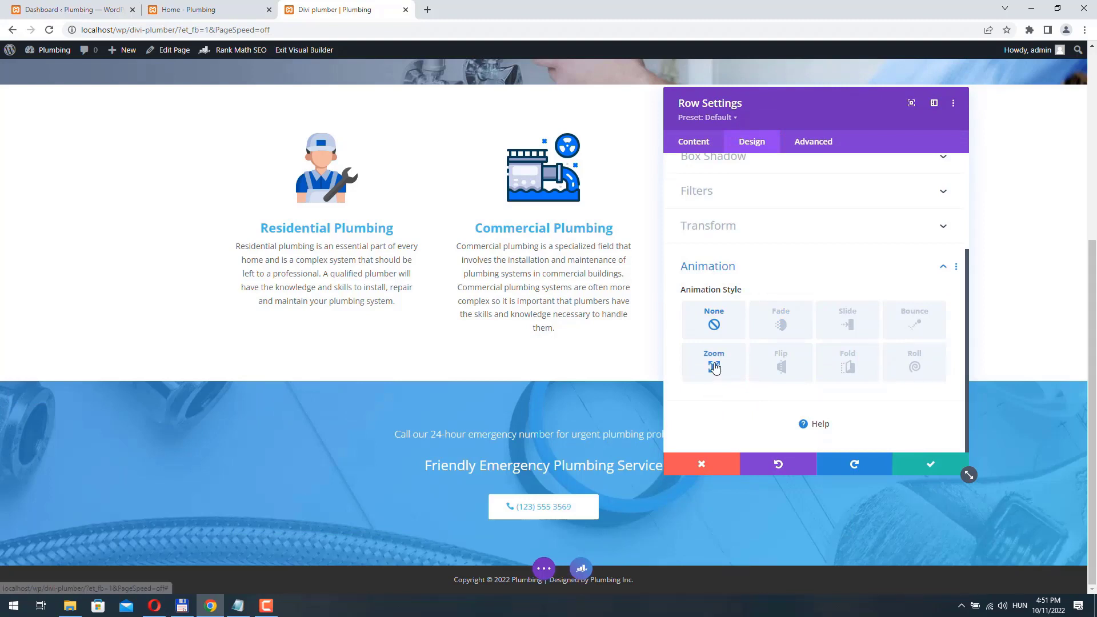
{"action": "scroll", "coordinate": [739, 392], "scroll_direction": "down", "scroll_amount": 1}
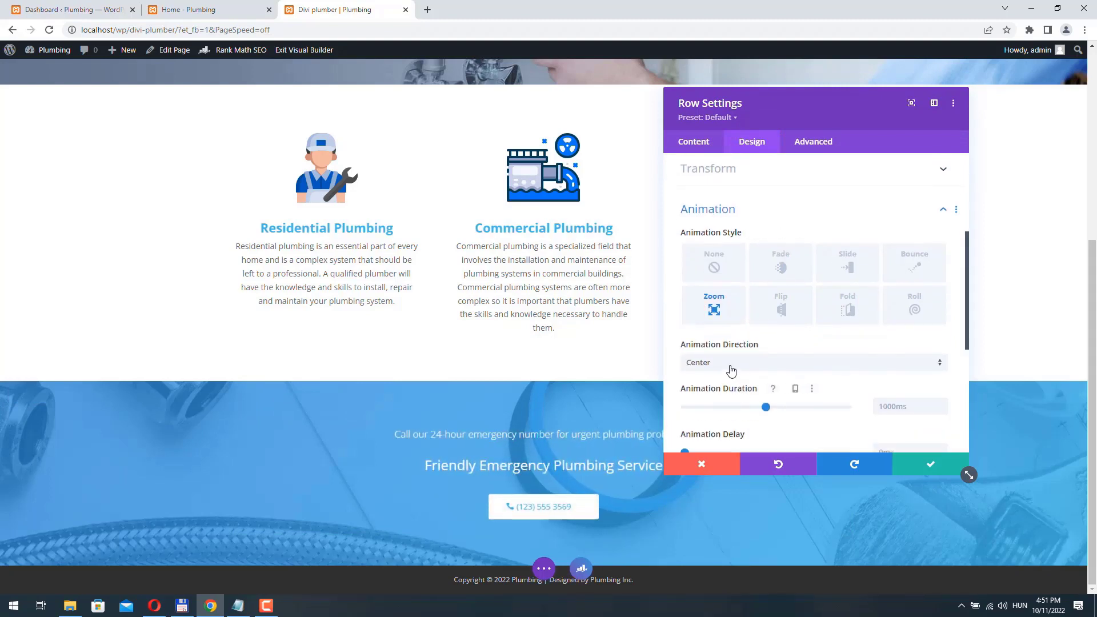
{"action": "scroll", "coordinate": [728, 372], "scroll_direction": "down", "scroll_amount": 3}
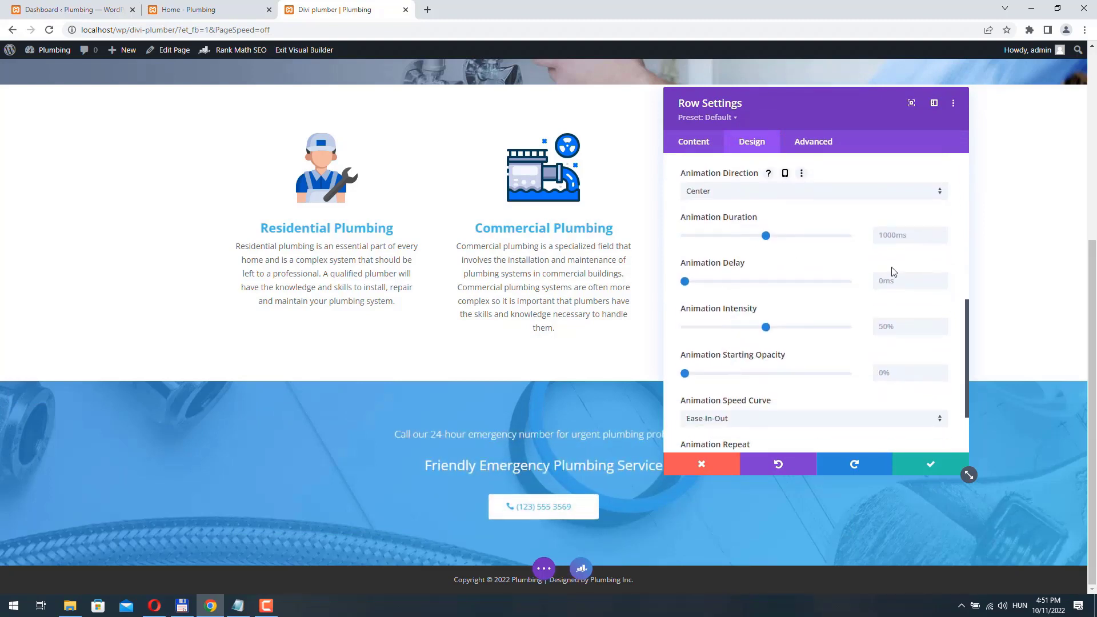
{"action": "left_click", "coordinate": [942, 277]}
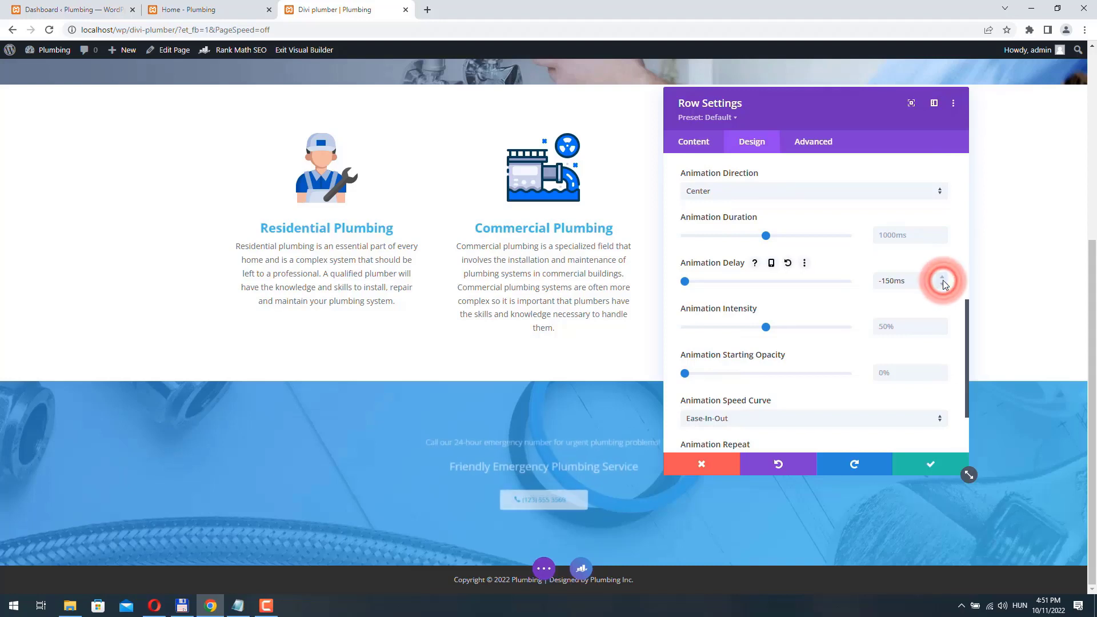
{"action": "left_click_drag", "start_coordinate": [942, 277], "coordinate": [941, 276]}
{"action": "left_click", "coordinate": [930, 464]}
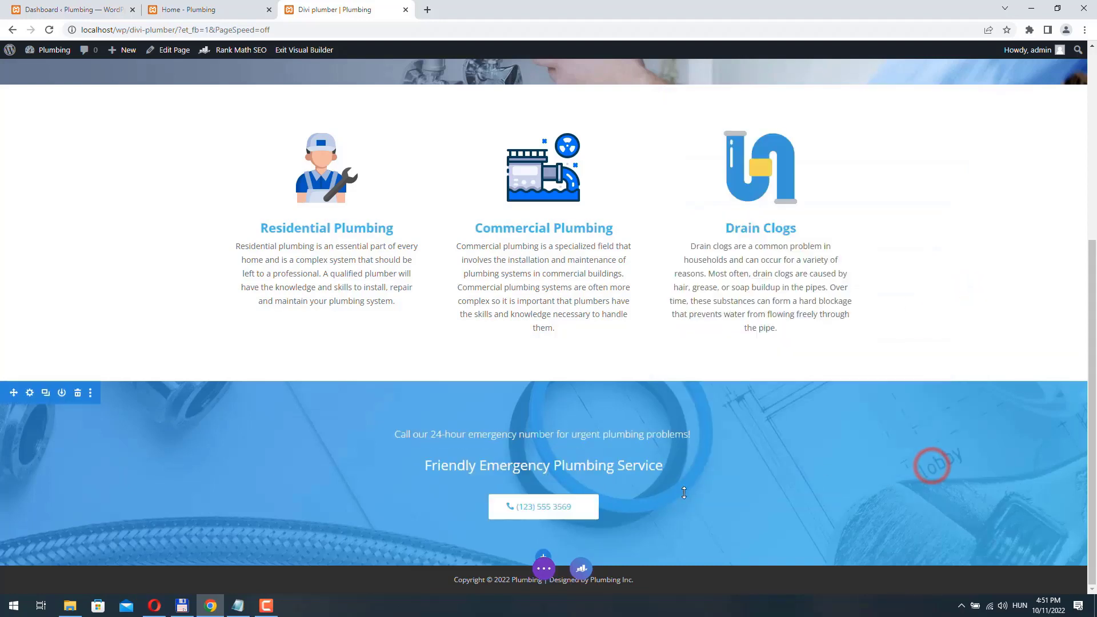
- Save the plumber page and view it live, scrolling to the new blue emergency section
{"action": "left_click", "coordinate": [546, 572]}
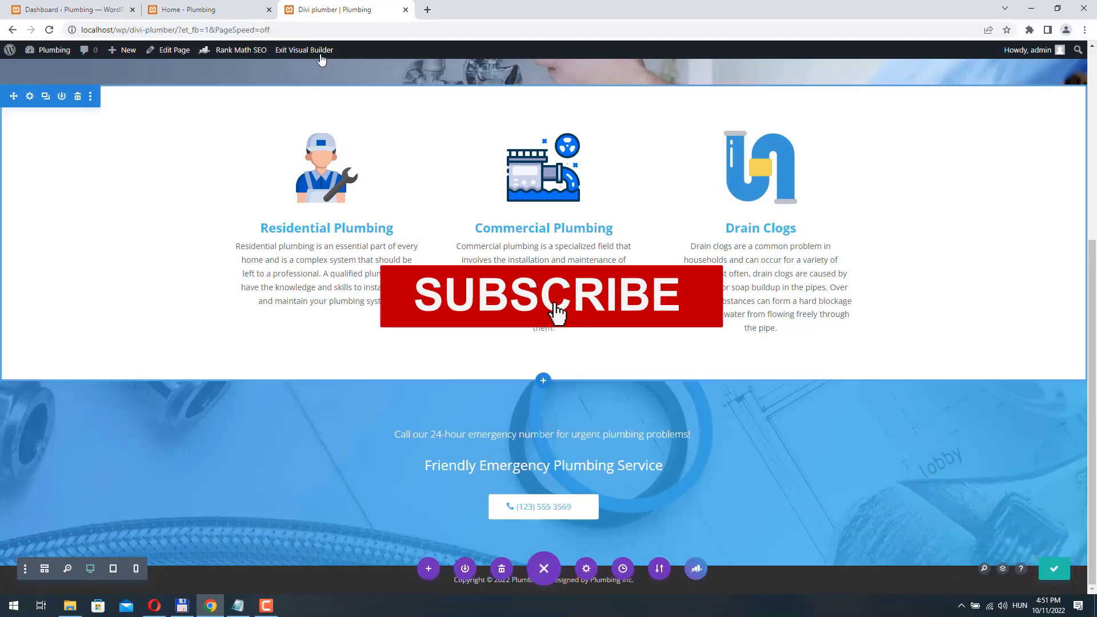
{"action": "left_click", "coordinate": [308, 50]}
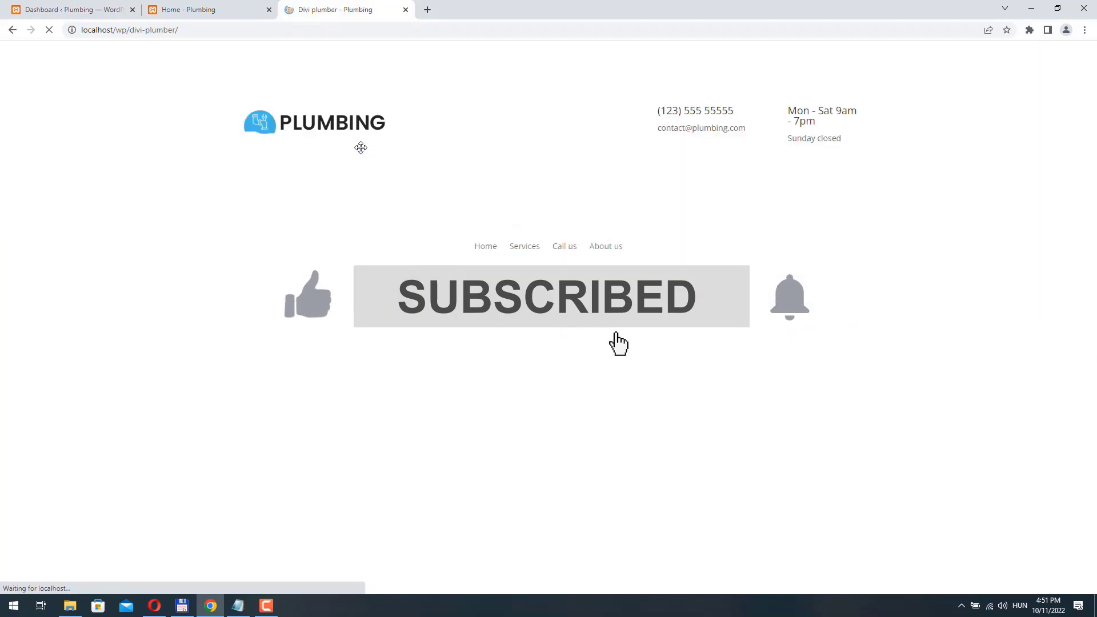
{"action": "scroll", "coordinate": [355, 203], "scroll_direction": "down", "scroll_amount": 2}
{"action": "scroll", "coordinate": [354, 200], "scroll_direction": "down", "scroll_amount": 4}
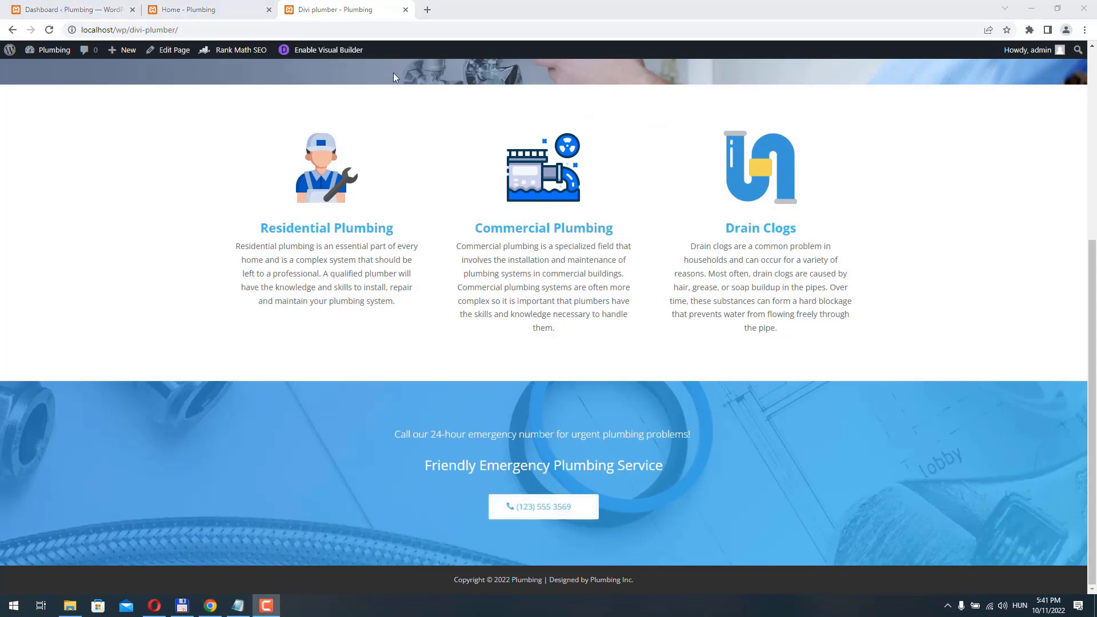
- Check the Home page's About Us layout, then reopen the plumber page in the Visual Builder
{"action": "left_click", "coordinate": [213, 10]}
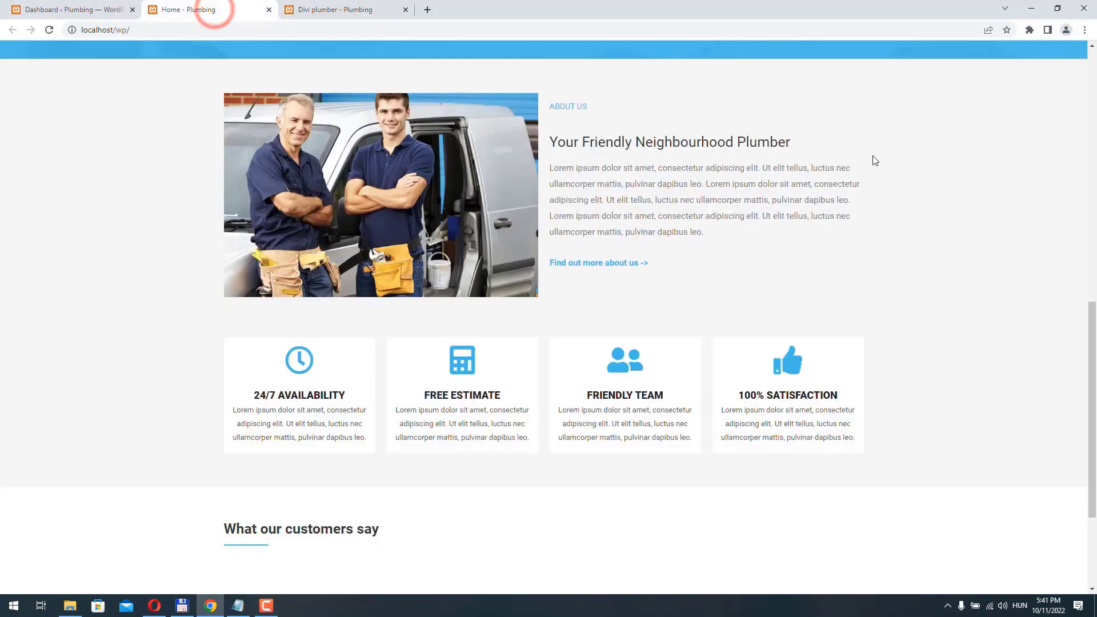
{"action": "left_click", "coordinate": [335, 9]}
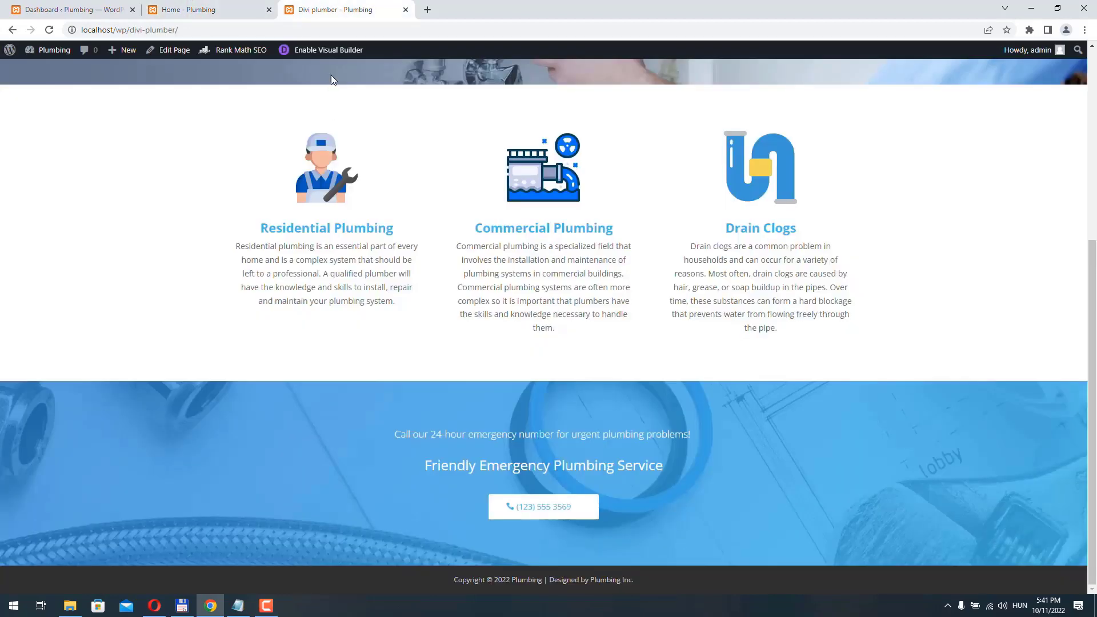
{"action": "left_click", "coordinate": [327, 50]}
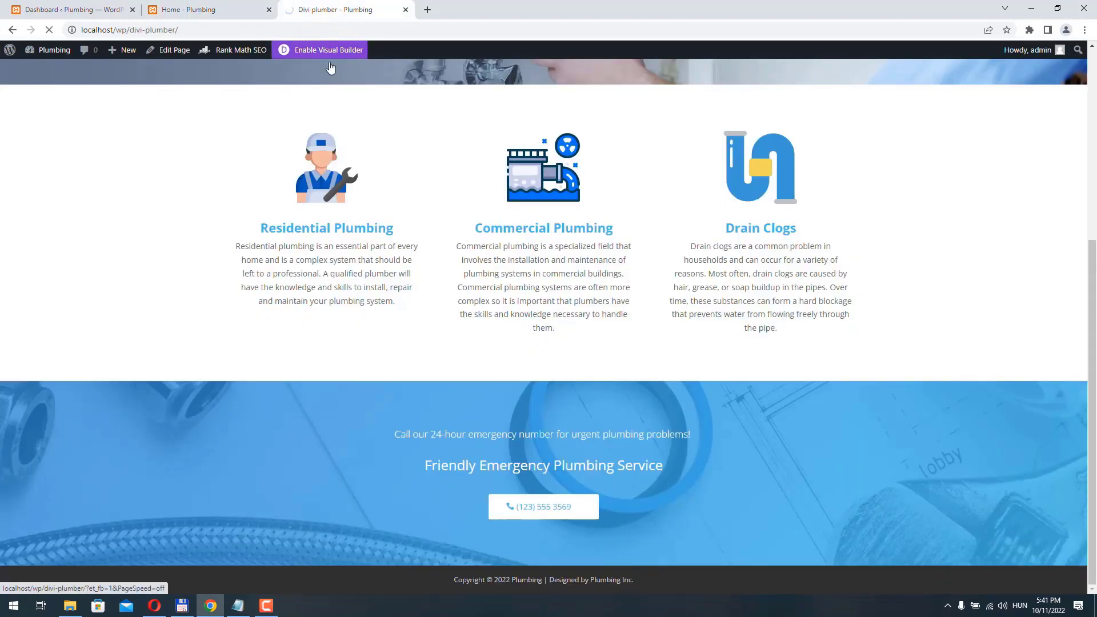
- Add a regular two-column section below the banner with the two-plumbers photo in its left column
{"action": "left_click", "coordinate": [542, 555]}
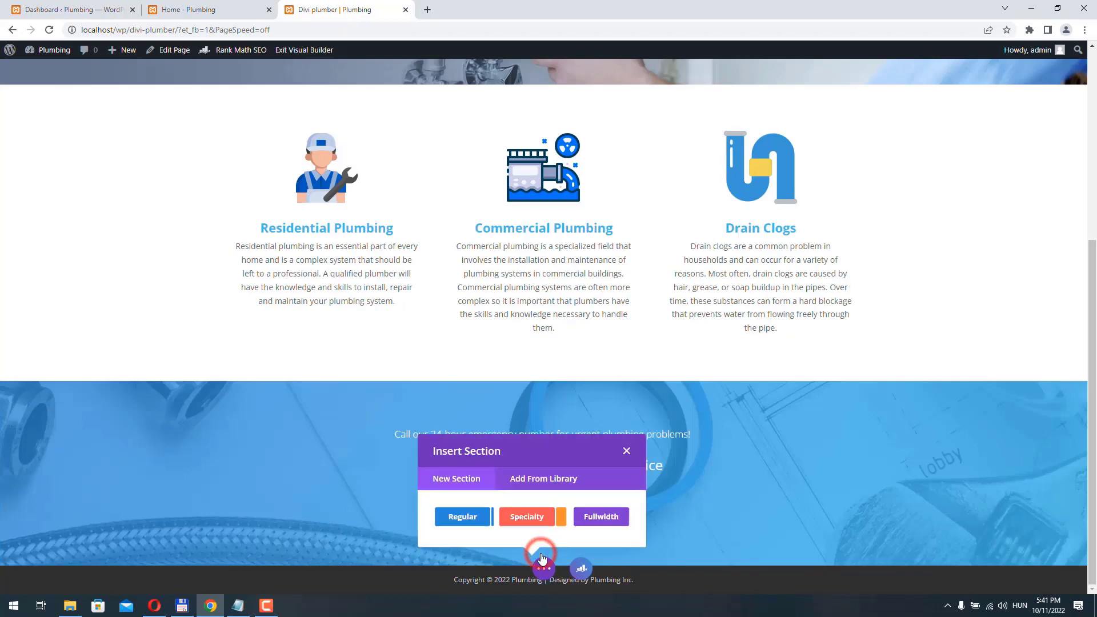
{"action": "left_click", "coordinate": [459, 517]}
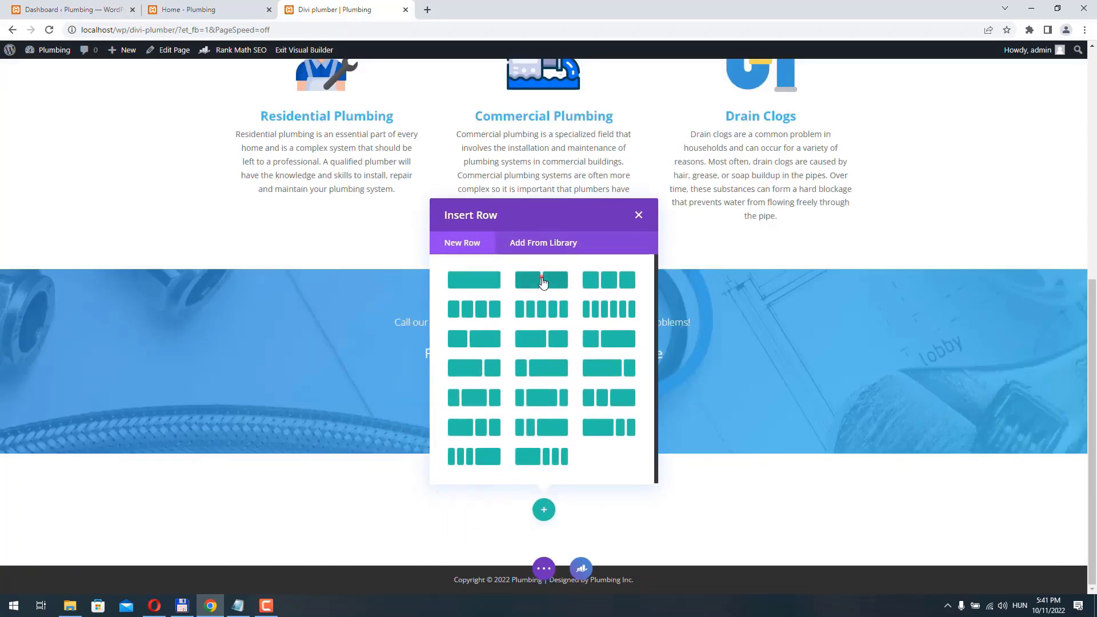
{"action": "left_click", "coordinate": [541, 281]}
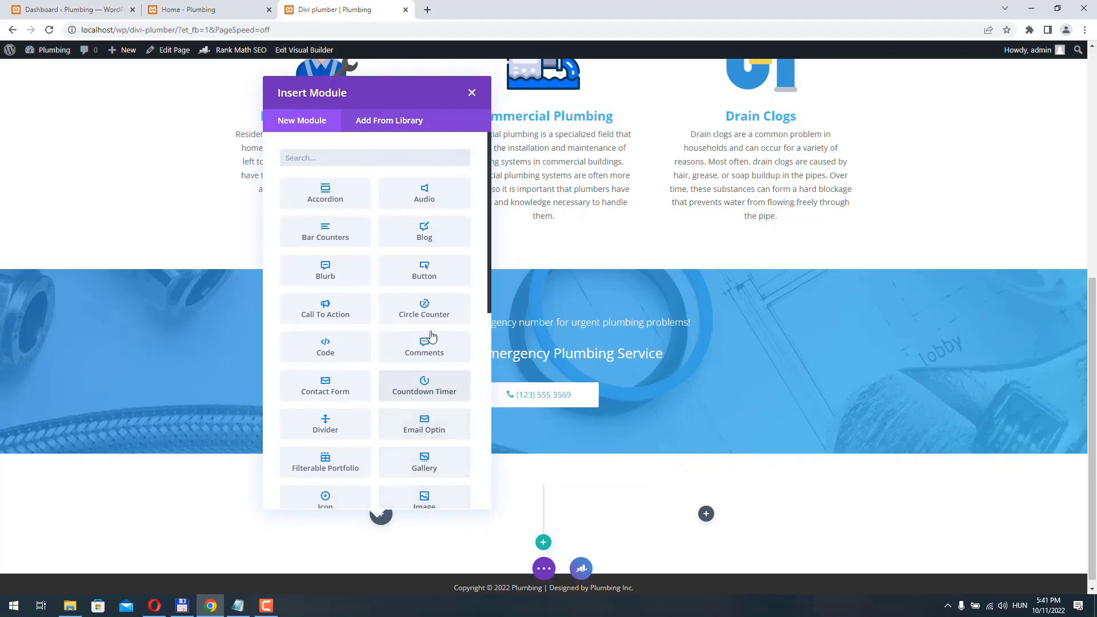
{"action": "scroll", "coordinate": [426, 306], "scroll_direction": "down", "scroll_amount": 3}
{"action": "left_click", "coordinate": [430, 392]}
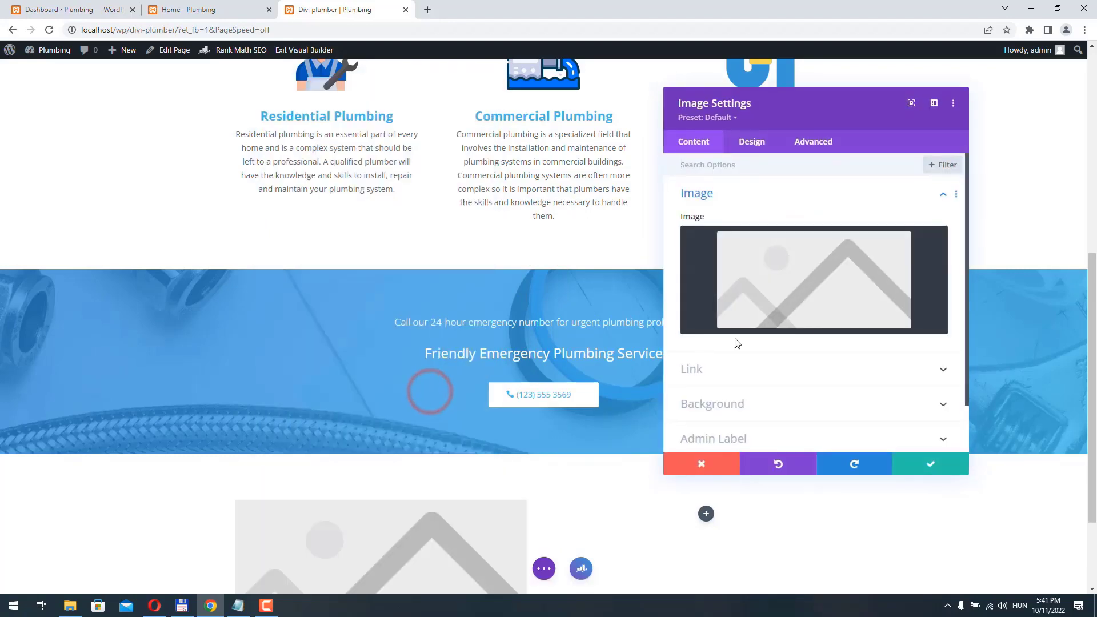
{"action": "left_click", "coordinate": [860, 260]}
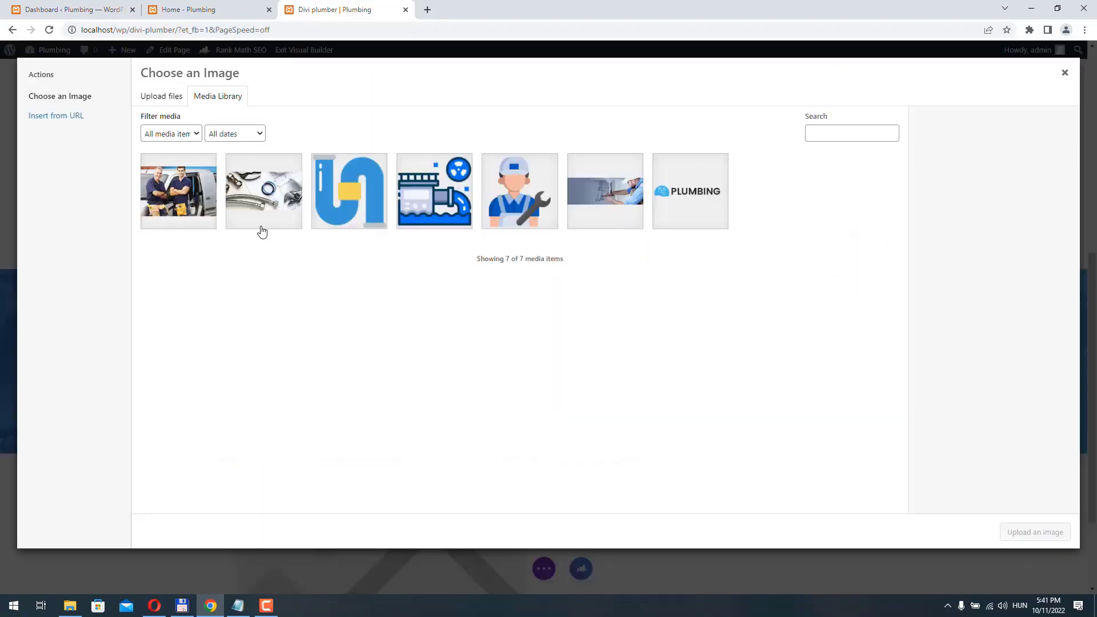
{"action": "left_click", "coordinate": [189, 185]}
{"action": "left_click", "coordinate": [1022, 539]}
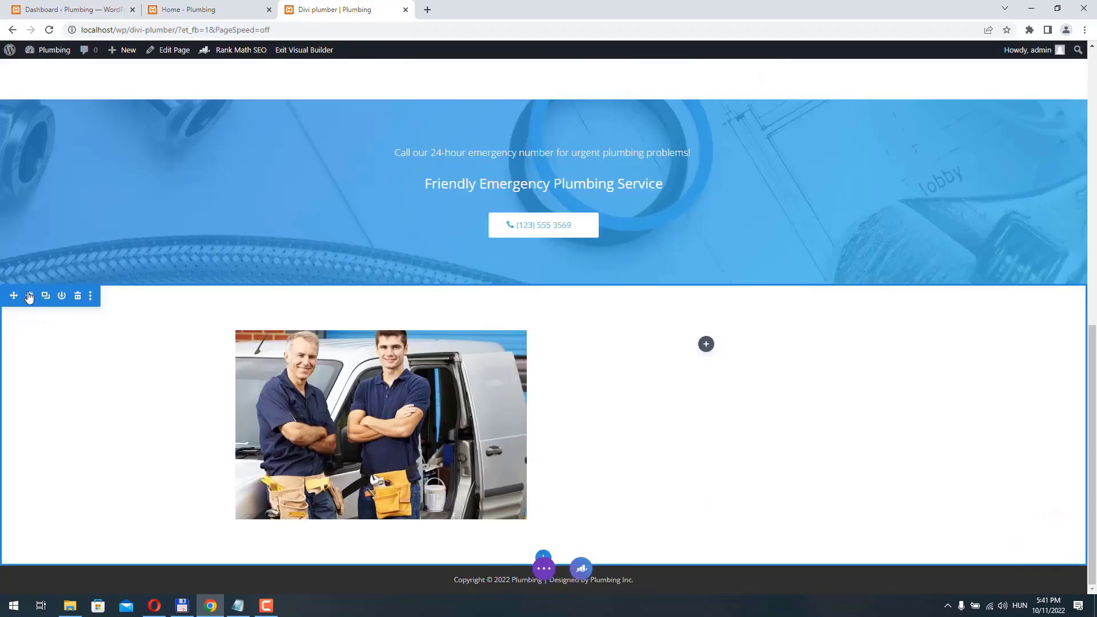
- Give the section an rgba(221,221,221,0.45) background colour and compare it with the Home page
{"action": "left_click", "coordinate": [29, 296]}
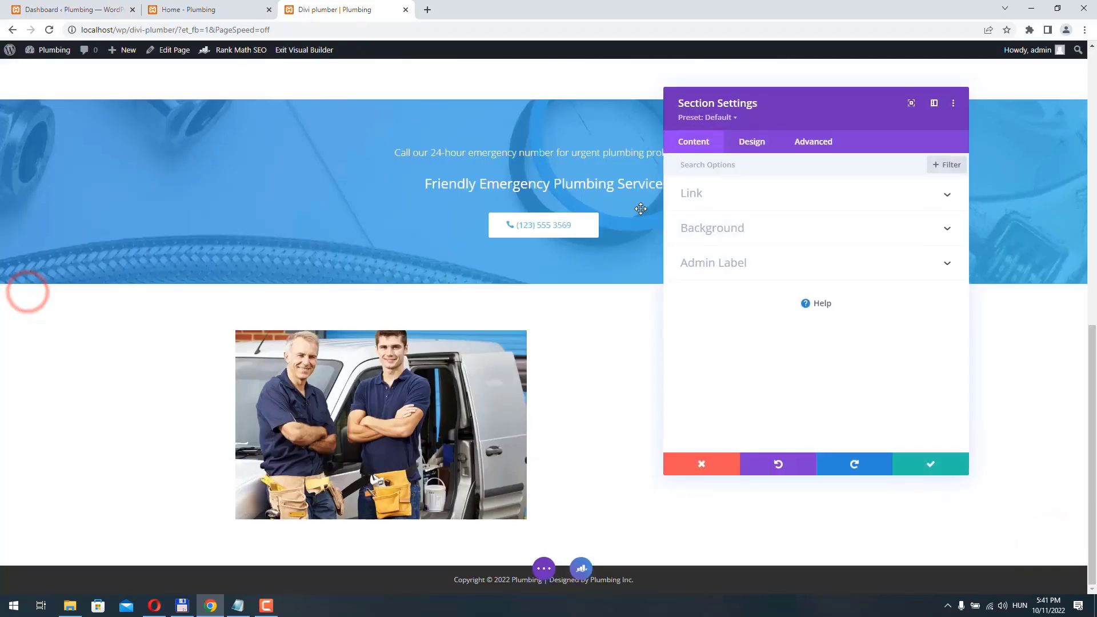
{"action": "left_click", "coordinate": [778, 229]}
{"action": "left_click", "coordinate": [814, 283]}
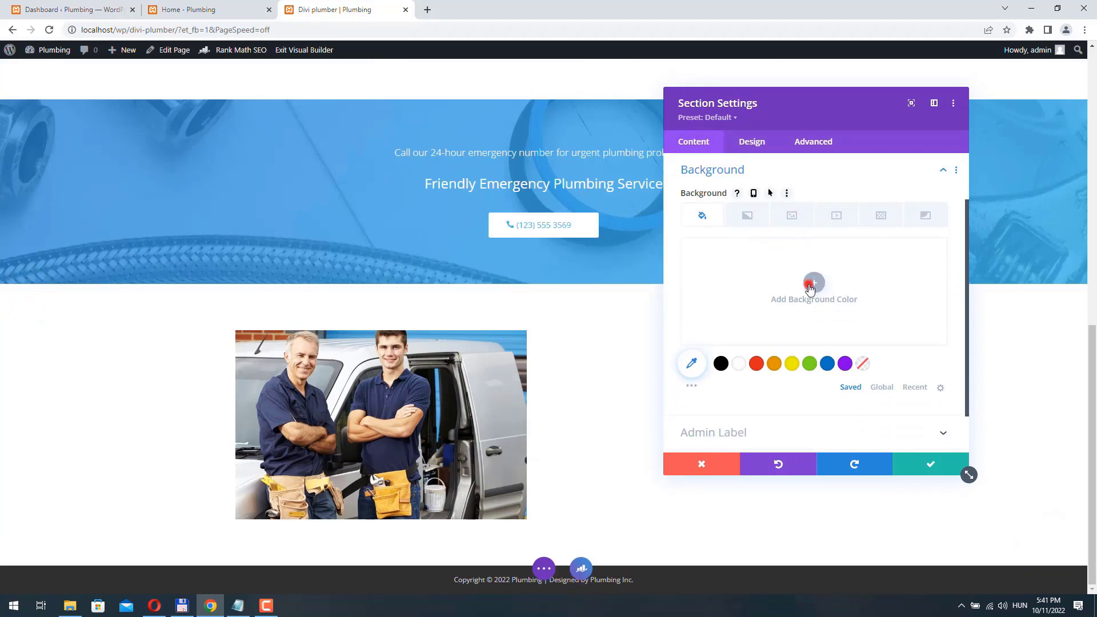
{"action": "type", "text": "rgba(221,221,221,0.45)"}
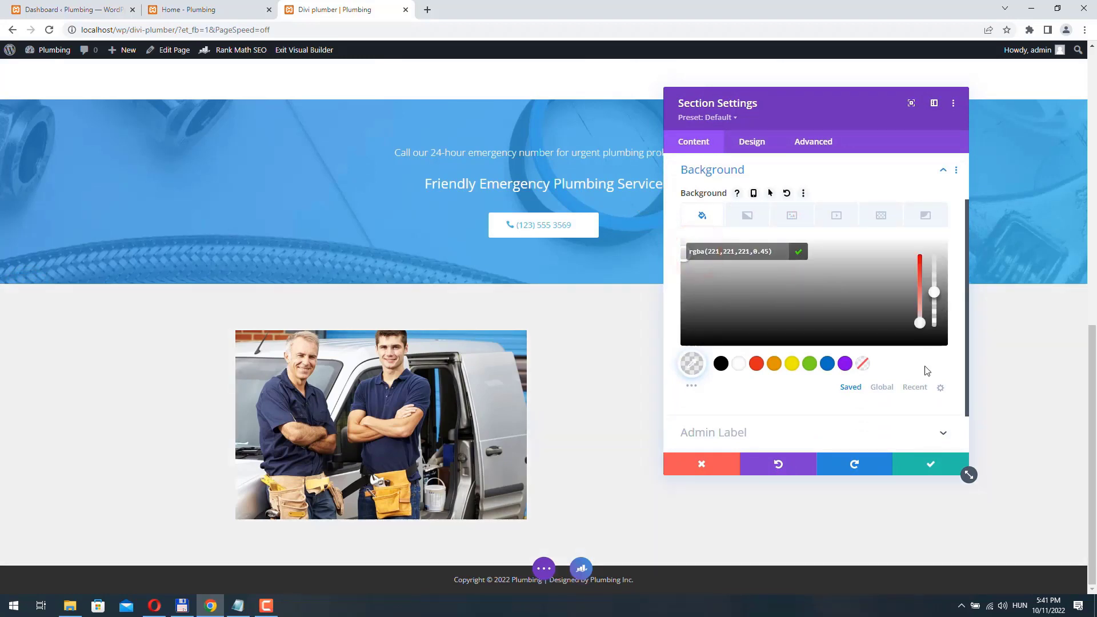
{"action": "left_click", "coordinate": [930, 469]}
{"action": "left_click", "coordinate": [200, 13]}
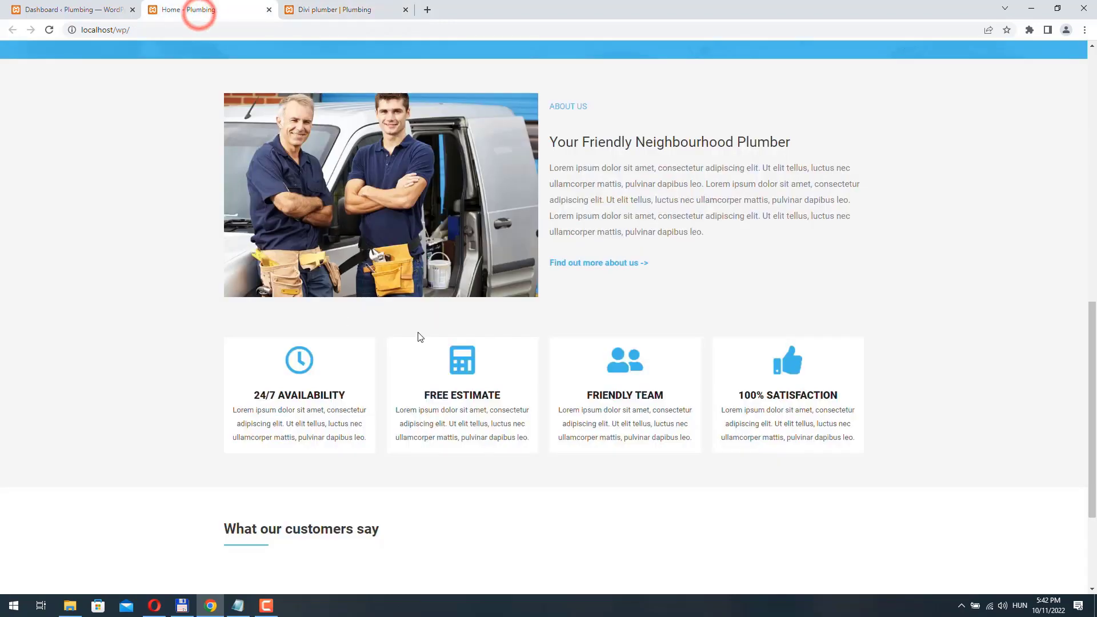
{"action": "left_click", "coordinate": [334, 18]}
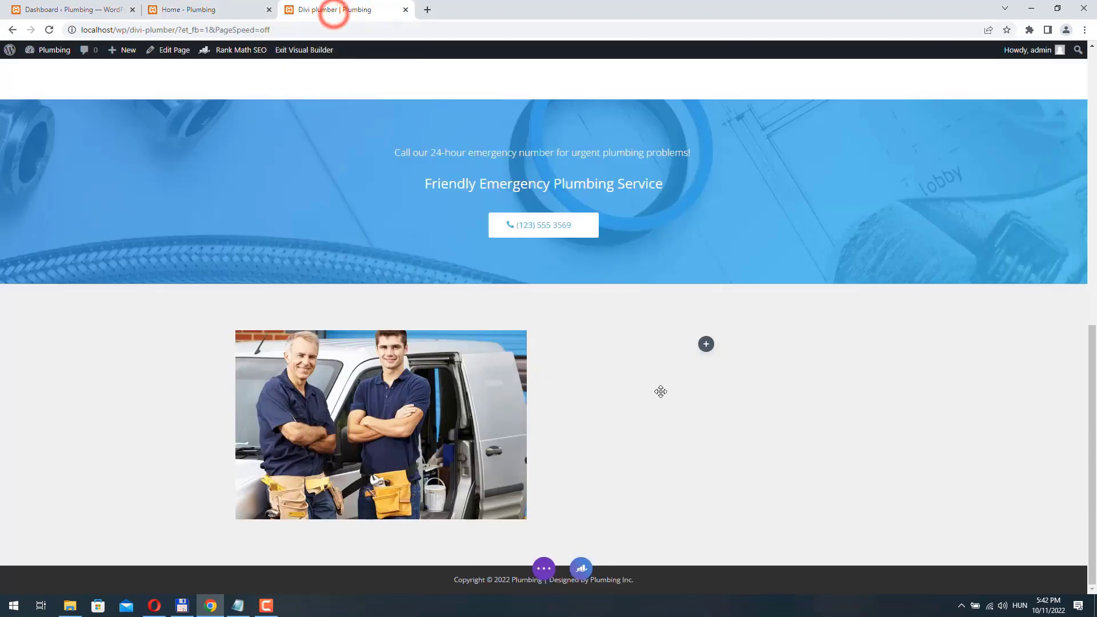
- Insert a Text module in the right column reading 'about us'
{"action": "left_click", "coordinate": [707, 353]}
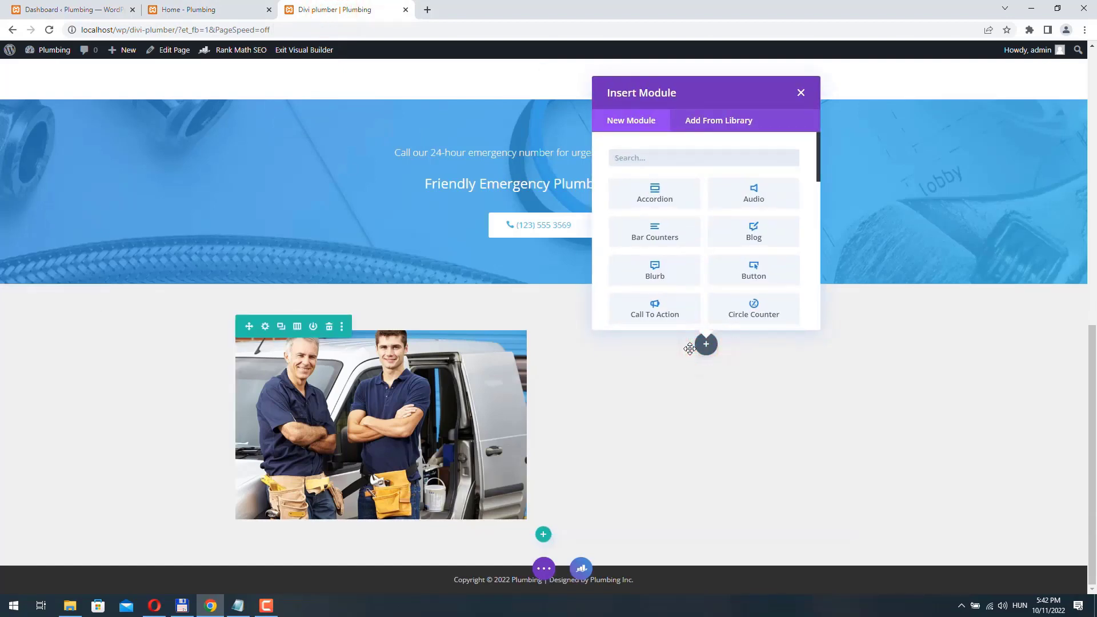
{"action": "type", "text": "tex"}
{"action": "left_click", "coordinate": [654, 193]}
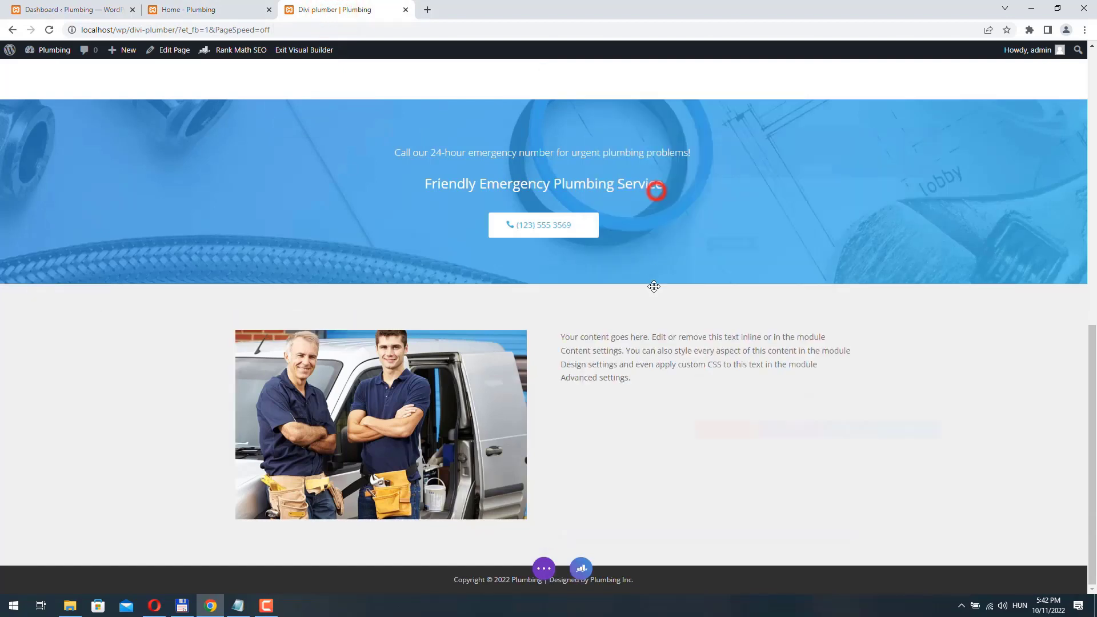
{"action": "key", "text": "ctrl+a"}
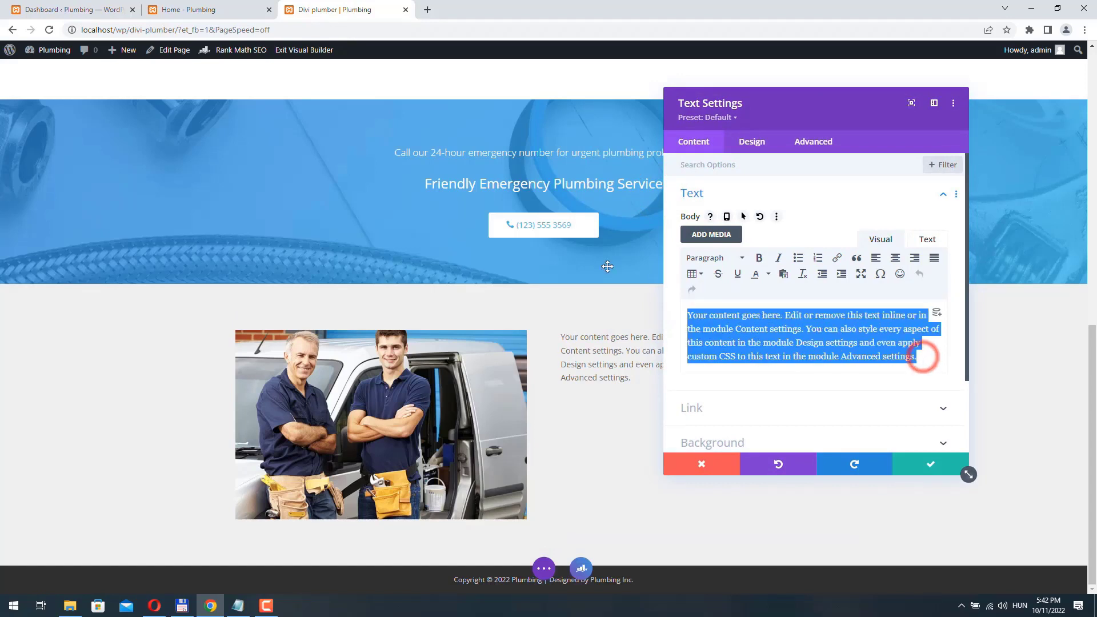
{"action": "type", "text": "about us"}
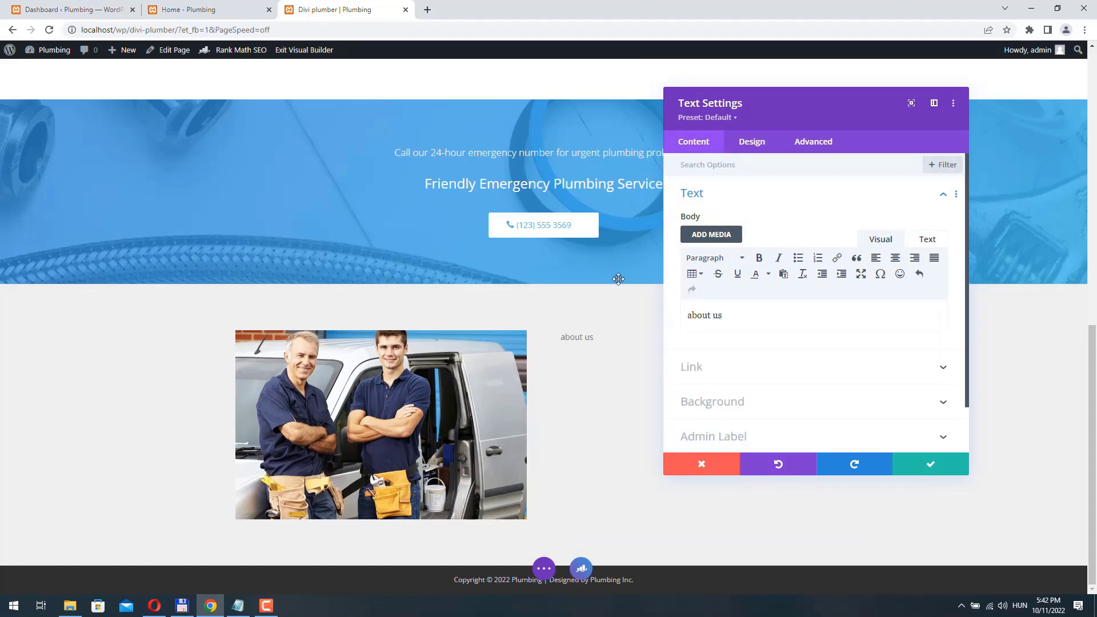
- Style the label with #42b8e9 text colour and uppercase transform, and save
{"action": "left_click", "coordinate": [767, 146]}
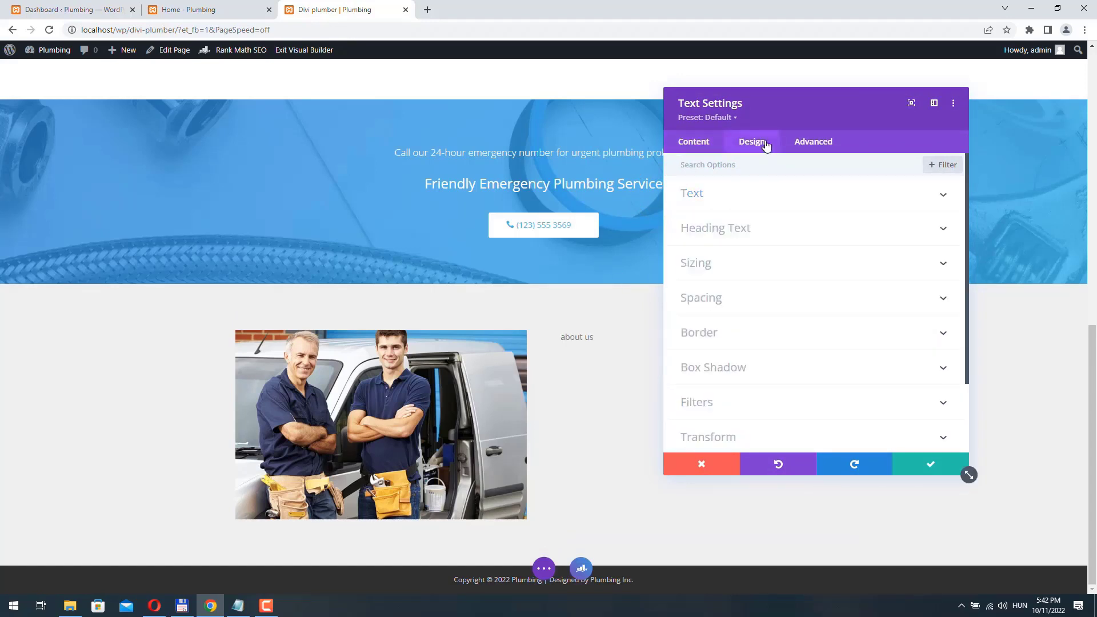
{"action": "left_click", "coordinate": [728, 192]}
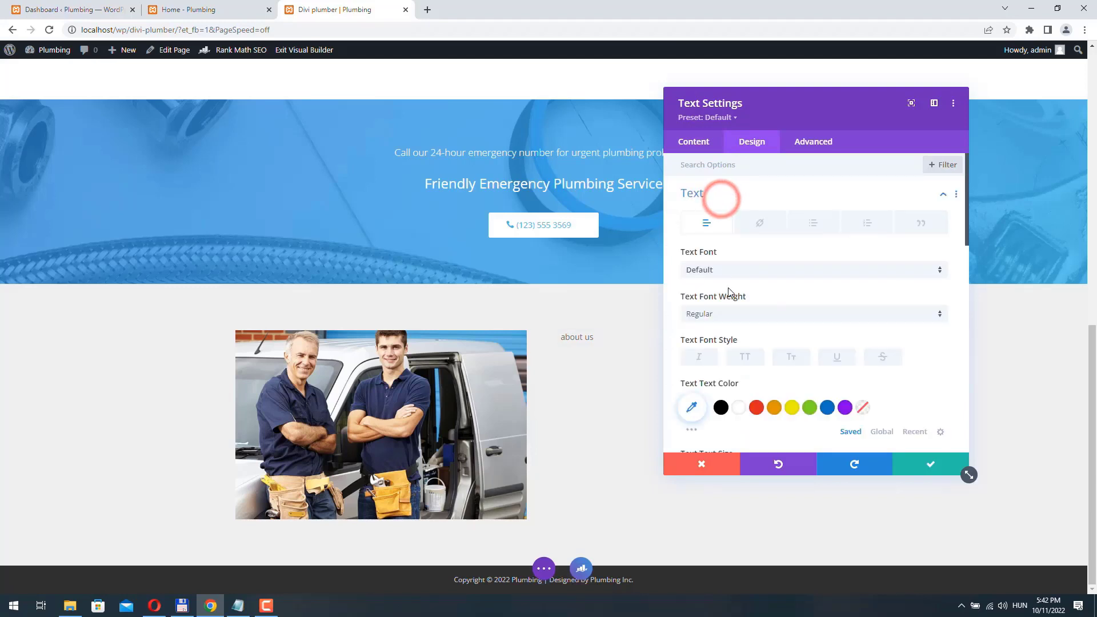
{"action": "left_click", "coordinate": [687, 420]}
{"action": "left_click", "coordinate": [709, 405]}
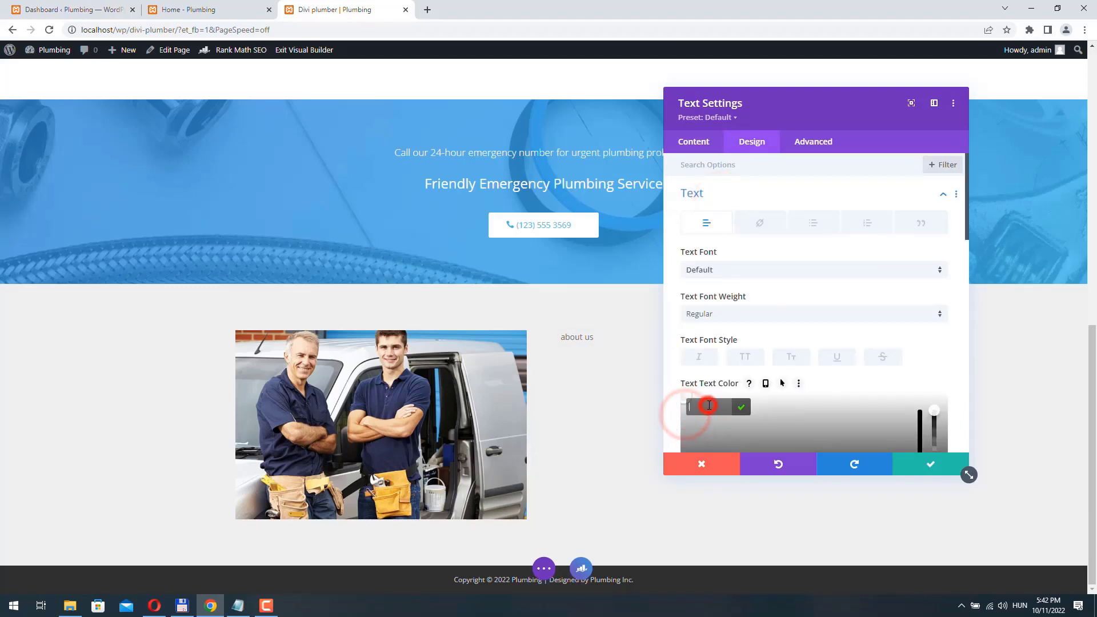
{"action": "type", "text": "#42b8e9"}
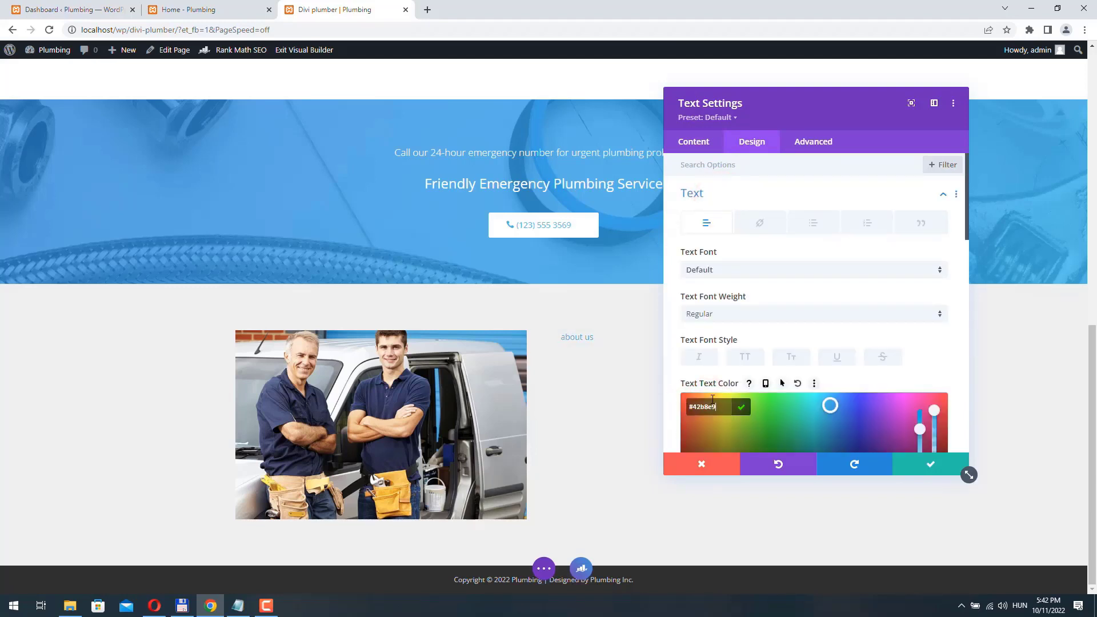
{"action": "left_click", "coordinate": [751, 358]}
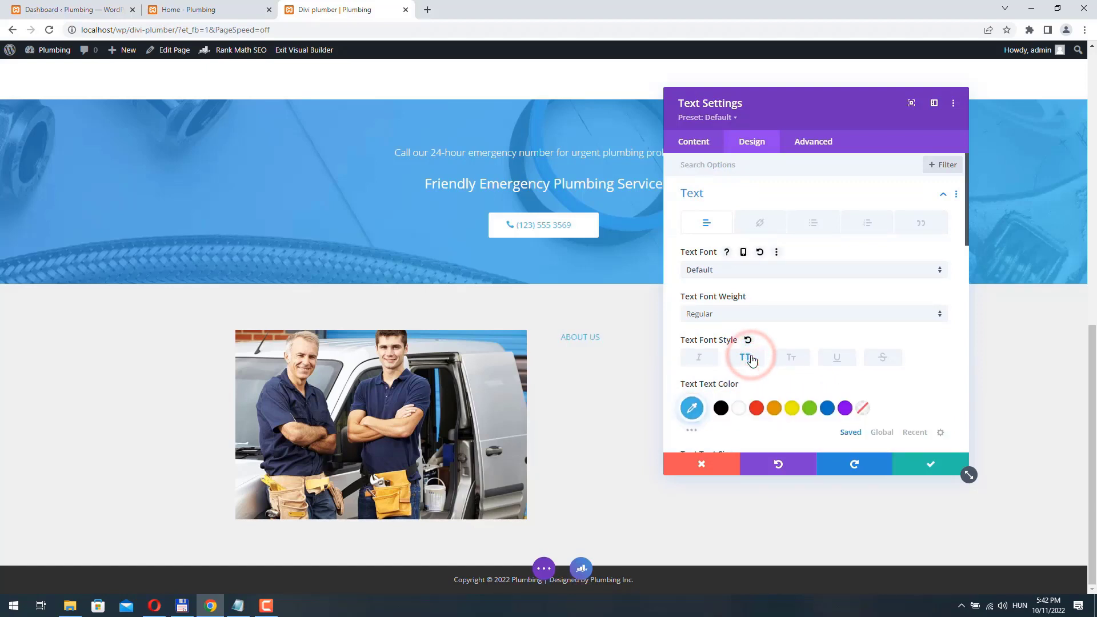
{"action": "left_click", "coordinate": [932, 468]}
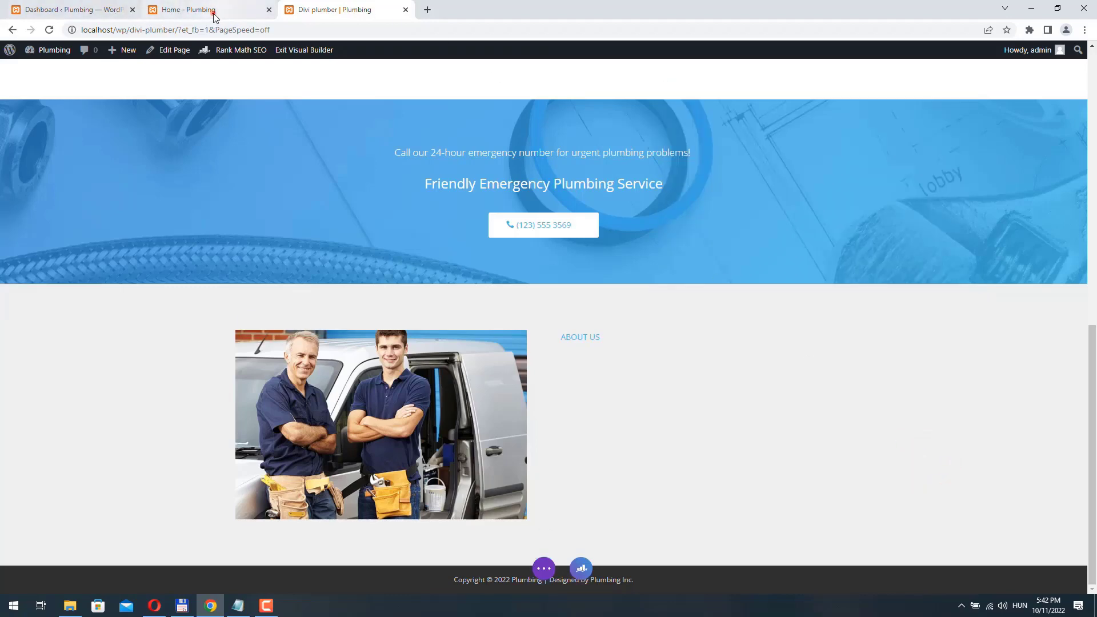
{"action": "left_click", "coordinate": [214, 14]}
{"action": "left_click_drag", "start_coordinate": [670, 144], "coordinate": [547, 139]}
{"action": "key", "text": "ctrl+c"}
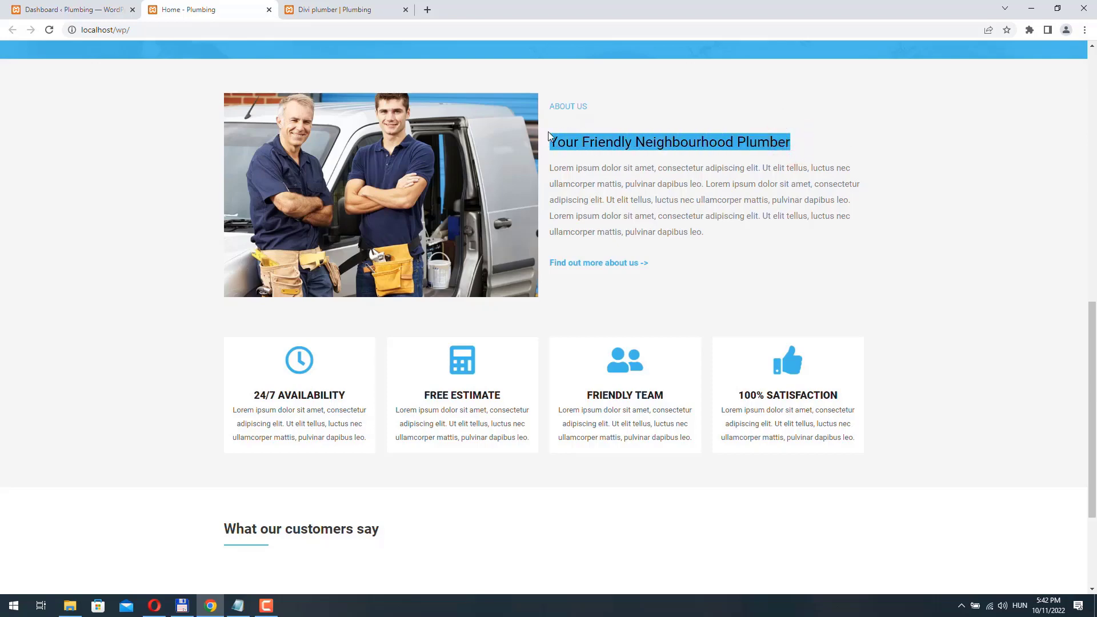
{"action": "left_click", "coordinate": [332, 7]}
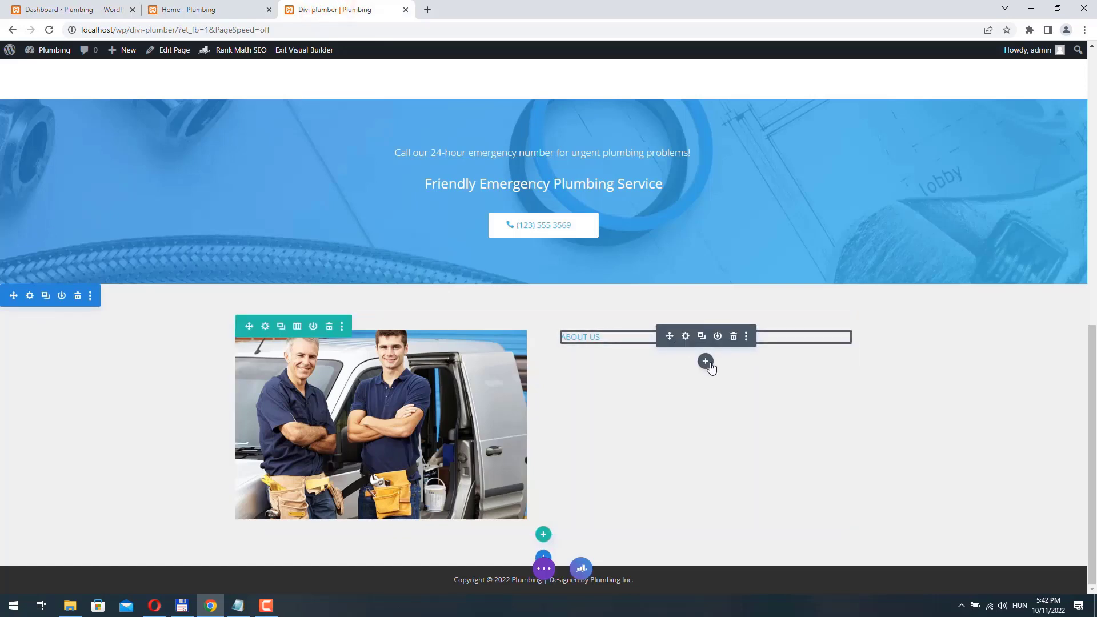
- Add a Text module below ABOUT US containing the pasted 'Your Friendly Neighbourhood Plumber' heading
{"action": "left_click", "coordinate": [706, 362]}
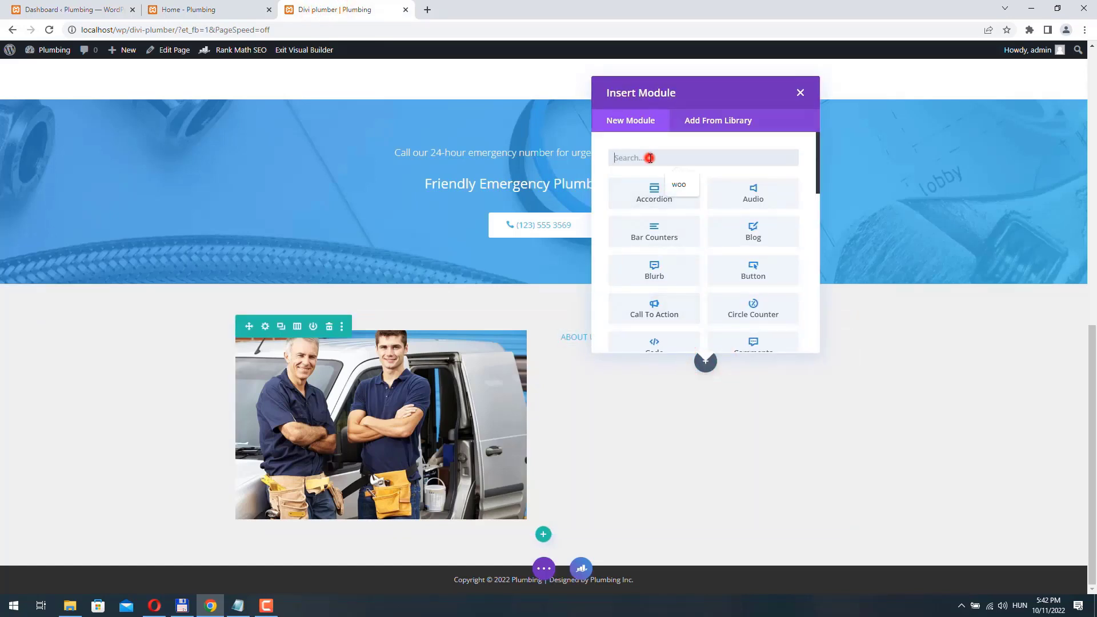
{"action": "type", "text": "tex"}
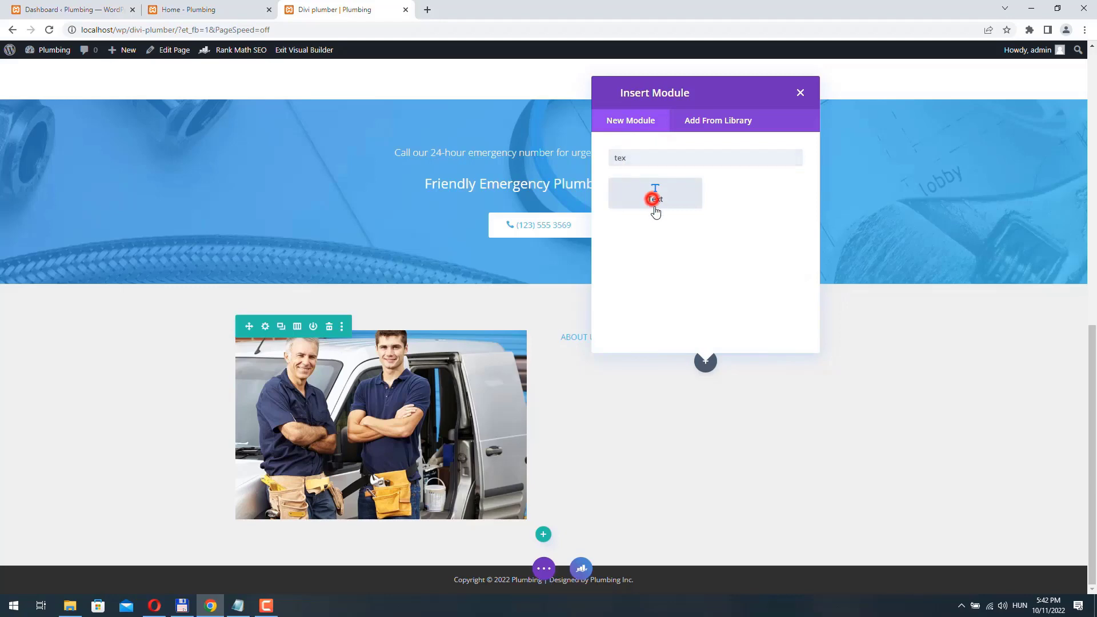
{"action": "left_click", "coordinate": [655, 211]}
{"action": "key", "text": "ctrl+a"}
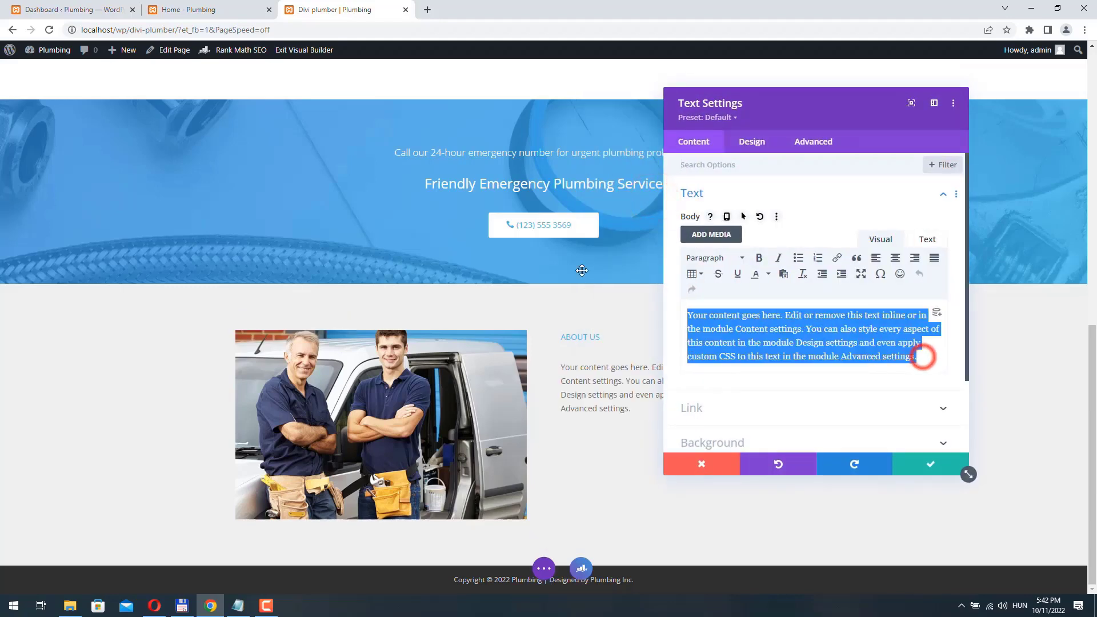
{"action": "key", "text": "ctrl+v"}
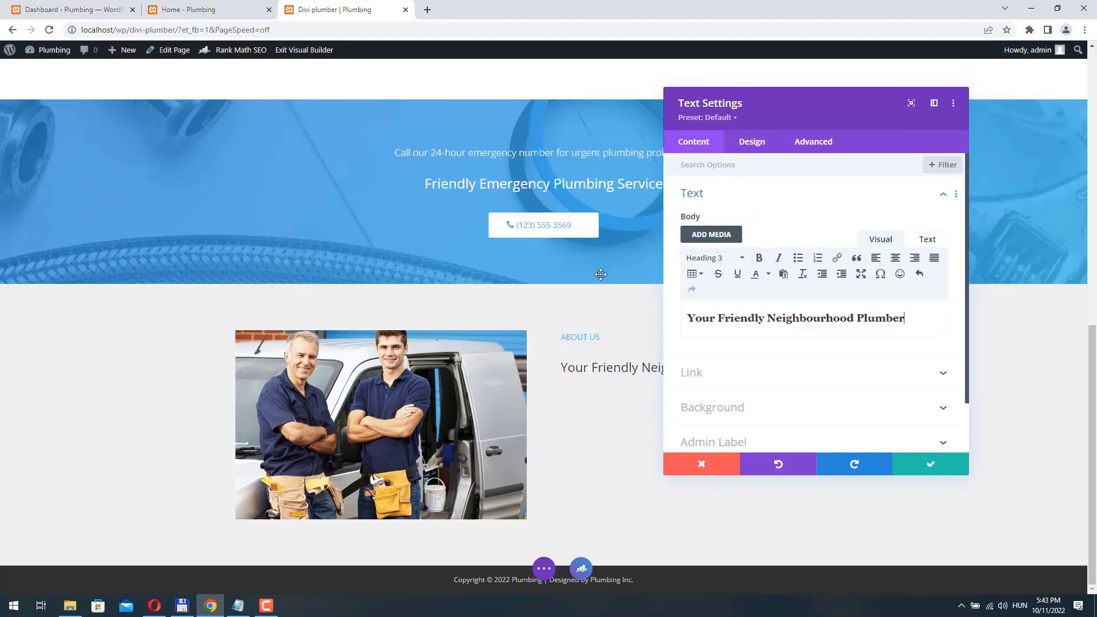
- Set the H3 heading font weight to Semi Bold and save
{"action": "left_click_drag", "start_coordinate": [796, 106], "coordinate": [279, 120]}
{"action": "left_click", "coordinate": [232, 160]}
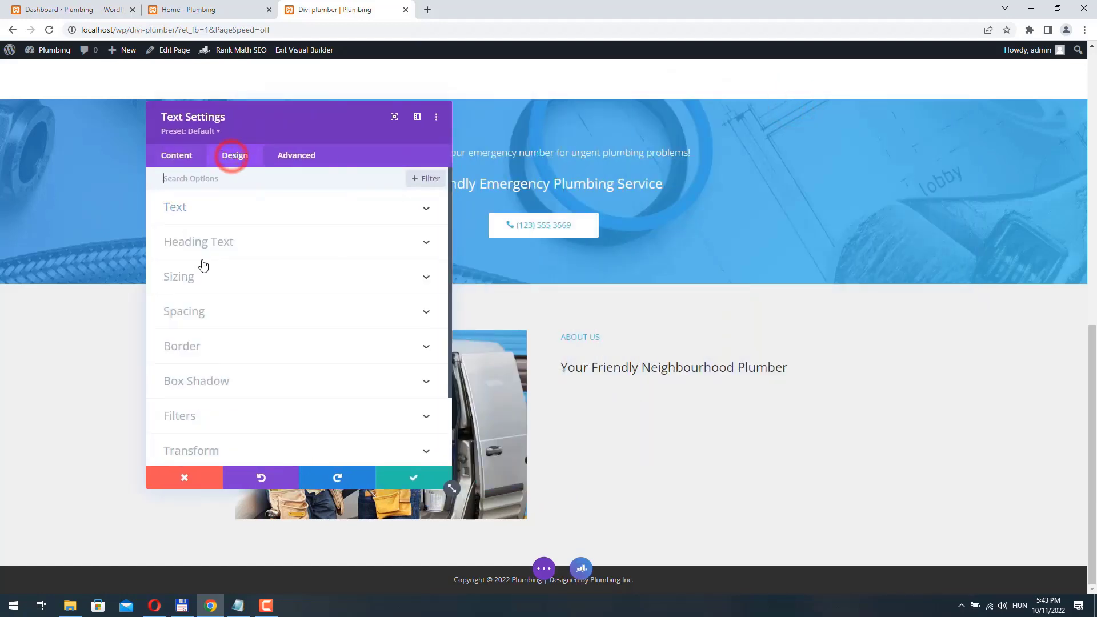
{"action": "left_click", "coordinate": [238, 243]}
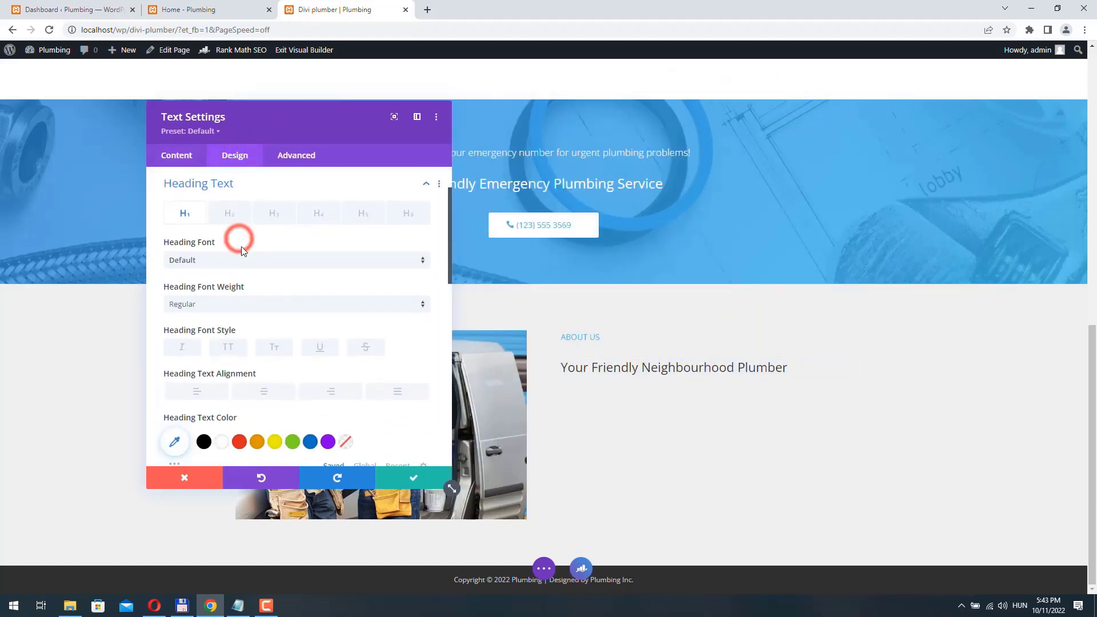
{"action": "left_click", "coordinate": [267, 218]}
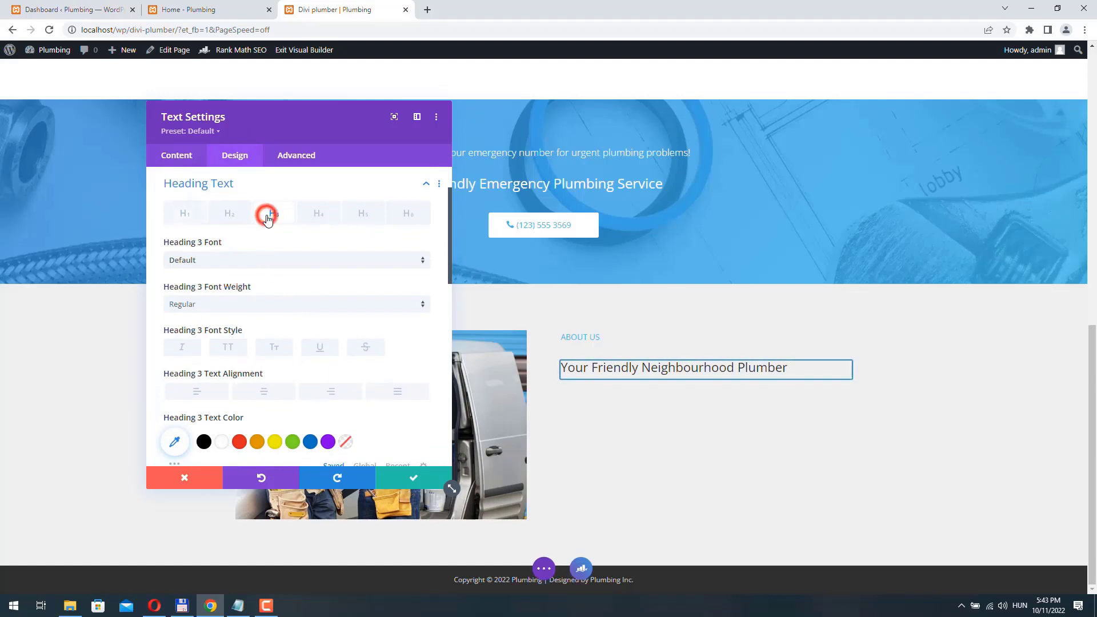
{"action": "left_click", "coordinate": [242, 305]}
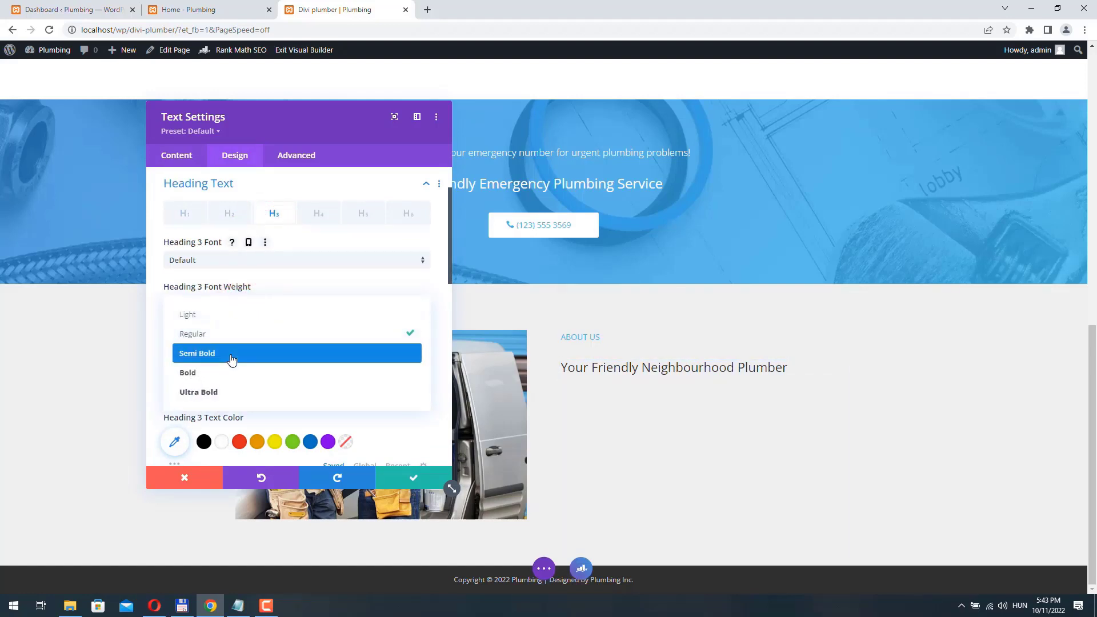
{"action": "left_click", "coordinate": [231, 358]}
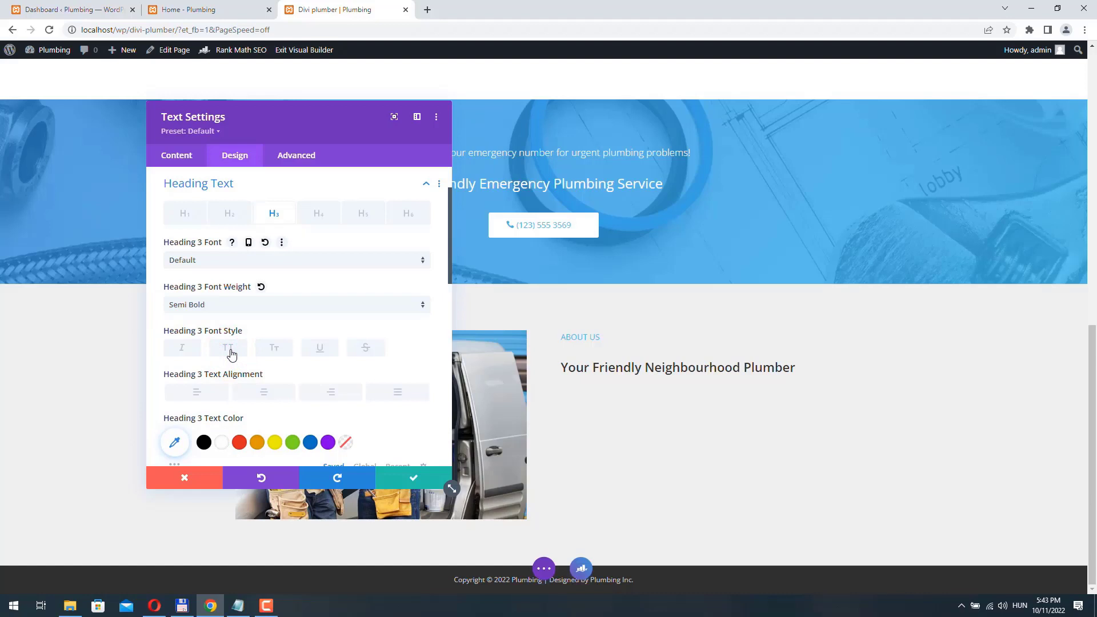
{"action": "left_click", "coordinate": [405, 483]}
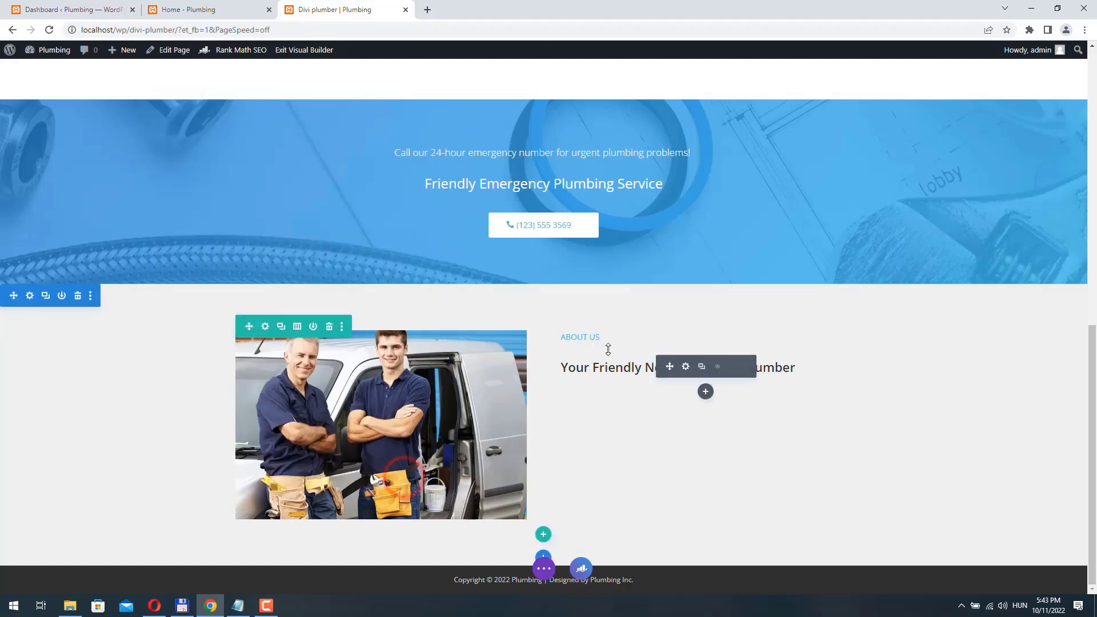
- Give the heading a -24px top margin and copy the Home page's About Us paragraph and link
{"action": "left_click", "coordinate": [687, 367]}
{"action": "left_click", "coordinate": [237, 155]}
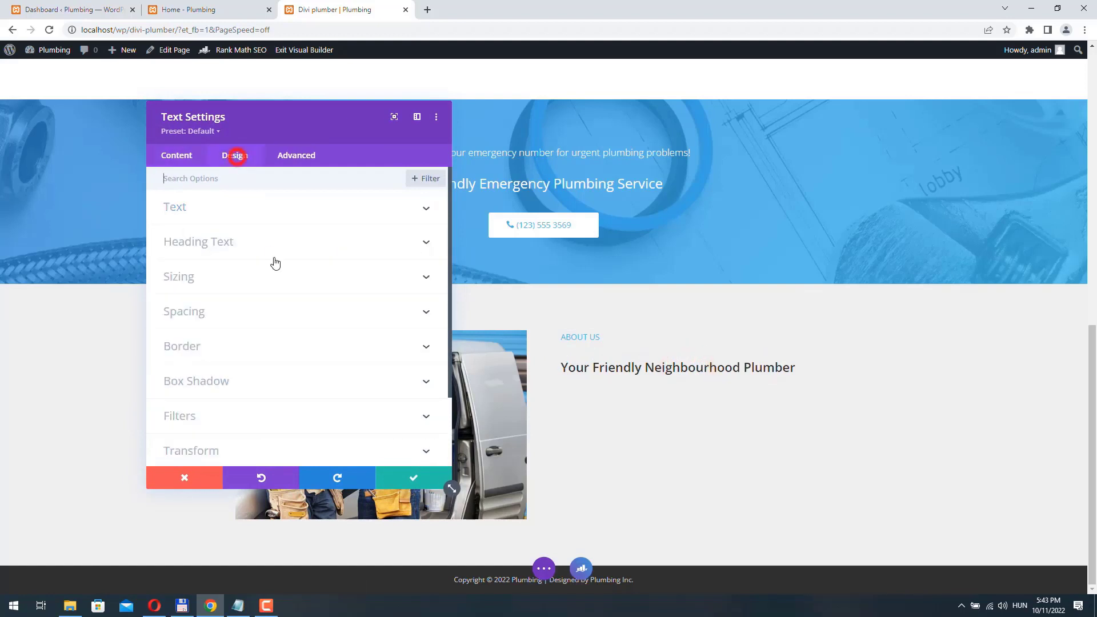
{"action": "left_click", "coordinate": [217, 317]}
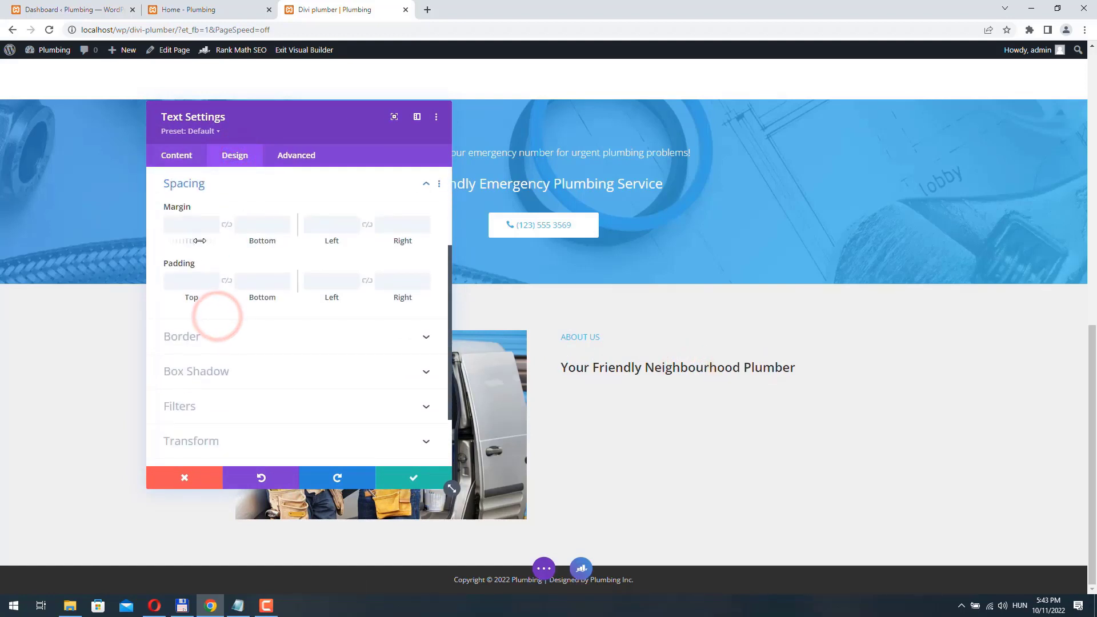
{"action": "left_click_drag", "start_coordinate": [199, 241], "coordinate": [184, 243]}
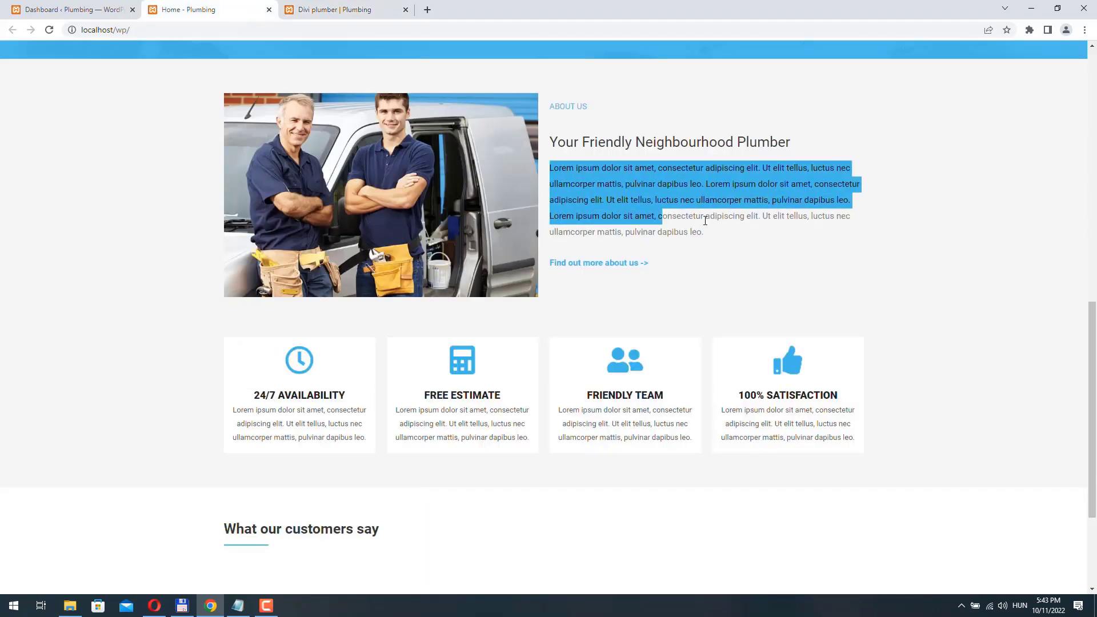
{"action": "left_click_drag", "start_coordinate": [705, 213], "coordinate": [748, 261]}
{"action": "key", "text": "ctrl+c"}
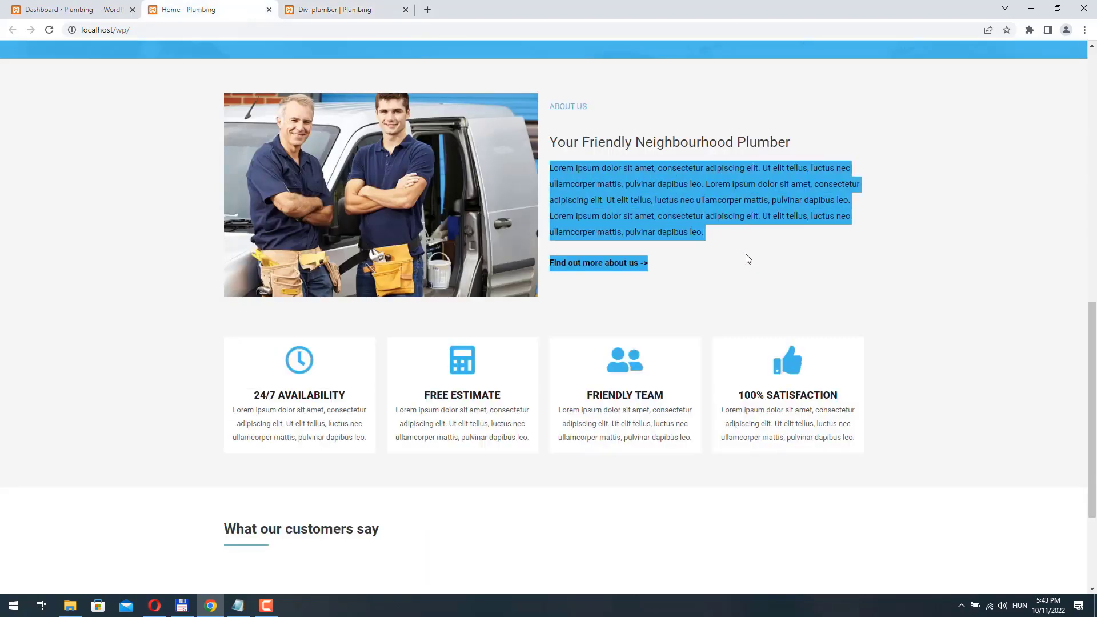
- Add a Text module under the heading with the lorem ipsum paragraph and 'Find out more about us ->' link
{"action": "left_click", "coordinate": [331, 10]}
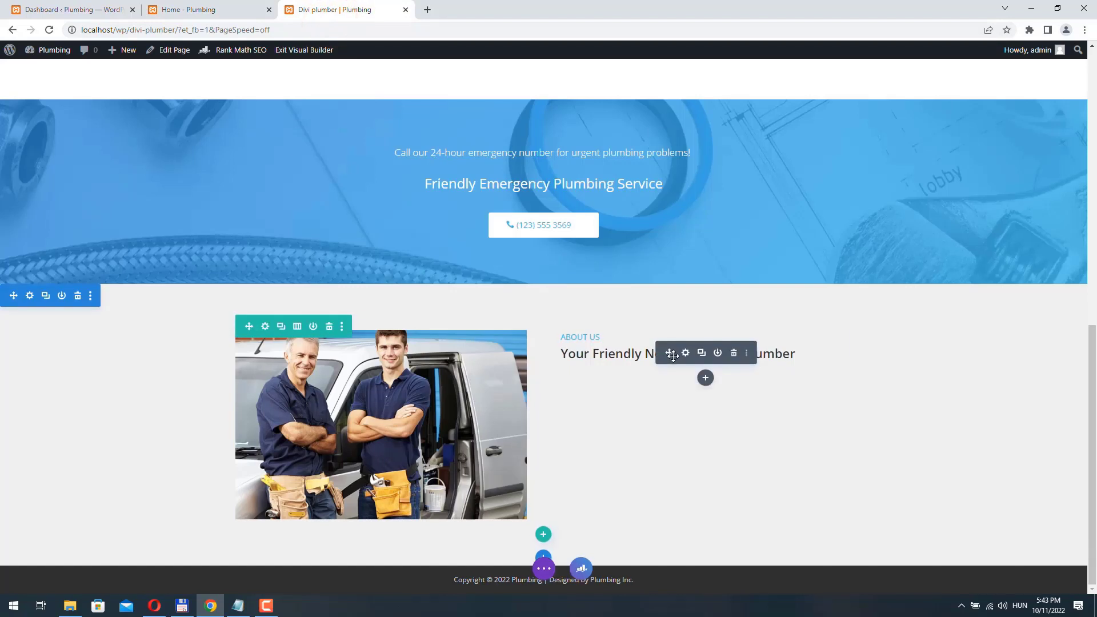
{"action": "left_click", "coordinate": [706, 378]}
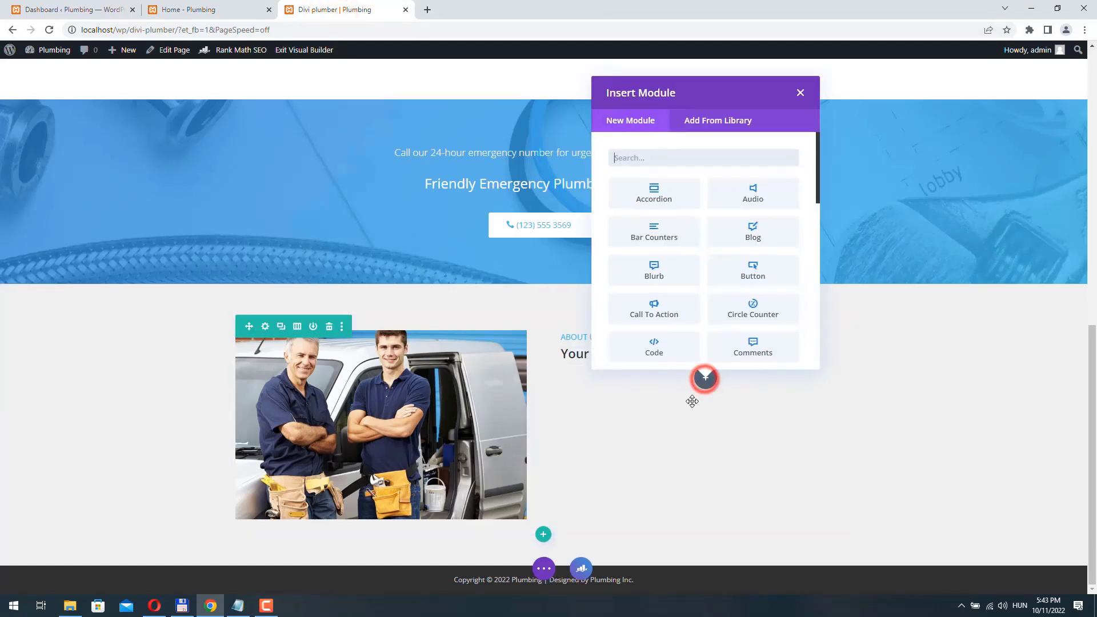
{"action": "type", "text": "text"}
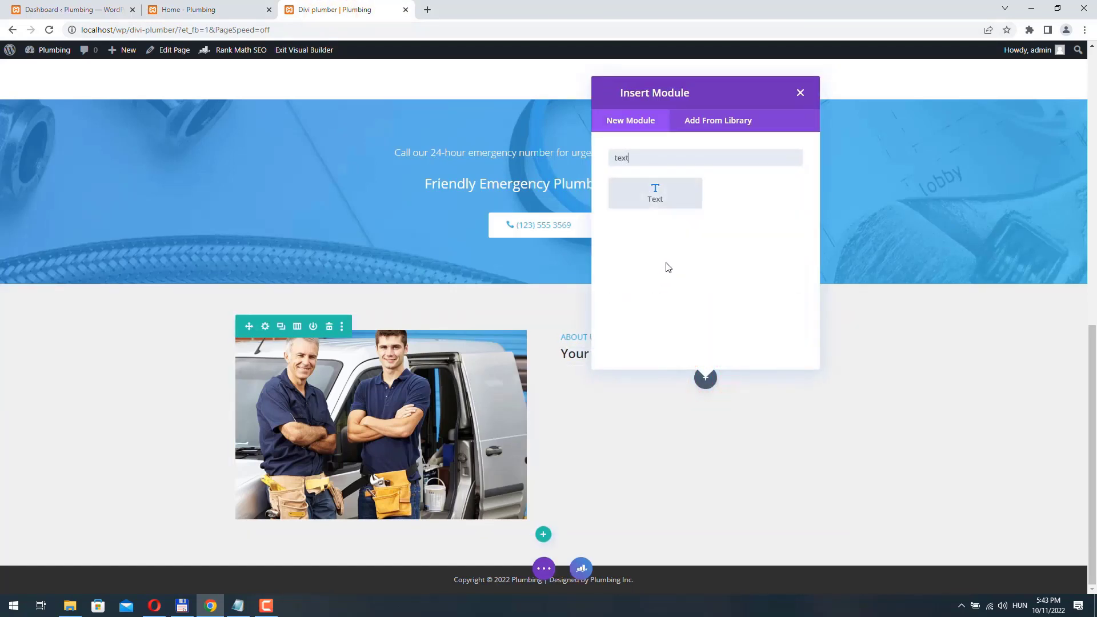
{"action": "left_click", "coordinate": [671, 199]}
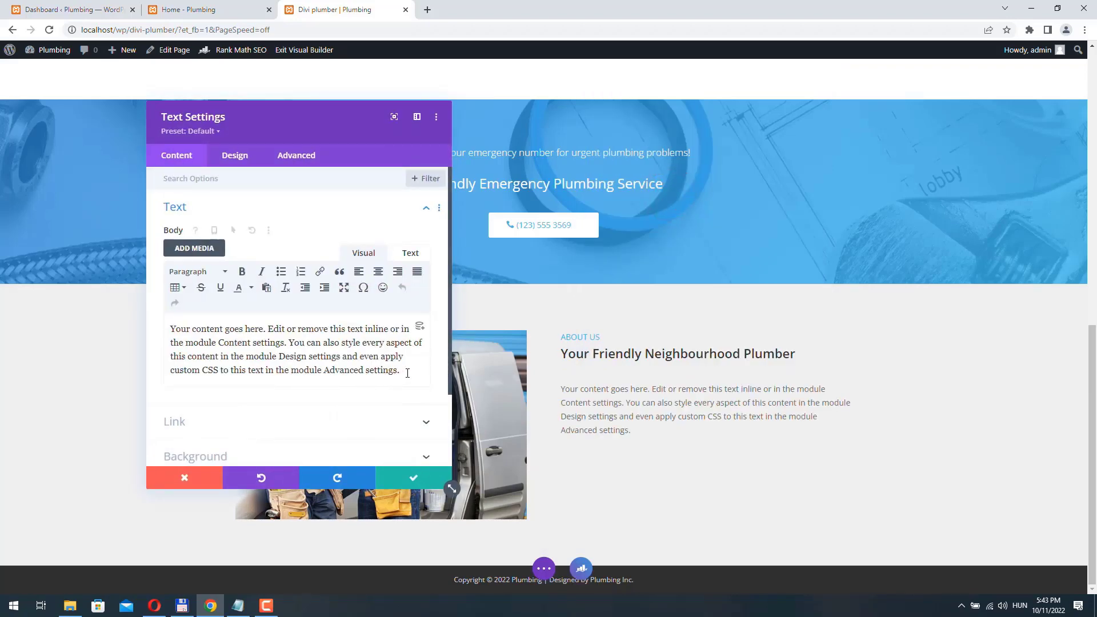
{"action": "left_click_drag", "start_coordinate": [407, 373], "coordinate": [171, 328]}
{"action": "key", "text": "ctrl+v"}
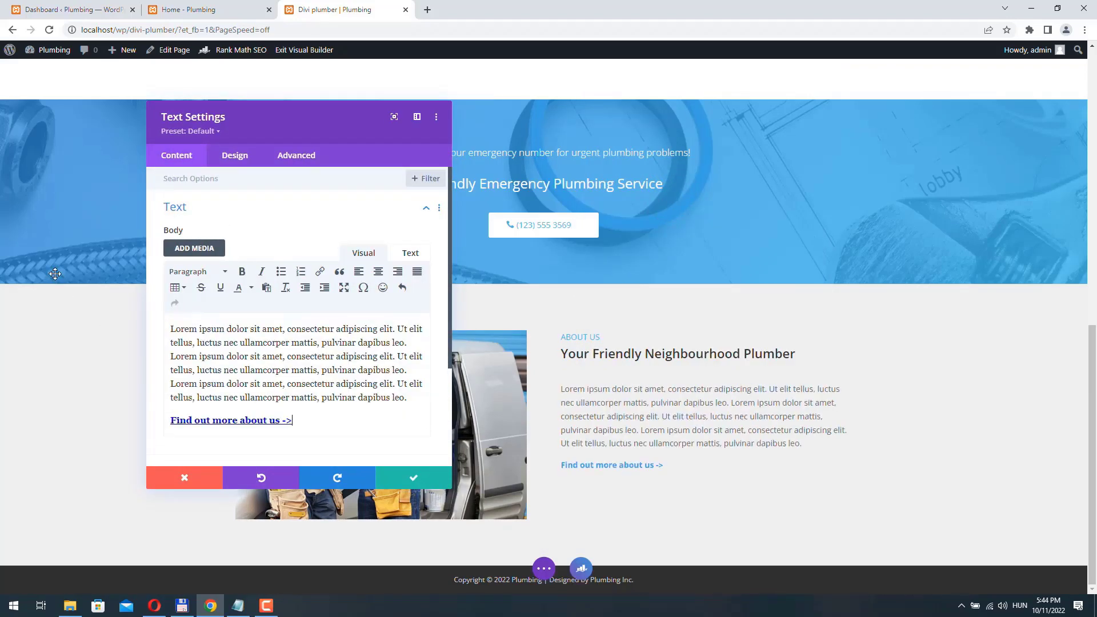
- Compare against the Home page, then bring up the About section's background colour picker
{"action": "left_click", "coordinate": [221, 10]}
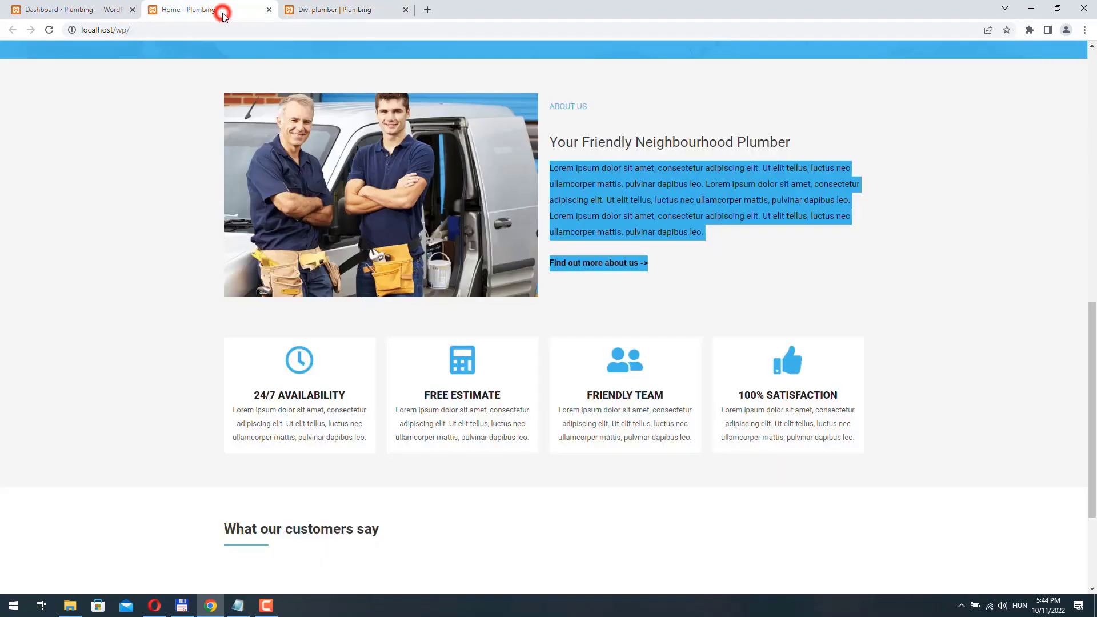
{"action": "scroll", "coordinate": [755, 228], "scroll_direction": "down", "scroll_amount": 2}
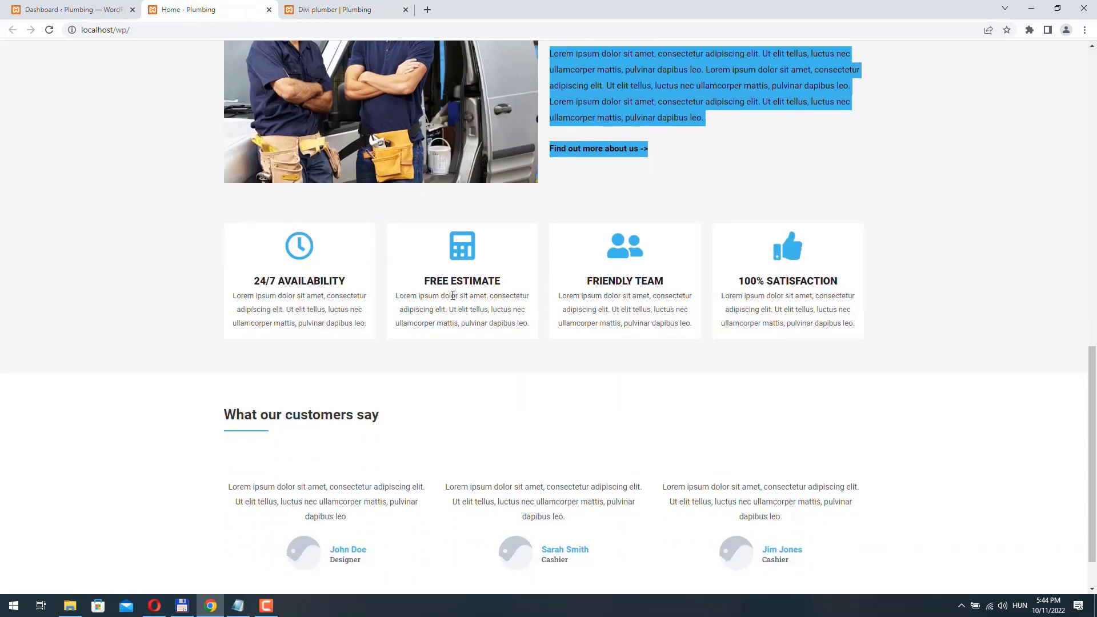
{"action": "key", "text": "ctrl+Tab"}
{"action": "left_click", "coordinate": [26, 296]}
{"action": "left_click", "coordinate": [269, 245]}
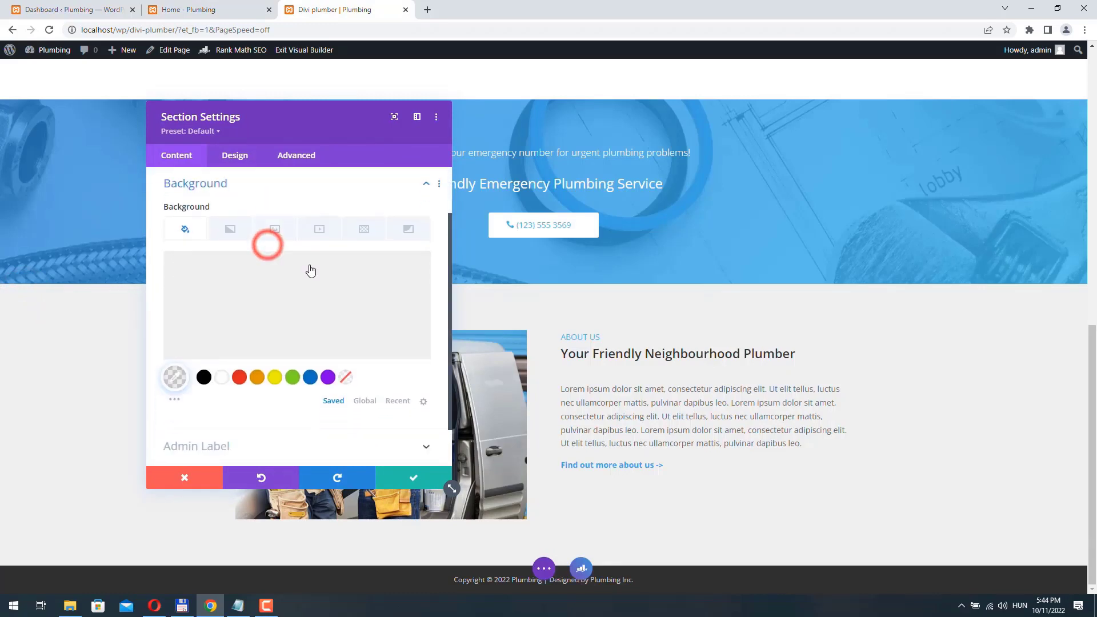
{"action": "left_click", "coordinate": [210, 321]}
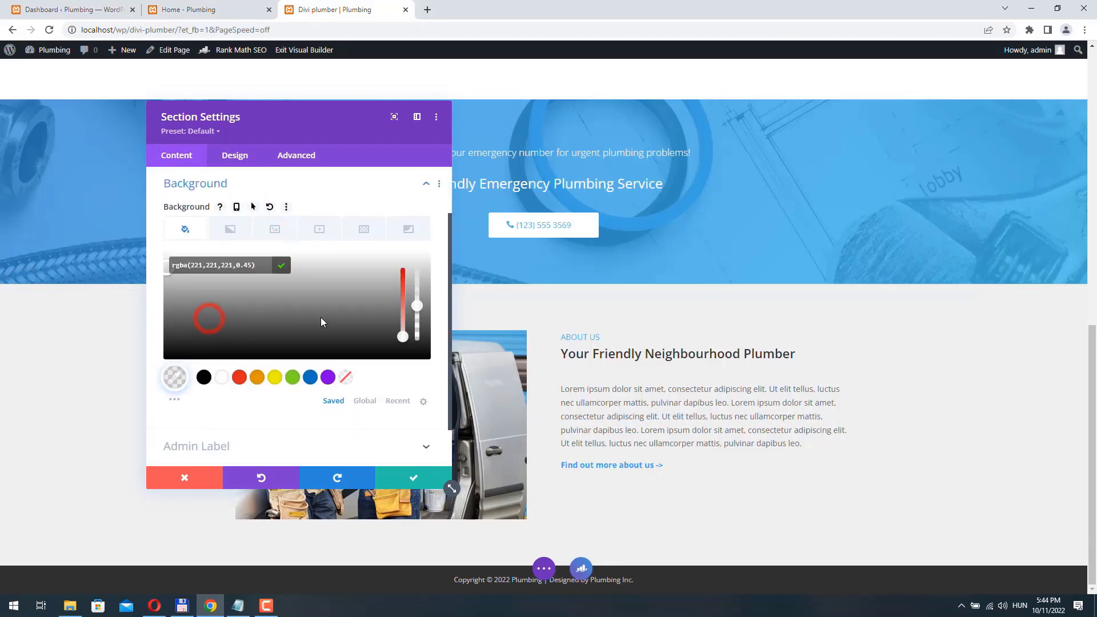
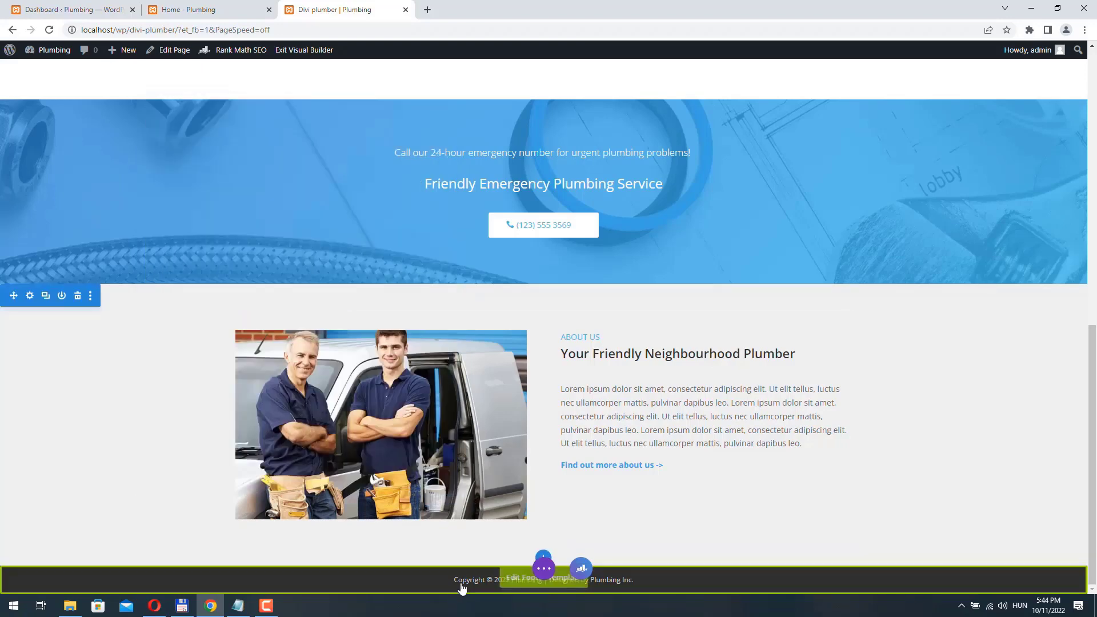
- Add a regular section below About Us with an empty four-column row
{"action": "left_click", "coordinate": [543, 557]}
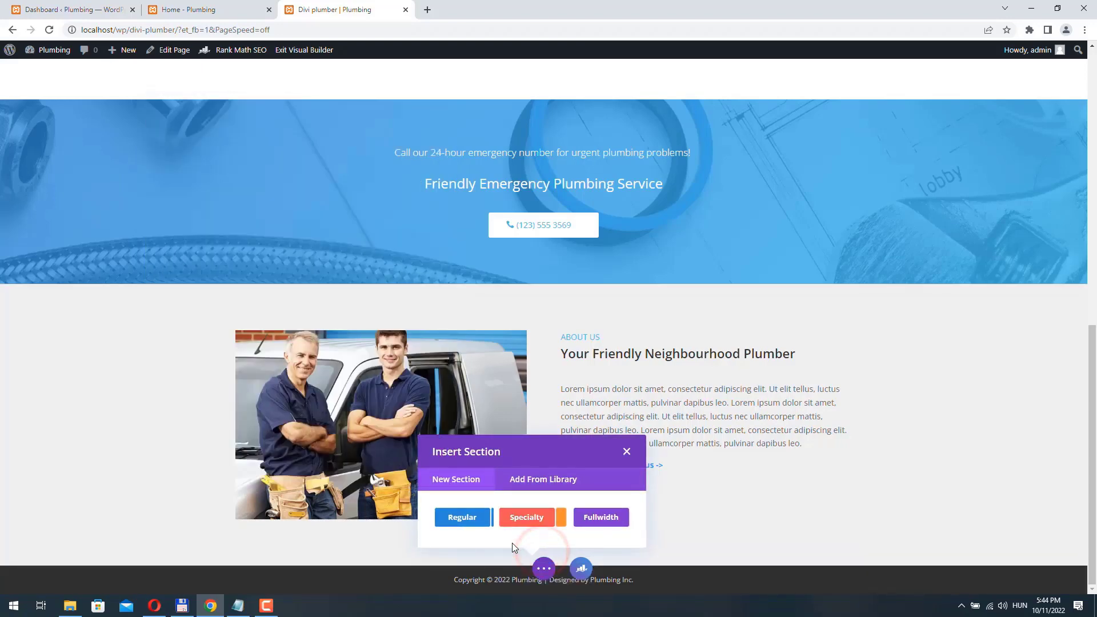
{"action": "left_click", "coordinate": [464, 518]}
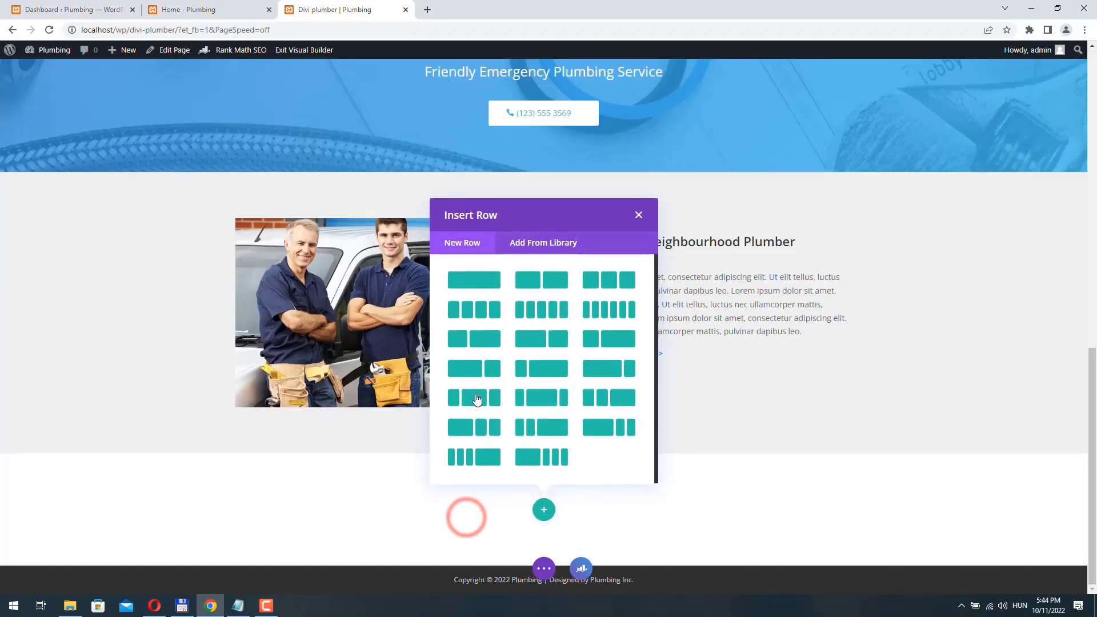
{"action": "left_click", "coordinate": [474, 309]}
{"action": "left_click", "coordinate": [399, 93]}
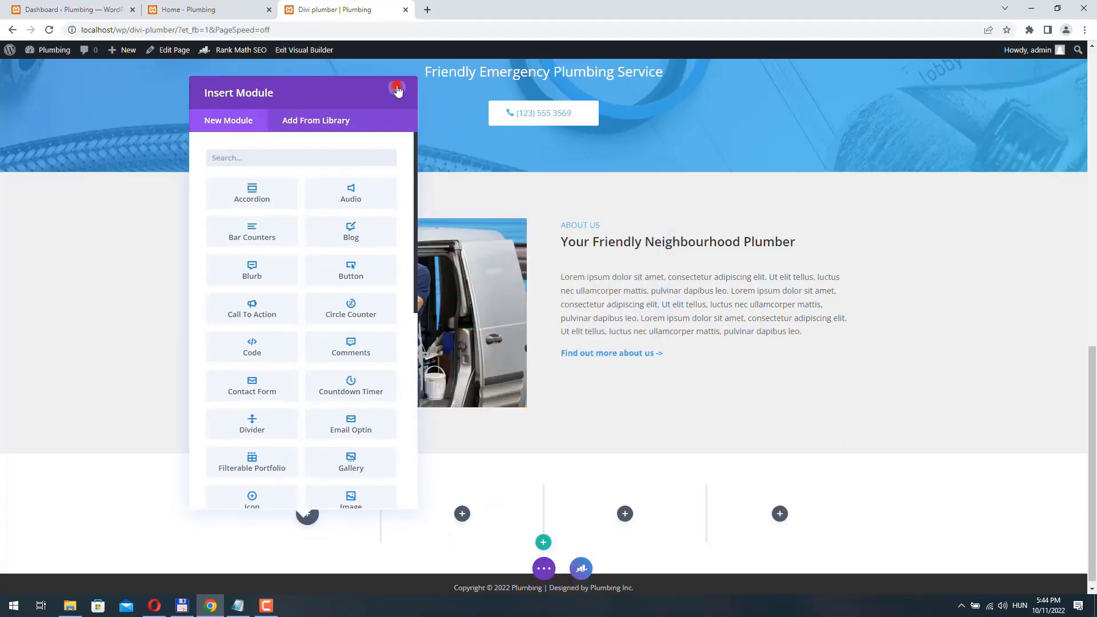
- Give the new section a pasted semi-transparent grey rgba background colour
{"action": "left_click", "coordinate": [29, 458]}
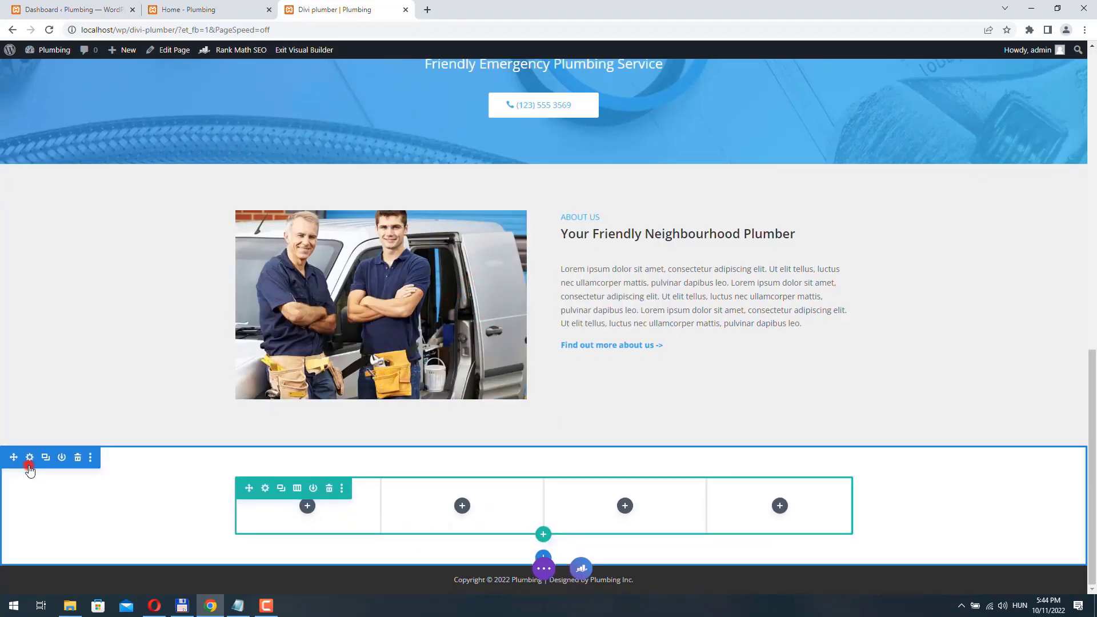
{"action": "left_click", "coordinate": [274, 240]}
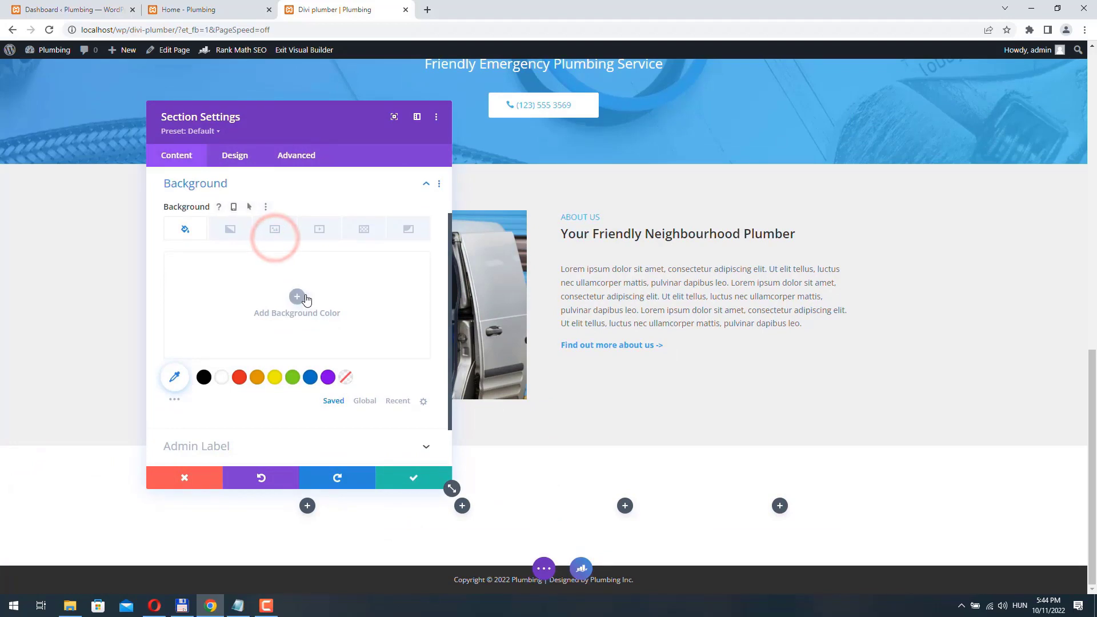
{"action": "left_click", "coordinate": [300, 295]}
{"action": "key", "text": "ctrl+v"}
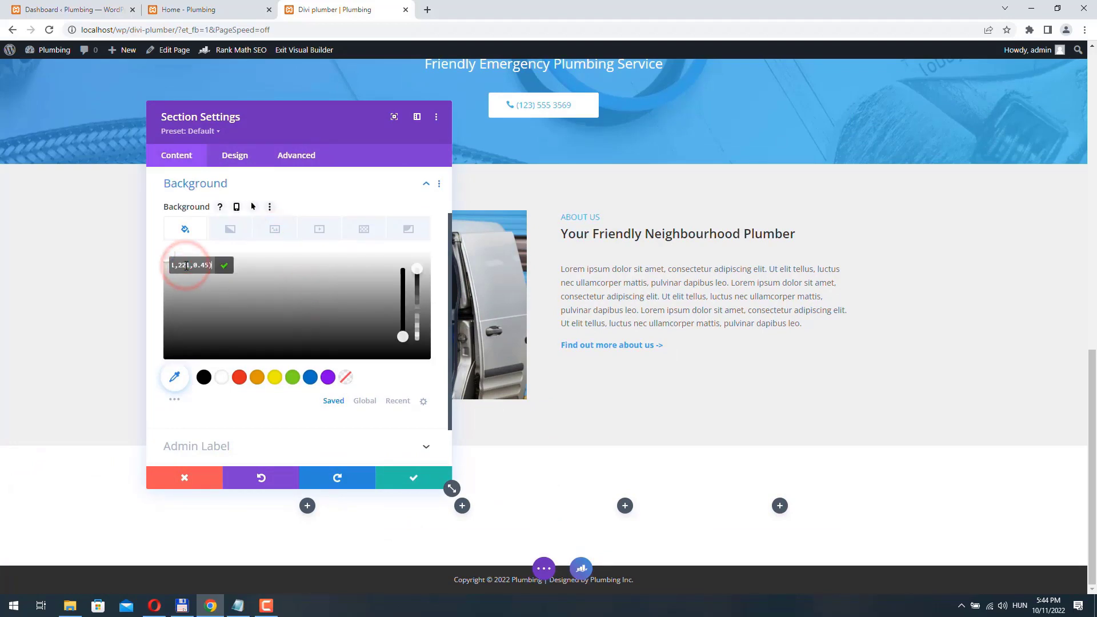
{"action": "left_click", "coordinate": [69, 461]}
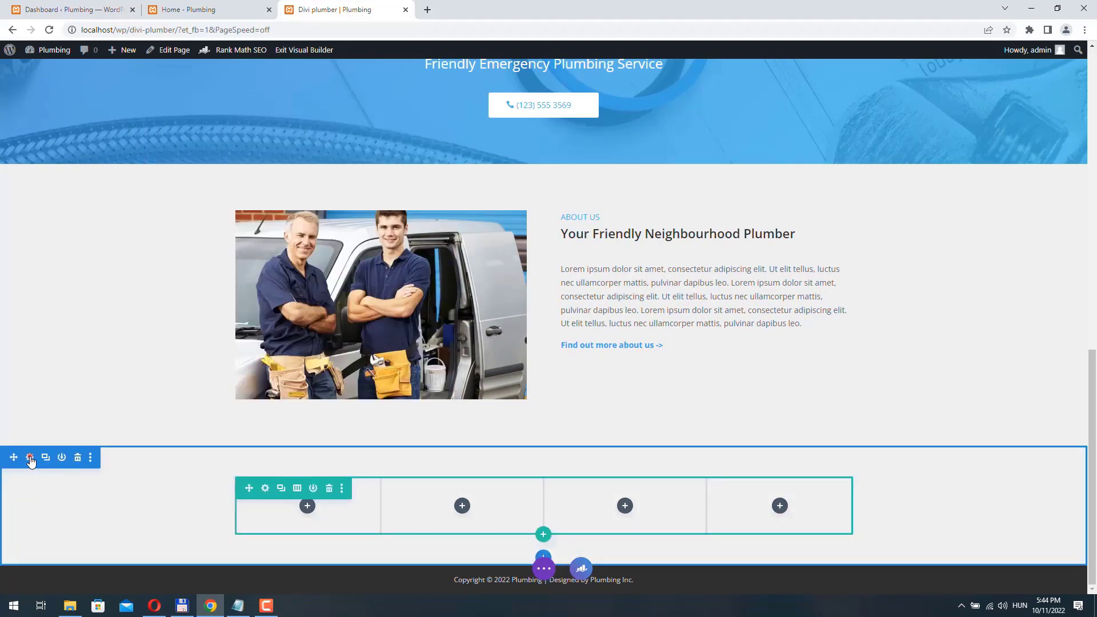
- Set the section's top padding to 0px and save
{"action": "left_click", "coordinate": [31, 459]}
{"action": "left_click", "coordinate": [249, 156]}
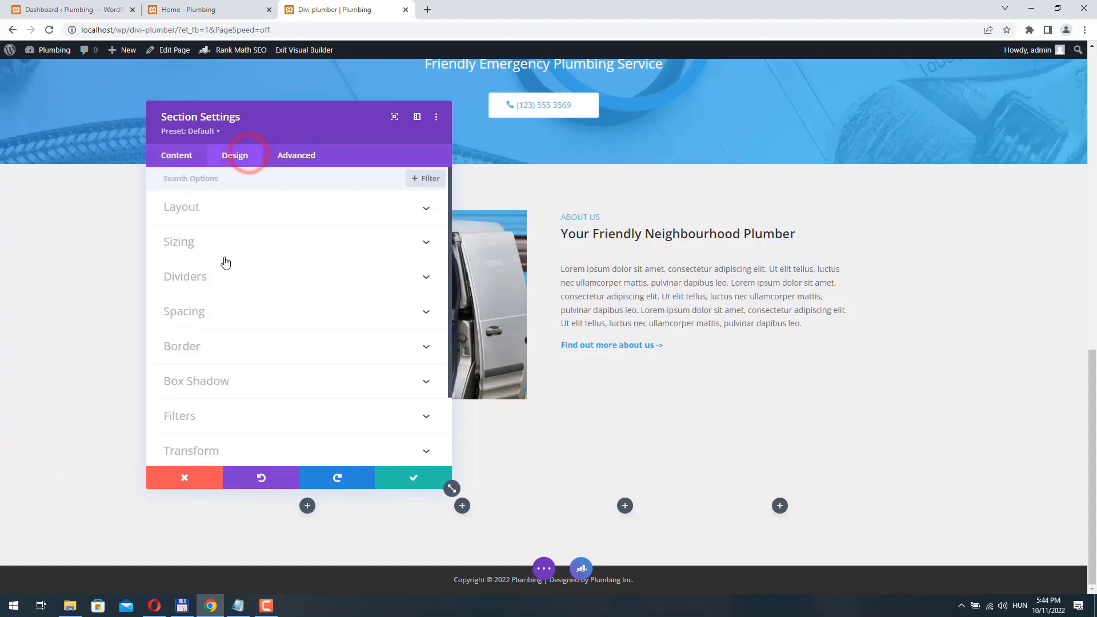
{"action": "left_click", "coordinate": [220, 318]}
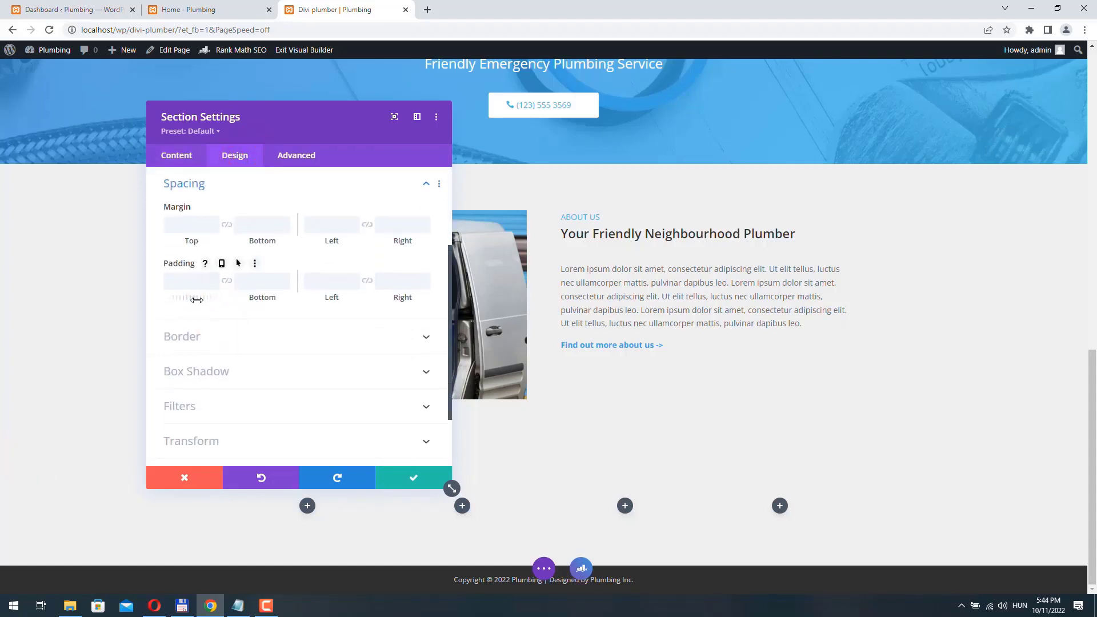
{"action": "type", "text": "0"}
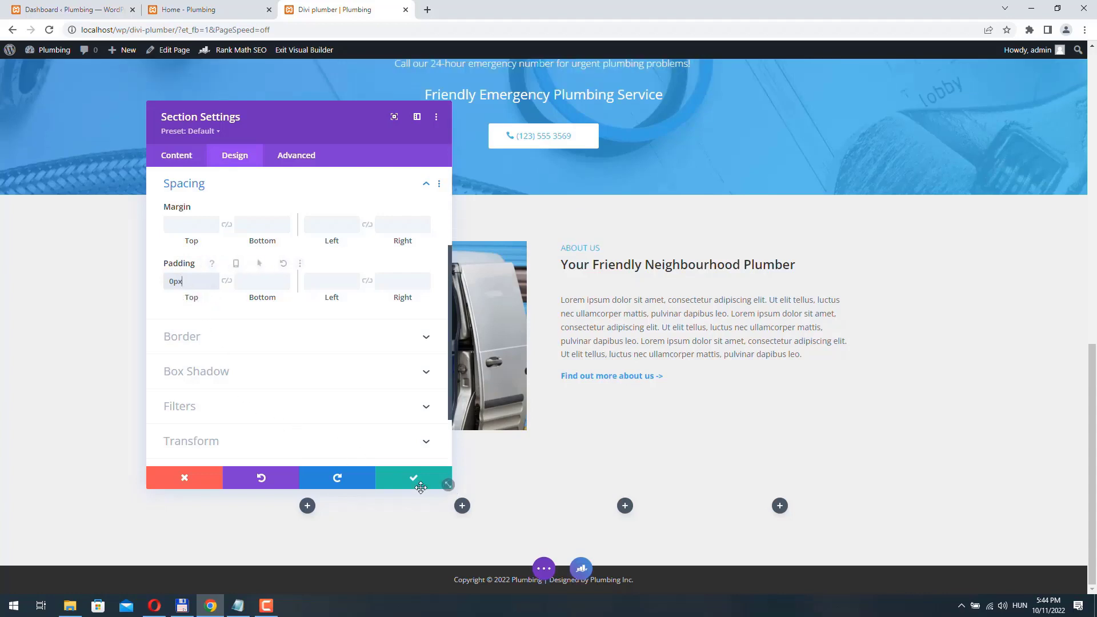
{"action": "left_click", "coordinate": [420, 486]}
- Add a Blurb to the first column titled '24/7 AVAILABILITY' with a Lorem ipsum body
{"action": "left_click", "coordinate": [307, 506]}
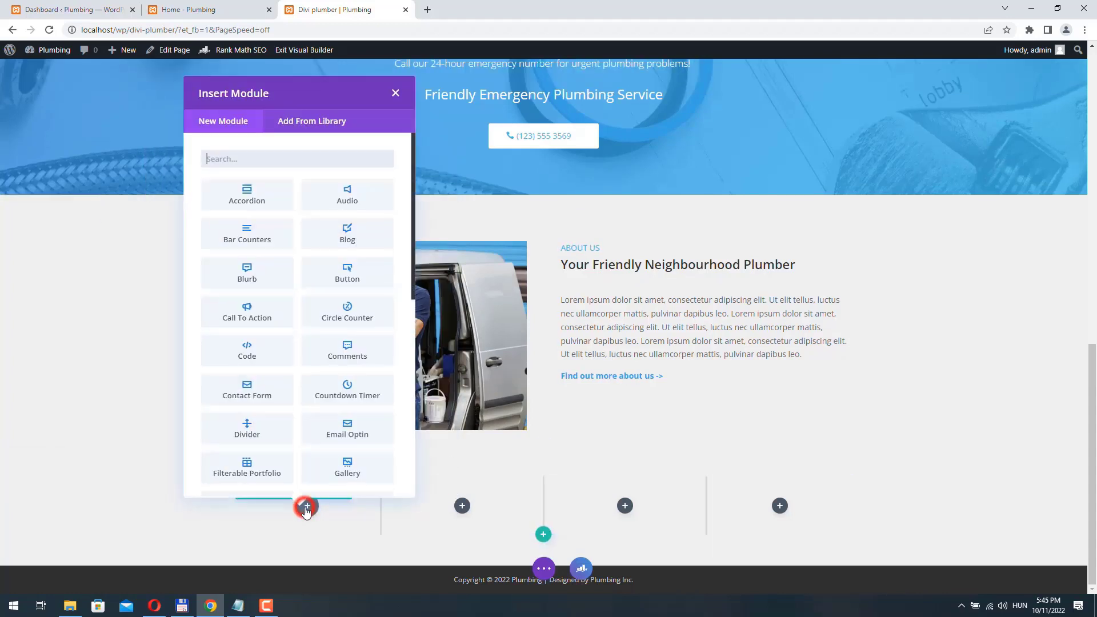
{"action": "left_click", "coordinate": [249, 269]}
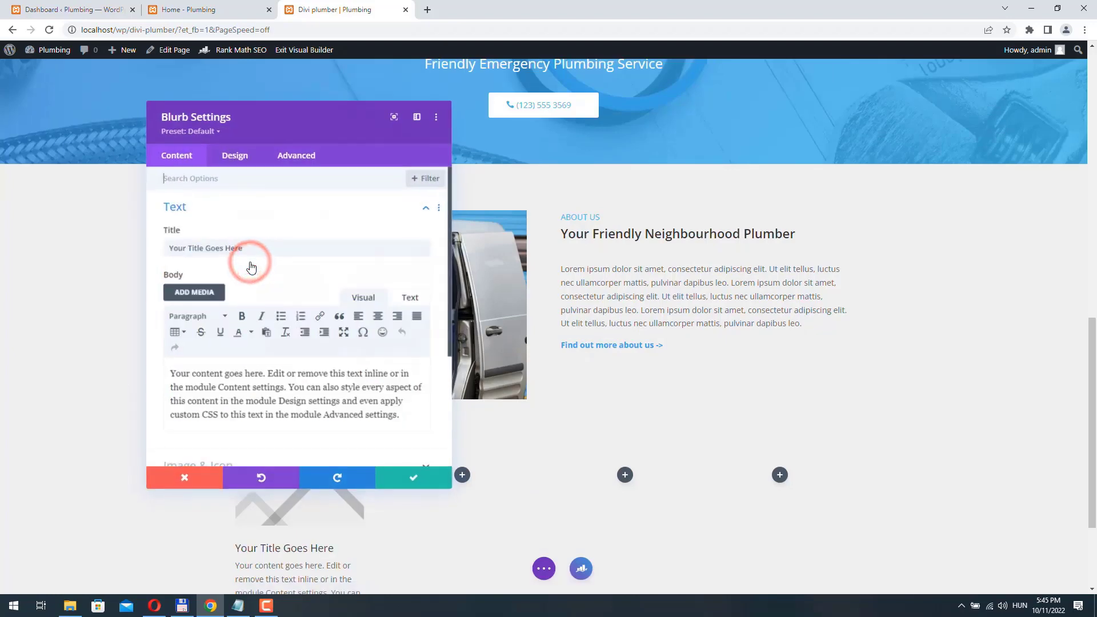
{"action": "left_click_drag", "start_coordinate": [313, 117], "coordinate": [598, 163]}
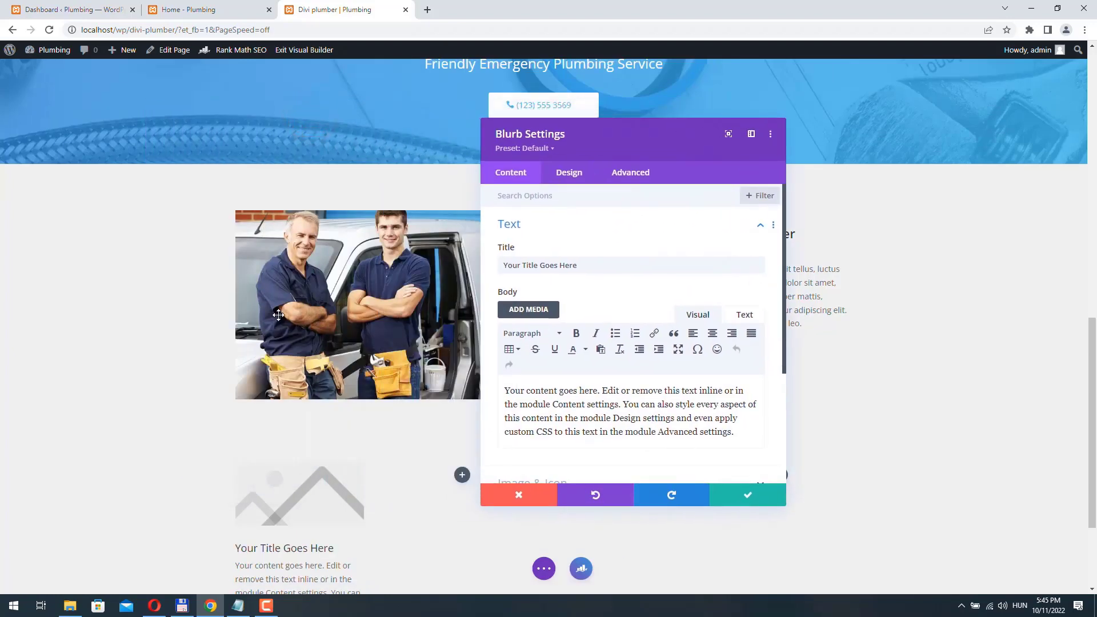
{"action": "scroll", "coordinate": [278, 315], "scroll_direction": "down", "scroll_amount": 3}
{"action": "type", "text": "24/7 AVAILABILITY"}
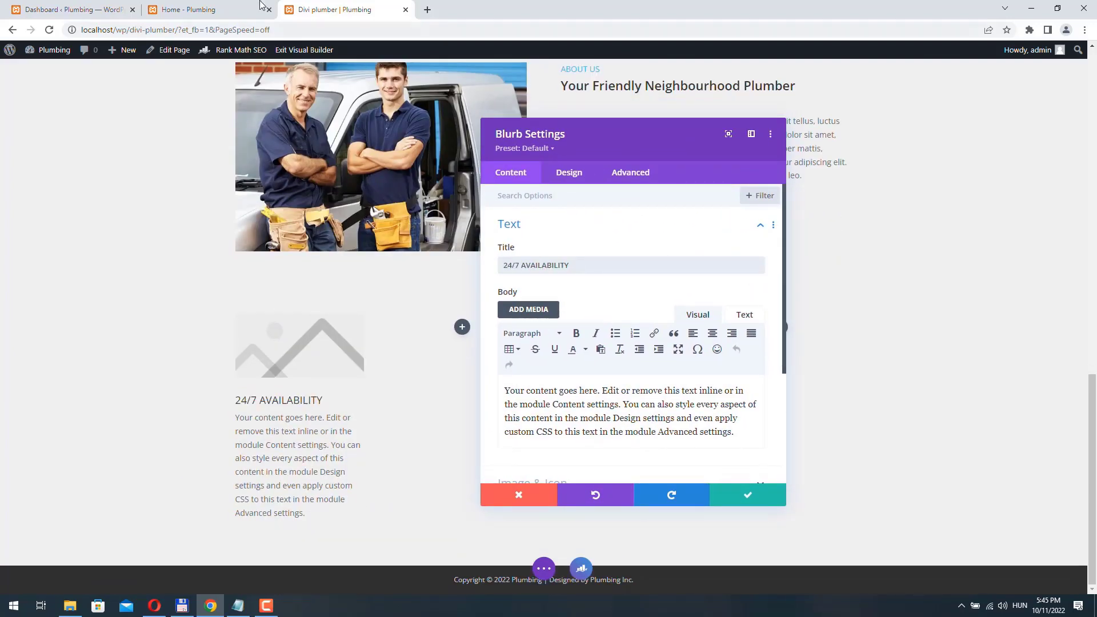
{"action": "left_click_drag", "start_coordinate": [736, 433], "coordinate": [413, 356]}
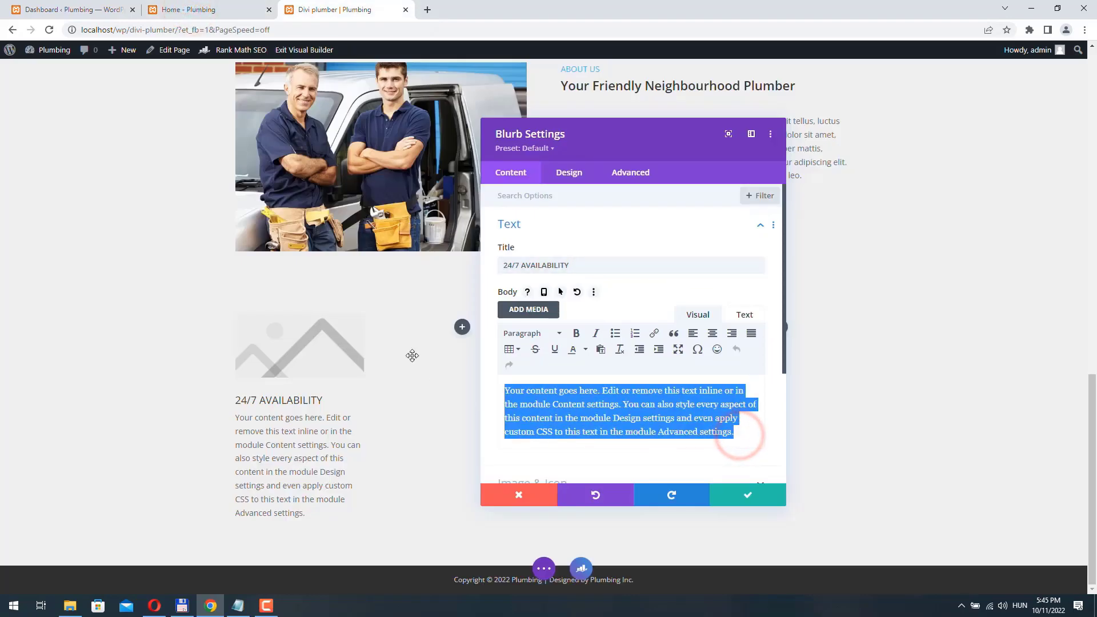
{"action": "type", "text": "Lorem ipsum dolor sit amet, consectetur adipiscing elit. Ut elit tellus, luctus nec ullamcorper mattis, pulvinar dapibus leo."}
{"action": "scroll", "coordinate": [564, 320], "scroll_direction": "down", "scroll_amount": 3}
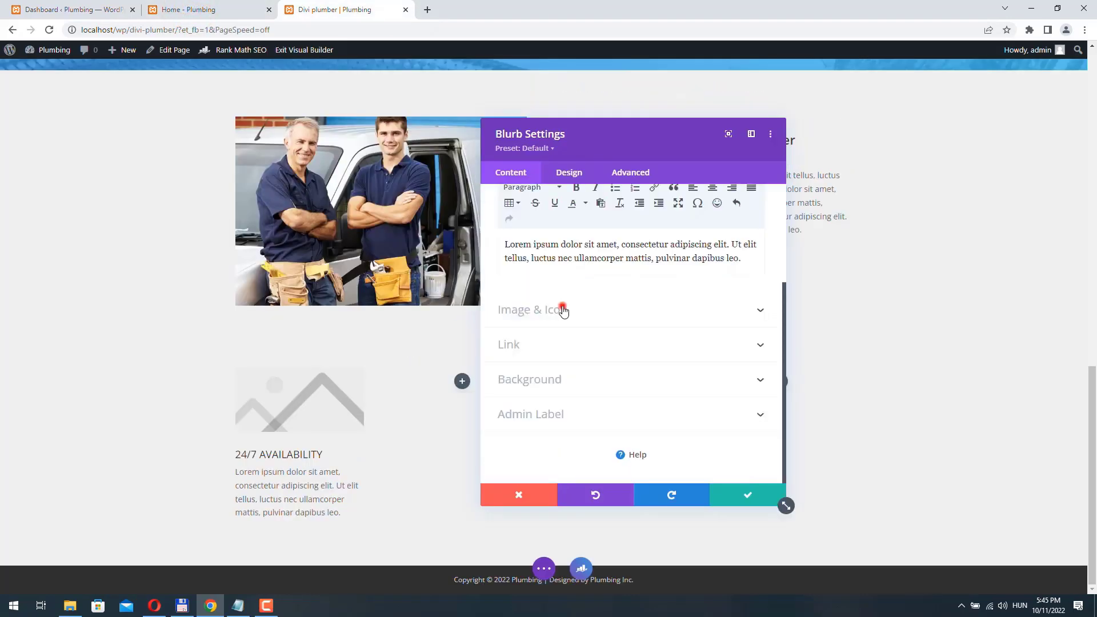
- Replace the blurb image with a clock icon found by searching 'cloc'
{"action": "left_click", "coordinate": [563, 308]}
{"action": "left_click", "coordinate": [514, 244]}
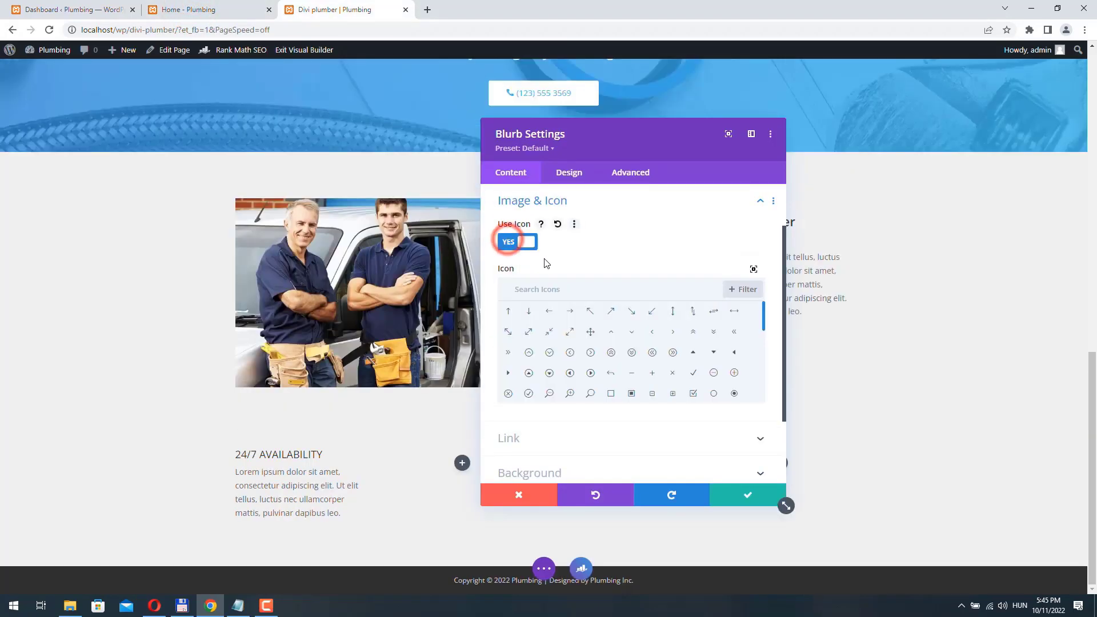
{"action": "left_click", "coordinate": [557, 289]}
{"action": "type", "text": "cloc"}
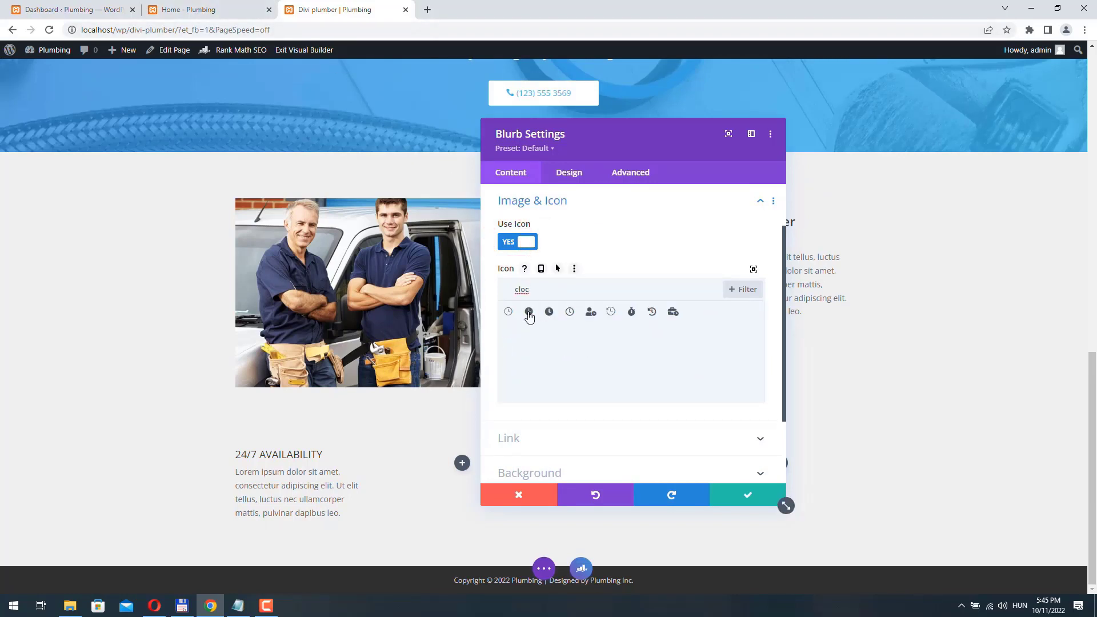
{"action": "left_click", "coordinate": [529, 313]}
- Give the blurb a white background
{"action": "scroll", "coordinate": [559, 391], "scroll_direction": "down", "scroll_amount": 2}
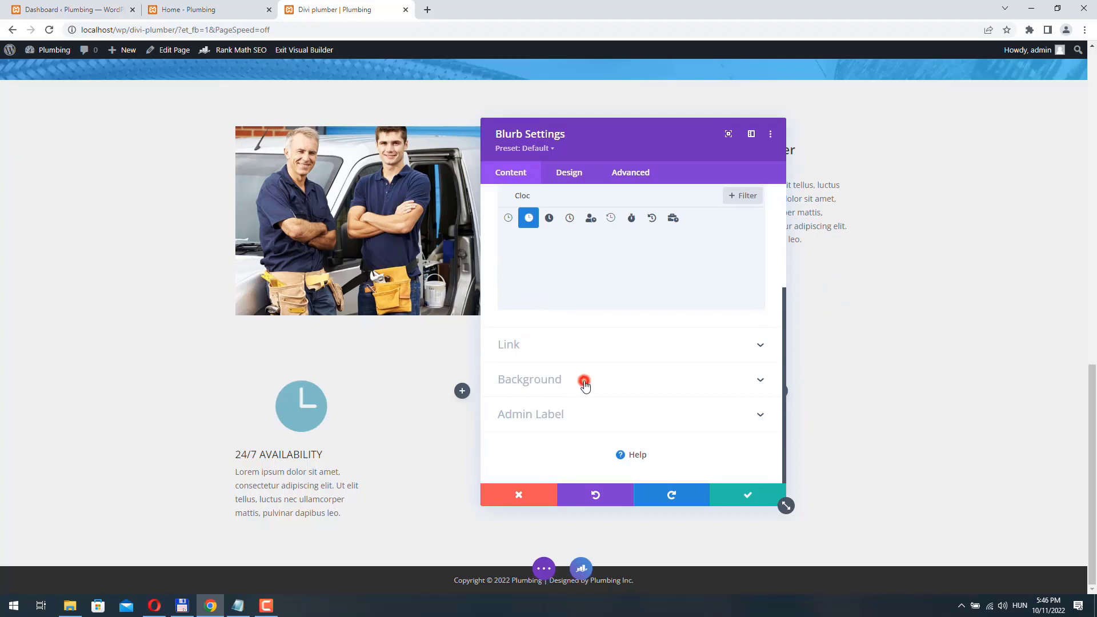
{"action": "left_click", "coordinate": [584, 383]}
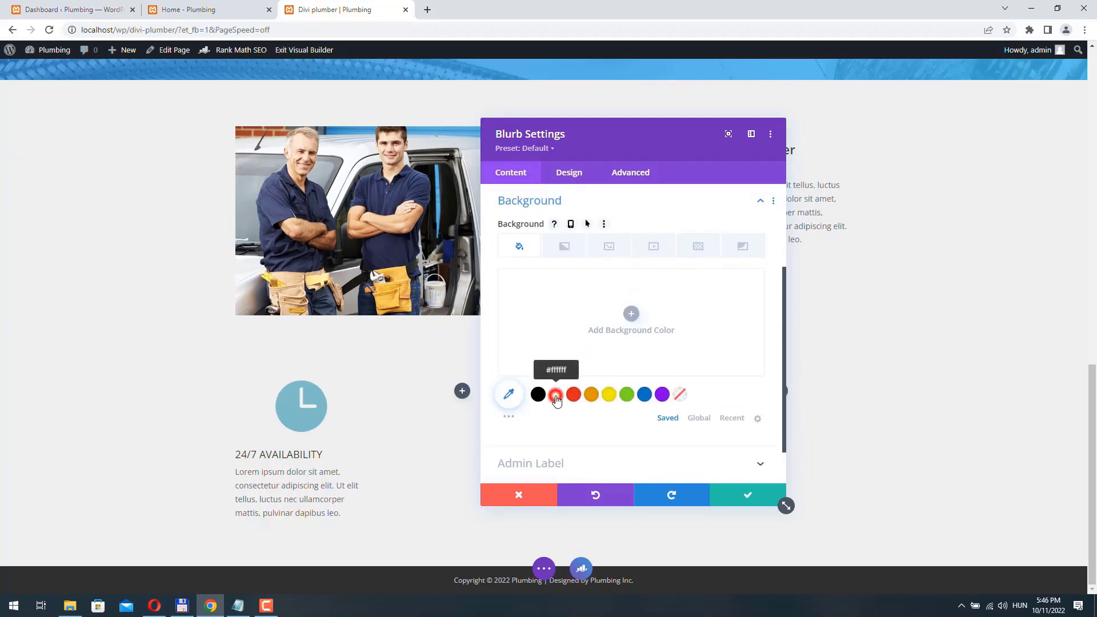
{"action": "left_click", "coordinate": [555, 396]}
{"action": "left_click", "coordinate": [569, 172]}
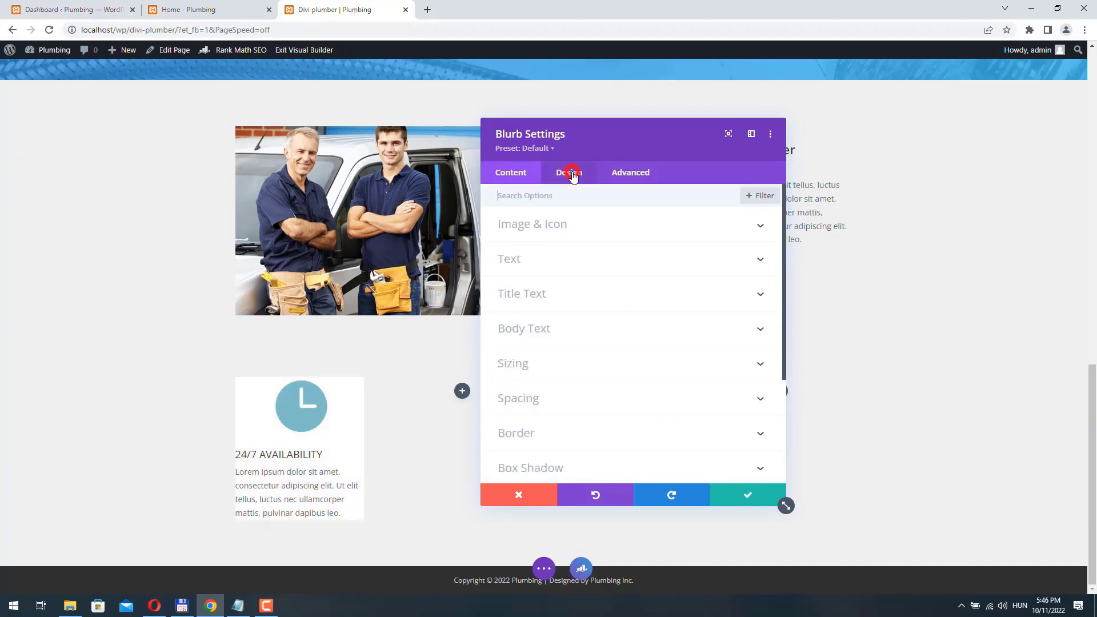
- Make the blurb icon a brighter blue and shrink its width to 82px
{"action": "left_click", "coordinate": [553, 231]}
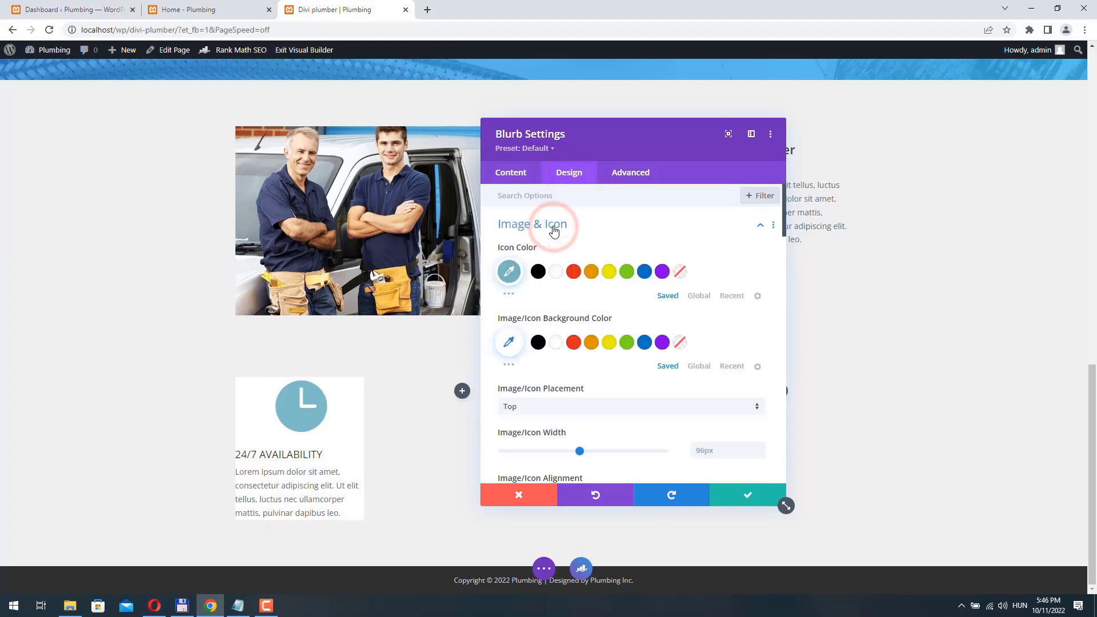
{"action": "left_click", "coordinate": [509, 272]}
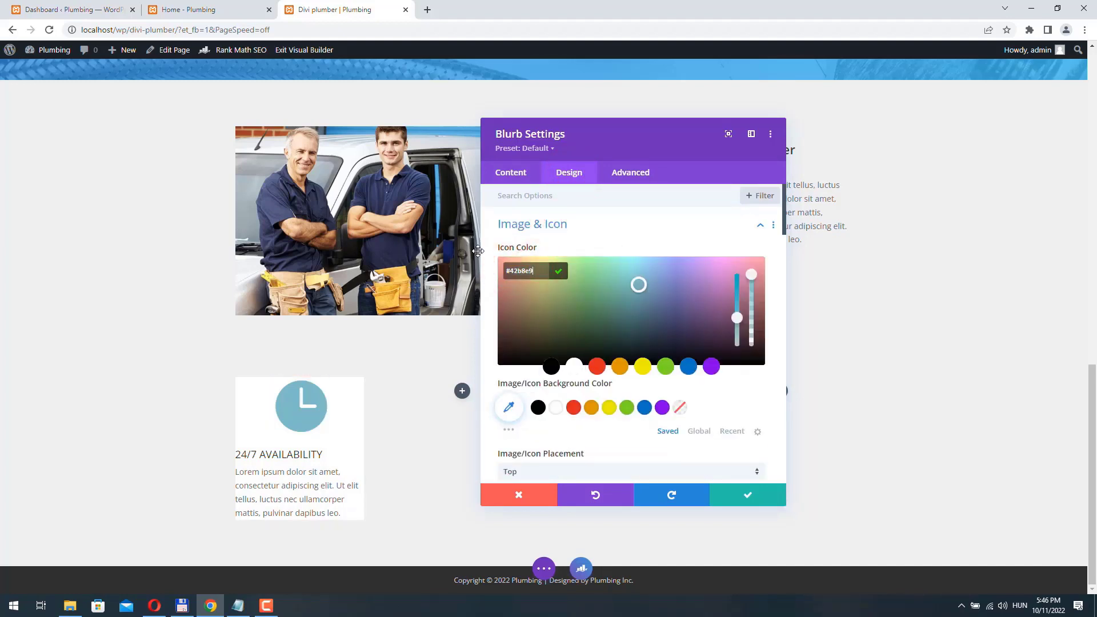
{"action": "key", "text": "Return"}
{"action": "left_click_drag", "start_coordinate": [578, 337], "coordinate": [568, 338]}
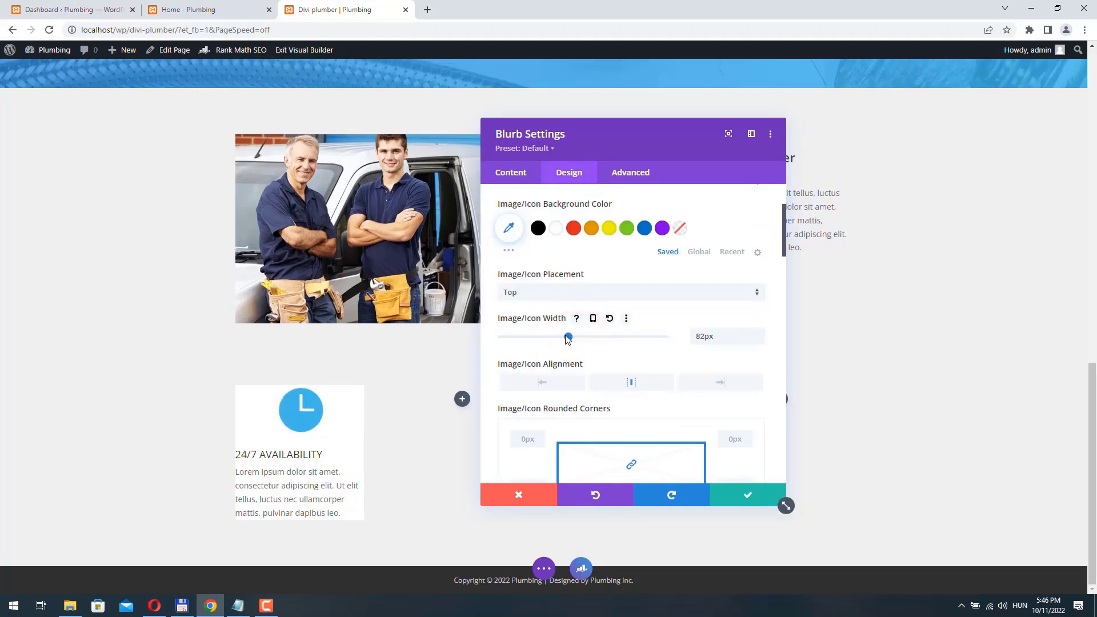
{"action": "scroll", "coordinate": [554, 284], "scroll_direction": "down", "scroll_amount": 5}
- Make the 24/7 AVAILABILITY title bold and centred
{"action": "left_click", "coordinate": [554, 279]}
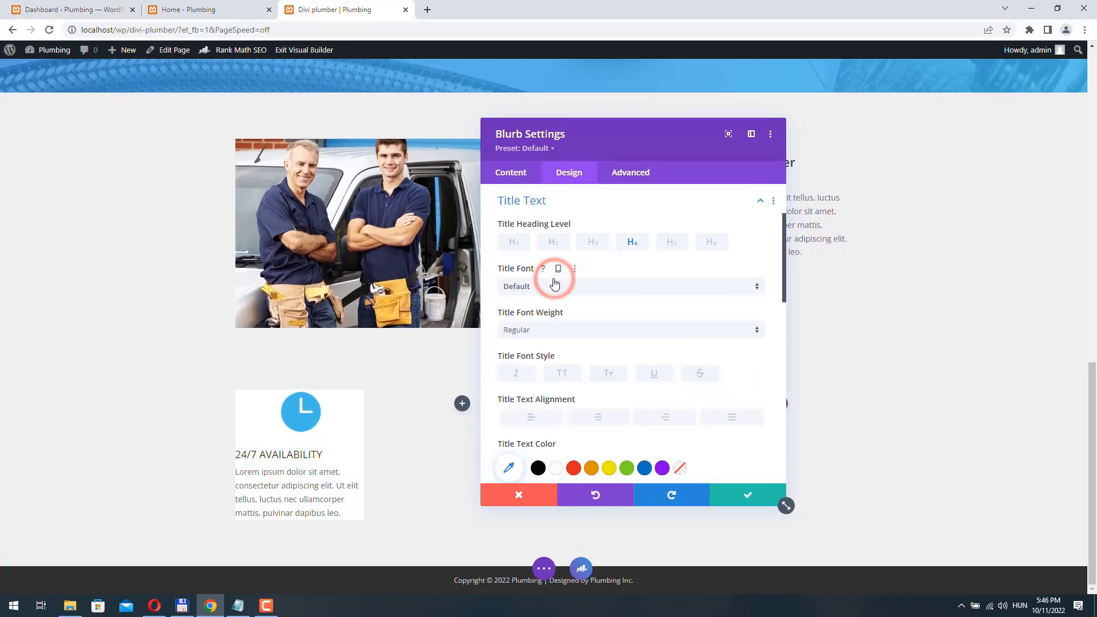
{"action": "left_click", "coordinate": [529, 331]}
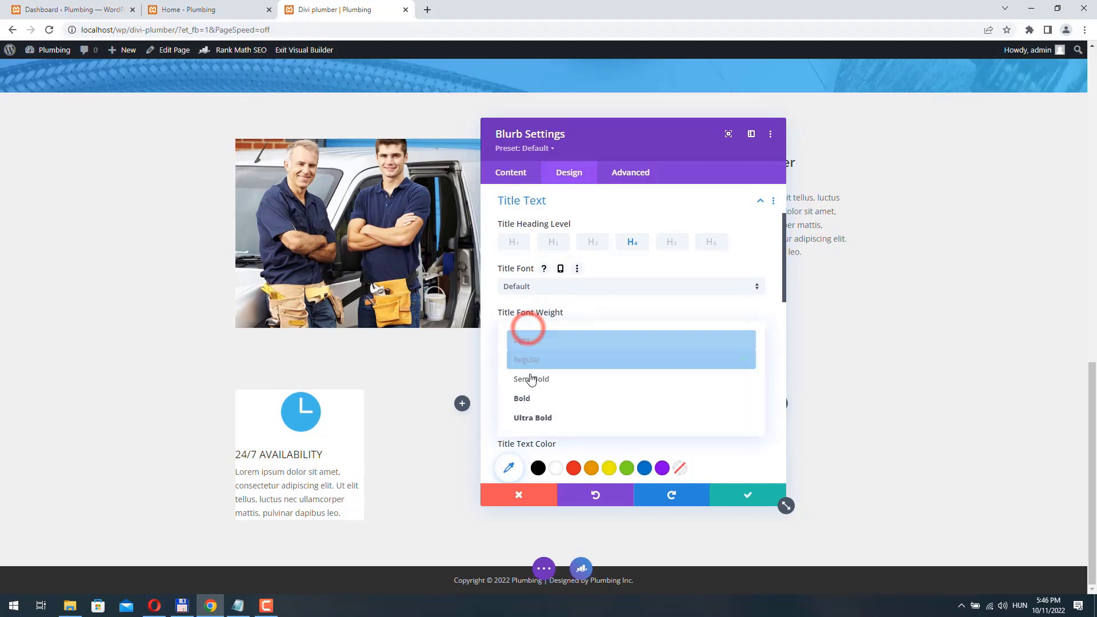
{"action": "left_click", "coordinate": [531, 382]}
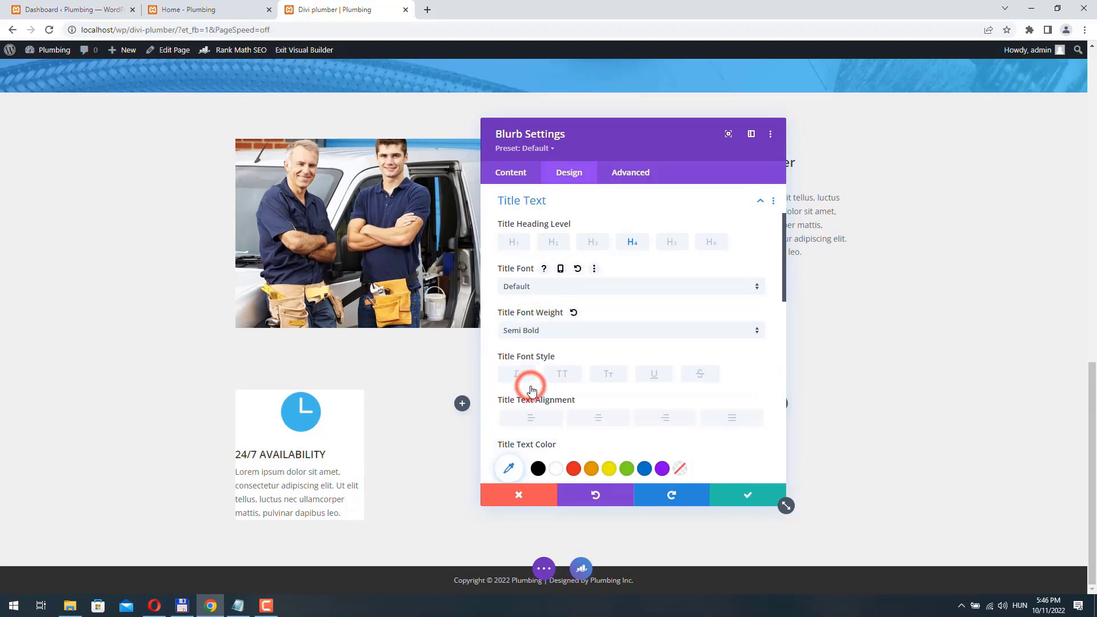
{"action": "left_click", "coordinate": [534, 331]}
{"action": "left_click", "coordinate": [540, 394]}
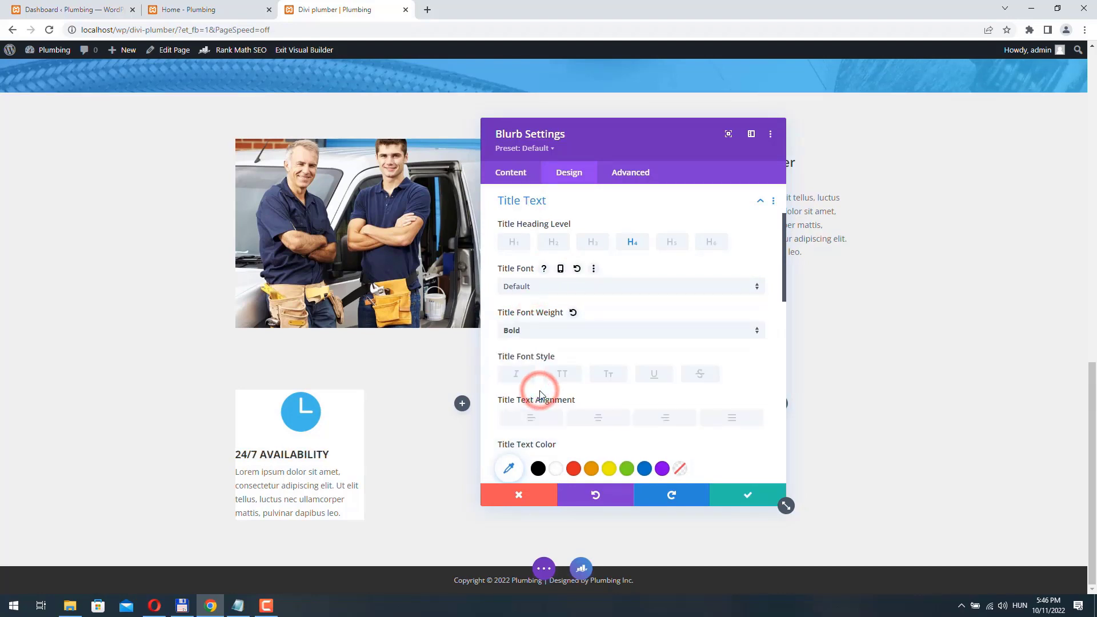
{"action": "left_click", "coordinate": [600, 421]}
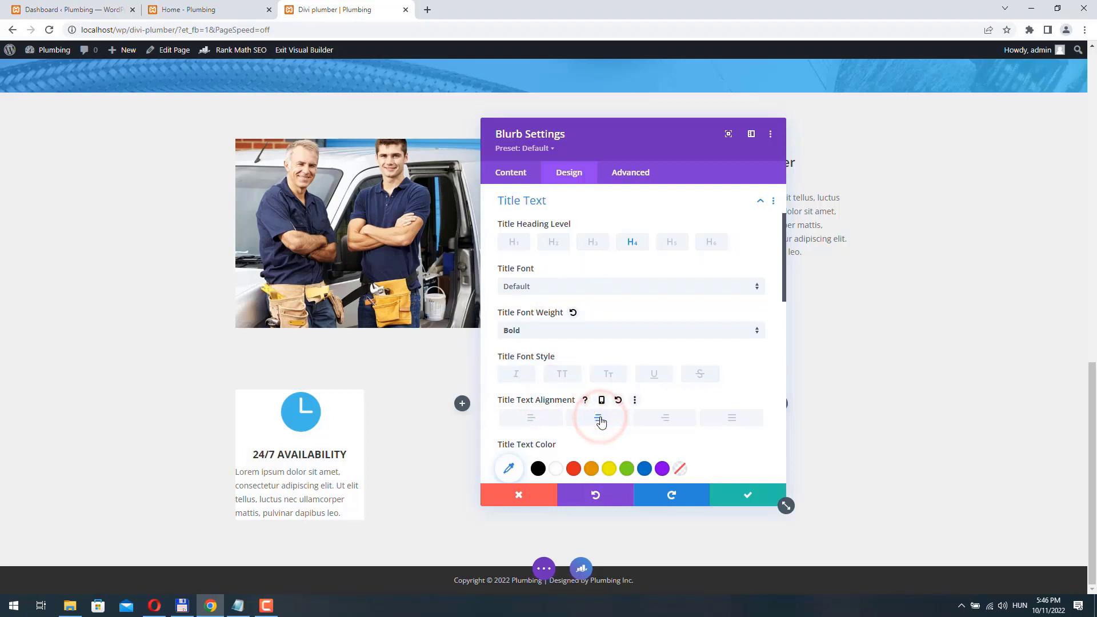
- Centre the blurb's body text and reduce it to 13px
{"action": "scroll", "coordinate": [600, 421], "scroll_direction": "down", "scroll_amount": 10}
{"action": "left_click", "coordinate": [555, 269]}
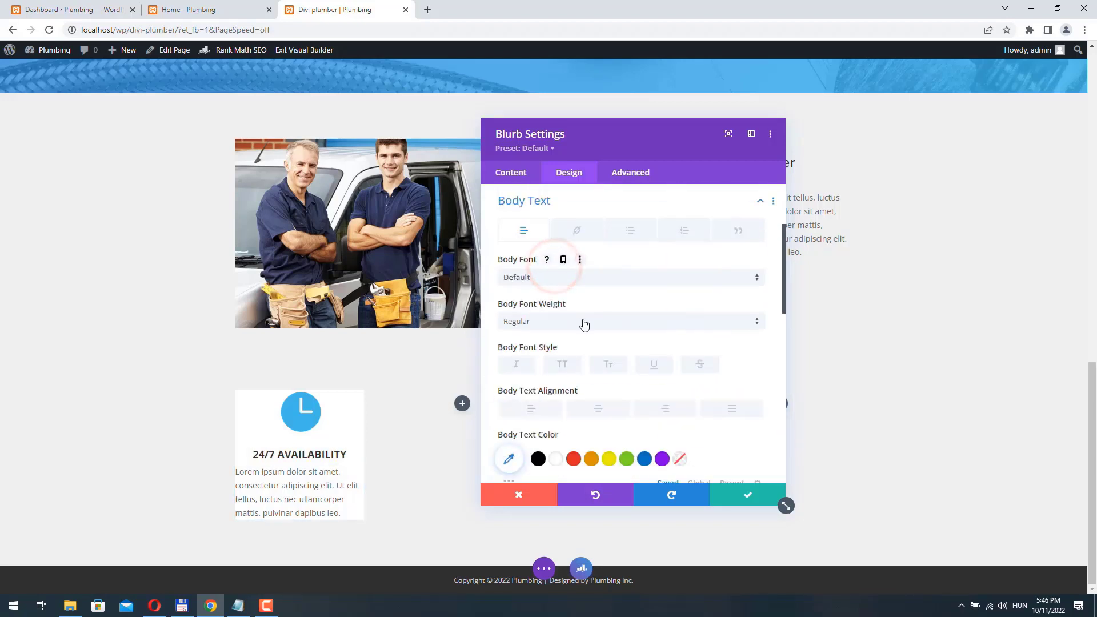
{"action": "scroll", "coordinate": [597, 364], "scroll_direction": "down", "scroll_amount": 2}
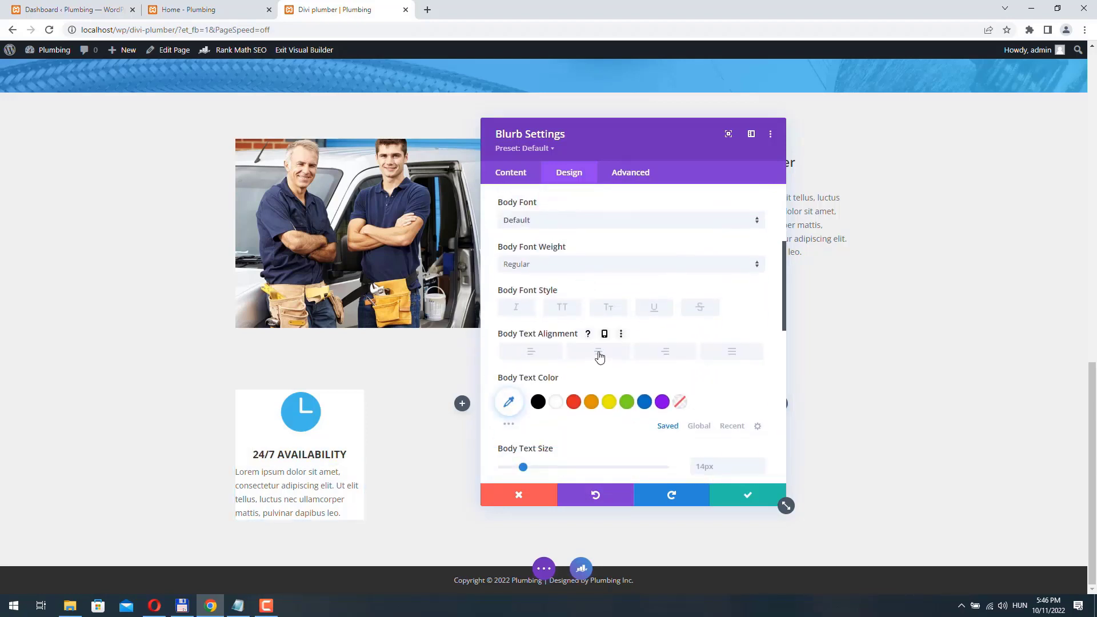
{"action": "left_click", "coordinate": [598, 352]}
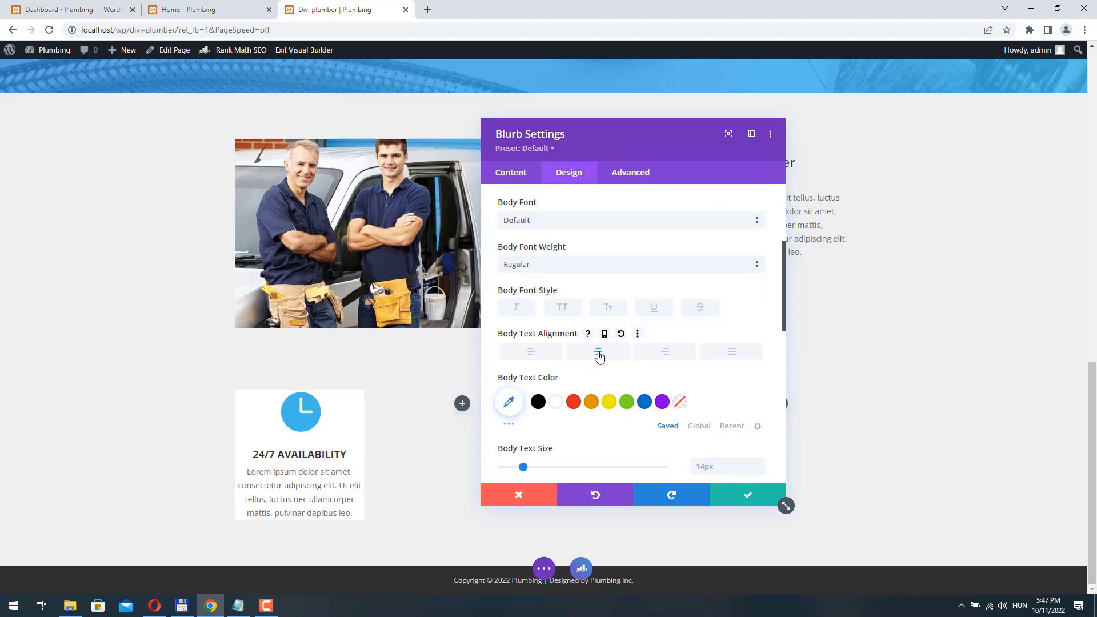
{"action": "scroll", "coordinate": [606, 355], "scroll_direction": "down", "scroll_amount": 2}
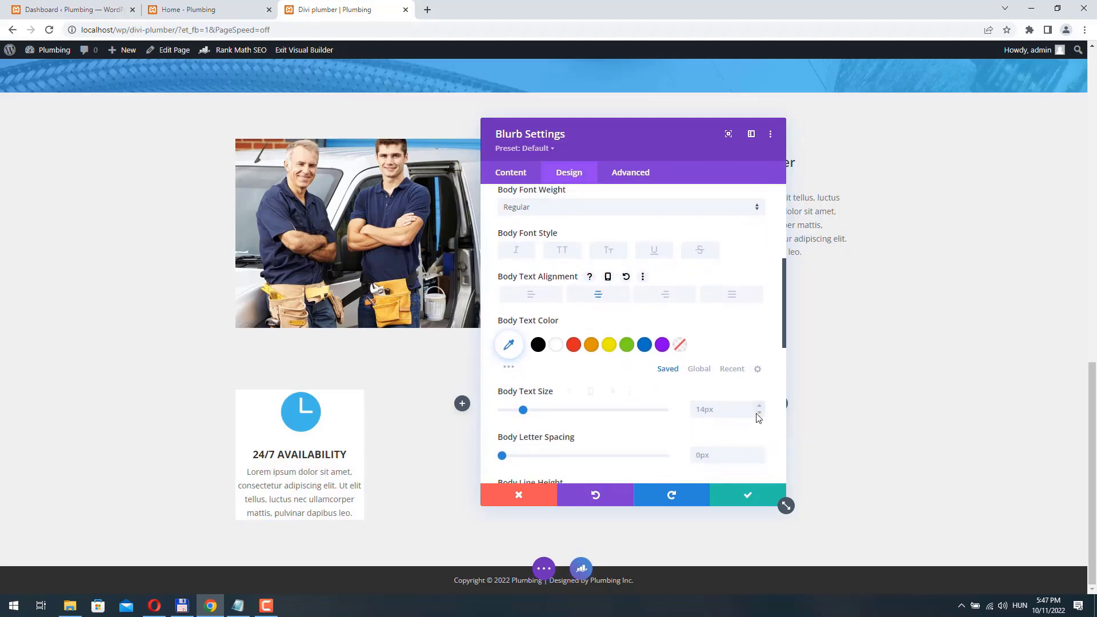
{"action": "left_click", "coordinate": [760, 414]}
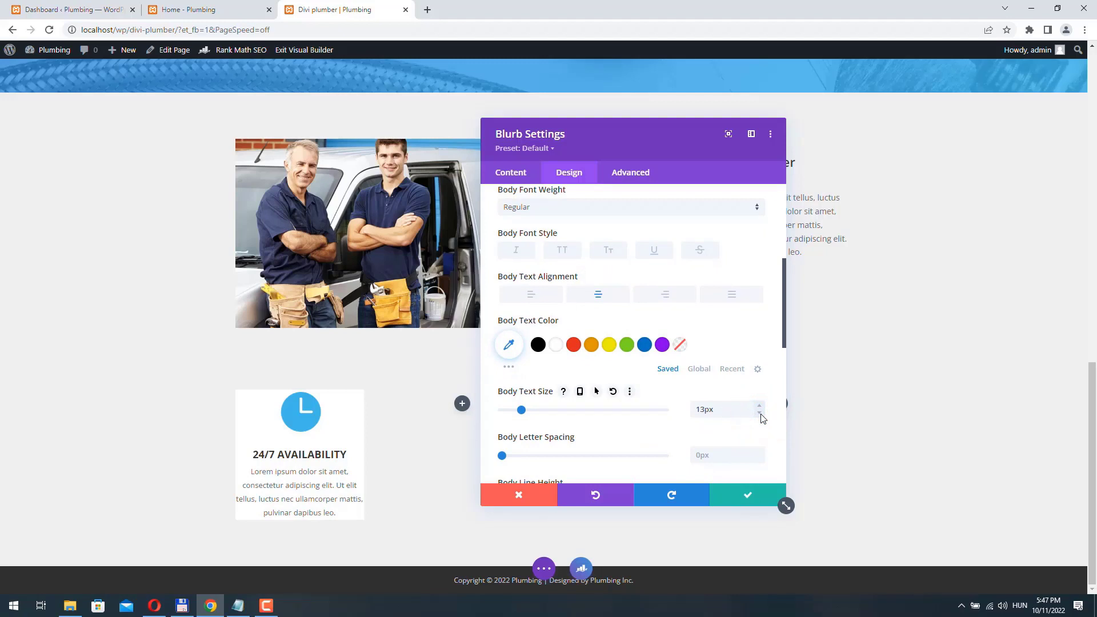
{"action": "scroll", "coordinate": [603, 345], "scroll_direction": "down", "scroll_amount": 10}
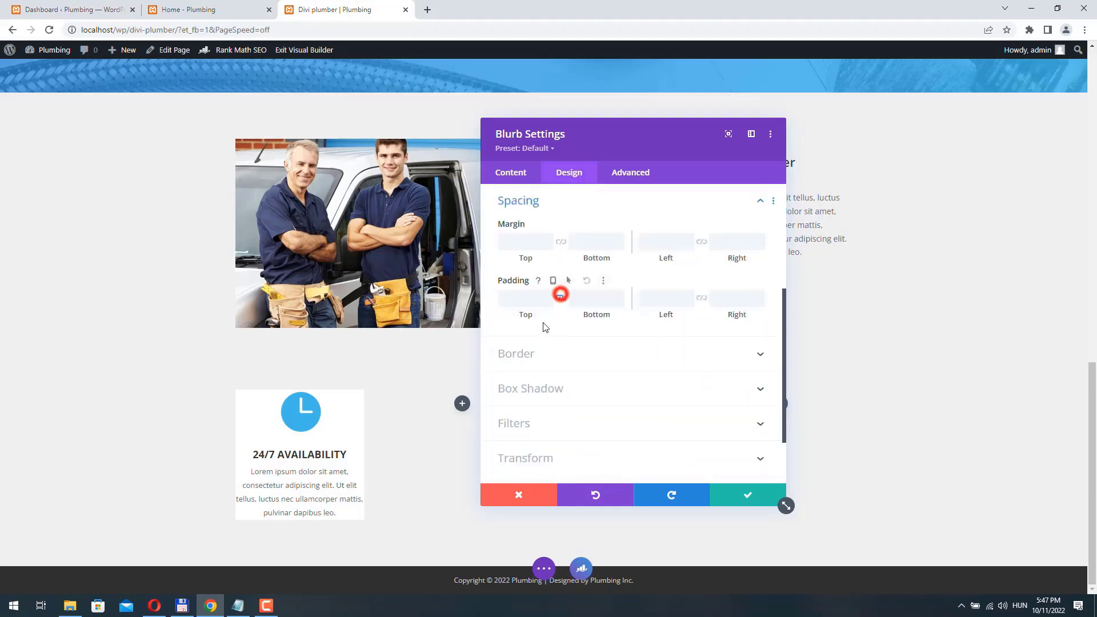
- Give the blurb 20px top/bottom and 10px left/right padding, then save
{"action": "left_click_drag", "start_coordinate": [514, 316], "coordinate": [531, 320]}
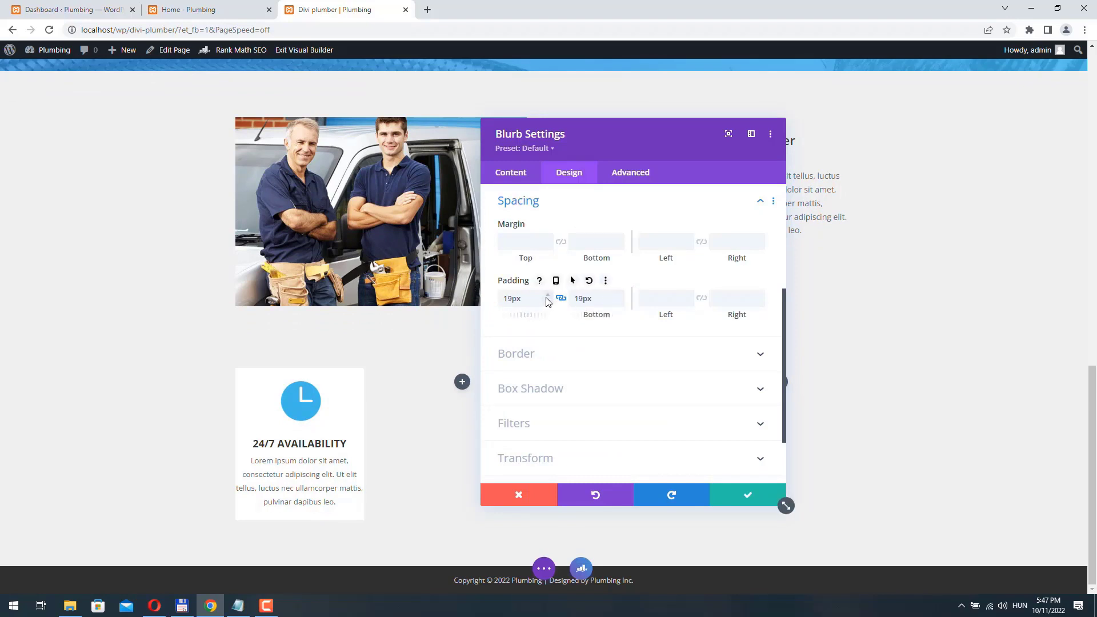
{"action": "left_click_drag", "start_coordinate": [547, 295], "coordinate": [549, 294]}
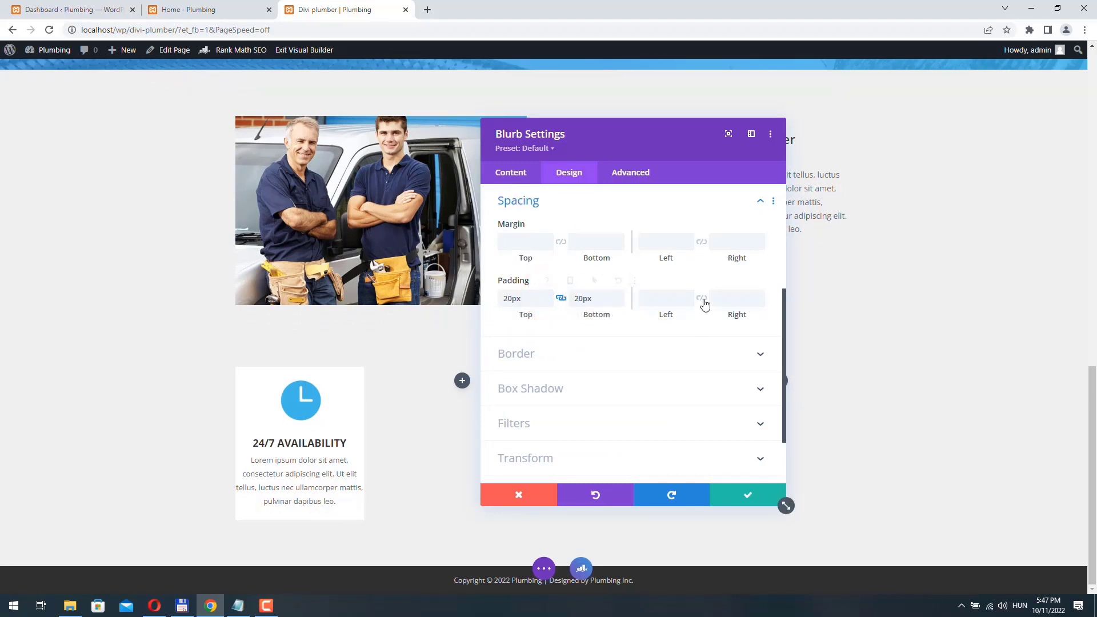
{"action": "left_click_drag", "start_coordinate": [660, 316], "coordinate": [667, 315]}
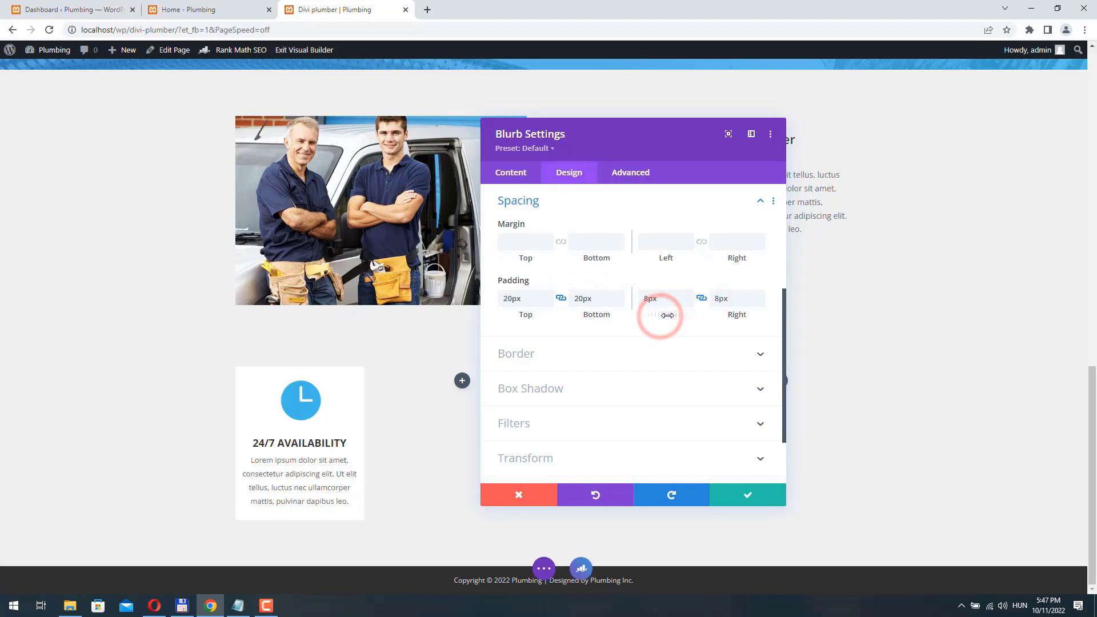
{"action": "left_click", "coordinate": [747, 495]}
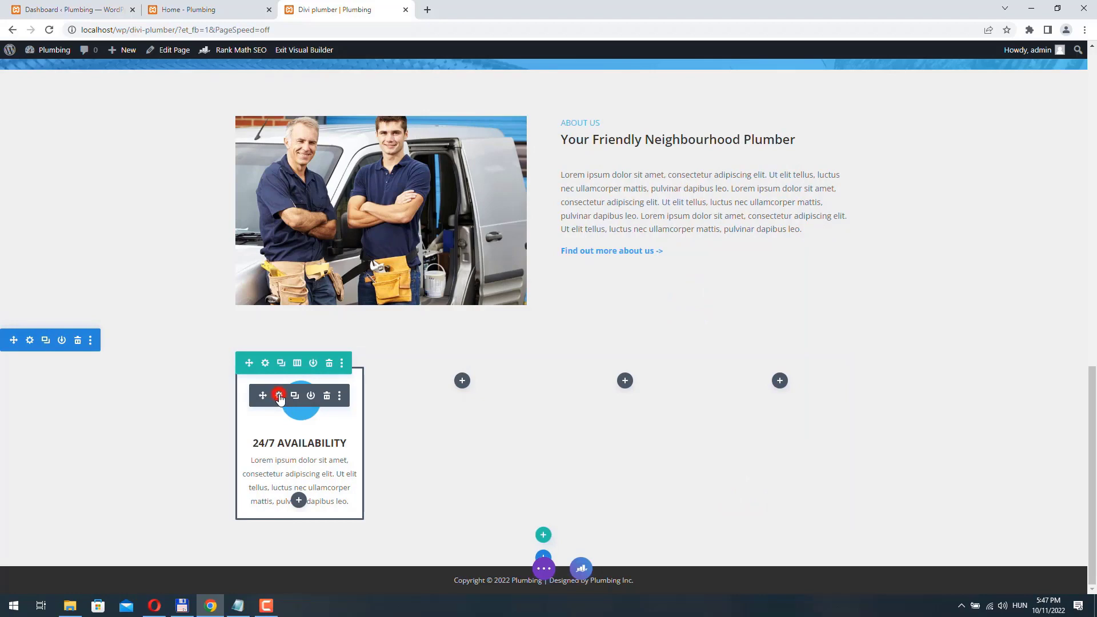
- Set the blurb's animation to Slide with direction Right
{"action": "left_click", "coordinate": [279, 396]}
{"action": "left_click", "coordinate": [570, 173]}
{"action": "scroll", "coordinate": [557, 298], "scroll_direction": "down", "scroll_amount": 3}
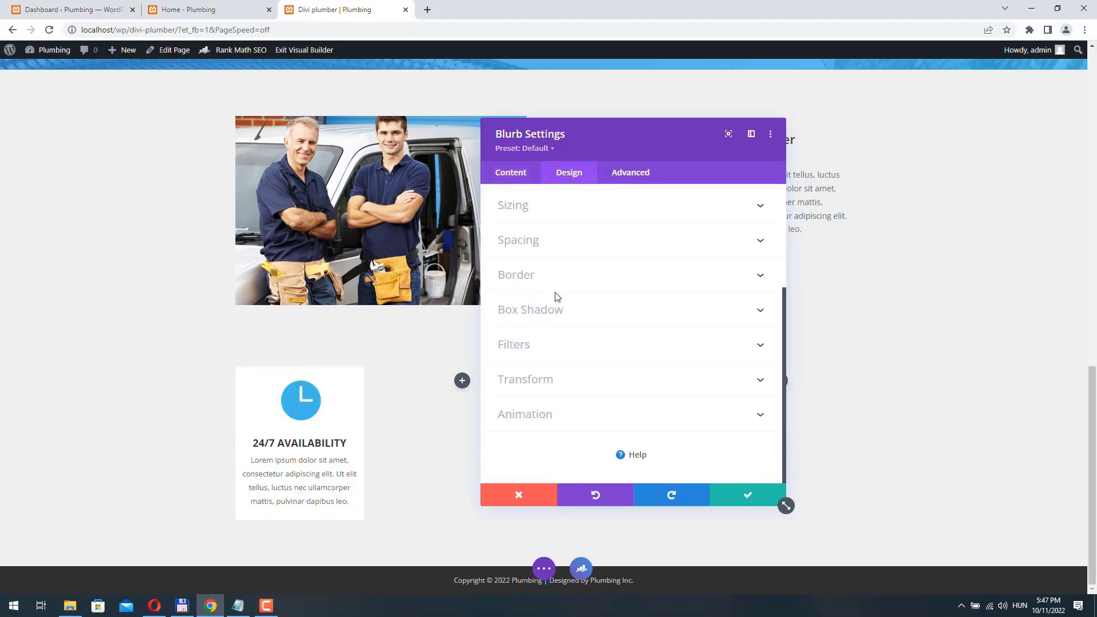
{"action": "left_click", "coordinate": [564, 416]}
{"action": "scroll", "coordinate": [561, 407], "scroll_direction": "down", "scroll_amount": 3}
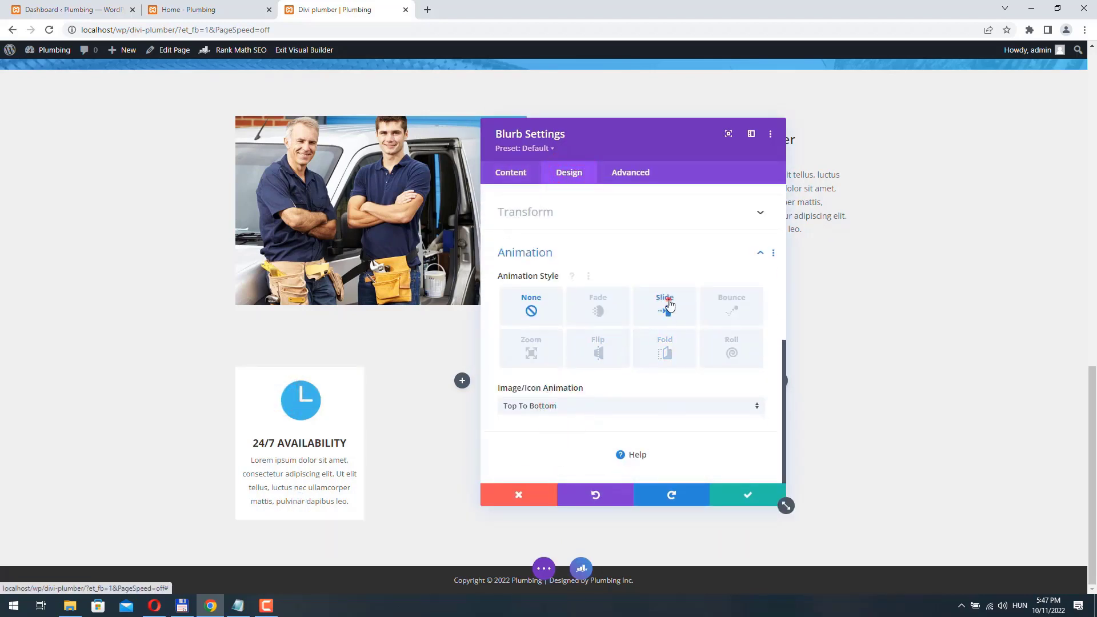
{"action": "left_click", "coordinate": [666, 302]}
{"action": "left_click", "coordinate": [525, 407]}
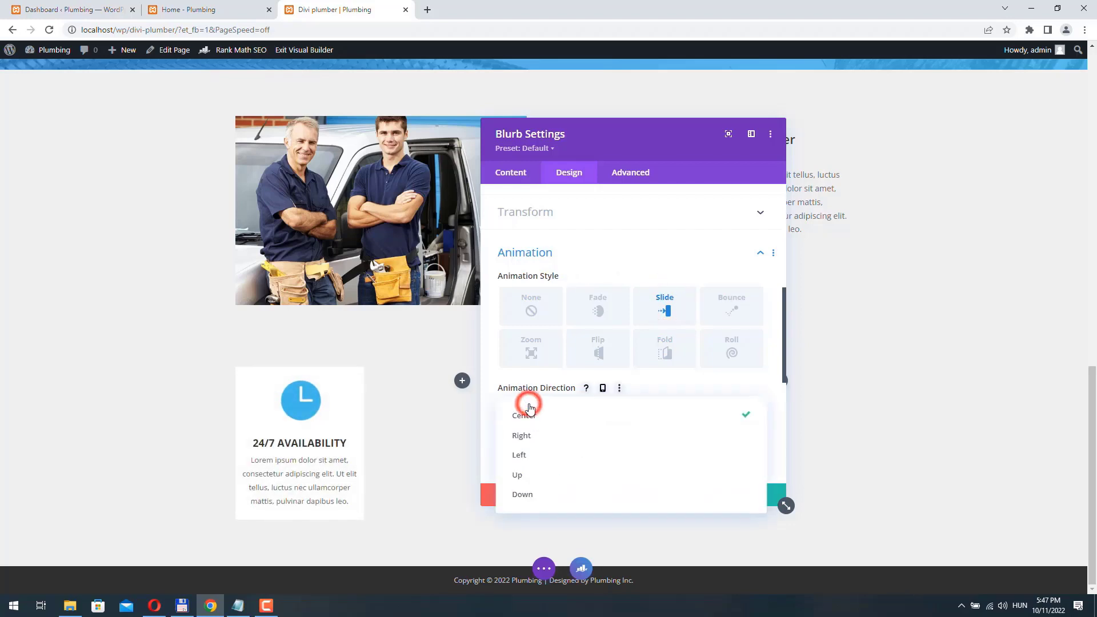
{"action": "left_click", "coordinate": [535, 445]}
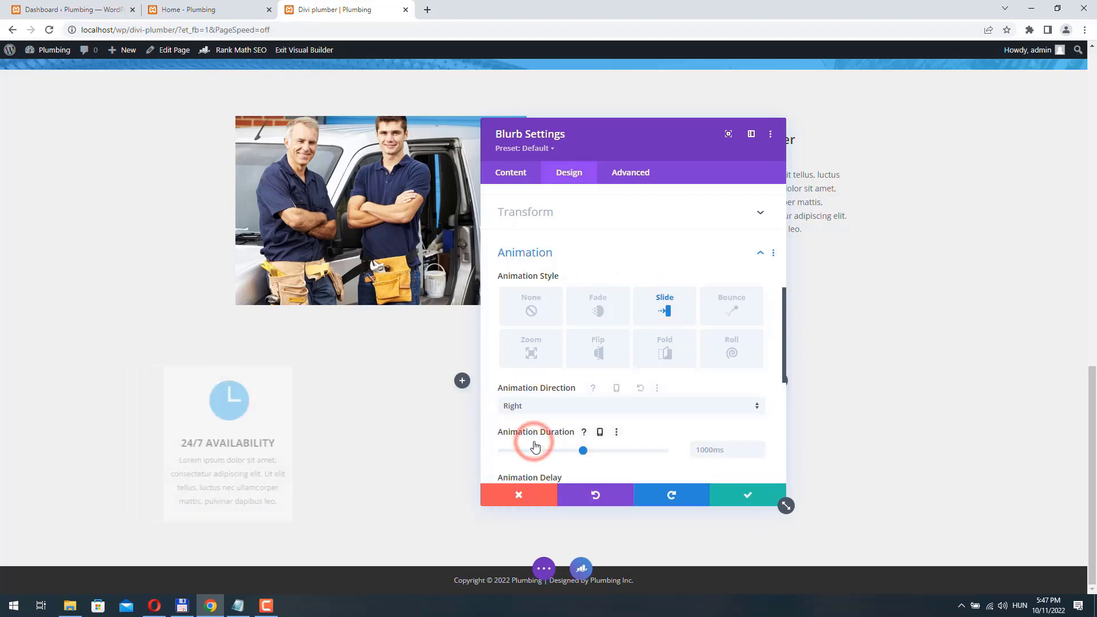
- Save the blurb, duplicate it, and move the copy into the second column
{"action": "left_click", "coordinate": [739, 496]}
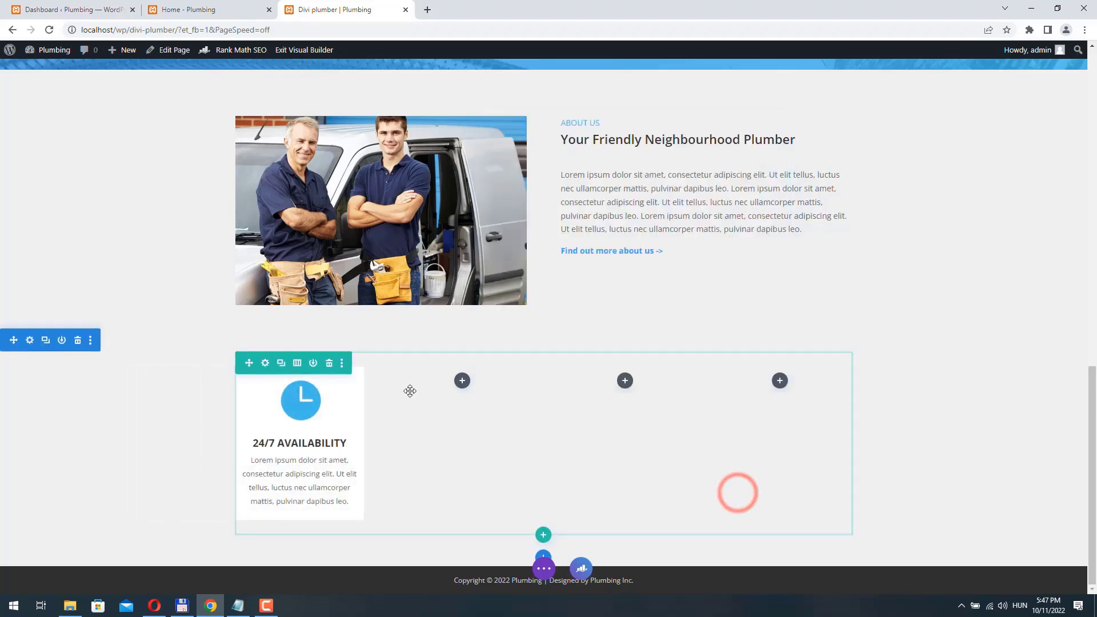
{"action": "left_click", "coordinate": [295, 395]}
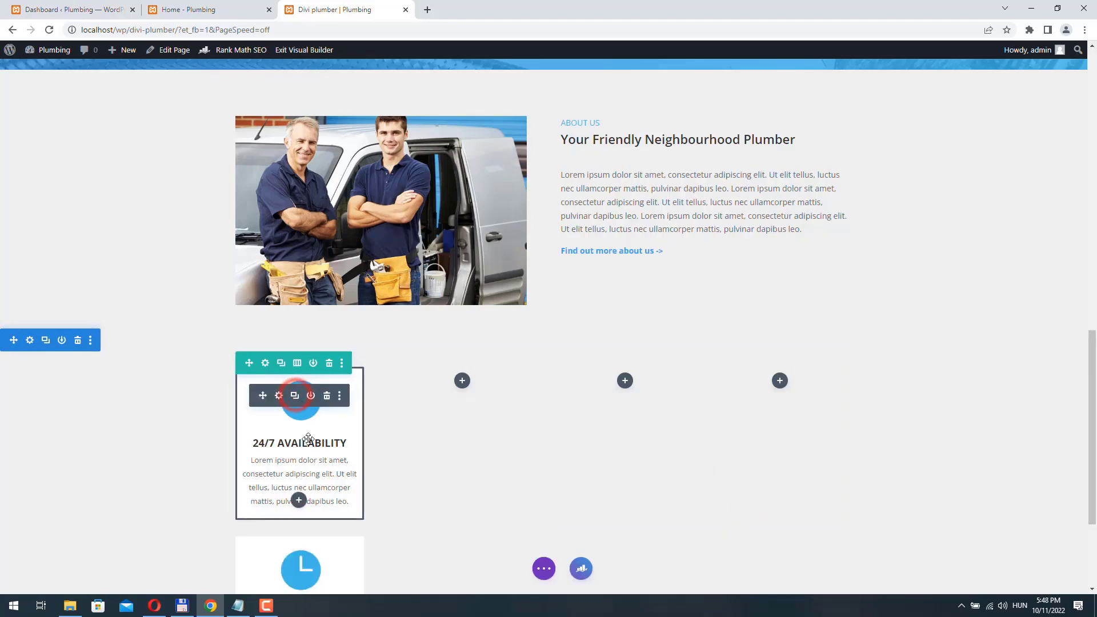
{"action": "scroll", "coordinate": [297, 412], "scroll_direction": "down", "scroll_amount": 2}
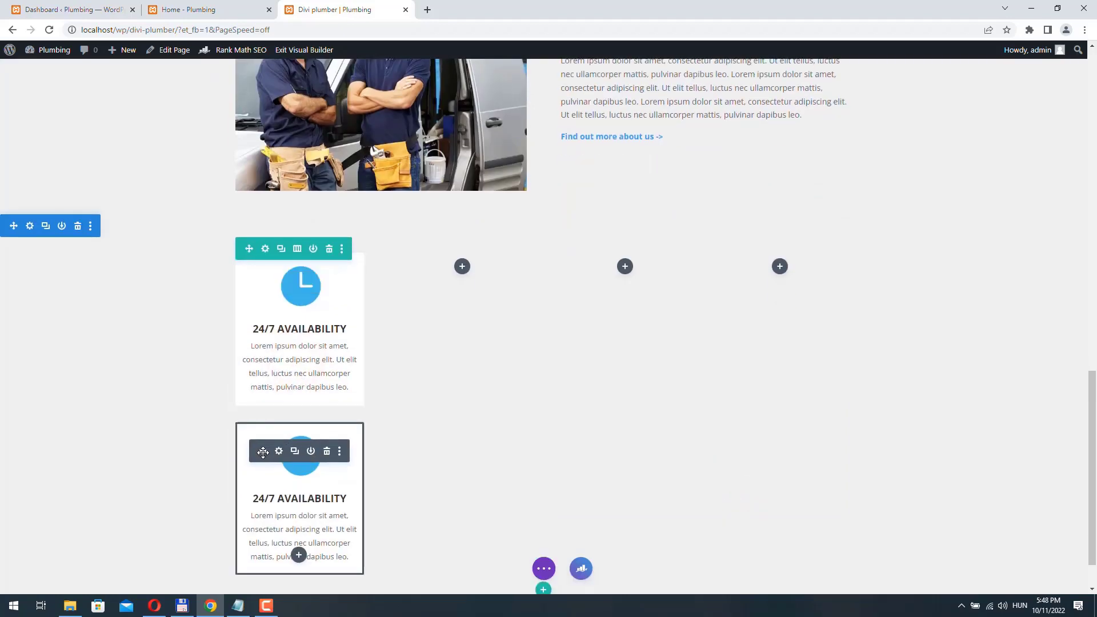
{"action": "left_click_drag", "start_coordinate": [263, 452], "coordinate": [461, 368]}
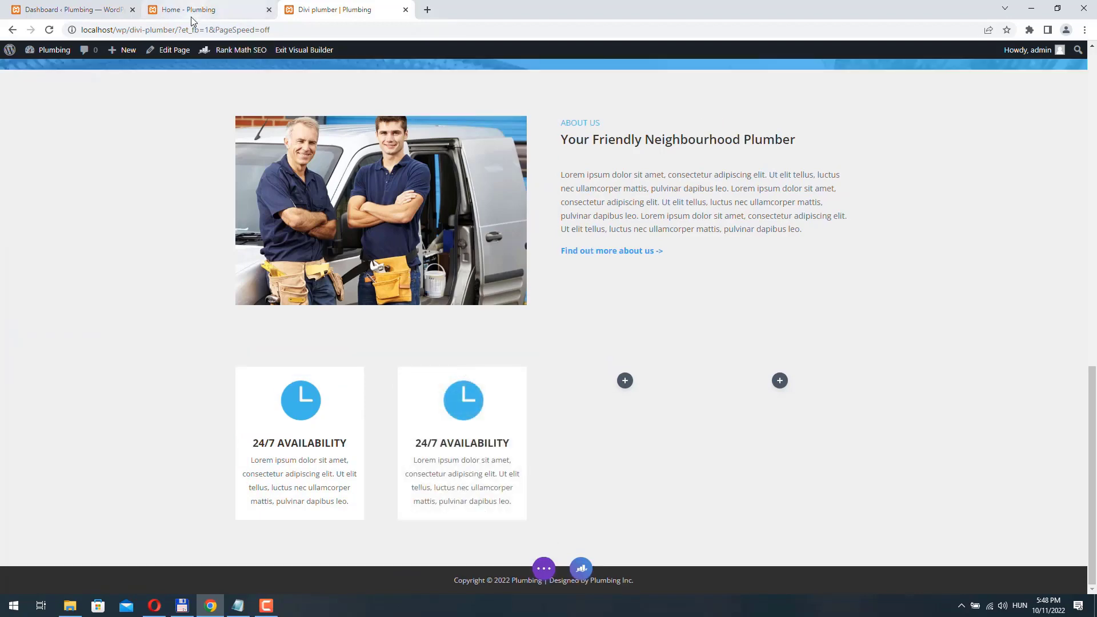
- Retitle the copy 'FREE ESTIMATE', taken from the live home page, with a calculator icon
{"action": "left_click", "coordinate": [191, 15]}
{"action": "left_click_drag", "start_coordinate": [424, 280], "coordinate": [506, 279]}
{"action": "key", "text": "ctrl+c"}
{"action": "left_click", "coordinate": [338, 10]}
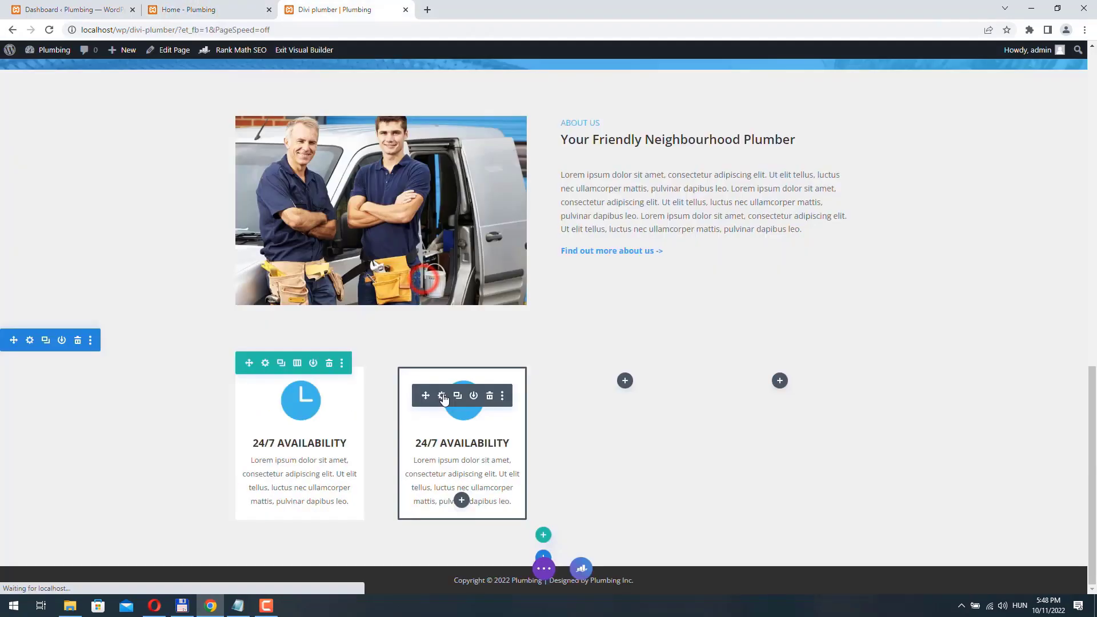
{"action": "left_click", "coordinate": [442, 397]}
{"action": "left_click_drag", "start_coordinate": [590, 265], "coordinate": [463, 251]}
{"action": "key", "text": "ctrl+v"}
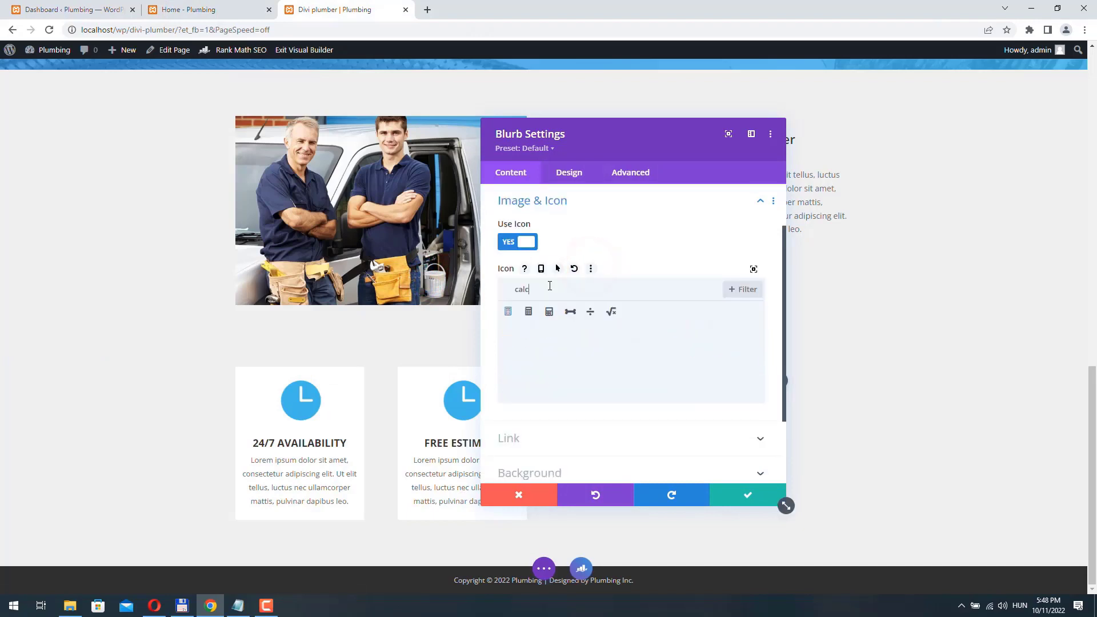
{"action": "left_click", "coordinate": [550, 313]}
- Give the FREE ESTIMATE blurb a Zoom animation from Center and save it
{"action": "left_click", "coordinate": [569, 172]}
{"action": "scroll", "coordinate": [548, 294], "scroll_direction": "down", "scroll_amount": 5}
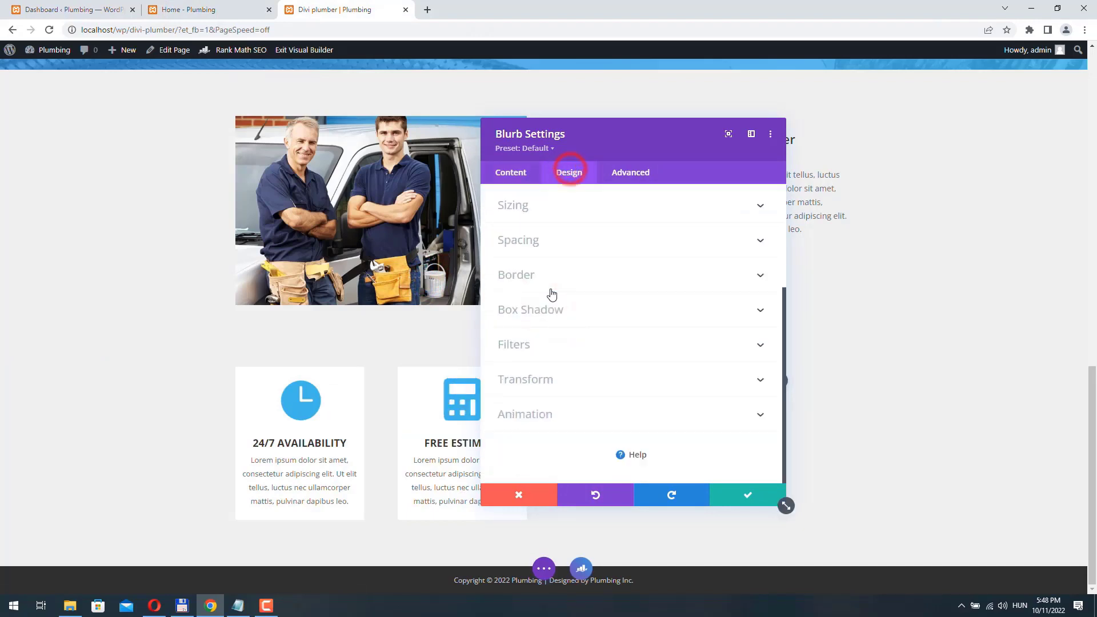
{"action": "left_click", "coordinate": [555, 416]}
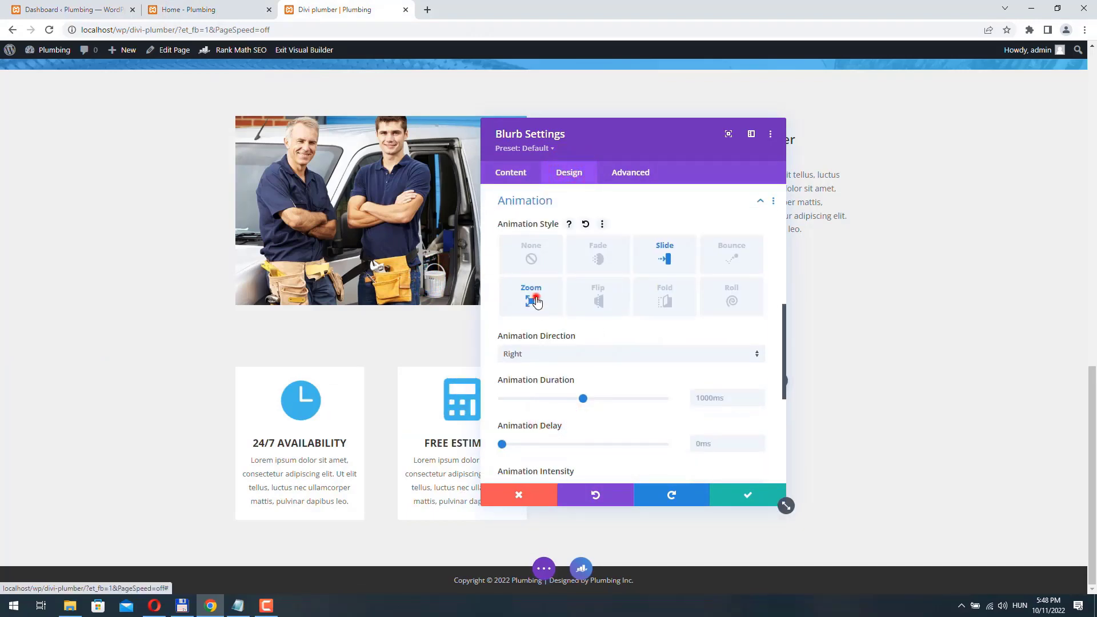
{"action": "left_click", "coordinate": [536, 301]}
{"action": "left_click", "coordinate": [522, 354]}
{"action": "left_click", "coordinate": [526, 368]}
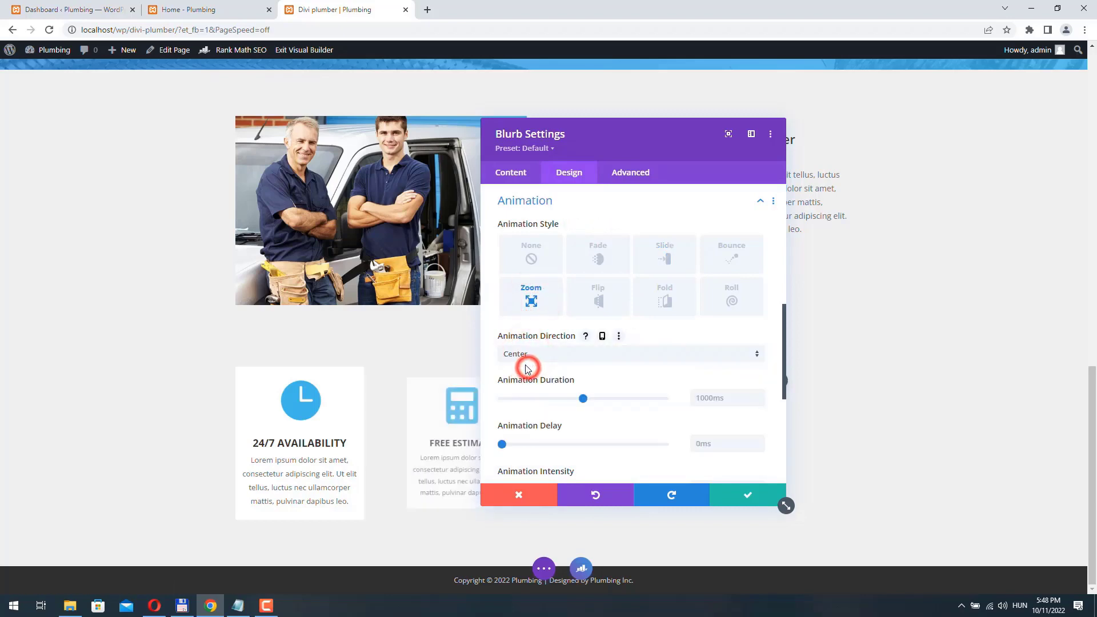
{"action": "left_click", "coordinate": [747, 495]}
- Duplicate the FREE ESTIMATE blurb and copy the 'FRIENDLY TEAM' heading from the live page
{"action": "left_click", "coordinate": [455, 389]}
{"action": "left_click", "coordinate": [201, 10]}
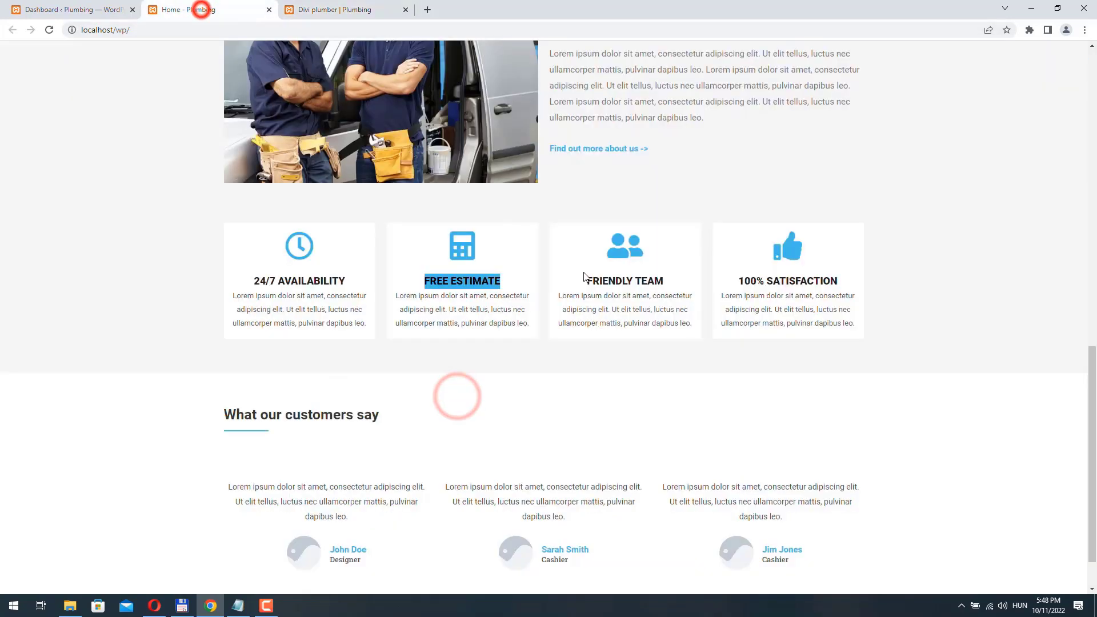
{"action": "left_click_drag", "start_coordinate": [588, 279], "coordinate": [667, 281]}
{"action": "key", "text": "ctrl+c"}
{"action": "key", "text": "ctrl+Tab"}
{"action": "left_click", "coordinate": [606, 395]}
- Retitle the third blurb 'FRIENDLY TEAM' with a people icon from a 'user' search, then save
{"action": "left_click_drag", "start_coordinate": [633, 128], "coordinate": [377, 108]}
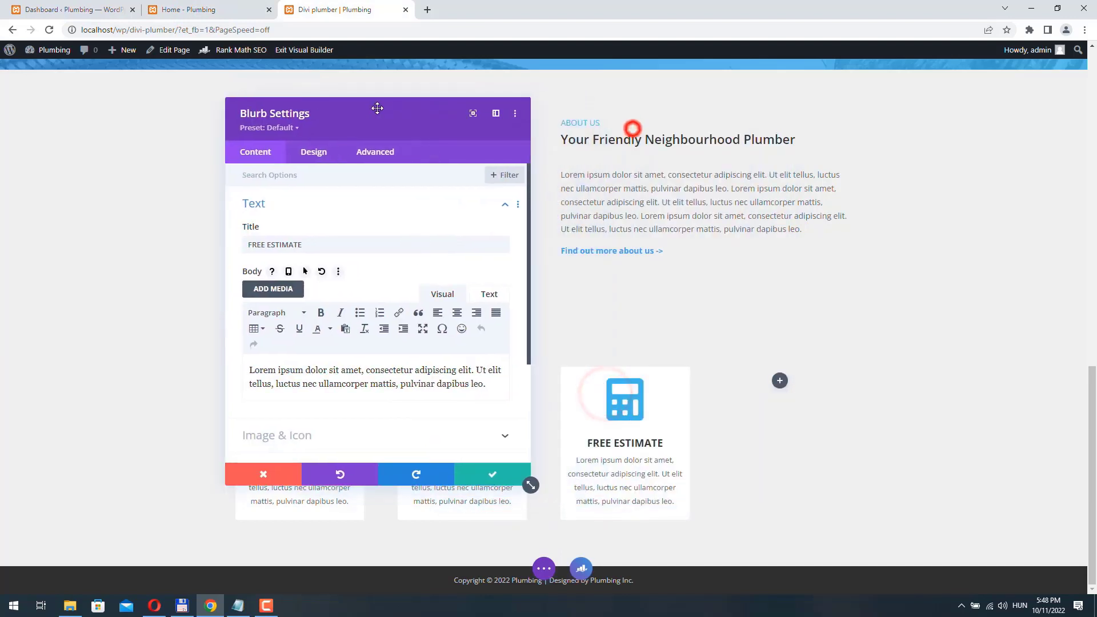
{"action": "triple_click", "coordinate": [319, 243]}
{"action": "key", "text": "ctrl+v"}
{"action": "scroll", "coordinate": [297, 343], "scroll_direction": "down", "scroll_amount": 2}
{"action": "left_click", "coordinate": [294, 316]}
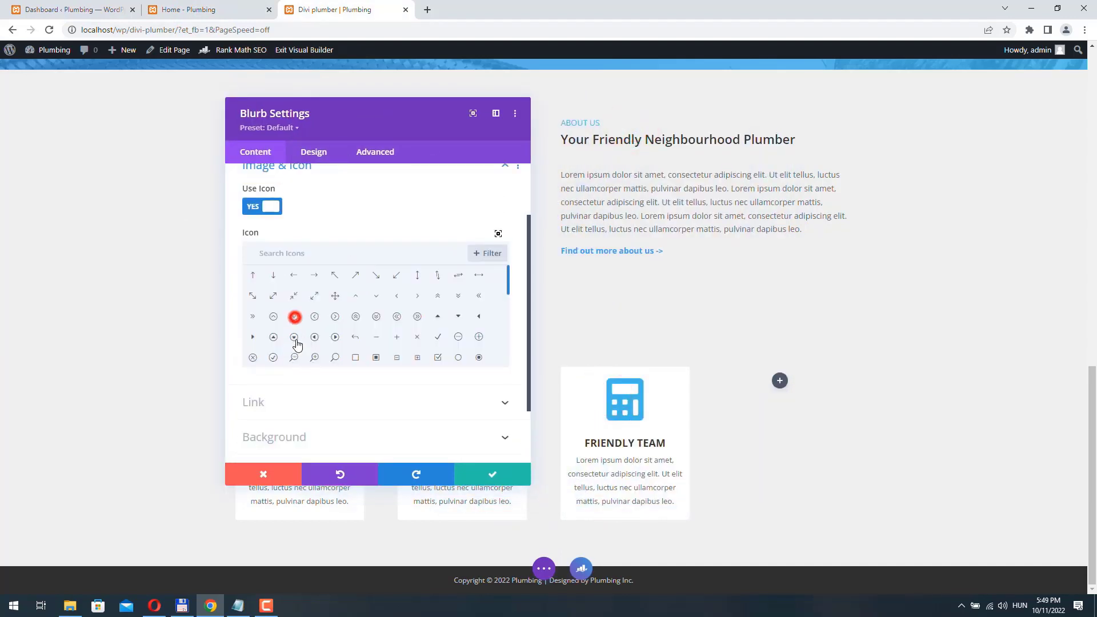
{"action": "left_click", "coordinate": [314, 267]}
{"action": "type", "text": "user"}
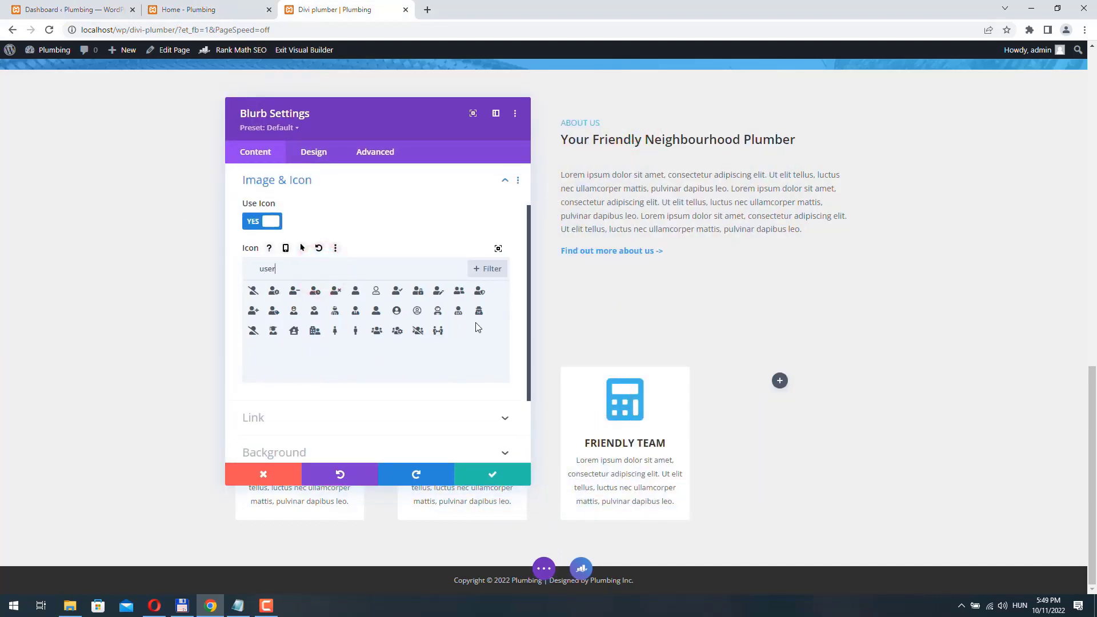
{"action": "left_click", "coordinate": [459, 291]}
{"action": "left_click", "coordinate": [491, 474]}
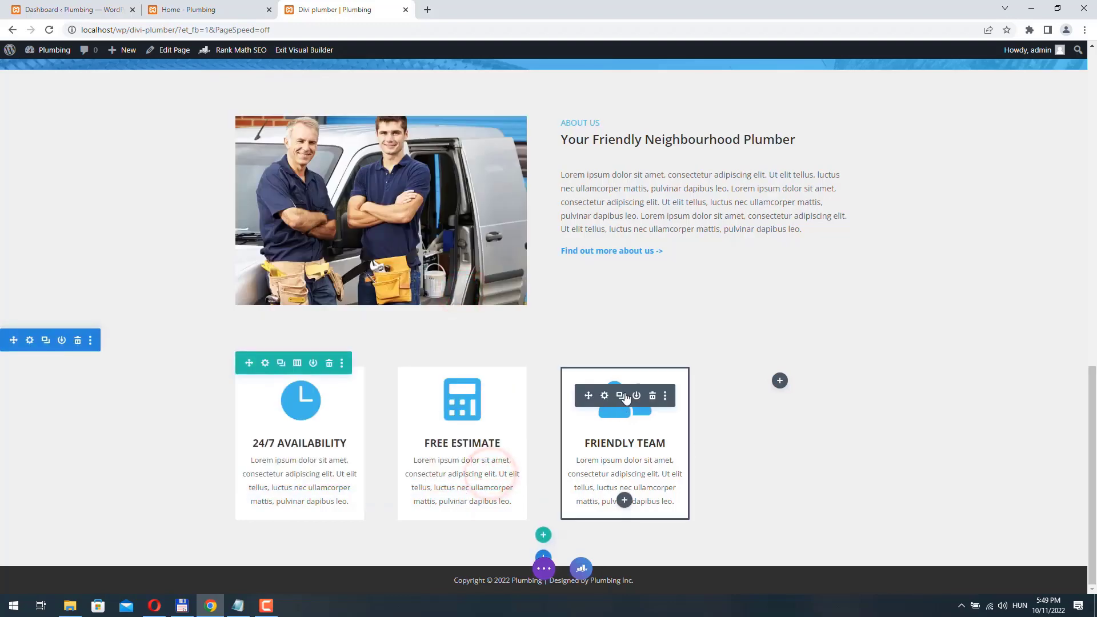
- Duplicate it into the fourth column as '100% SATISFACTION' with a thumbs-up icon
{"action": "left_click", "coordinate": [622, 396]}
{"action": "scroll", "coordinate": [621, 396], "scroll_direction": "down", "scroll_amount": 2}
{"action": "left_click_drag", "start_coordinate": [588, 450], "coordinate": [822, 265]}
{"action": "key", "text": "ctrl+c"}
{"action": "left_click", "coordinate": [211, 10]}
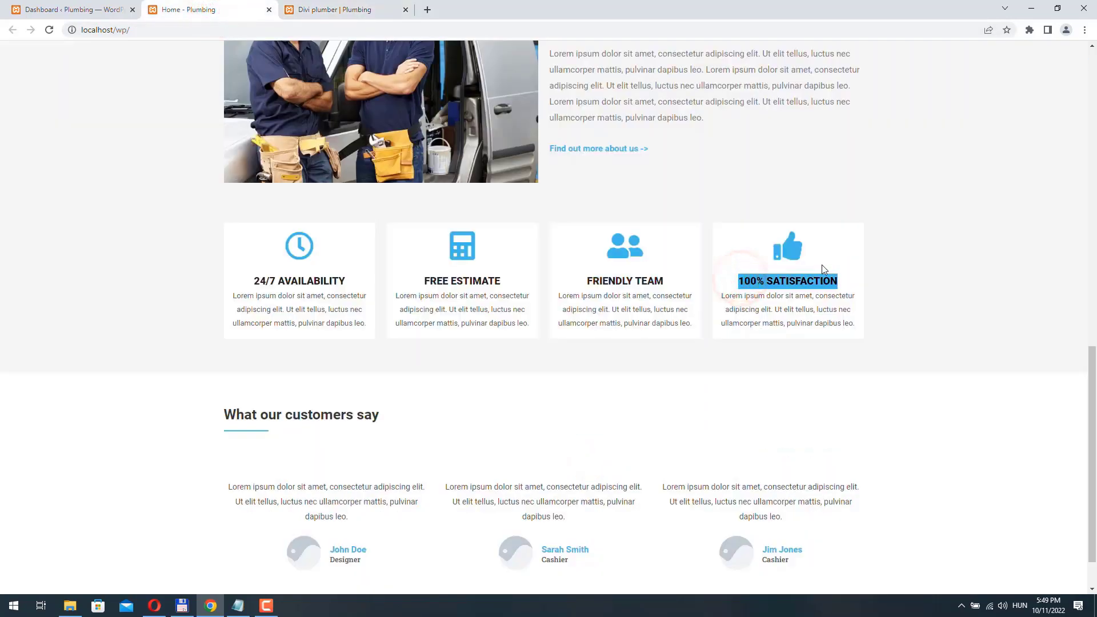
{"action": "key", "text": "ctrl+Tab"}
{"action": "key", "text": "ctrl+v"}
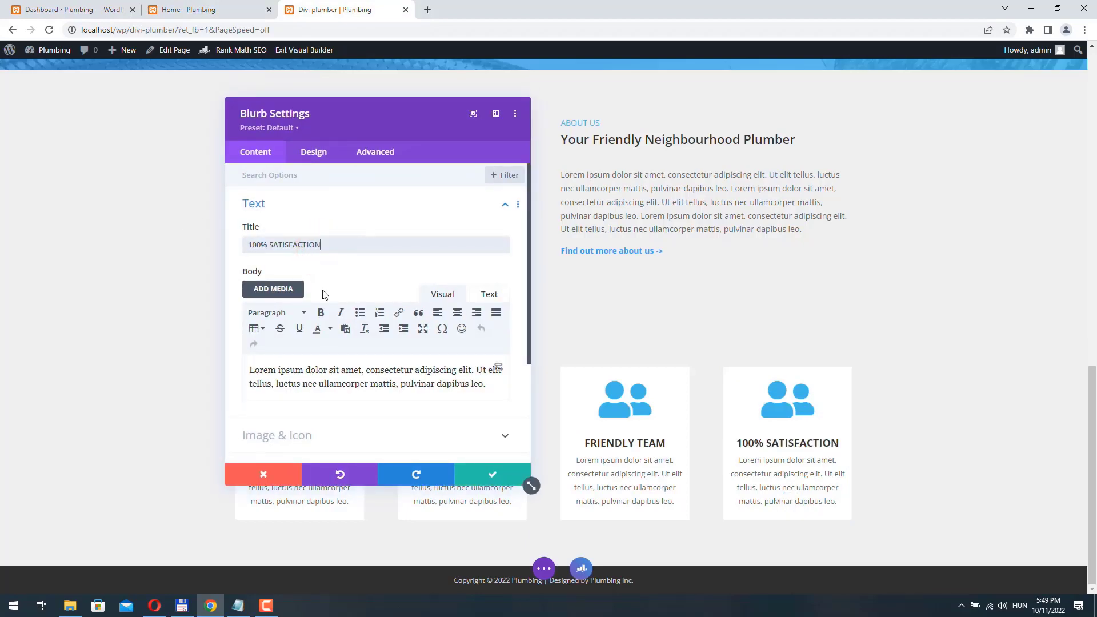
{"action": "scroll", "coordinate": [325, 295], "scroll_direction": "down", "scroll_amount": 3}
{"action": "left_click", "coordinate": [302, 289]}
{"action": "left_click", "coordinate": [283, 271]}
{"action": "type", "text": "thumb"}
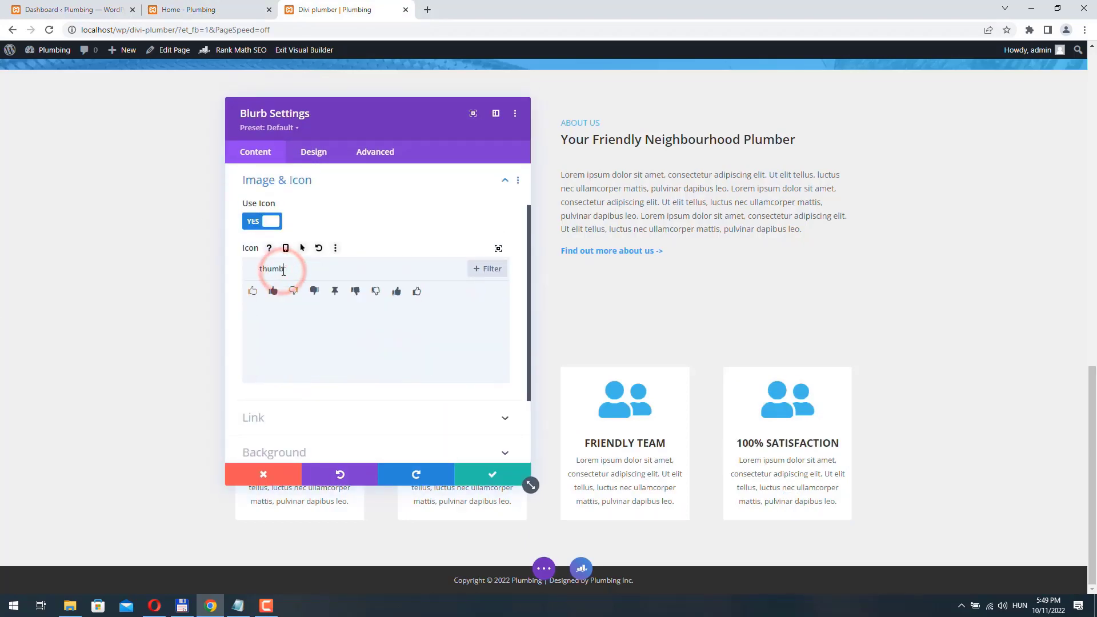
{"action": "left_click", "coordinate": [397, 291]}
- Make the 100% SATISFACTION blurb slide in from the left and save it
{"action": "left_click", "coordinate": [313, 152]}
{"action": "scroll", "coordinate": [350, 395], "scroll_direction": "down", "scroll_amount": 3}
{"action": "left_click", "coordinate": [285, 440]}
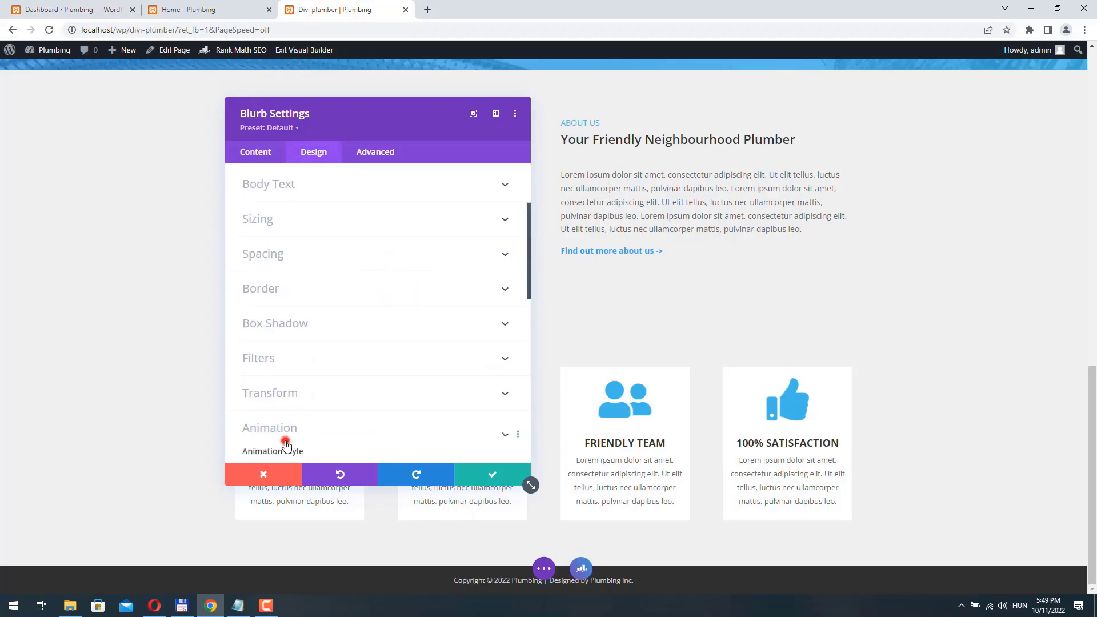
{"action": "left_click", "coordinate": [409, 233]}
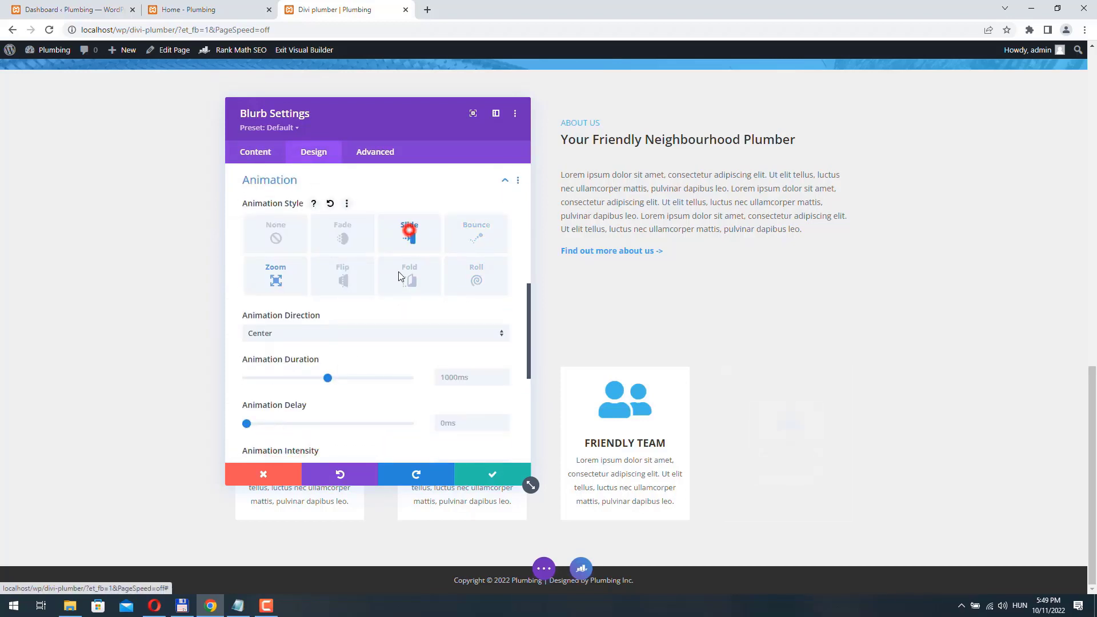
{"action": "left_click", "coordinate": [294, 333]}
{"action": "left_click", "coordinate": [293, 382]}
{"action": "left_click", "coordinate": [491, 474]}
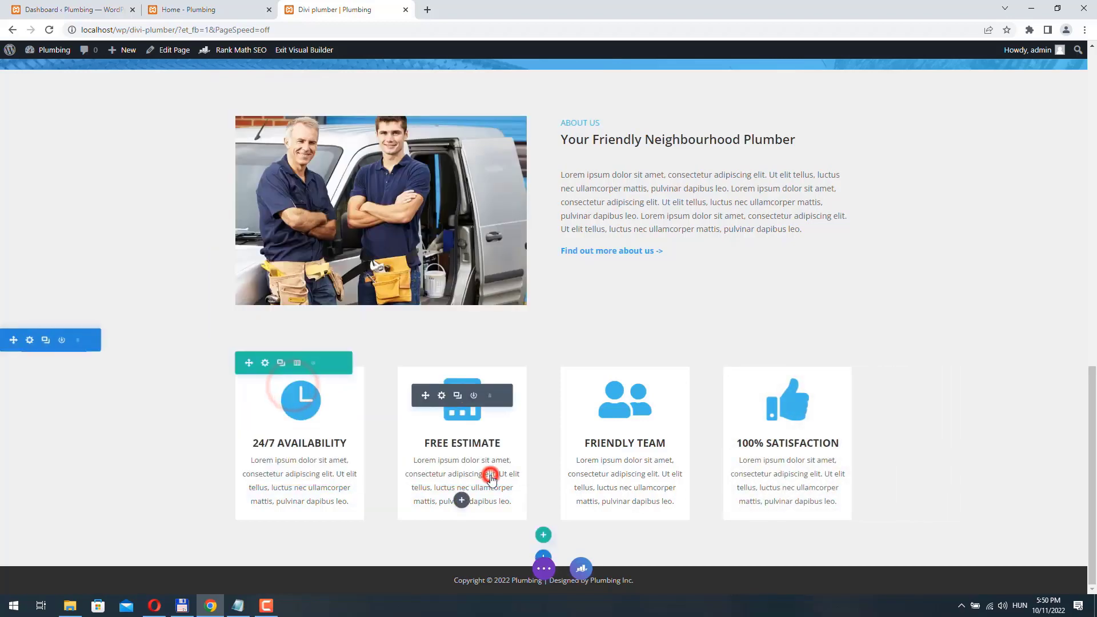
- Save the page, check the four blurbs on the live page, and reopen the Visual Builder
{"action": "left_click", "coordinate": [543, 569]}
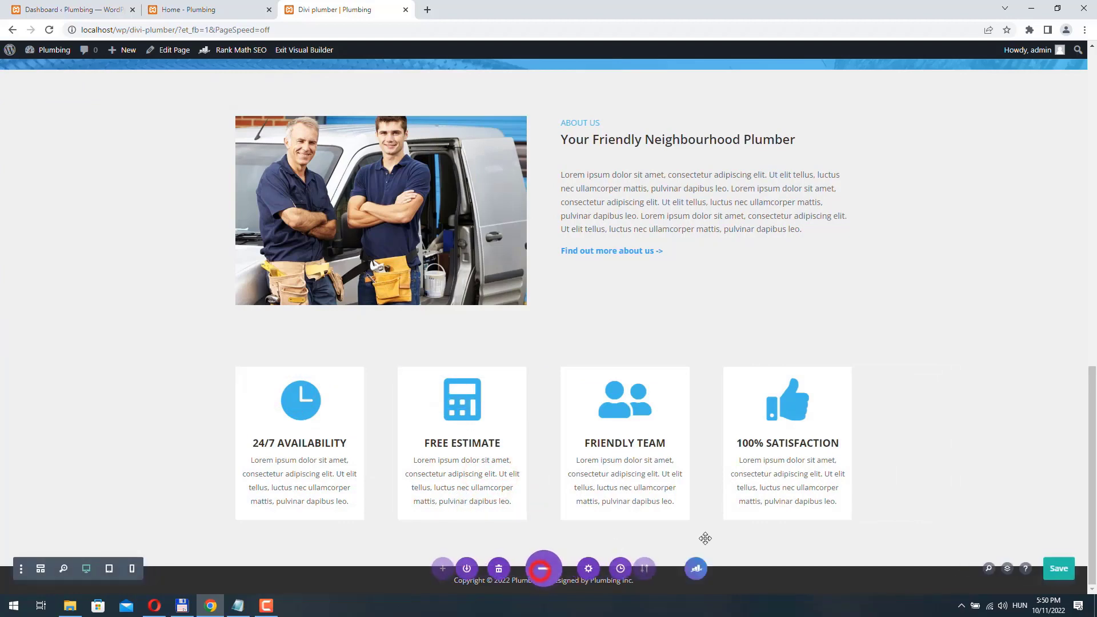
{"action": "left_click", "coordinate": [1055, 574]}
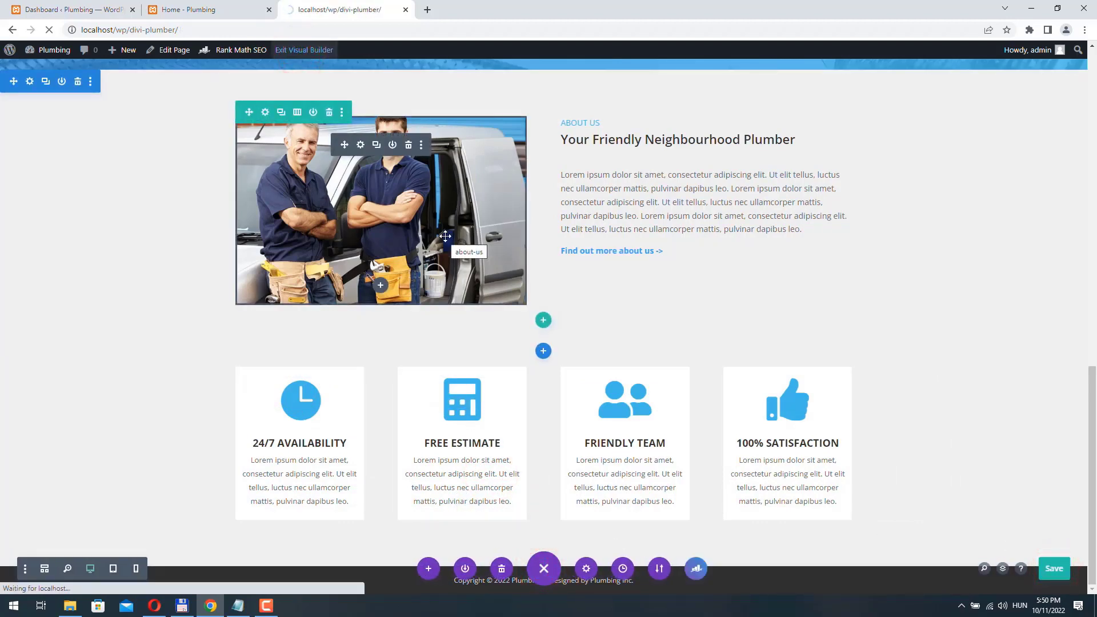
{"action": "scroll", "coordinate": [444, 217], "scroll_direction": "down", "scroll_amount": 10}
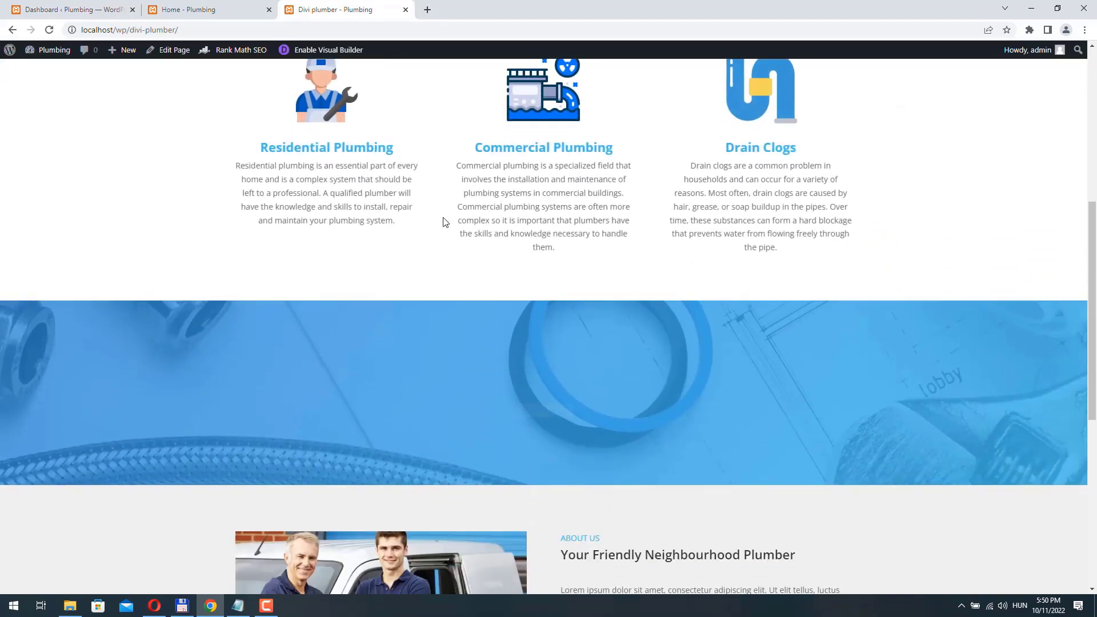
{"action": "scroll", "coordinate": [445, 222], "scroll_direction": "down", "scroll_amount": 3}
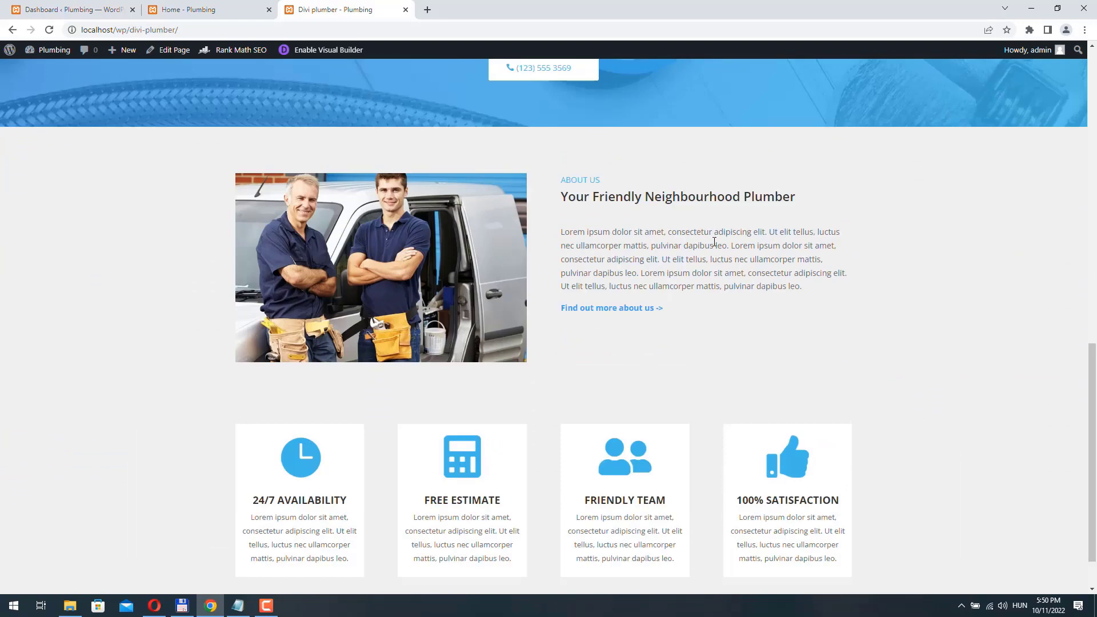
{"action": "left_click", "coordinate": [308, 50]}
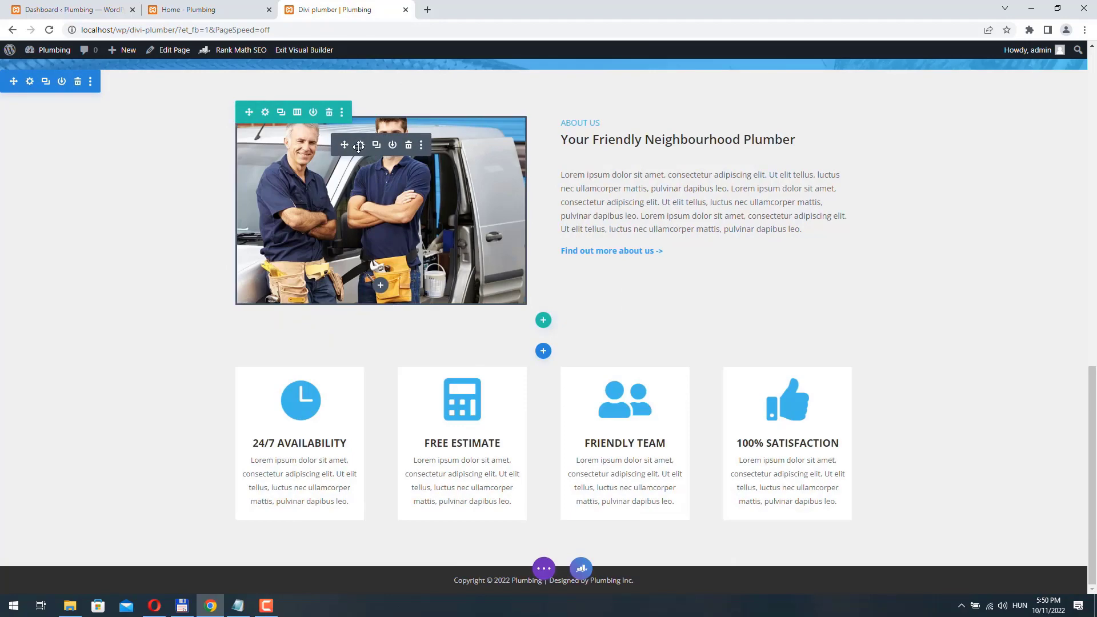
{"action": "left_click", "coordinate": [359, 145]}
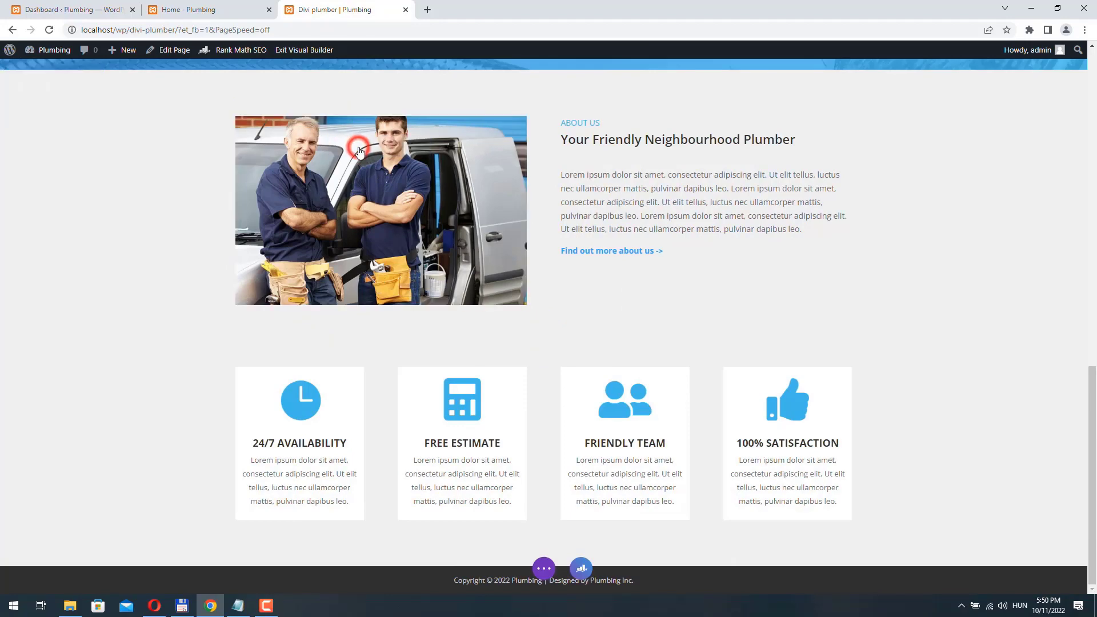
- Make the About Us image slide in from the right
{"action": "left_click", "coordinate": [312, 151]}
{"action": "scroll", "coordinate": [294, 400], "scroll_direction": "down", "scroll_amount": 1}
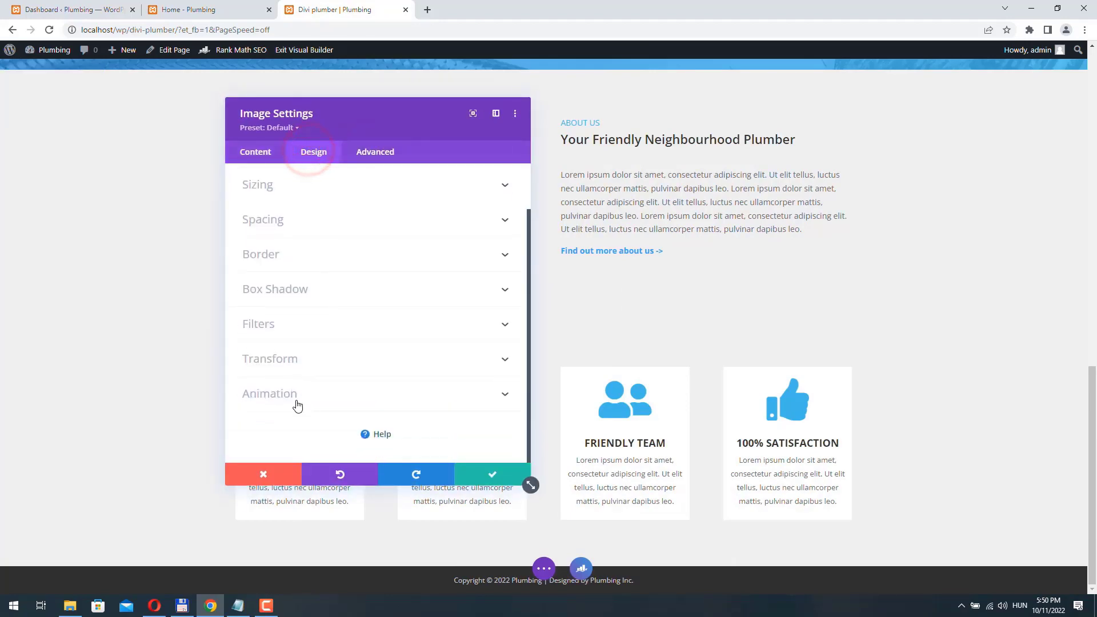
{"action": "left_click", "coordinate": [299, 393]}
{"action": "left_click", "coordinate": [410, 333]}
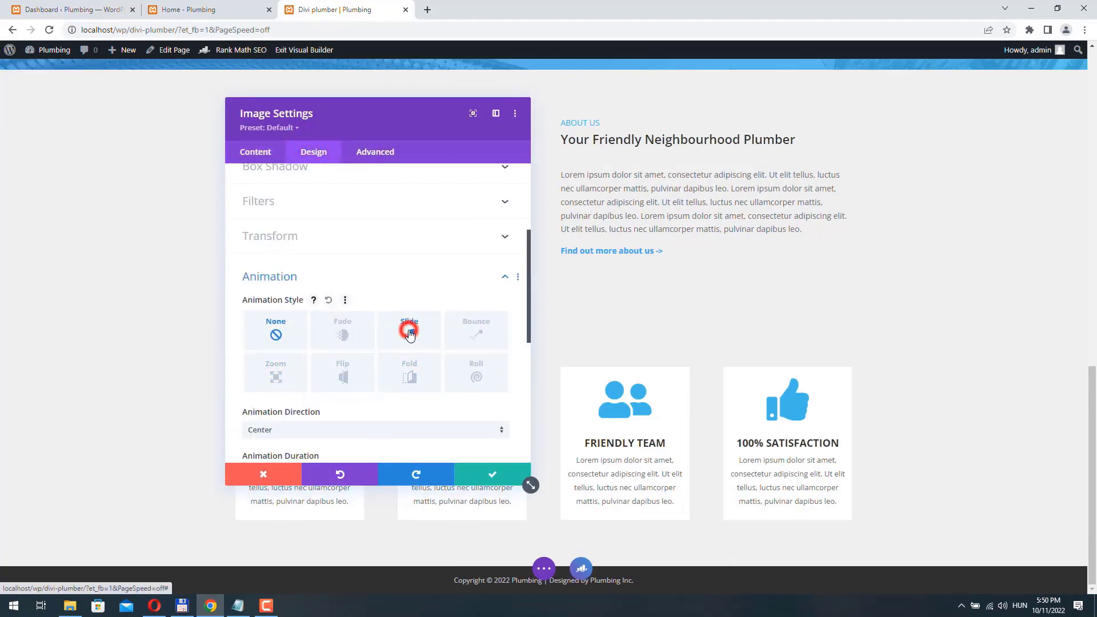
{"action": "left_click", "coordinate": [287, 431]}
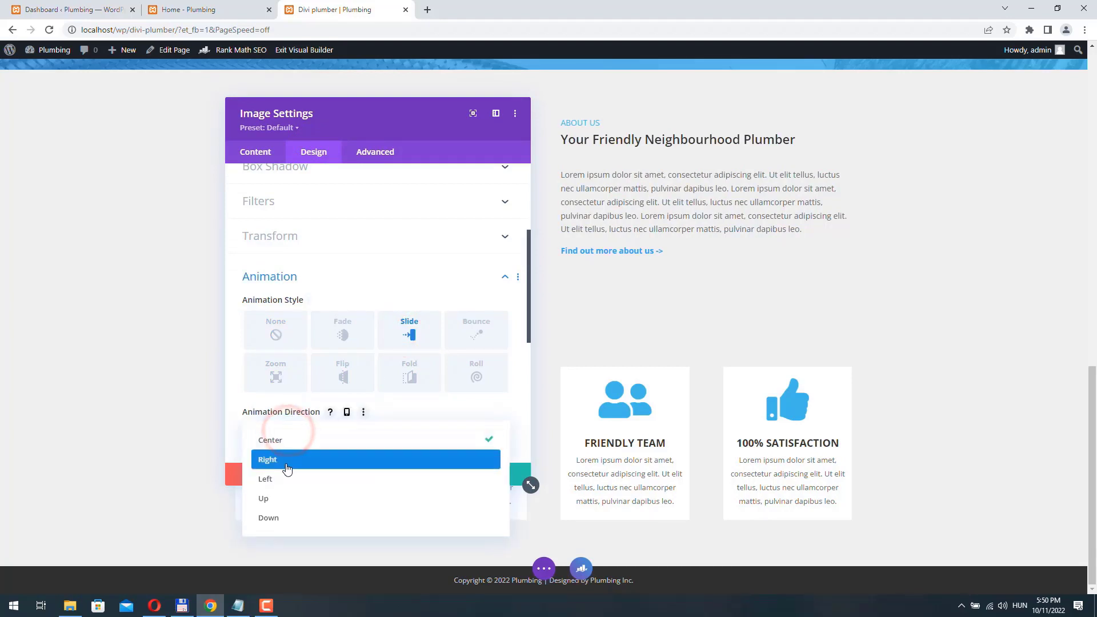
{"action": "left_click", "coordinate": [286, 466]}
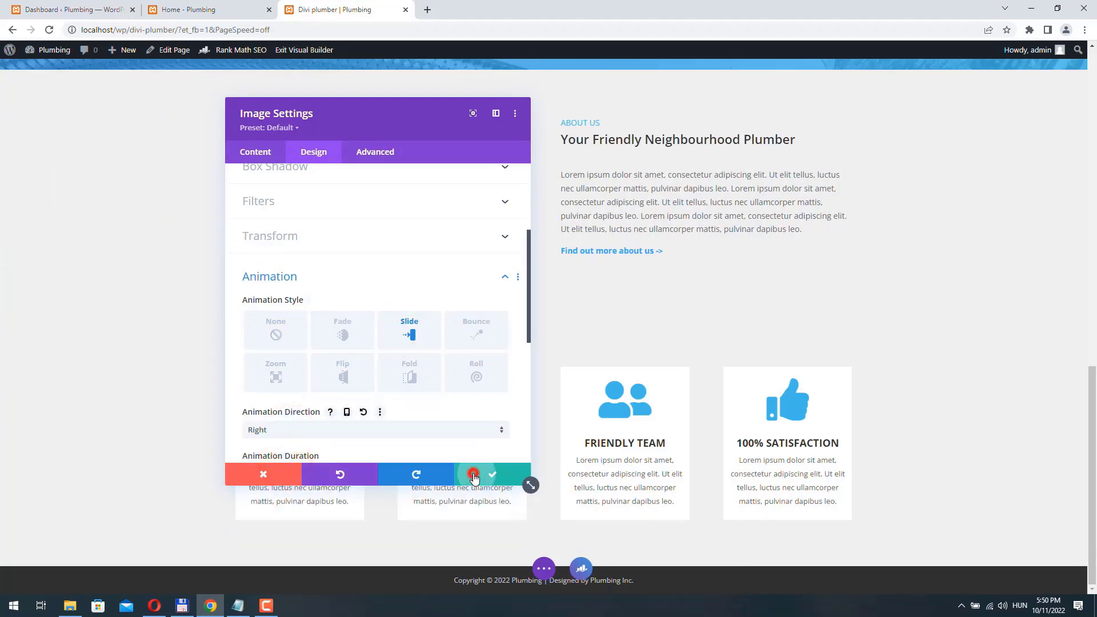
{"action": "left_click", "coordinate": [474, 475]}
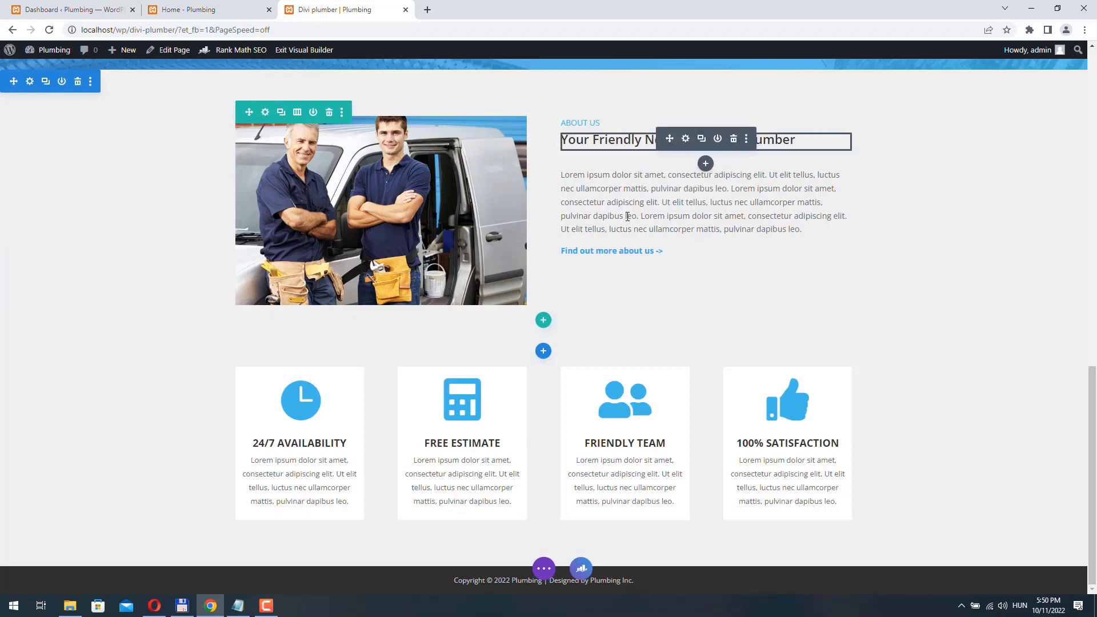
- Make the About Us row's text column slide in from the left and save the row
{"action": "left_click", "coordinate": [266, 112]}
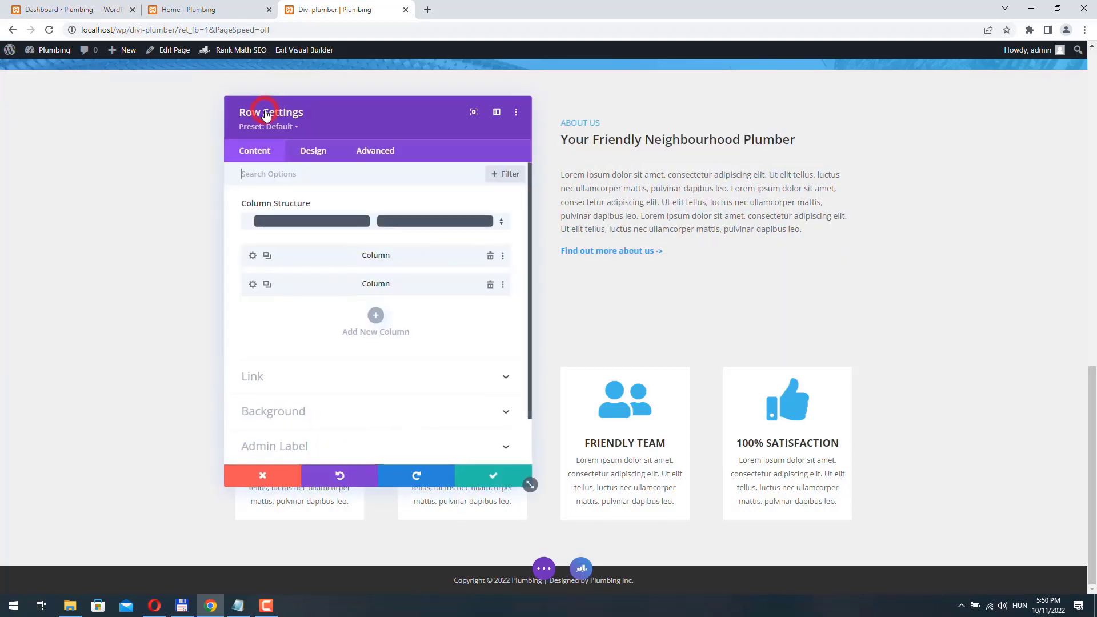
{"action": "left_click", "coordinate": [253, 285]}
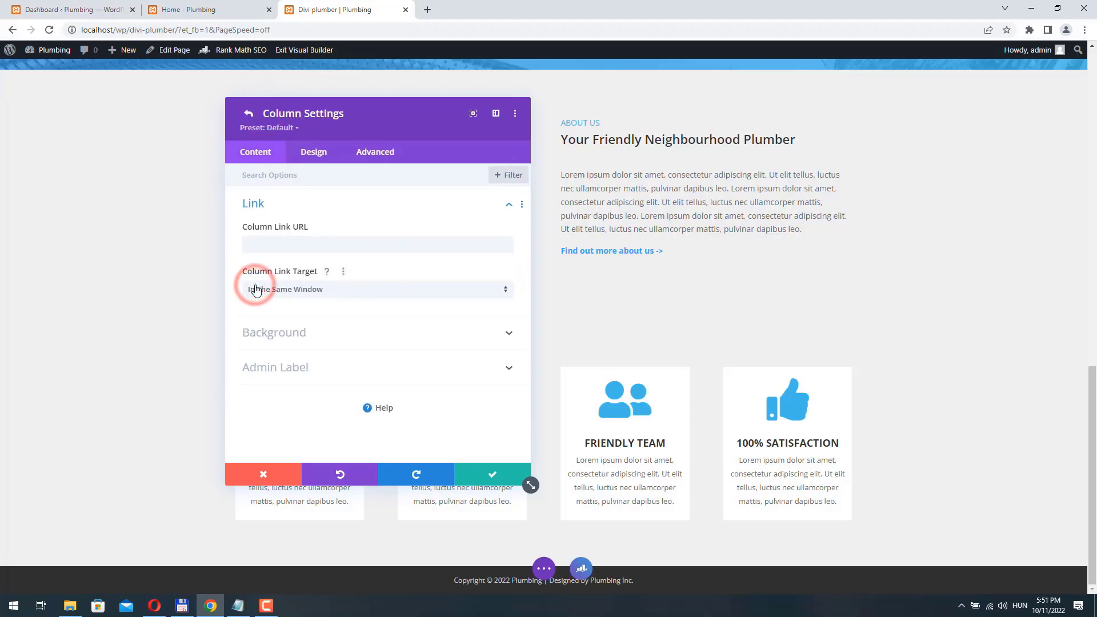
{"action": "left_click", "coordinate": [326, 150]}
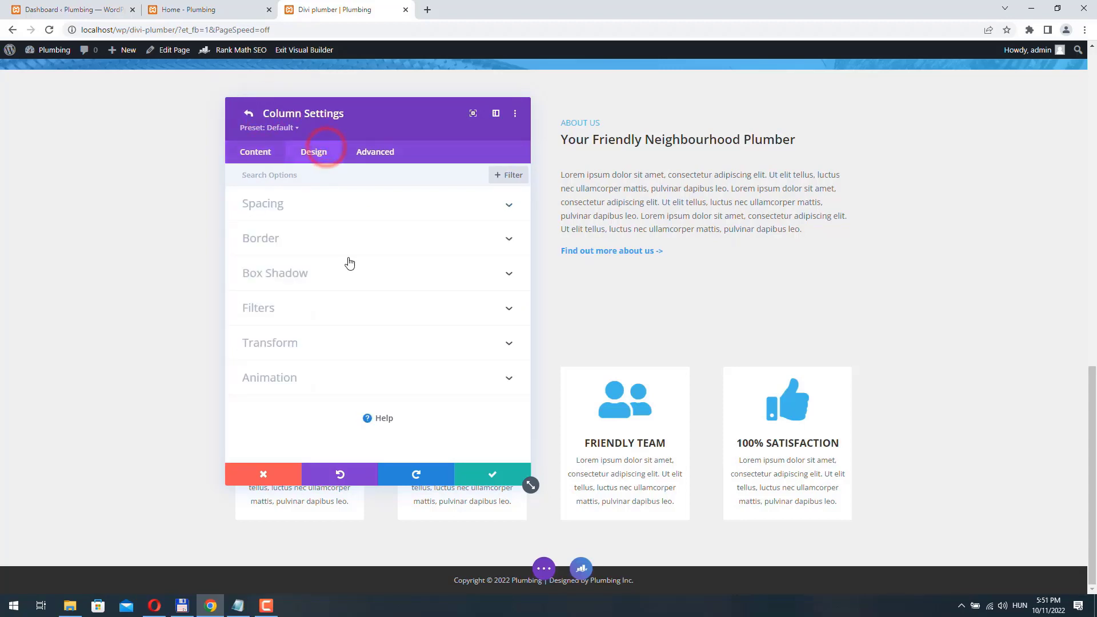
{"action": "left_click", "coordinate": [306, 383]}
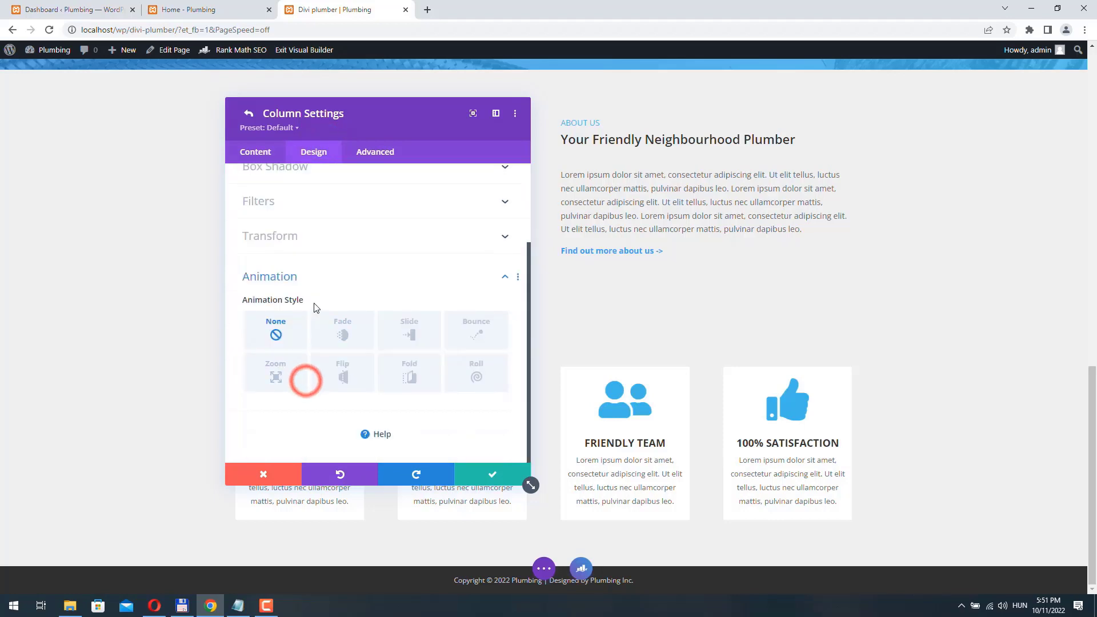
{"action": "left_click", "coordinate": [412, 336]}
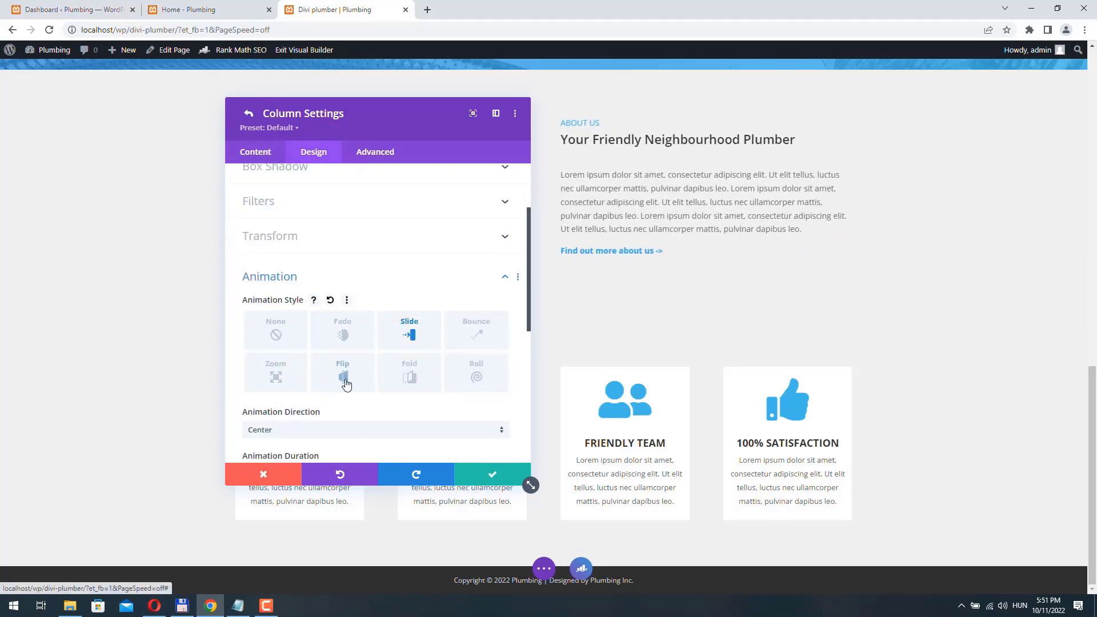
{"action": "left_click", "coordinate": [264, 433]}
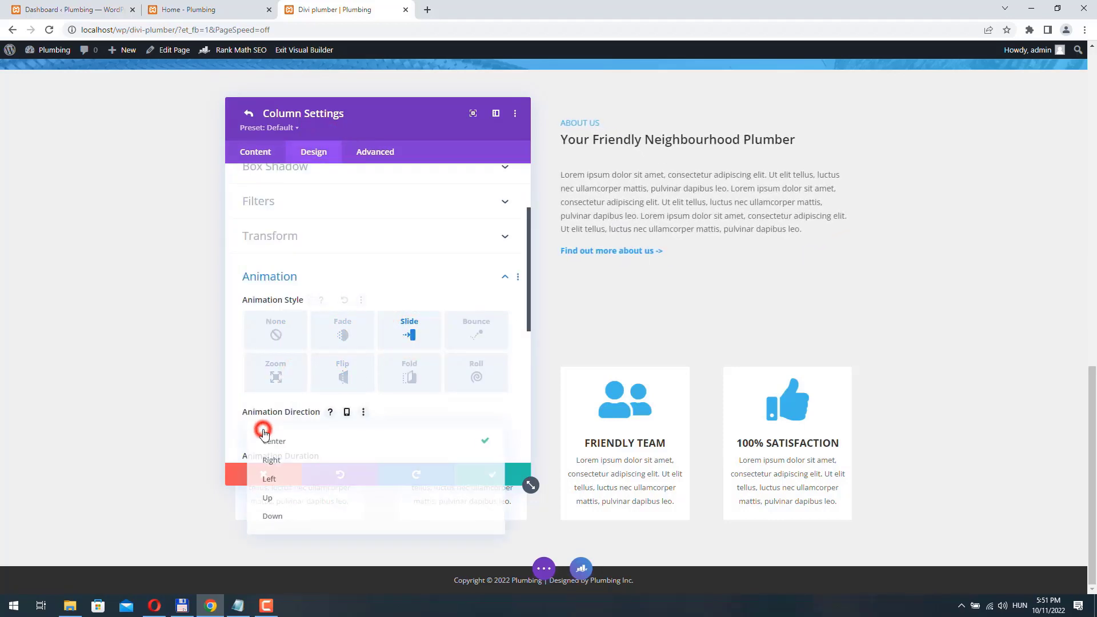
{"action": "left_click", "coordinate": [274, 480]}
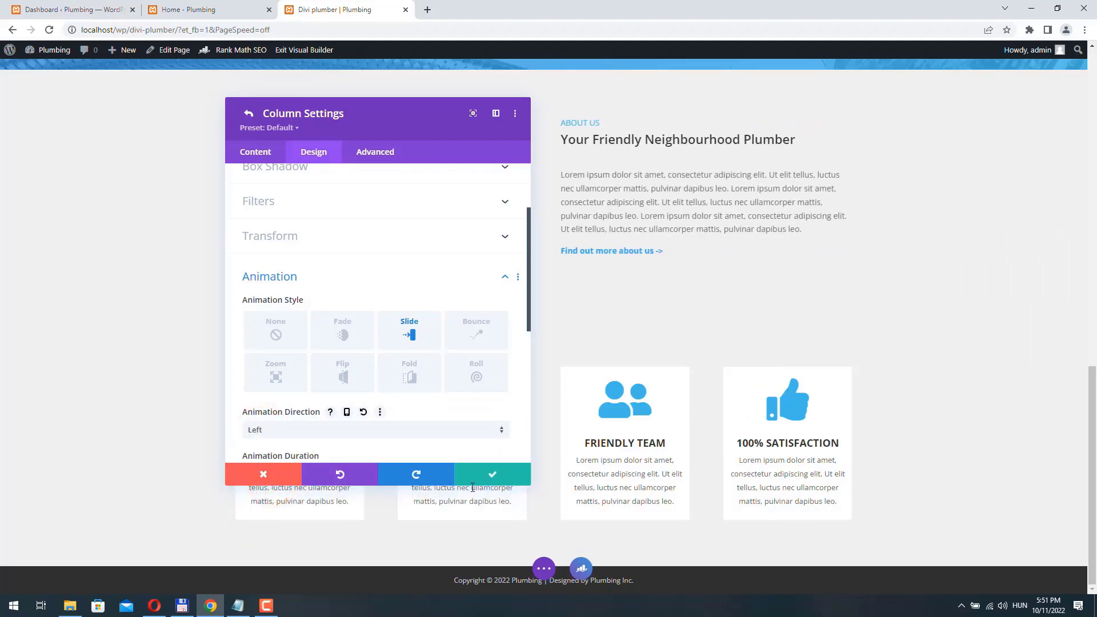
{"action": "left_click", "coordinate": [493, 475]}
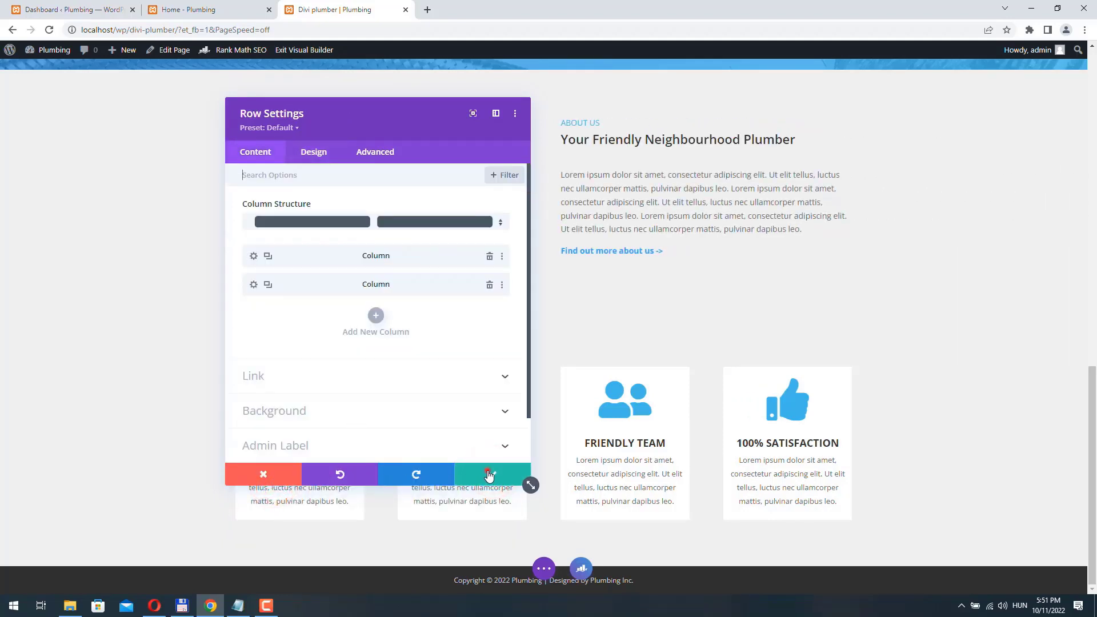
{"action": "left_click", "coordinate": [488, 475]}
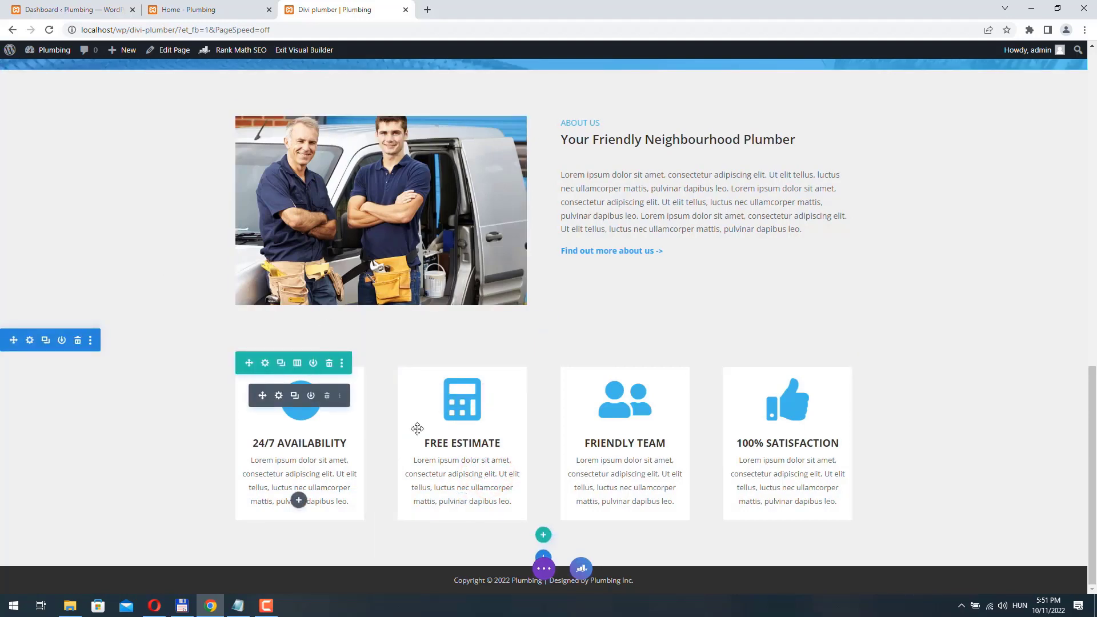
- Give the 24/7 AVAILABILITY blurb a slide entrance animation
{"action": "left_click", "coordinate": [279, 396]}
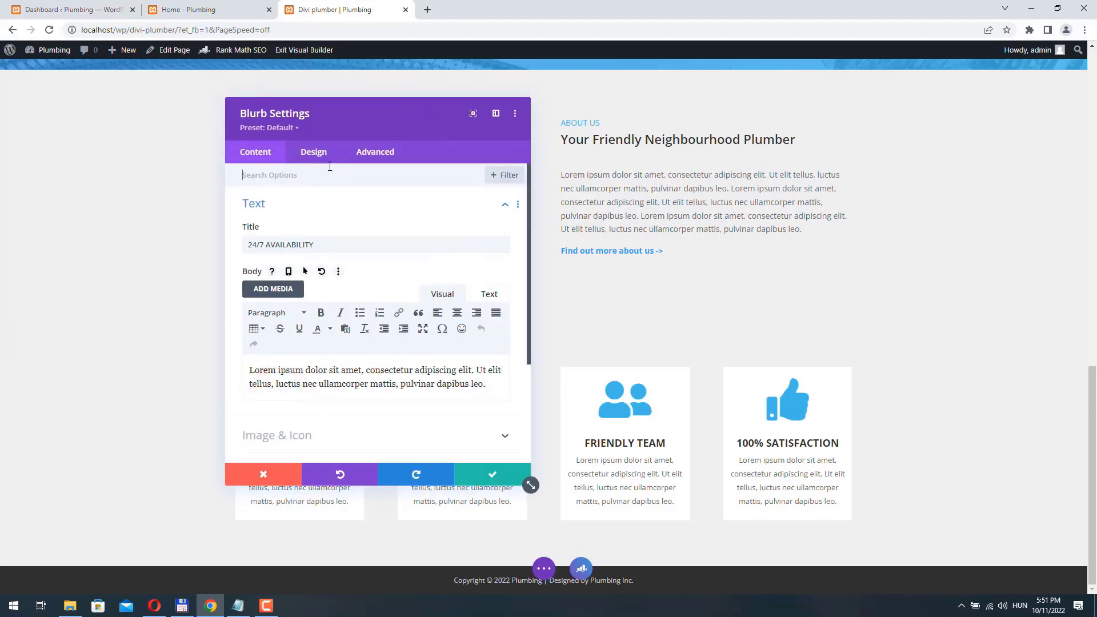
{"action": "left_click", "coordinate": [320, 152]}
{"action": "scroll", "coordinate": [312, 310], "scroll_direction": "down", "scroll_amount": 2}
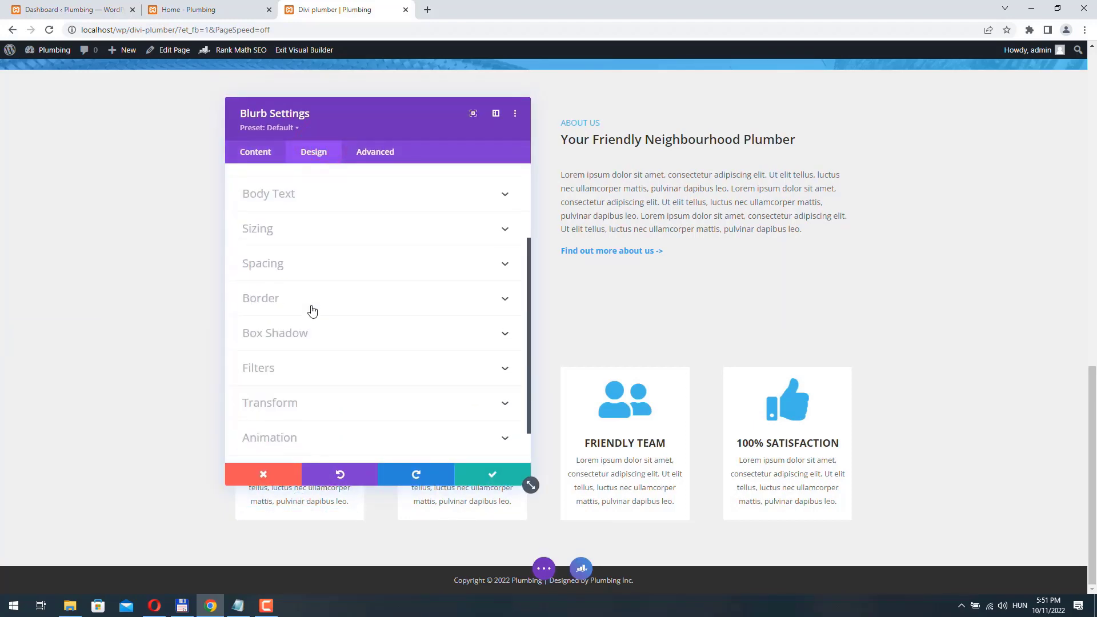
{"action": "scroll", "coordinate": [274, 397], "scroll_direction": "down", "scroll_amount": 2}
{"action": "left_click", "coordinate": [272, 393]}
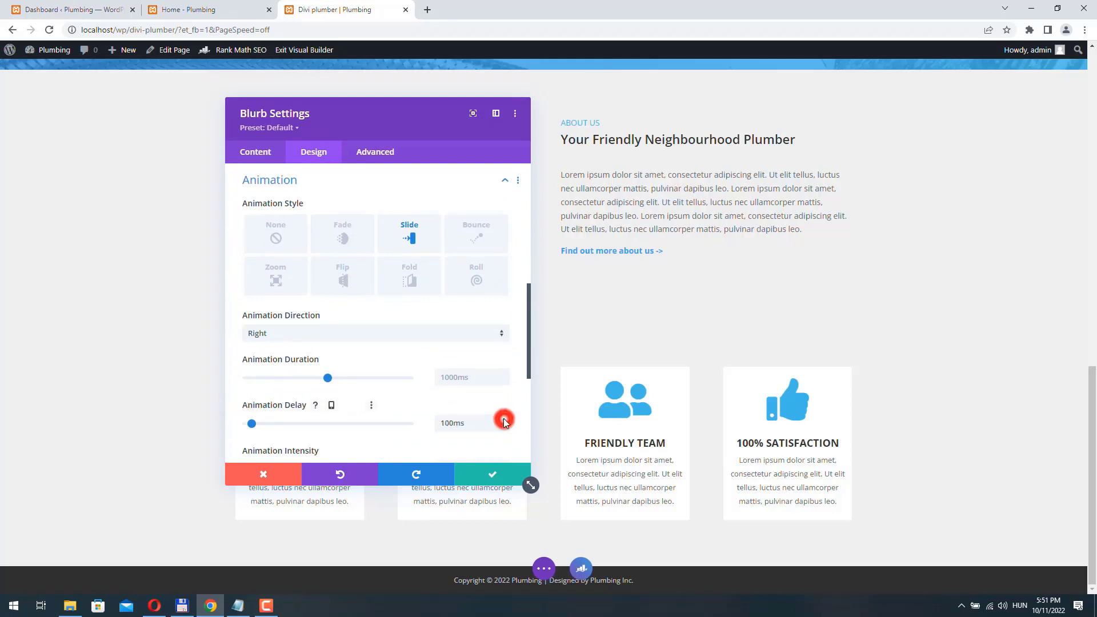
{"action": "left_click", "coordinate": [490, 475]}
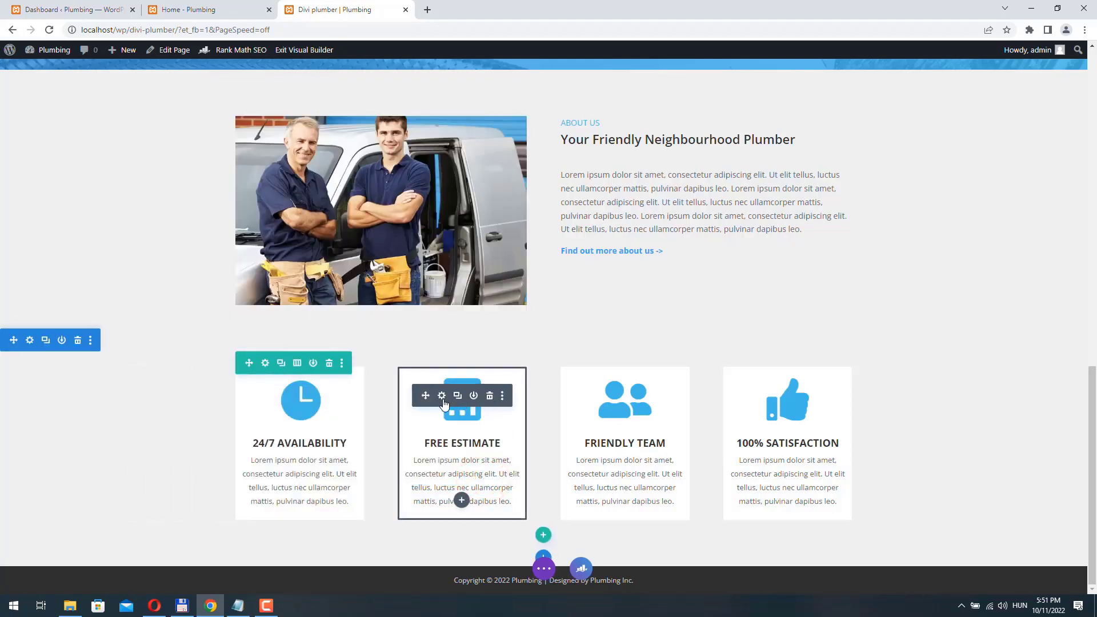
- Give the FREE ESTIMATE blurb a zoom entrance animation
{"action": "left_click", "coordinate": [442, 396]}
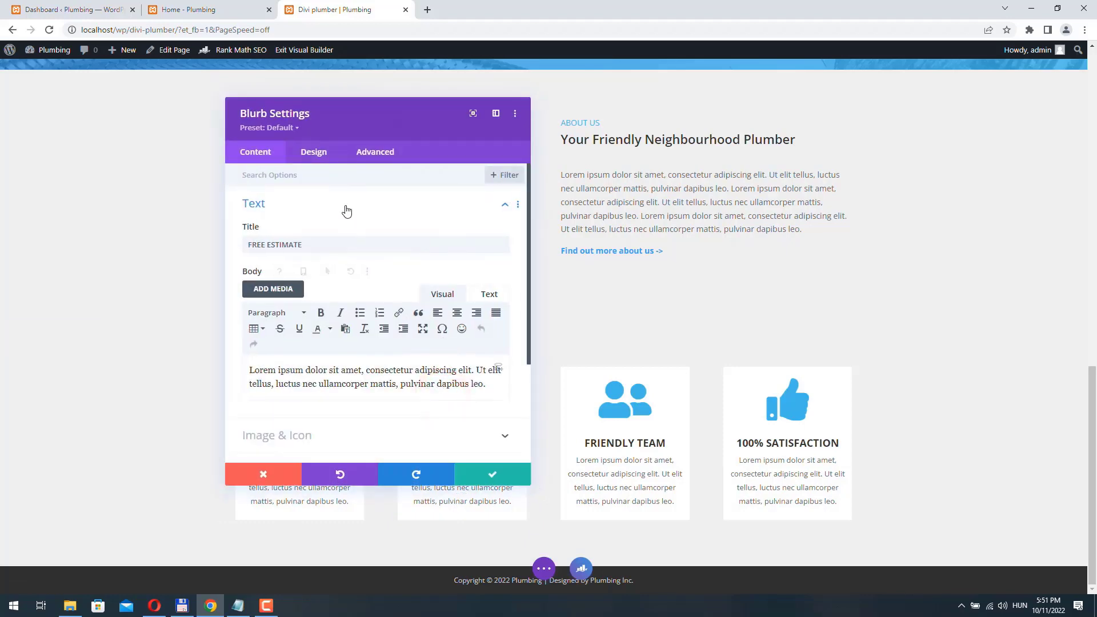
{"action": "left_click", "coordinate": [313, 157]}
{"action": "scroll", "coordinate": [328, 311], "scroll_direction": "down", "scroll_amount": 5}
{"action": "left_click", "coordinate": [299, 387]}
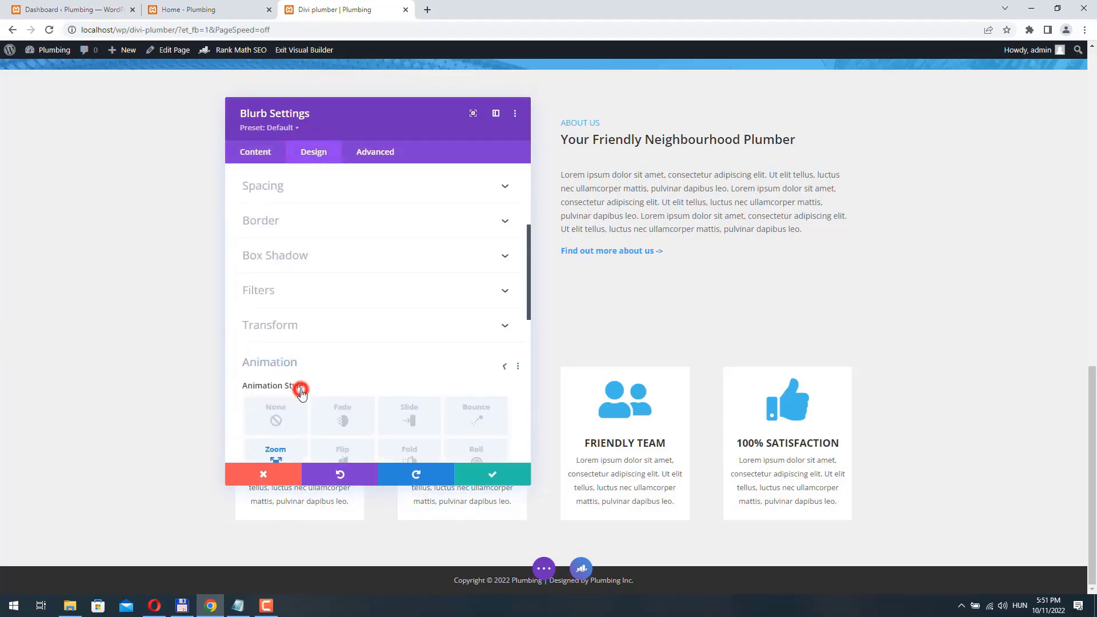
{"action": "scroll", "coordinate": [303, 377], "scroll_direction": "down", "scroll_amount": 3}
{"action": "scroll", "coordinate": [307, 368], "scroll_direction": "down", "scroll_amount": 1}
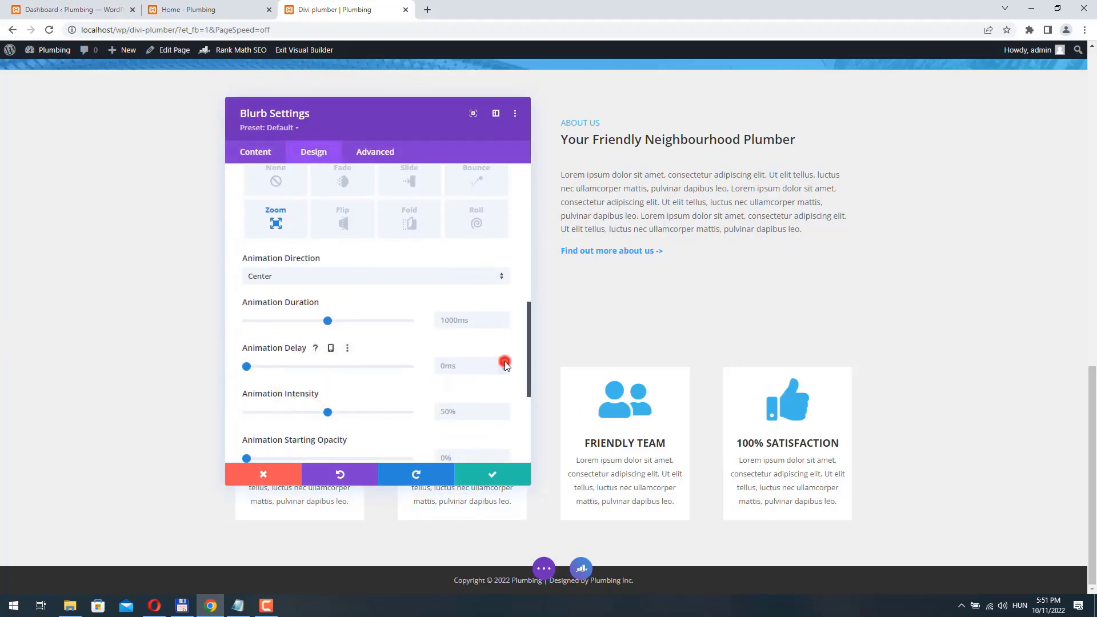
{"action": "left_click", "coordinate": [483, 473]}
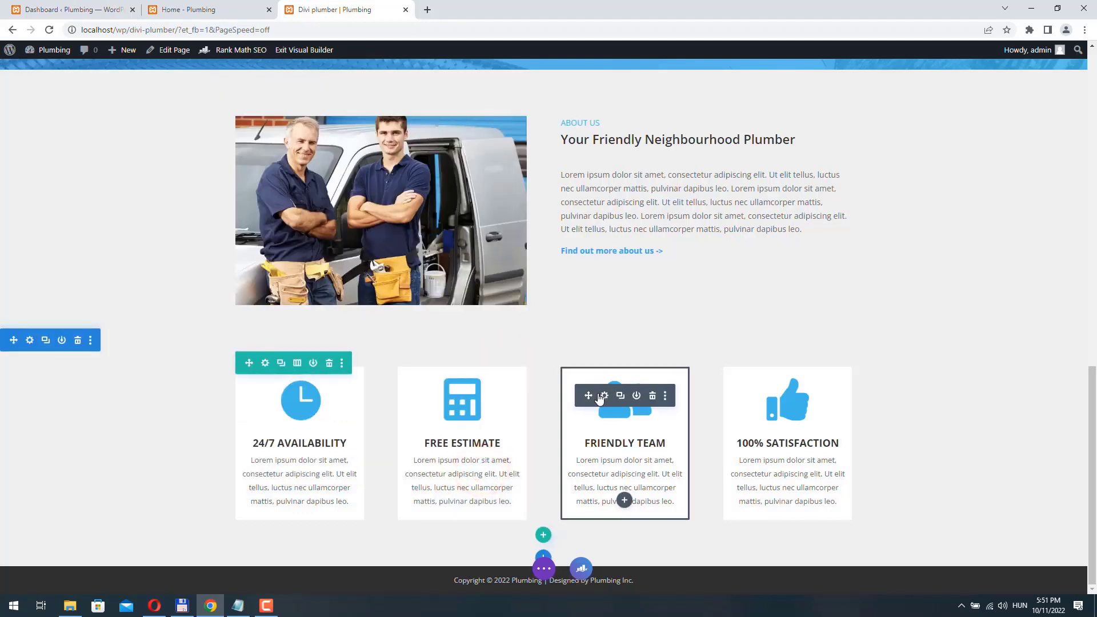
- Set the FRIENDLY TEAM blurb's animation with a 100ms delay
{"action": "left_click", "coordinate": [602, 397]}
{"action": "scroll", "coordinate": [368, 309], "scroll_direction": "down", "scroll_amount": 3}
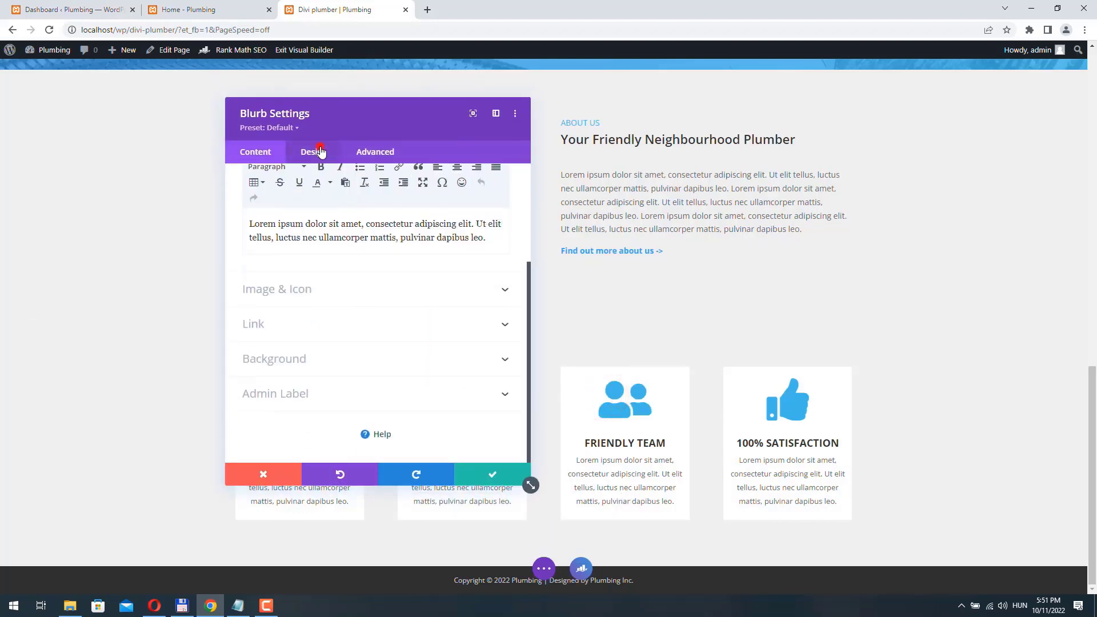
{"action": "left_click", "coordinate": [316, 151]}
{"action": "scroll", "coordinate": [427, 342], "scroll_direction": "down", "scroll_amount": 3}
{"action": "left_click", "coordinate": [348, 397]}
{"action": "scroll", "coordinate": [383, 341], "scroll_direction": "down", "scroll_amount": 2}
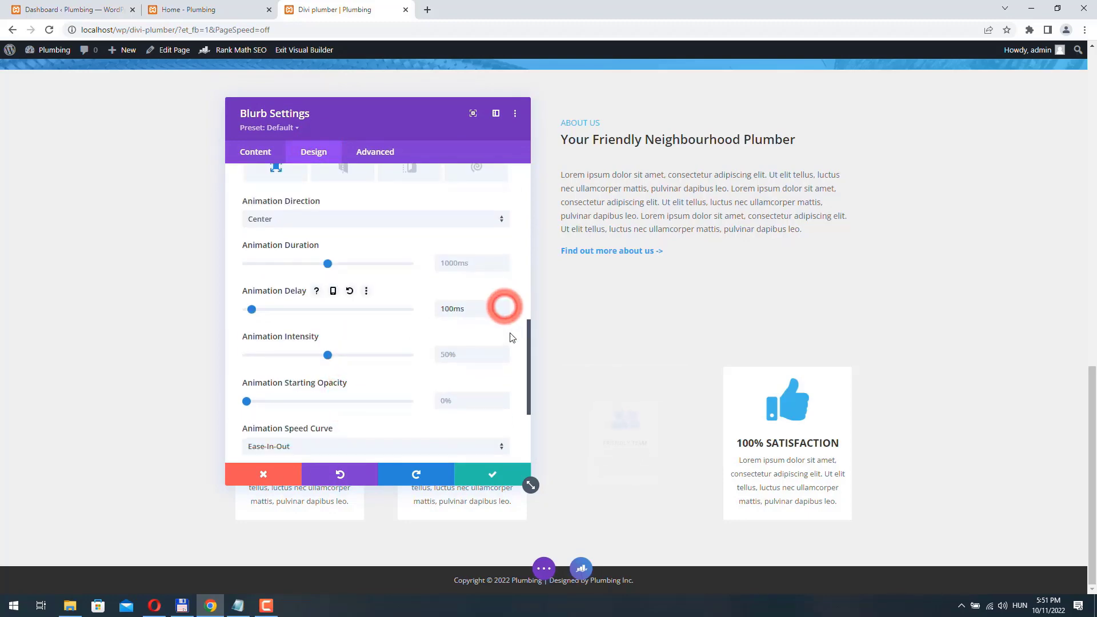
{"action": "left_click", "coordinate": [492, 474]}
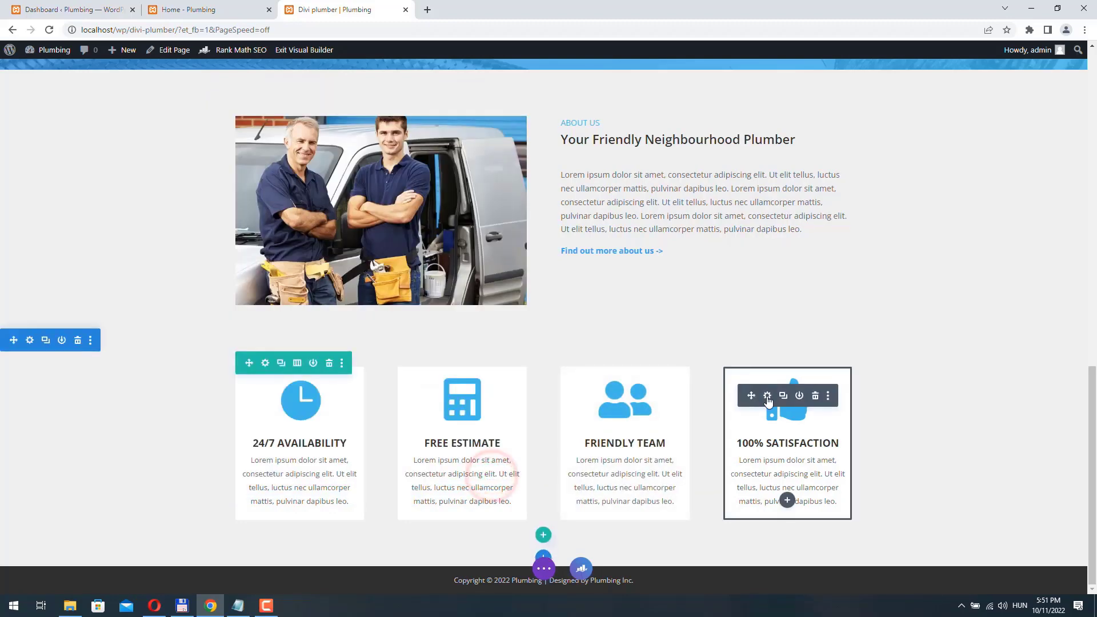
- Give the 100% SATISFACTION blurb a 100ms animation delay and save it
{"action": "left_click", "coordinate": [768, 395]}
{"action": "left_click", "coordinate": [314, 153]}
{"action": "scroll", "coordinate": [362, 265], "scroll_direction": "down", "scroll_amount": 3}
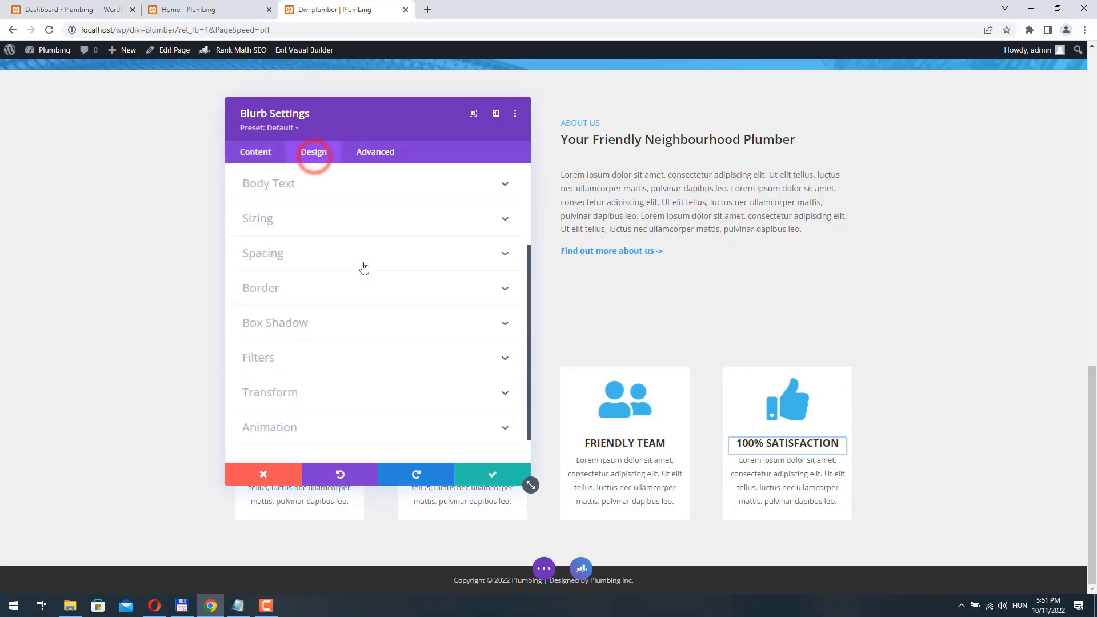
{"action": "left_click", "coordinate": [299, 394]}
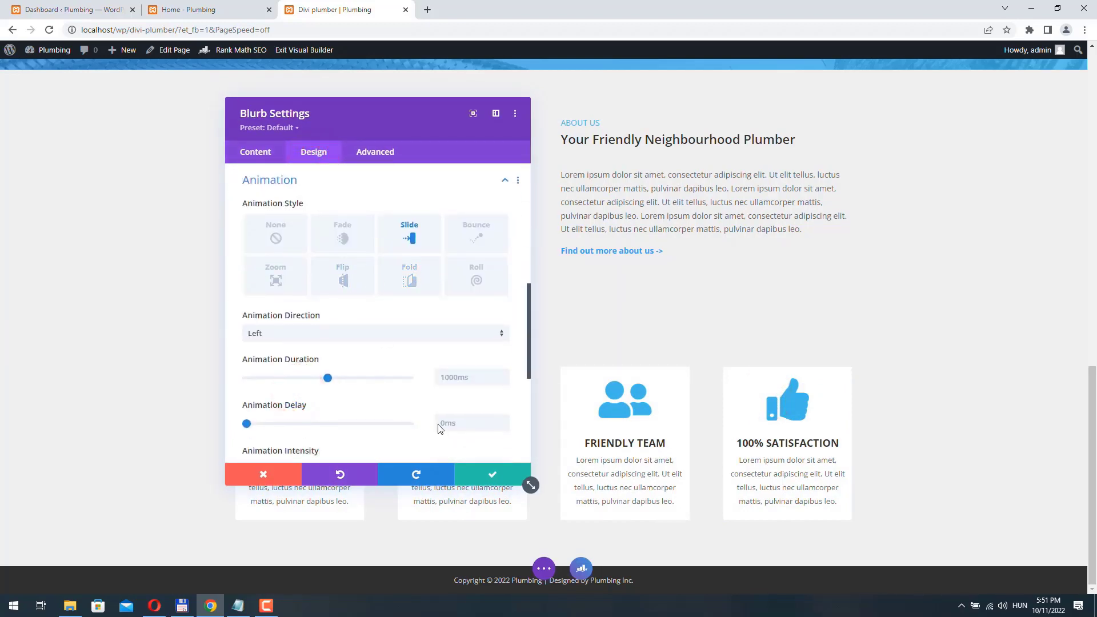
{"action": "left_click", "coordinate": [503, 422]}
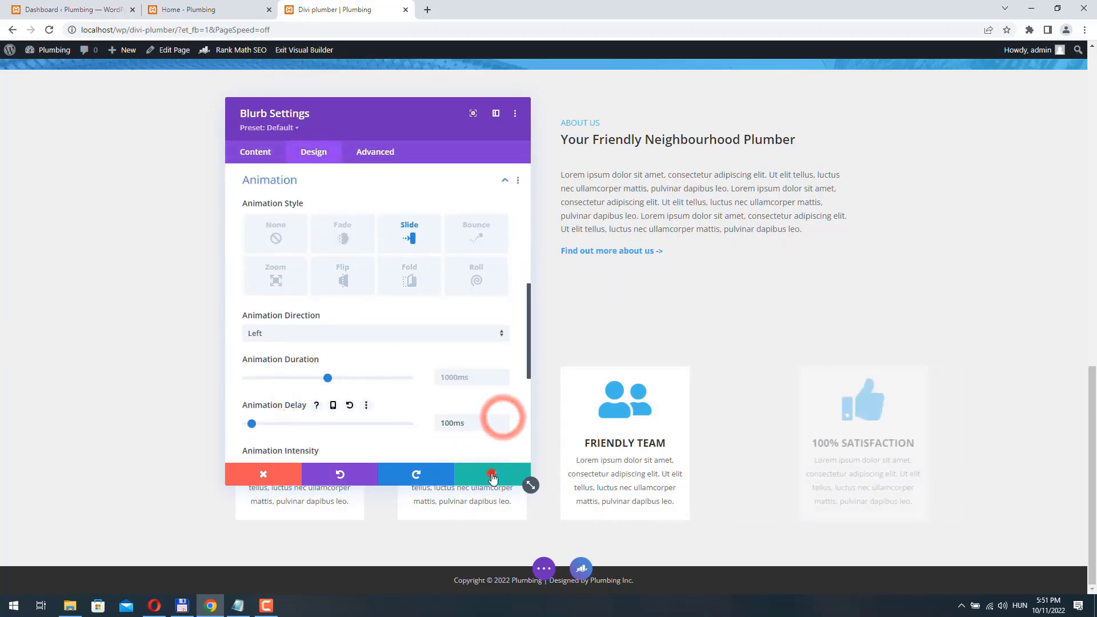
{"action": "left_click", "coordinate": [492, 475]}
{"action": "left_click", "coordinate": [544, 568]}
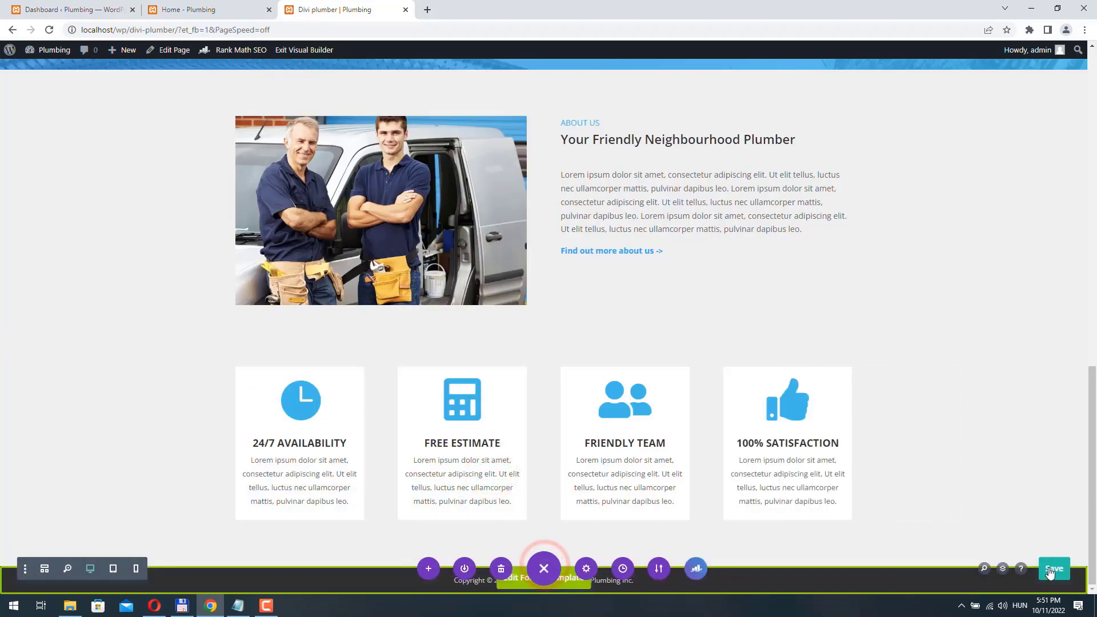
{"action": "left_click", "coordinate": [310, 53]}
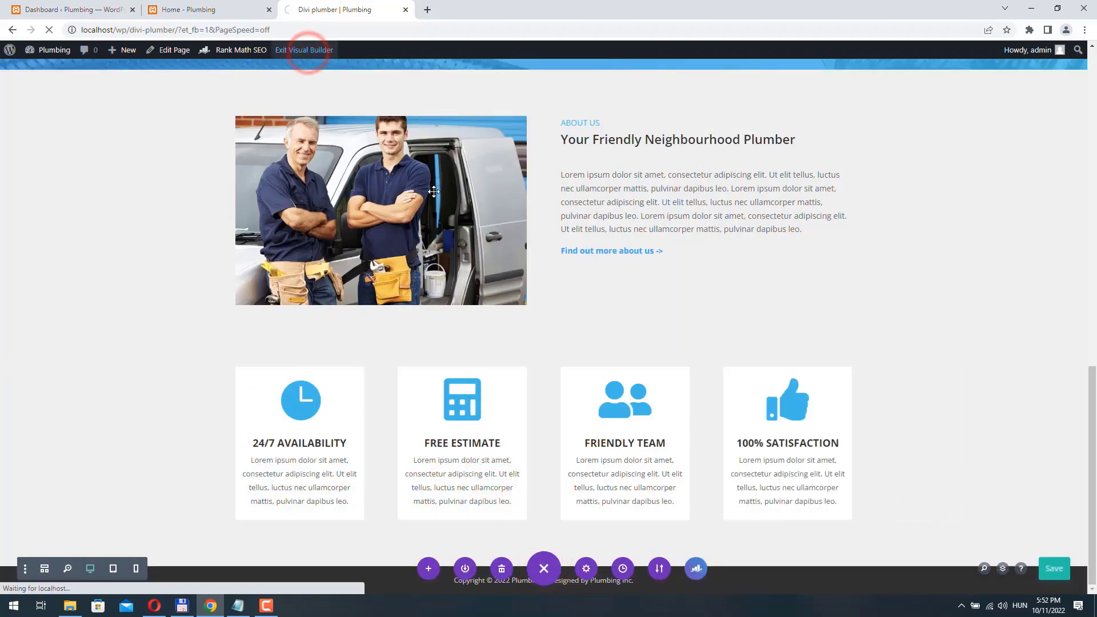
{"action": "scroll", "coordinate": [438, 195], "scroll_direction": "down", "scroll_amount": 1}
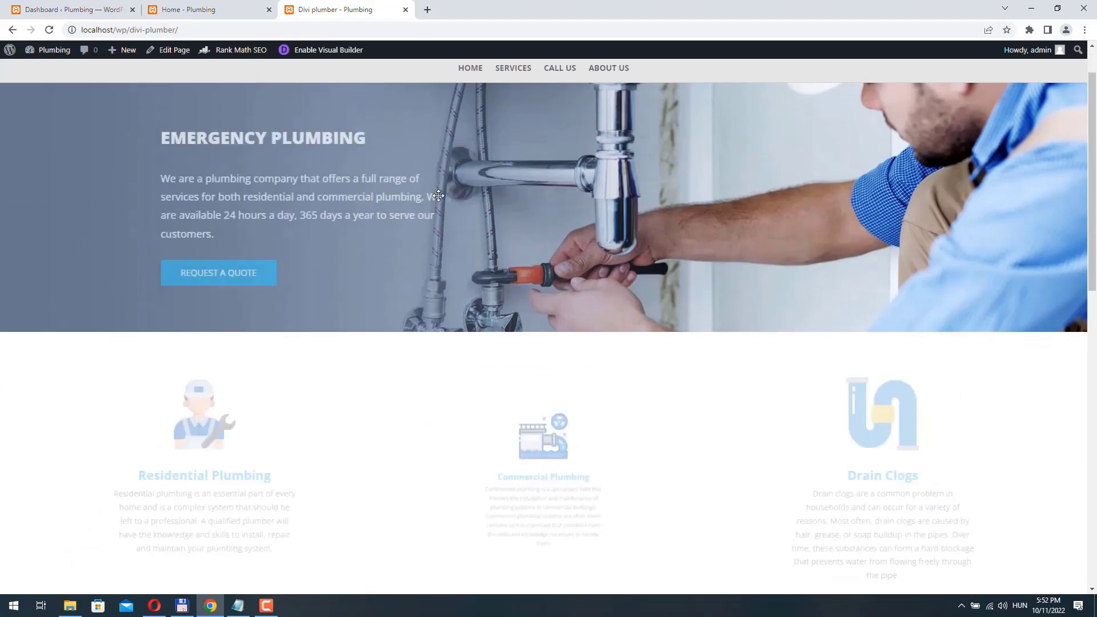
{"action": "scroll", "coordinate": [438, 196], "scroll_direction": "down", "scroll_amount": 12}
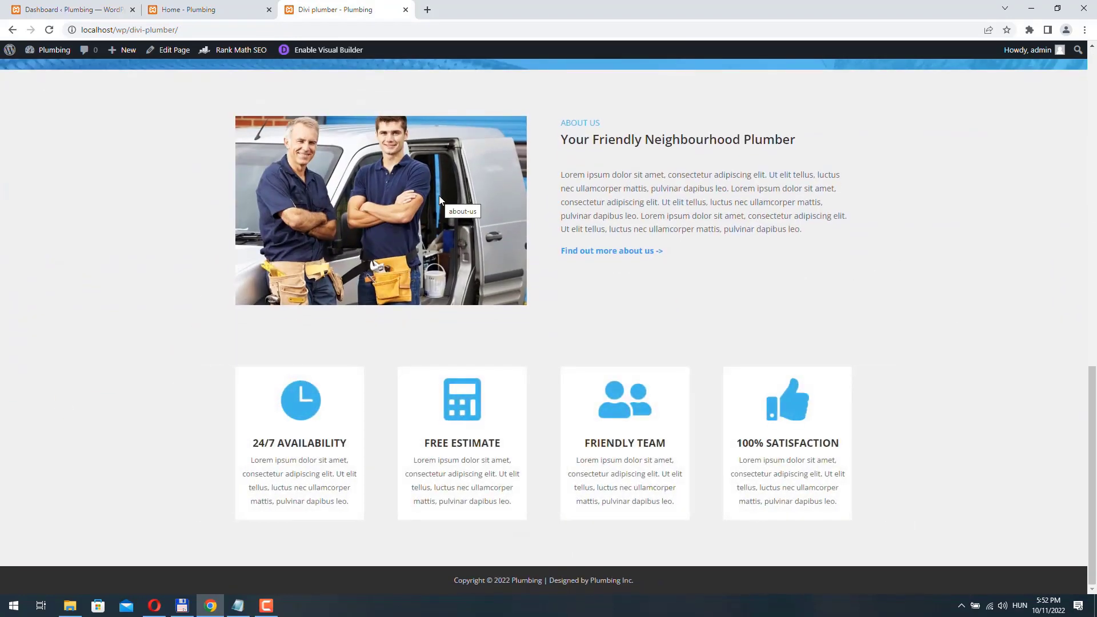
{"action": "key", "text": "ctrl+shift+Tab"}
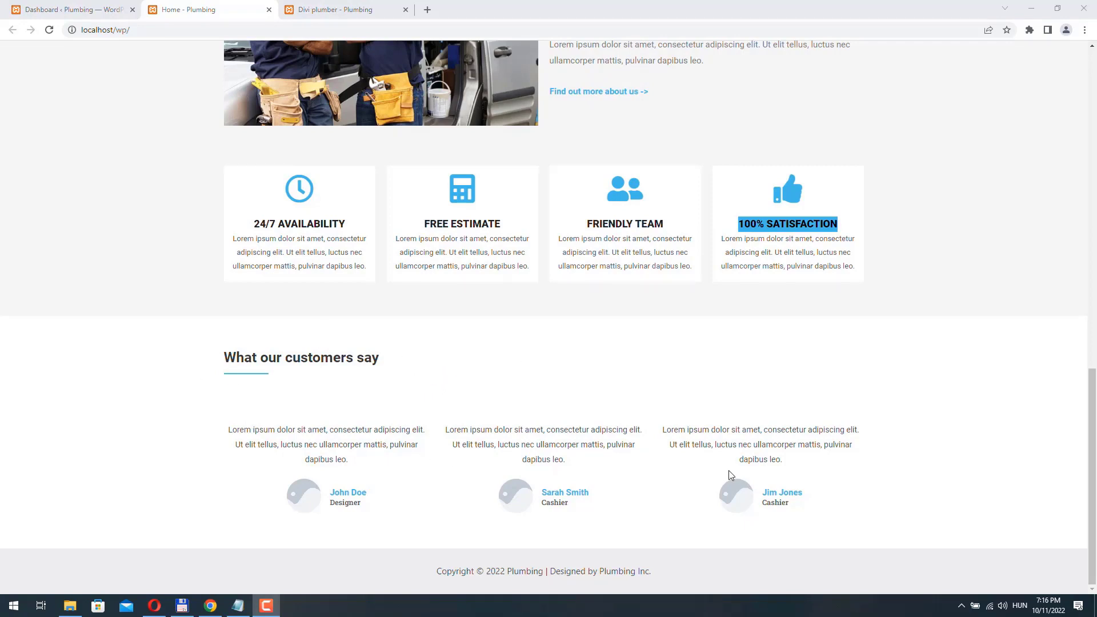
{"action": "key", "text": "ctrl+Tab"}
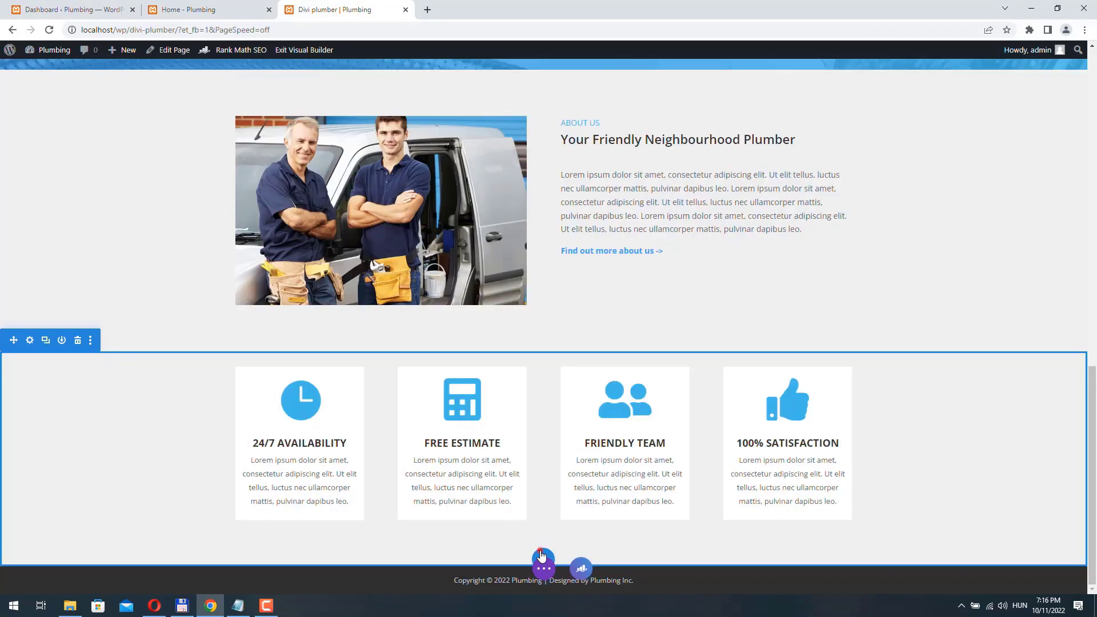
- Add a Regular section below the blurbs containing a Text module
{"action": "left_click", "coordinate": [543, 567]}
{"action": "left_click", "coordinate": [463, 519]}
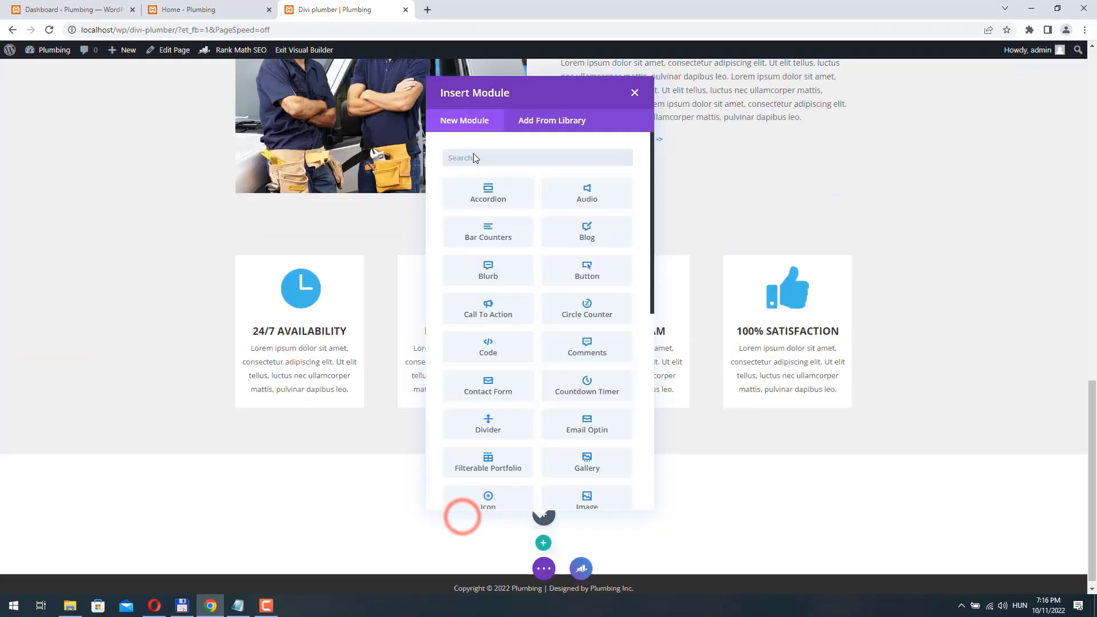
{"action": "type", "text": "text"}
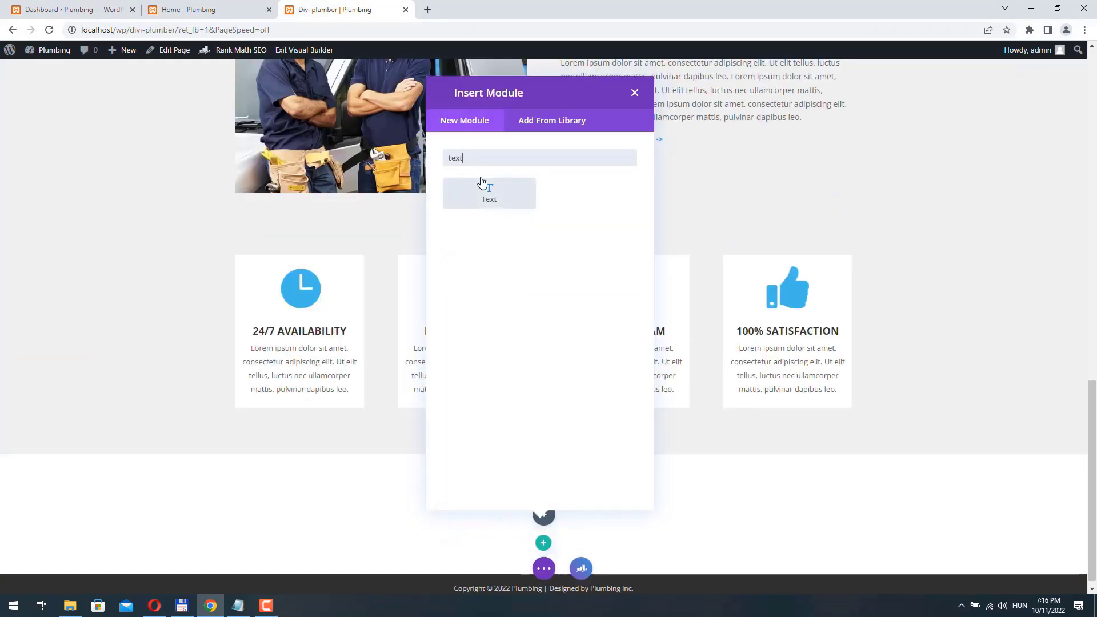
{"action": "left_click", "coordinate": [512, 207]}
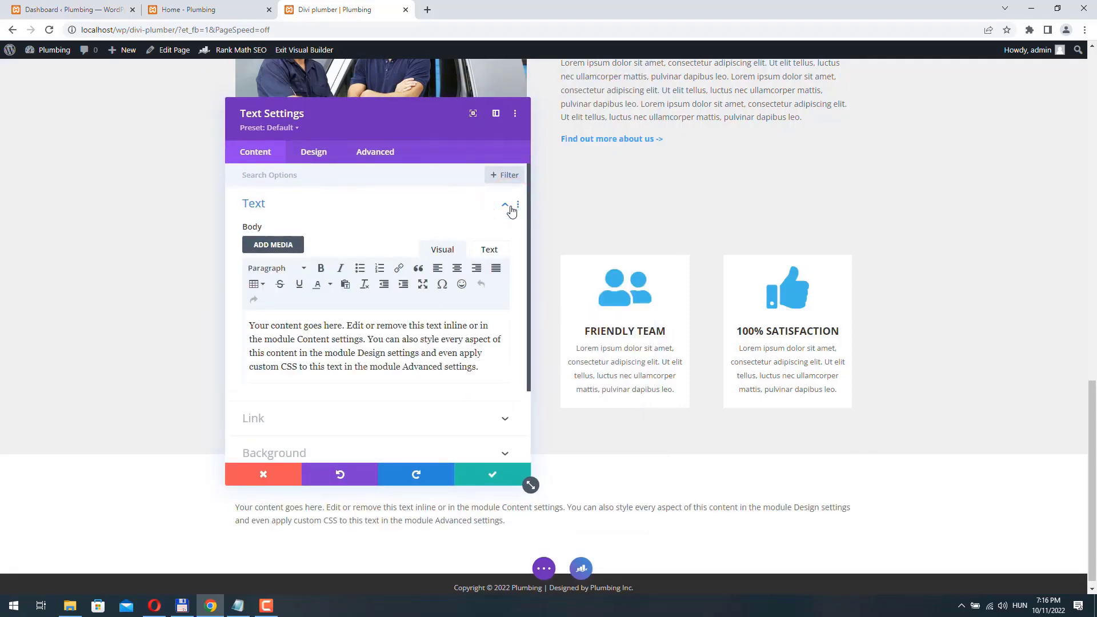
{"action": "left_click_drag", "start_coordinate": [392, 114], "coordinate": [574, 115]}
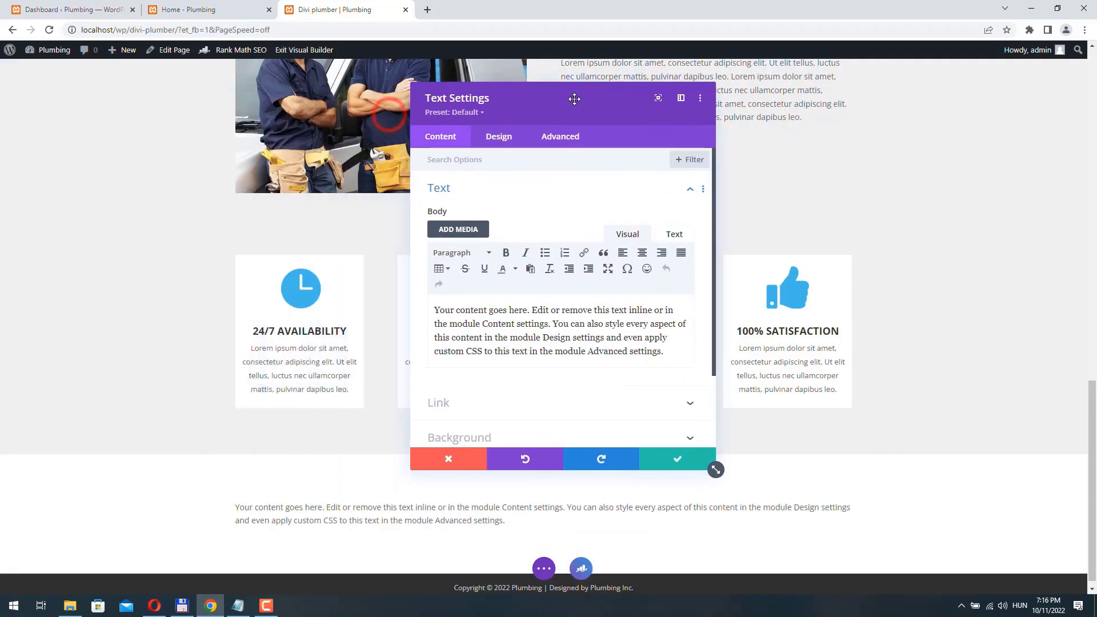
- Copy the 'What our customers say' heading from the Home page into the Text module
{"action": "left_click", "coordinate": [200, 15]}
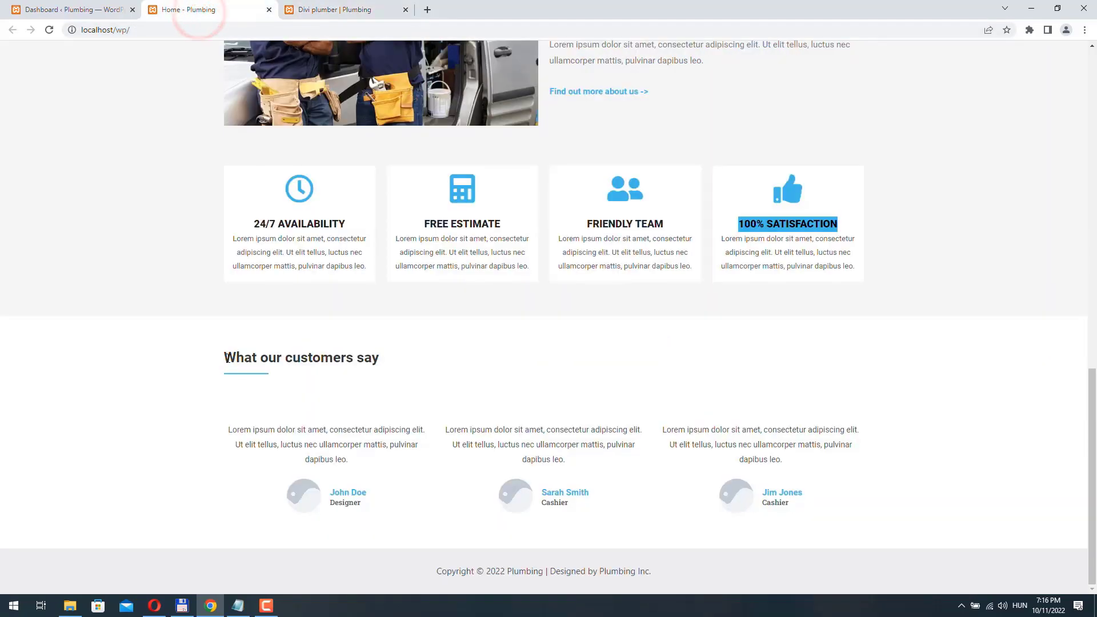
{"action": "left_click_drag", "start_coordinate": [227, 358], "coordinate": [387, 368]}
{"action": "right_click", "coordinate": [361, 355]}
{"action": "left_click", "coordinate": [392, 363]}
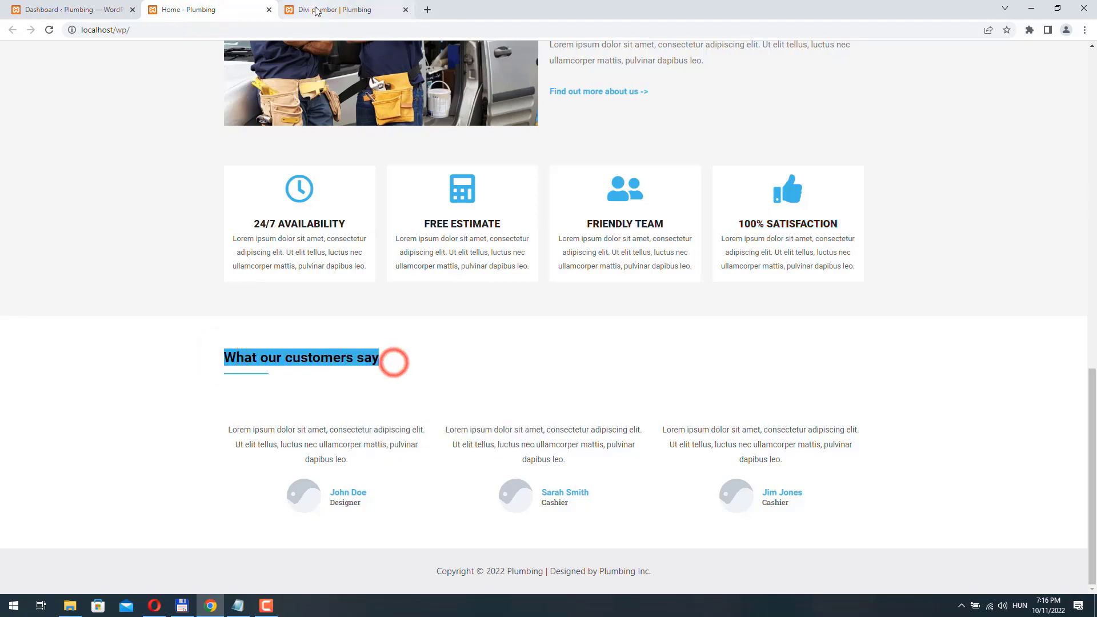
{"action": "left_click", "coordinate": [316, 10]}
{"action": "triple_click", "coordinate": [665, 356]}
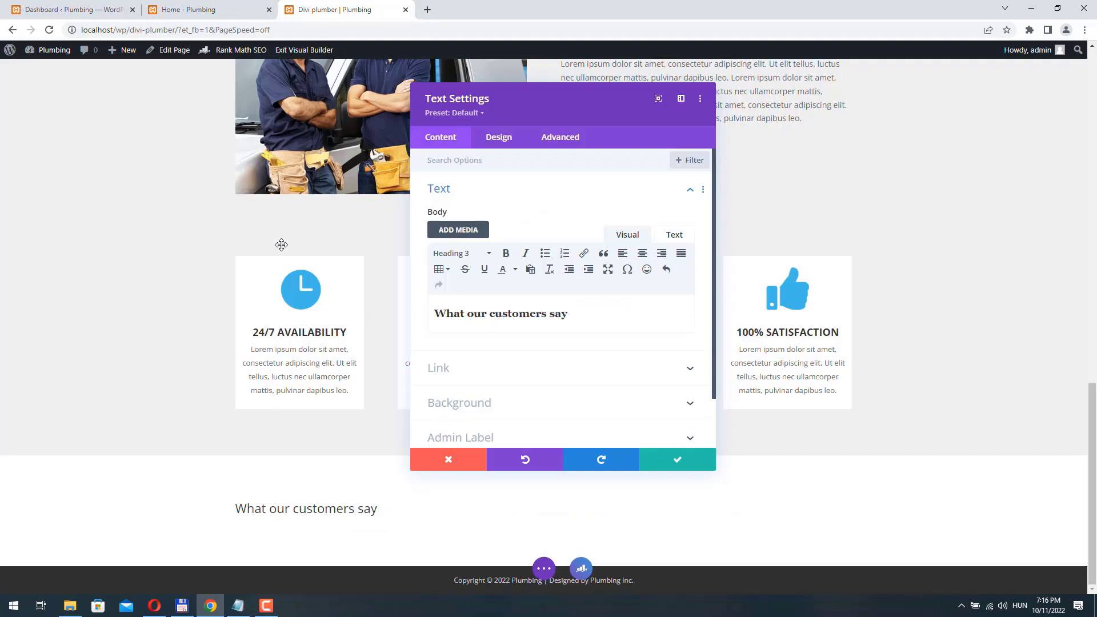
- Set the Heading 3 font weight to Bold and save the text module
{"action": "left_click", "coordinate": [495, 140]}
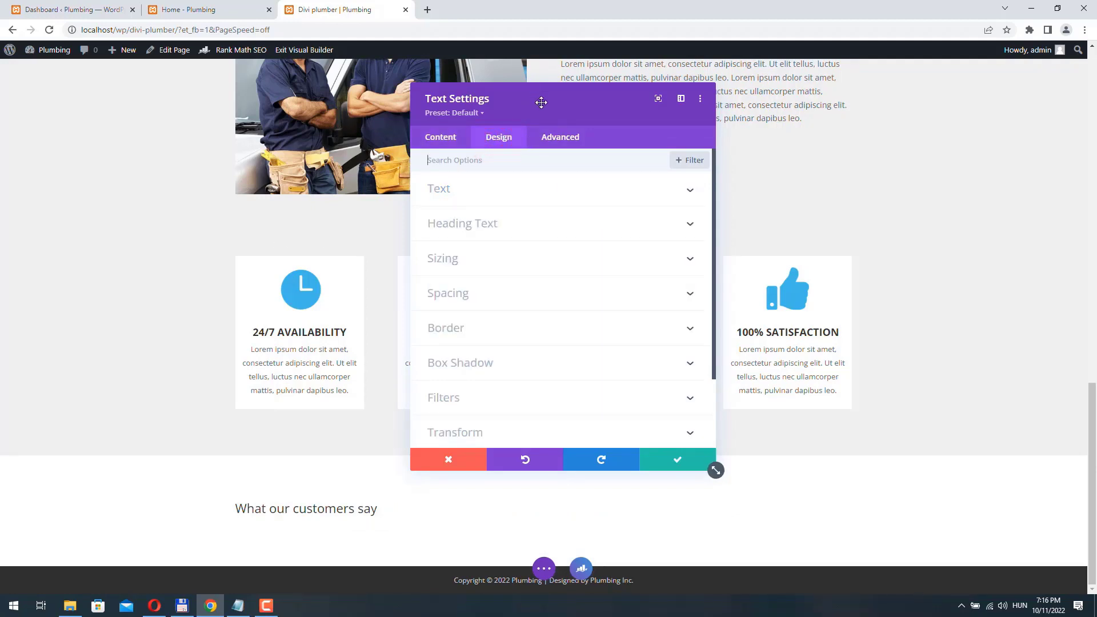
{"action": "left_click_drag", "start_coordinate": [541, 102], "coordinate": [596, 124]}
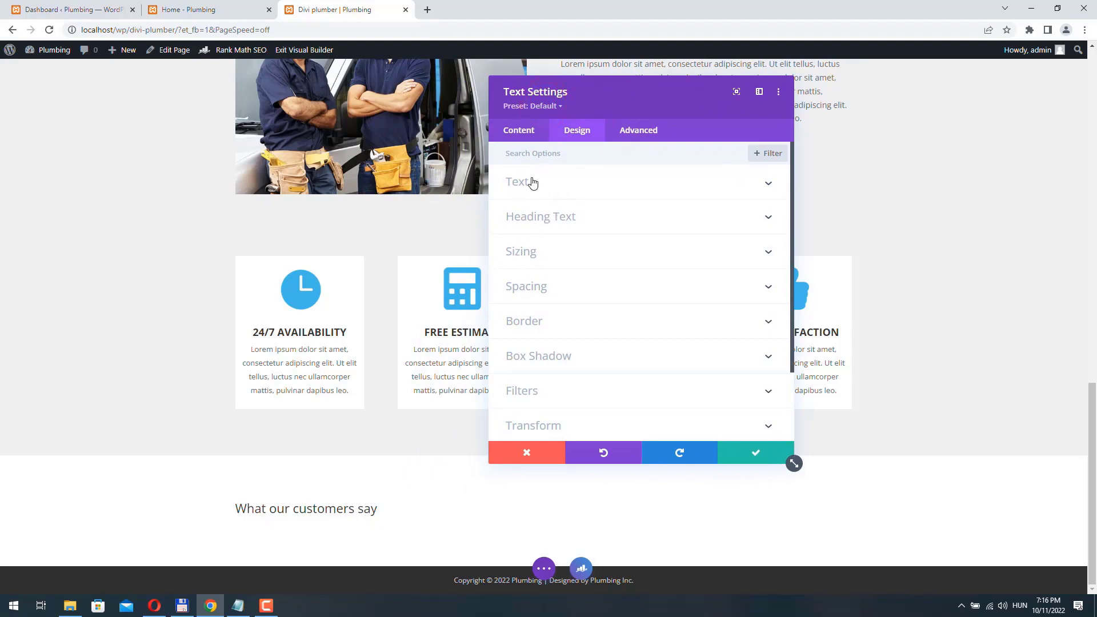
{"action": "left_click", "coordinate": [571, 216]}
{"action": "left_click", "coordinate": [616, 188]}
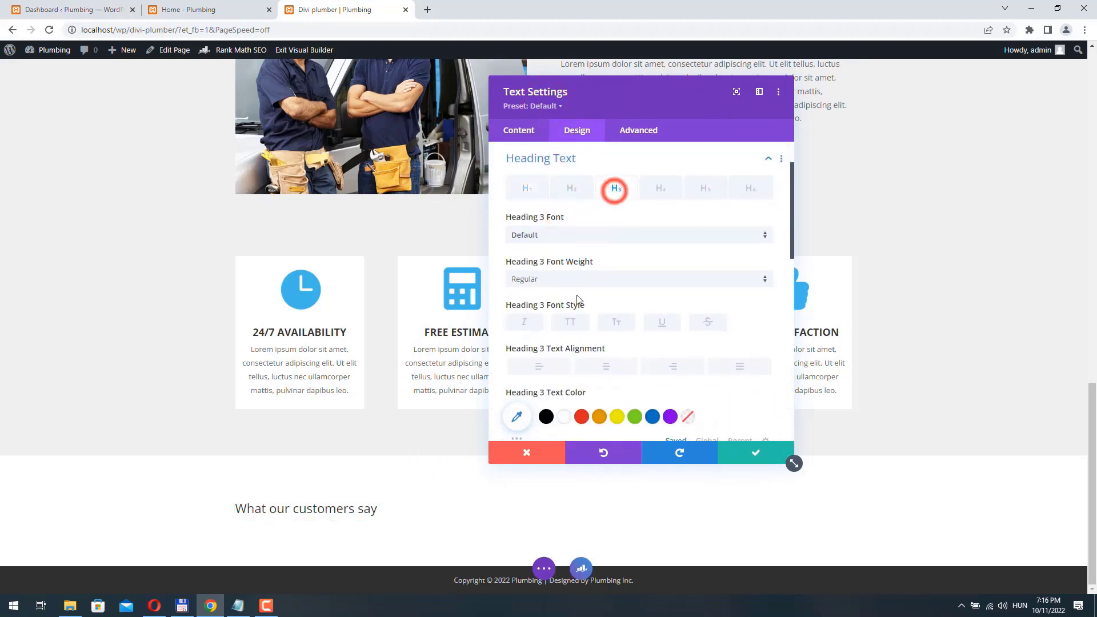
{"action": "left_click", "coordinate": [545, 279]}
{"action": "left_click", "coordinate": [553, 344]}
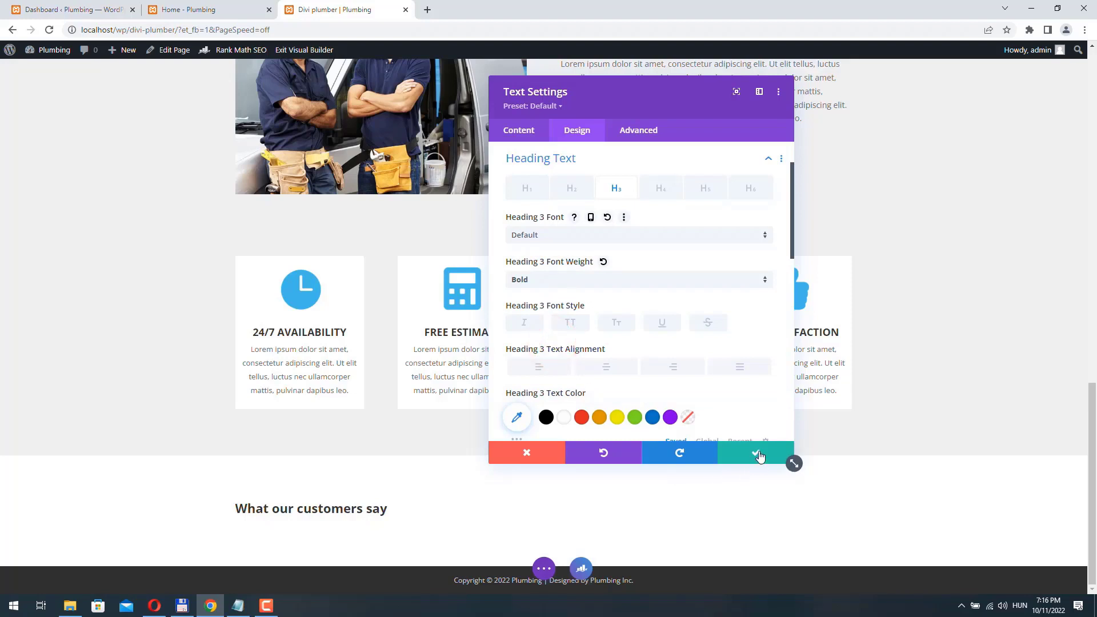
{"action": "left_click", "coordinate": [759, 455]}
{"action": "left_click", "coordinate": [543, 531]}
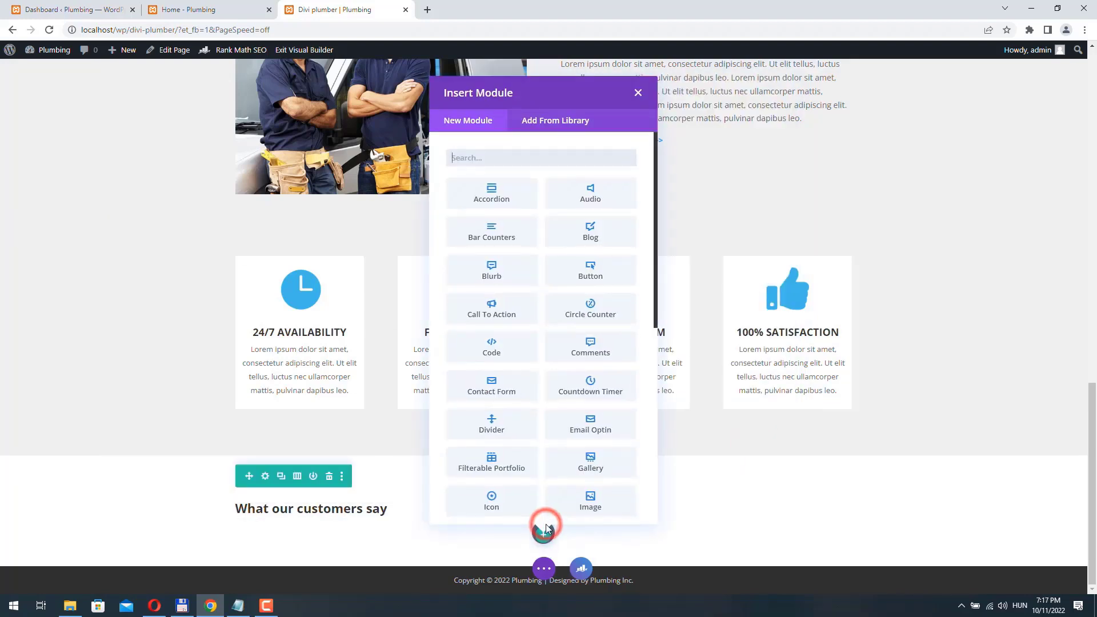
- Insert a Divider module under the heading with line colour #42b8e9
{"action": "scroll", "coordinate": [506, 324], "scroll_direction": "down", "scroll_amount": 1}
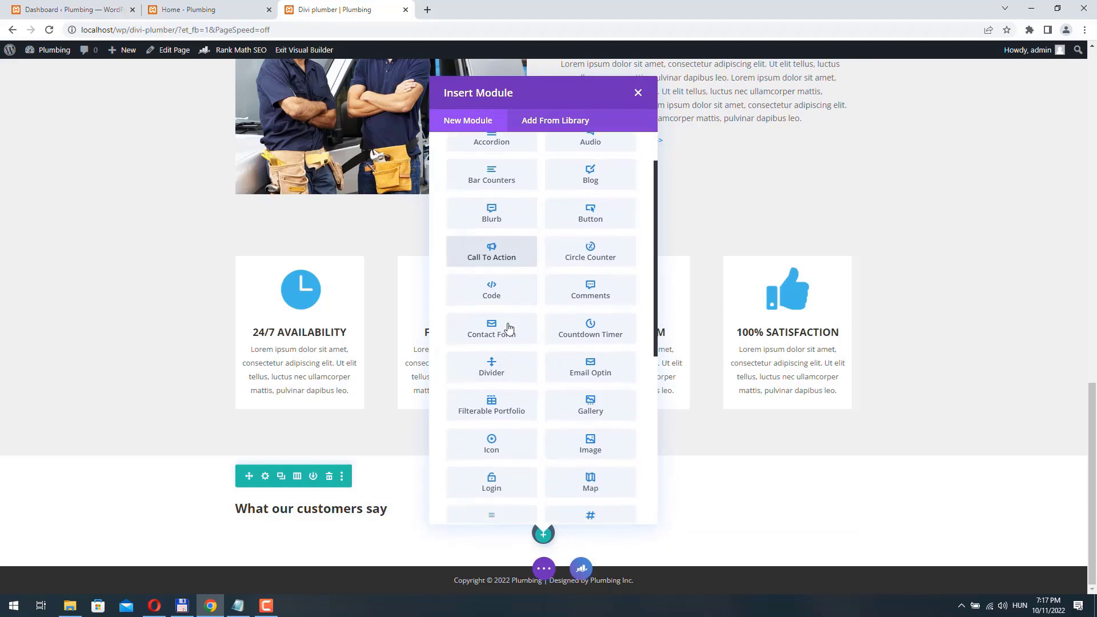
{"action": "left_click", "coordinate": [490, 360]}
{"action": "left_click", "coordinate": [578, 132]}
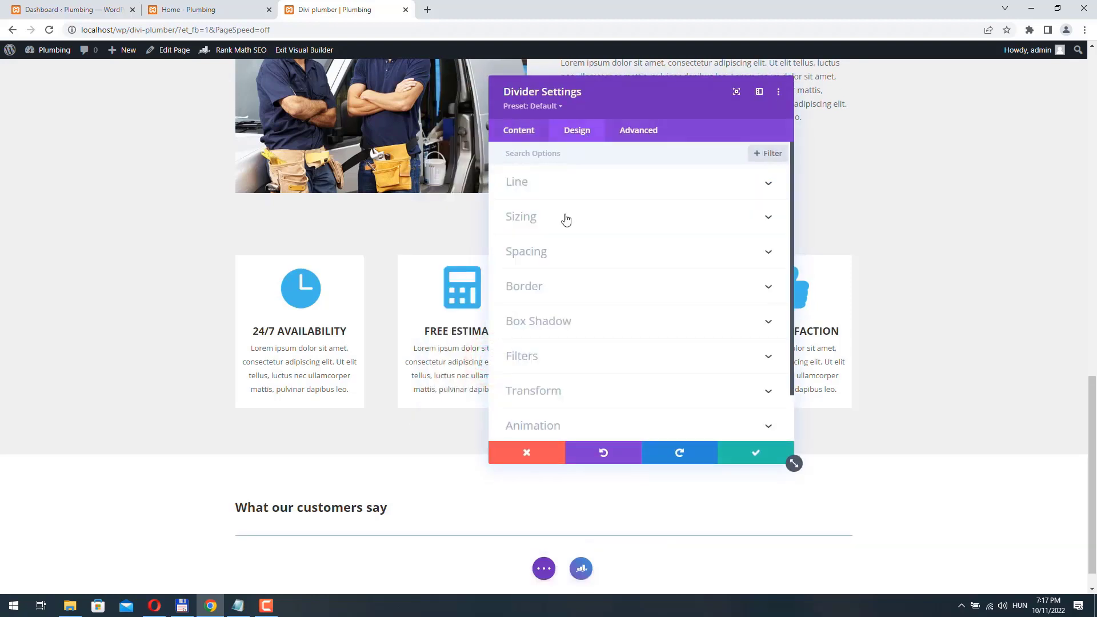
{"action": "left_click", "coordinate": [592, 182]}
{"action": "left_click", "coordinate": [516, 228]}
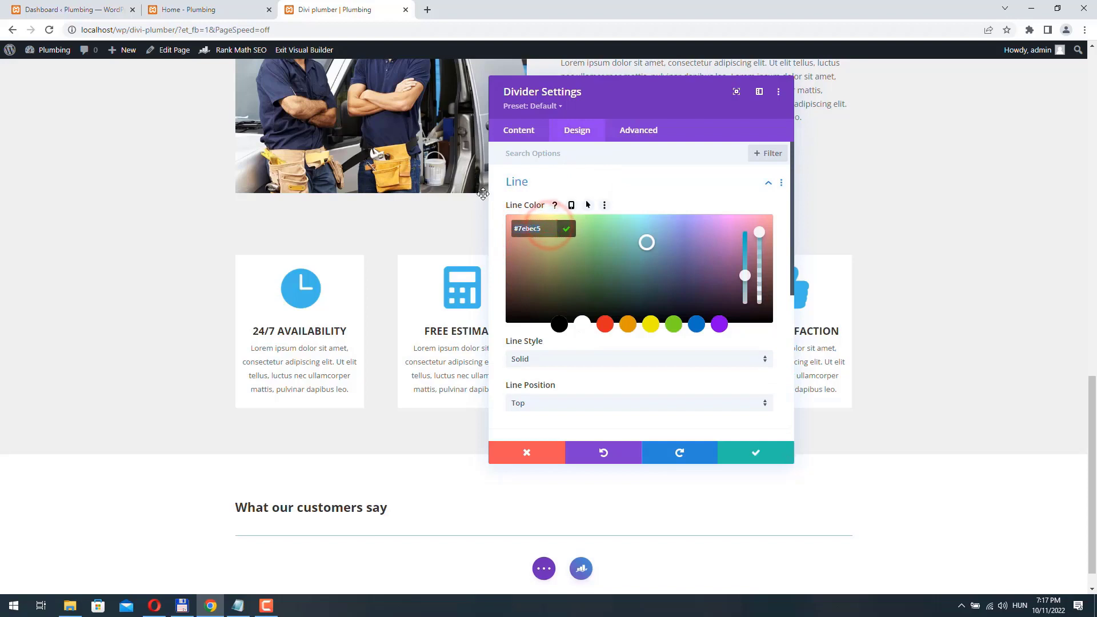
{"action": "key", "text": "Return"}
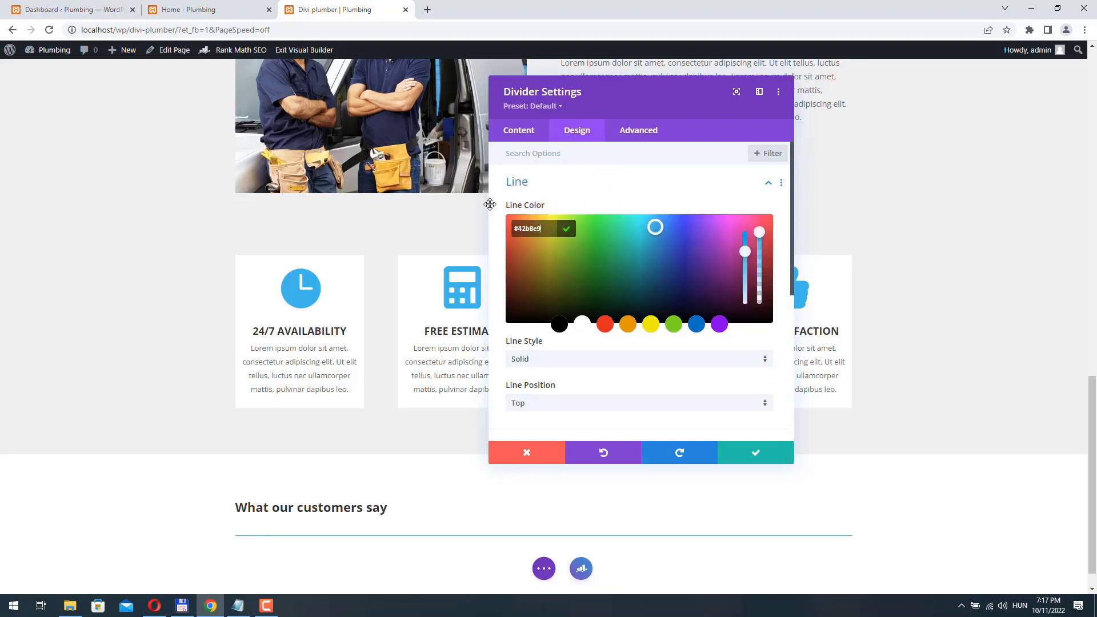
- Set the divider to 2px weight, -20px top margin and 5% width, then save
{"action": "scroll", "coordinate": [498, 354], "scroll_direction": "down", "scroll_amount": 3}
{"action": "left_click", "coordinate": [550, 269]}
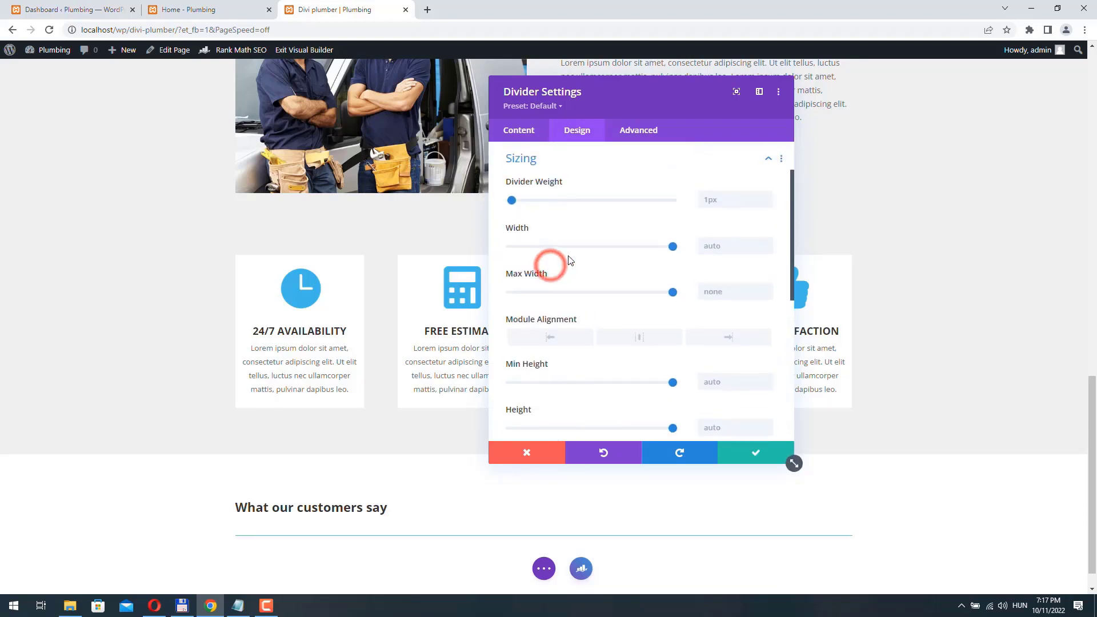
{"action": "left_click", "coordinate": [767, 196]}
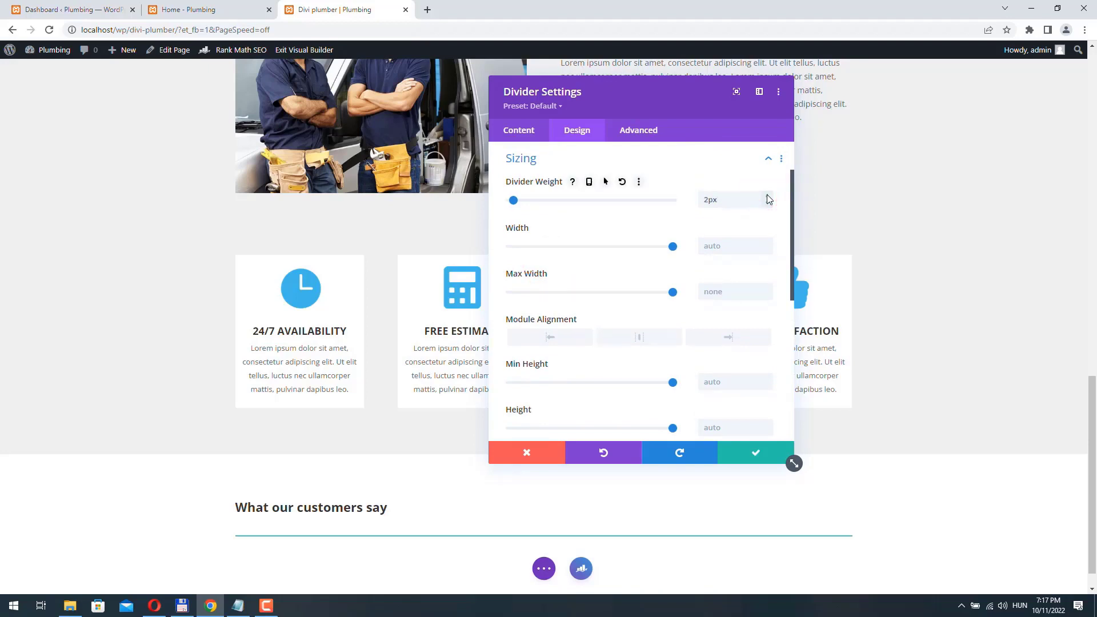
{"action": "left_click", "coordinate": [768, 159]}
{"action": "left_click", "coordinate": [541, 201]}
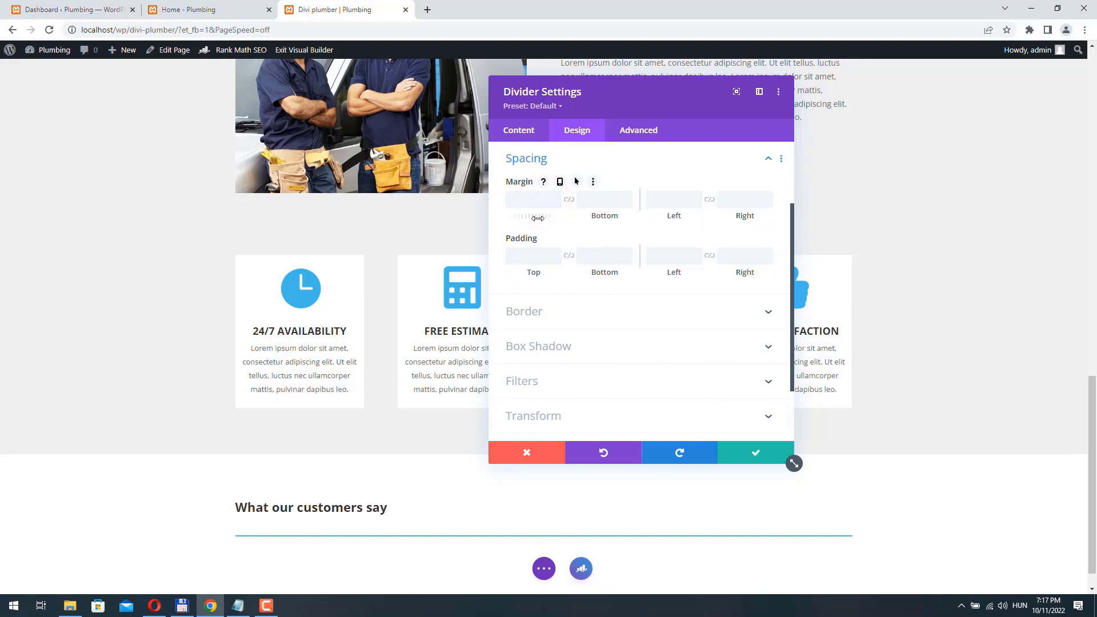
{"action": "left_click_drag", "start_coordinate": [536, 218], "coordinate": [526, 221]}
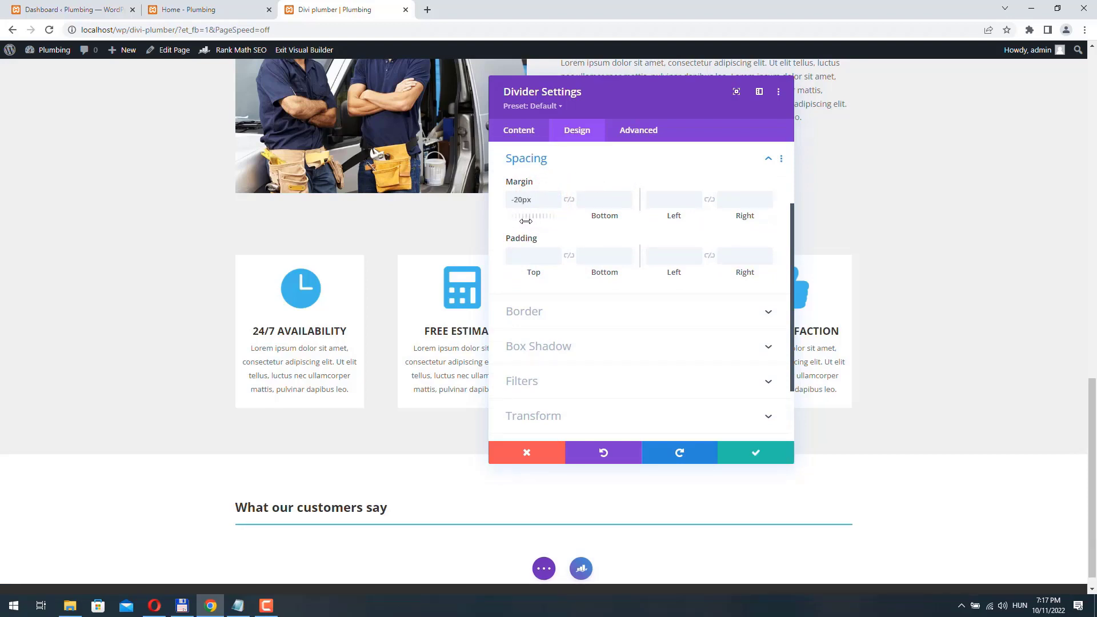
{"action": "scroll", "coordinate": [546, 248], "scroll_direction": "up", "scroll_amount": 2}
{"action": "left_click", "coordinate": [558, 215]}
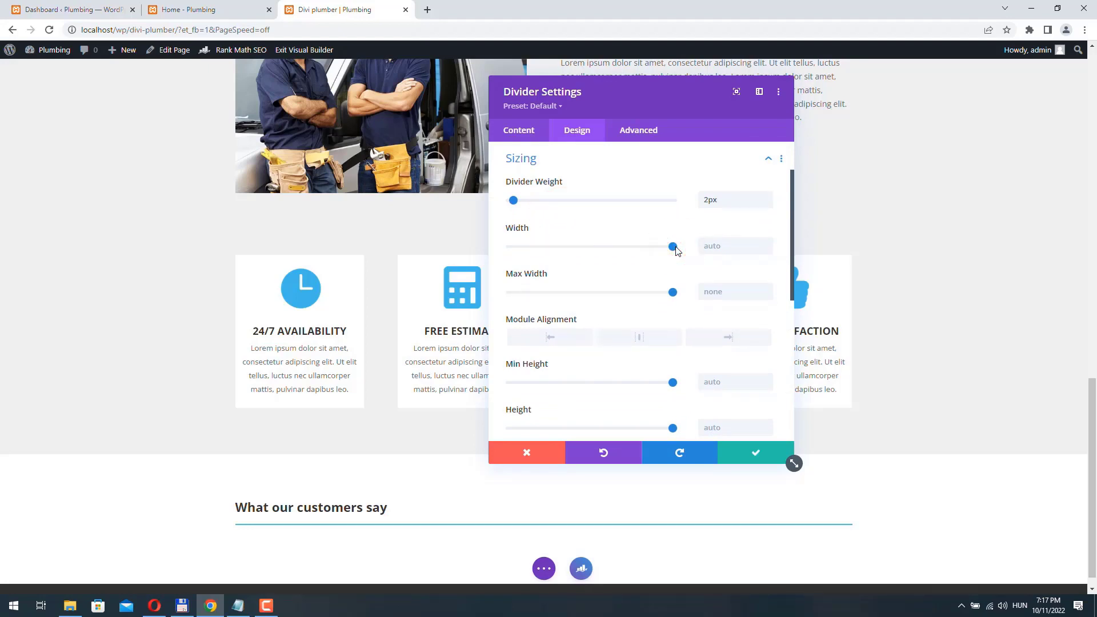
{"action": "left_click_drag", "start_coordinate": [674, 252], "coordinate": [556, 259]}
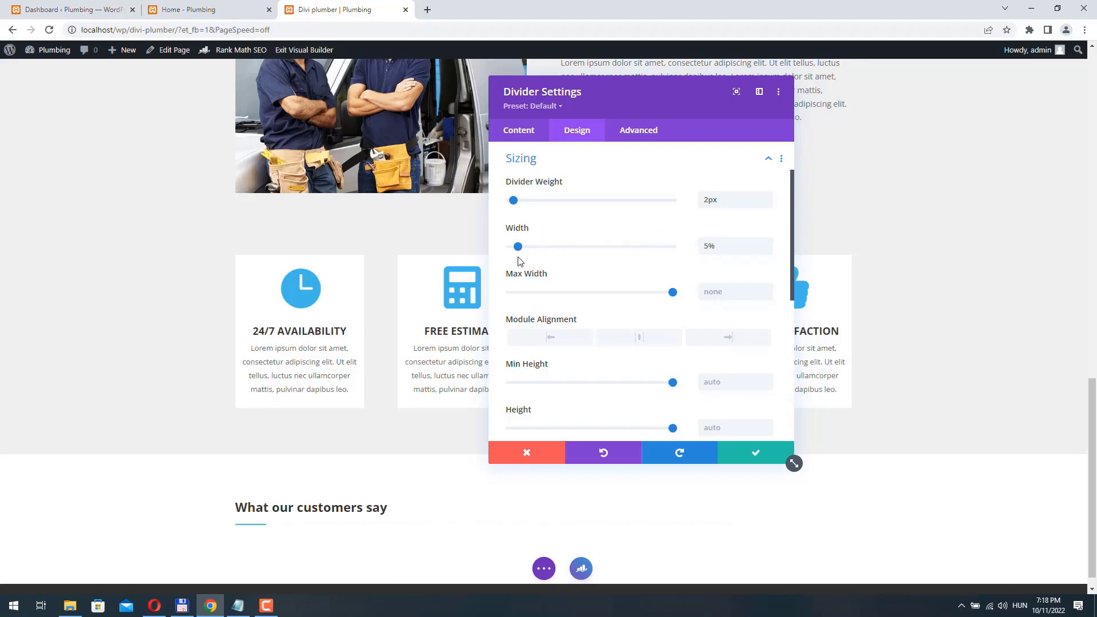
{"action": "left_click", "coordinate": [759, 456]}
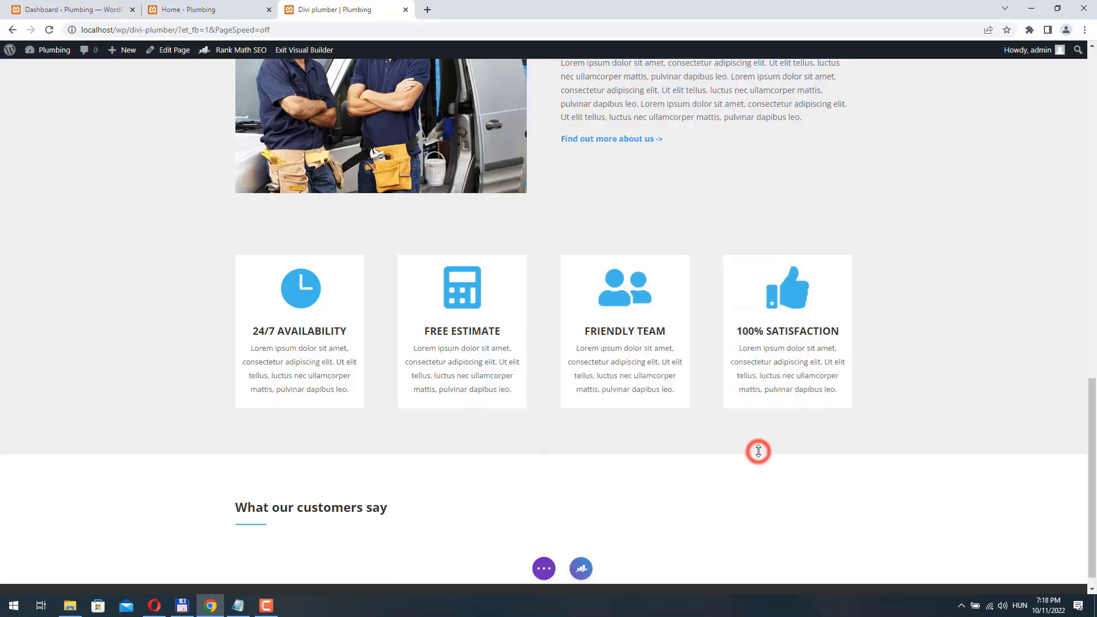
- Compare the Home page's testimonials with the Divi plumber page
{"action": "left_click", "coordinate": [171, 16]}
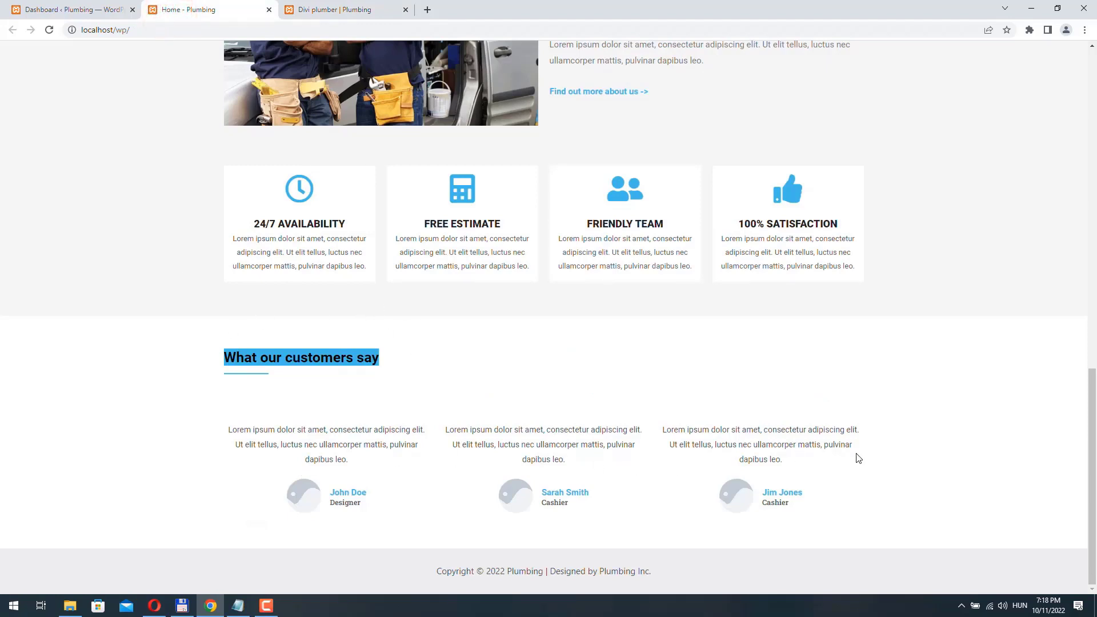
{"action": "left_click", "coordinate": [332, 4]}
{"action": "left_click", "coordinate": [198, 11]}
{"action": "left_click", "coordinate": [328, 9]}
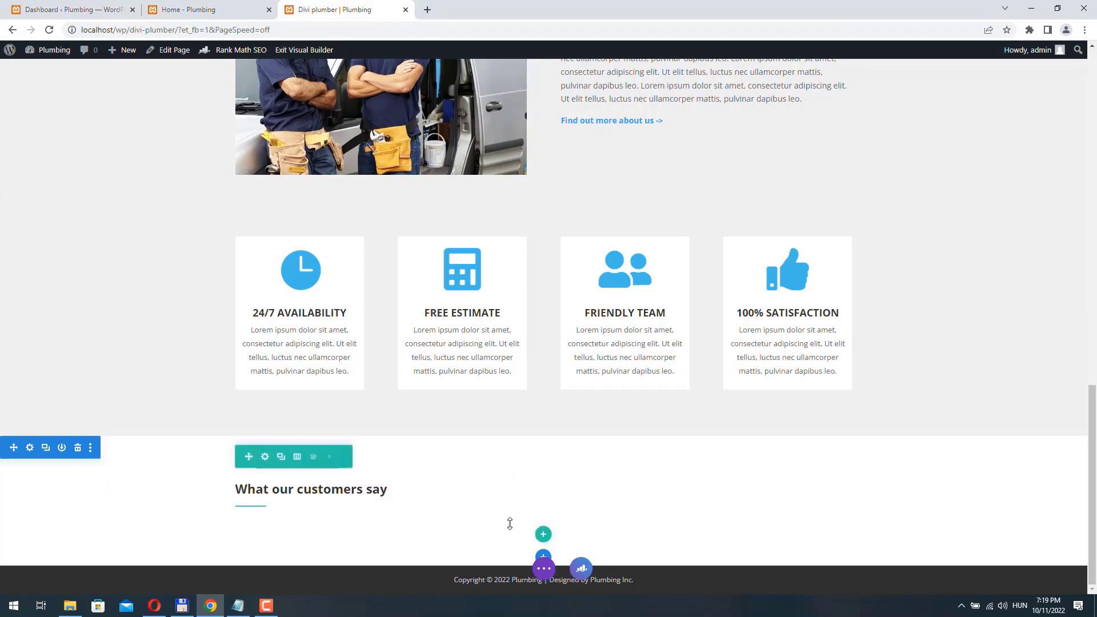
- Add a three-column row under the customers heading and browse the module list
{"action": "left_click", "coordinate": [543, 535]}
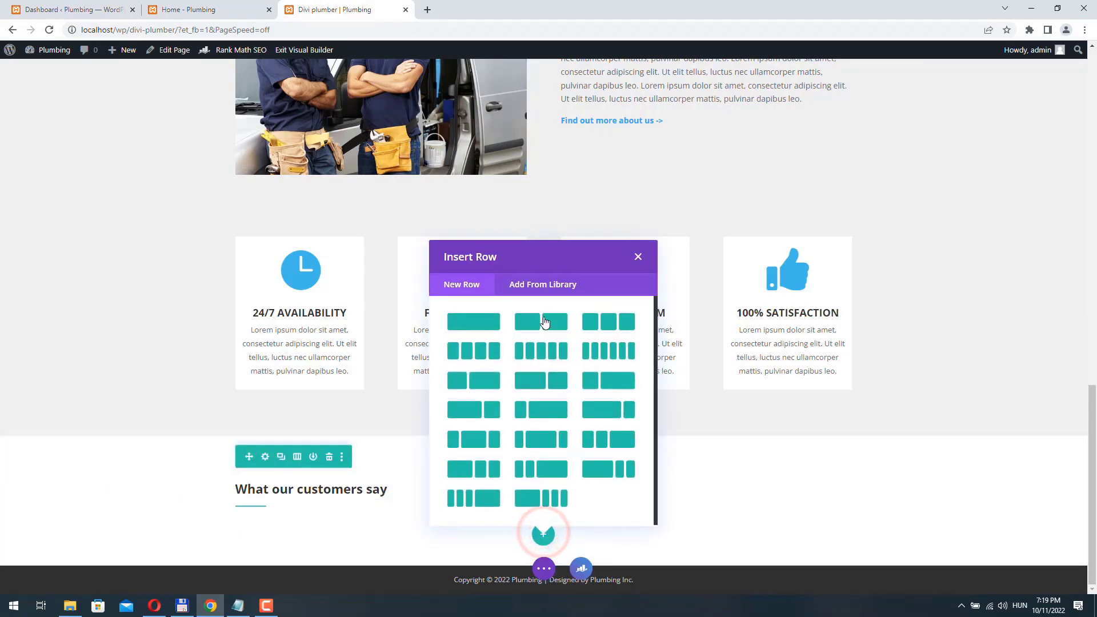
{"action": "left_click", "coordinate": [612, 325]}
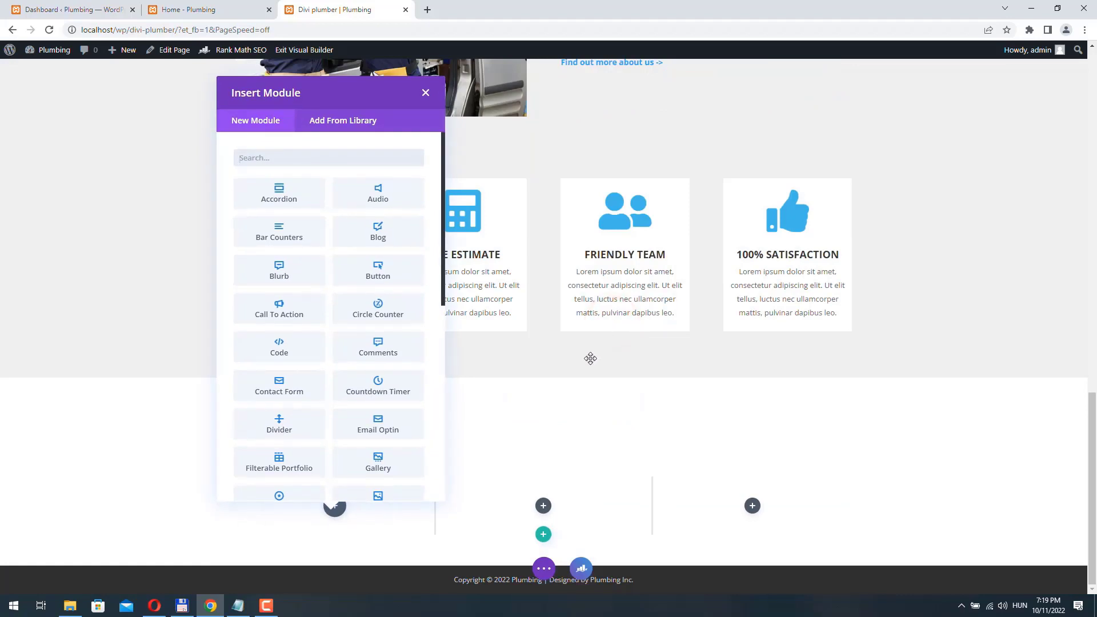
{"action": "scroll", "coordinate": [360, 358], "scroll_direction": "down", "scroll_amount": 7}
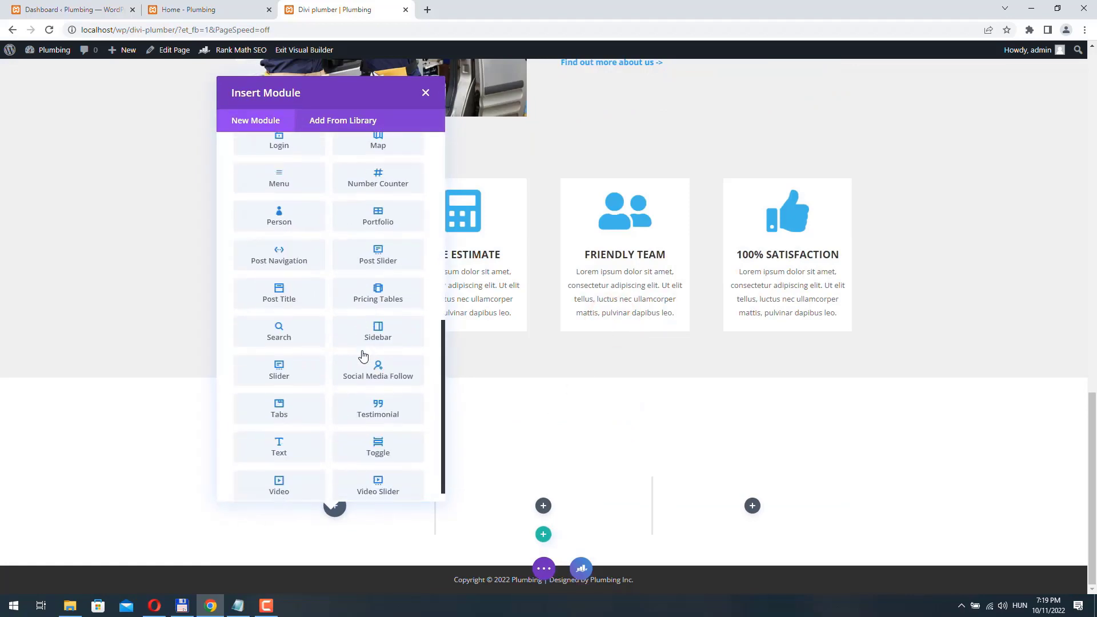
{"action": "scroll", "coordinate": [366, 366], "scroll_direction": "down", "scroll_amount": 1}
- Insert a Testimonial in the first column with an author name, job title Designer and no quote icon
{"action": "left_click", "coordinate": [381, 400]}
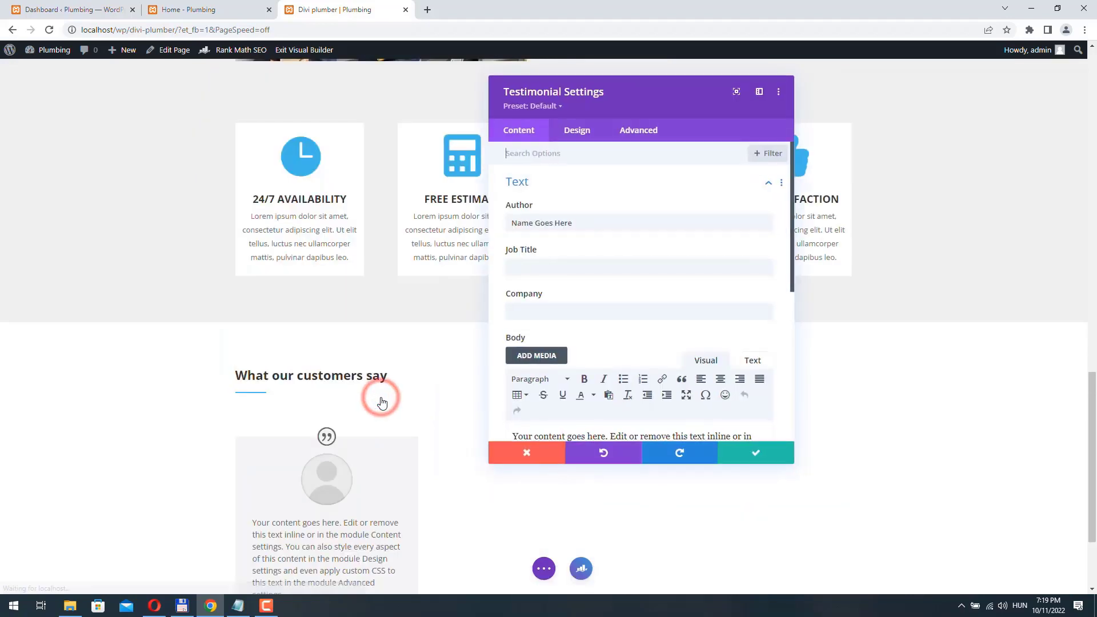
{"action": "left_click", "coordinate": [212, 14]}
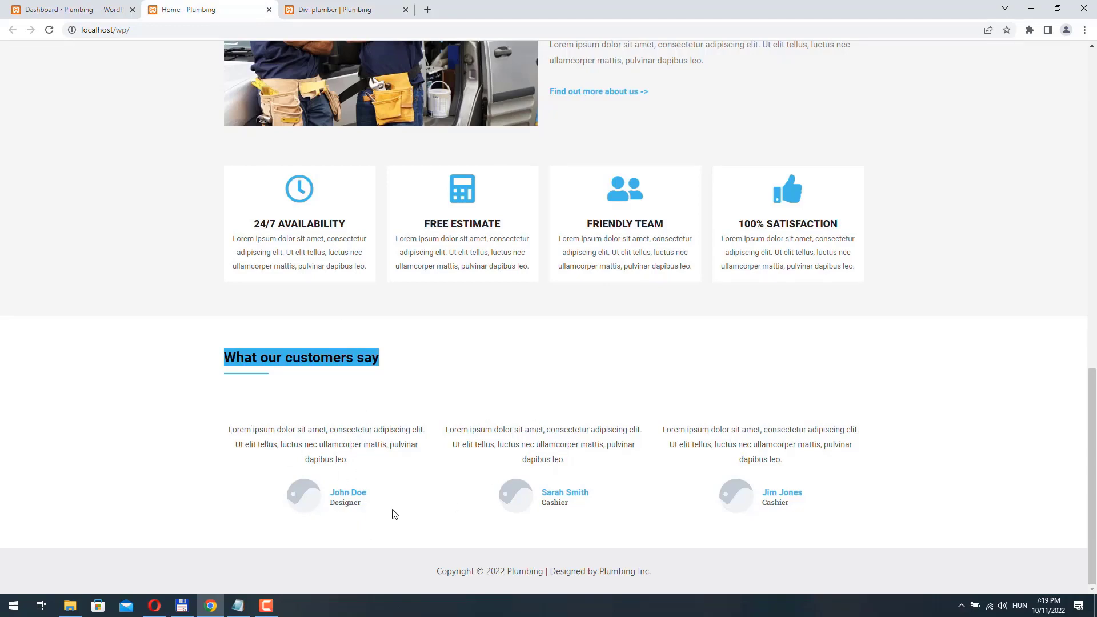
{"action": "key", "text": "ctrl+Tab"}
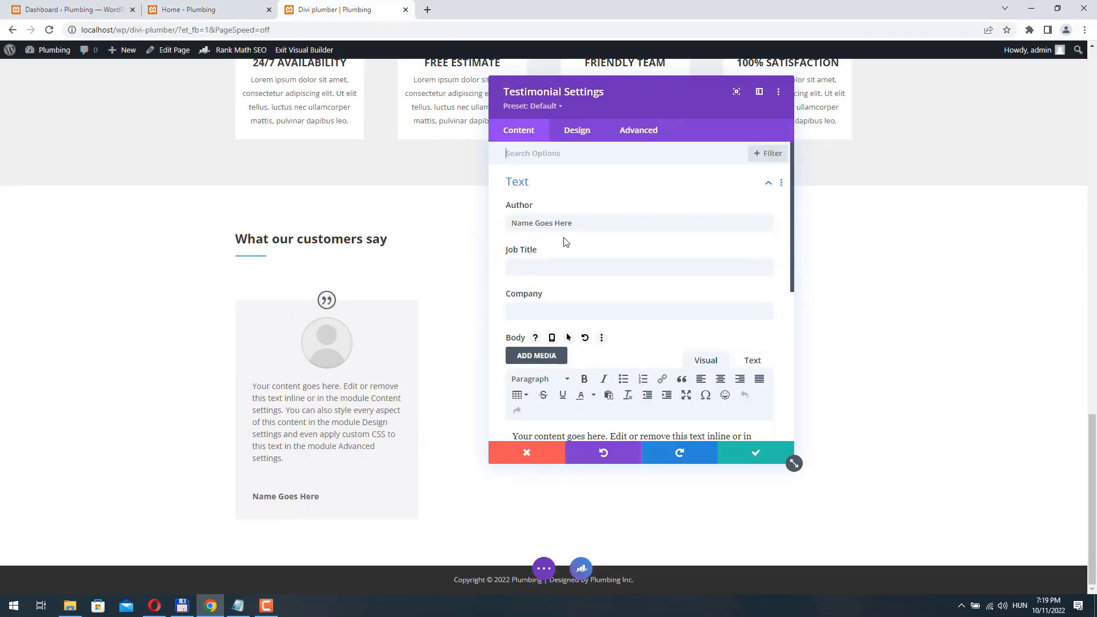
{"action": "triple_click", "coordinate": [589, 221]}
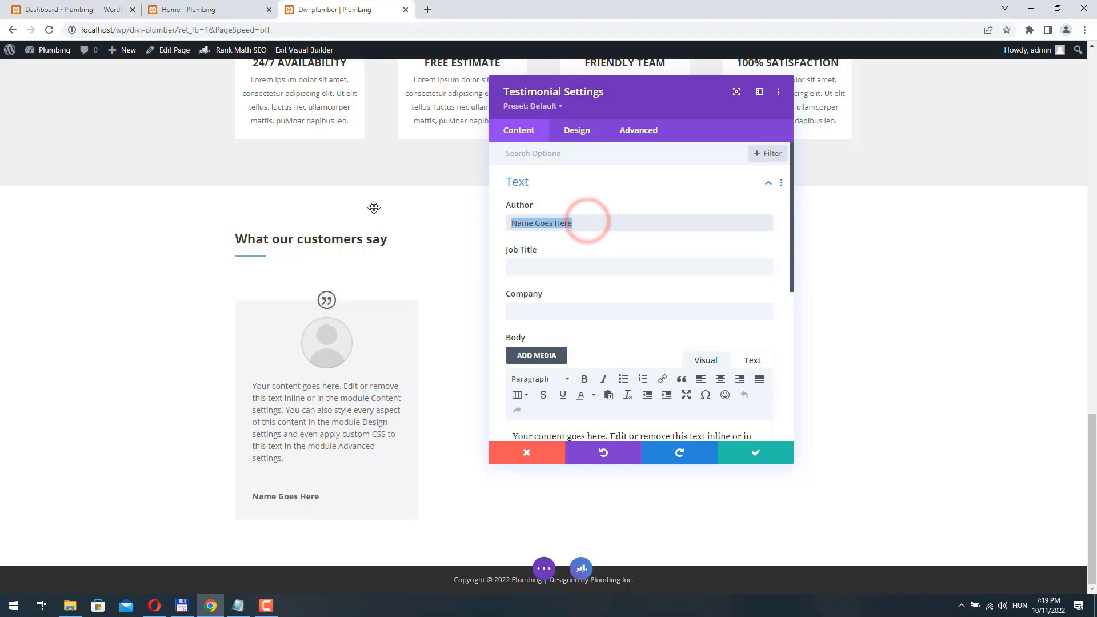
{"action": "type", "text": "John Doe"}
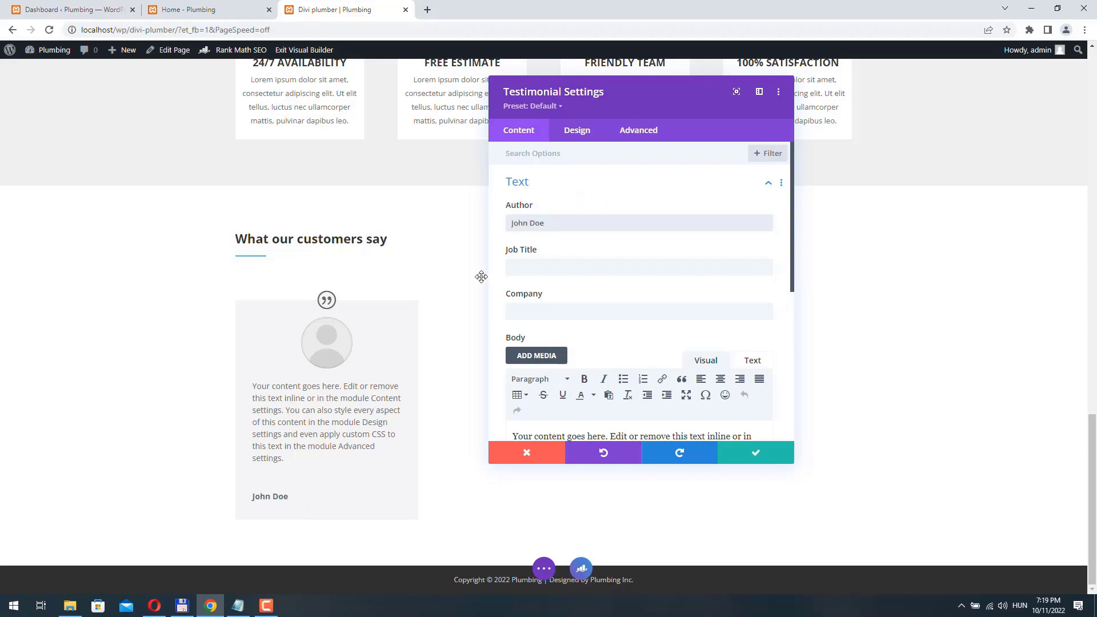
{"action": "left_click", "coordinate": [571, 271]}
{"action": "type", "text": "D"}
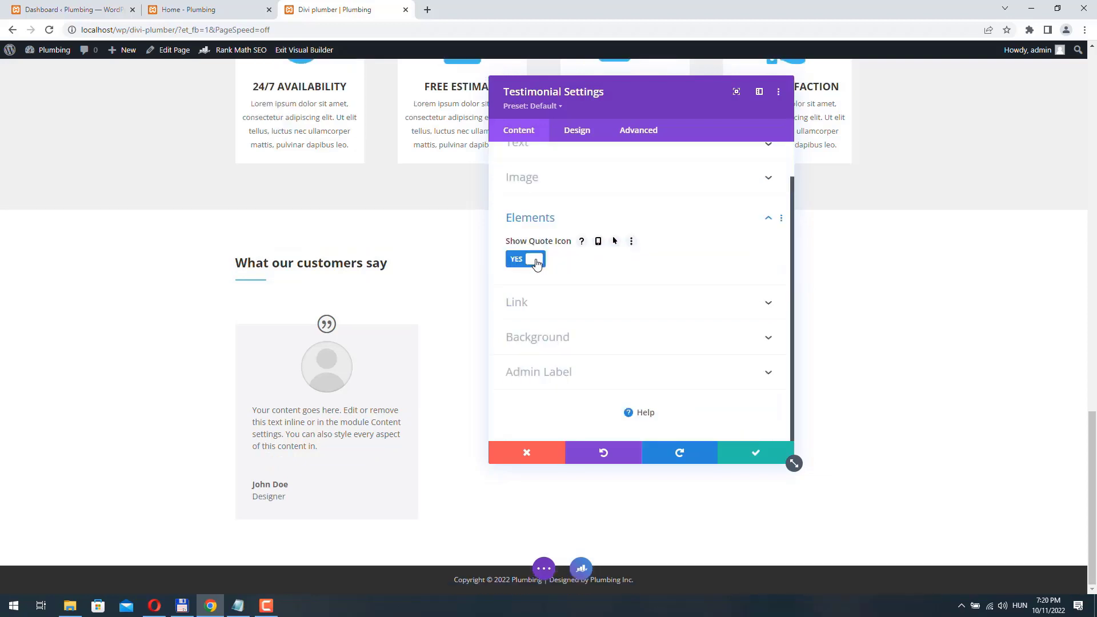
{"action": "left_click", "coordinate": [534, 258]}
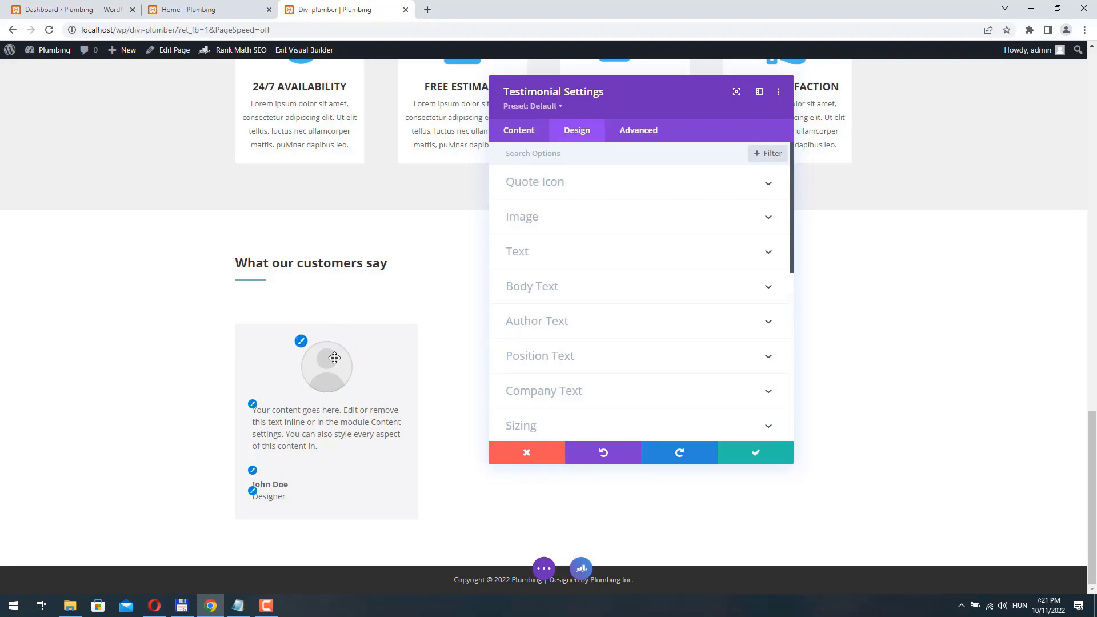
- Colour the testimonial author #42b8e9 and make the job title Semi Bold
{"action": "left_click", "coordinate": [566, 325]}
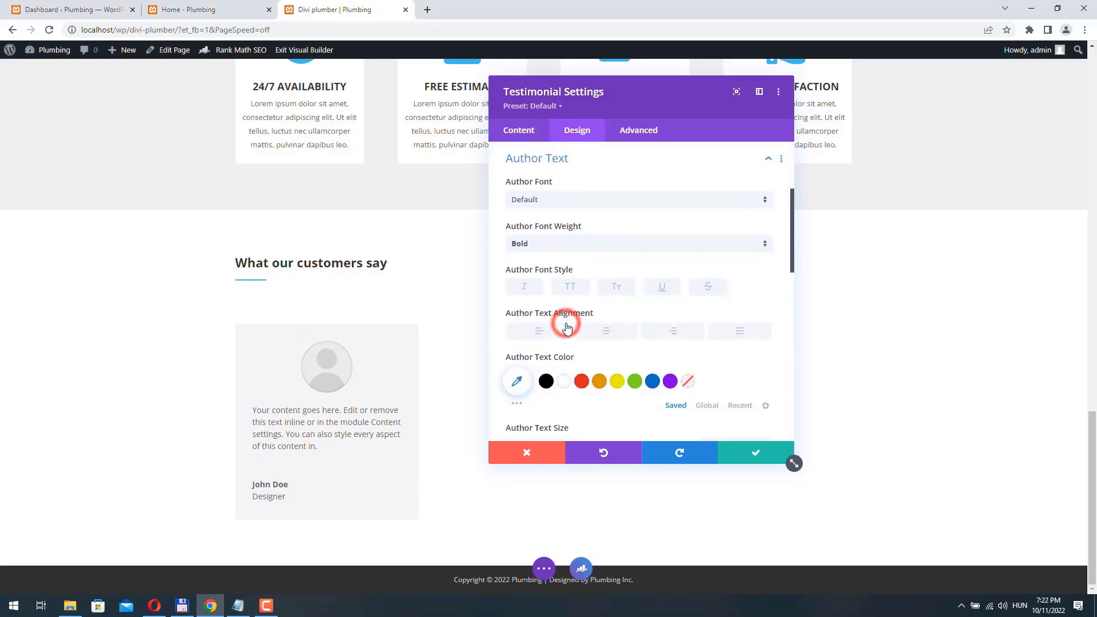
{"action": "left_click", "coordinate": [520, 380]}
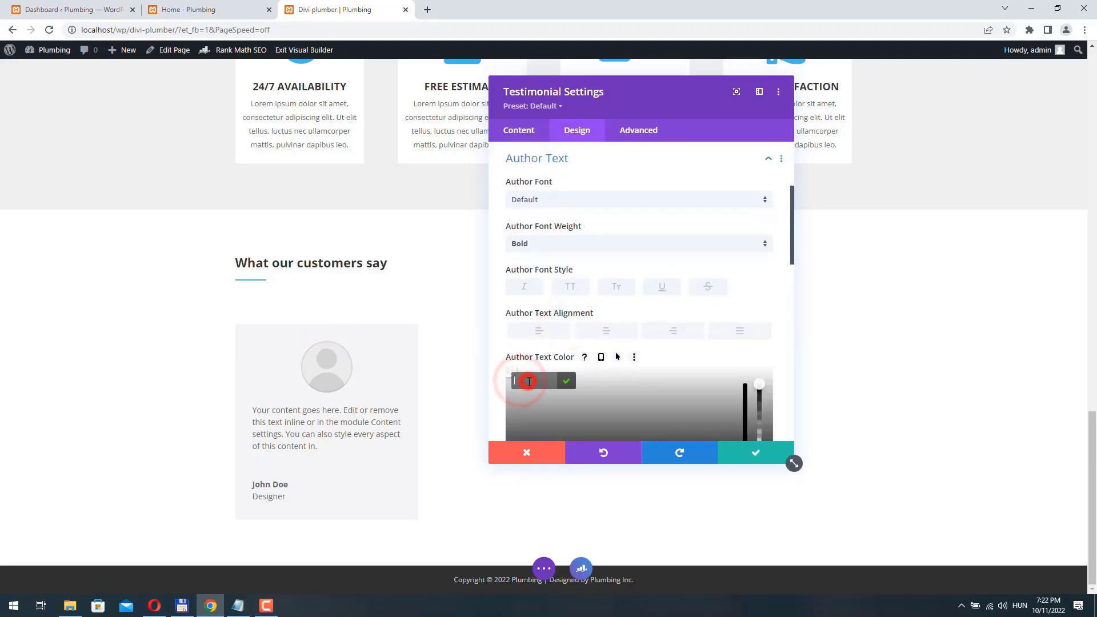
{"action": "left_click", "coordinate": [526, 381]}
{"action": "type", "text": "#42b8e9"}
{"action": "key", "text": "Return"}
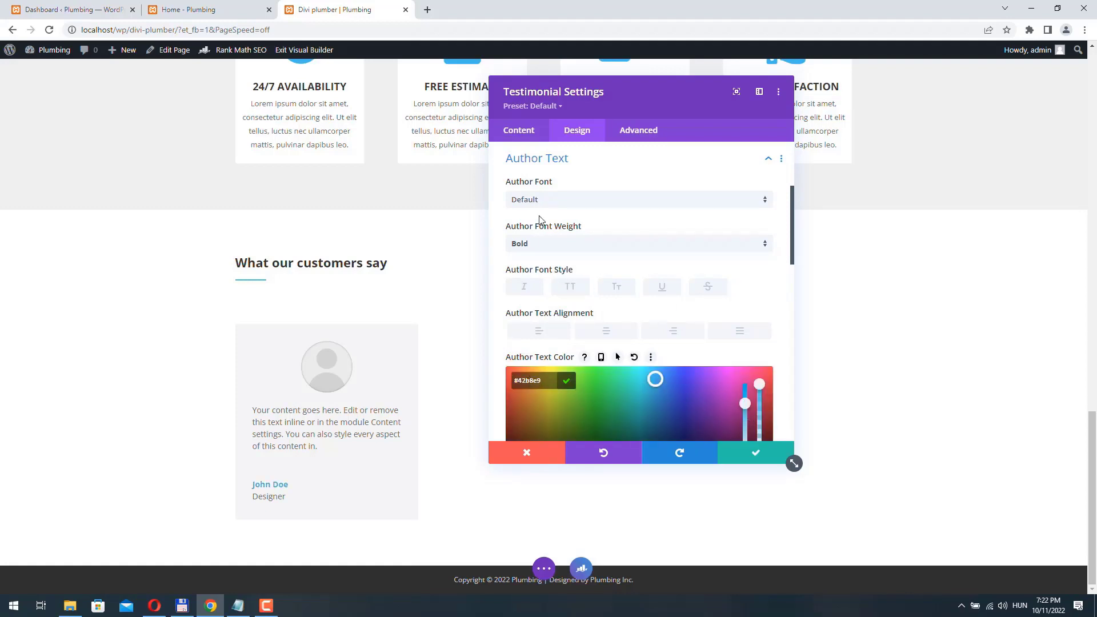
{"action": "left_click", "coordinate": [533, 163]}
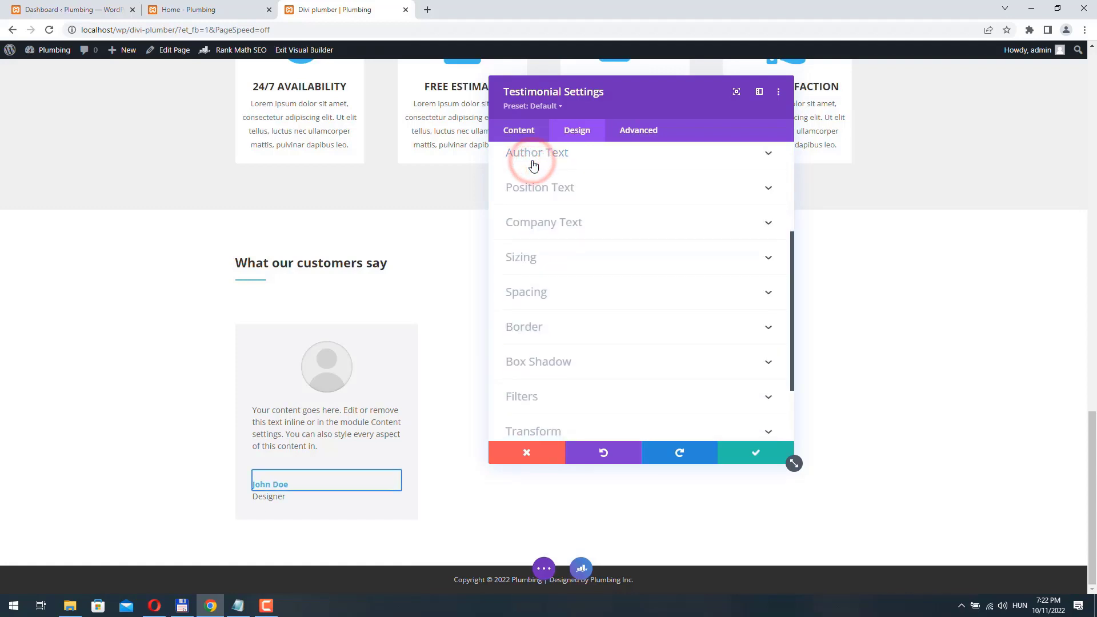
{"action": "left_click", "coordinate": [534, 188]}
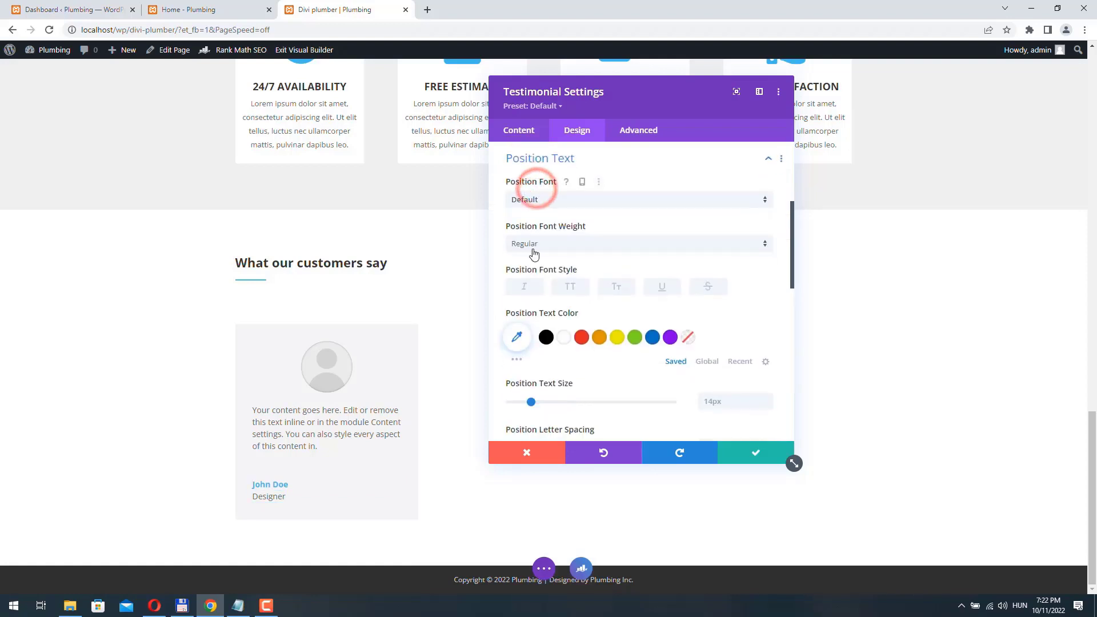
{"action": "left_click", "coordinate": [550, 244]}
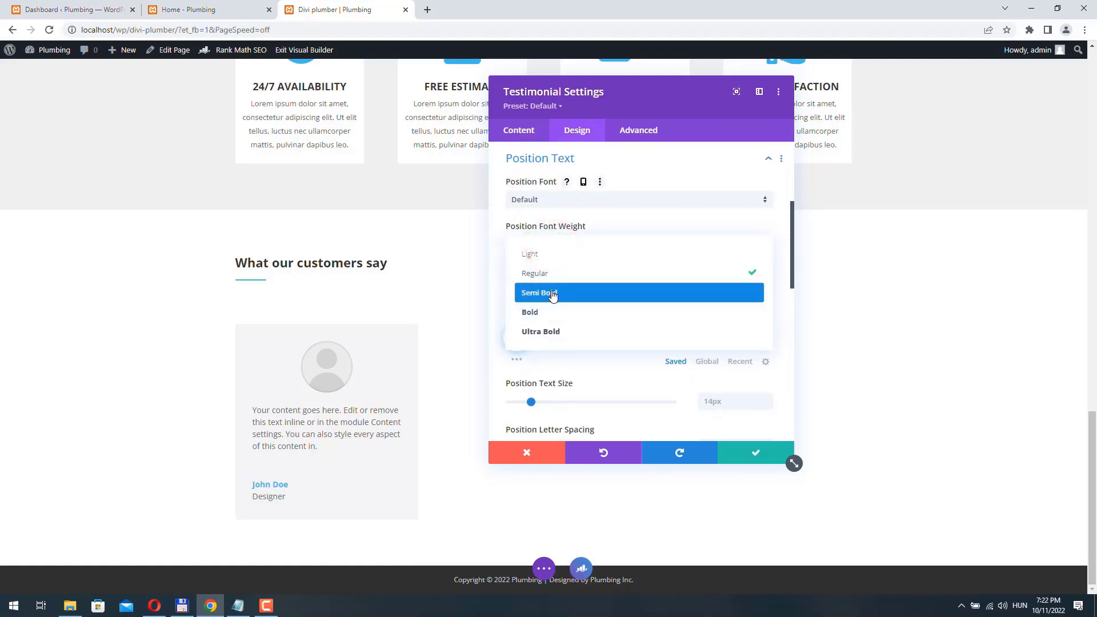
{"action": "left_click", "coordinate": [552, 293]}
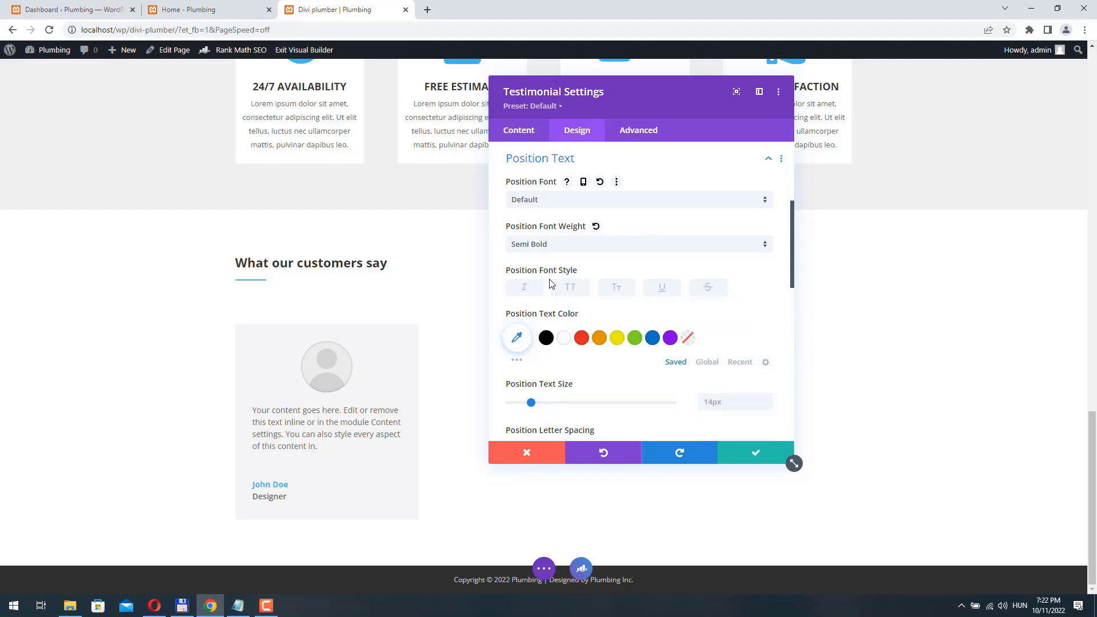
- Make the testimonial slide in from the right with a 100ms delay
{"action": "scroll", "coordinate": [557, 278], "scroll_direction": "down", "scroll_amount": 10}
{"action": "left_click", "coordinate": [550, 373]}
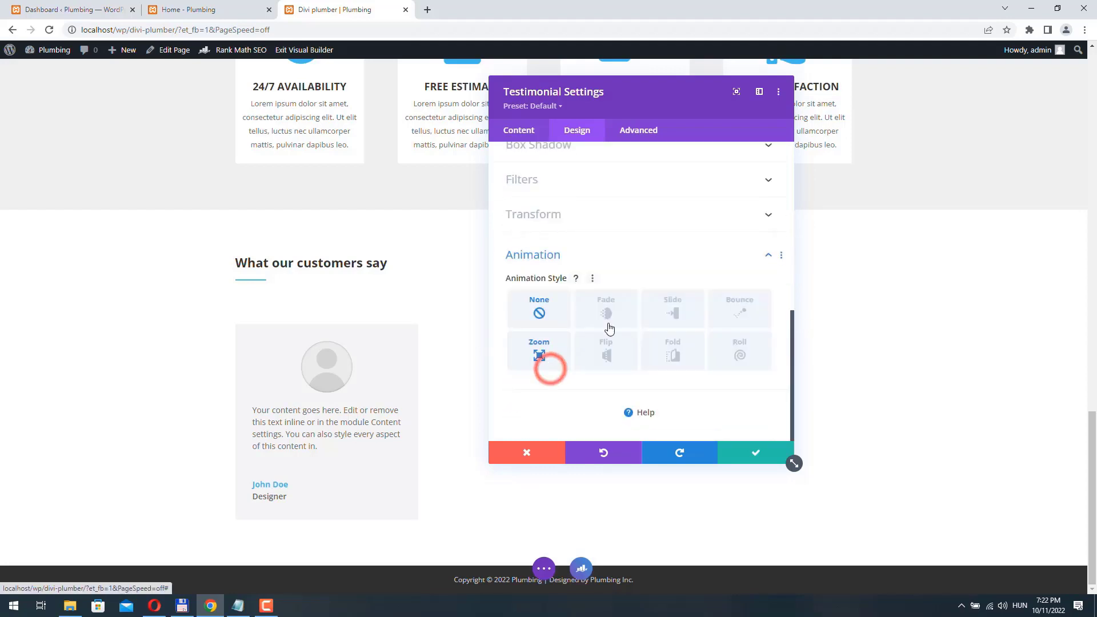
{"action": "left_click", "coordinate": [676, 309]}
{"action": "scroll", "coordinate": [546, 351], "scroll_direction": "down", "scroll_amount": 3}
{"action": "left_click", "coordinate": [526, 236]}
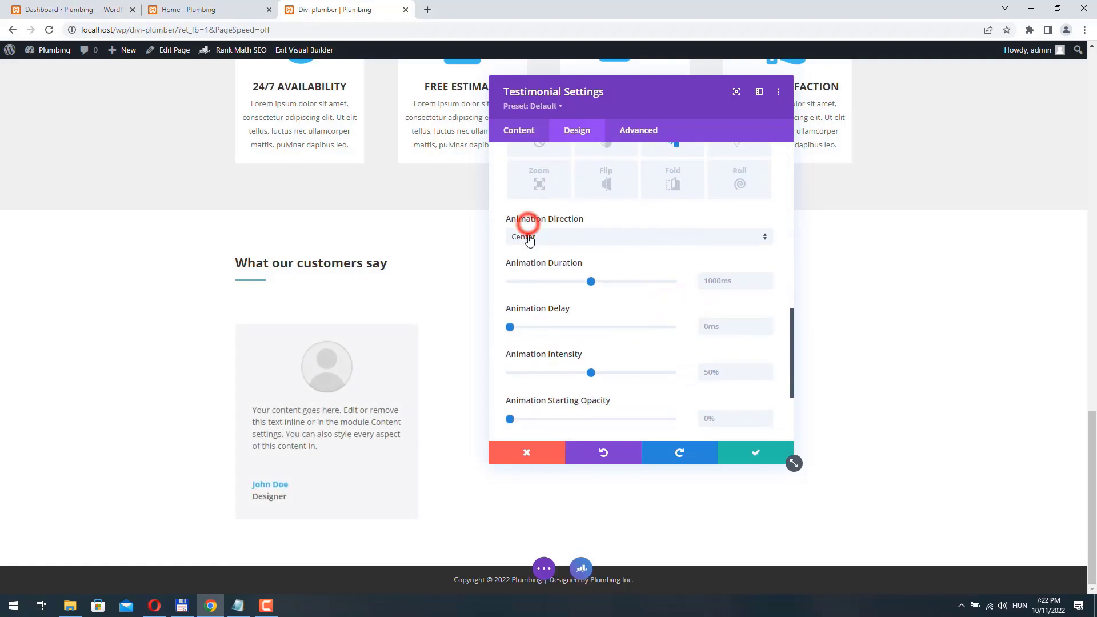
{"action": "left_click", "coordinate": [533, 267]}
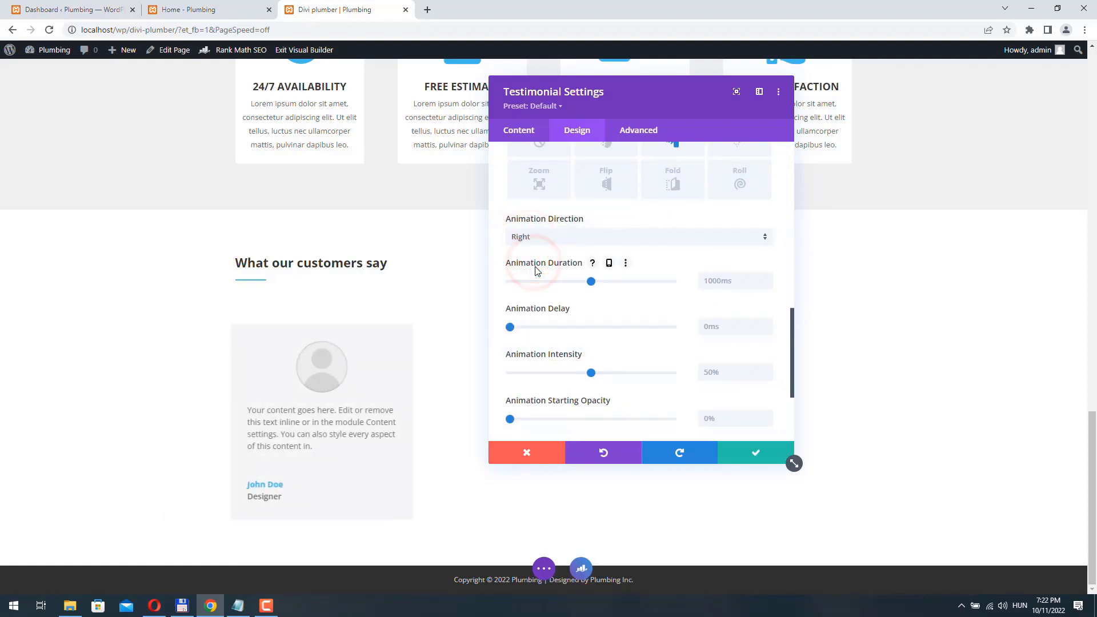
{"action": "left_click", "coordinate": [767, 325]}
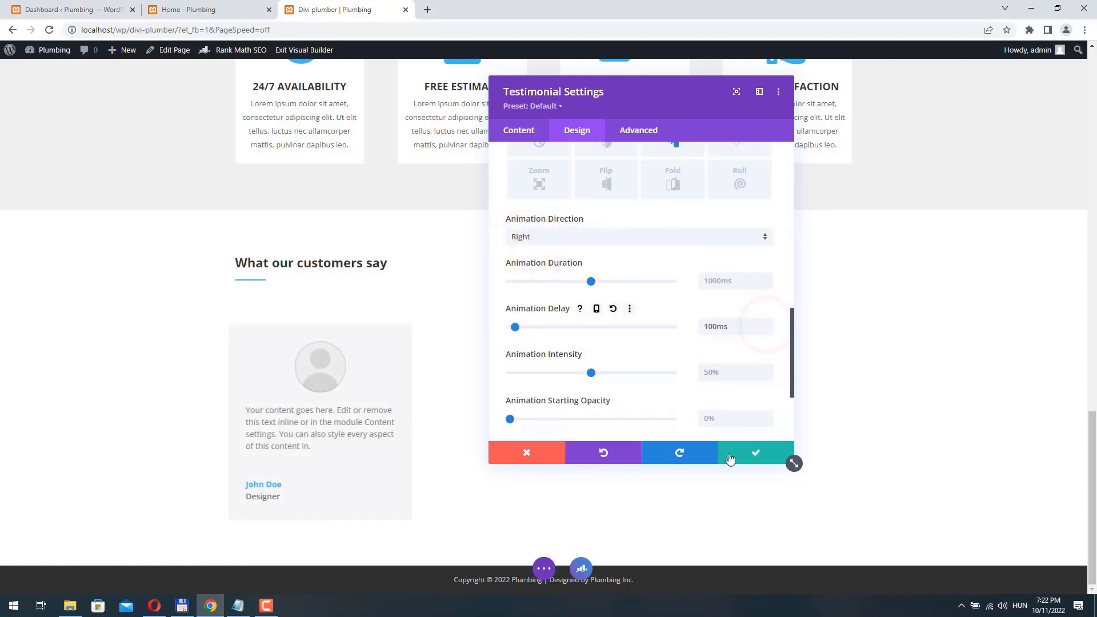
- Duplicate the testimonial into the second column and make it zoom in from the center
{"action": "left_click", "coordinate": [764, 456]}
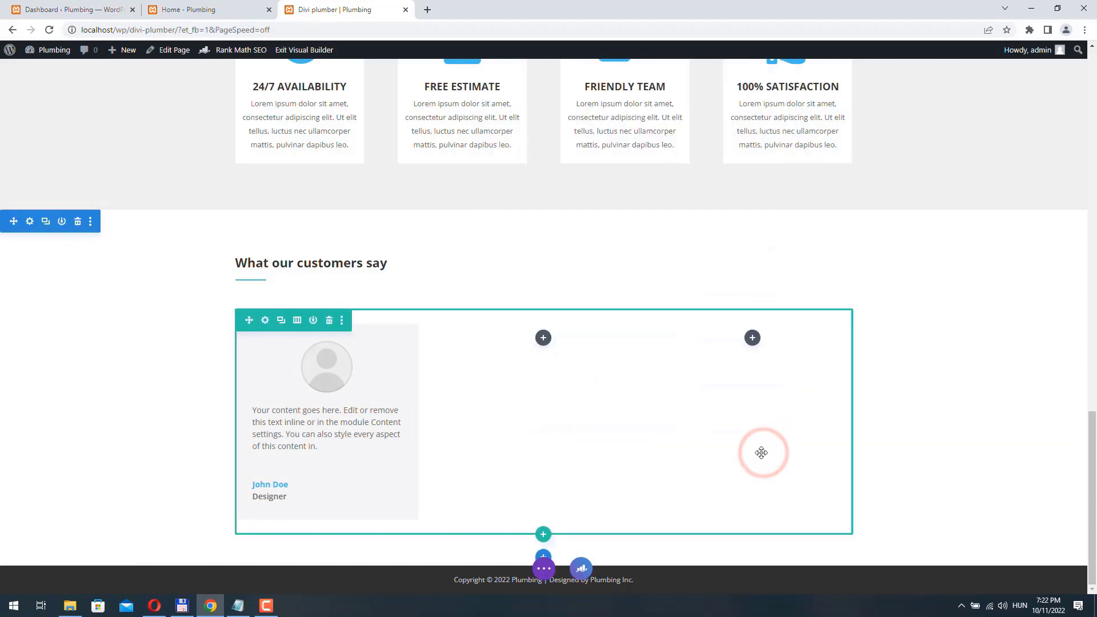
{"action": "left_click", "coordinate": [323, 358]}
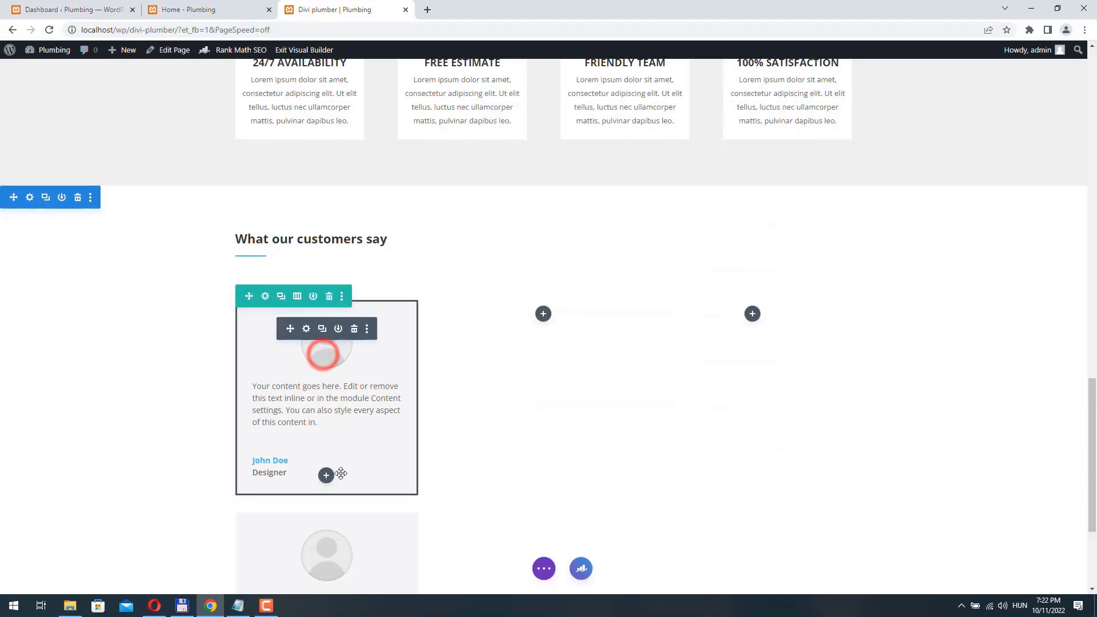
{"action": "left_click_drag", "start_coordinate": [319, 355], "coordinate": [527, 352]}
{"action": "left_click", "coordinate": [521, 349]}
{"action": "left_click", "coordinate": [589, 139]}
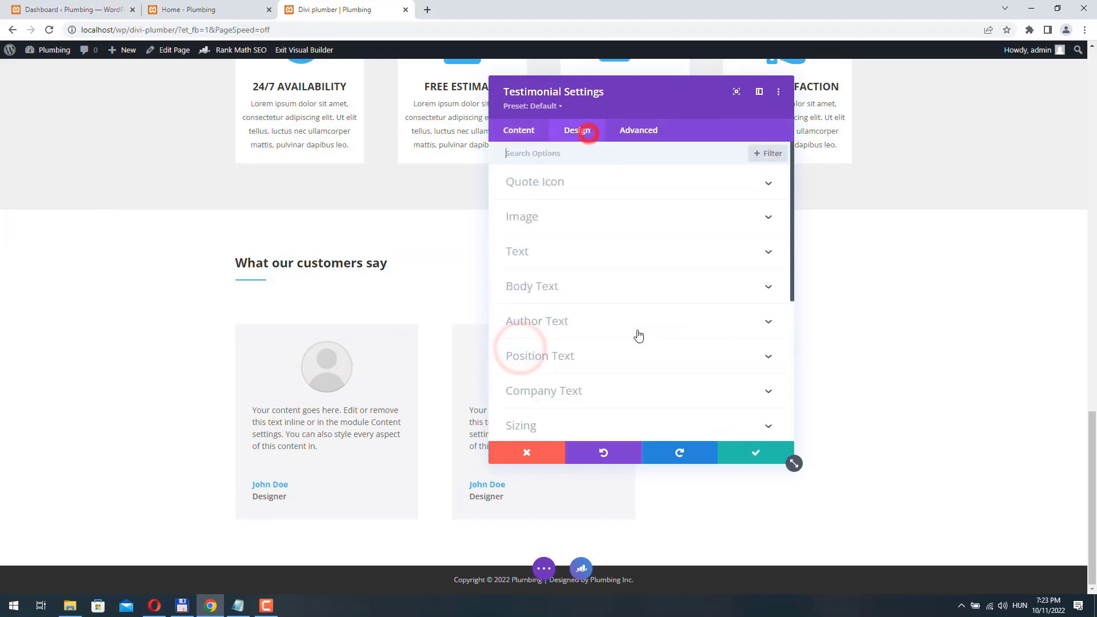
{"action": "scroll", "coordinate": [635, 337], "scroll_direction": "down", "scroll_amount": 5}
{"action": "left_click", "coordinate": [548, 373]}
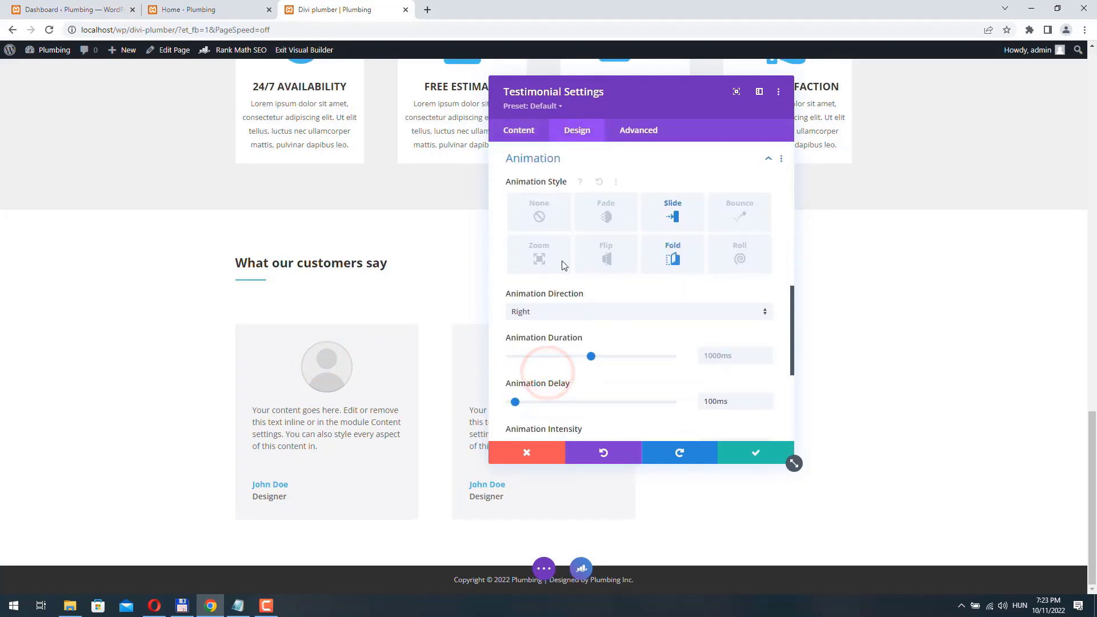
{"action": "left_click", "coordinate": [543, 257]}
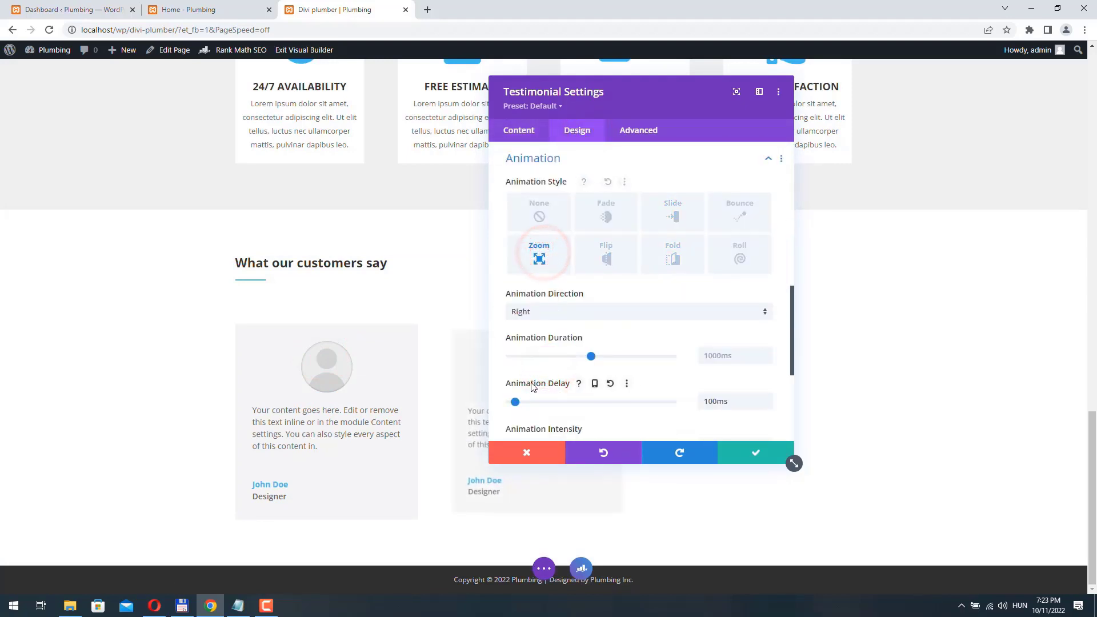
{"action": "left_click", "coordinate": [543, 311]}
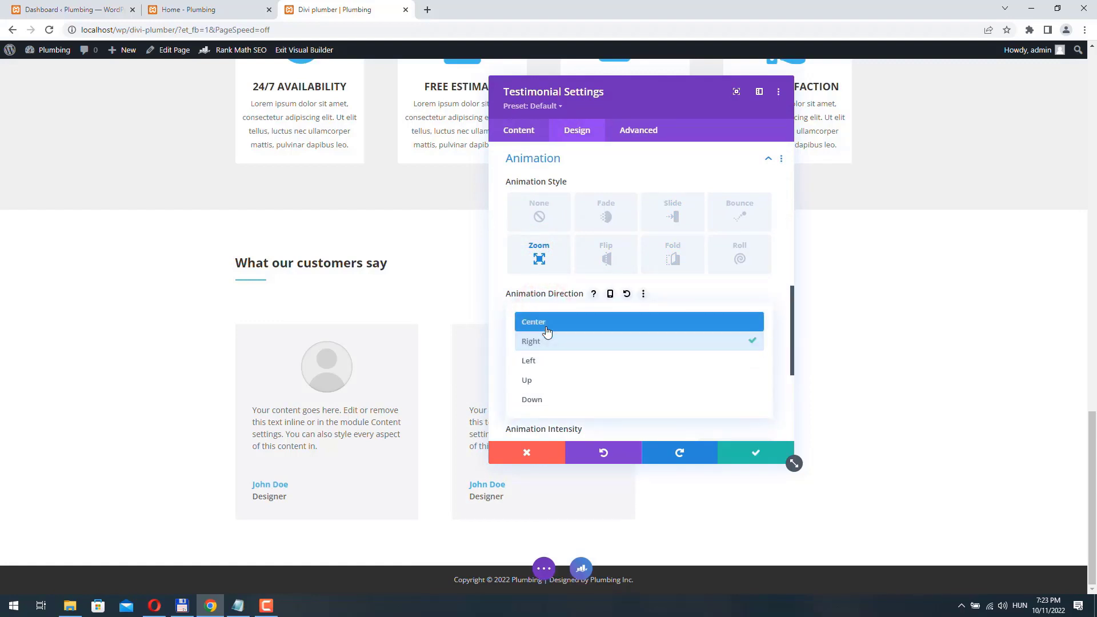
{"action": "left_click", "coordinate": [546, 324]}
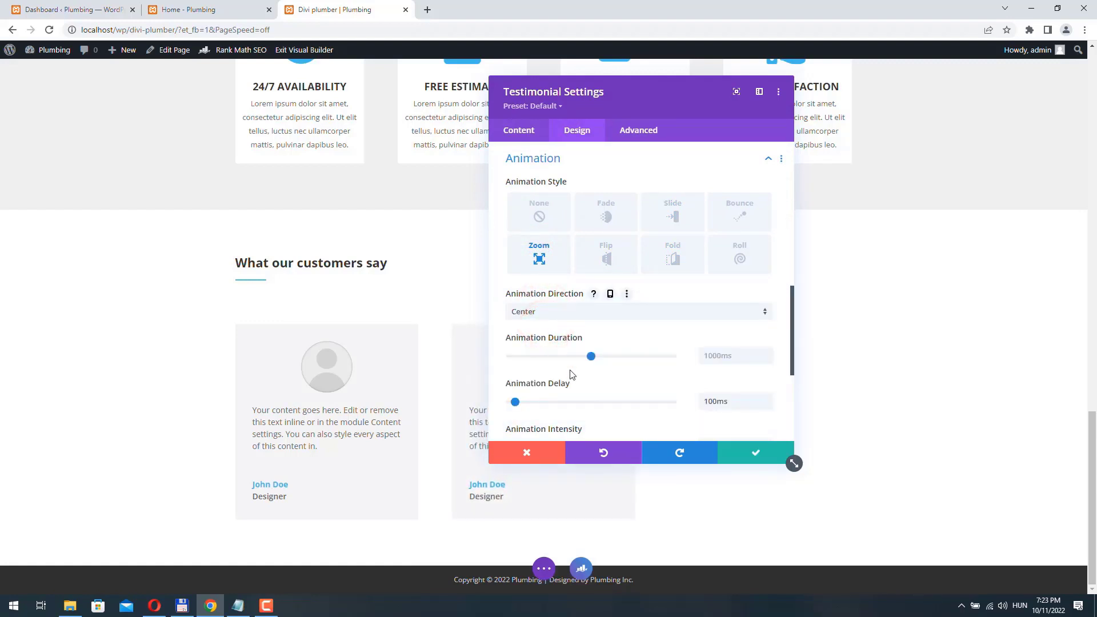
{"action": "left_click", "coordinate": [747, 457]}
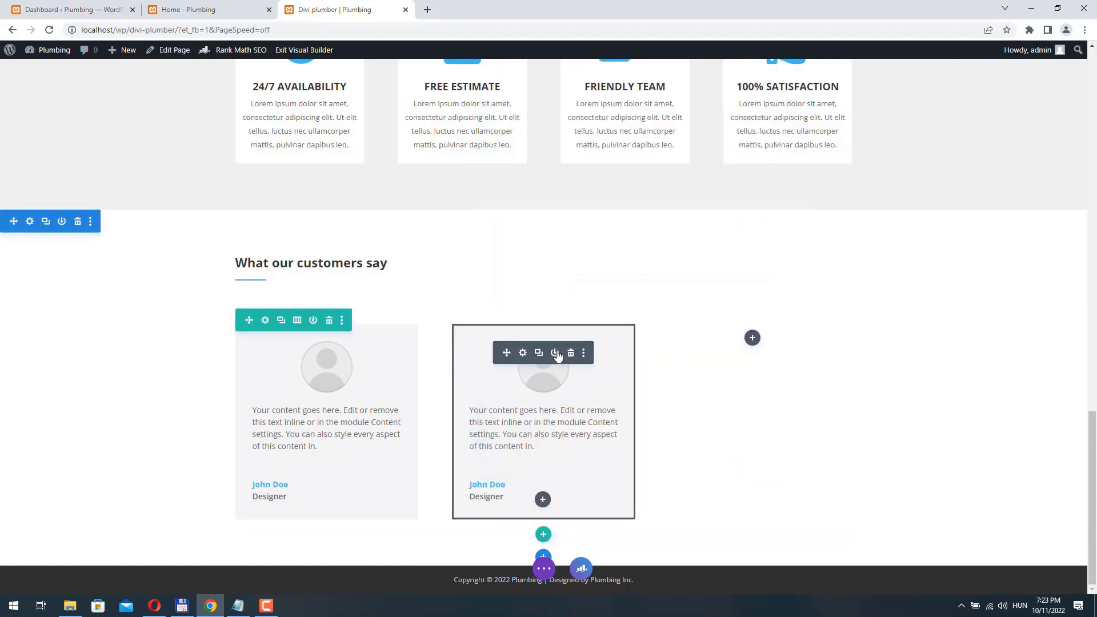
- Duplicate it into the third column and make that copy slide in from the left
{"action": "left_click", "coordinate": [538, 355]}
{"action": "scroll", "coordinate": [538, 365], "scroll_direction": "down", "scroll_amount": 2}
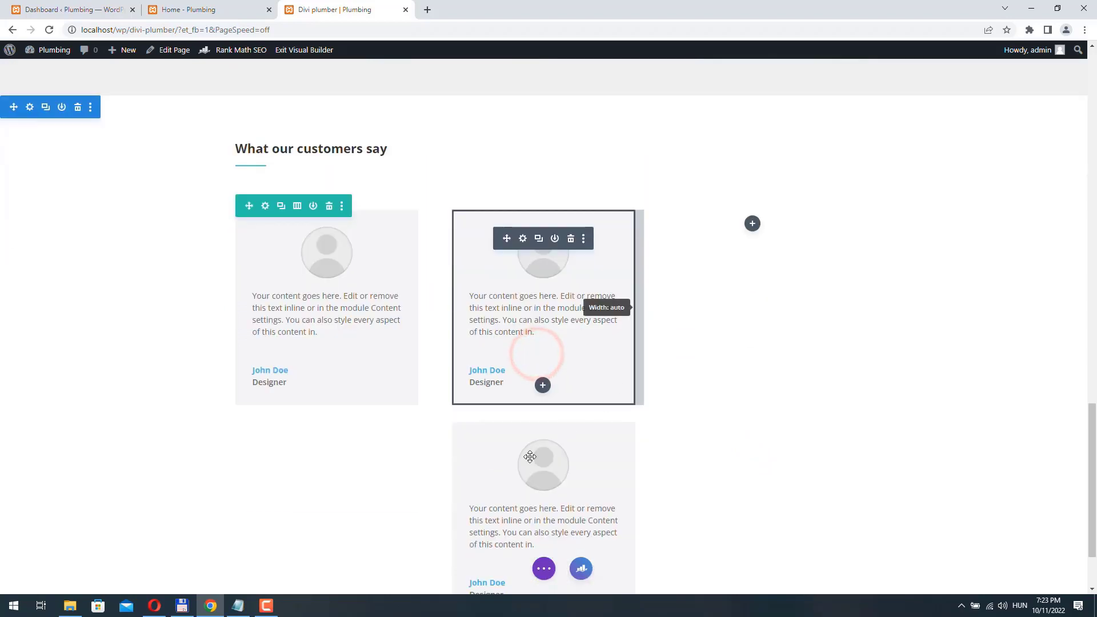
{"action": "left_click_drag", "start_coordinate": [527, 441], "coordinate": [733, 330]}
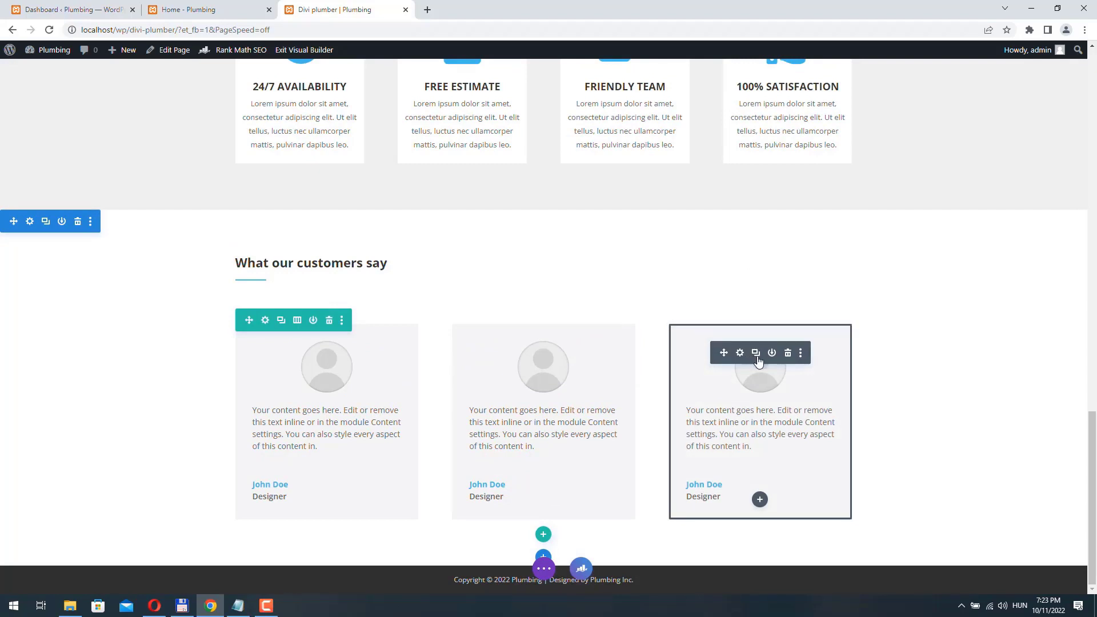
{"action": "left_click", "coordinate": [741, 353]}
{"action": "scroll", "coordinate": [616, 277], "scroll_direction": "down", "scroll_amount": 4}
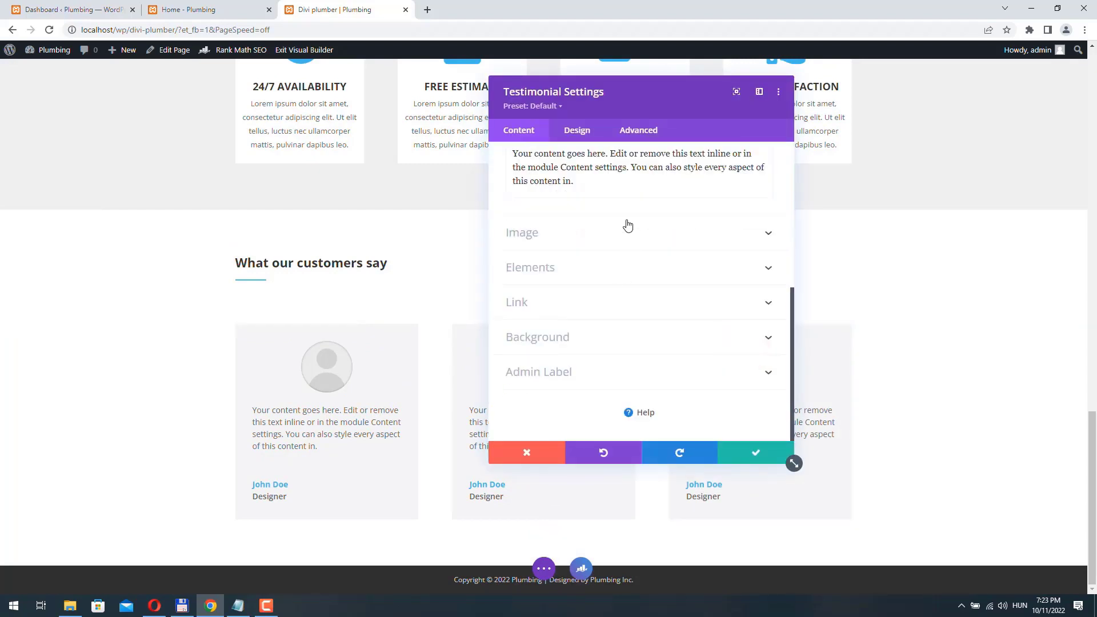
{"action": "left_click", "coordinate": [581, 133]}
{"action": "scroll", "coordinate": [609, 277], "scroll_direction": "down", "scroll_amount": 5}
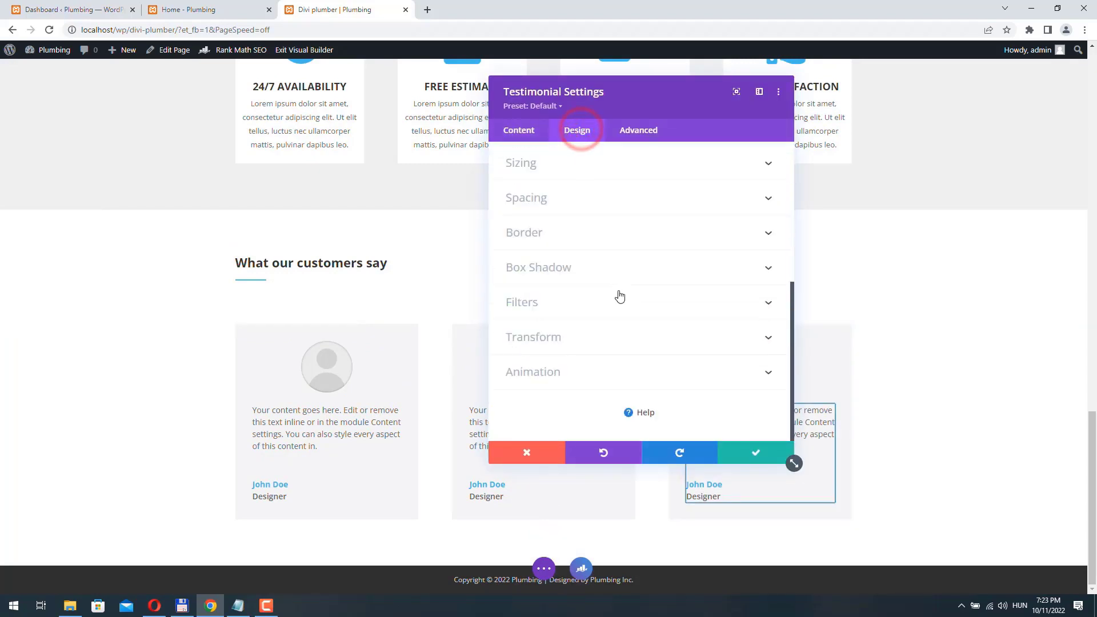
{"action": "left_click", "coordinate": [537, 371]}
{"action": "left_click", "coordinate": [675, 213]}
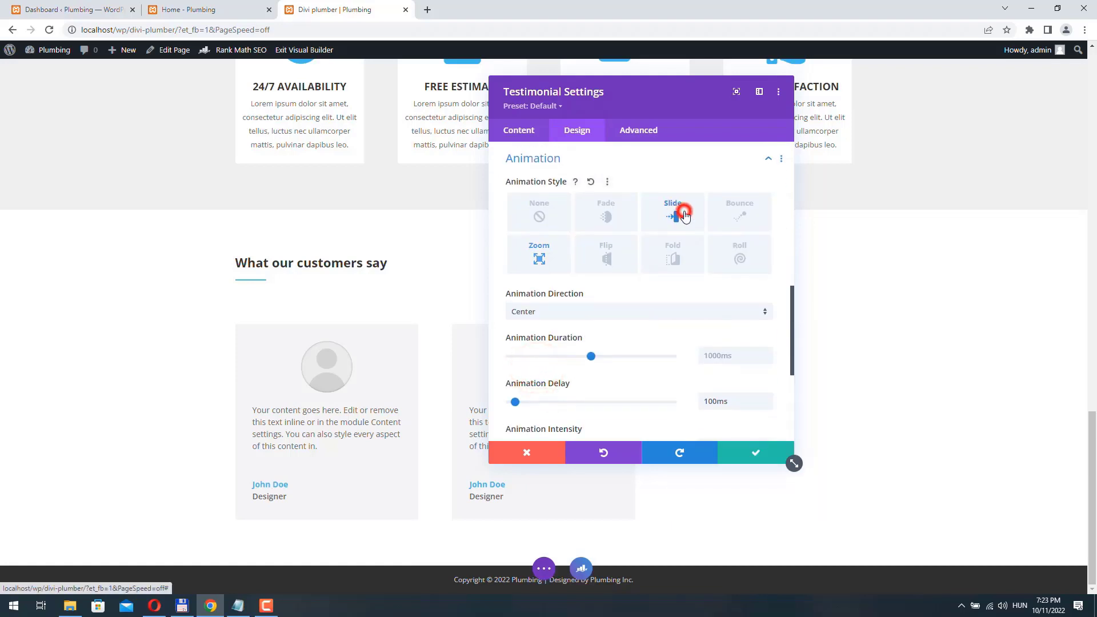
{"action": "left_click", "coordinate": [568, 319]}
{"action": "left_click", "coordinate": [548, 360]}
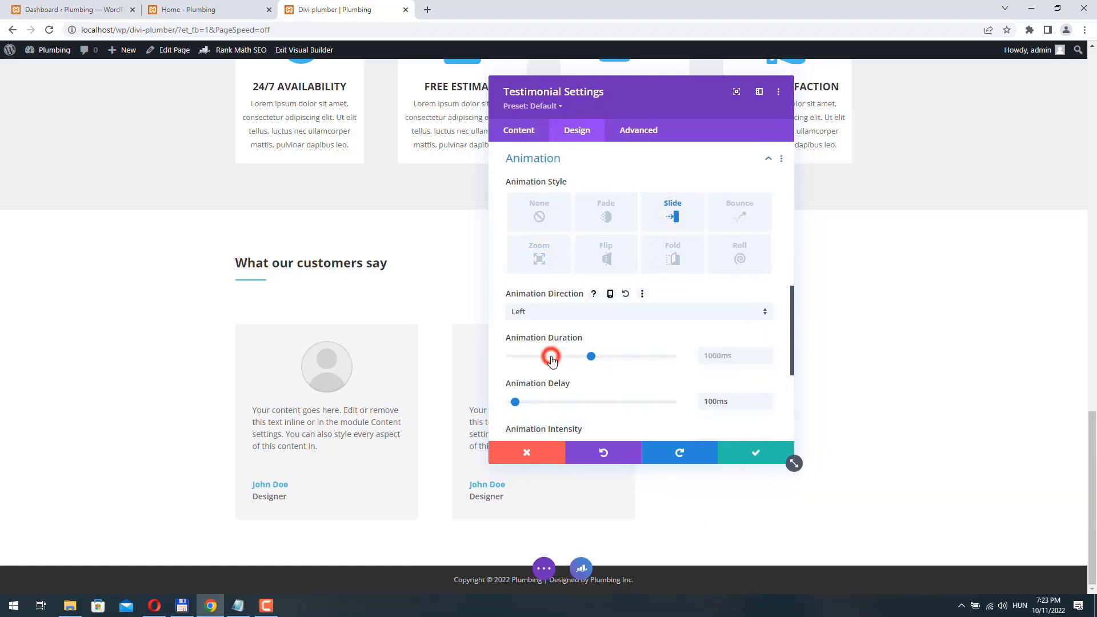
{"action": "left_click", "coordinate": [737, 461]}
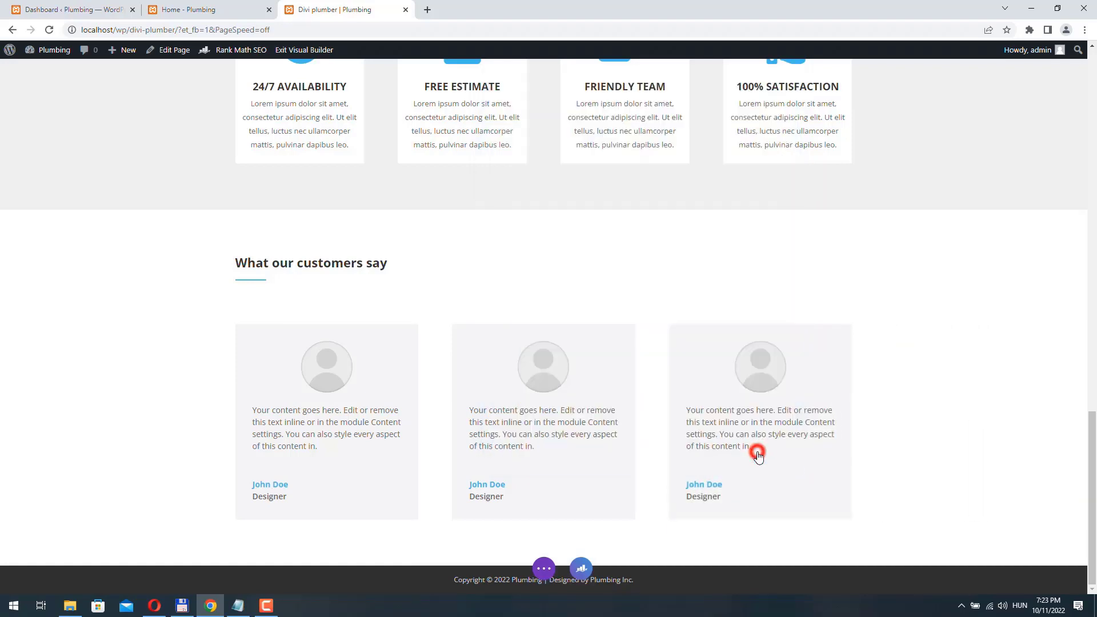
- Give the 'What our customers say' row a Zoom entrance animation from the Right and save it
{"action": "left_click", "coordinate": [265, 234]}
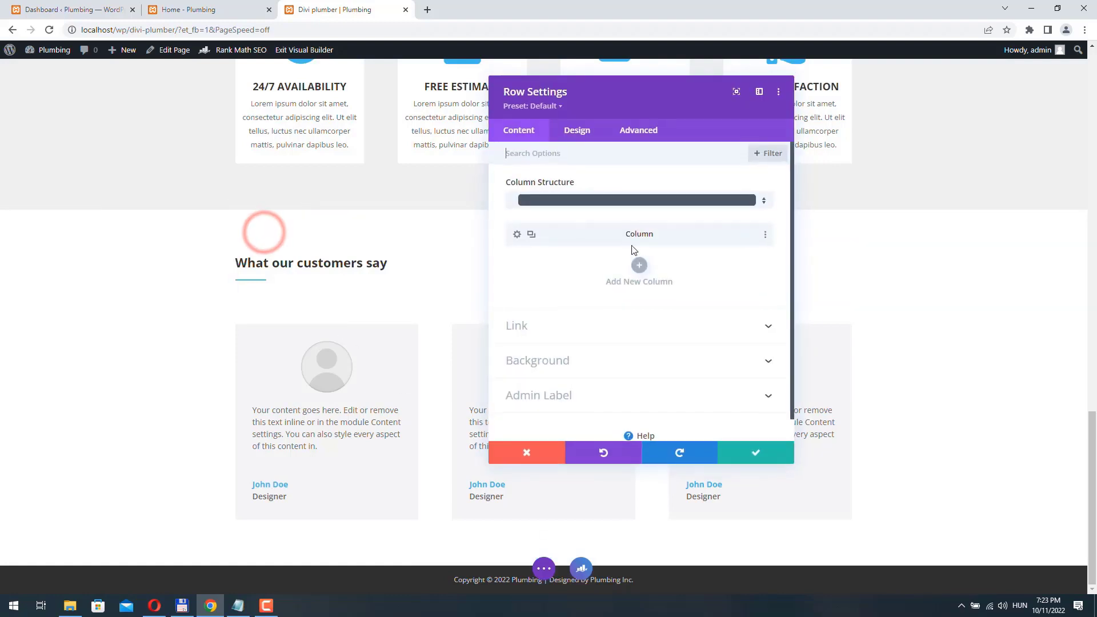
{"action": "left_click", "coordinate": [578, 133]}
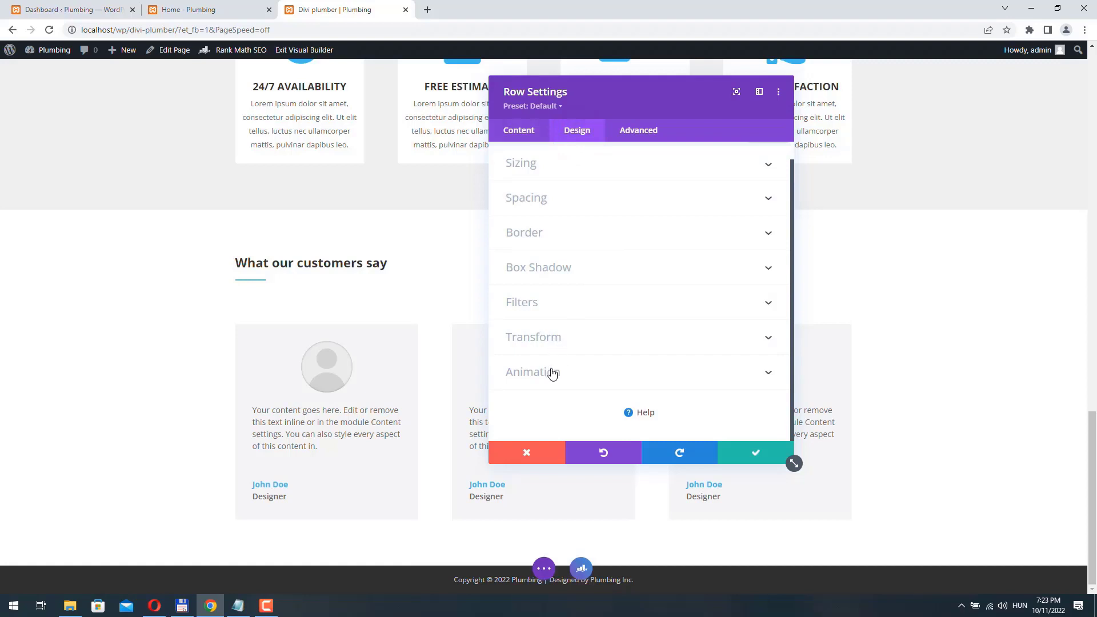
{"action": "left_click", "coordinate": [552, 374]}
{"action": "left_click", "coordinate": [539, 354]}
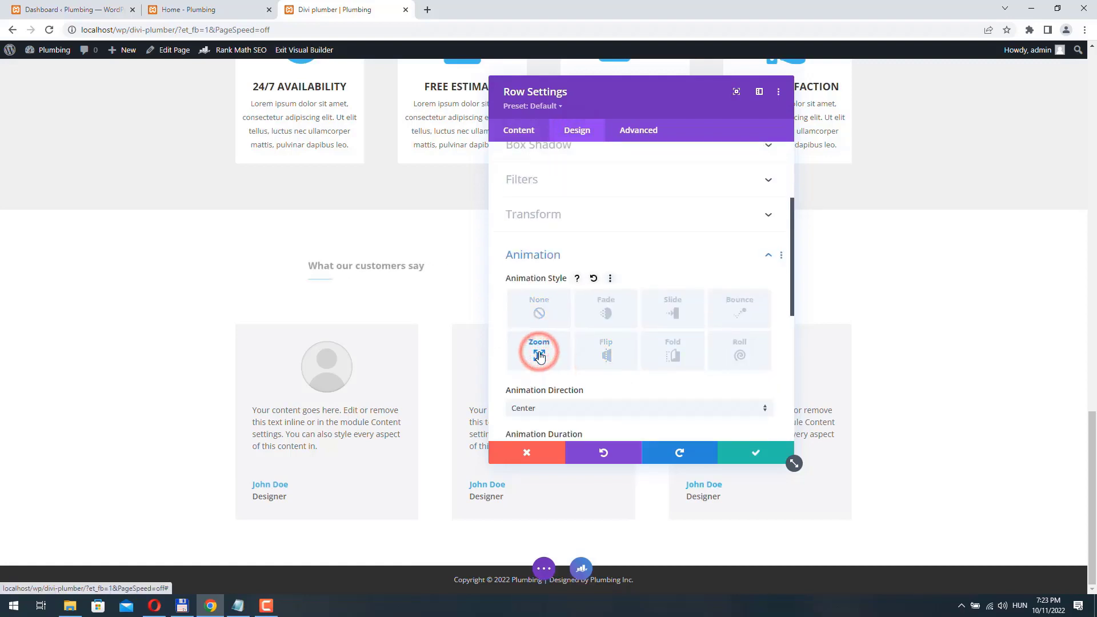
{"action": "left_click", "coordinate": [560, 410]}
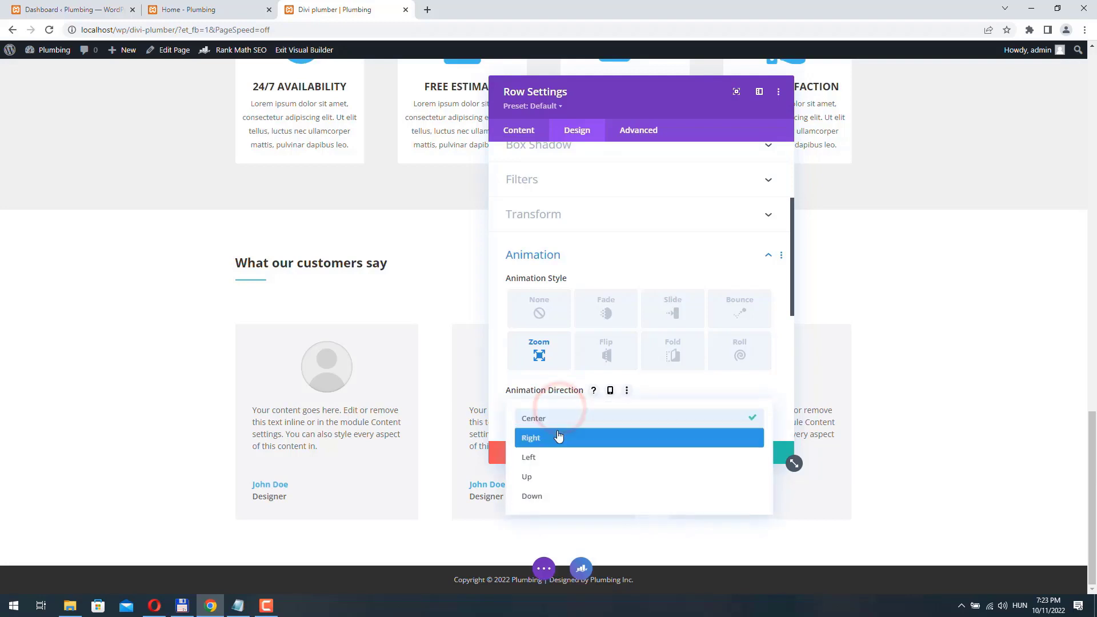
{"action": "left_click", "coordinate": [559, 435]}
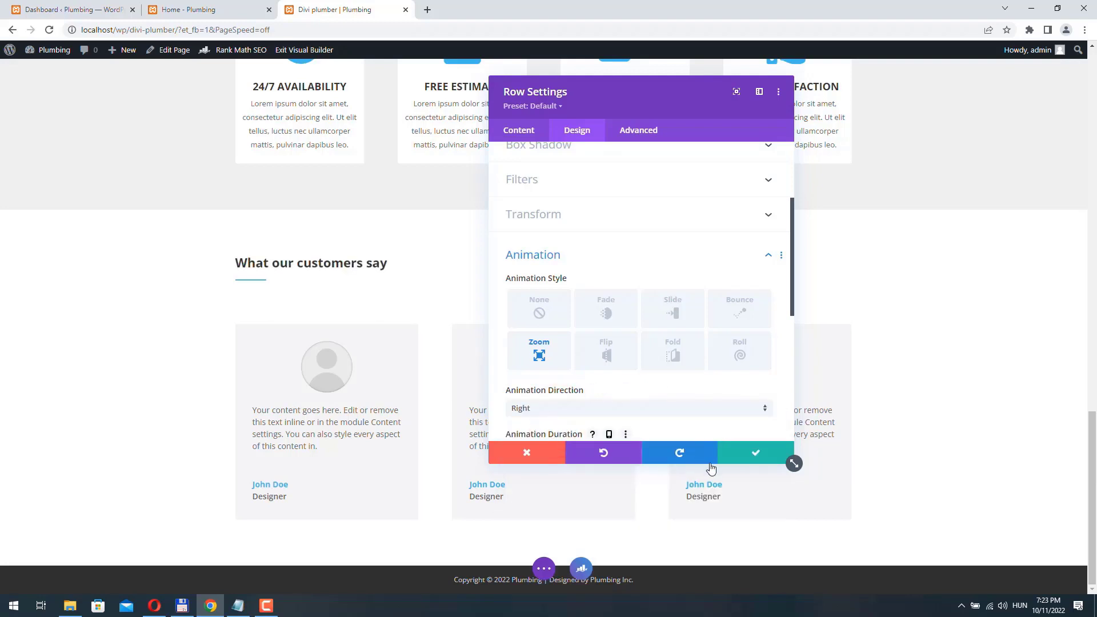
{"action": "left_click", "coordinate": [755, 454]}
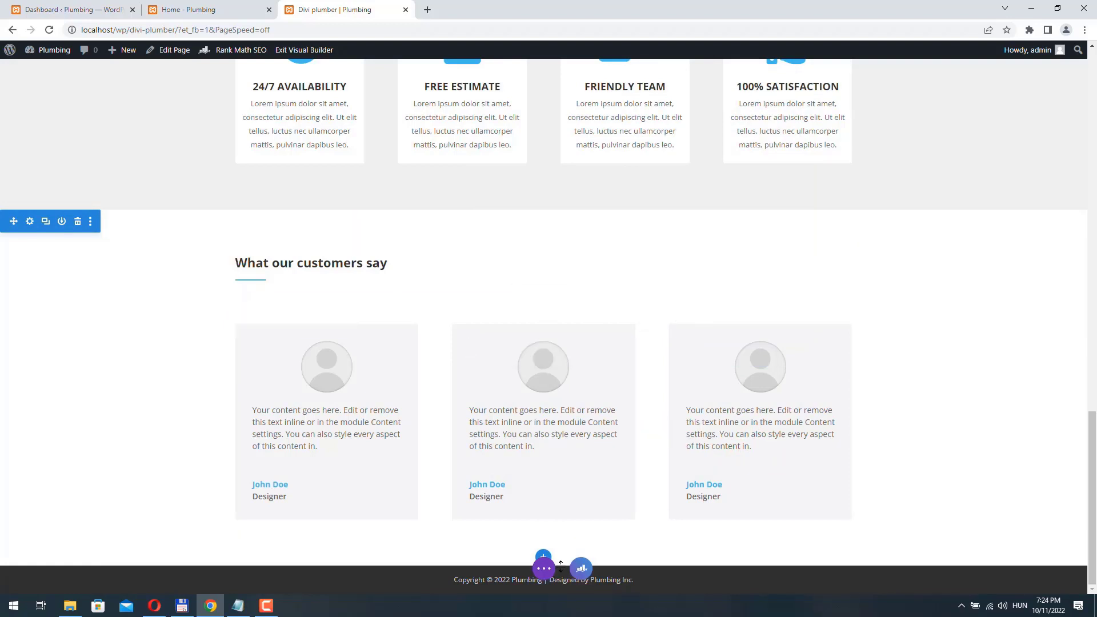
{"action": "left_click", "coordinate": [543, 569]}
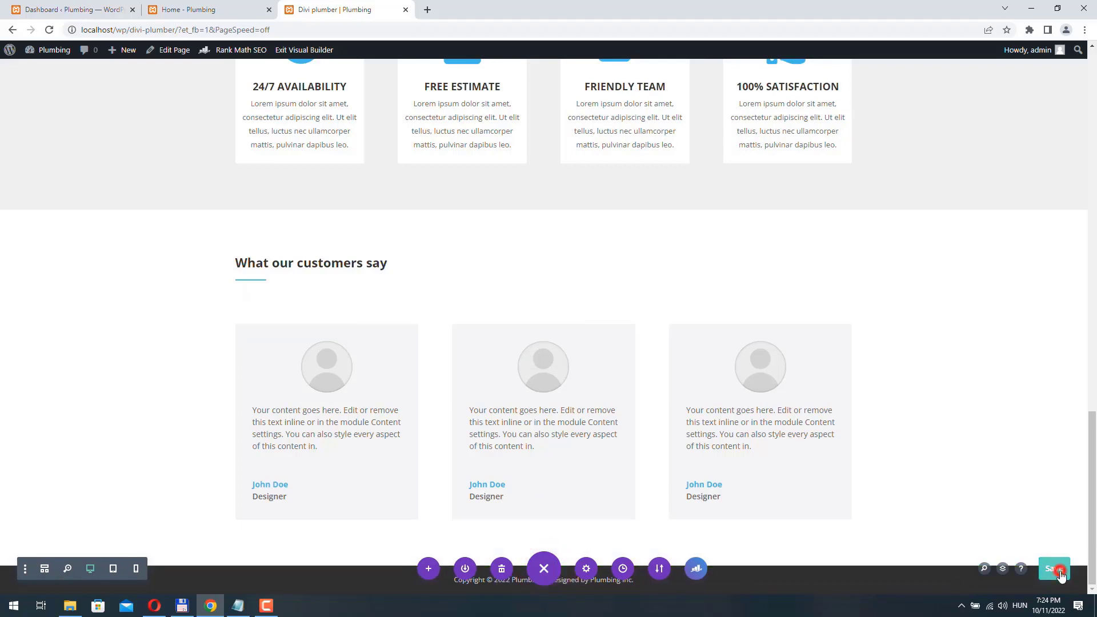
- Save the page, exit the Visual Builder and scroll through the live plumber page
{"action": "left_click", "coordinate": [1053, 568]}
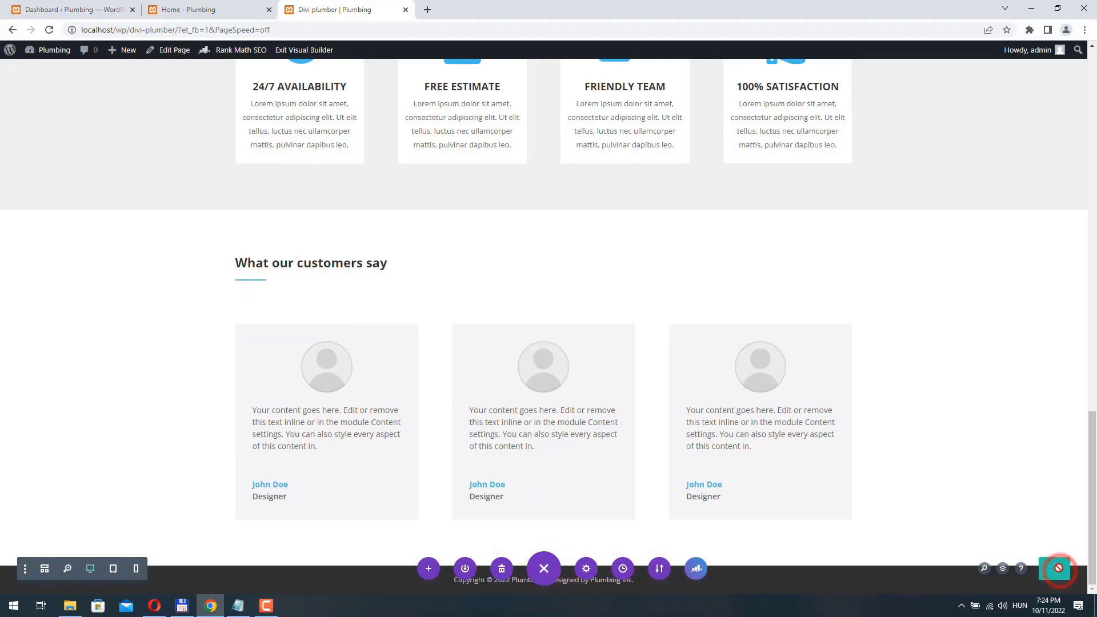
{"action": "left_click", "coordinate": [296, 50]}
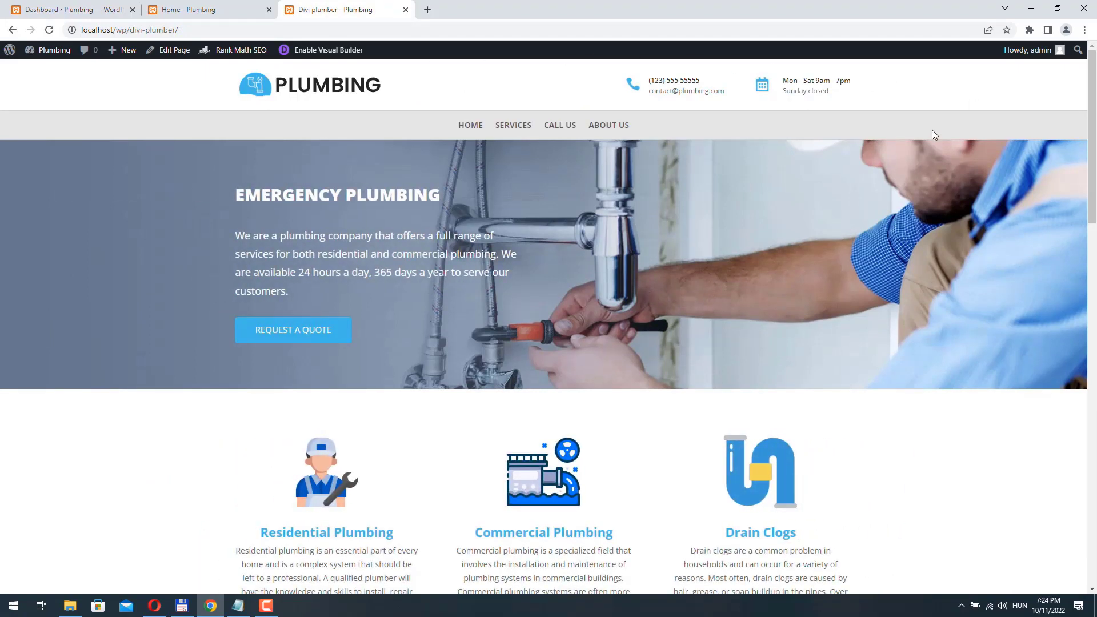
{"action": "scroll", "coordinate": [641, 294], "scroll_direction": "down", "scroll_amount": 4}
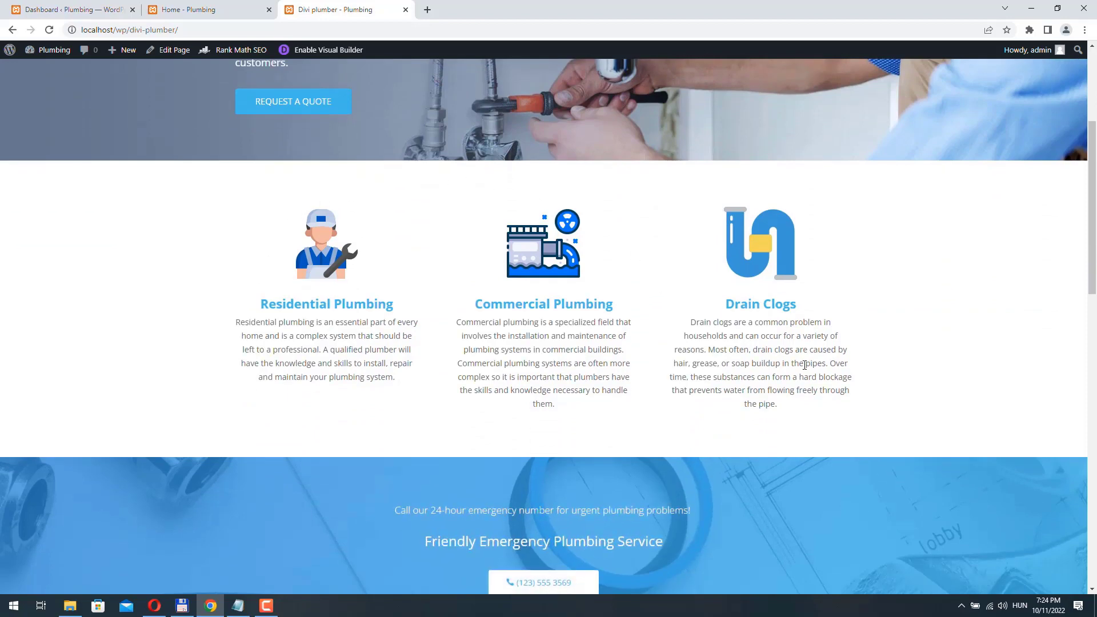
{"action": "scroll", "coordinate": [804, 365], "scroll_direction": "down", "scroll_amount": 5}
{"action": "scroll", "coordinate": [380, 278], "scroll_direction": "down", "scroll_amount": 3}
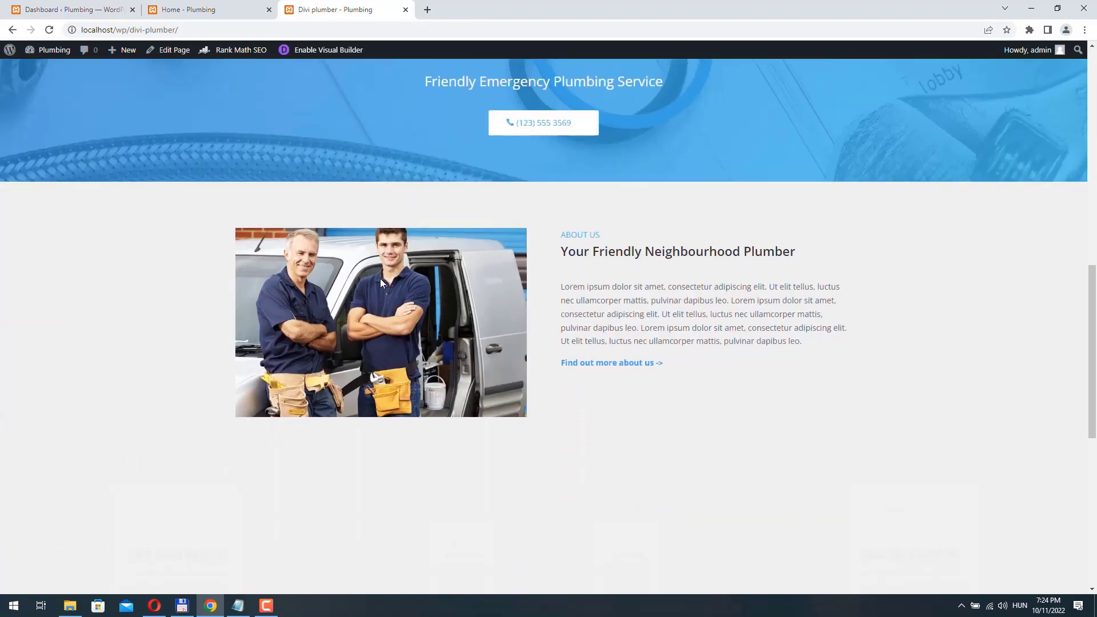
{"action": "scroll", "coordinate": [617, 285], "scroll_direction": "down", "scroll_amount": 2}
{"action": "scroll", "coordinate": [641, 254], "scroll_direction": "down", "scroll_amount": 5}
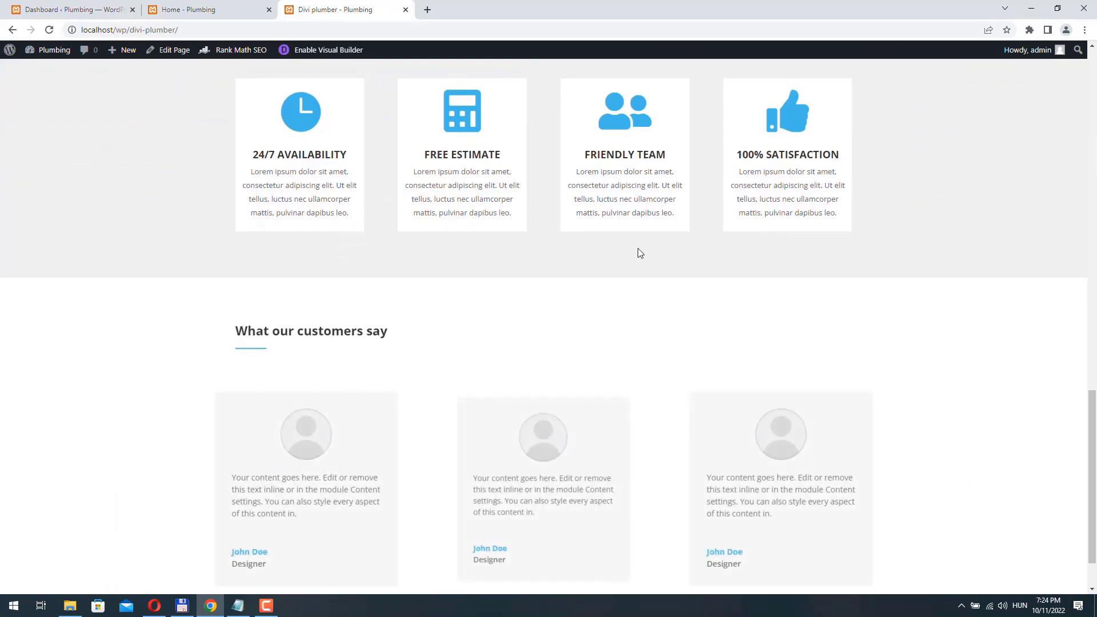
{"action": "scroll", "coordinate": [641, 253], "scroll_direction": "down", "scroll_amount": 2}
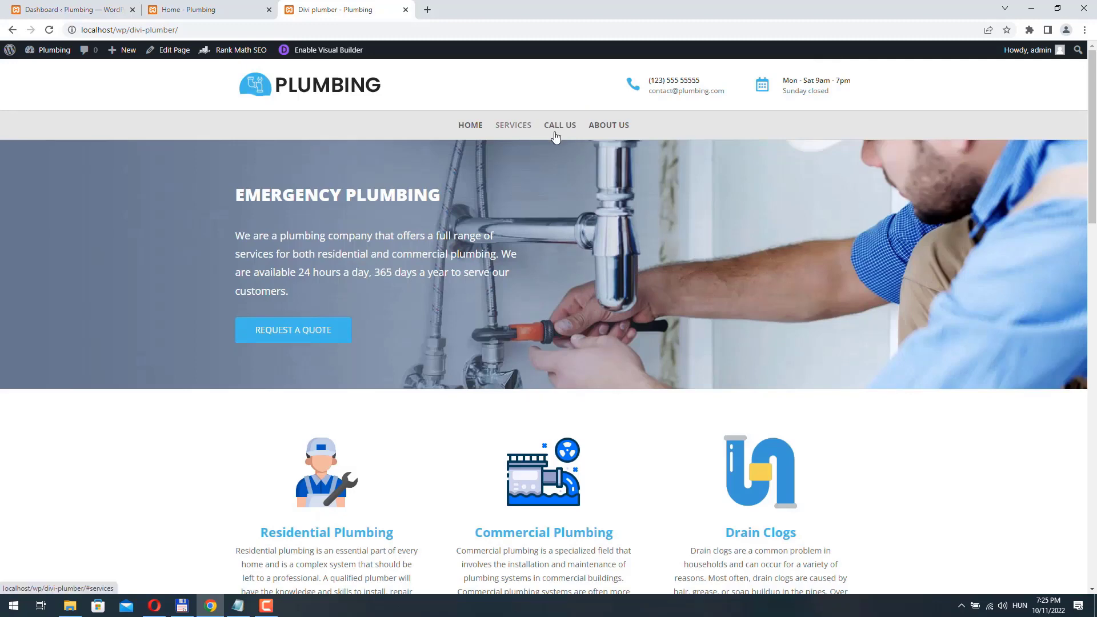
- Check that the SERVICES menu link jumps to #services
{"action": "scroll", "coordinate": [603, 368], "scroll_direction": "down", "scroll_amount": 4}
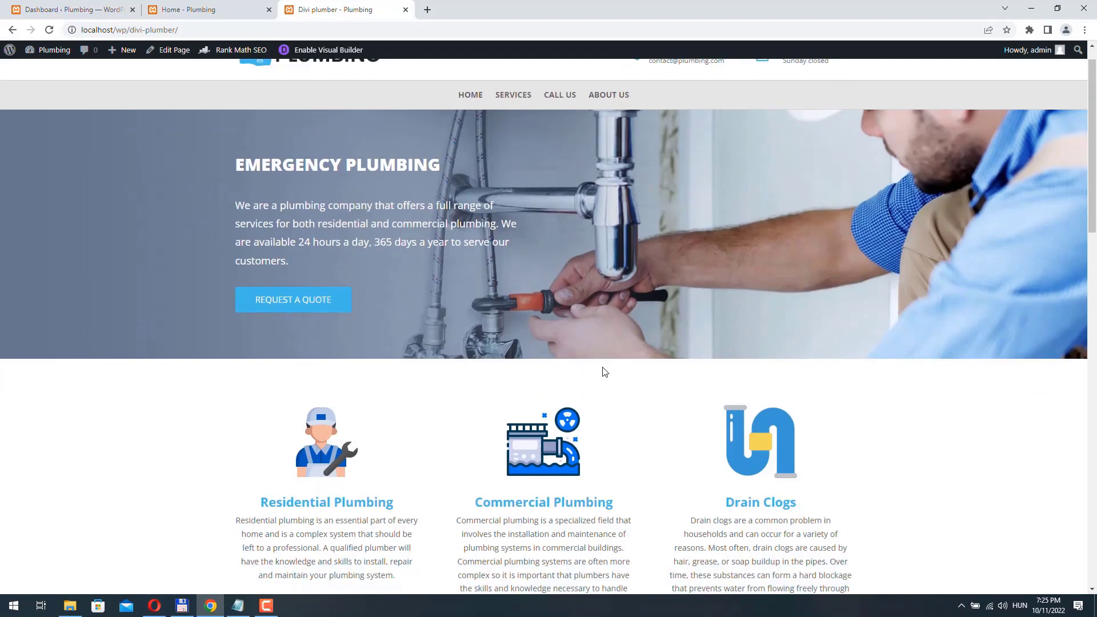
{"action": "left_click", "coordinate": [513, 126]}
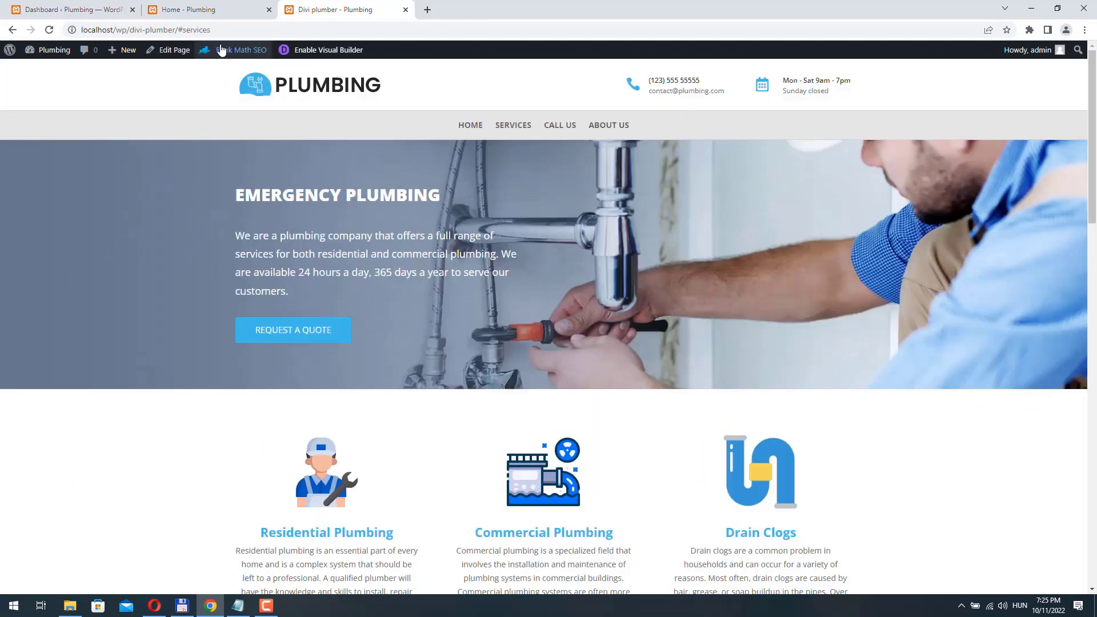
{"action": "left_click", "coordinate": [177, 29]}
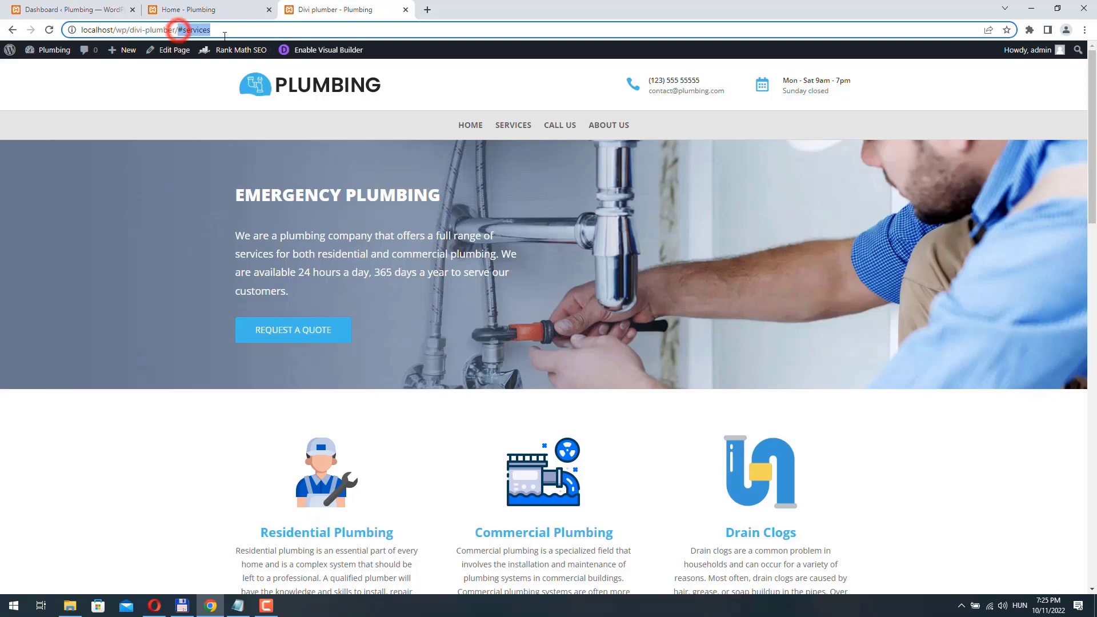
{"action": "left_click", "coordinate": [92, 10]}
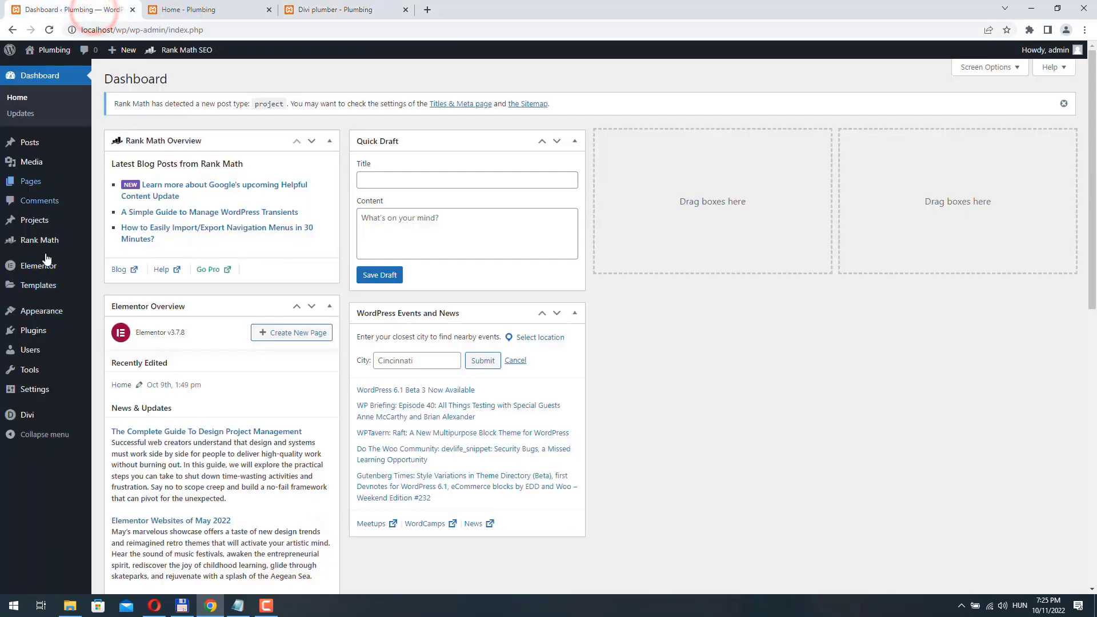
{"action": "mouse_move", "coordinate": [38, 315]}
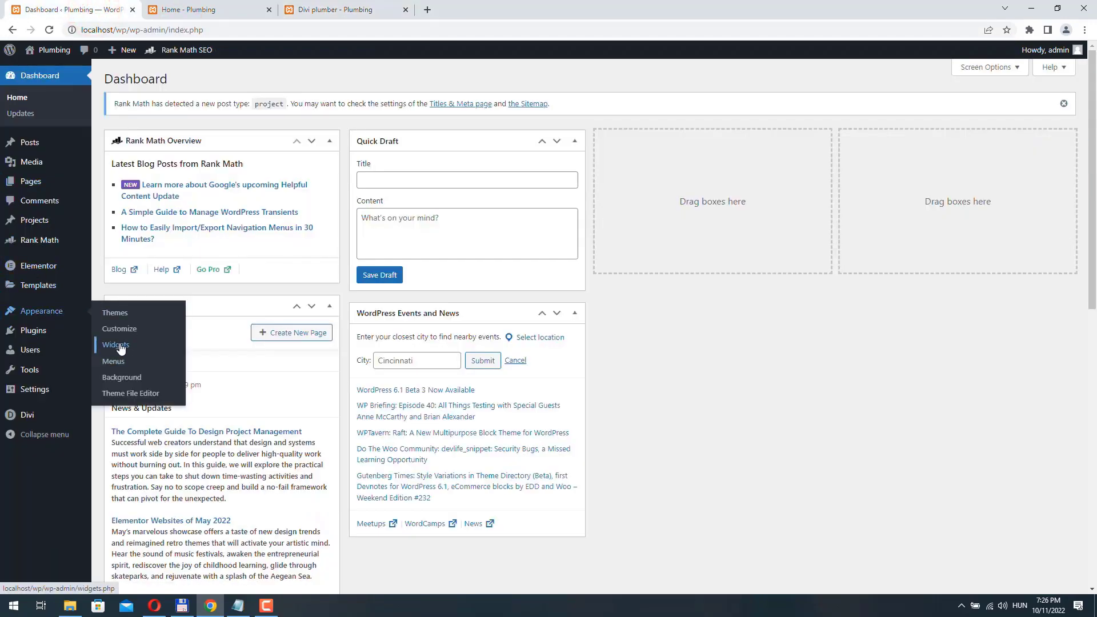
{"action": "left_click", "coordinate": [116, 361]}
{"action": "left_click", "coordinate": [508, 357]}
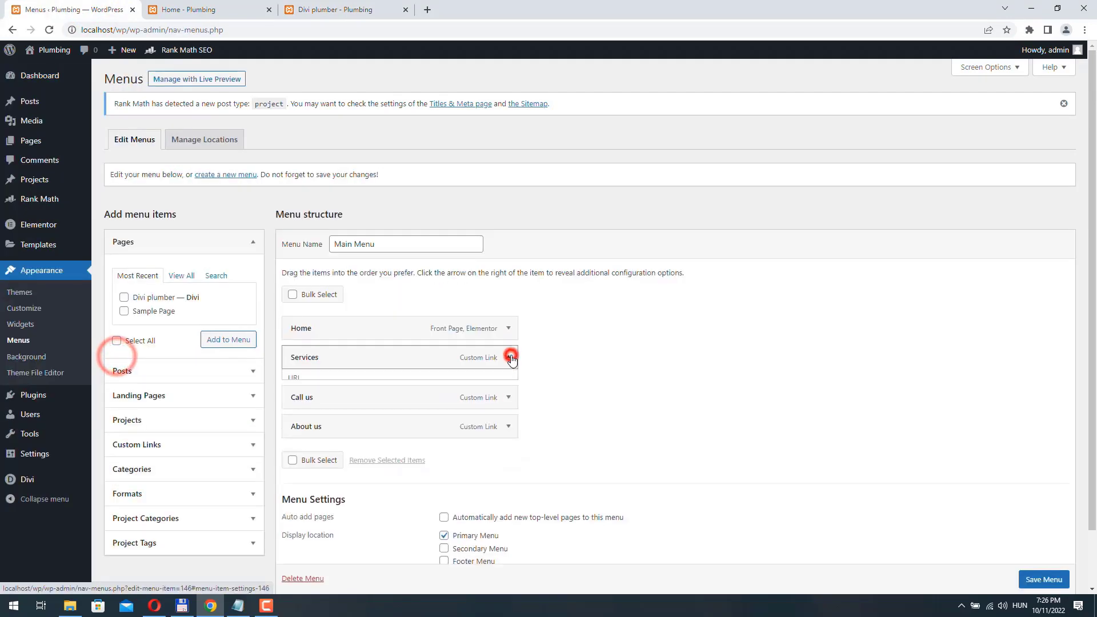
{"action": "left_click", "coordinate": [509, 357]}
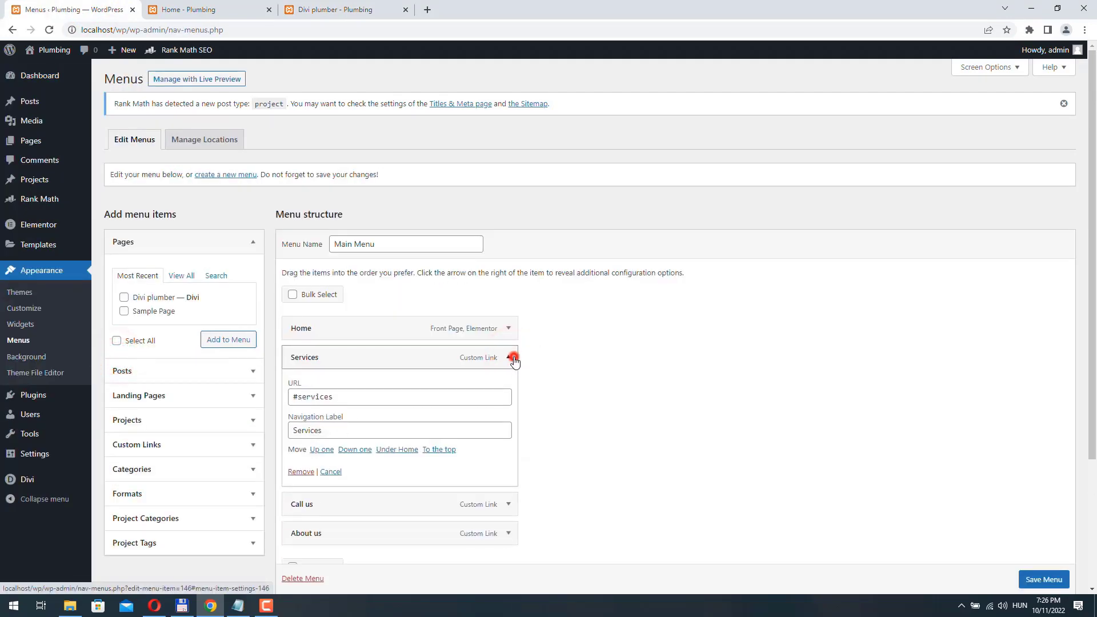
{"action": "left_click", "coordinate": [508, 387]}
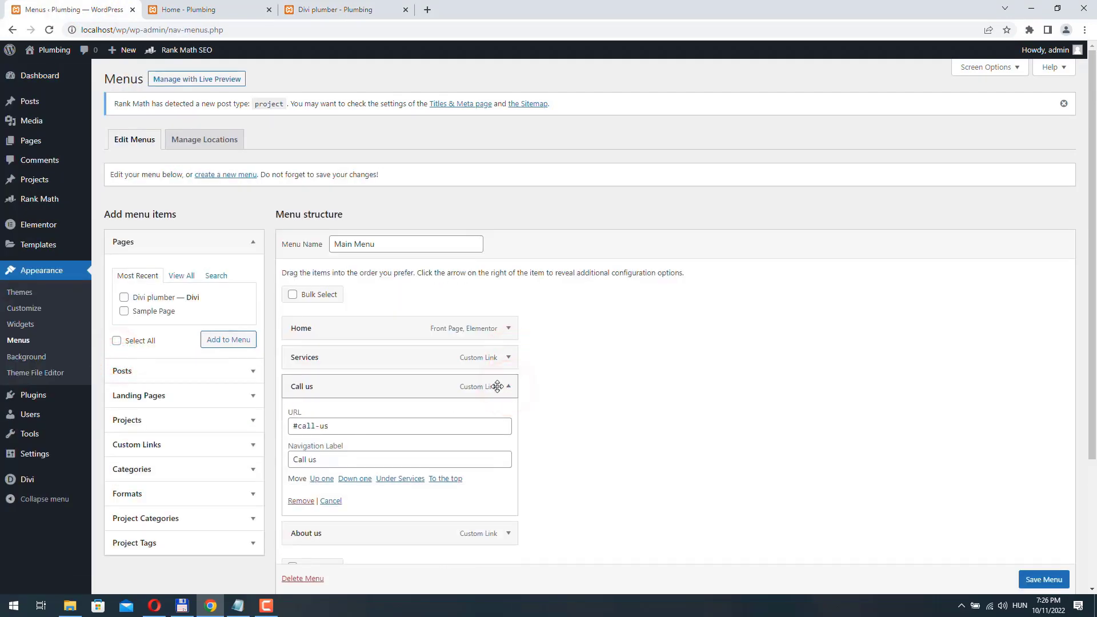
{"action": "left_click", "coordinate": [508, 387]}
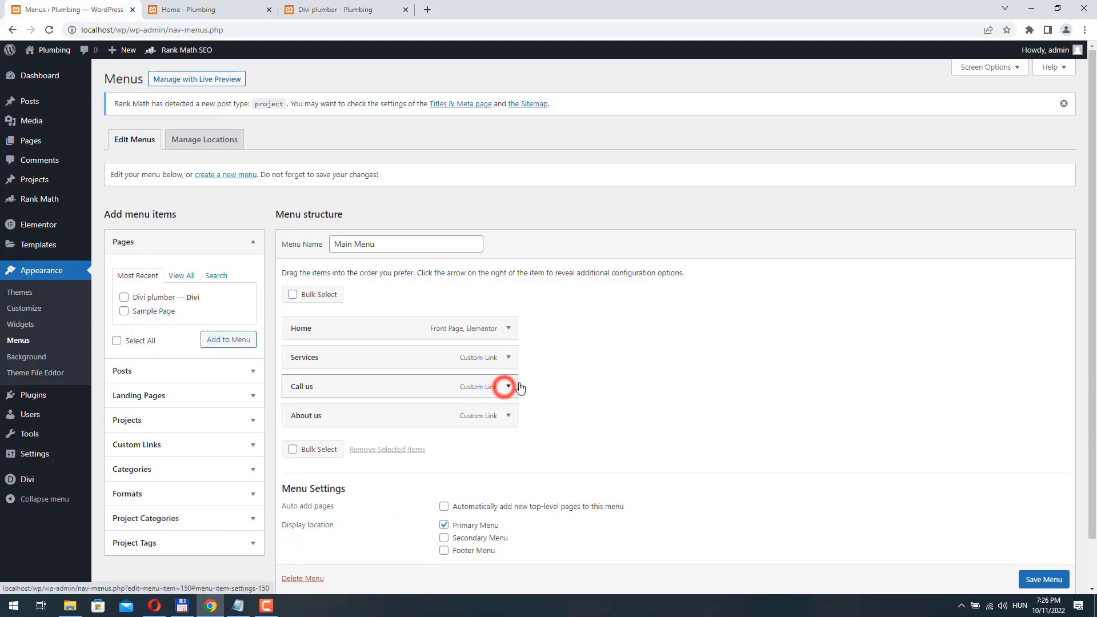
{"action": "left_click", "coordinate": [345, 10]}
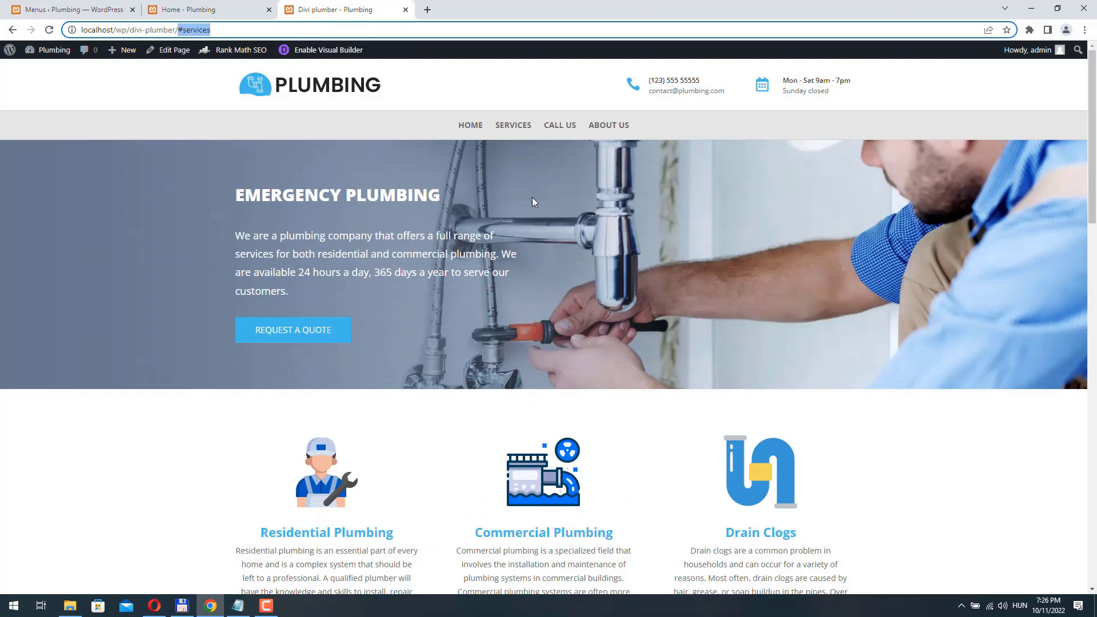
- Copy the 'services' anchor from the address bar and reopen the page in the Visual Builder
{"action": "left_click", "coordinate": [184, 31]}
{"action": "right_click", "coordinate": [192, 31]}
{"action": "left_click", "coordinate": [220, 88]}
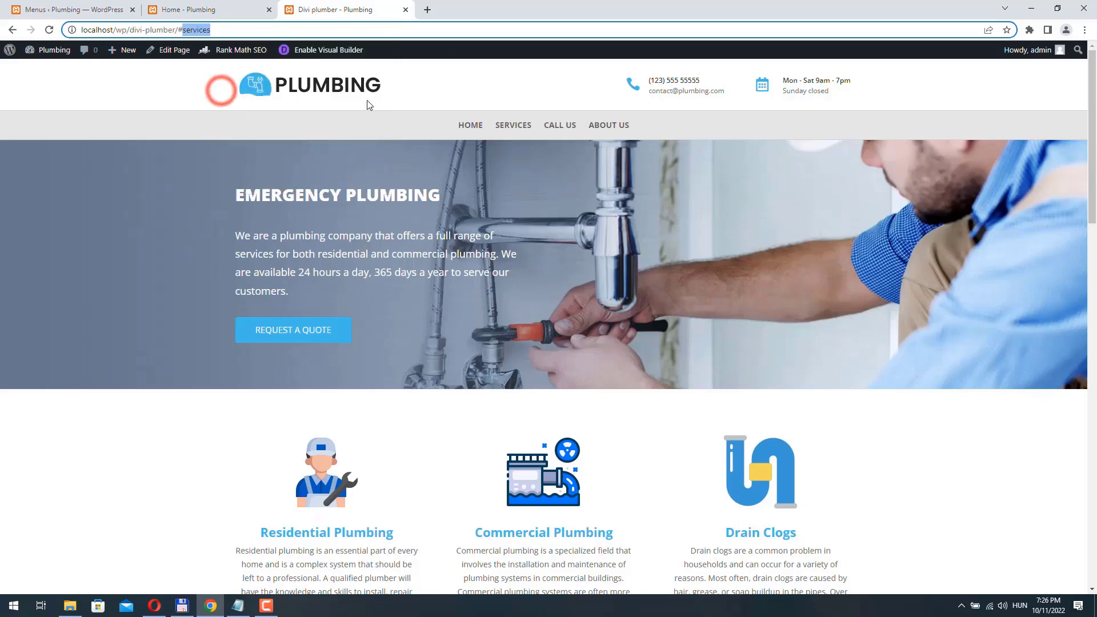
{"action": "left_click", "coordinate": [323, 51]}
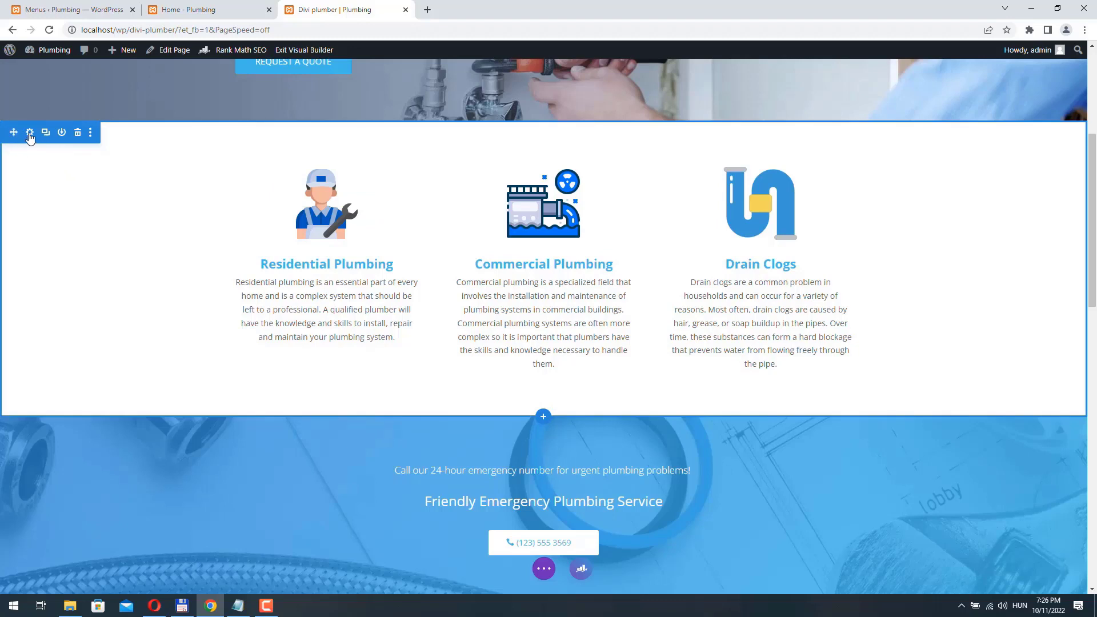
- Set the service cards section's CSS ID to 'services' and save the section
{"action": "left_click", "coordinate": [29, 134]}
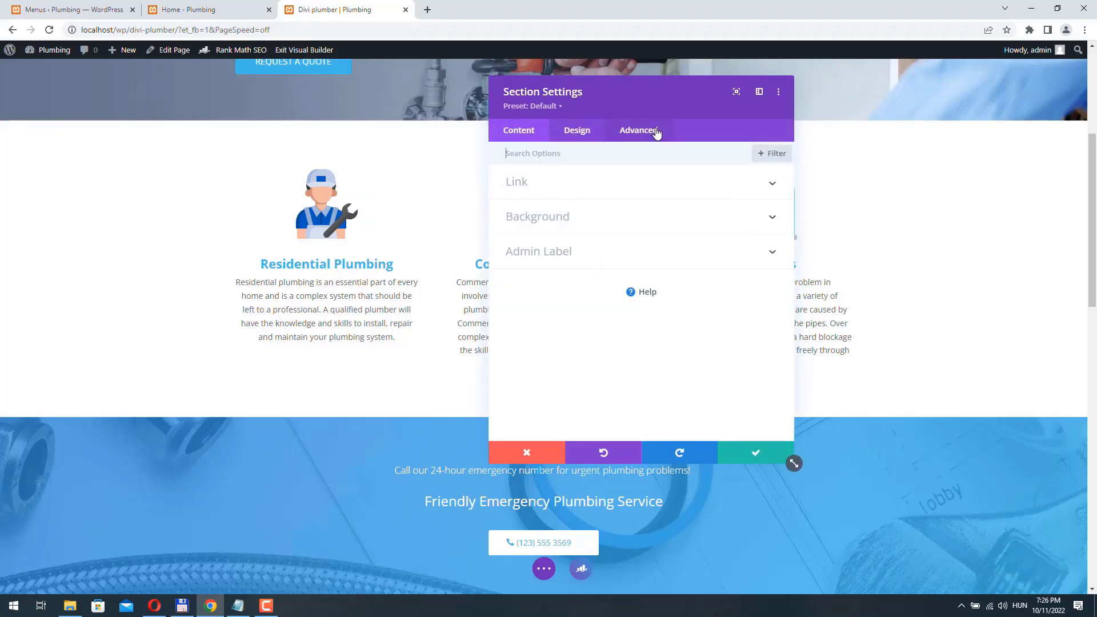
{"action": "left_click", "coordinate": [657, 132]}
{"action": "left_click", "coordinate": [547, 183]}
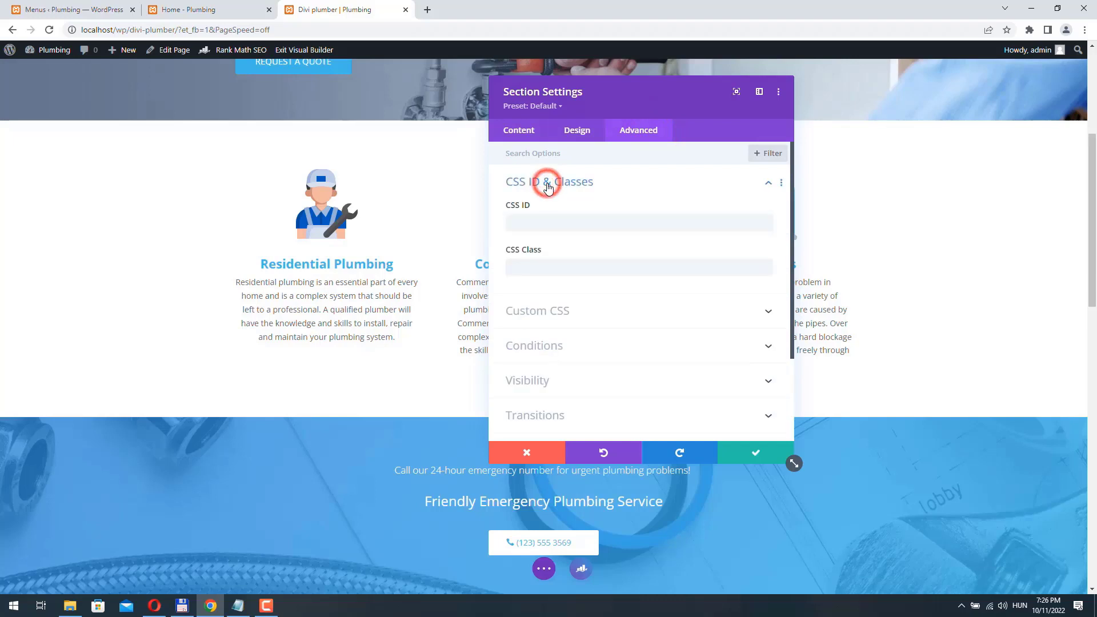
{"action": "left_click", "coordinate": [537, 224]}
{"action": "type", "text": "services"}
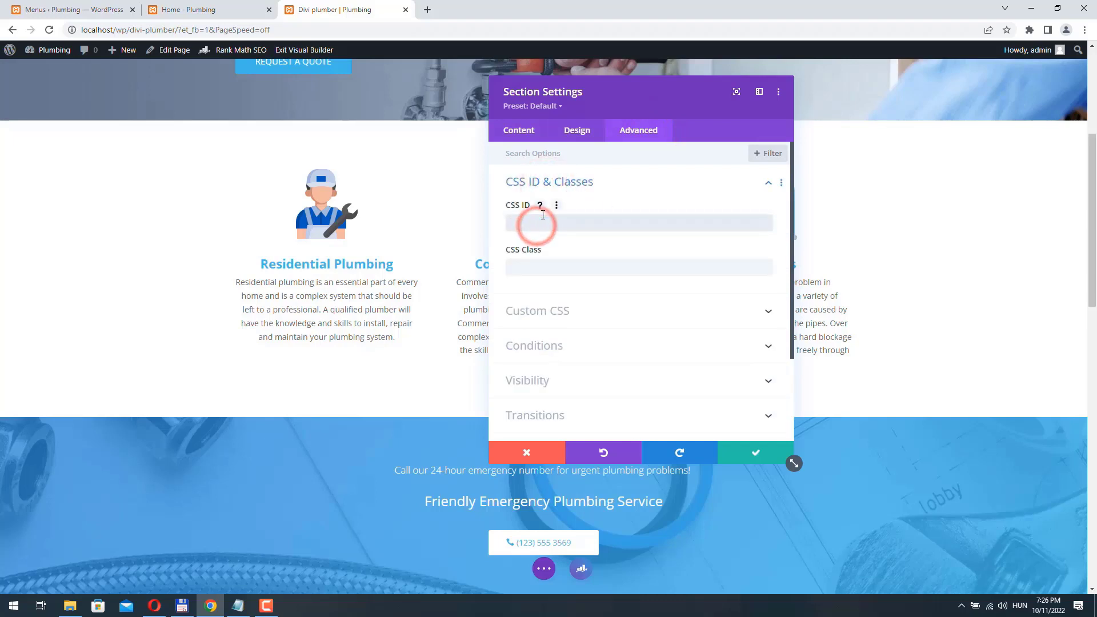
{"action": "left_click", "coordinate": [760, 456]}
{"action": "scroll", "coordinate": [575, 264], "scroll_direction": "up", "scroll_amount": 5}
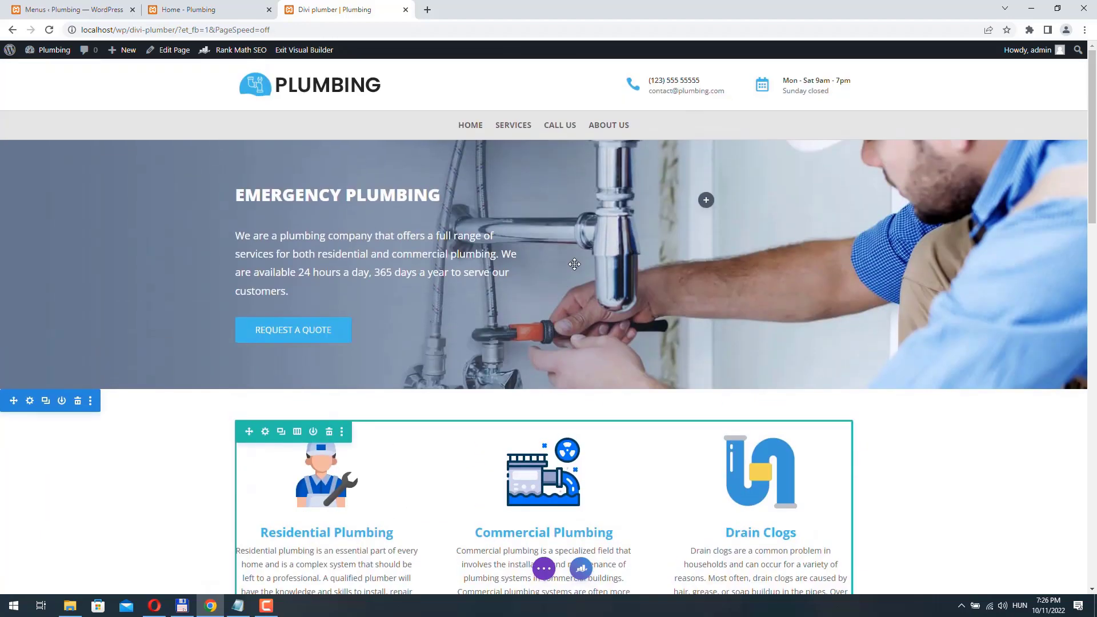
{"action": "left_click", "coordinate": [85, 10]}
- Copy the 'call-us' anchor from the Call us menu item's URL
{"action": "left_click", "coordinate": [509, 386]}
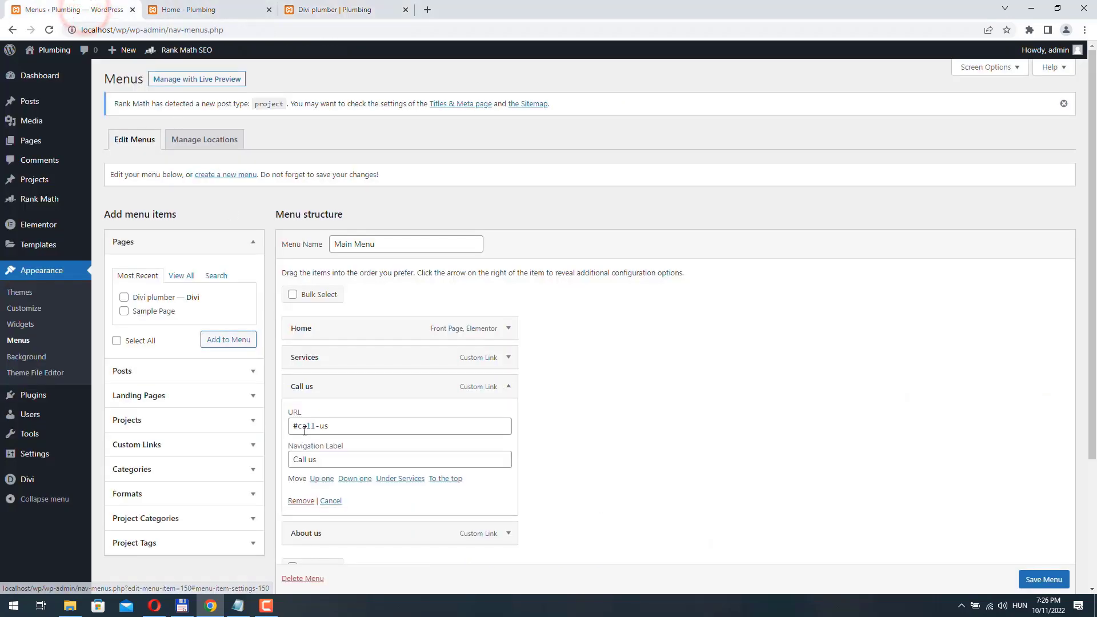
{"action": "double_click", "coordinate": [297, 426]}
{"action": "right_click", "coordinate": [317, 426]}
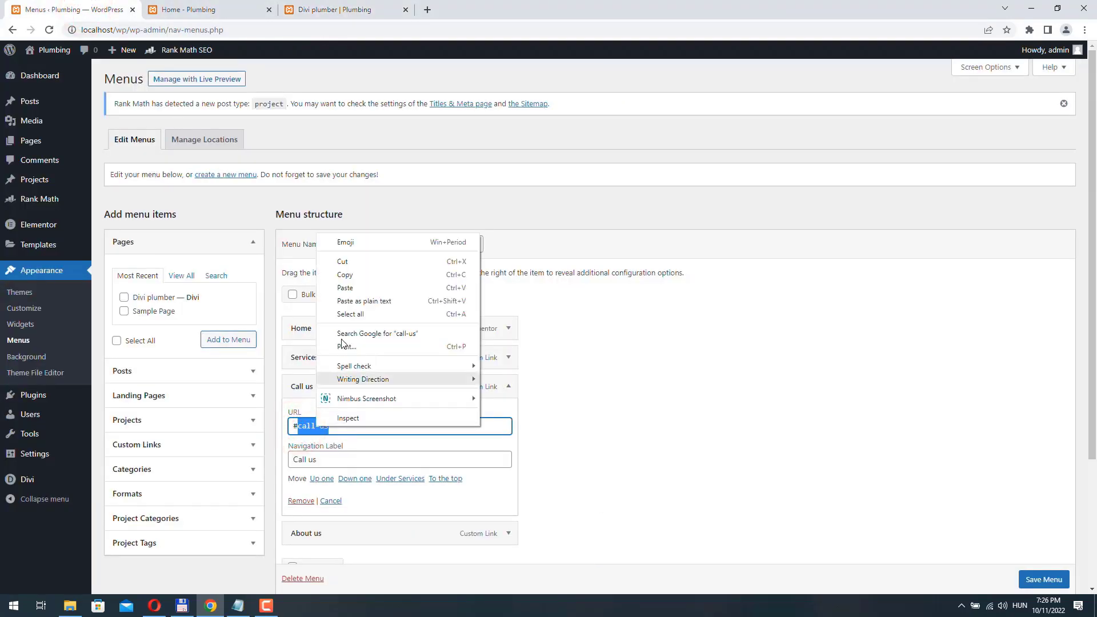
{"action": "left_click", "coordinate": [351, 277]}
{"action": "left_click", "coordinate": [289, 11]}
- Set the emergency call section's CSS ID to 'call-us' and save the section
{"action": "left_click", "coordinate": [31, 242]}
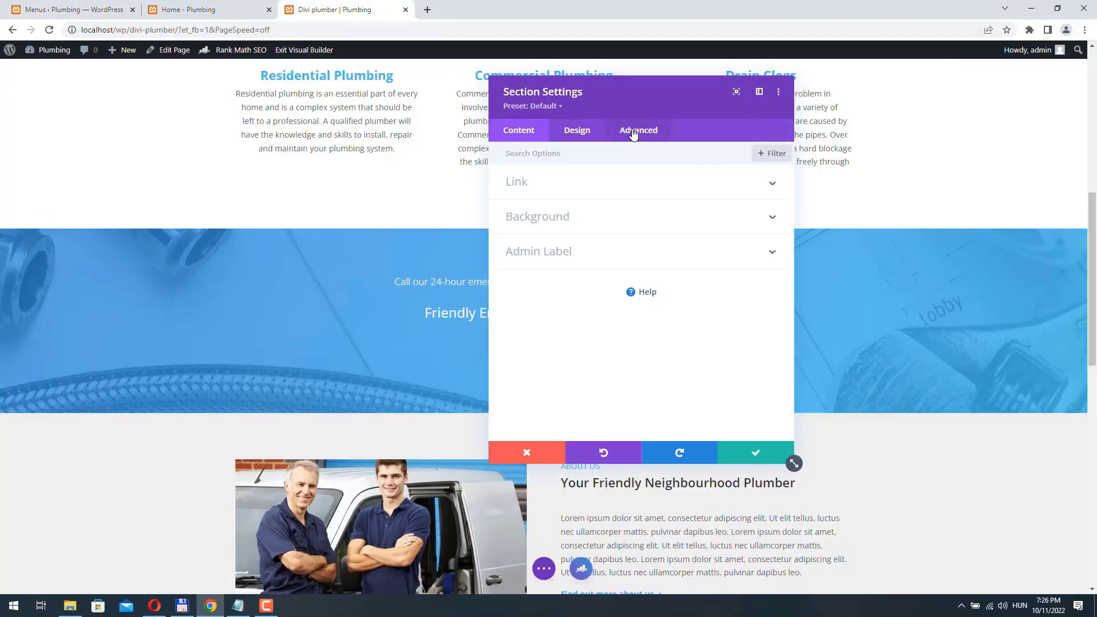
{"action": "left_click", "coordinate": [633, 131]}
{"action": "left_click", "coordinate": [578, 182]}
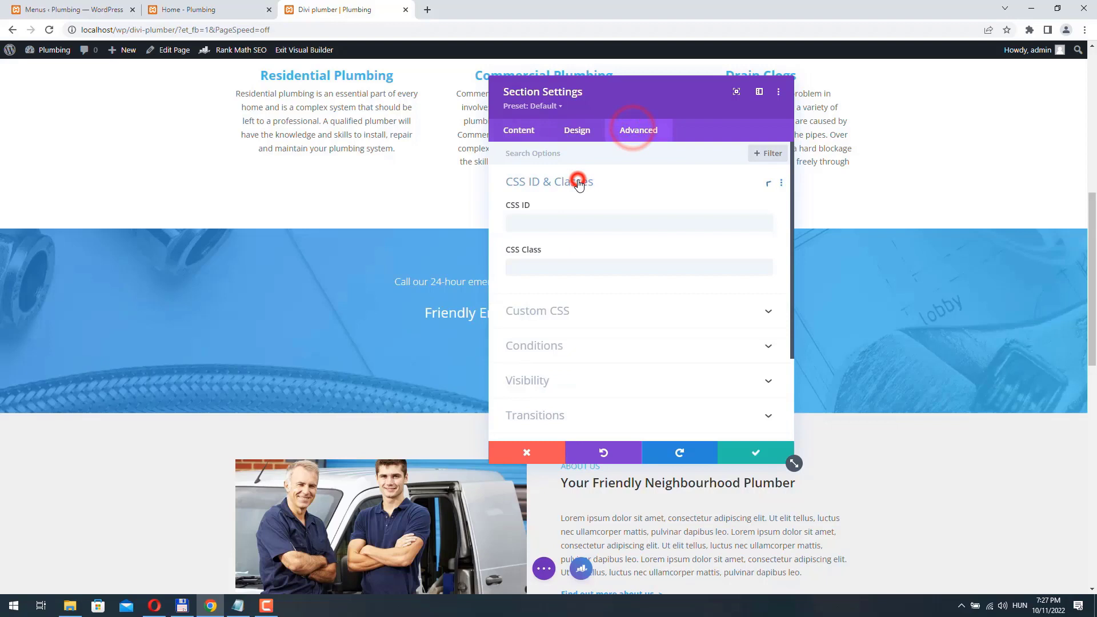
{"action": "left_click", "coordinate": [545, 220]}
{"action": "key", "text": "ctrl+v"}
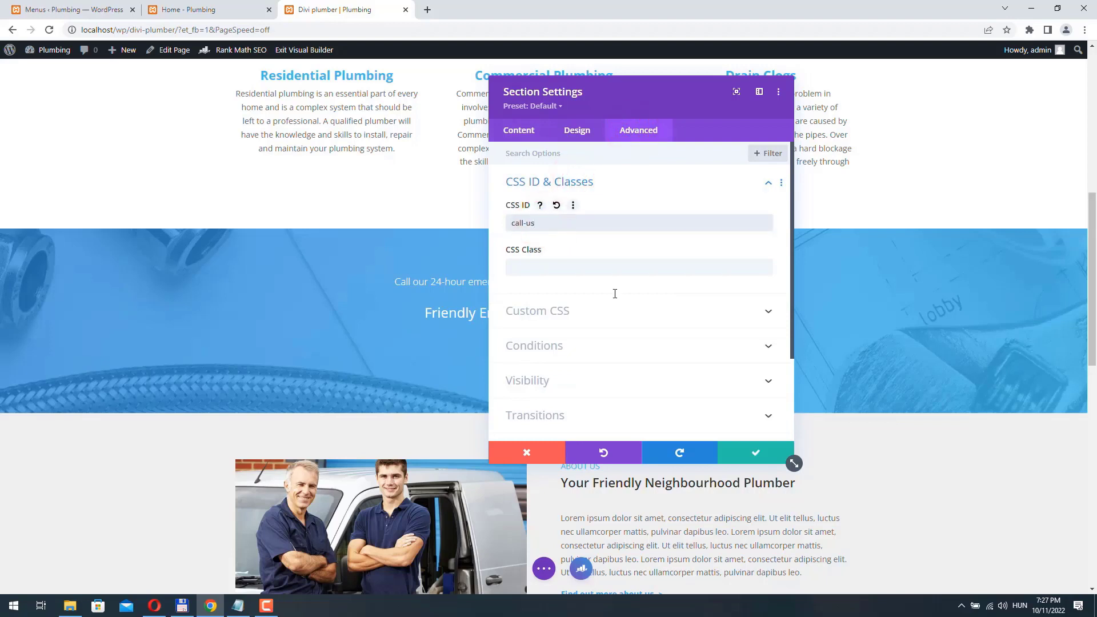
{"action": "left_click", "coordinate": [759, 453]}
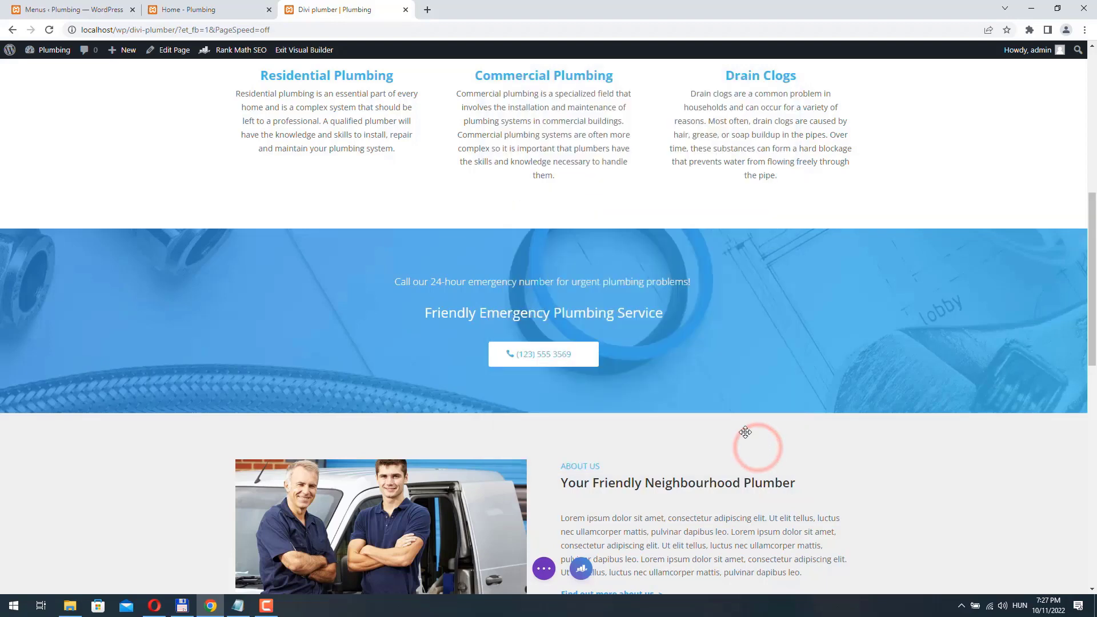
- Copy the 'about-us' anchor from the About us menu item's URL
{"action": "left_click", "coordinate": [63, 9]}
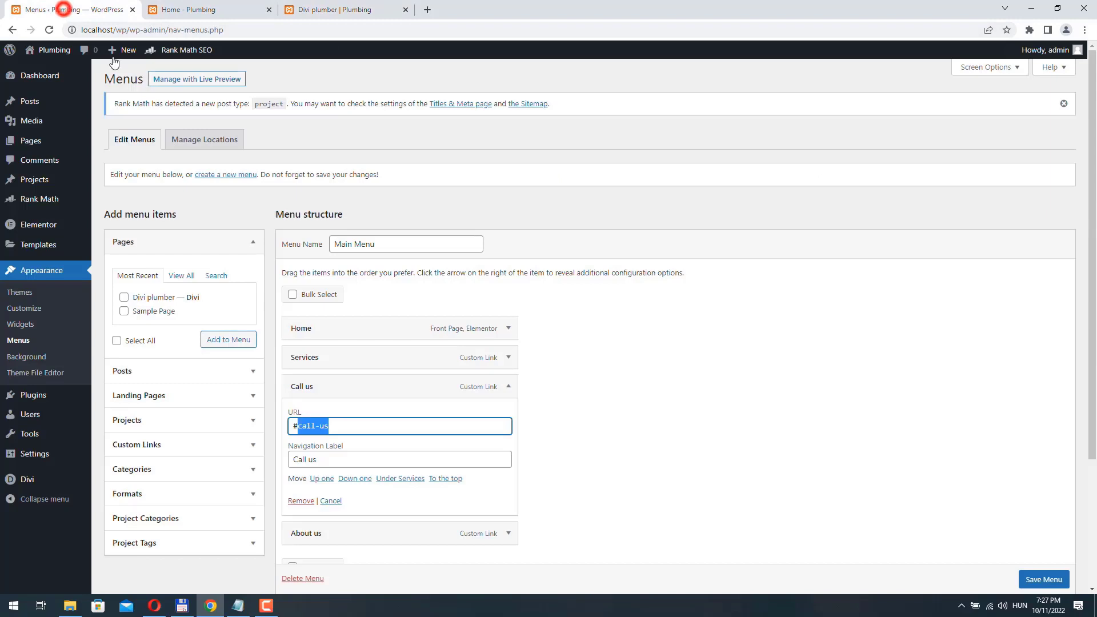
{"action": "left_click", "coordinate": [327, 388]}
{"action": "left_click", "coordinate": [508, 388]}
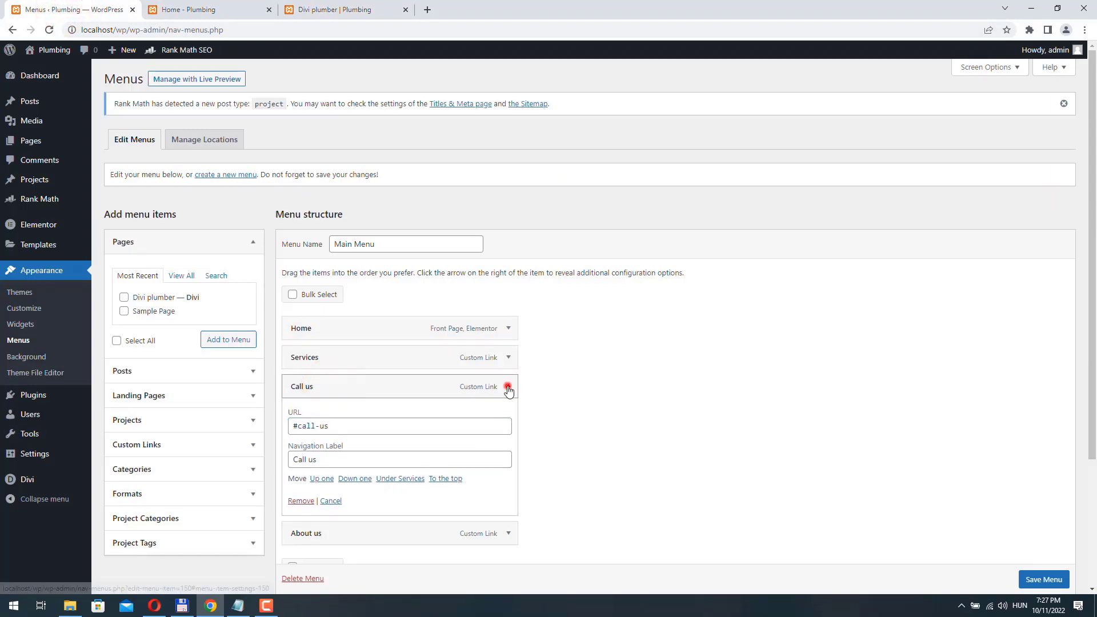
{"action": "left_click", "coordinate": [325, 418]}
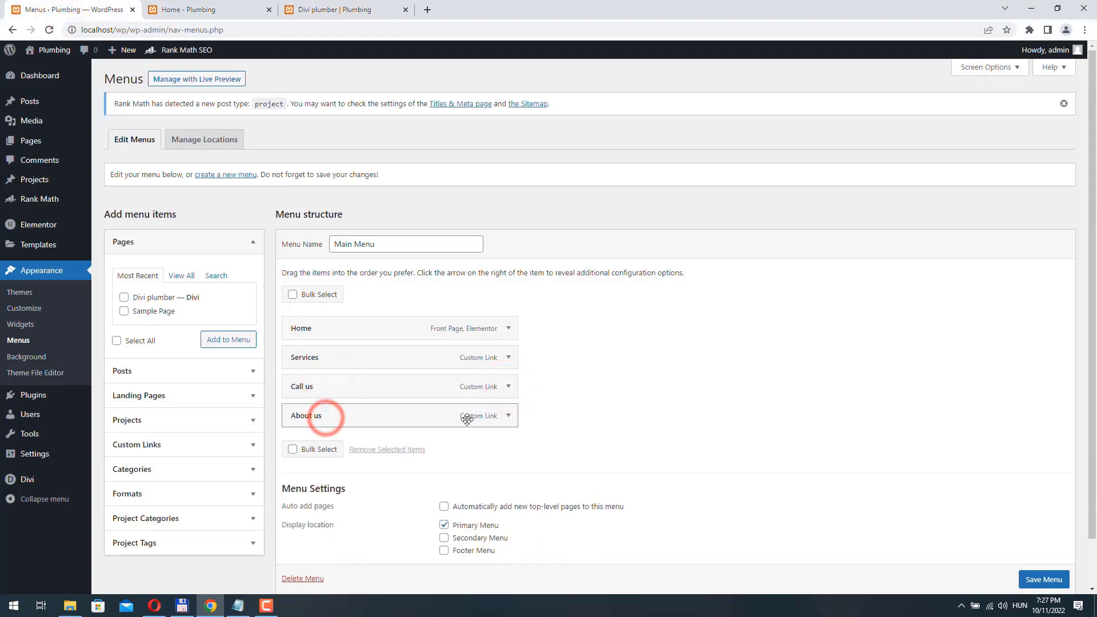
{"action": "left_click", "coordinate": [508, 416]}
{"action": "left_click_drag", "start_coordinate": [297, 455], "coordinate": [386, 450]}
{"action": "key", "text": "ctrl+c"}
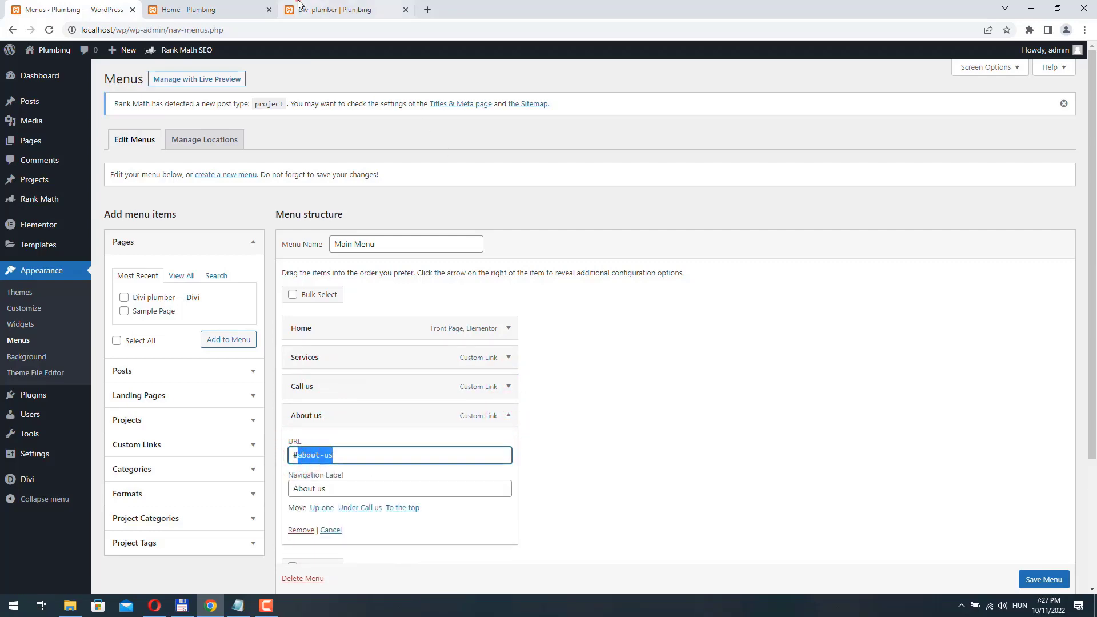
{"action": "left_click", "coordinate": [337, 9]}
- Set the About Us section's CSS ID to 'about-us', then save the whole page
{"action": "scroll", "coordinate": [113, 242], "scroll_direction": "down", "scroll_amount": 4}
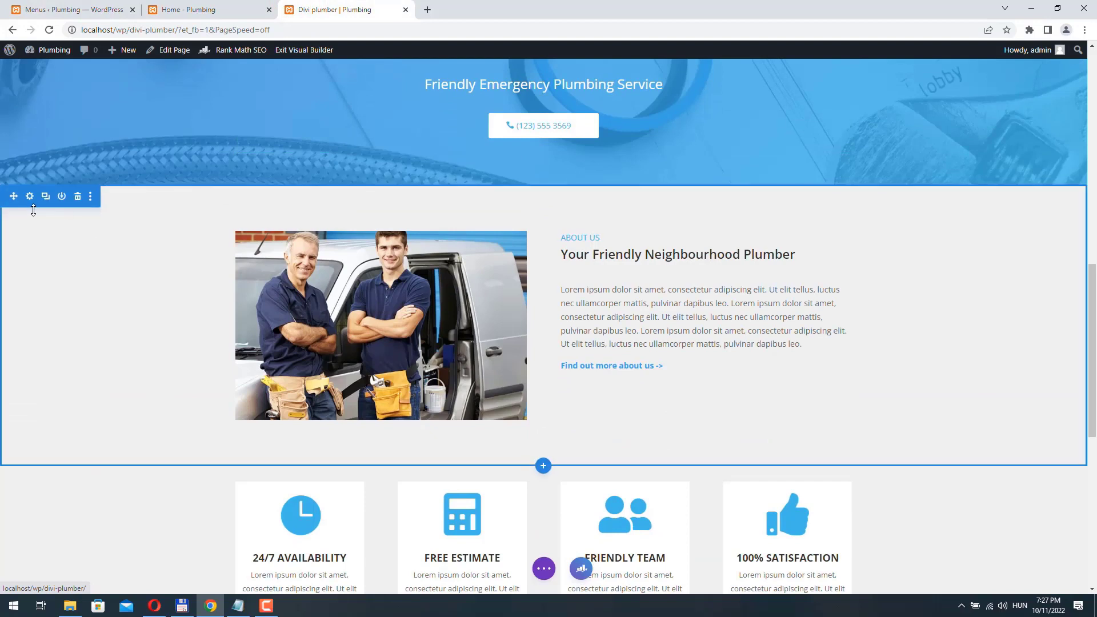
{"action": "left_click", "coordinate": [30, 197]}
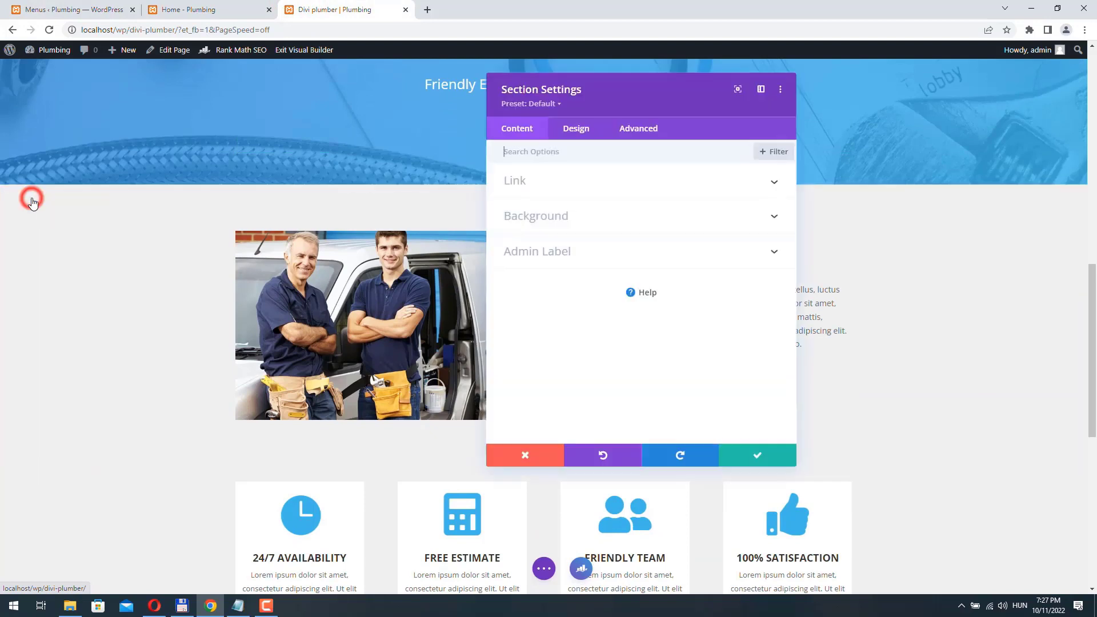
{"action": "left_click", "coordinate": [647, 127]}
{"action": "left_click", "coordinate": [551, 183]}
{"action": "left_click", "coordinate": [537, 222]}
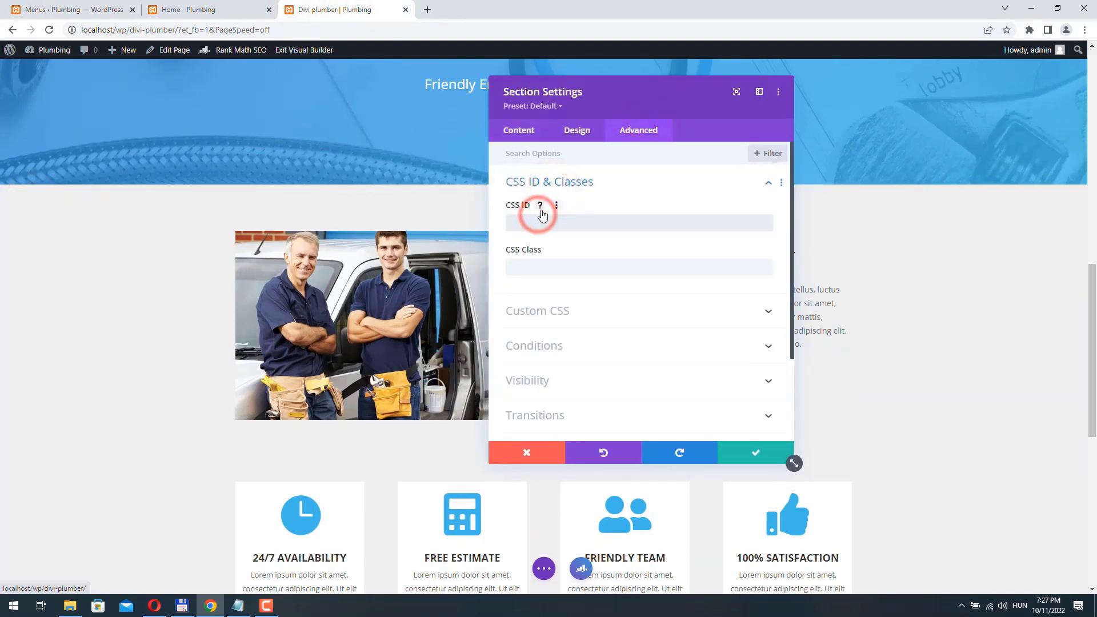
{"action": "key", "text": "ctrl+v"}
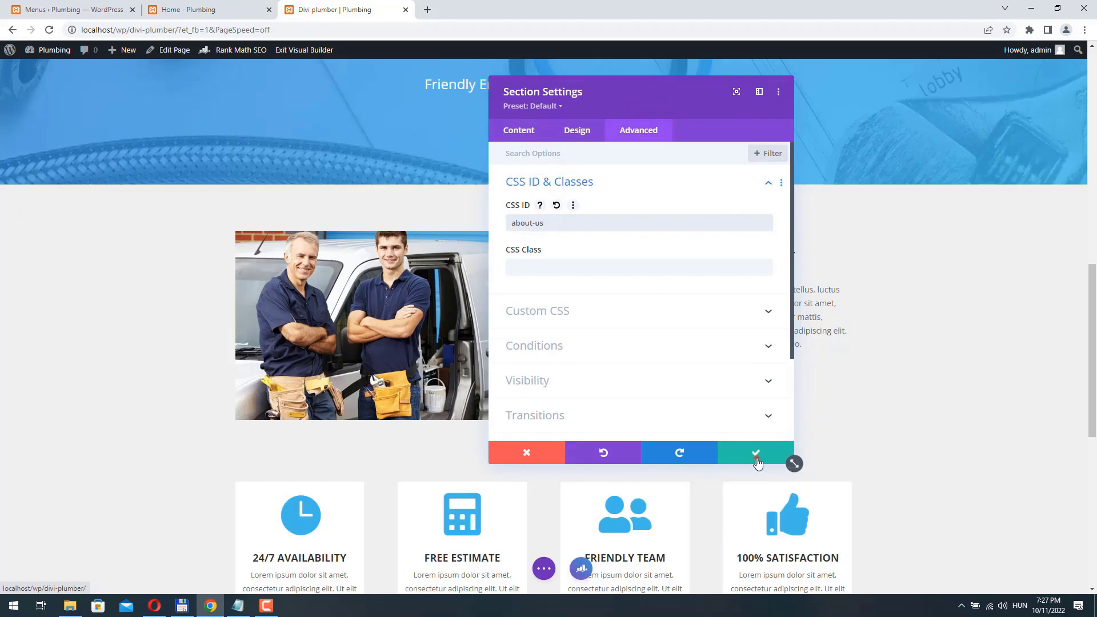
{"action": "left_click", "coordinate": [756, 454]}
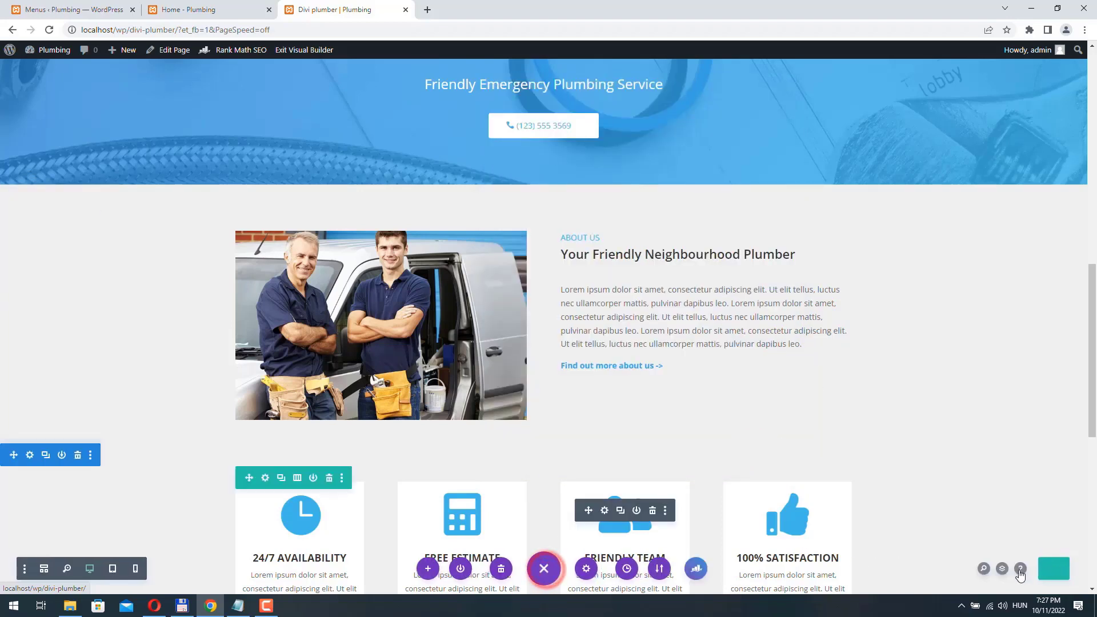
{"action": "left_click", "coordinate": [1064, 568]}
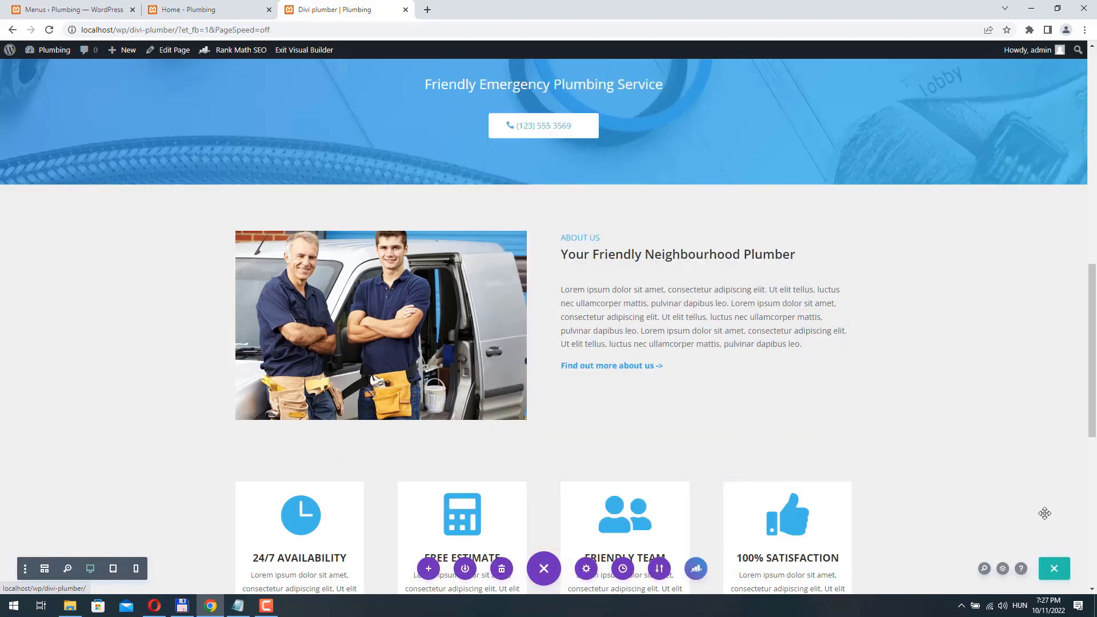
{"action": "left_click", "coordinate": [1057, 570]}
- Exit the builder and test that SERVICES, CALL US and ABOUT US jump to their sections
{"action": "left_click", "coordinate": [297, 50]}
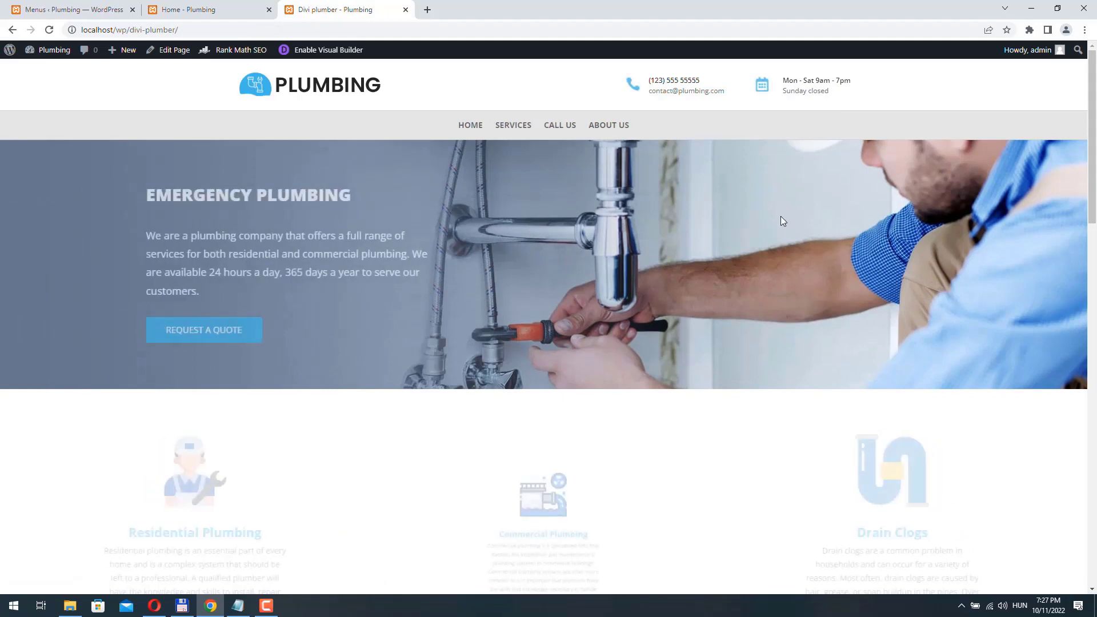
{"action": "left_click", "coordinate": [519, 127]}
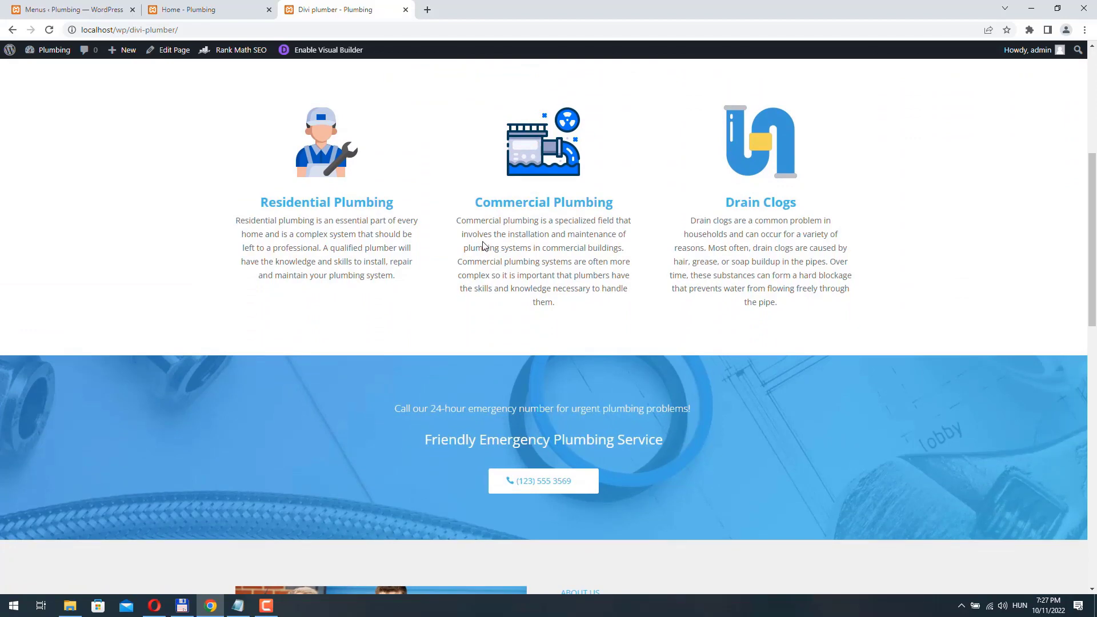
{"action": "scroll", "coordinate": [505, 196], "scroll_direction": "up", "scroll_amount": 6}
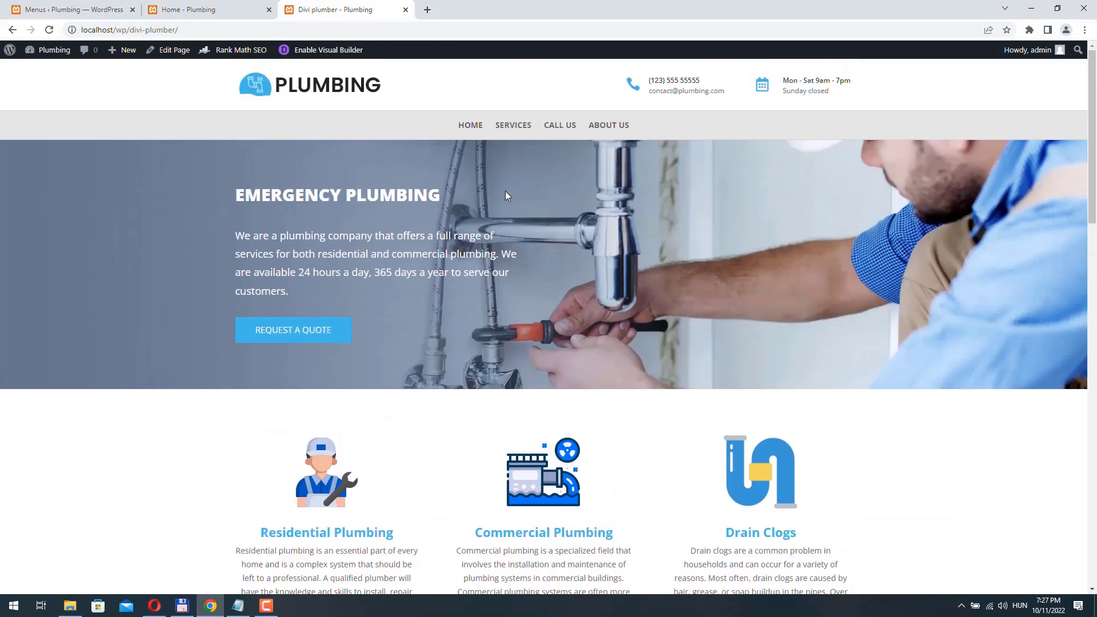
{"action": "left_click", "coordinate": [565, 126]}
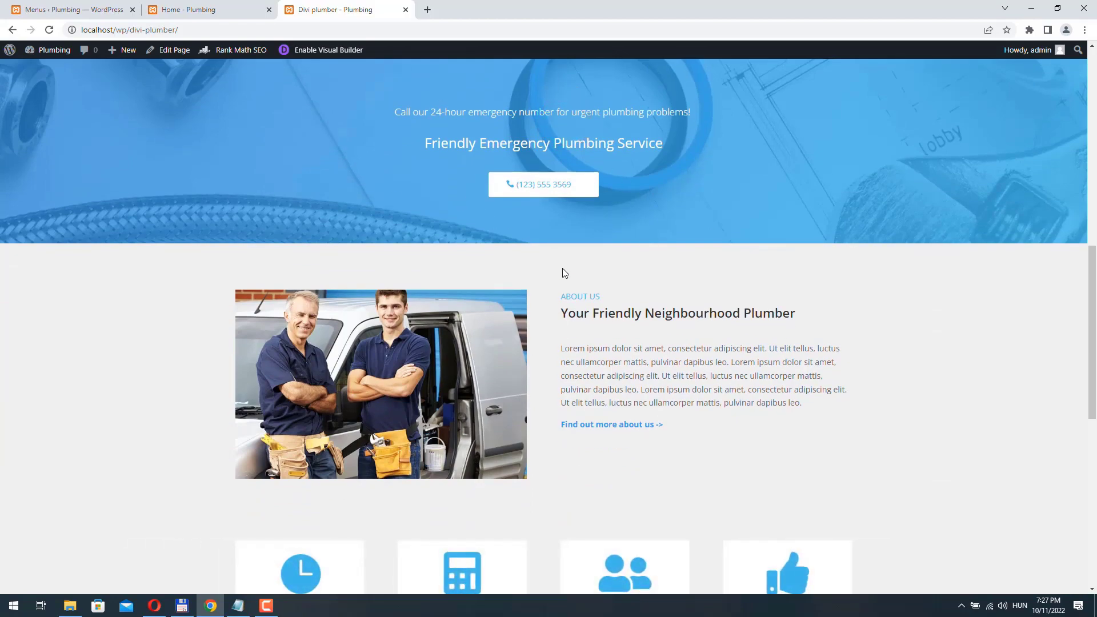
{"action": "scroll", "coordinate": [563, 273], "scroll_direction": "up", "scroll_amount": 10}
{"action": "left_click", "coordinate": [623, 124]}
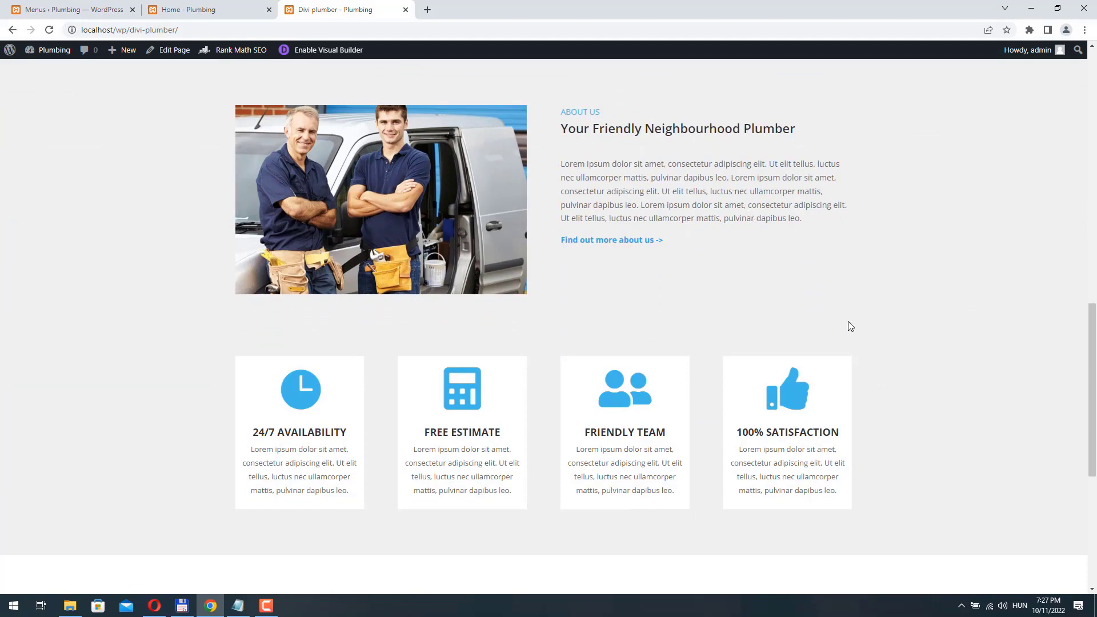
{"action": "scroll", "coordinate": [850, 326], "scroll_direction": "up", "scroll_amount": 5}
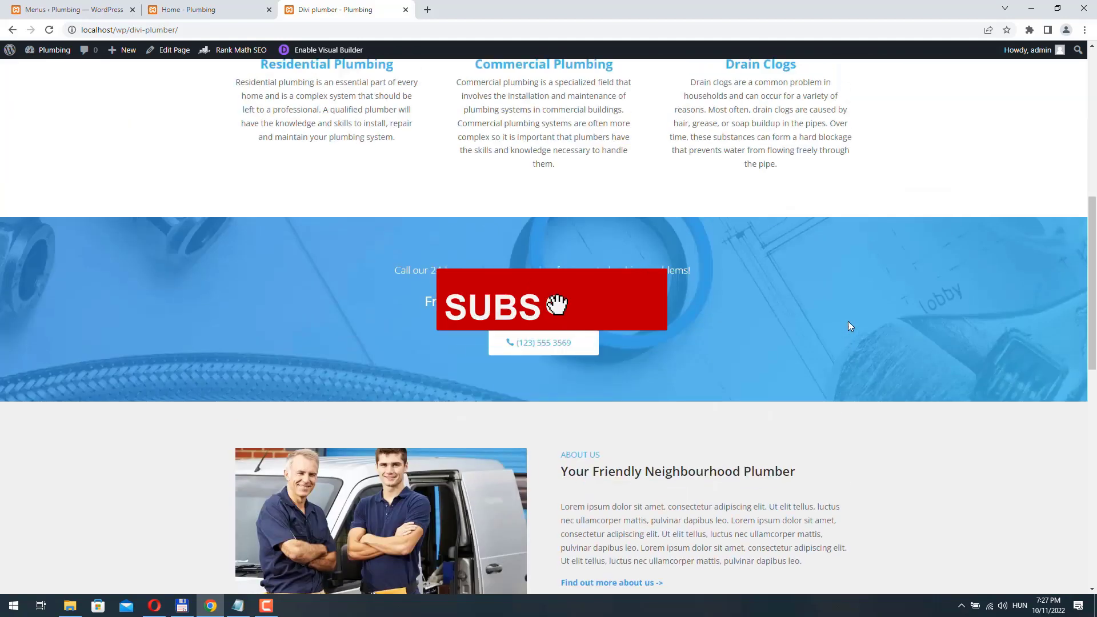
{"action": "scroll", "coordinate": [850, 325], "scroll_direction": "up", "scroll_amount": 8}
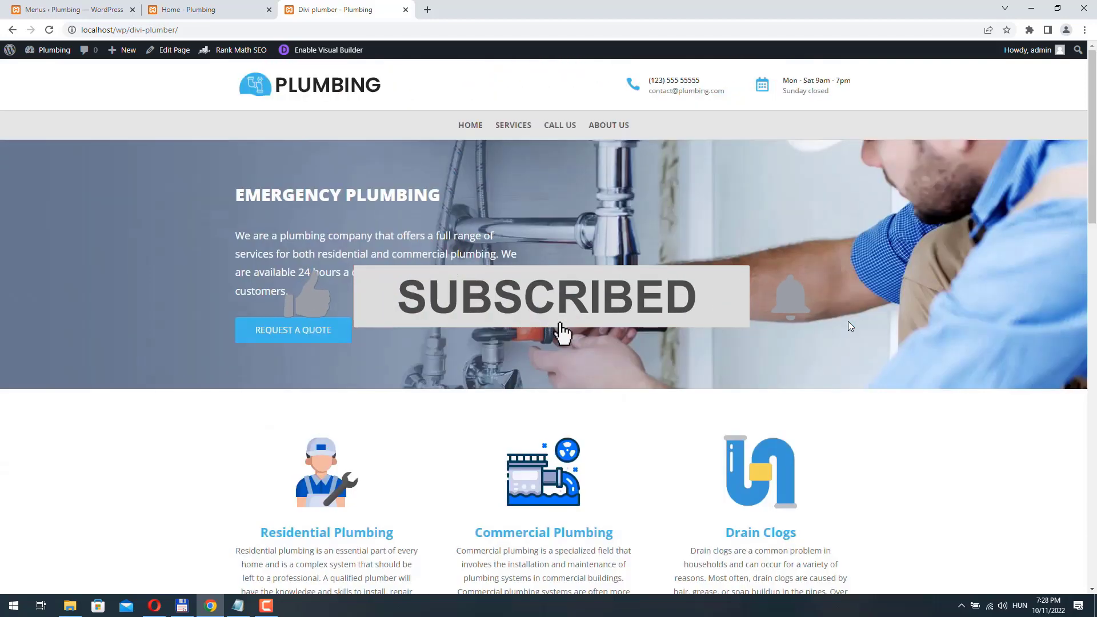